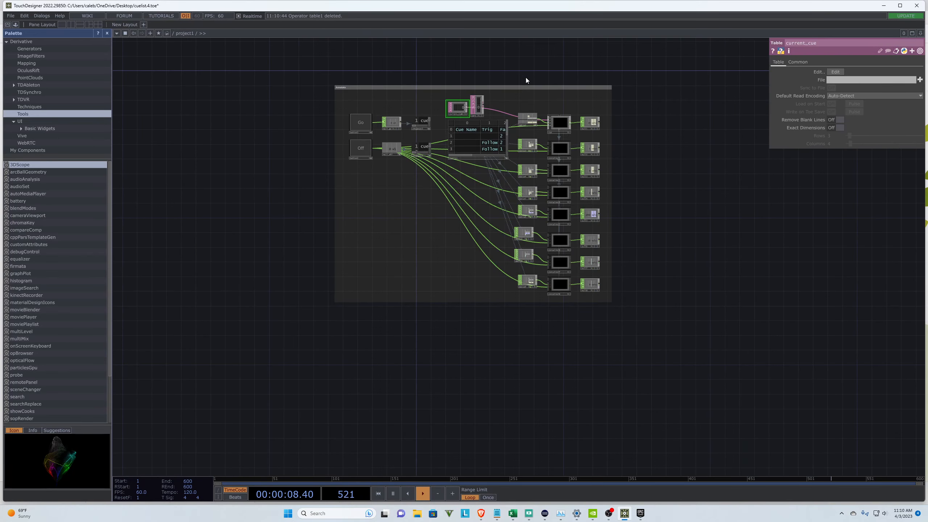
# Step: Examine the cuelist table's columns and how the current_cue and vars tables feed the cue containers
pyautogui.scroll(5, 525, 77)
pyautogui.scroll(2, 316, 87)
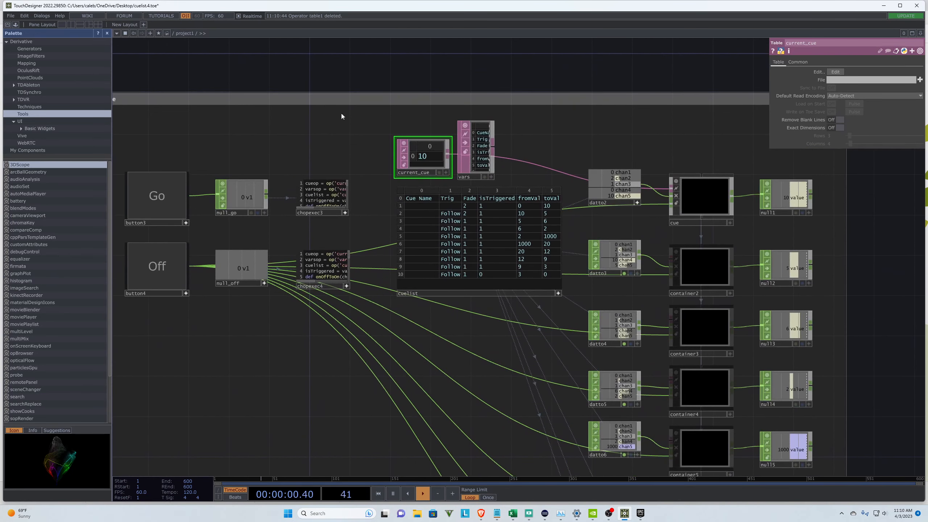
pyautogui.scroll(-2, 205, 162)
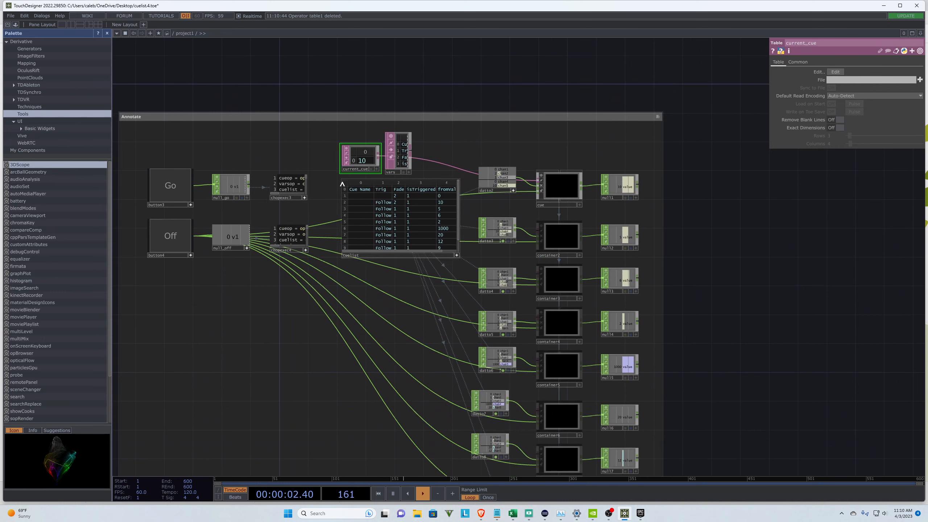
pyautogui.scroll(3, 354, 126)
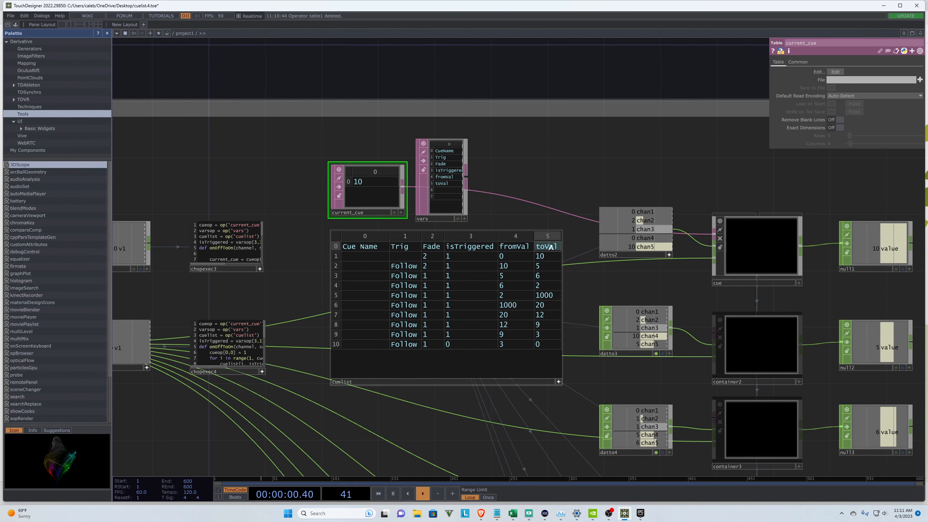
pyautogui.scroll(-2, 617, 124)
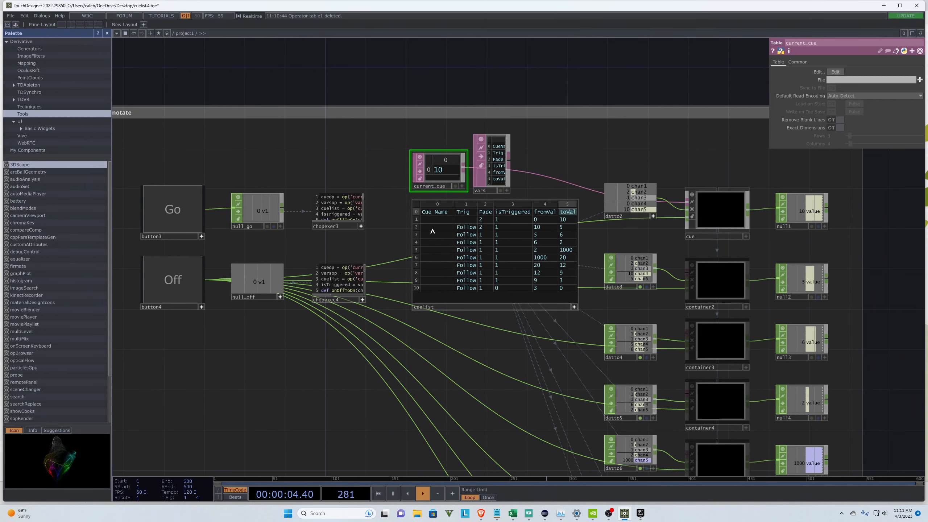
pyautogui.scroll(-2, 210, 163)
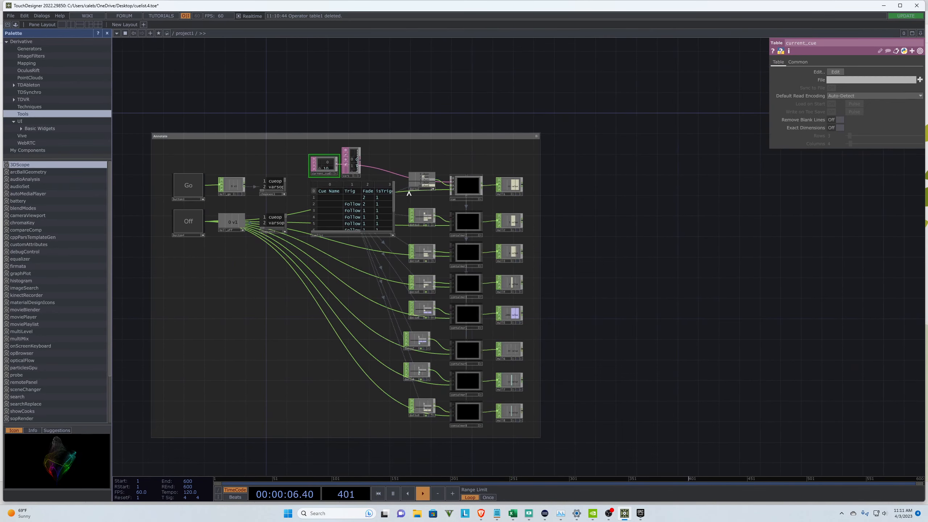
pyautogui.scroll(4, 468, 147)
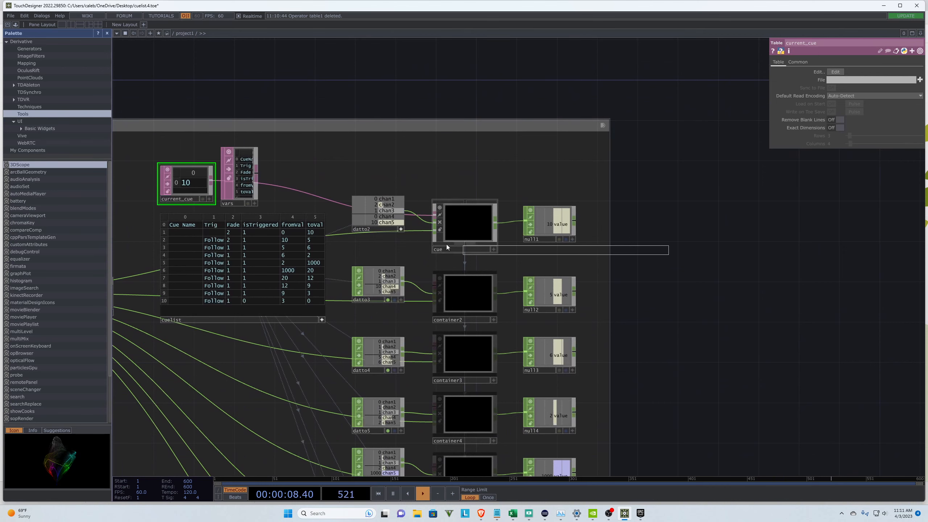
# Step: Select the first cue's datto2, cue and null1 operators, and inspect the operator chain inside the cue container
pyautogui.moveTo(446, 244); pyautogui.dragTo(339, 184, button='right')
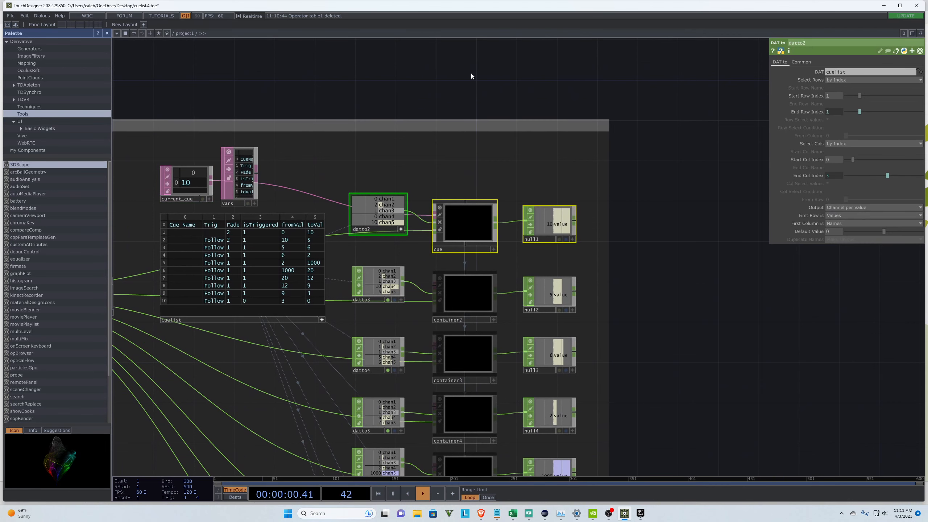
pyautogui.scroll(8, 465, 220)
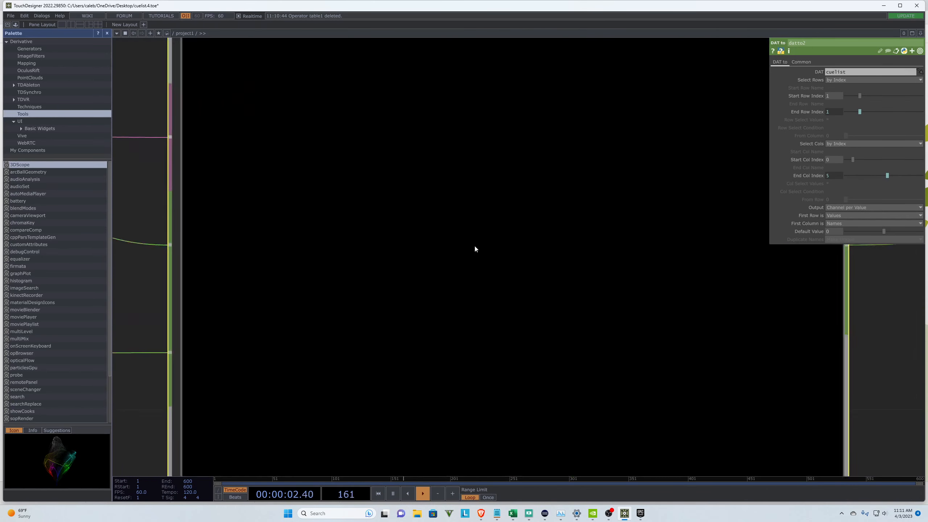
pyautogui.scroll(2, 474, 249)
pyautogui.scroll(-3, 727, 278)
pyautogui.scroll(3, 722, 284)
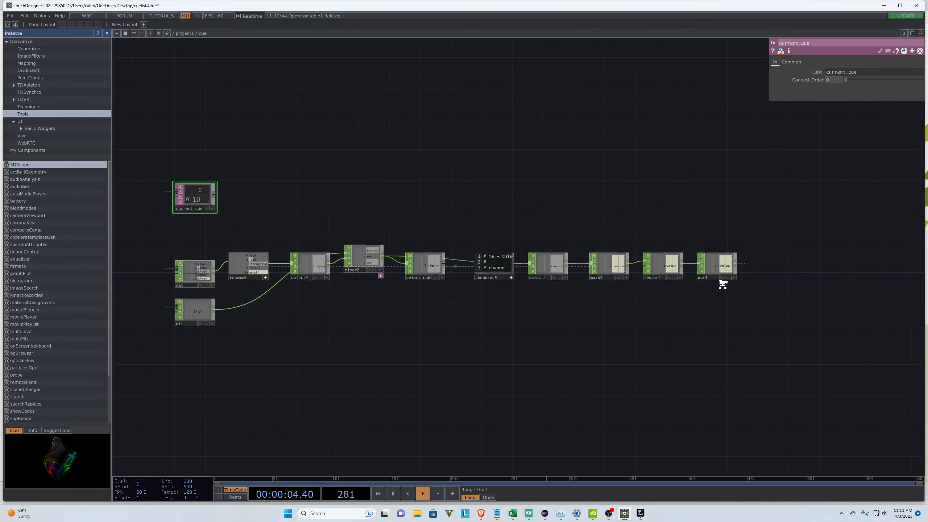
pyautogui.scroll(1, 723, 285)
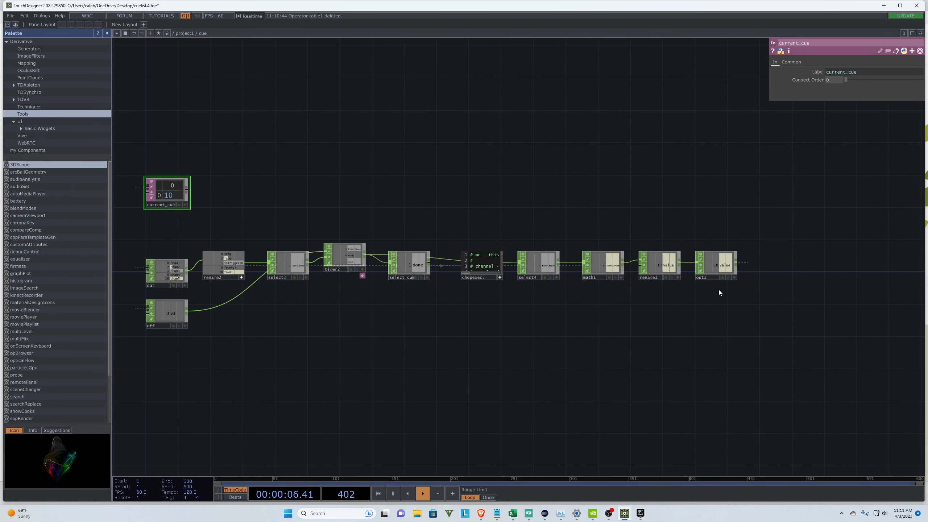
pyautogui.scroll(-6, 727, 278)
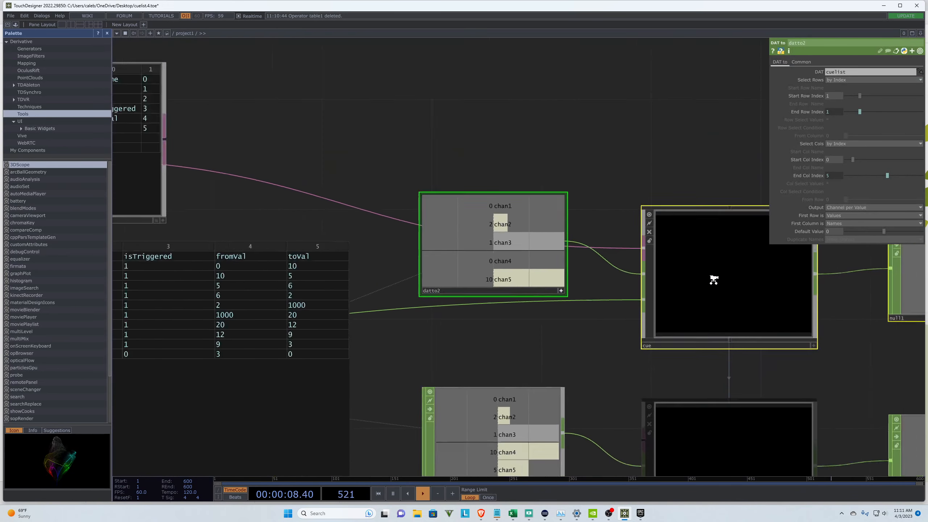
pyautogui.scroll(-4, 714, 279)
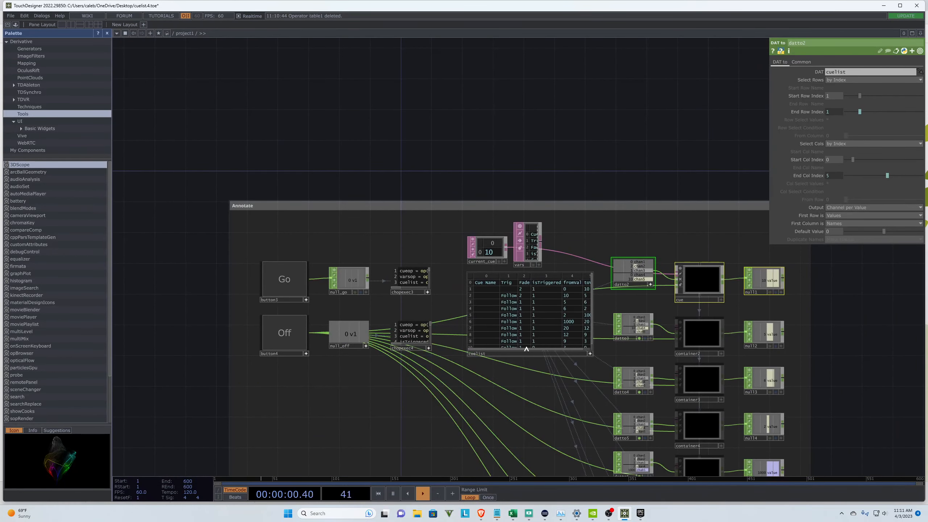
# Step: Clear the Trig value of row 6 in the cuelist table
pyautogui.scroll(5, 526, 349)
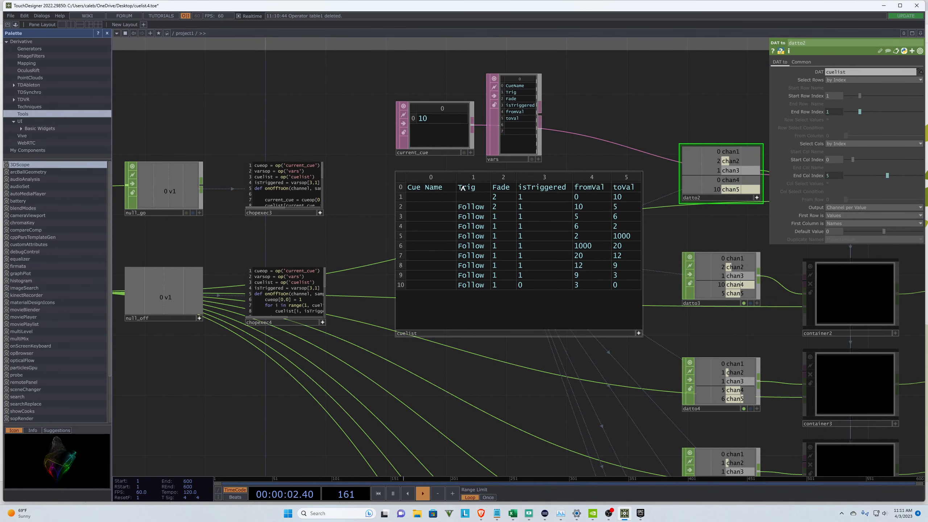
pyautogui.click(468, 247)
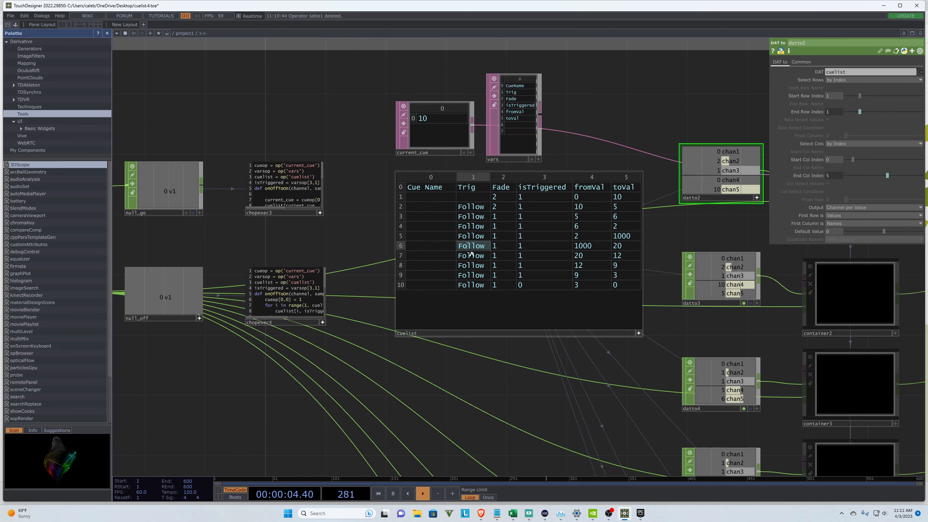
pyautogui.click(485, 247)
pyautogui.press('BackSpace')
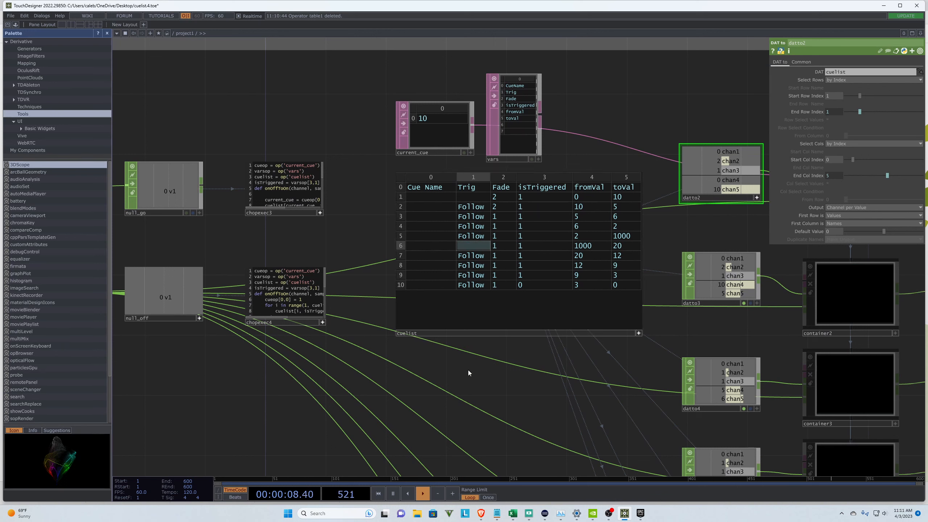
pyautogui.click(468, 368)
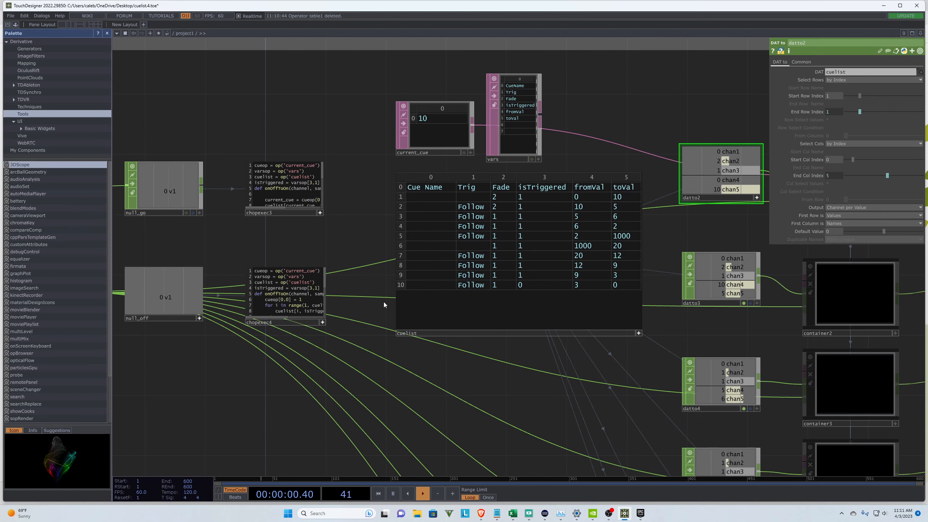
# Step: Set the Trig value of row 9 in the cuelist table to Word
pyautogui.click(486, 276)
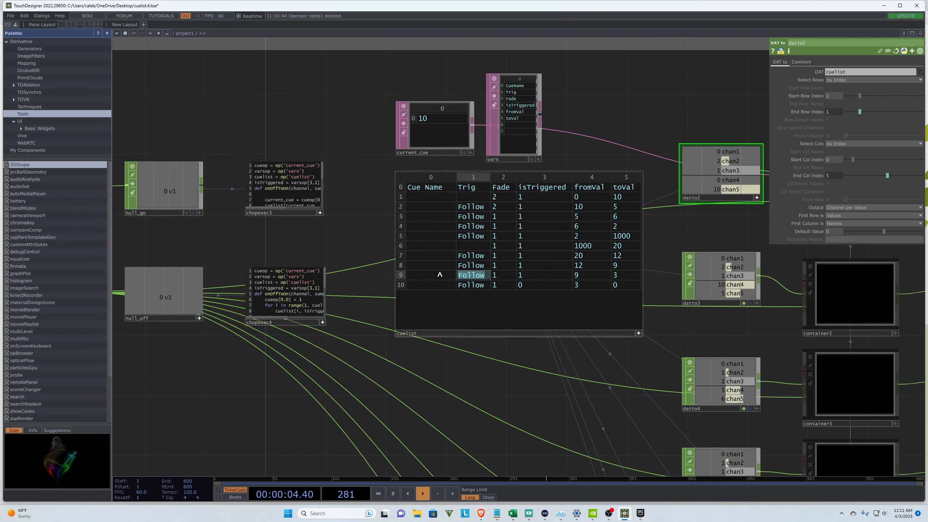
pyautogui.write('Word')
pyautogui.click(470, 390)
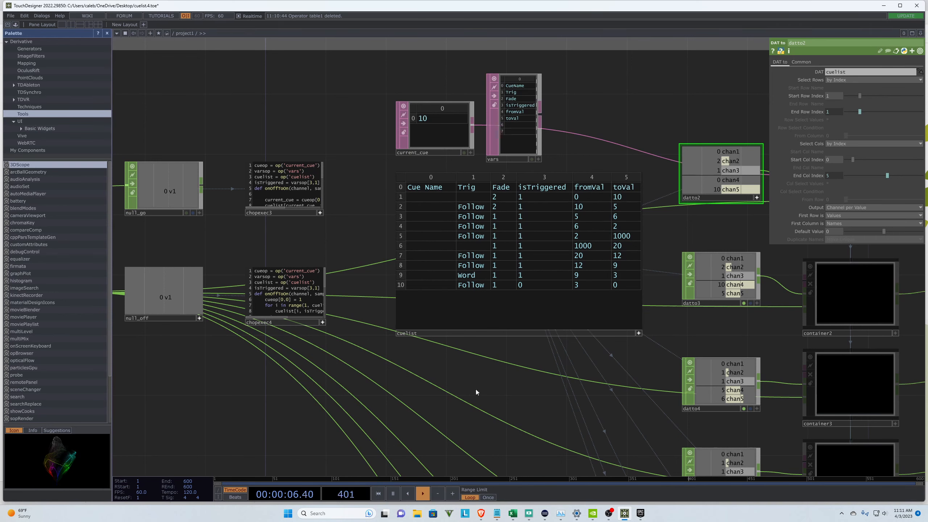
# Step: Reset the cue list with Off, start it with Go, and check the cue output values as the follow cues run
pyautogui.scroll(-5, 344, 183)
pyautogui.scroll(-5, 344, 184)
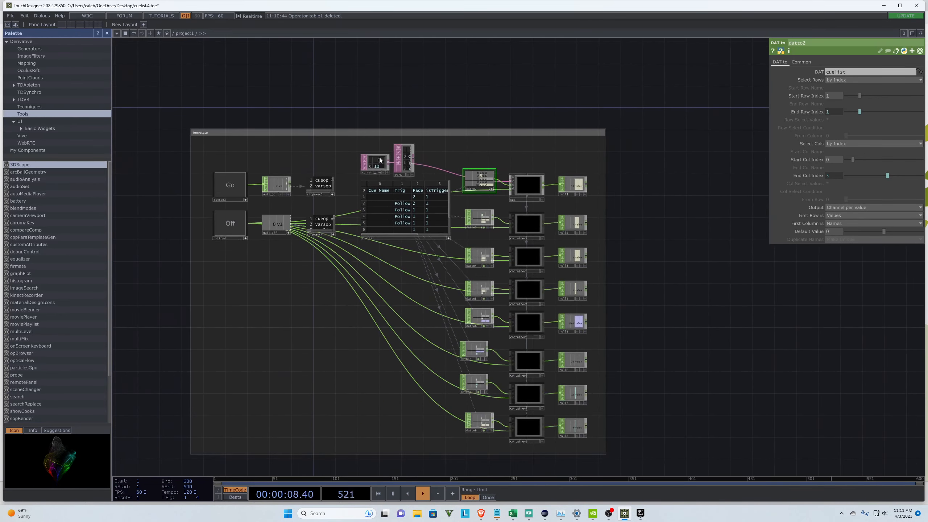
pyautogui.scroll(4, 334, 167)
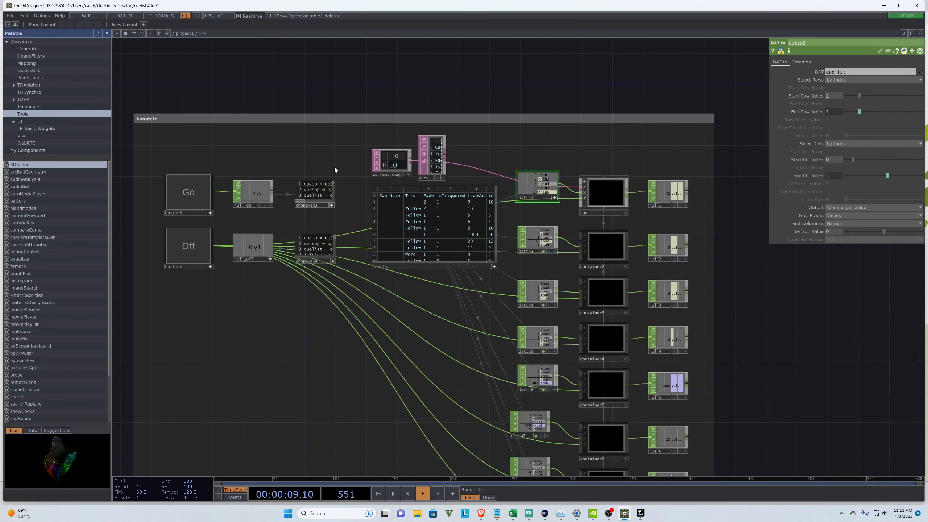
pyautogui.click(182, 194)
pyautogui.click(187, 249)
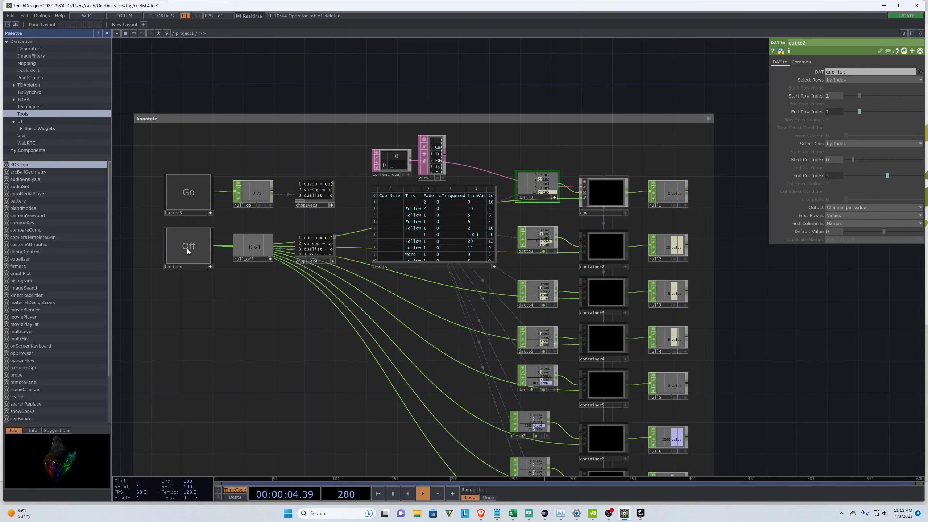
pyautogui.click(188, 196)
pyautogui.scroll(5, 678, 135)
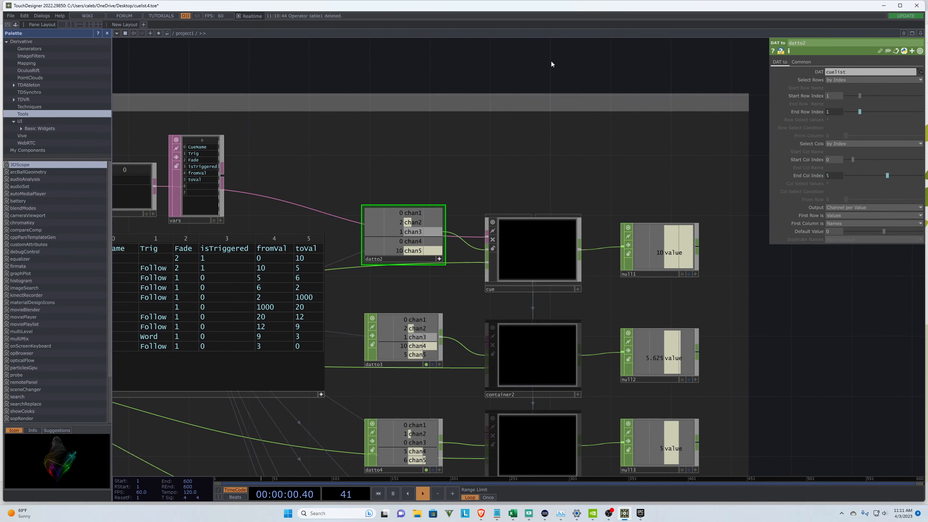
pyautogui.scroll(-3, 551, 61)
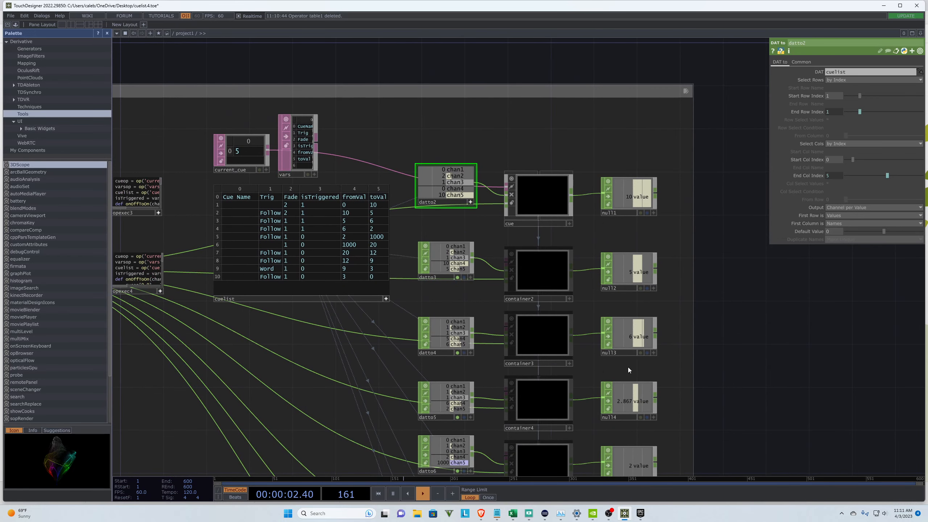
pyautogui.scroll(-3, 525, 194)
pyautogui.scroll(3, 570, 384)
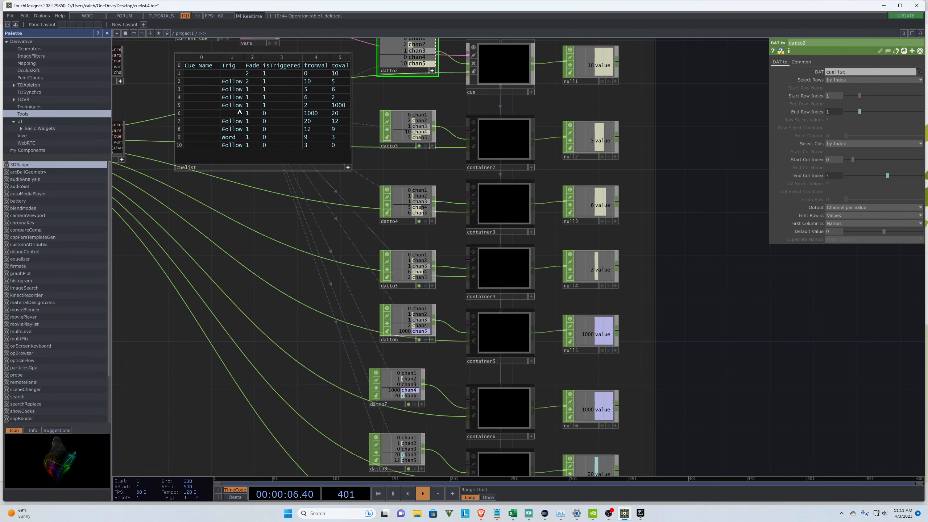
# Step: Trigger Go again to run the cues from row 6, and check the outputs and the isTriggered column
pyautogui.scroll(-2, 688, 205)
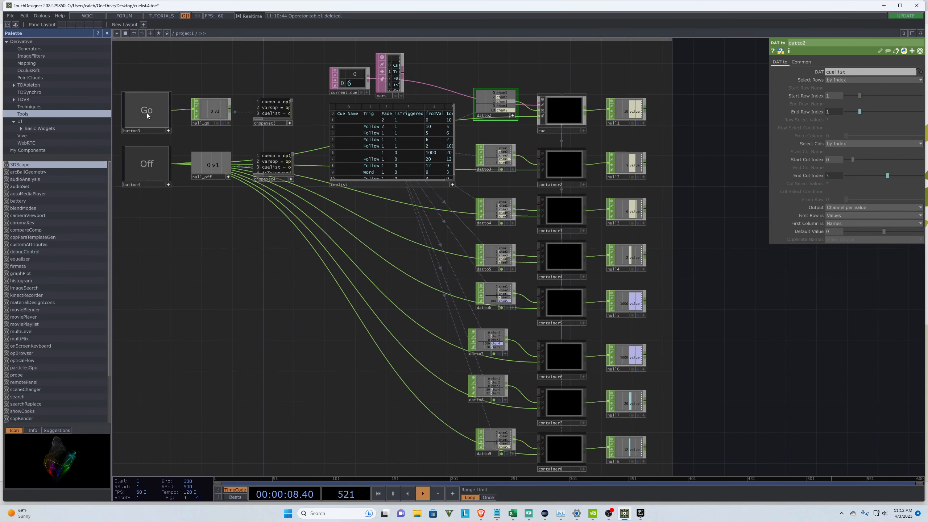
pyautogui.click(146, 112)
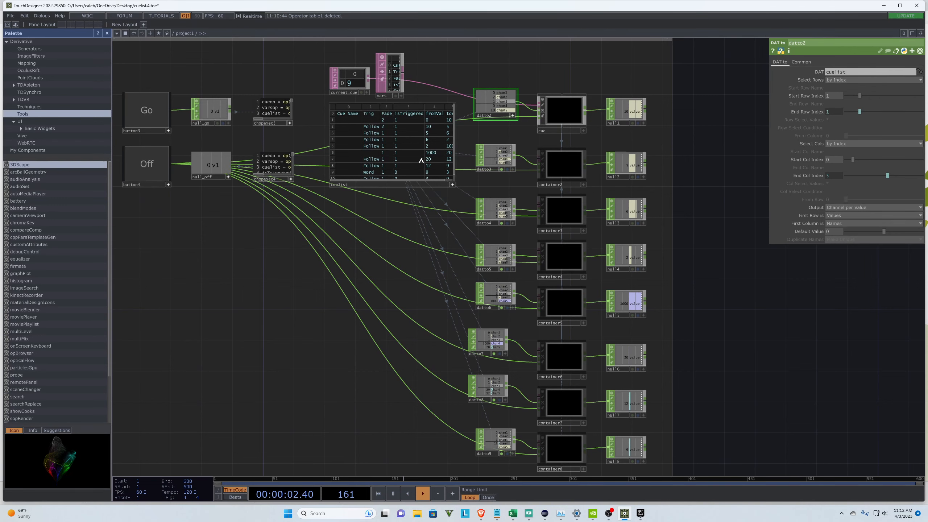
pyautogui.scroll(-1, 421, 160)
pyautogui.scroll(-3, 692, 396)
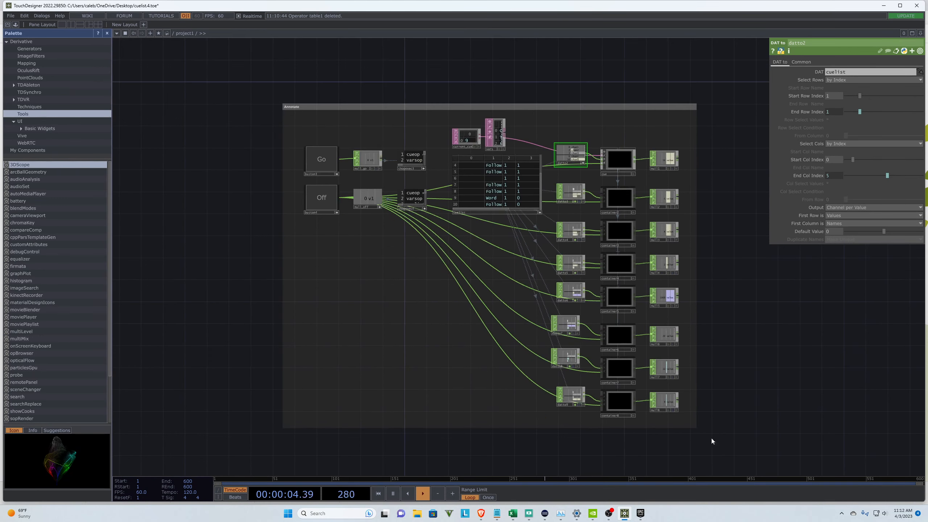
pyautogui.scroll(3, 690, 440)
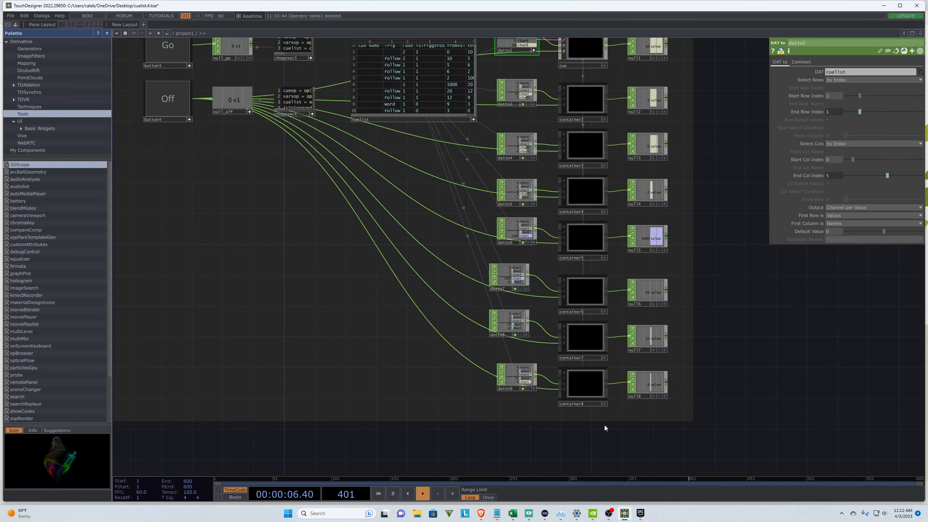
pyautogui.scroll(-3, 589, 429)
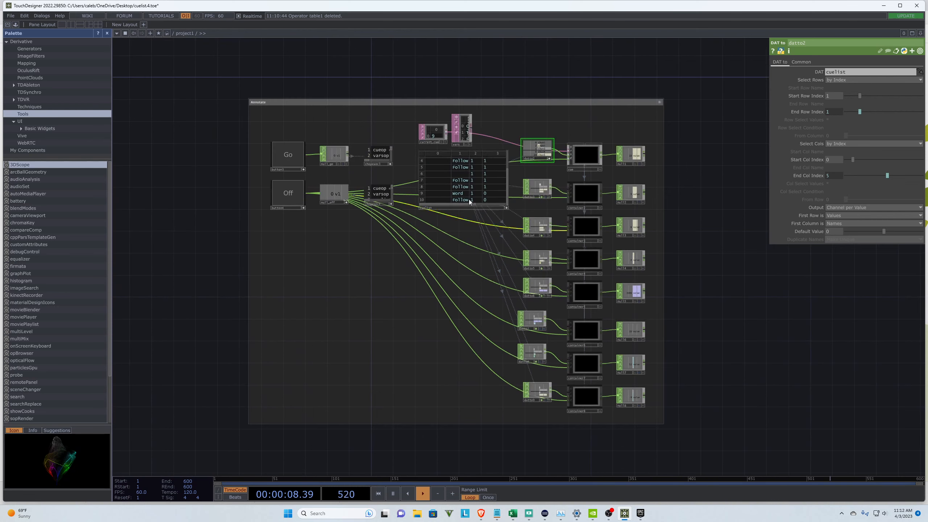
pyautogui.scroll(6, 417, 101)
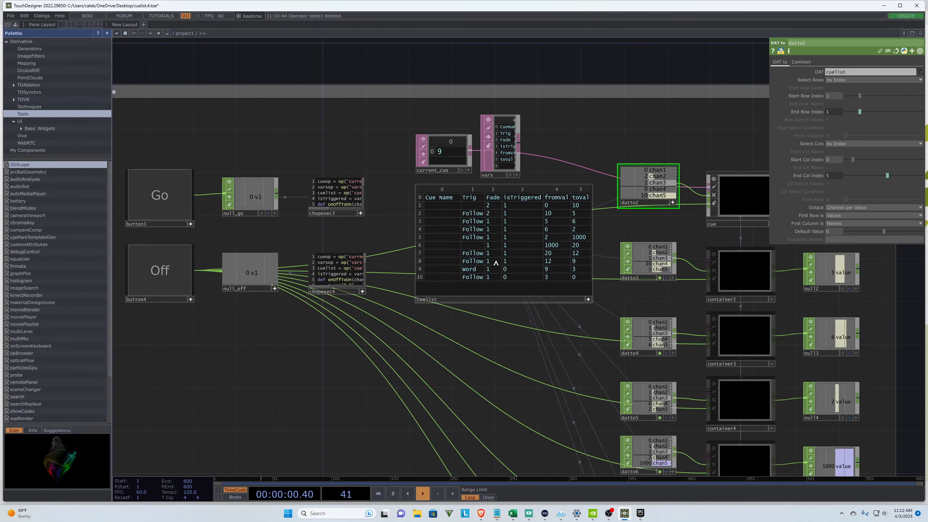
# Step: Trigger Go once more to run the Word cue in row 9
pyautogui.click(161, 194)
pyautogui.scroll(-6, 265, 102)
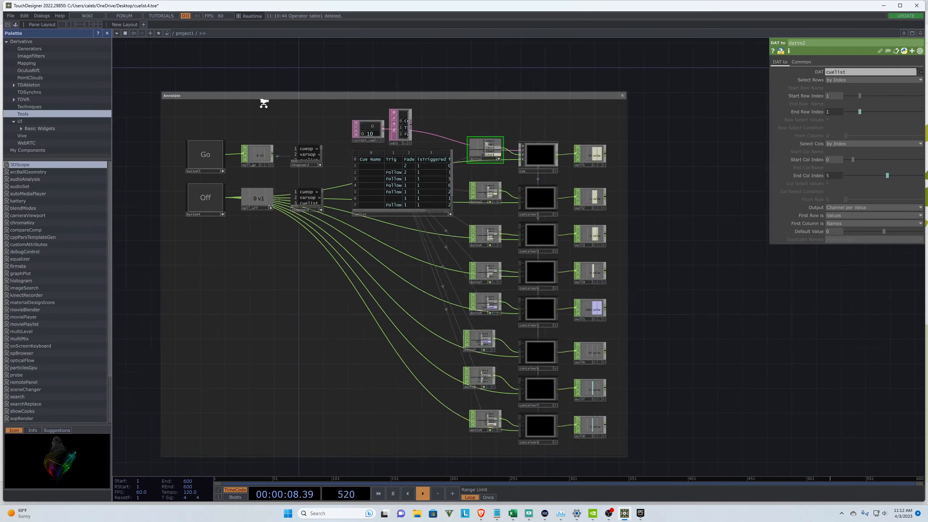
pyautogui.scroll(5, 179, 41)
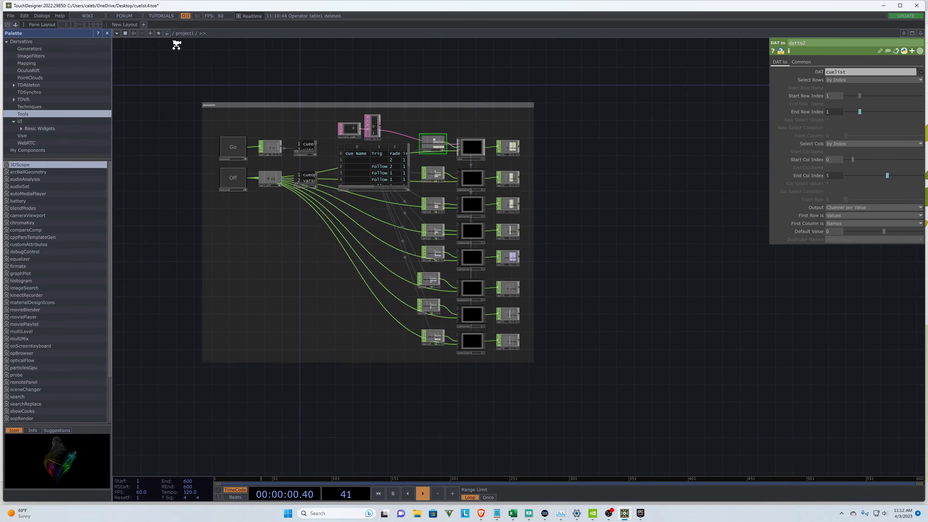
pyautogui.scroll(-3, 200, 103)
pyautogui.scroll(2, 200, 103)
pyautogui.scroll(2, 238, 109)
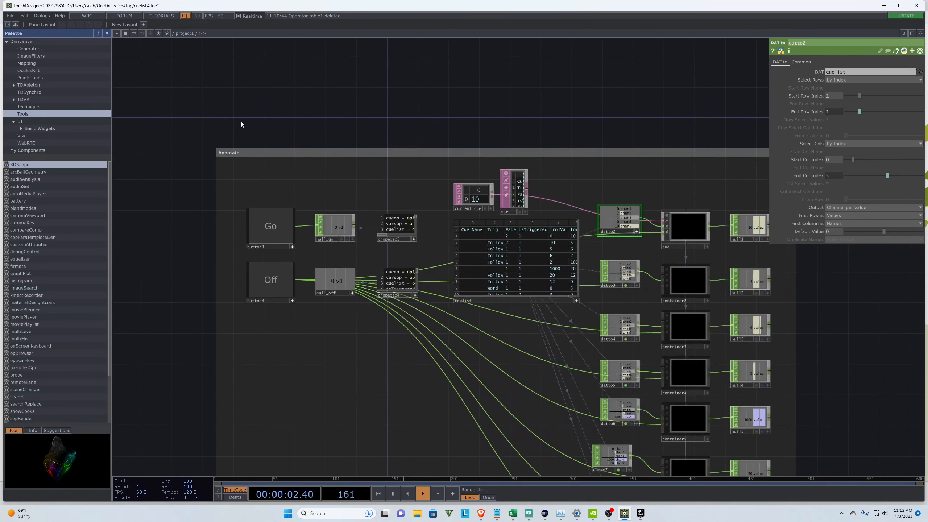
pyautogui.scroll(6, 369, 199)
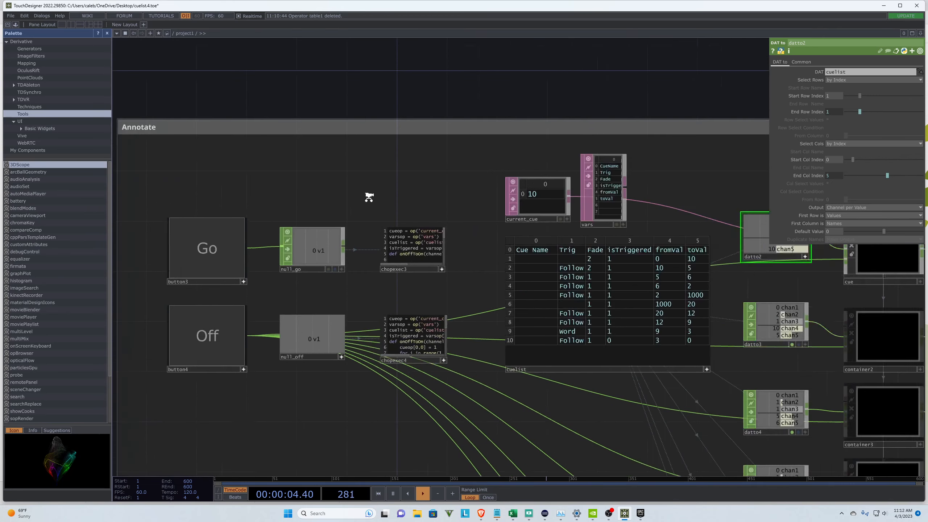
pyautogui.scroll(-4, 261, 216)
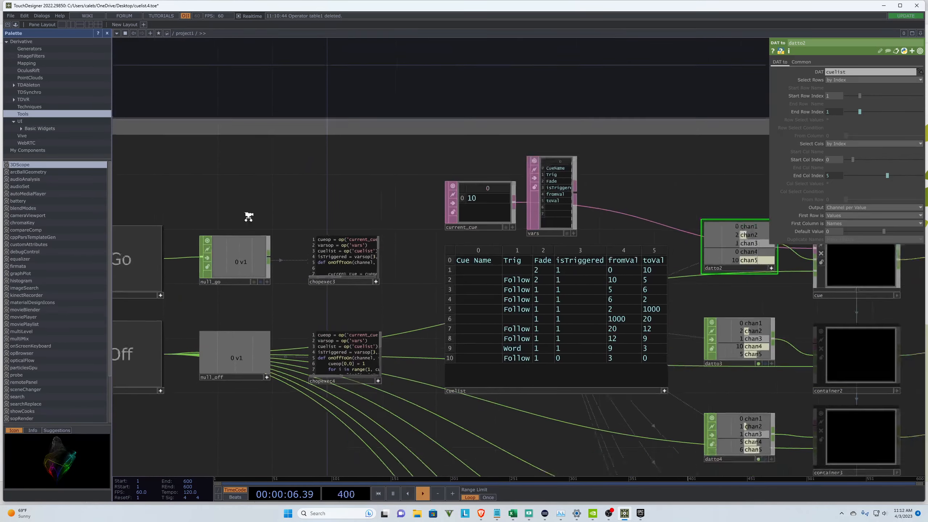
# Step: Examine the isTriggered column of the cuelist table and the channels that datto2 passes to the cue container
pyautogui.scroll(3, 572, 187)
pyautogui.click(431, 320)
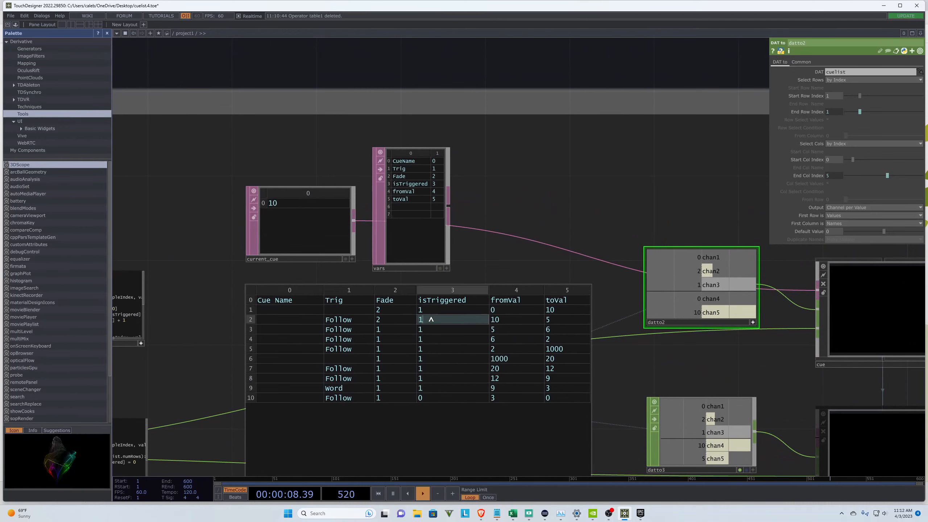
pyautogui.click(422, 369)
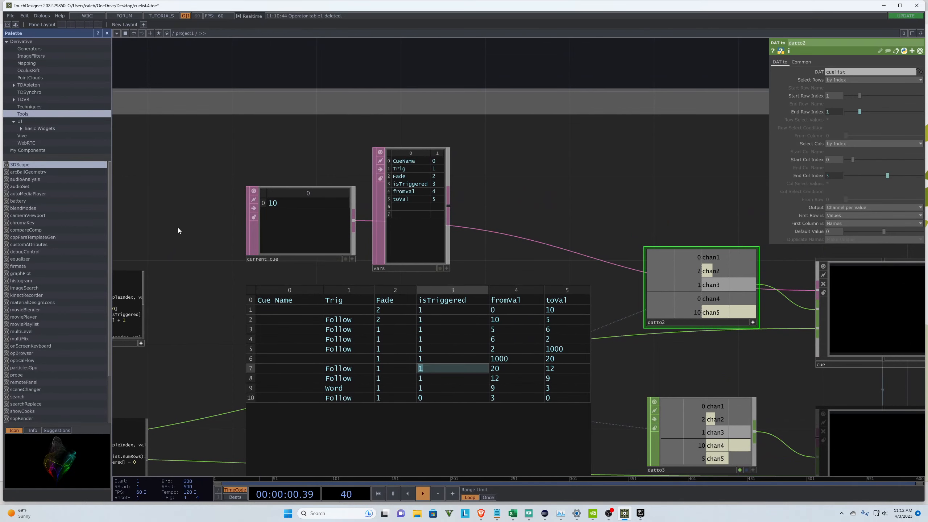
pyautogui.scroll(-2, 192, 205)
pyautogui.scroll(-2, 187, 217)
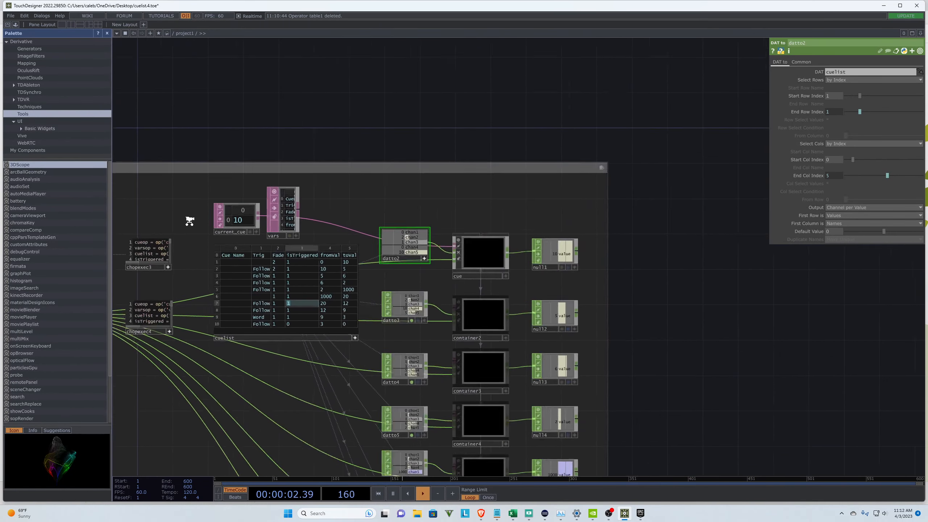
pyautogui.scroll(2, 446, 216)
pyautogui.click(293, 270)
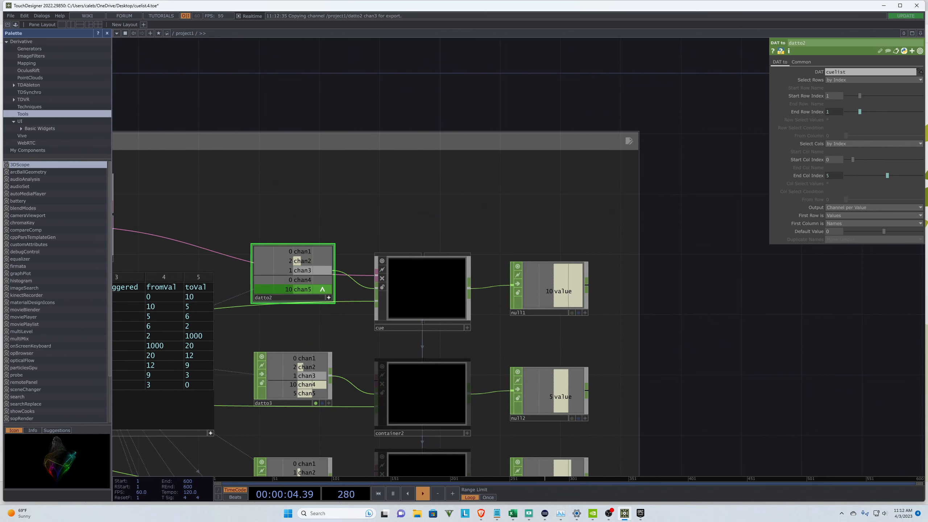
pyautogui.click(328, 298)
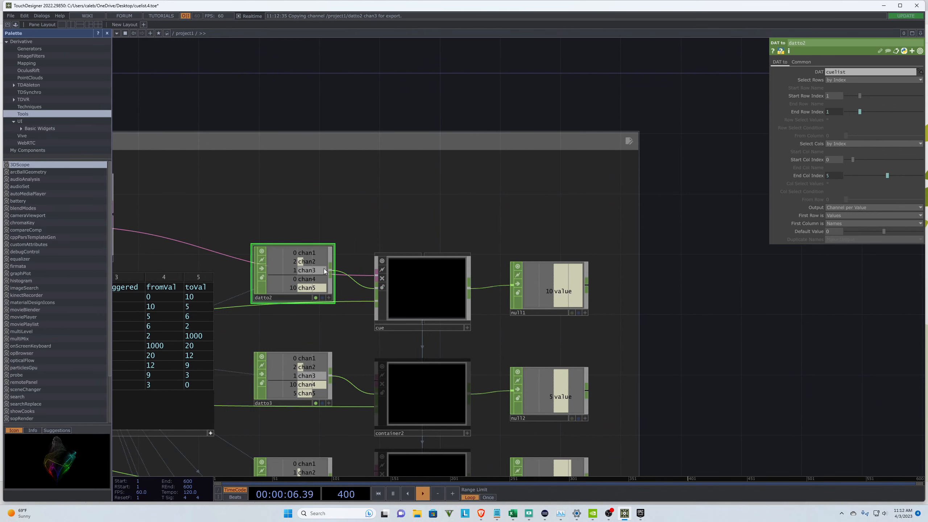
# Step: Inspect the network inside the cue container, from the input channels through timer2, chopexec5 and math1, and return to project1
pyautogui.click(440, 307)
pyautogui.press('i')
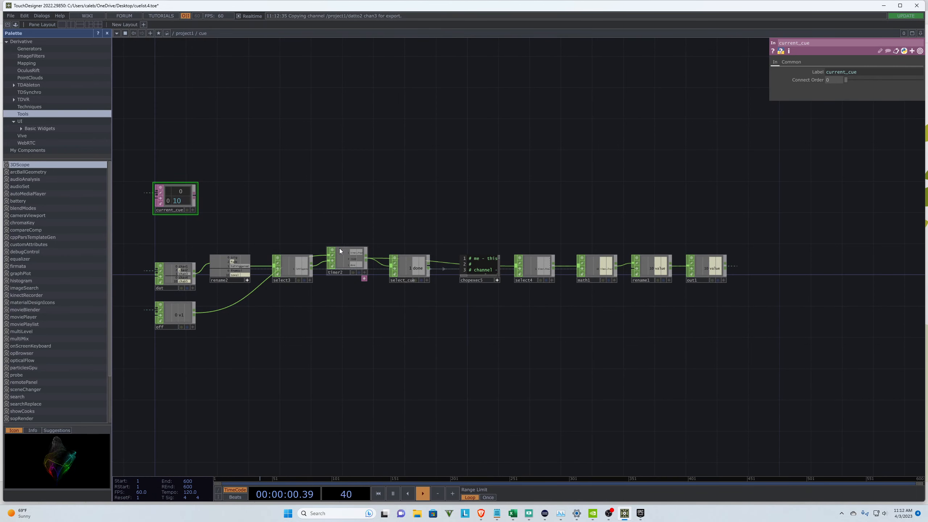
pyautogui.scroll(3, 165, 272)
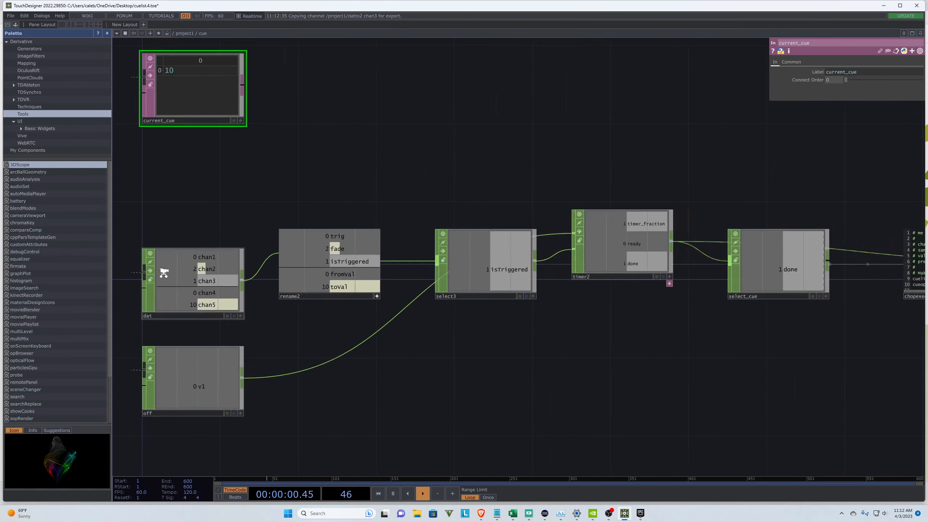
pyautogui.scroll(-1, 176, 277)
pyautogui.scroll(4, 429, 249)
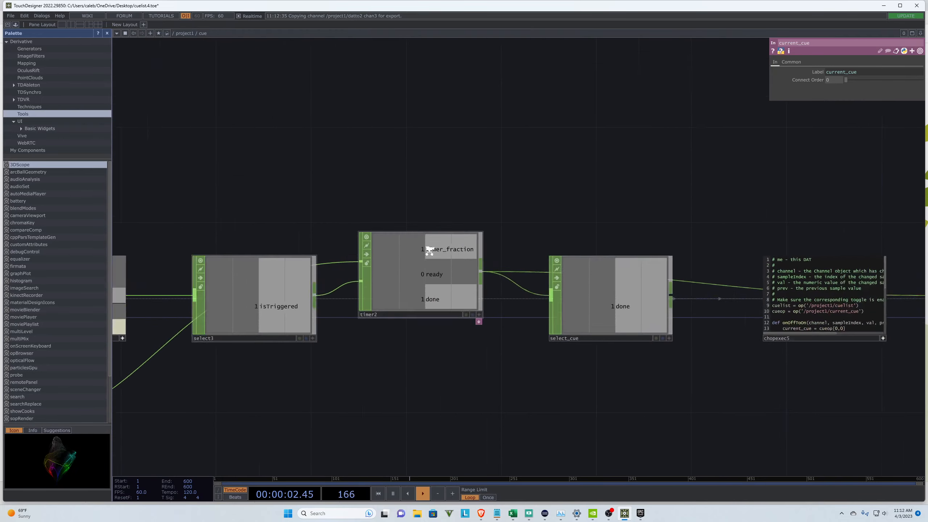
pyautogui.scroll(-4, 278, 195)
pyautogui.scroll(2, 542, 227)
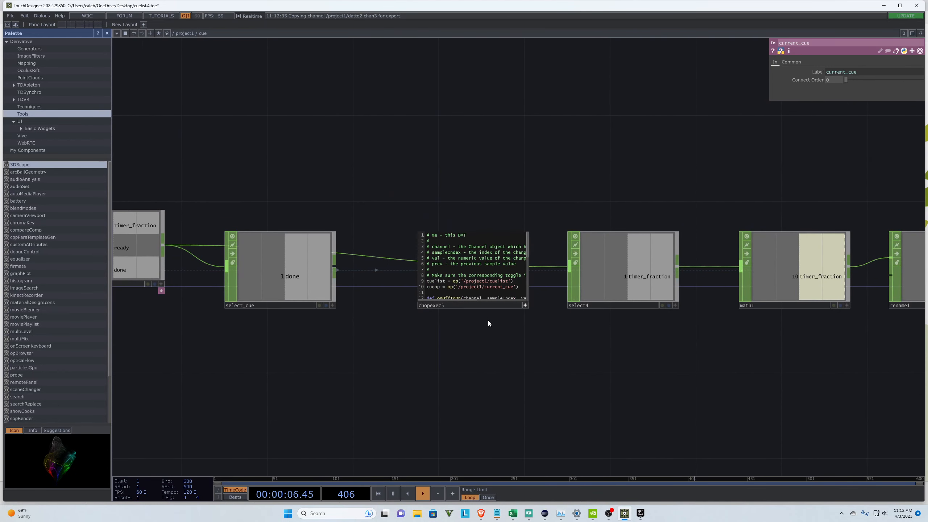
pyautogui.scroll(-6, 660, 241)
pyautogui.scroll(-5, 660, 241)
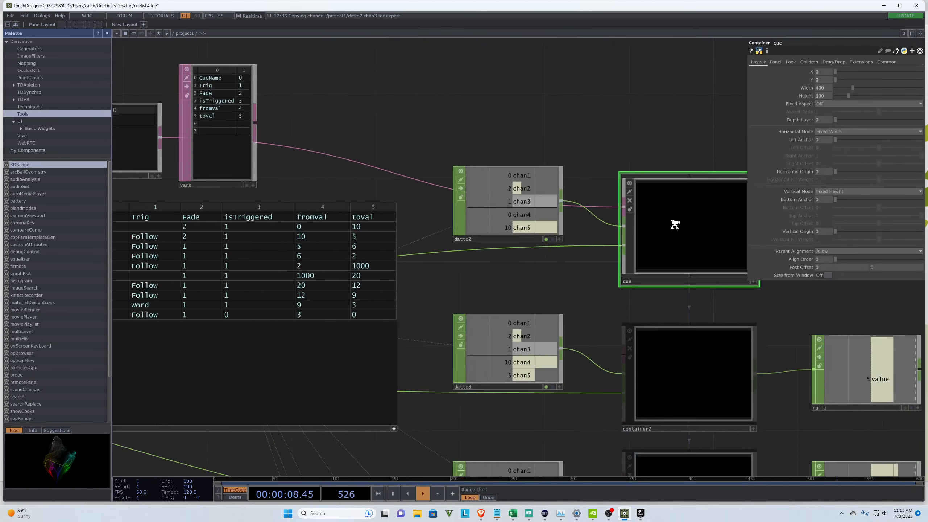
# Step: Review the Trig values in the cuelist table and the overall layout of the cue containers and their outputs
pyautogui.scroll(3, 344, 285)
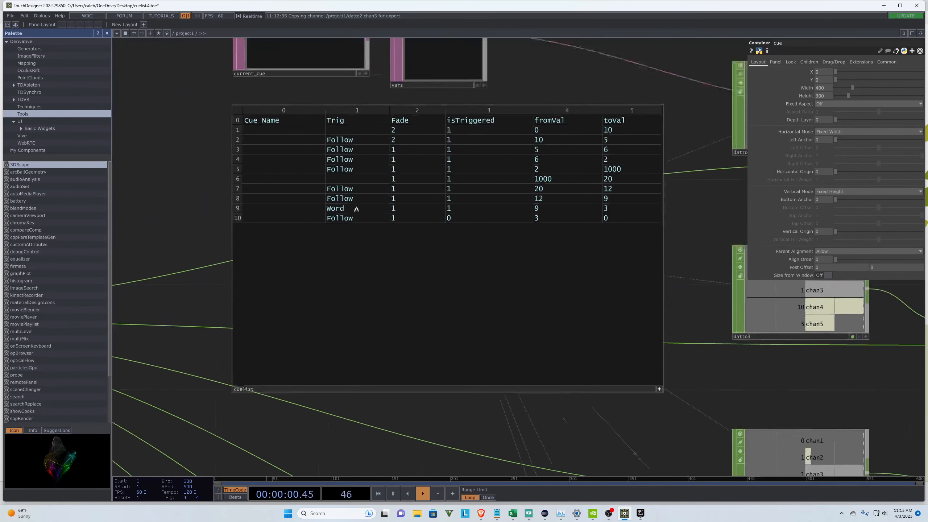
pyautogui.scroll(-4, 234, 321)
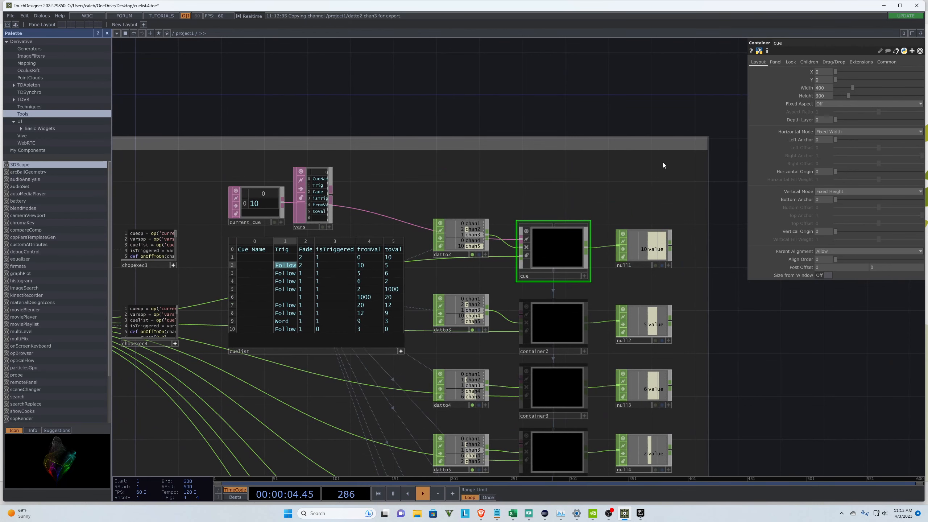
pyautogui.scroll(-2, 685, 194)
pyautogui.scroll(-2, 685, 193)
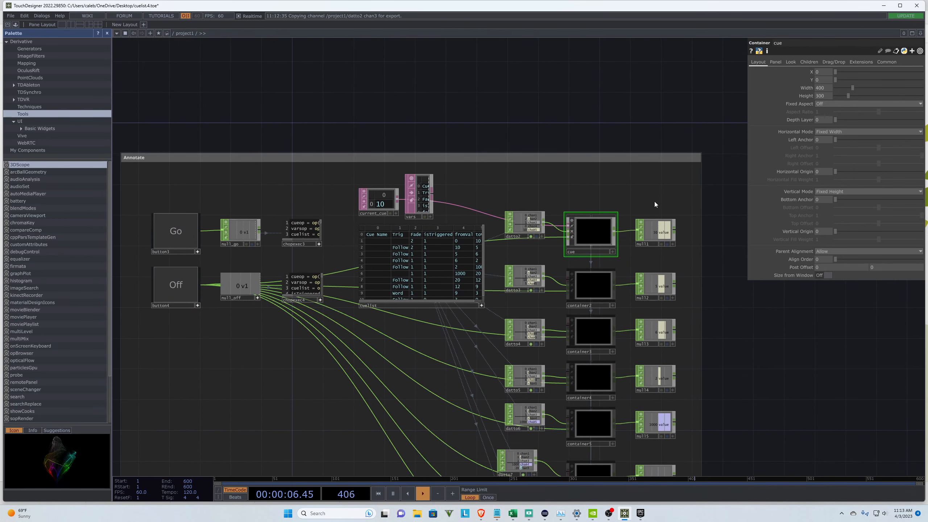
pyautogui.scroll(3, 386, 322)
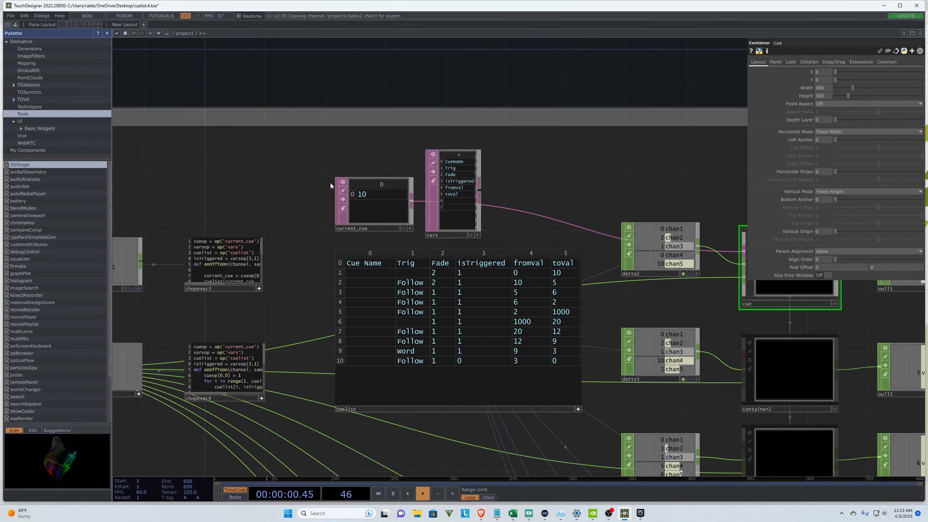
pyautogui.scroll(-3, 332, 160)
pyautogui.scroll(-2, 329, 161)
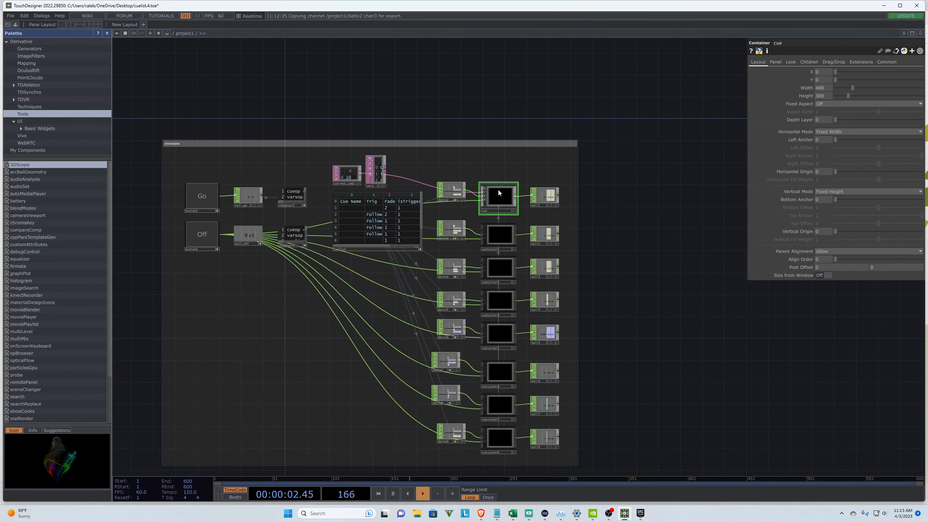
pyautogui.scroll(2, 418, 130)
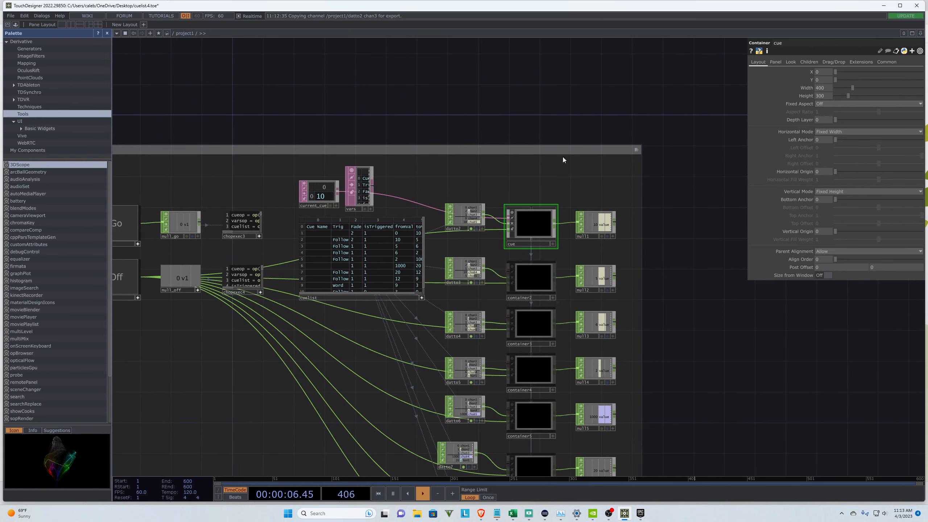
pyautogui.scroll(-1, 654, 140)
pyautogui.scroll(-2, 654, 139)
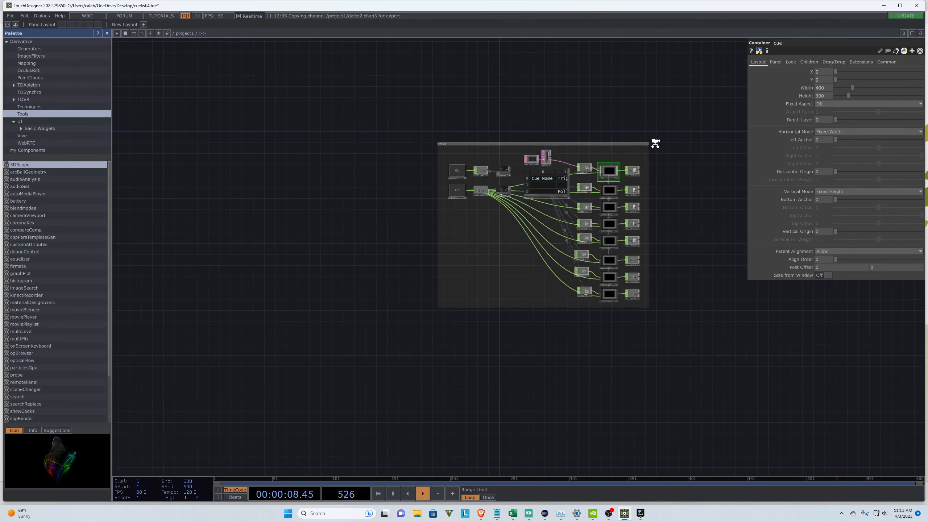
pyautogui.scroll(2, 629, 154)
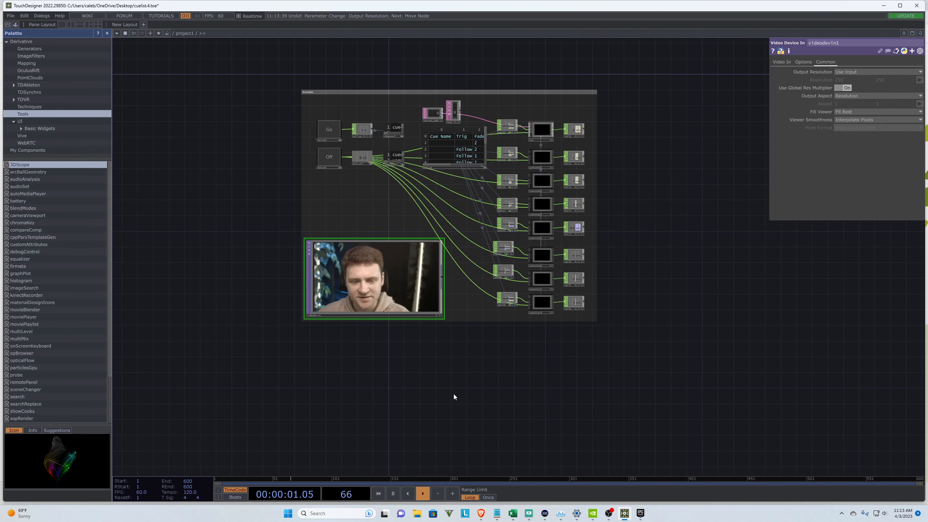
# Step: Add a Table DAT in the empty area below the annotated cue network and enlarge its node
pyautogui.press('Tab')
pyautogui.click(433, 300)
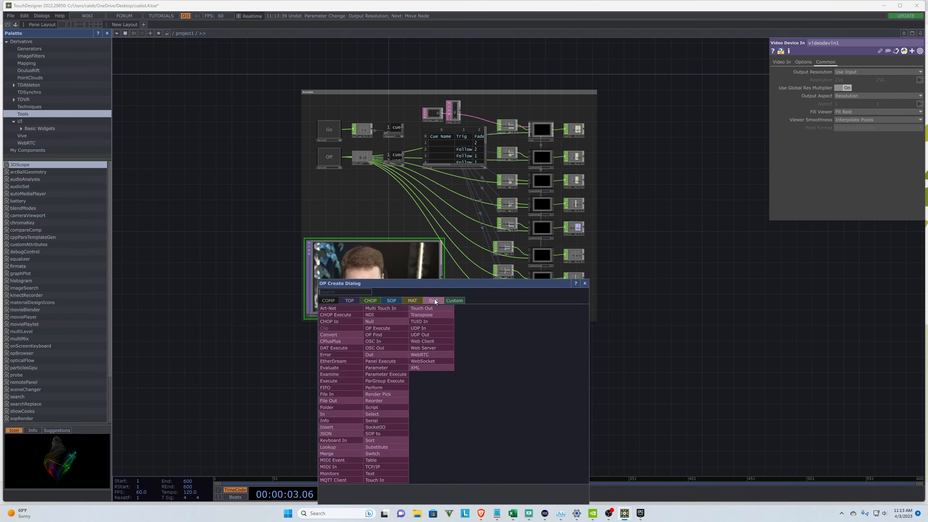
pyautogui.write('tabl')
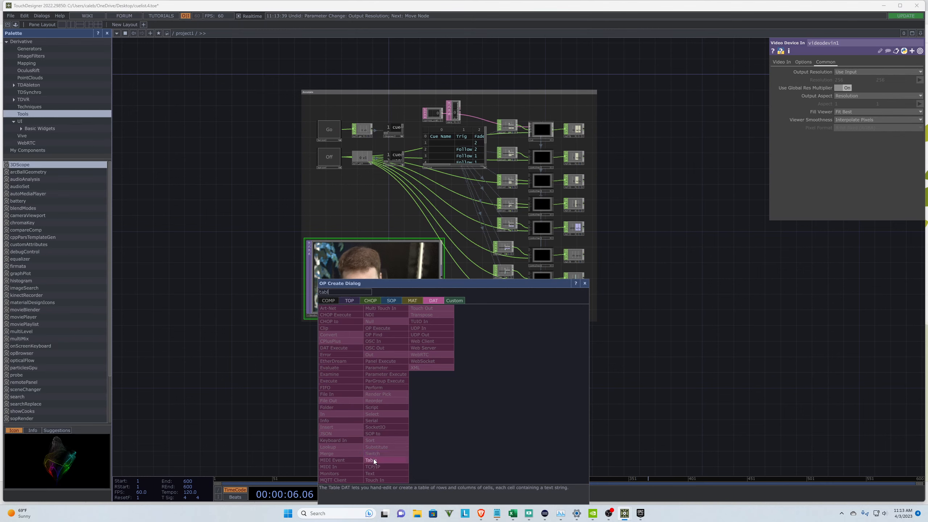
pyautogui.click(373, 460)
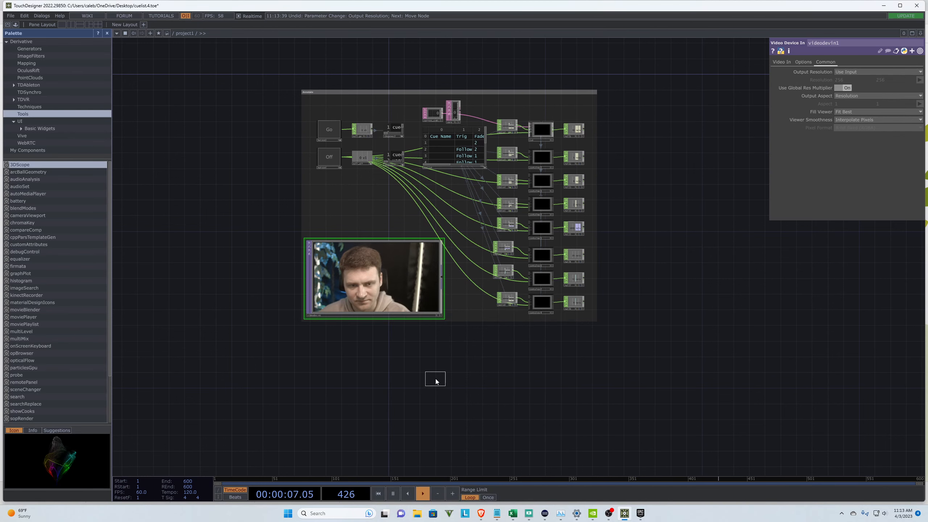
pyautogui.click(429, 373)
pyautogui.scroll(5, 434, 379)
pyautogui.moveTo(446, 383); pyautogui.dragTo(608, 465)
pyautogui.scroll(-4, 488, 420)
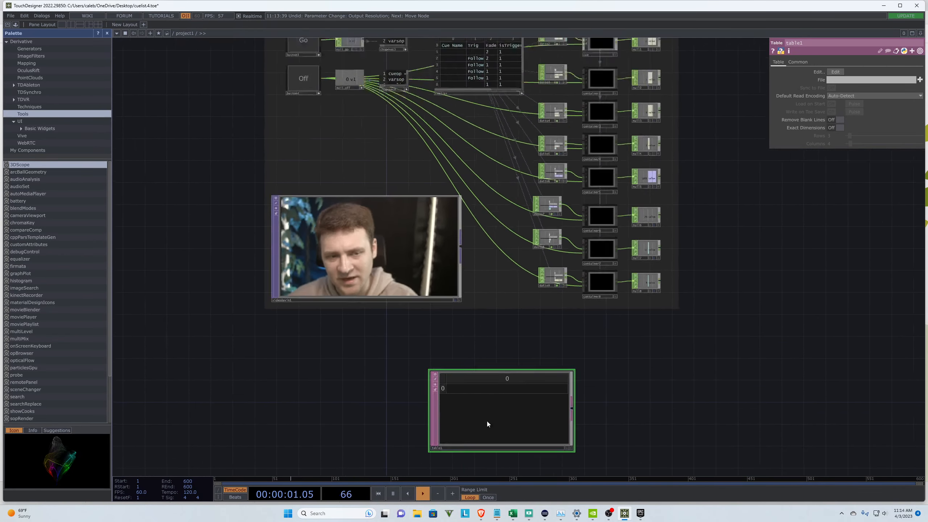
# Step: Turn on Exact Dimensions for the new table, set it to 6 columns, and make its cells editable
pyautogui.scroll(7, 495, 117)
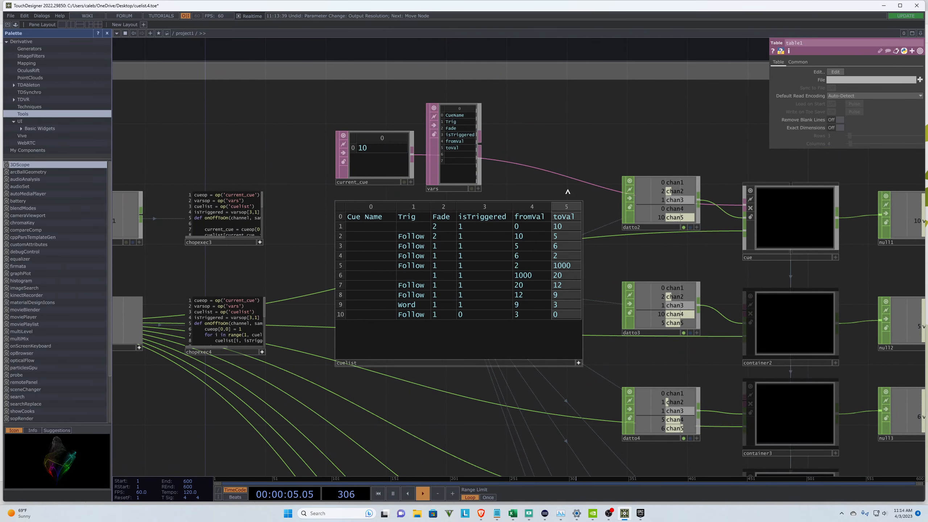
pyautogui.scroll(-8, 572, 113)
pyautogui.scroll(6, 564, 411)
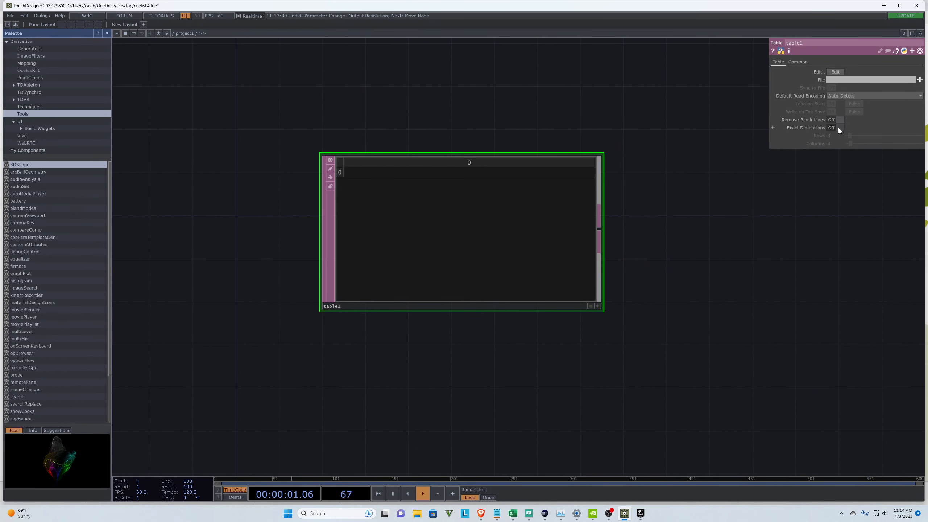
pyautogui.click(838, 127)
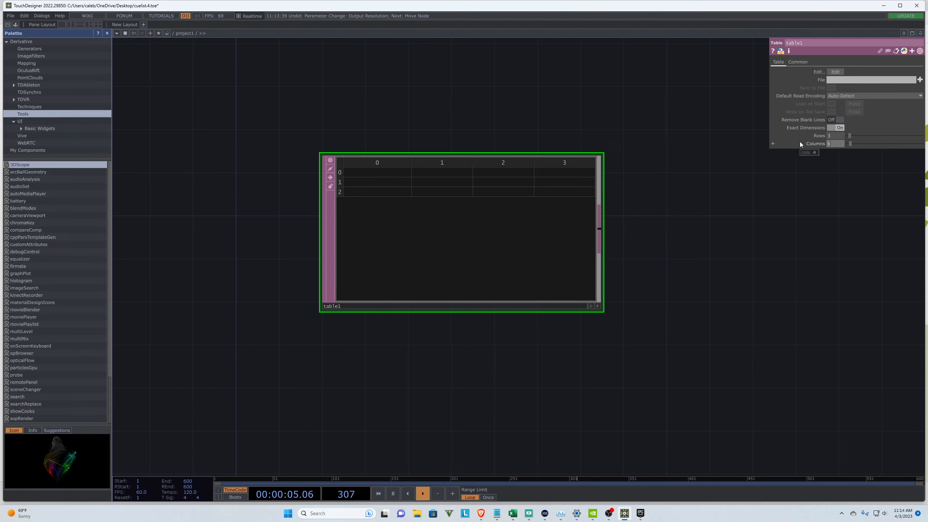
pyautogui.write('6')
pyautogui.press('Return')
pyautogui.click(599, 306)
pyautogui.click(356, 172)
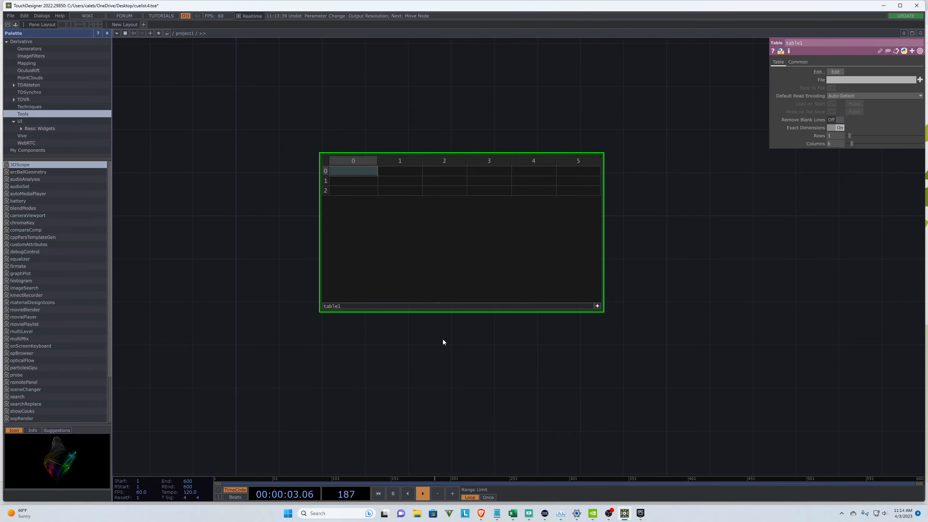
# Step: Move the cuelist table out of the annotated network to beside the new empty table for reference
pyautogui.scroll(-4, 453, 369)
pyautogui.scroll(-2, 457, 372)
pyautogui.scroll(2, 460, 264)
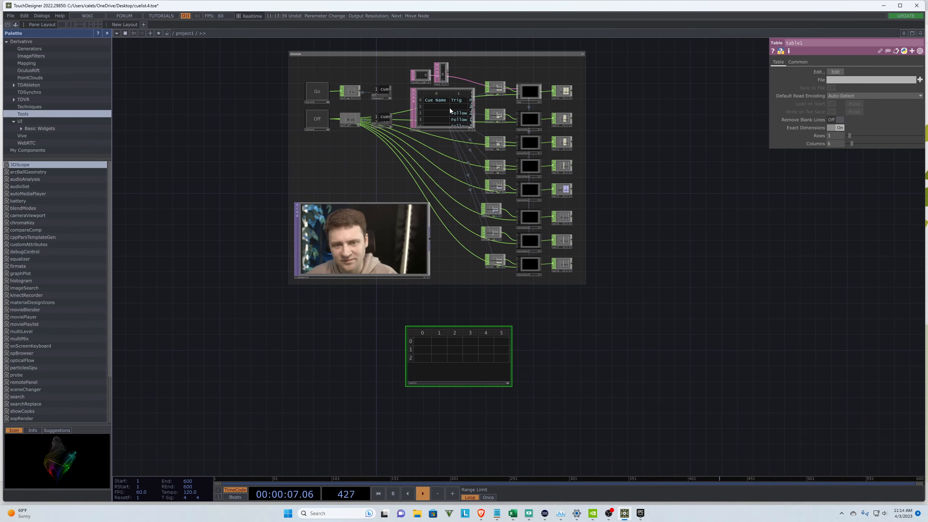
pyautogui.moveTo(414, 126); pyautogui.dragTo(522, 379)
pyautogui.scroll(5, 522, 378)
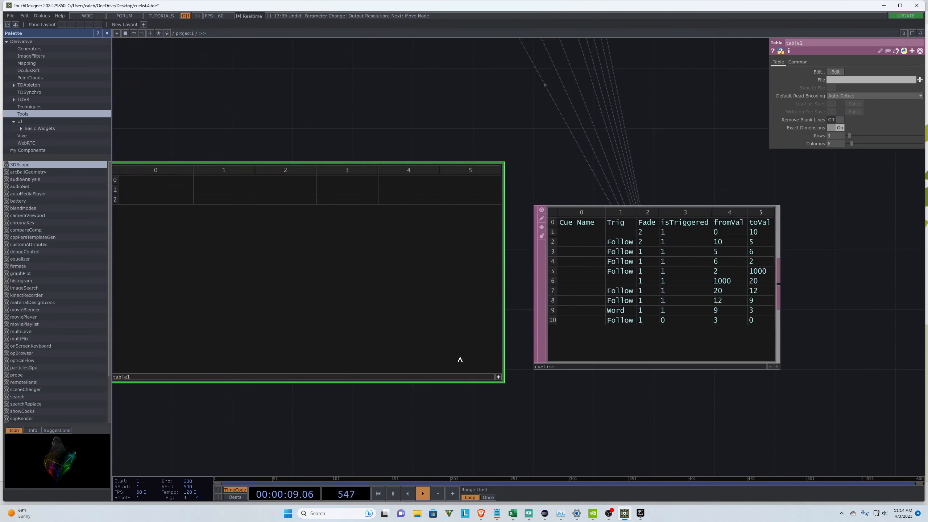
# Step: Fill the new table's header row with CueName, Trig, Fade, isTriggered, fromVal and toVal
pyautogui.scroll(-2, 495, 404)
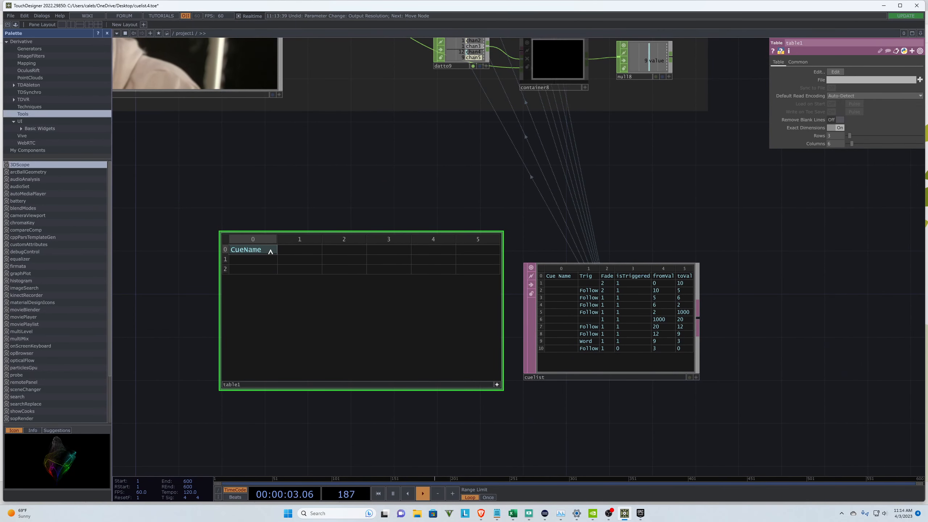
pyautogui.click(307, 251)
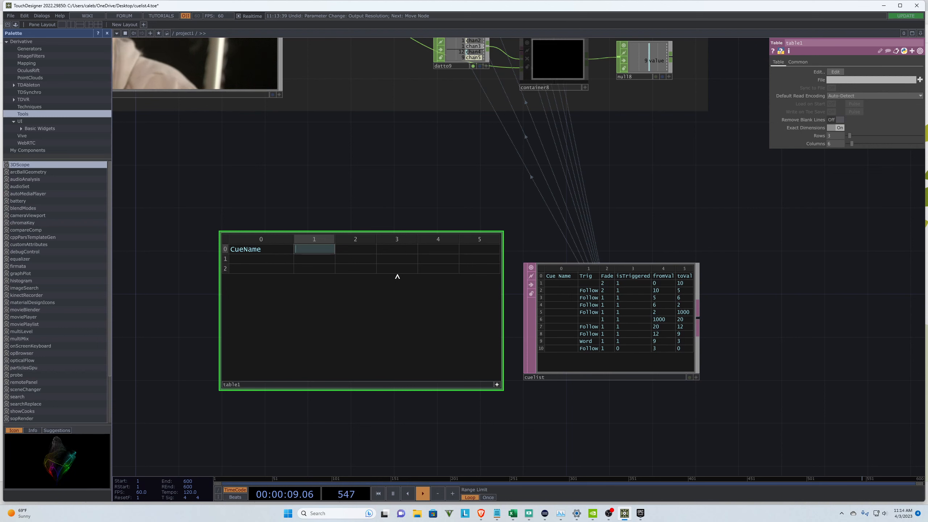
pyautogui.click(359, 251)
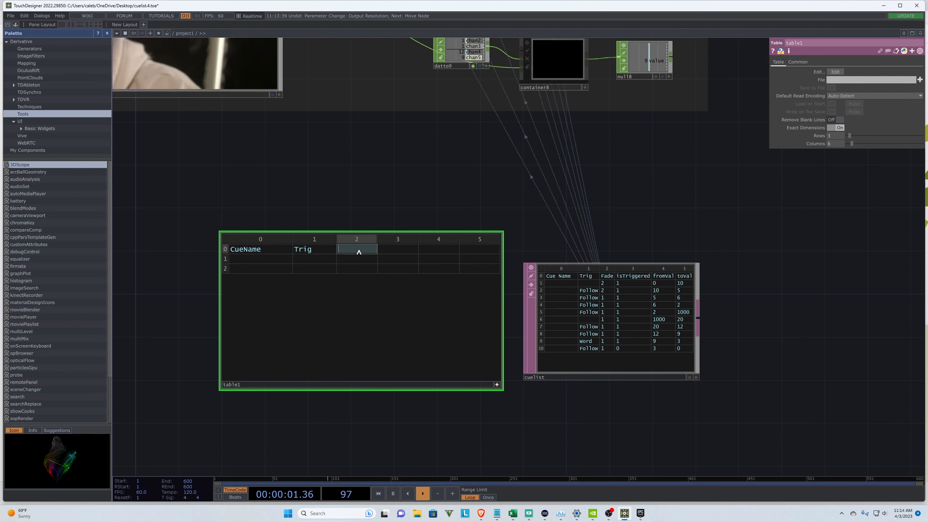
pyautogui.click(409, 251)
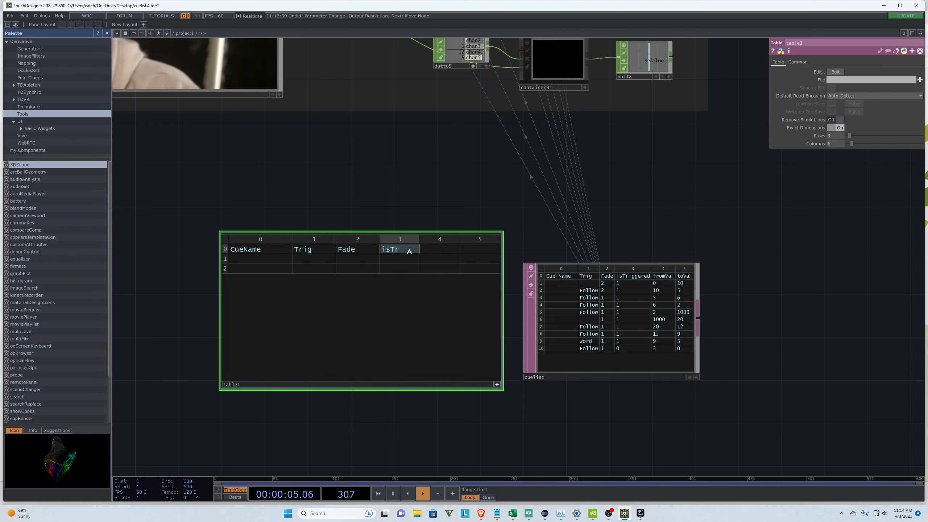
pyautogui.write('isTriggered')
pyautogui.click(447, 254)
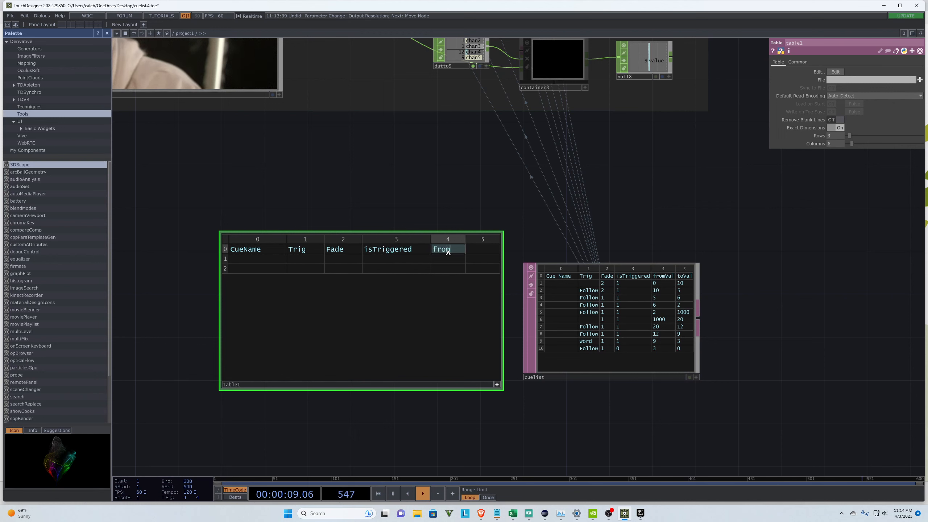
pyautogui.click(487, 249)
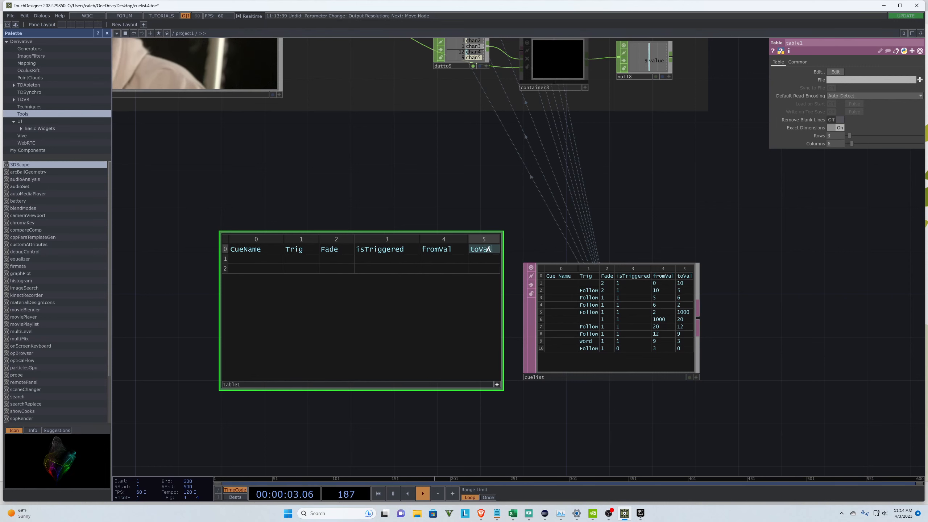
pyautogui.press('Return')
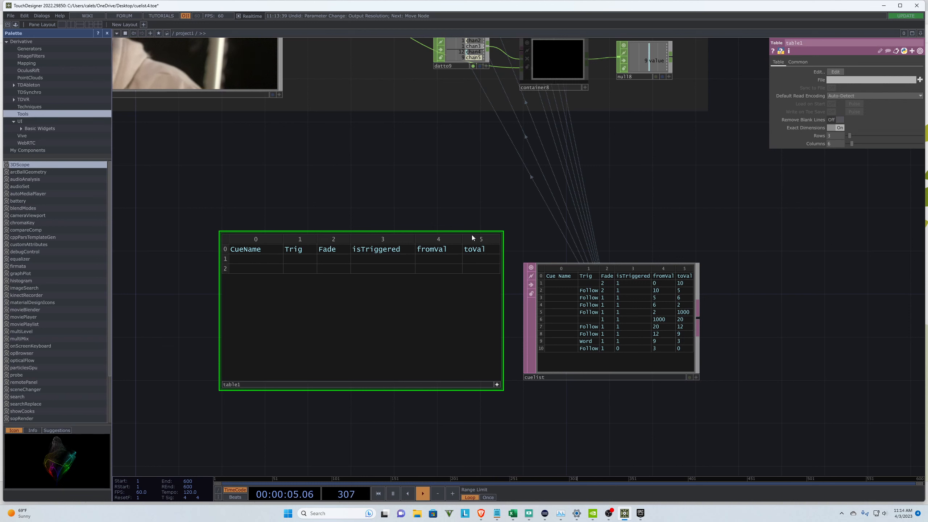
pyautogui.click(441, 260)
pyautogui.click(487, 258)
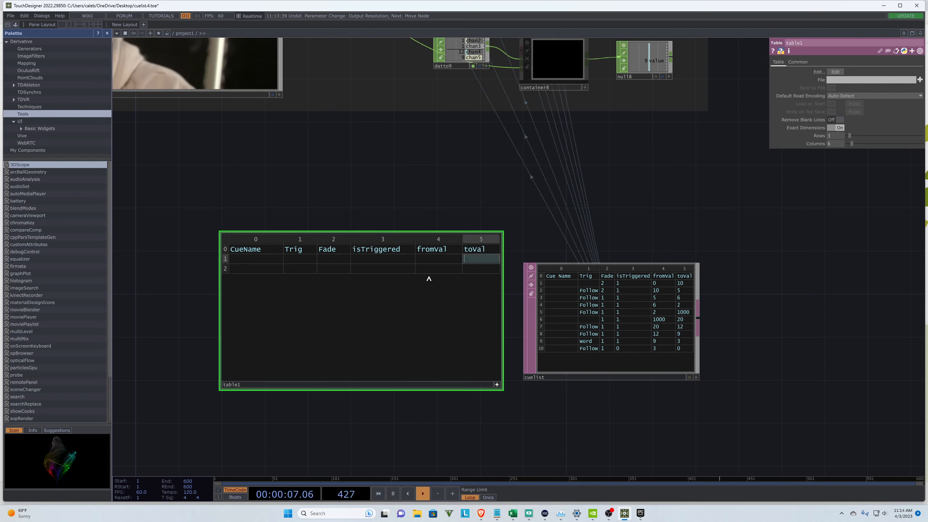
pyautogui.click(446, 259)
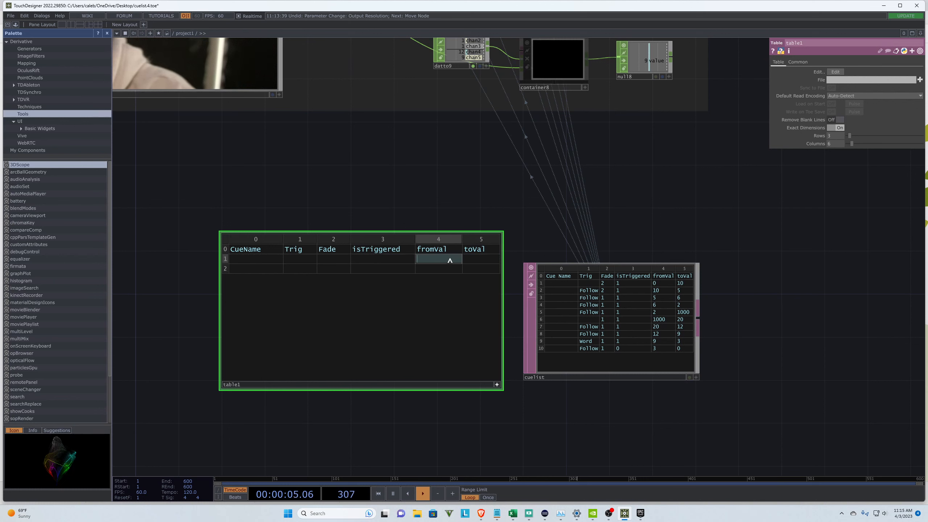
pyautogui.scroll(-4, 210, 286)
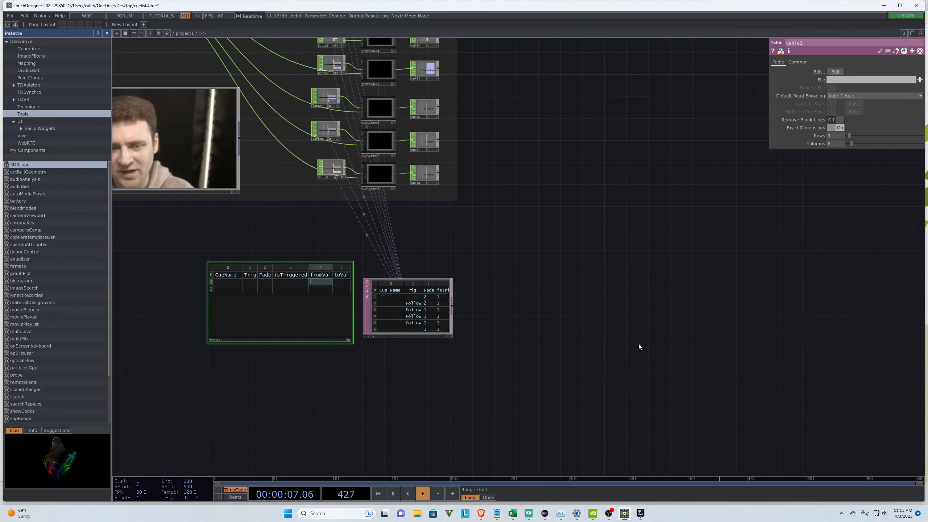
pyautogui.click(214, 297)
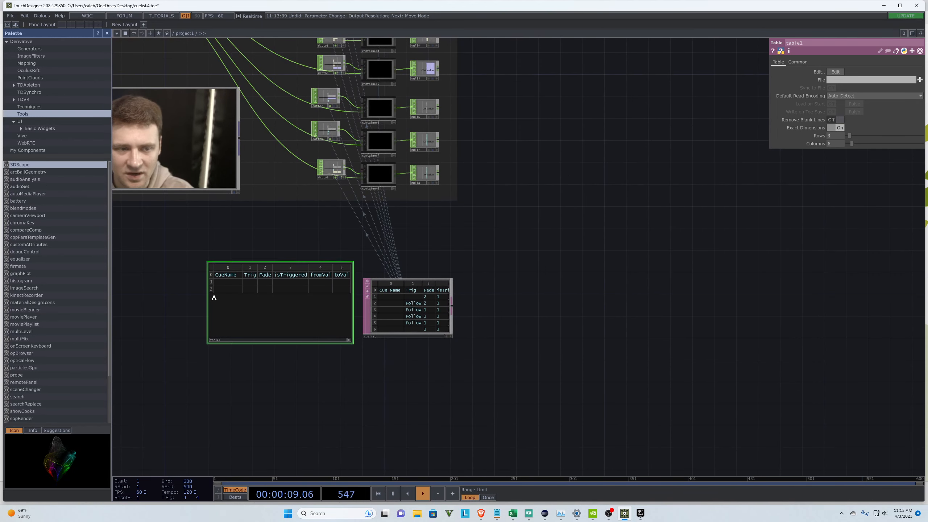
pyautogui.scroll(-3, 668, 371)
pyautogui.scroll(4, 379, 400)
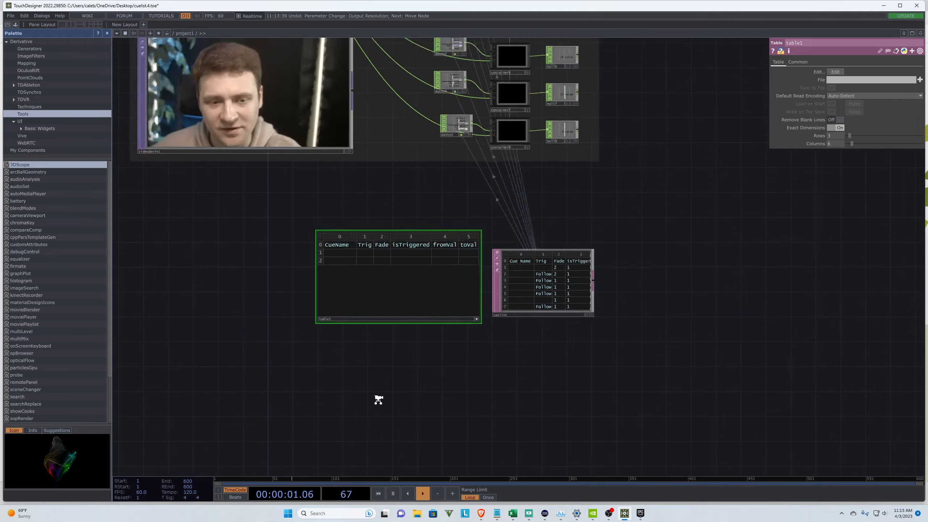
pyautogui.scroll(-1, 383, 390)
pyautogui.scroll(4, 431, 342)
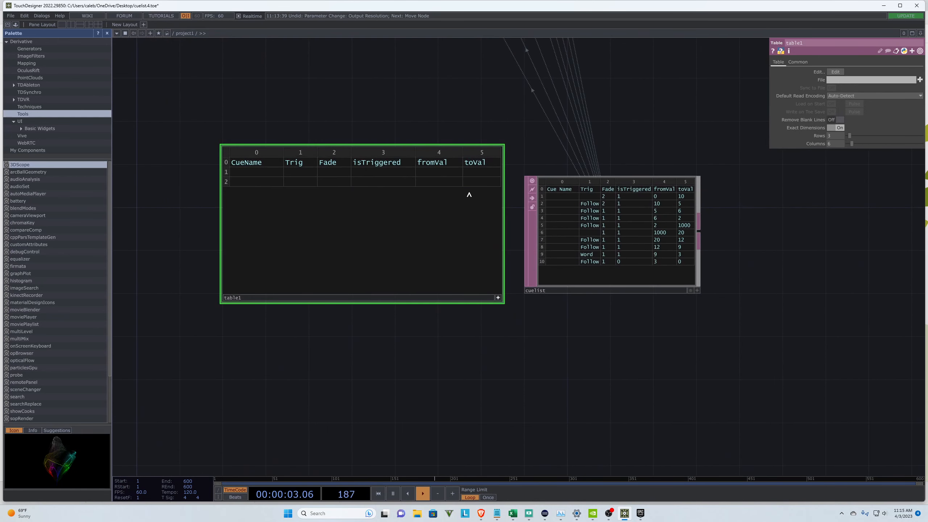
pyautogui.scroll(-3, 477, 358)
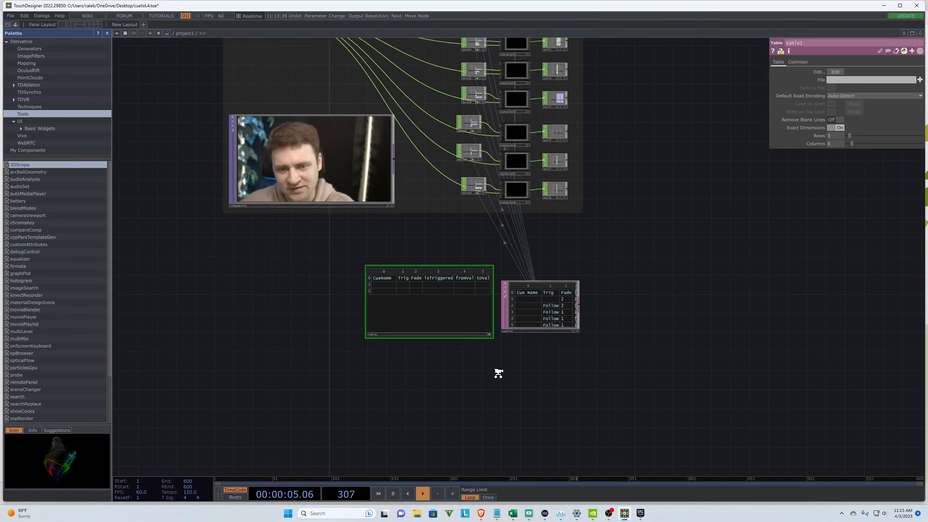
pyautogui.scroll(1, 523, 387)
pyautogui.scroll(-3, 640, 412)
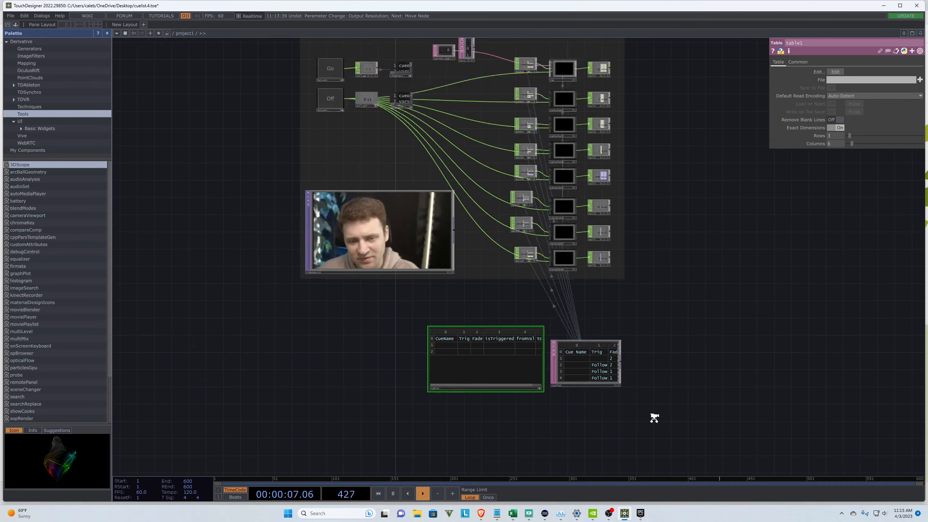
# Step: Fill the new cue table's two cue rows with Fade values 2 and 4 and isTriggered values 0
pyautogui.scroll(3, 580, 418)
pyautogui.scroll(2, 579, 418)
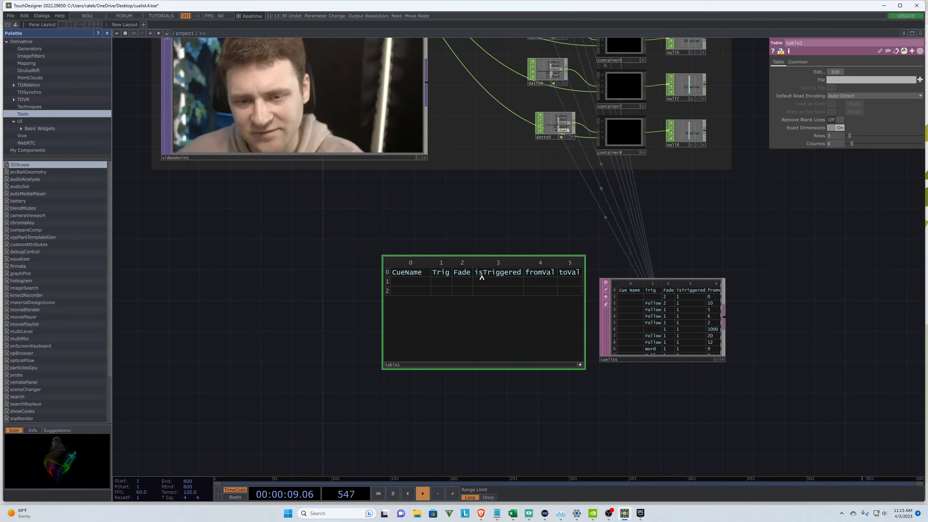
pyautogui.click(461, 284)
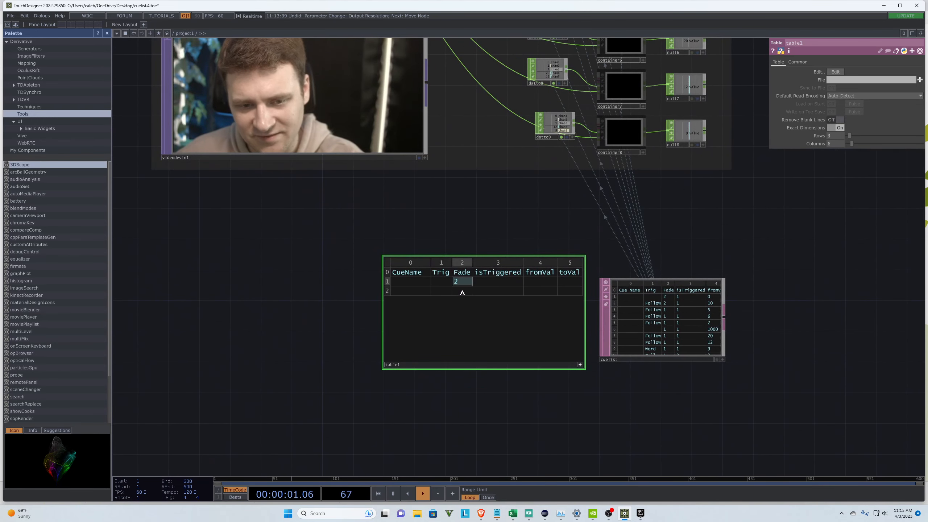
pyautogui.click(462, 292)
pyautogui.click(498, 285)
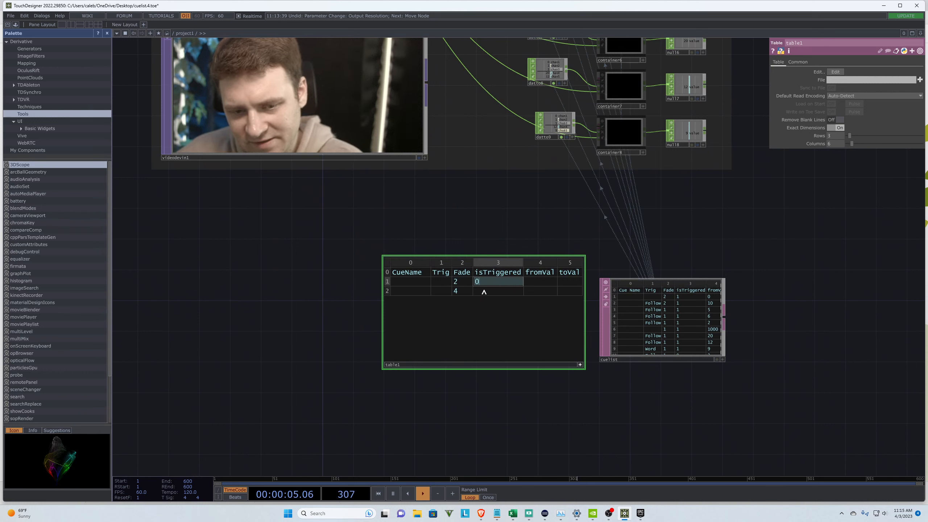
pyautogui.click(484, 290)
pyautogui.write('0')
pyautogui.click(492, 406)
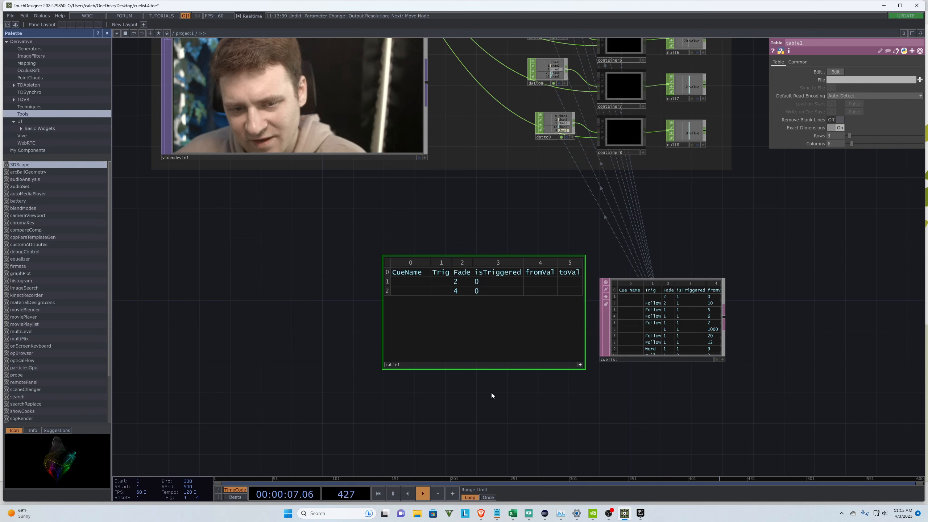
# Step: Move the new cue table down and place a second Table DAT directly above it, aligned with its edge
pyautogui.moveTo(494, 318); pyautogui.dragTo(489, 370)
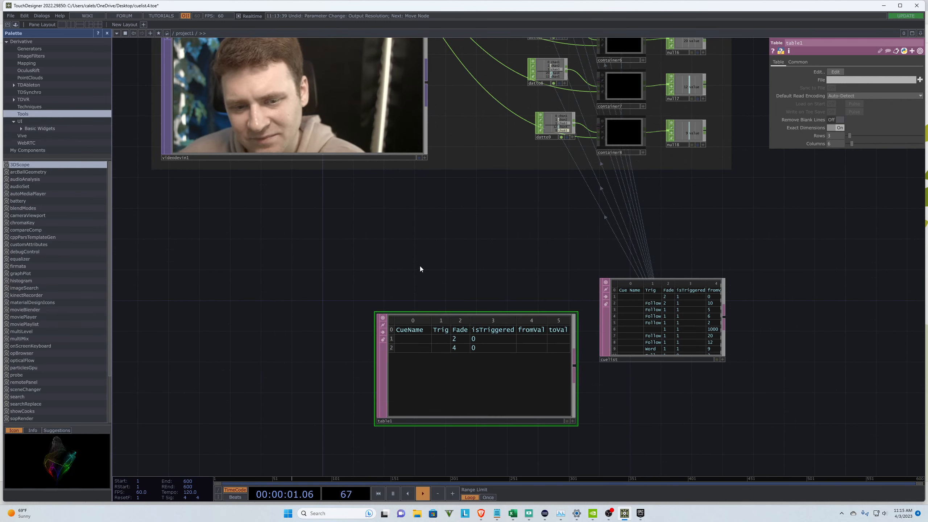
pyautogui.press('Tab')
pyautogui.write('tabl')
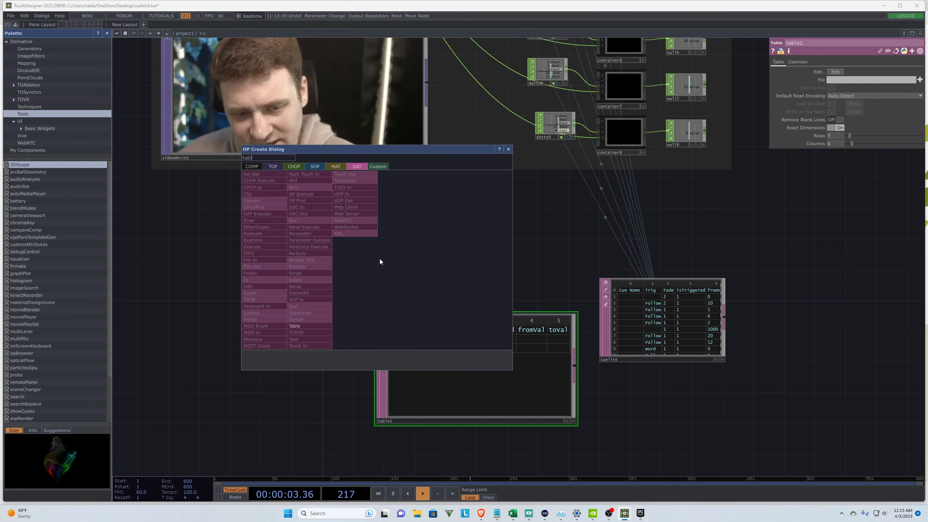
pyautogui.click(302, 327)
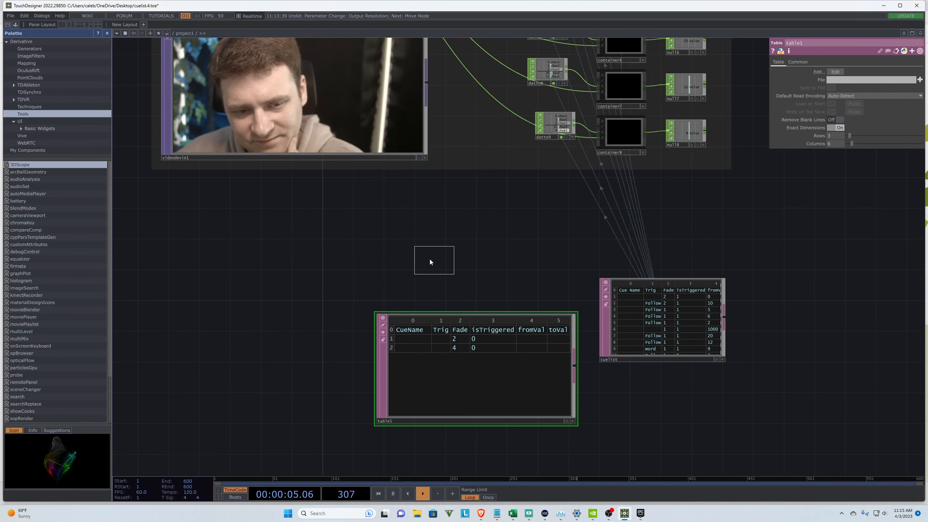
pyautogui.click(392, 264)
pyautogui.moveTo(412, 281); pyautogui.dragTo(440, 309)
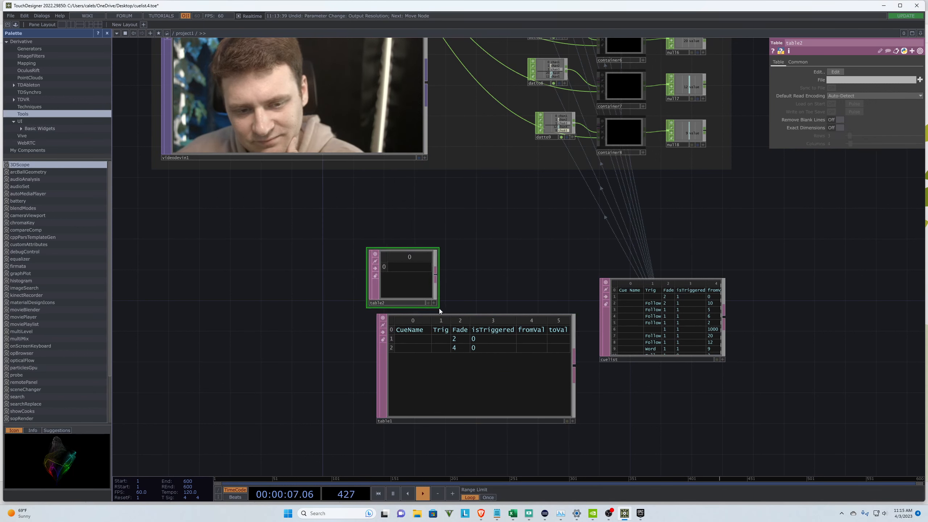
pyautogui.moveTo(407, 266); pyautogui.dragTo(415, 261)
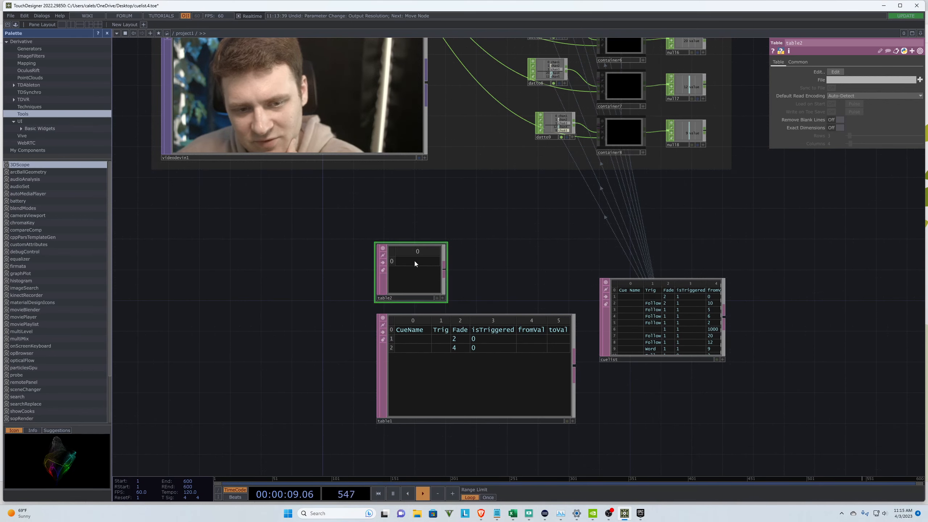
pyautogui.click(443, 298)
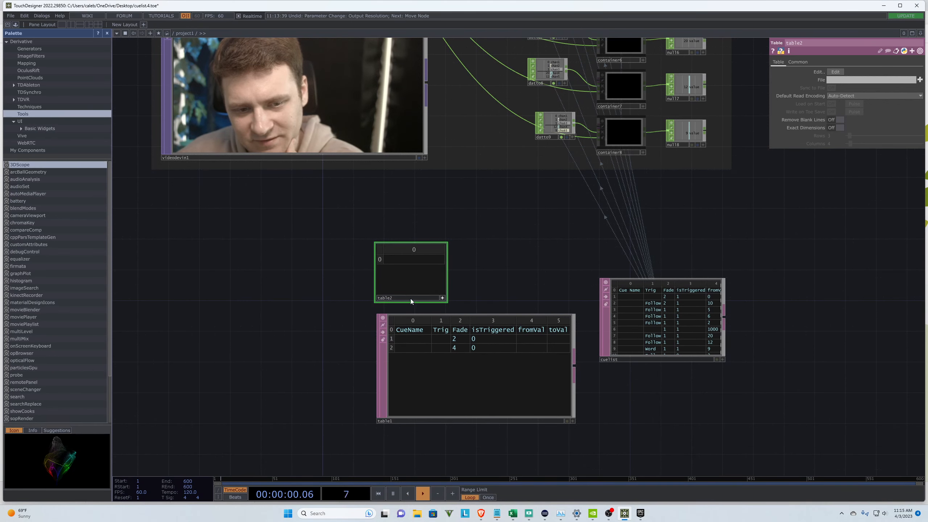
pyautogui.click(443, 299)
# Step: Rename the original current_cue and vars tables in the annotated network as current_cue1 and vars1
pyautogui.scroll(-4, 415, 433)
pyautogui.scroll(8, 420, 173)
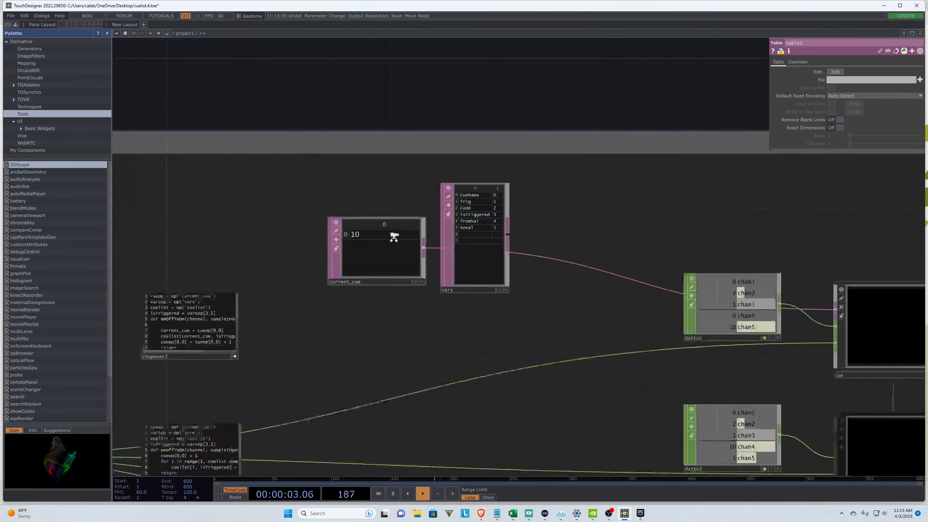
pyautogui.click(363, 292)
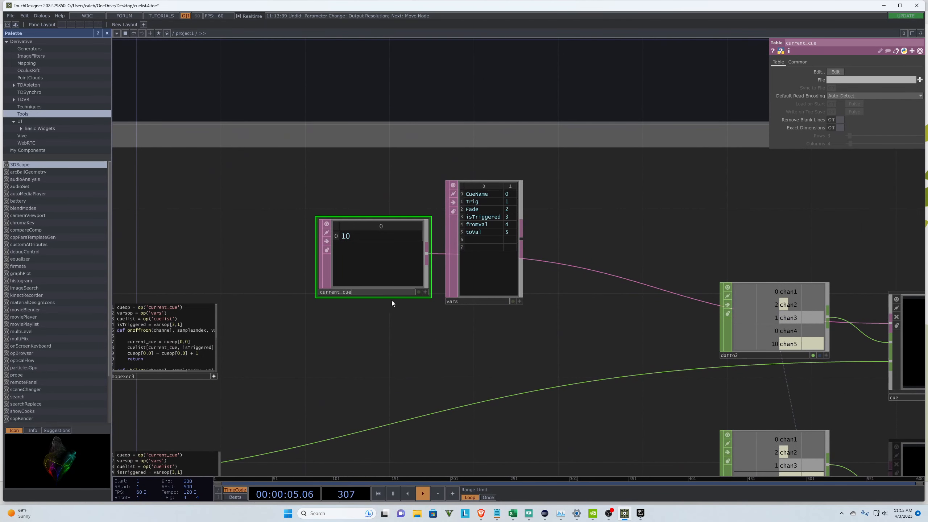
pyautogui.write('1')
pyautogui.click(468, 301)
pyautogui.write('1')
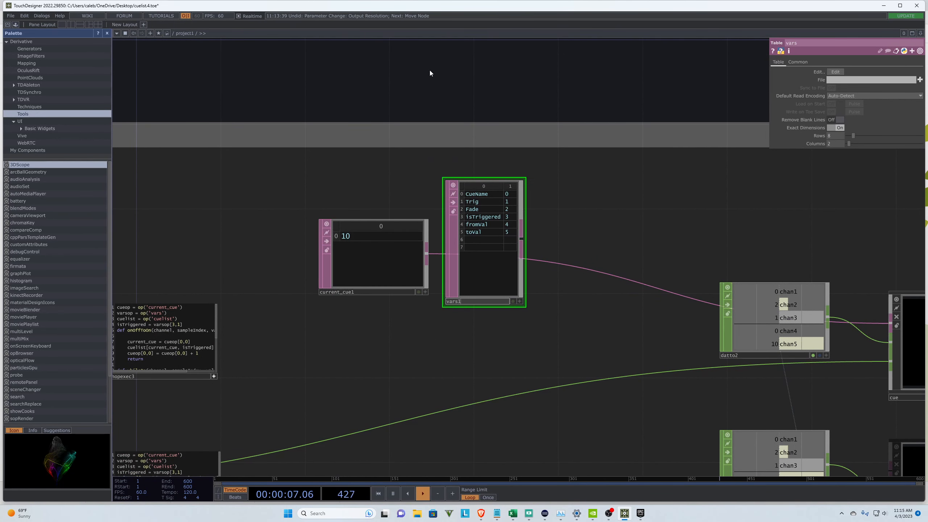
pyautogui.press('Return')
# Step: Rename the new single-cell table above the cue table as current_cue
pyautogui.scroll(-6, 430, 72)
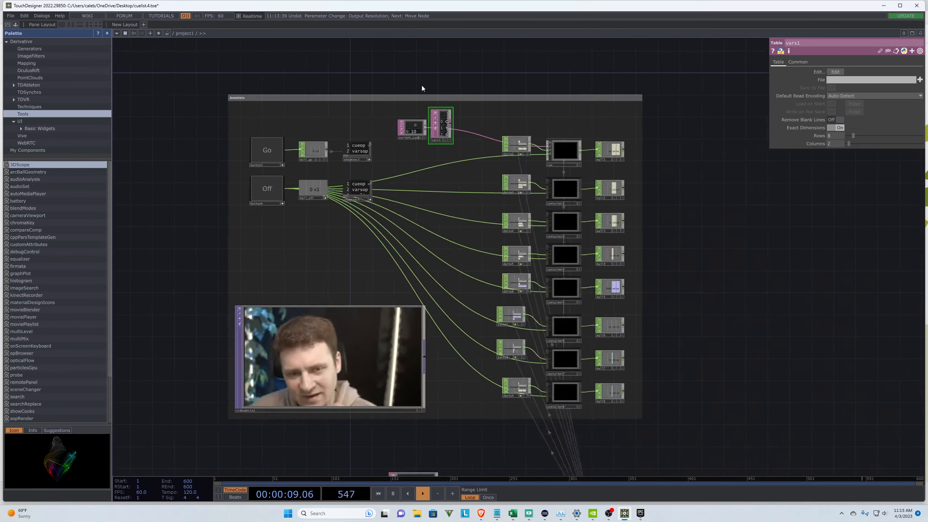
pyautogui.scroll(-3, 422, 88)
pyautogui.scroll(10, 414, 321)
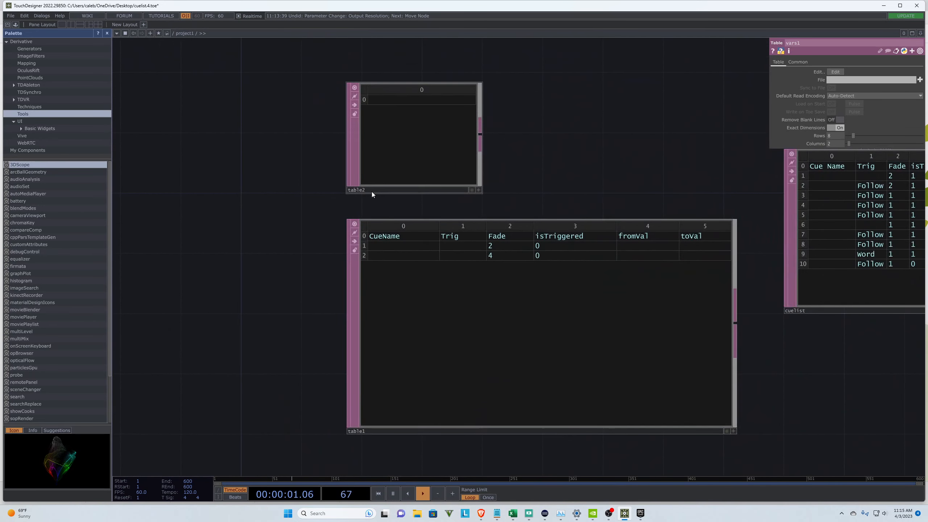
pyautogui.doubleClick(371, 191)
pyautogui.write('current_cue')
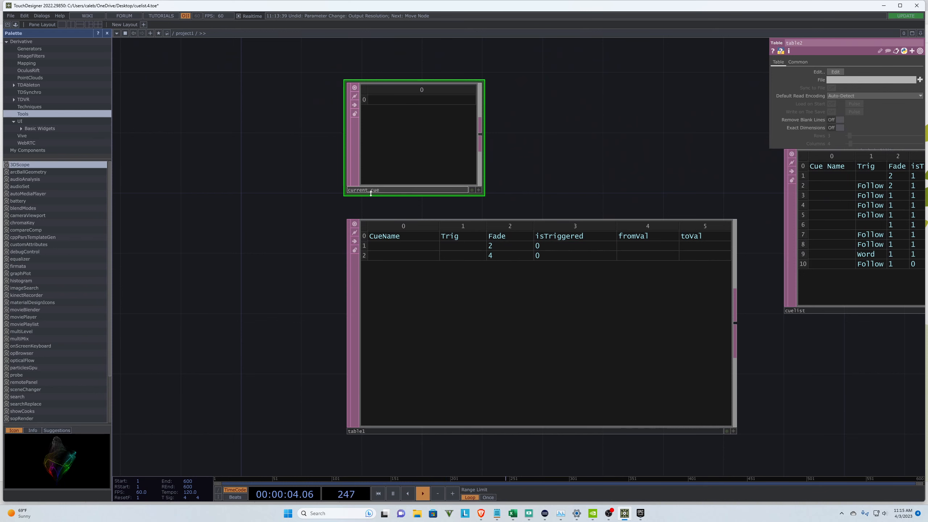
pyautogui.press('Return')
pyautogui.scroll(-3, 332, 213)
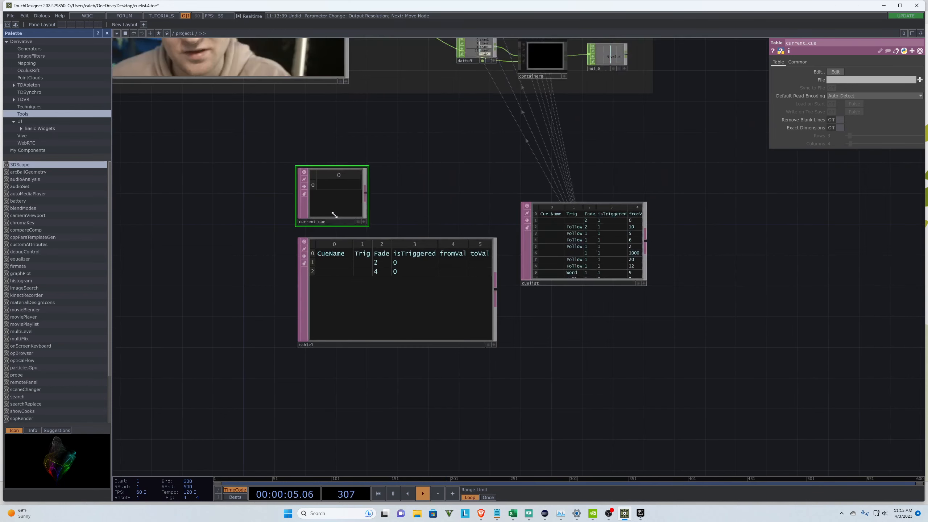
# Step: Add another Table DAT beside current_cue, name it vars, and enlarge its node vertically
pyautogui.scroll(1, 402, 147)
pyautogui.press('Tab')
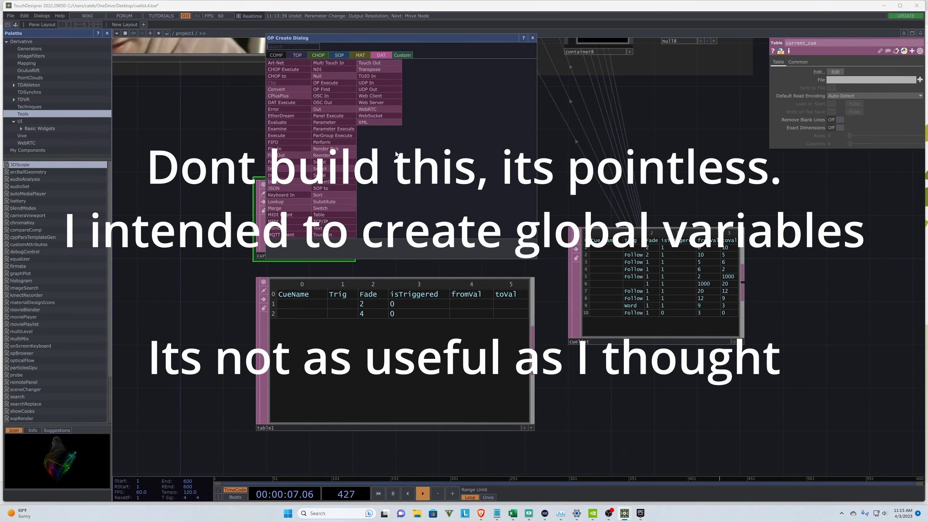
pyautogui.click(322, 215)
pyautogui.moveTo(382, 99); pyautogui.dragTo(488, 257)
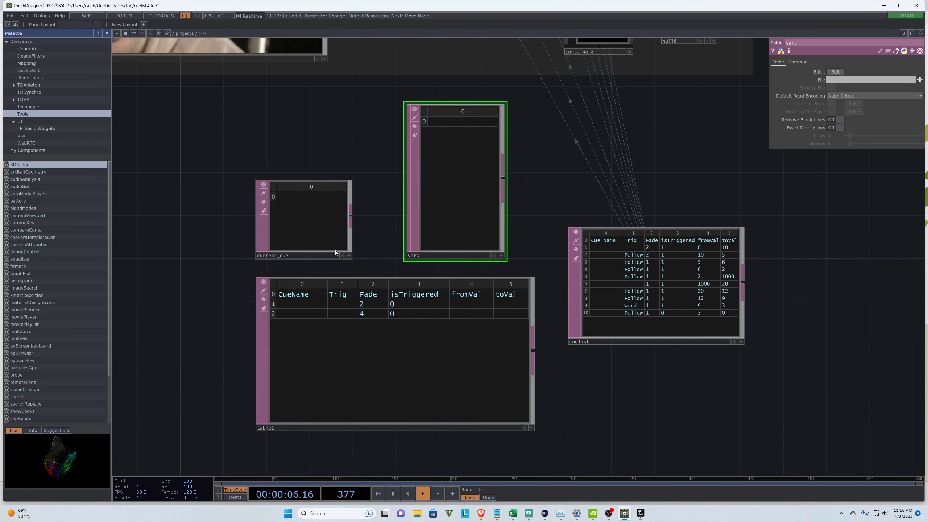
# Step: Enter 1 in the only cell of the new current_cue table and lock its cells again
pyautogui.click(349, 255)
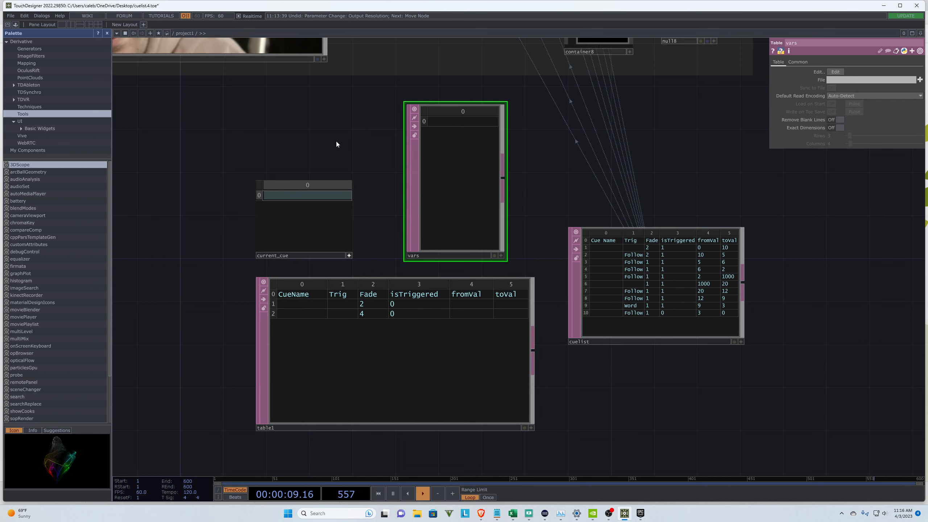
pyautogui.write('1')
pyautogui.press('Return')
pyautogui.click(349, 255)
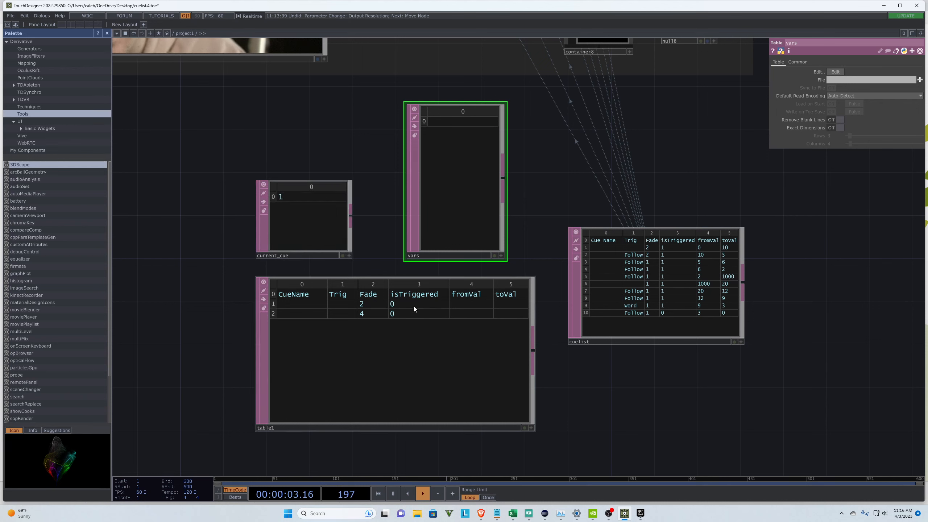
# Step: Move the original cuelist table back into the annotated network, below the Off button
pyautogui.scroll(-1, 808, 314)
pyautogui.moveTo(693, 317); pyautogui.dragTo(522, 115)
pyautogui.scroll(-2, 695, 275)
pyautogui.moveTo(612, 193); pyautogui.dragTo(477, 111)
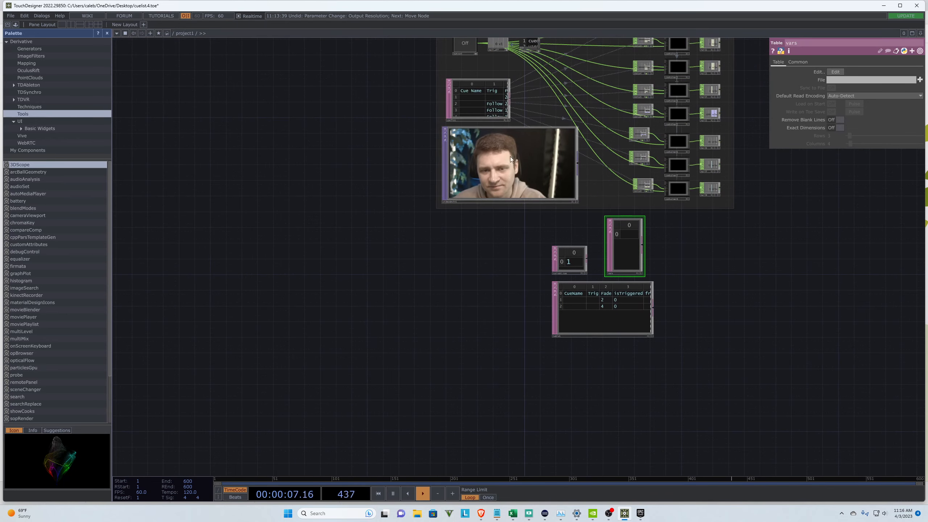
# Step: Move the webcam video node out of the annotated network to the empty area beside the new tables
pyautogui.moveTo(510, 157); pyautogui.dragTo(479, 280)
pyautogui.scroll(3, 715, 328)
pyautogui.moveTo(378, 277); pyautogui.dragTo(157, 262)
# Step: Examine how the Go and Off buttons connect to their null and CHOP Execute nodes in the annotated network
pyautogui.scroll(-1, 816, 300)
pyautogui.scroll(-1, 816, 299)
pyautogui.scroll(3, 541, 274)
pyautogui.scroll(-6, 446, 369)
pyautogui.scroll(5, 408, 141)
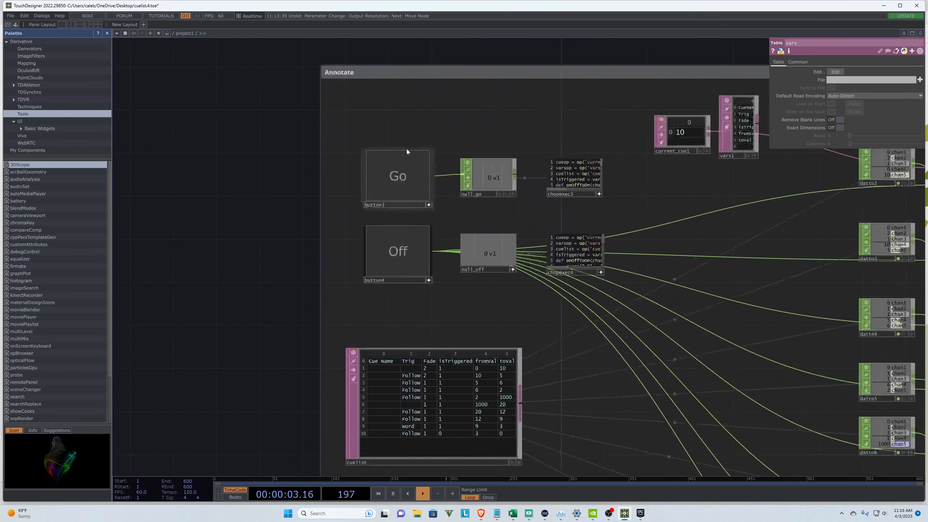
pyautogui.scroll(-1, 418, 95)
pyautogui.scroll(-2, 419, 95)
pyautogui.scroll(1, 425, 291)
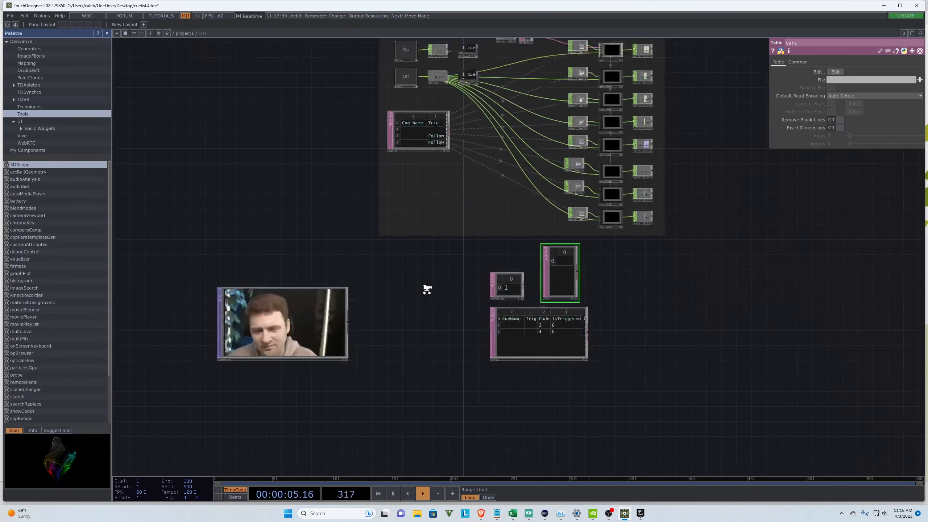
# Step: Add a Button COMP in the empty area between the webcam video node and the new tables
pyautogui.scroll(-1, 433, 284)
pyautogui.scroll(2, 431, 288)
pyautogui.scroll(2, 429, 300)
pyautogui.scroll(1, 322, 278)
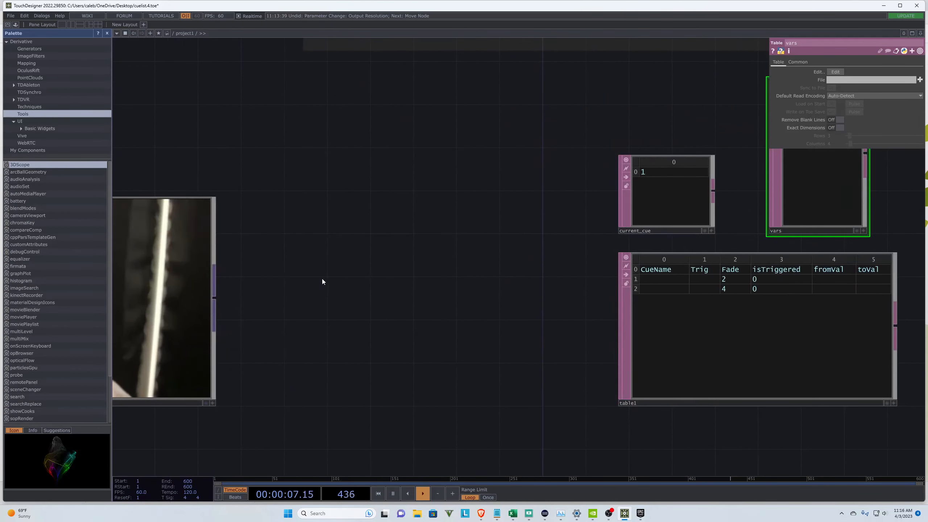
pyautogui.press('Tab')
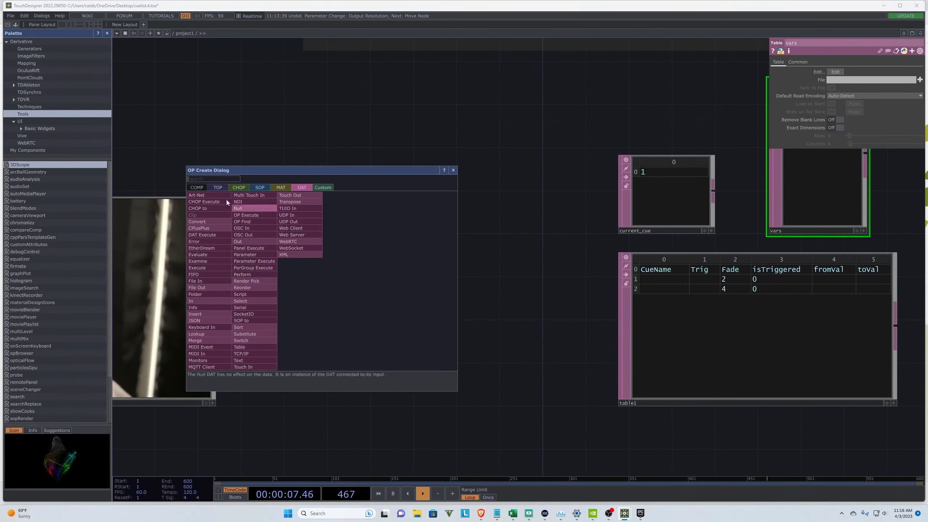
pyautogui.click(202, 187)
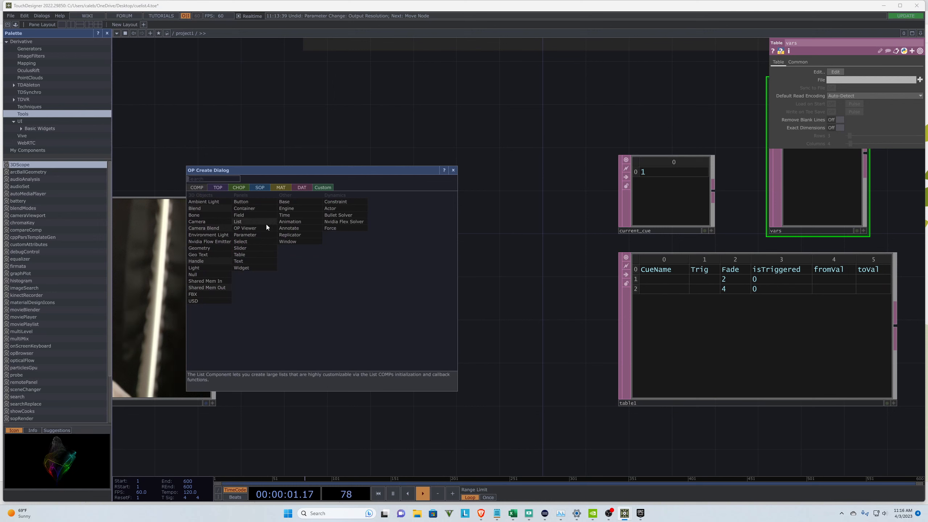
pyautogui.click(237, 202)
pyautogui.click(327, 233)
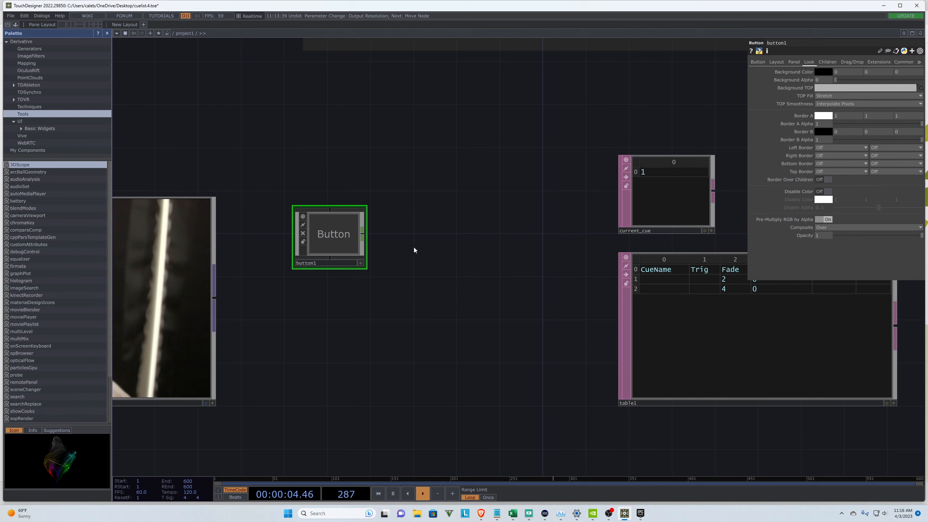
# Step: Attach a Null CHOP to the output of the new button
pyautogui.rightClick(365, 236)
pyautogui.click(373, 249)
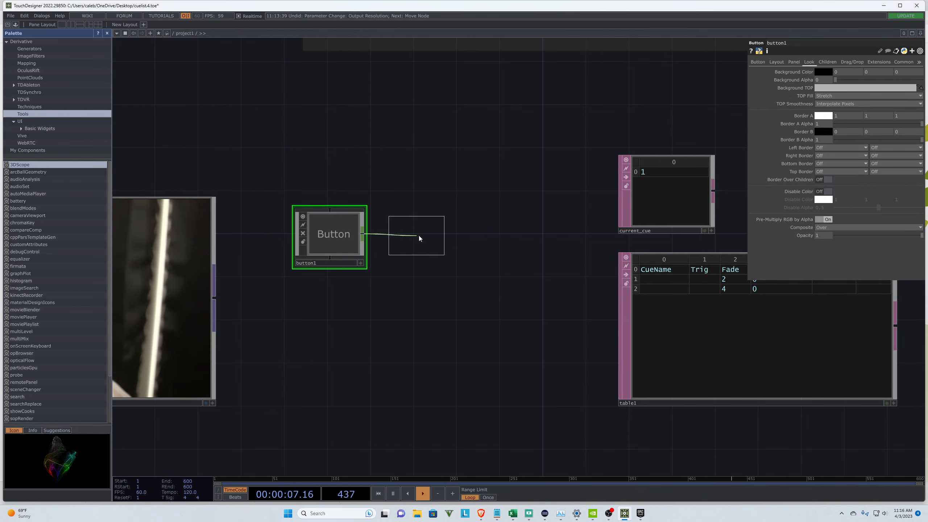
pyautogui.click(422, 236)
pyautogui.scroll(3, 442, 224)
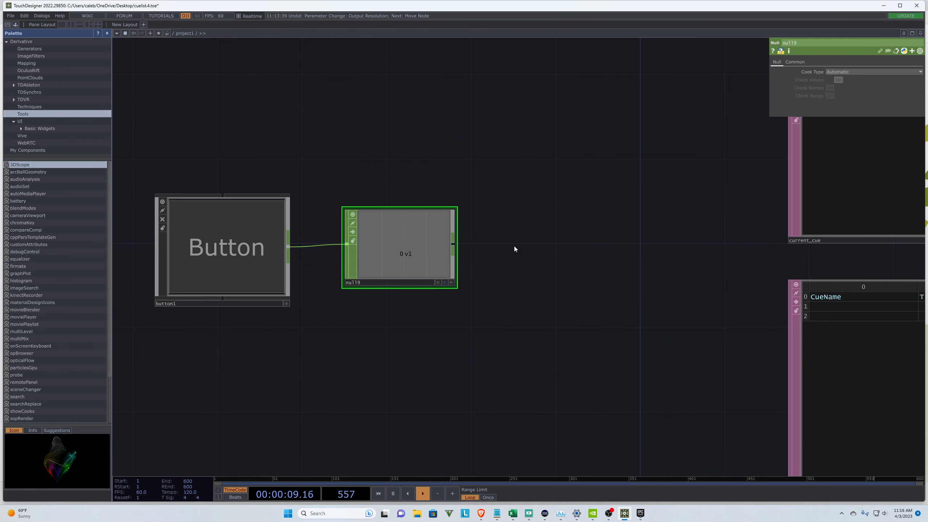
pyautogui.scroll(-3, 514, 235)
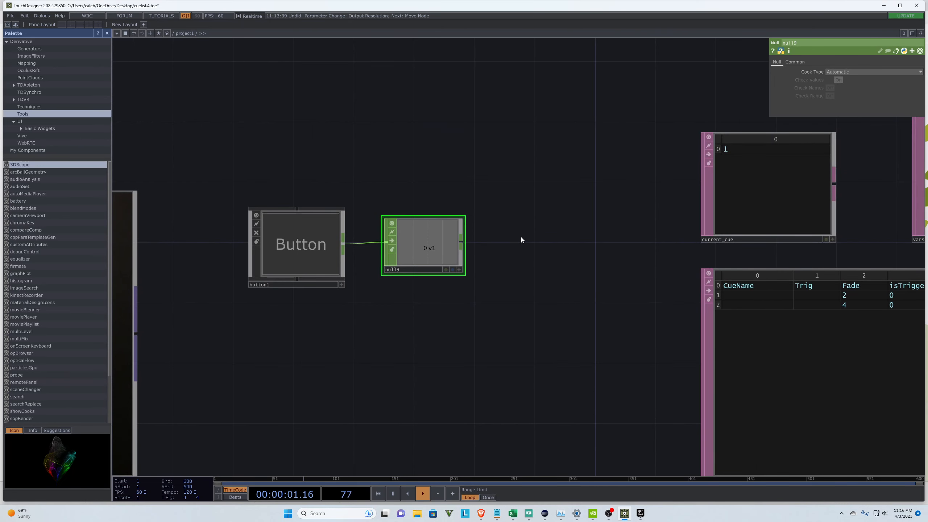
# Step: Add a CHOP Execute DAT beside the button's null
pyautogui.press('Tab')
pyautogui.click(498, 146)
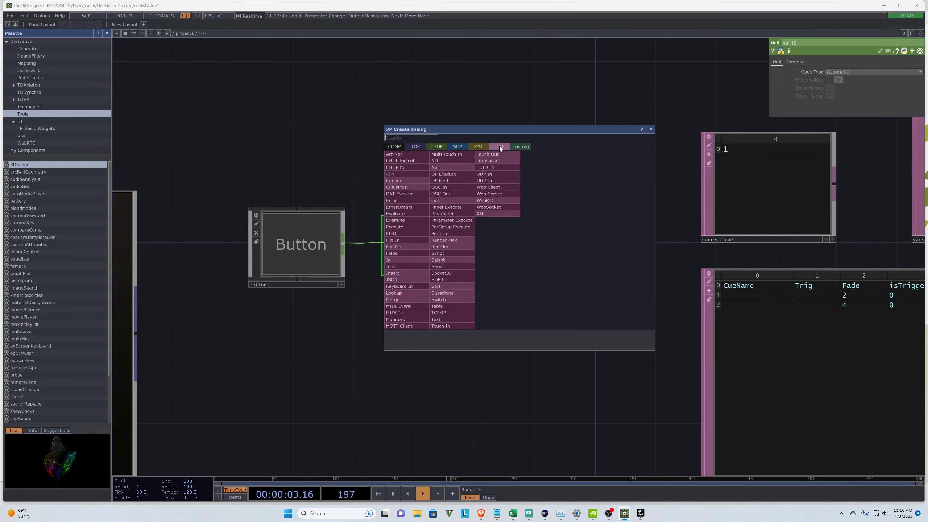
pyautogui.click(403, 167)
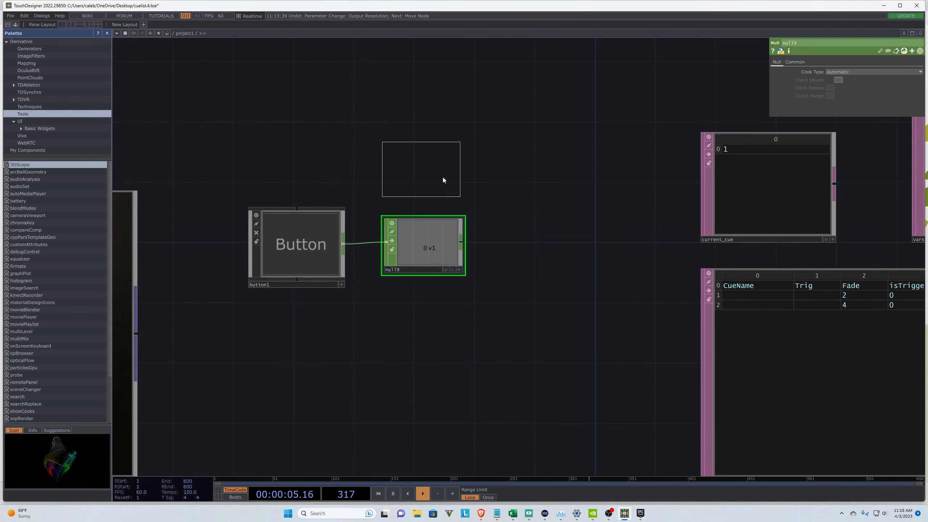
pyautogui.click(551, 244)
# Step: Rename the button's null to go_null
pyautogui.scroll(3, 527, 193)
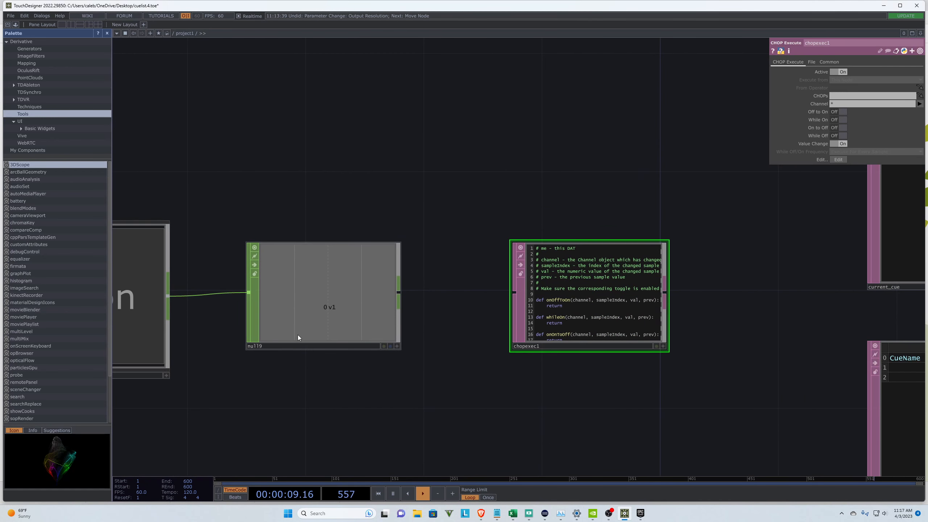
pyautogui.click(261, 347)
pyautogui.write('go')
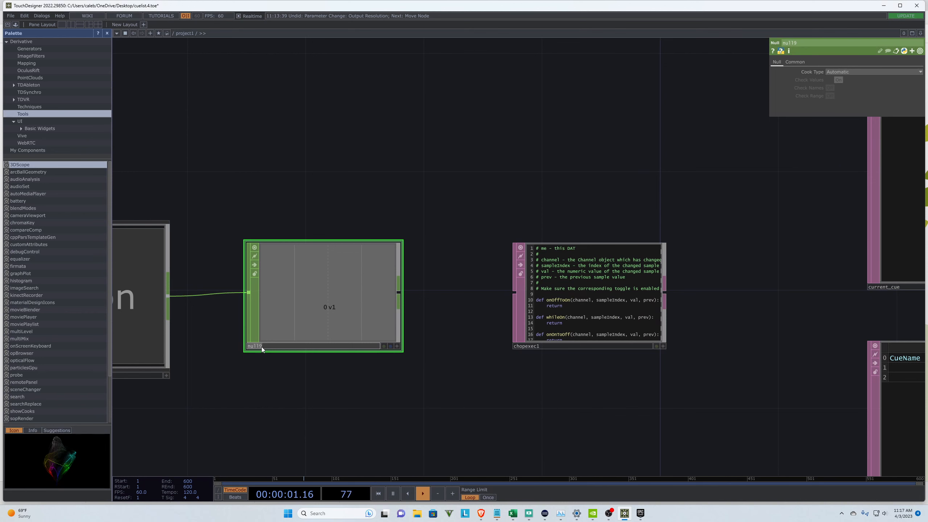
pyautogui.write('_null')
pyautogui.press('Return')
pyautogui.scroll(-5, 352, 433)
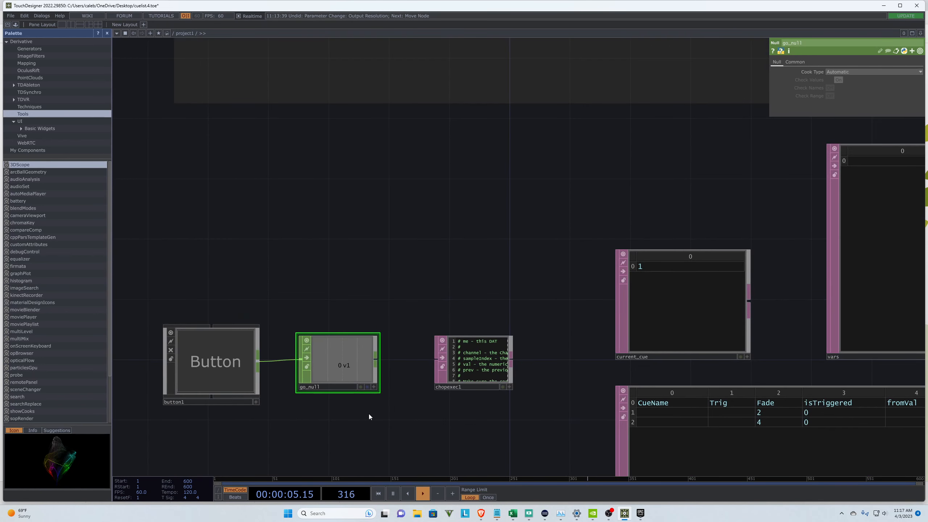
# Step: Set the new CHOP Execute DAT to watch the go_null CHOP
pyautogui.scroll(2, 368, 414)
pyautogui.moveTo(423, 227); pyautogui.dragTo(428, 211)
pyautogui.scroll(-2, 428, 211)
pyautogui.click(486, 307)
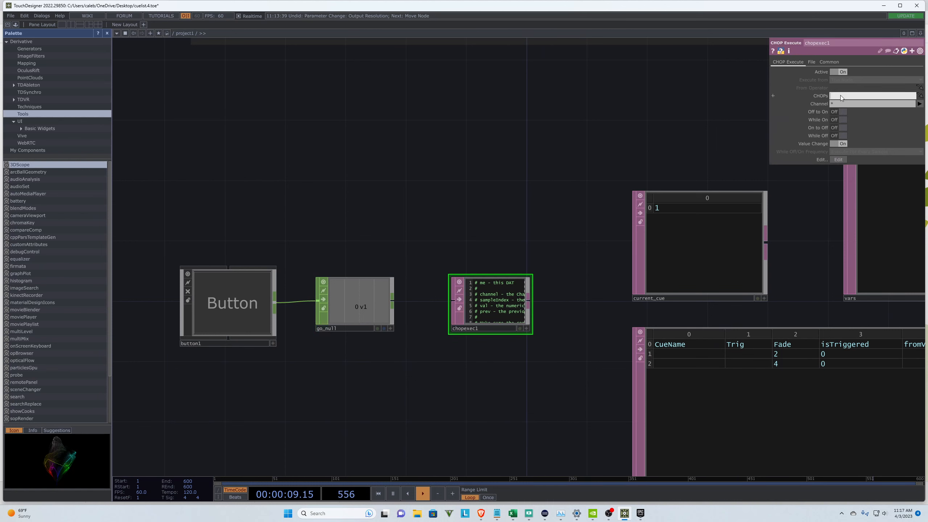
pyautogui.click(841, 95)
pyautogui.write('go_null')
pyautogui.press('Return')
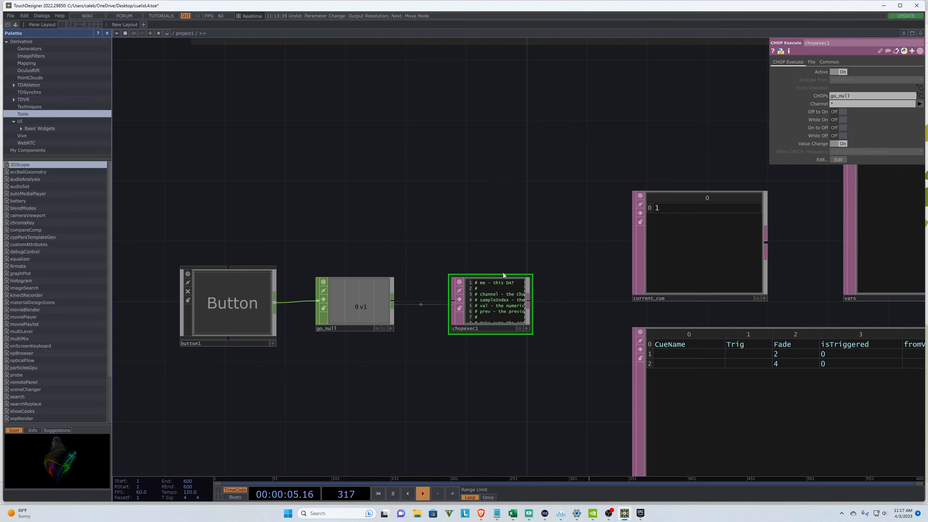
# Step: Duplicate the button, its null and its CHOP Execute DAT, and place the copies in a row below the originals
pyautogui.moveTo(566, 364); pyautogui.dragTo(158, 231)
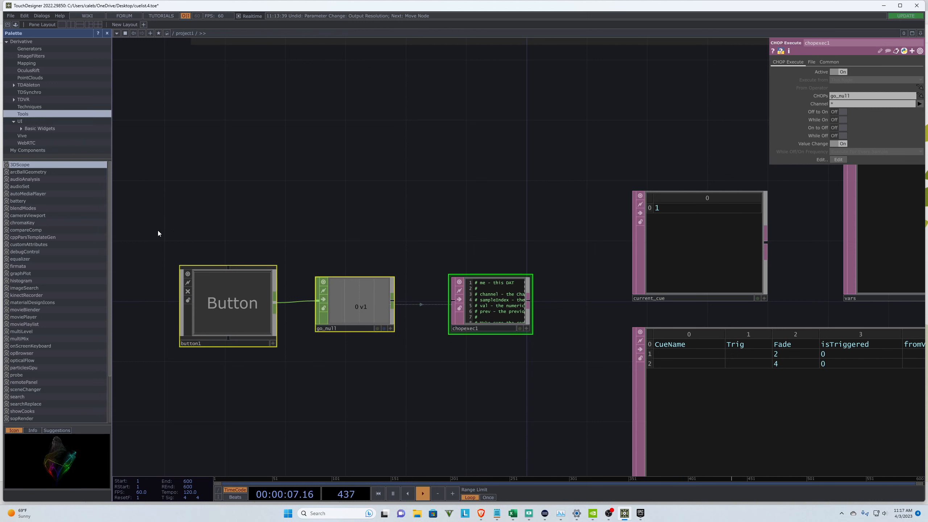
pyautogui.hotkey('ctrl', 'c')
pyautogui.hotkey('ctrl', 'v')
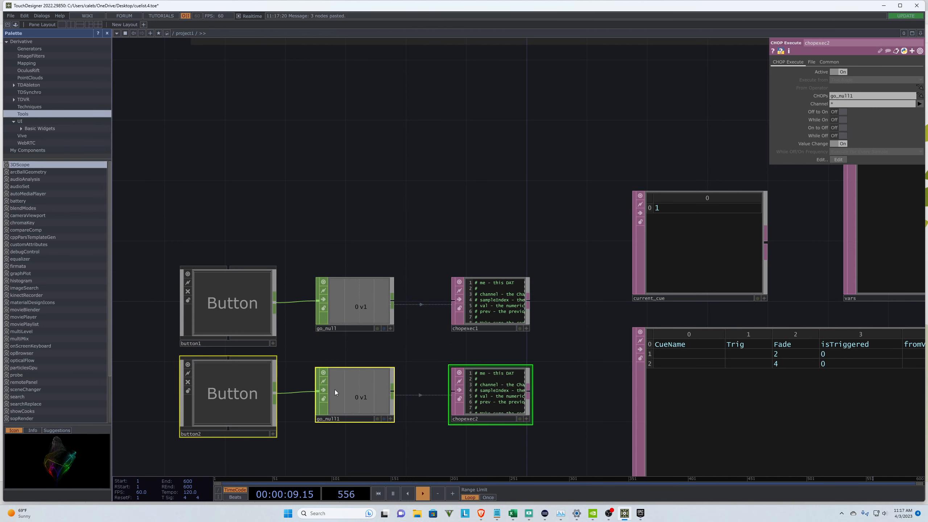
pyautogui.moveTo(335, 390); pyautogui.dragTo(335, 405)
pyautogui.click(288, 203)
# Step: Label the upper button Go
pyautogui.click(251, 320)
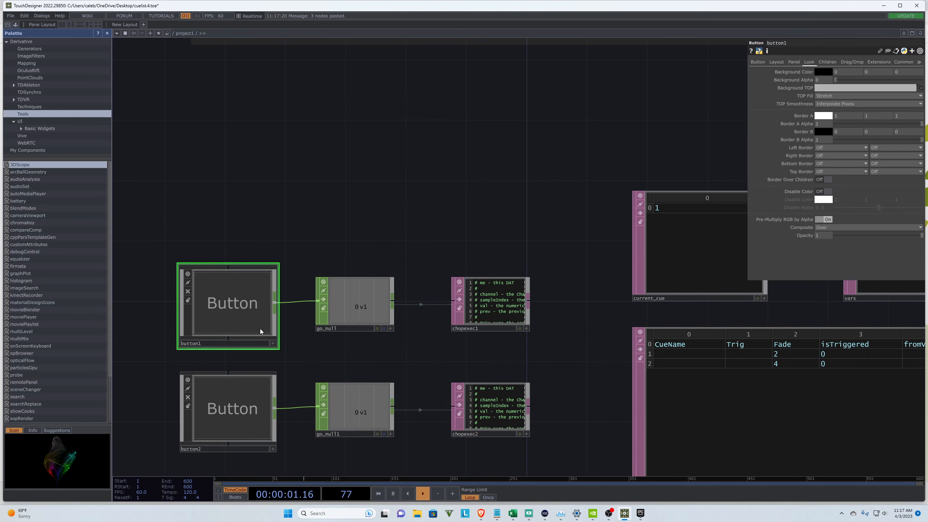
pyautogui.click(758, 61)
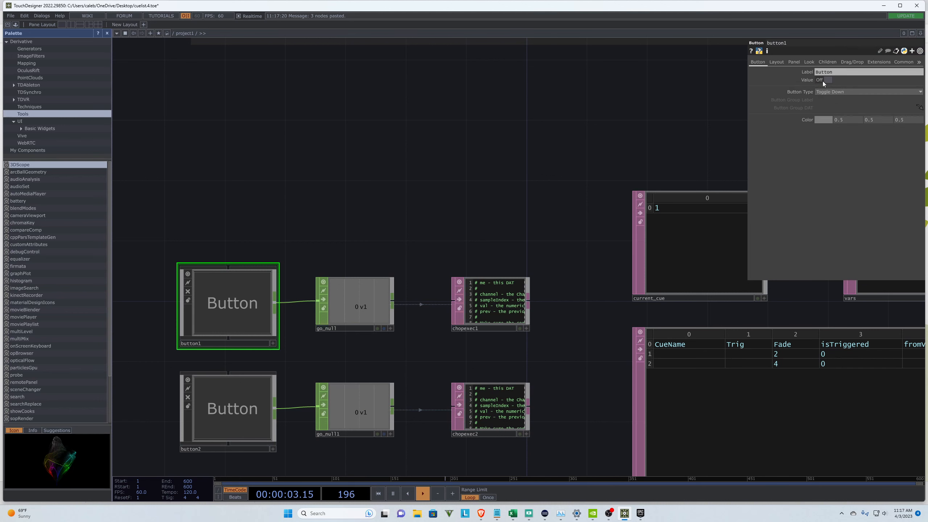
pyautogui.click(819, 72)
pyautogui.write('Go')
pyautogui.press('Return')
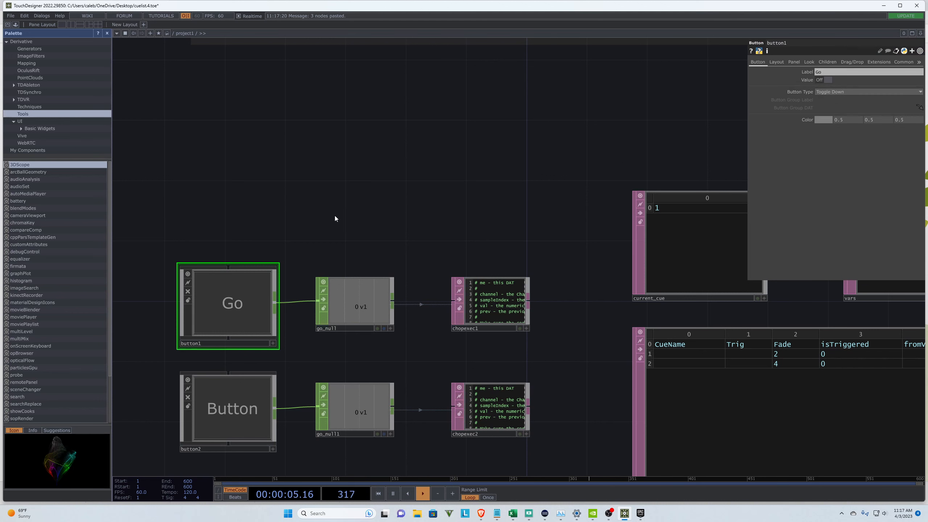
# Step: Label the lower button Off
pyautogui.click(212, 424)
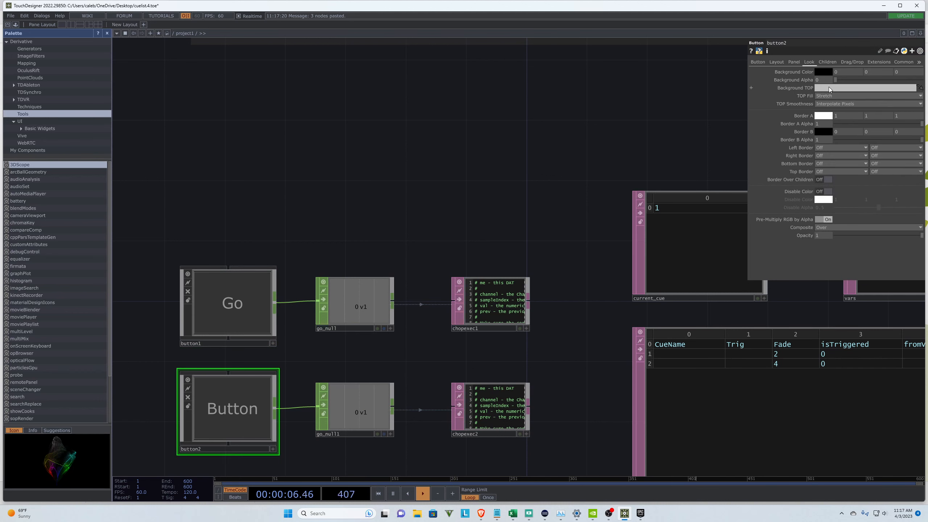
pyautogui.click(757, 62)
pyautogui.click(825, 73)
pyautogui.write('Off')
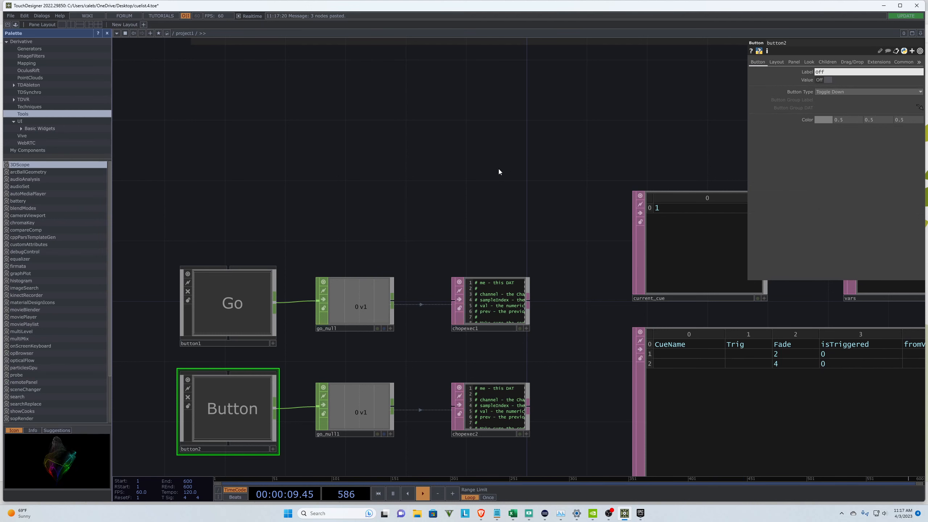
pyautogui.press('Return')
# Step: Rename the Off button's null to off_null and update the reference in its CHOP Execute DAT
pyautogui.doubleClick(333, 435)
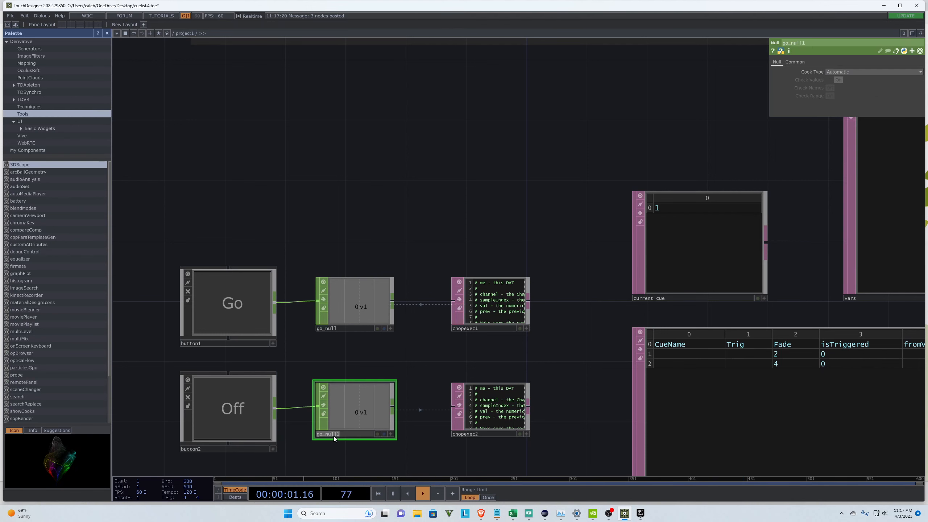
pyautogui.write('off_null')
pyautogui.press('Return')
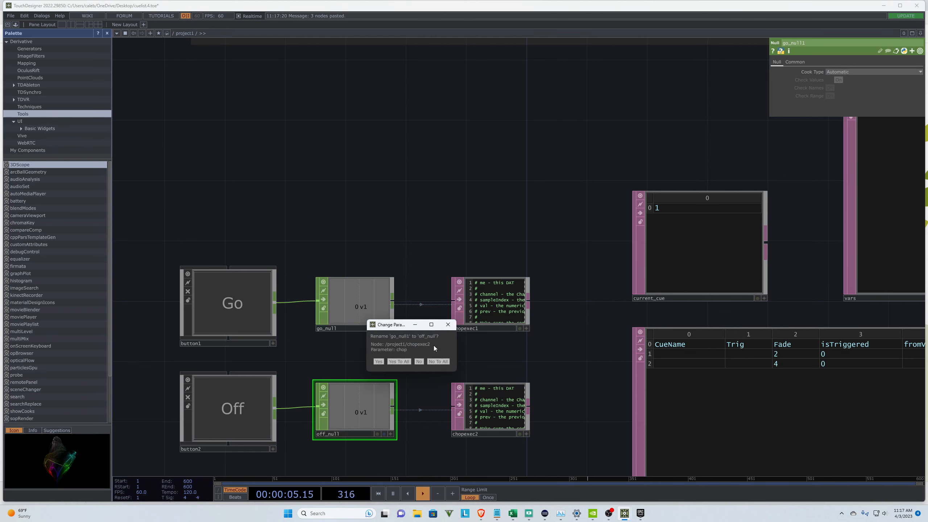
pyautogui.click(392, 366)
pyautogui.click(490, 406)
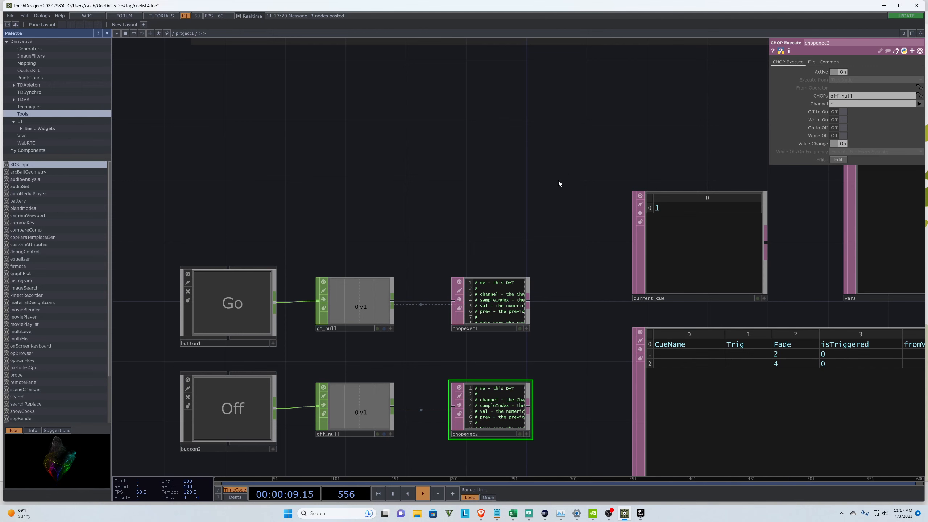
# Step: Examine the new Go and Off button chains together with the cue tables and the original annotated network
pyautogui.scroll(-3, 535, 206)
pyautogui.click(508, 277)
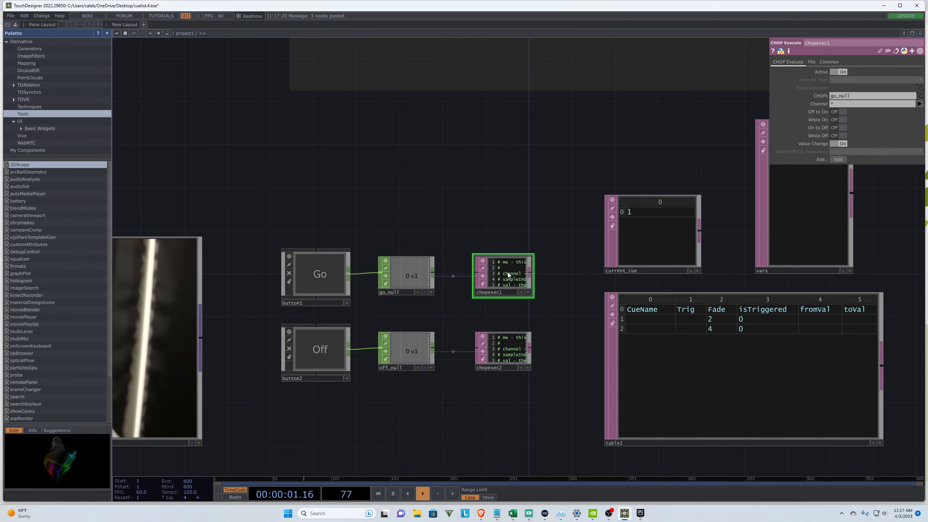
pyautogui.scroll(2, 460, 242)
pyautogui.scroll(-4, 323, 208)
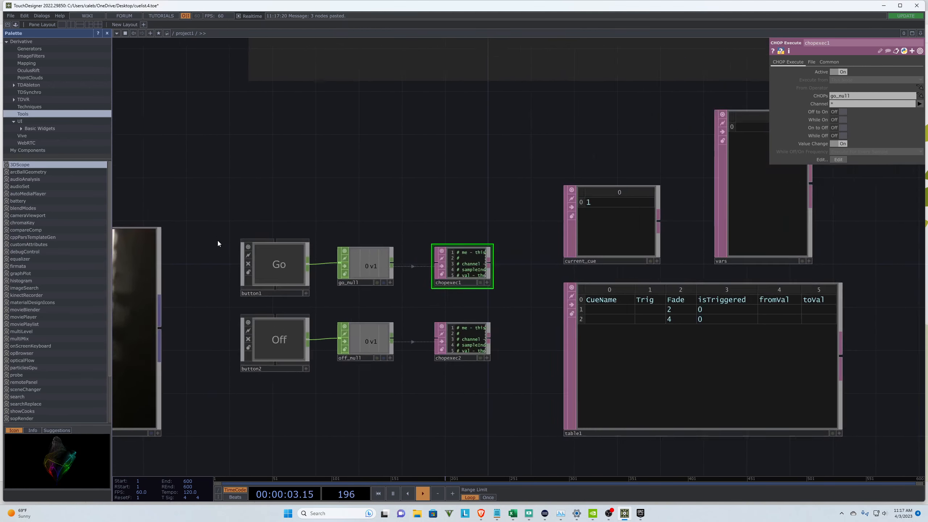
pyautogui.scroll(2, 218, 241)
pyautogui.scroll(-3, 261, 394)
pyautogui.scroll(-3, 283, 426)
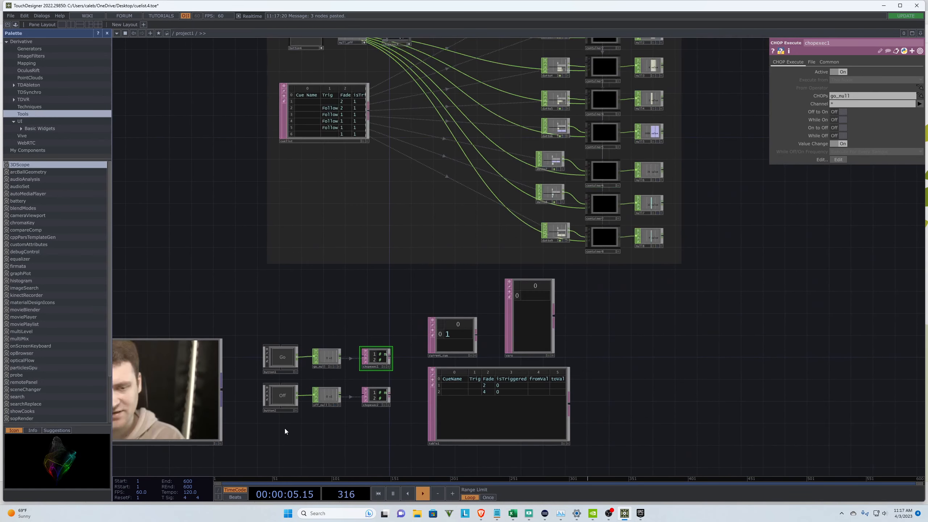
pyautogui.scroll(4, 297, 430)
pyautogui.scroll(1, 297, 429)
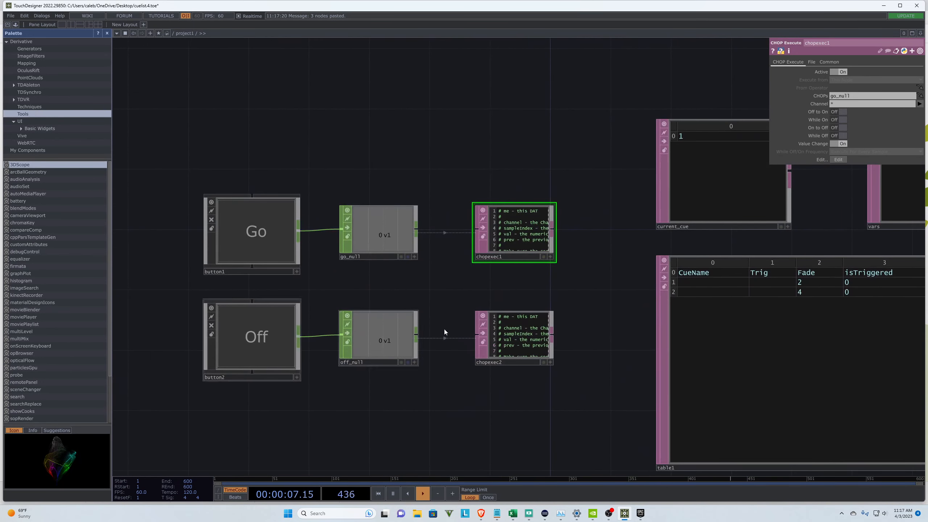
pyautogui.scroll(-2, 126, 294)
pyautogui.scroll(2, 331, 139)
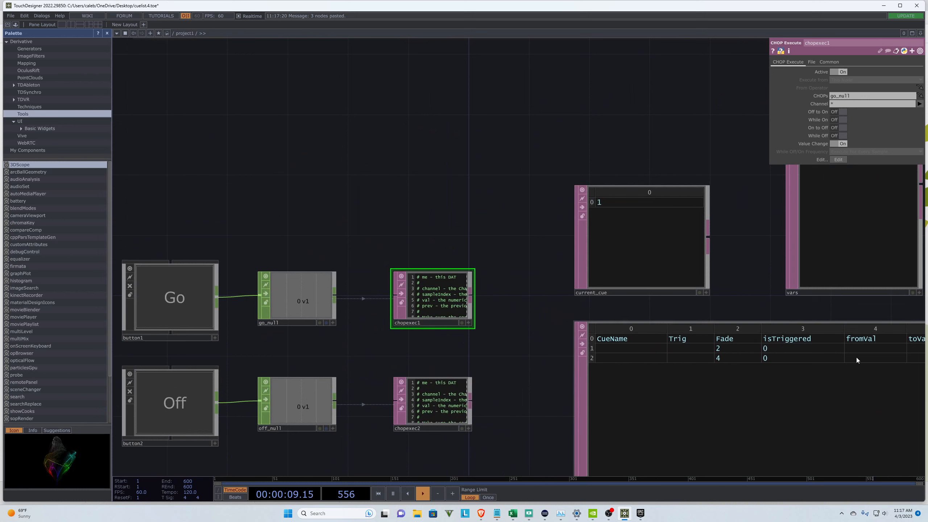
pyautogui.click(791, 348)
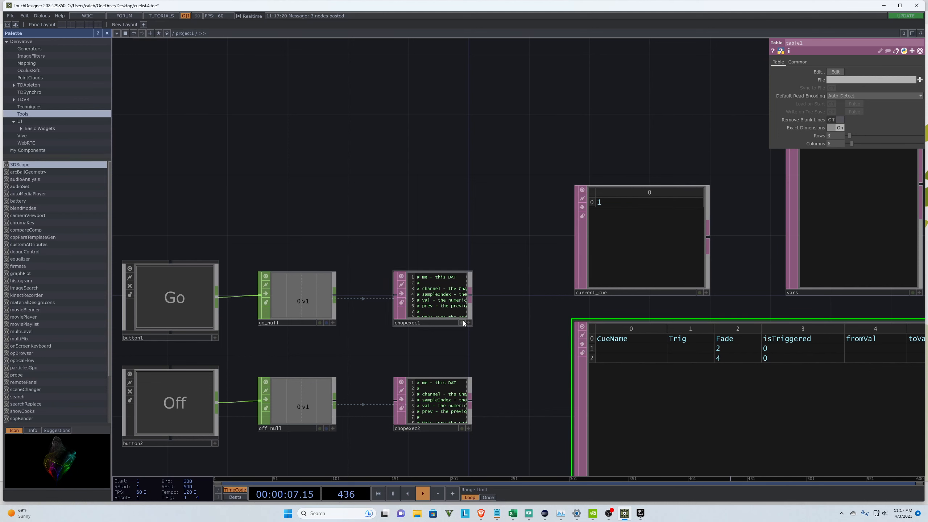
# Step: Delete the comment header above the onOffToOn function in the Go button's CHOP Execute script
pyautogui.click(469, 322)
pyautogui.scroll(-1, 421, 302)
pyautogui.scroll(-1, 416, 296)
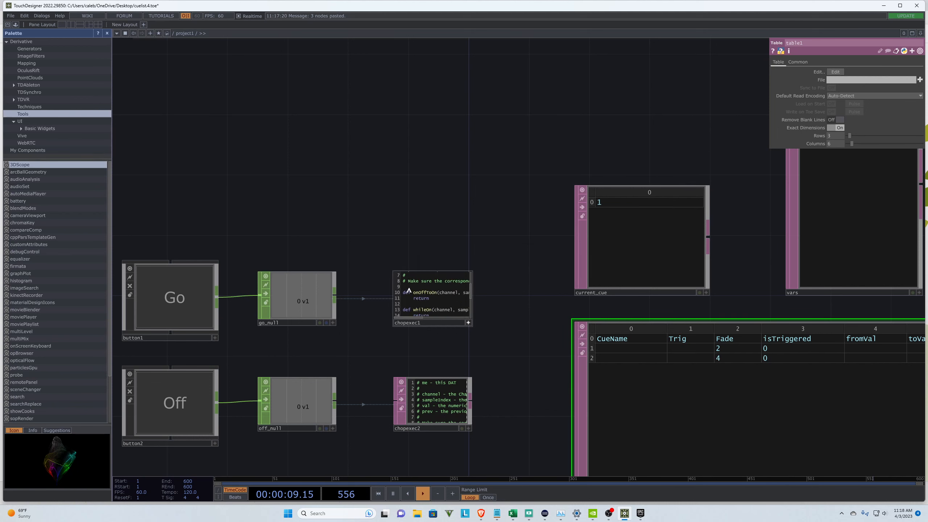
pyautogui.moveTo(407, 290); pyautogui.dragTo(388, 249)
pyautogui.press('BackSpace')
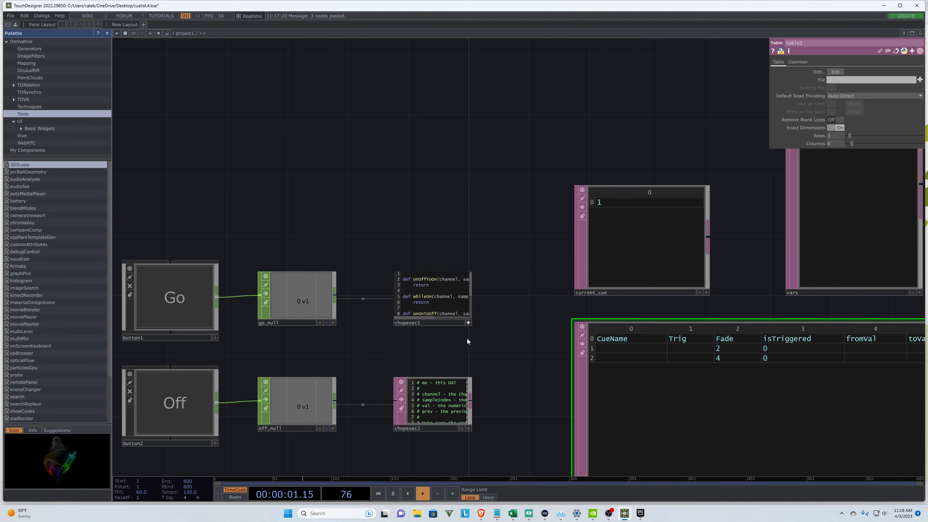
# Step: Turn Off to On on and Value Change off for both new CHOP Execute DATs
pyautogui.moveTo(498, 460); pyautogui.dragTo(370, 216)
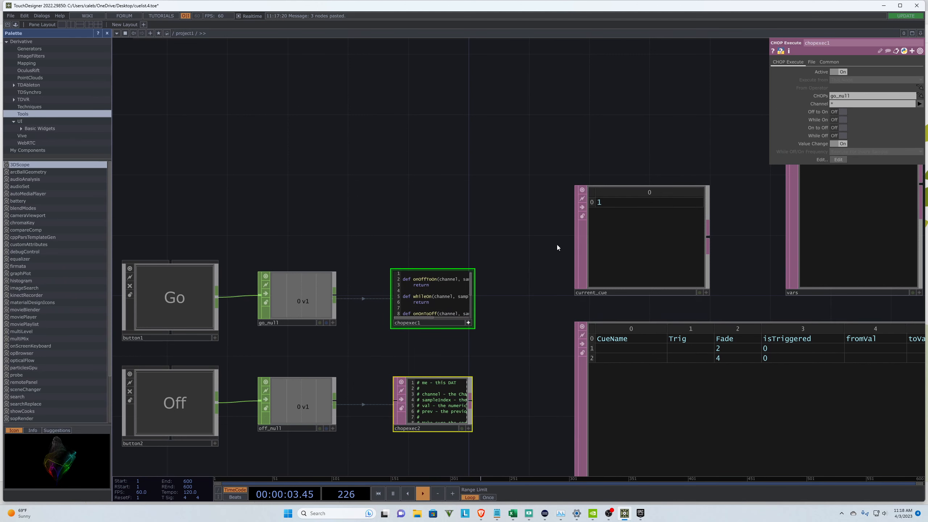
pyautogui.click(838, 112)
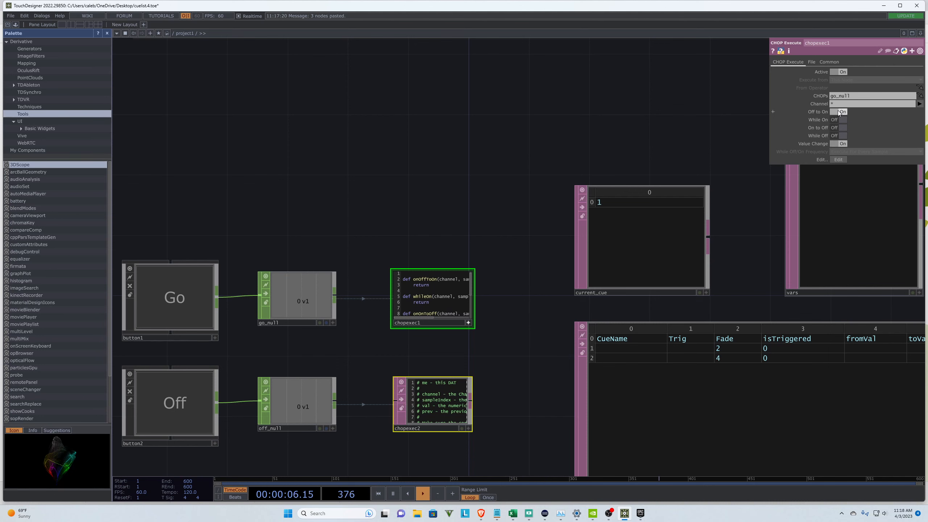
pyautogui.click(839, 144)
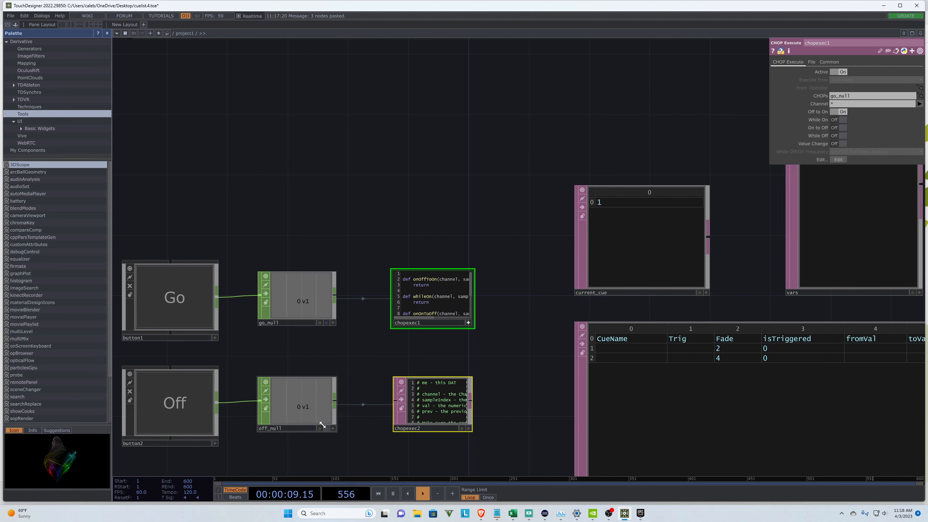
# Step: Examine the Go button's CHOP Execute script together with the current_cue table and the cue list's isTriggered column
pyautogui.click(475, 200)
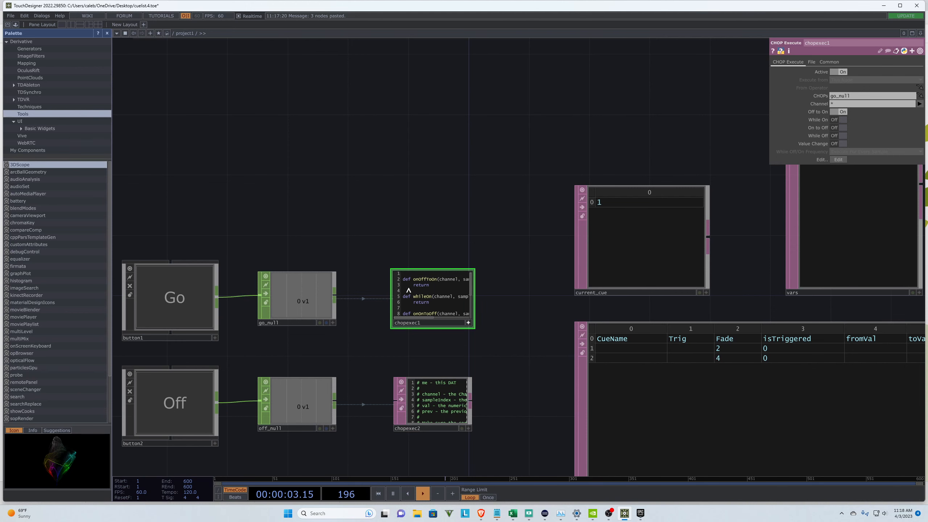
pyautogui.scroll(1, 409, 290)
pyautogui.scroll(2, 403, 238)
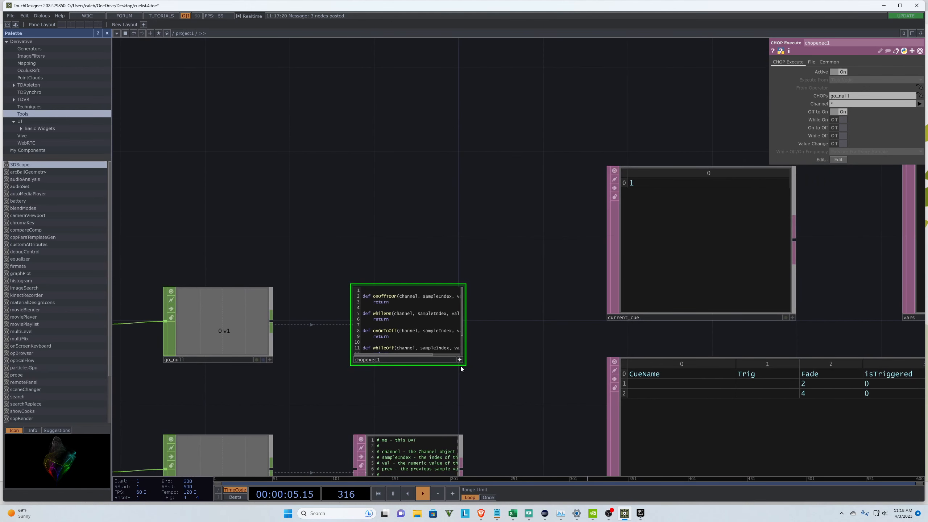
pyautogui.click(648, 185)
pyautogui.scroll(-2, 311, 270)
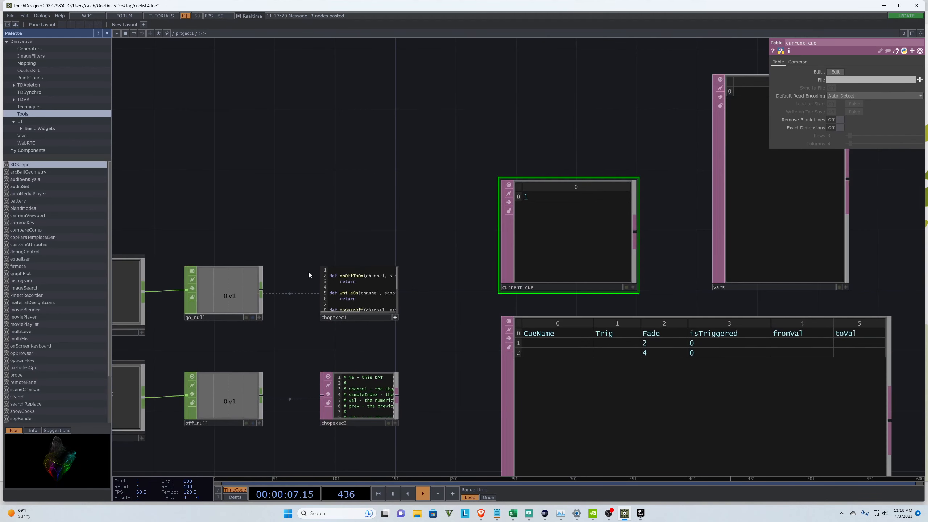
pyautogui.click(395, 317)
pyautogui.click(396, 317)
pyautogui.scroll(2, 319, 229)
pyautogui.scroll(-2, 355, 287)
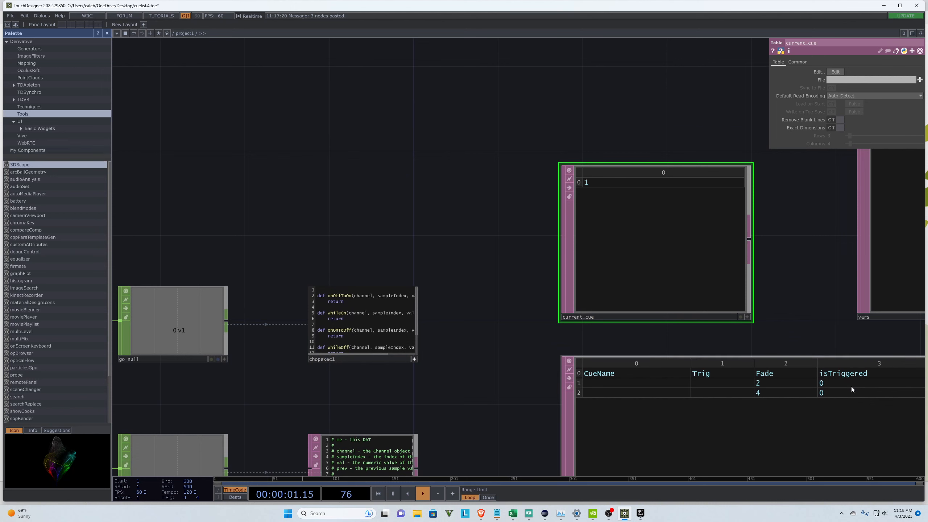
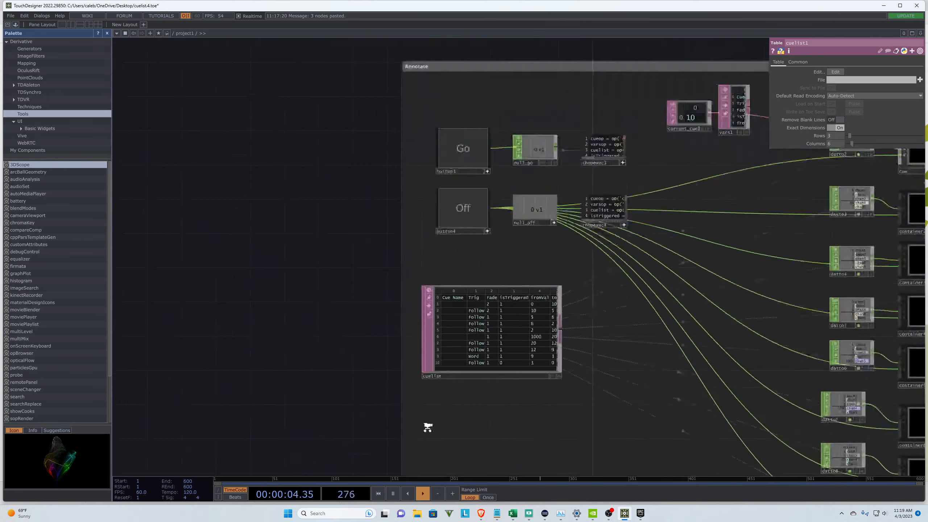
# Step: Rename the cue list table in the original annotated network to cuelist2
pyautogui.click(444, 343)
pyautogui.scroll(-8, 294, 192)
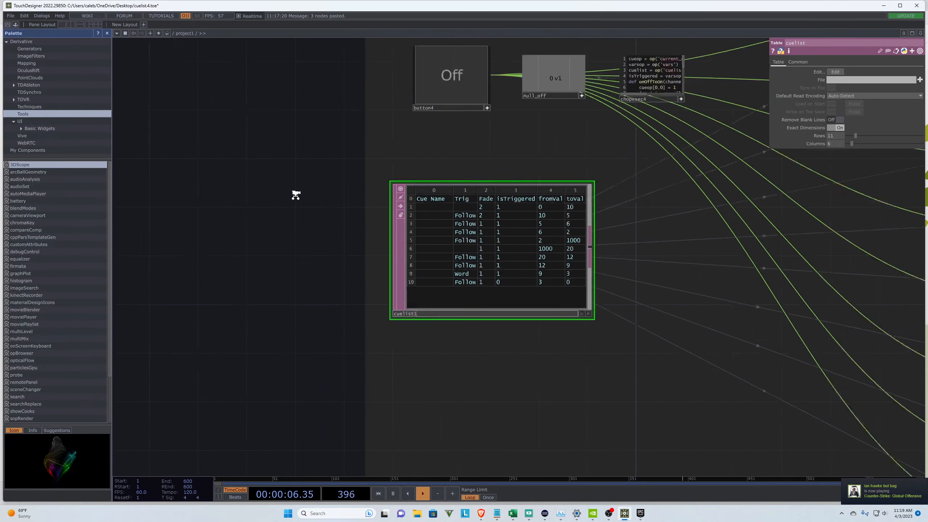
pyautogui.click(445, 480)
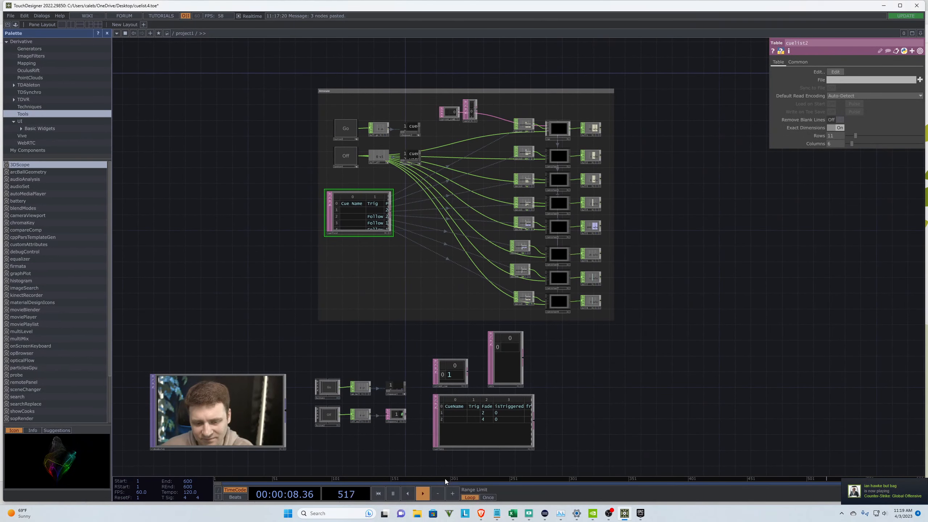
# Step: Rename the rebuilt cue list table to cuelist
pyautogui.scroll(6, 440, 439)
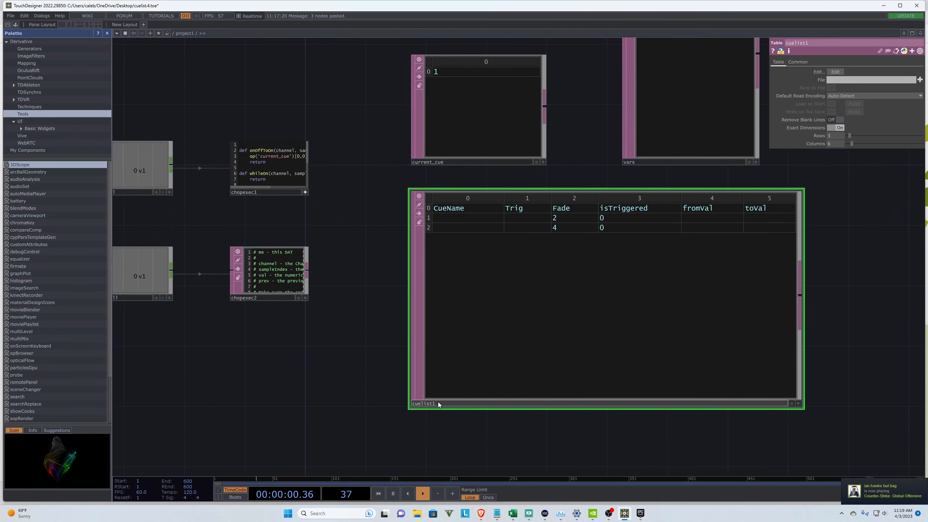
pyautogui.click(438, 403)
pyautogui.press('BackSpace')
pyautogui.write('2')
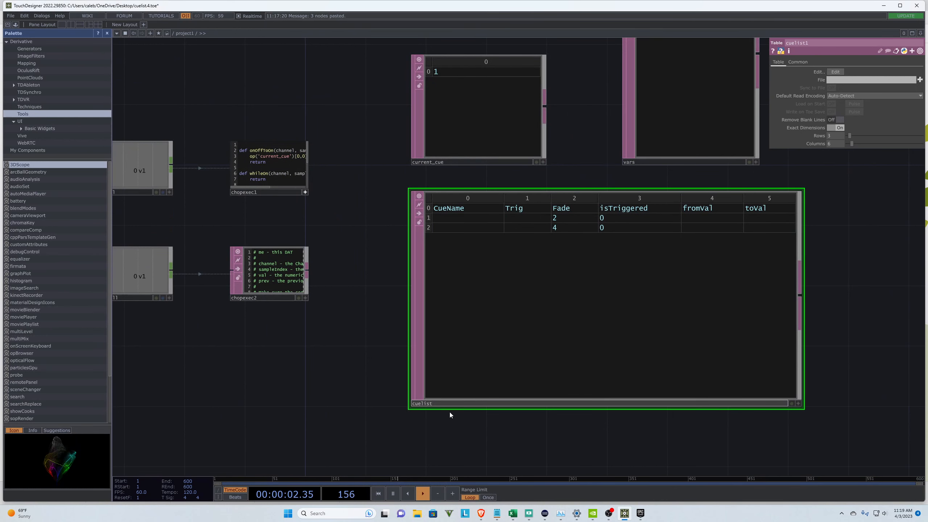
pyautogui.press('Return')
# Step: Insert op('cuelist') before op('current_cue')[0,0] in the onOffToOn function of the Go button's CHOP Execute script
pyautogui.scroll(-4, 486, 441)
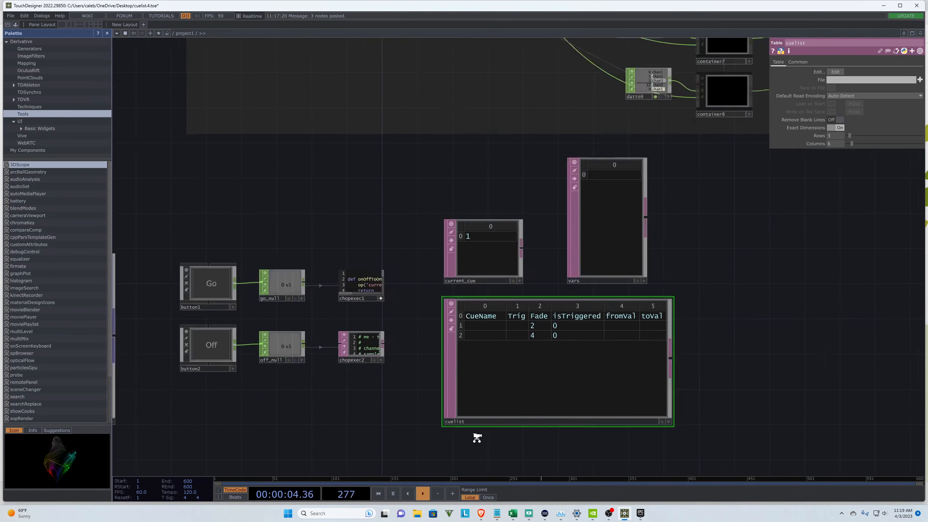
pyautogui.scroll(3, 477, 438)
pyautogui.scroll(-2, 574, 439)
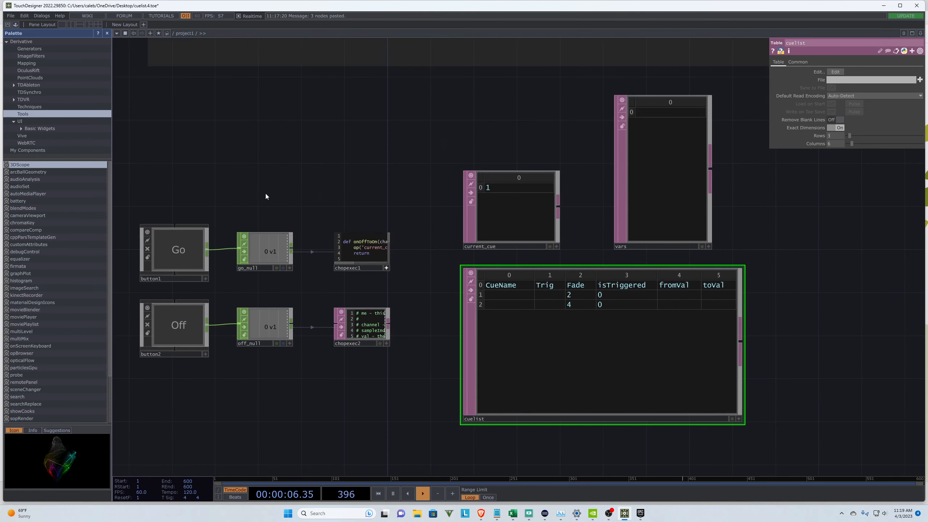
pyautogui.scroll(5, 343, 231)
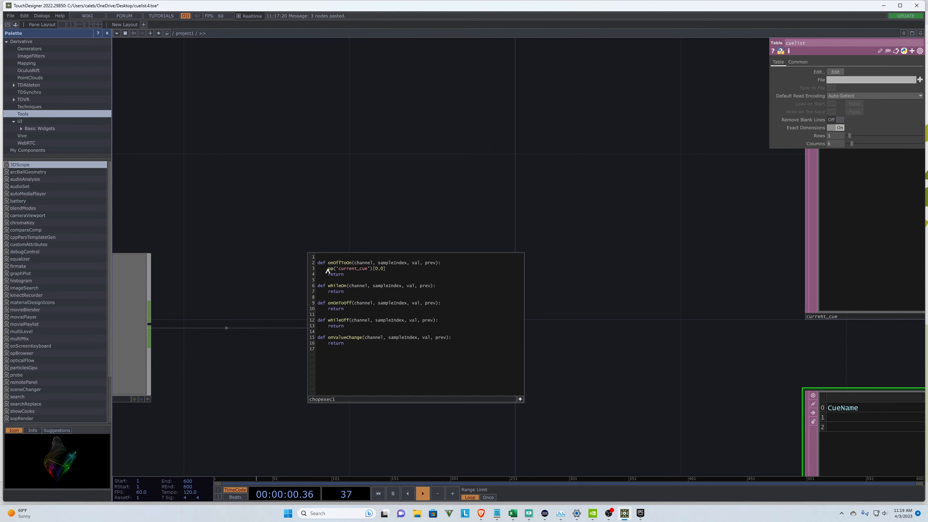
pyautogui.write("cueliop('")
pyautogui.write('st')
pyautogui.write("')")
pyautogui.press('BackSpace')
pyautogui.press('Down')
# Step: Turn the current_cue reference into the cuelist row index with column 3, so the line reads op('cuelist')[op('current_cue')[0,0], 3]
pyautogui.scroll(-6, 207, 279)
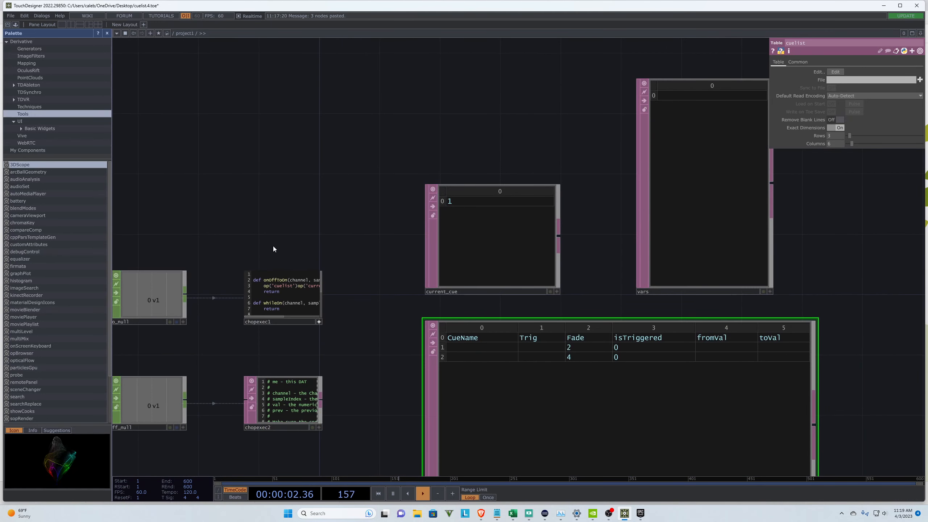
pyautogui.scroll(3, 274, 249)
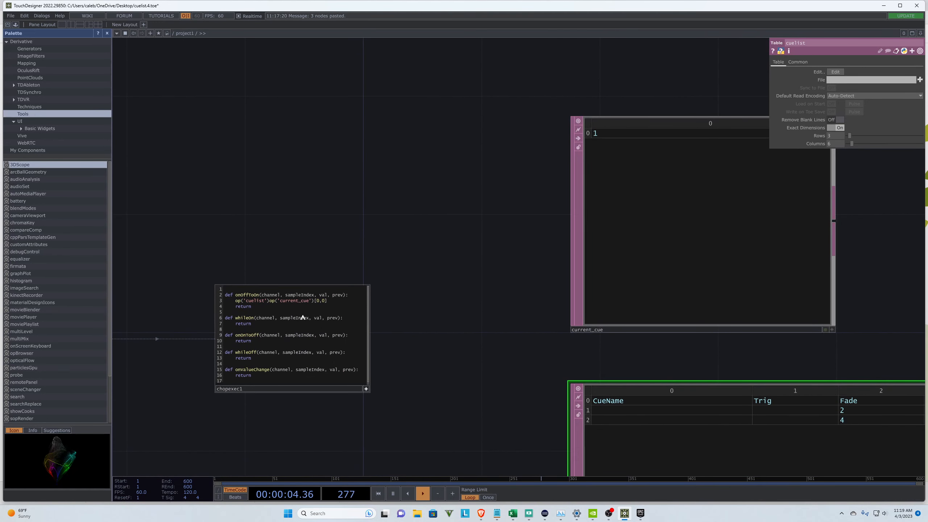
pyautogui.moveTo(330, 301); pyautogui.dragTo(273, 302)
pyautogui.click(337, 304)
pyautogui.write(',')
pyautogui.scroll(-2, 209, 233)
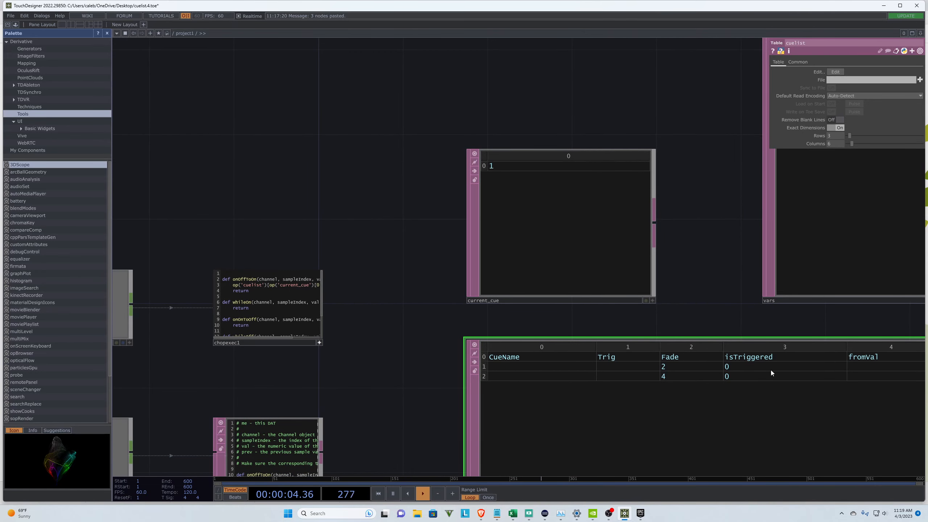
pyautogui.scroll(2, 194, 228)
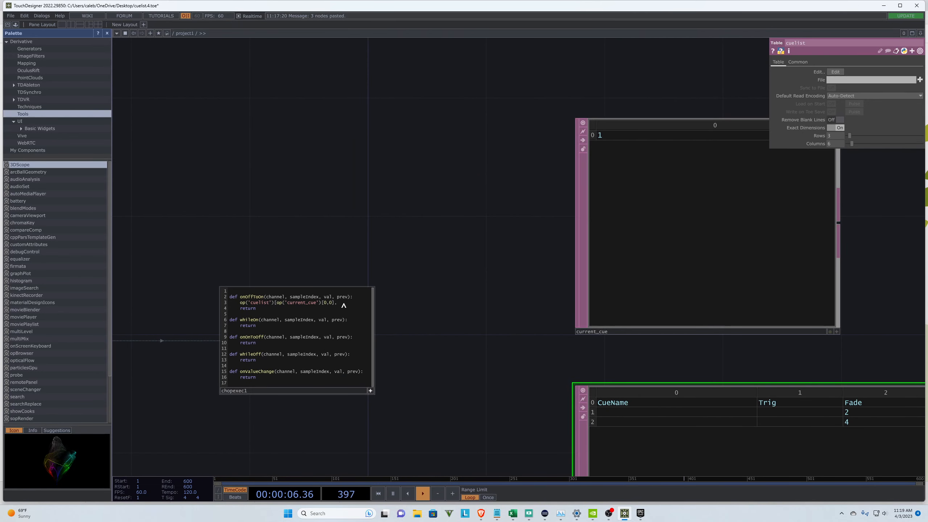
pyautogui.write('3')
pyautogui.moveTo(334, 303); pyautogui.dragTo(270, 304)
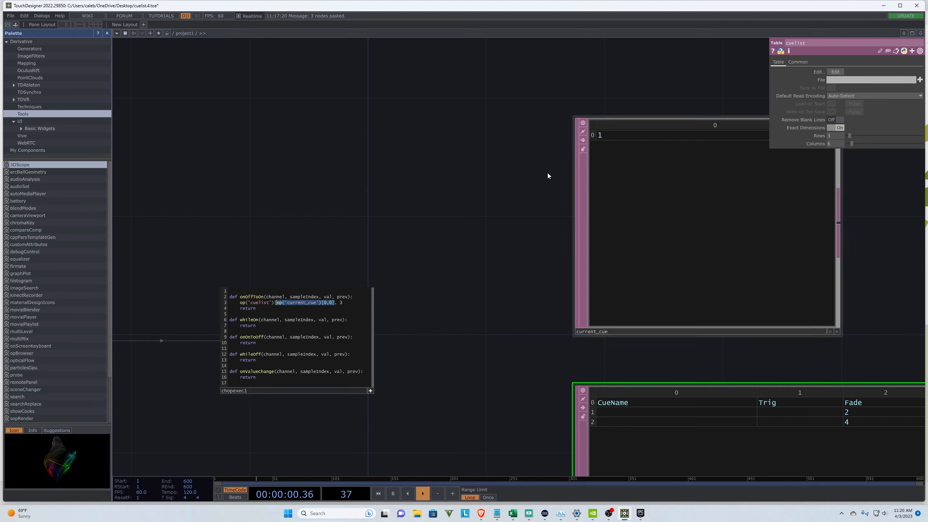
pyautogui.scroll(-3, 281, 218)
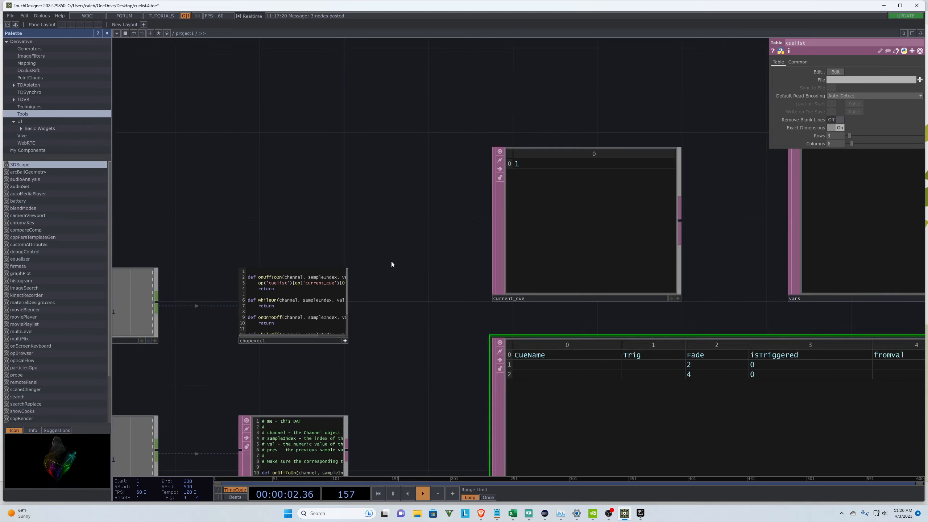
pyautogui.scroll(3, 240, 251)
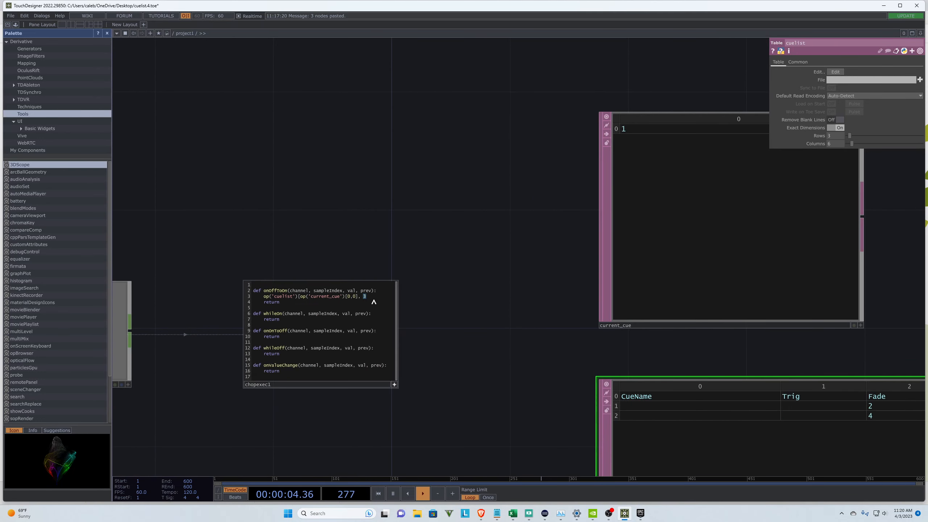
pyautogui.write(']')
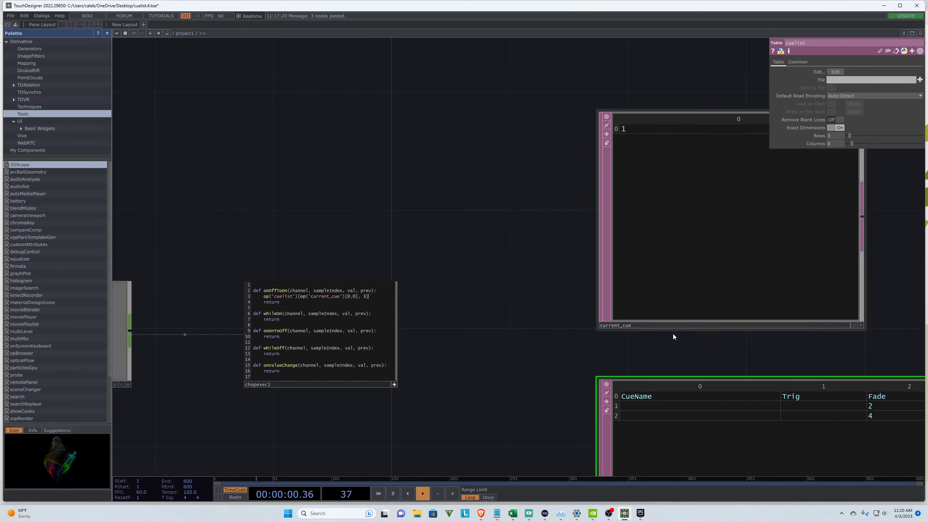
# Step: Complete the onOffToOn line in the Go script by assigning the isTriggered cell the value 1
pyautogui.moveTo(698, 367); pyautogui.dragTo(469, 364, button='middle')
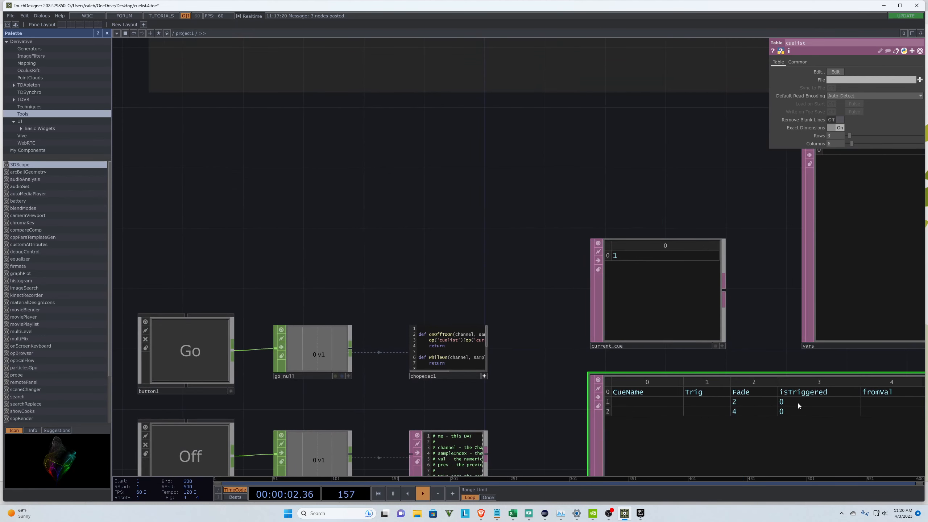
pyautogui.moveTo(539, 294); pyautogui.dragTo(479, 294, button='middle')
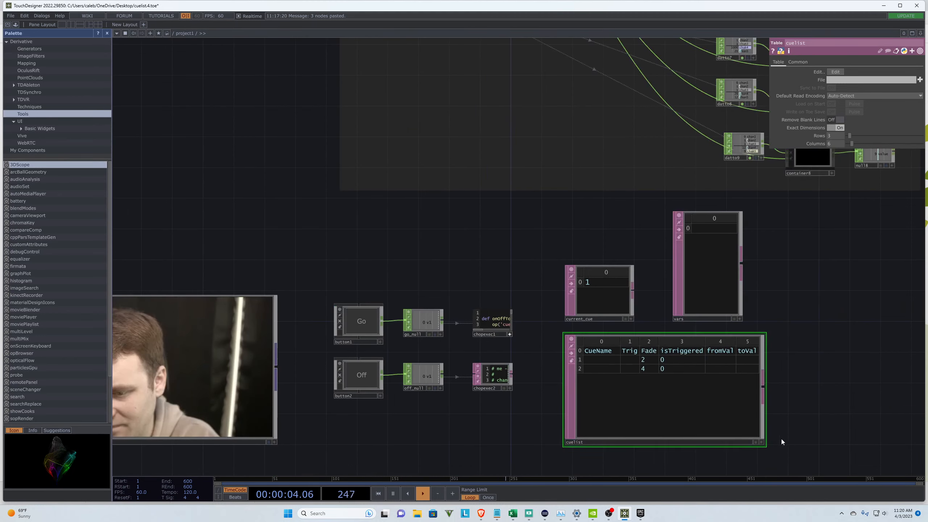
pyautogui.click(761, 442)
pyautogui.click(668, 360)
pyautogui.scroll(10, 528, 311)
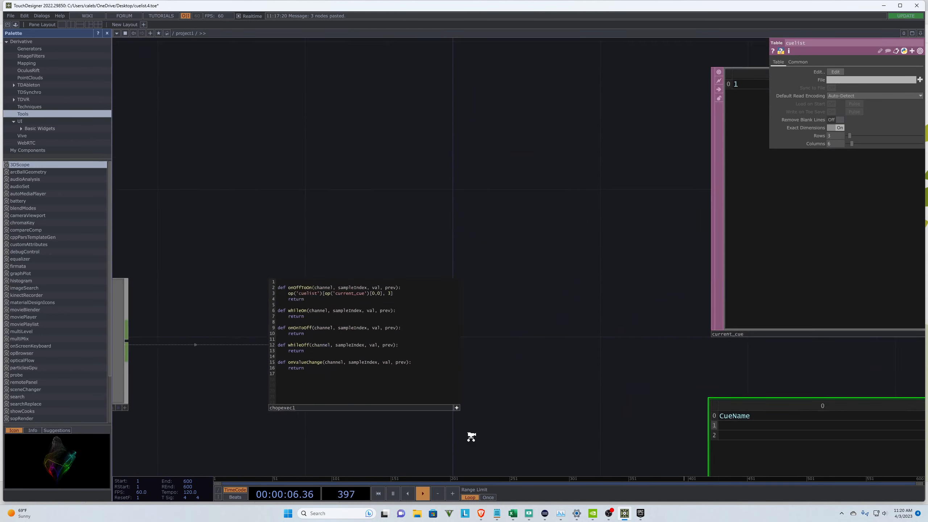
pyautogui.write('= 1')
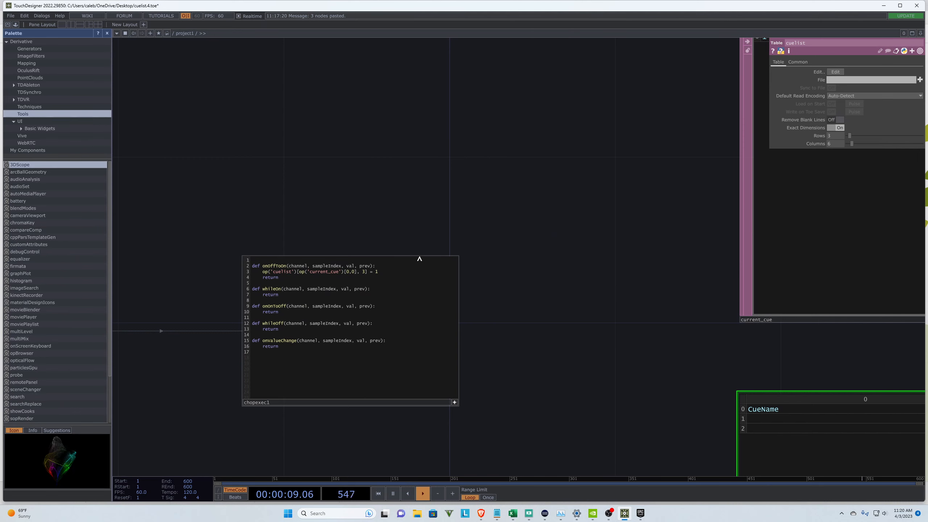
pyautogui.click(354, 227)
# Step: Switch the Go button on to test that its script writes to the isTriggered column
pyautogui.scroll(-4, 380, 439)
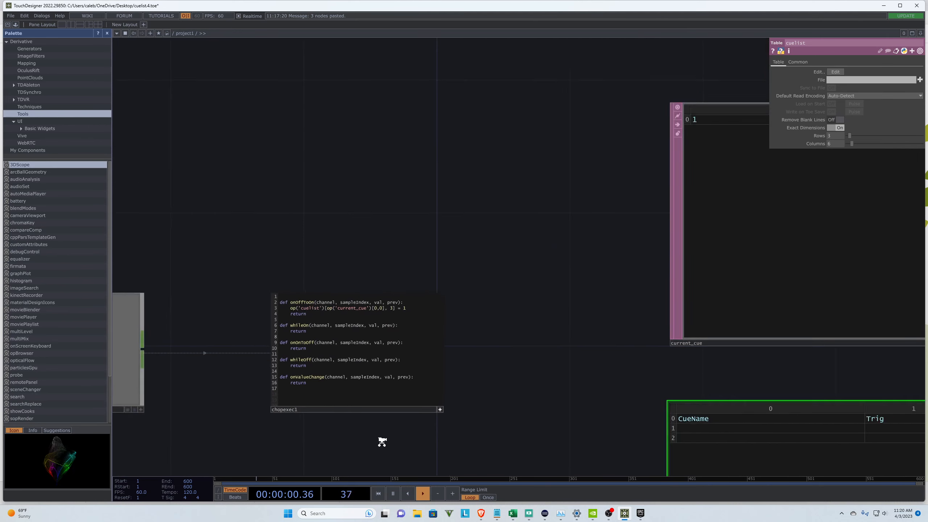
pyautogui.scroll(-2, 498, 317)
pyautogui.scroll(4, 359, 400)
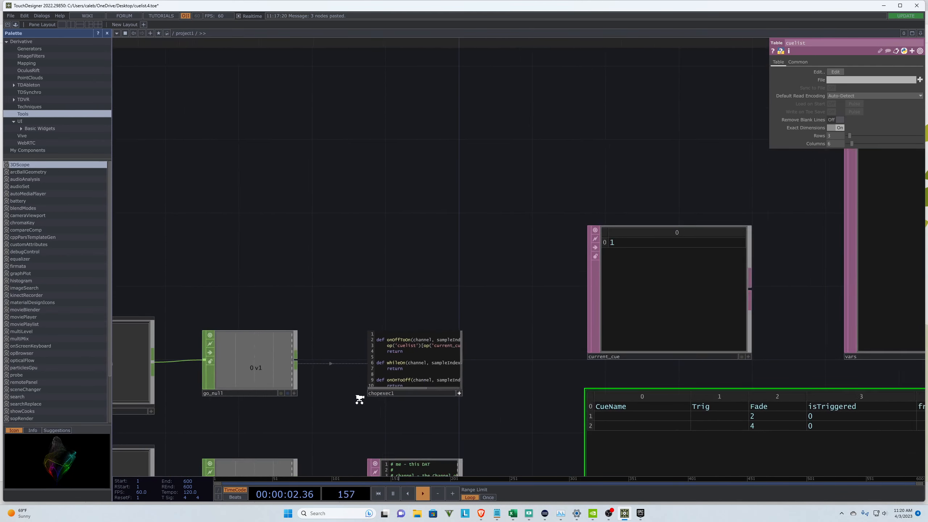
pyautogui.scroll(-2, 572, 421)
pyautogui.scroll(-2, 572, 421)
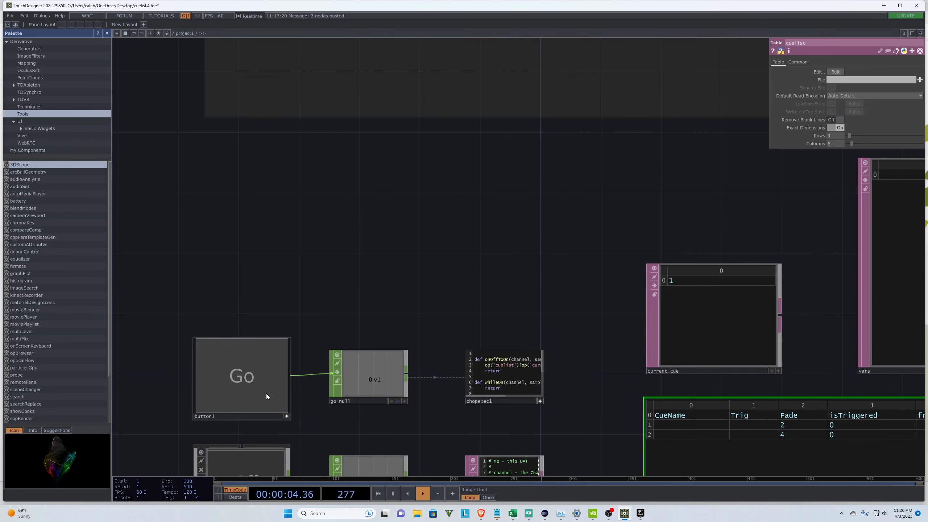
pyautogui.click(257, 385)
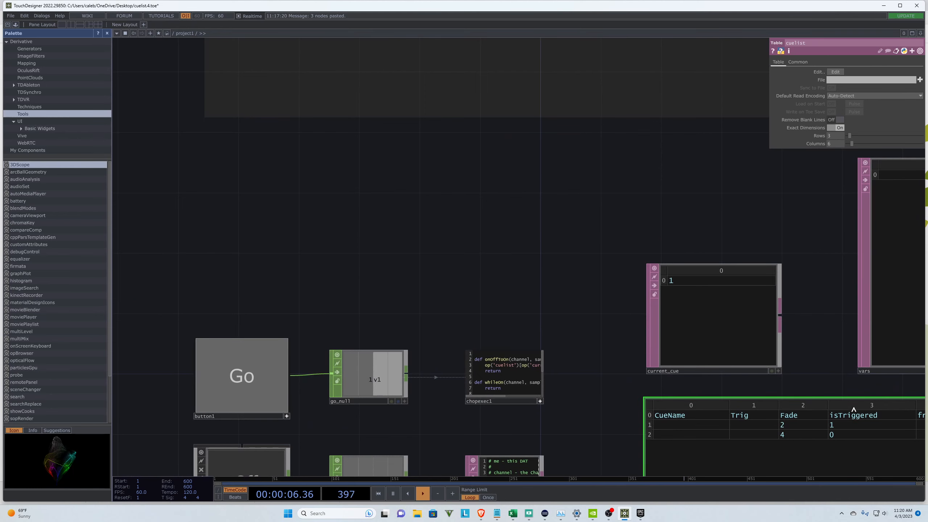
# Step: Review the row index expression in the Go script and switch the Go button back off
pyautogui.scroll(5, 506, 411)
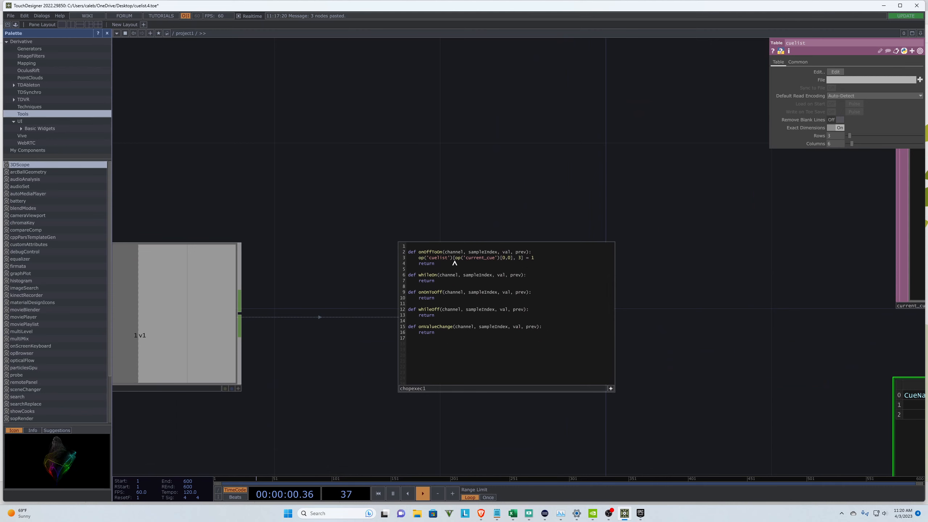
pyautogui.moveTo(454, 259); pyautogui.dragTo(502, 259)
pyautogui.click(387, 221)
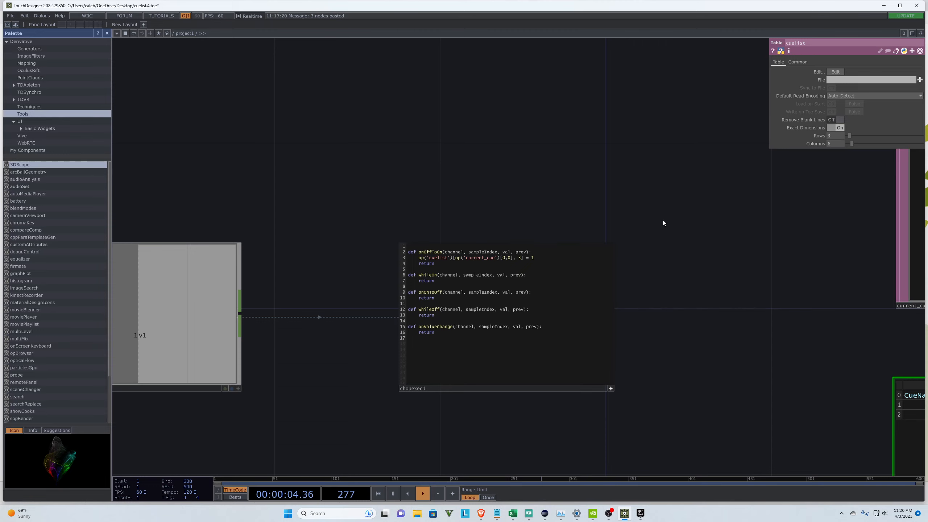
pyautogui.scroll(-4, 663, 220)
pyautogui.click(224, 294)
pyautogui.scroll(-2, 307, 210)
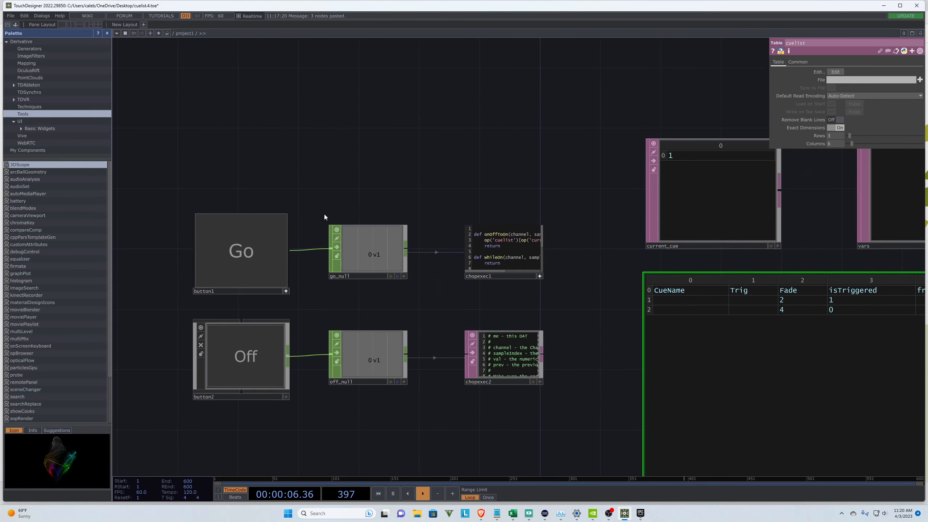
# Step: Set the Button Type of both the Go and Off buttons to Momentary
pyautogui.moveTo(166, 441); pyautogui.dragTo(303, 174)
pyautogui.click(839, 92)
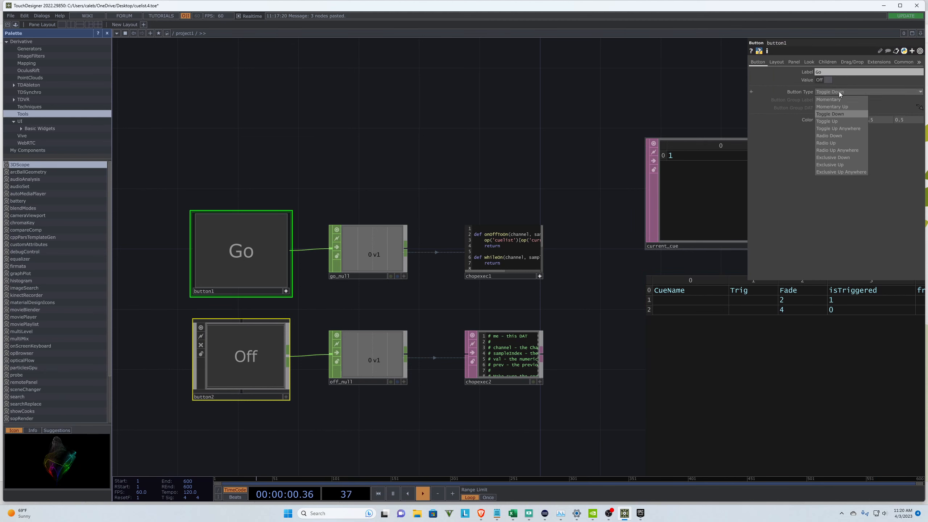
pyautogui.click(835, 98)
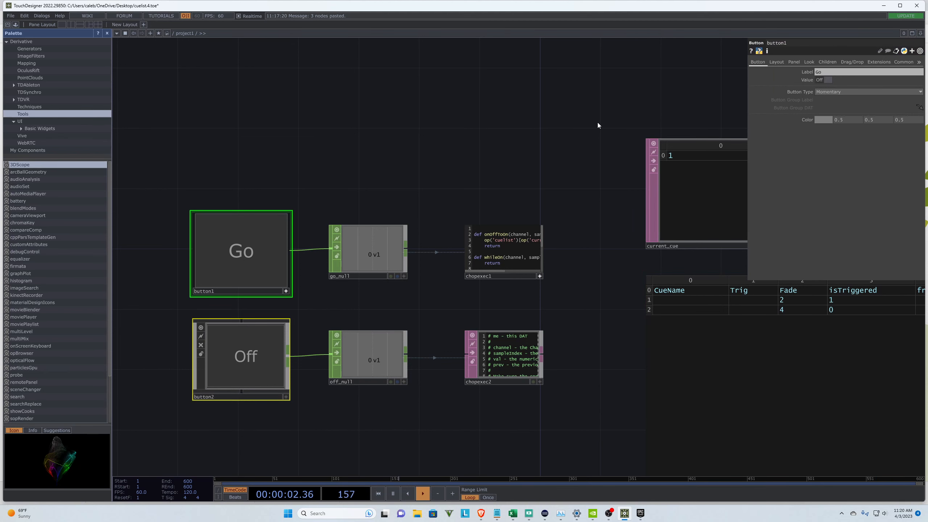
# Step: Shrink the webcam video node and place it beneath the Go and Off button chains
pyautogui.scroll(-8, 598, 123)
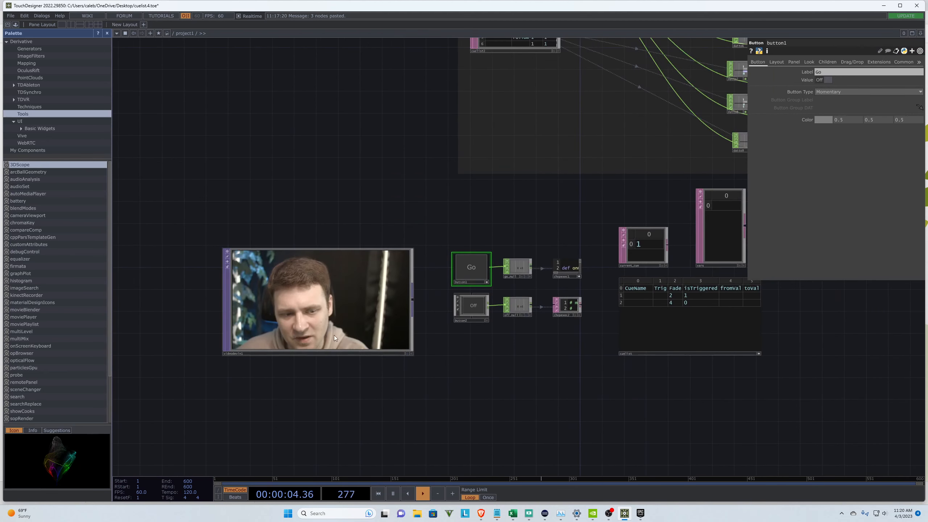
pyautogui.moveTo(327, 318); pyautogui.dragTo(522, 394)
pyautogui.moveTo(610, 432); pyautogui.dragTo(531, 397)
pyautogui.click(609, 431)
pyautogui.moveTo(455, 349); pyautogui.dragTo(521, 346)
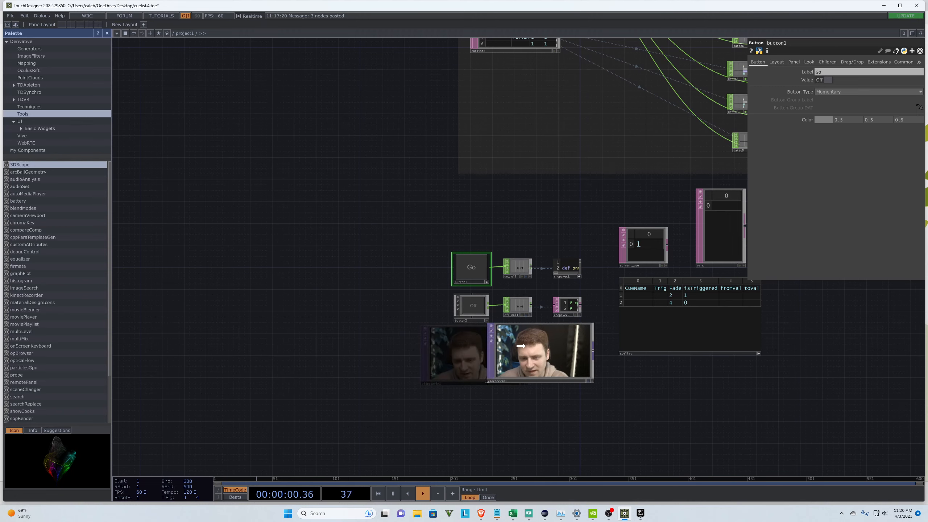
# Step: Examine the Go and Off button chains together with the current_cue and cuelist tables
pyautogui.scroll(-2, 518, 329)
pyautogui.scroll(5, 522, 303)
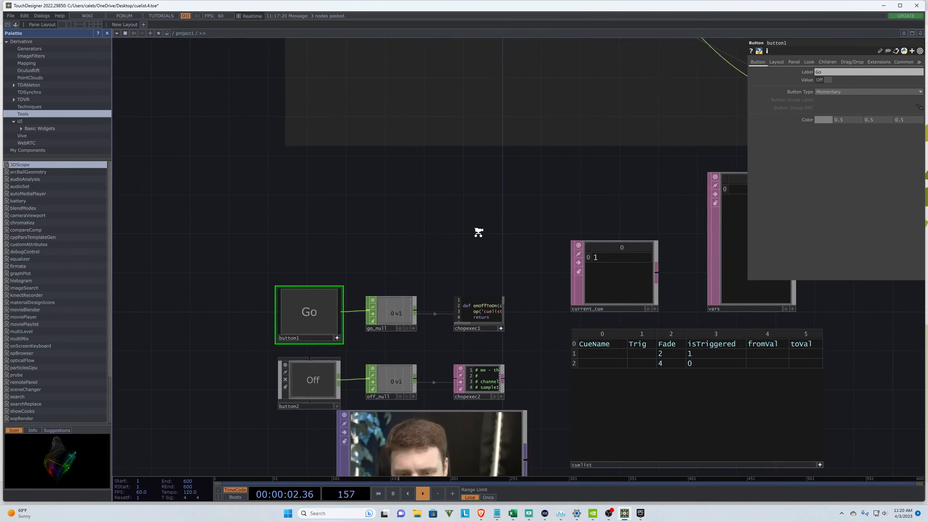
pyautogui.scroll(-2, 479, 232)
pyautogui.scroll(1, 450, 257)
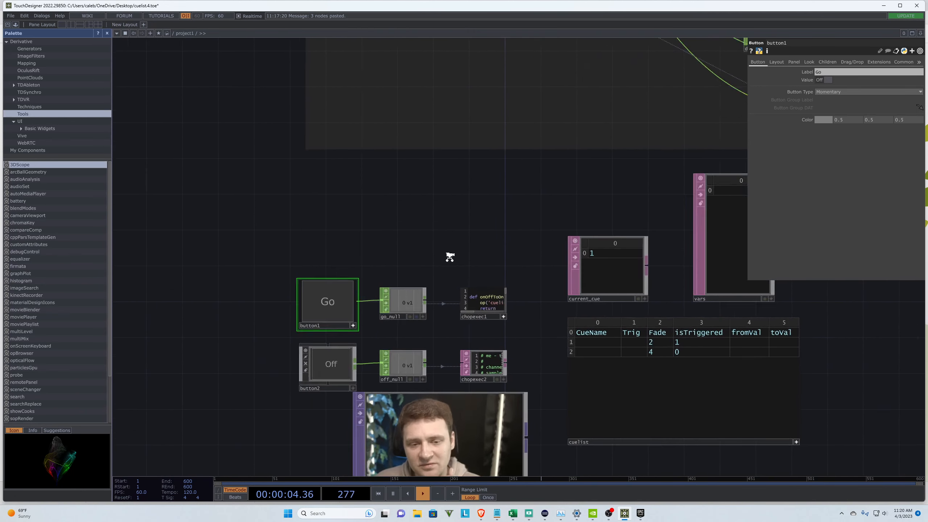
pyautogui.scroll(1, 449, 257)
pyautogui.scroll(-2, 443, 253)
pyautogui.scroll(1, 497, 410)
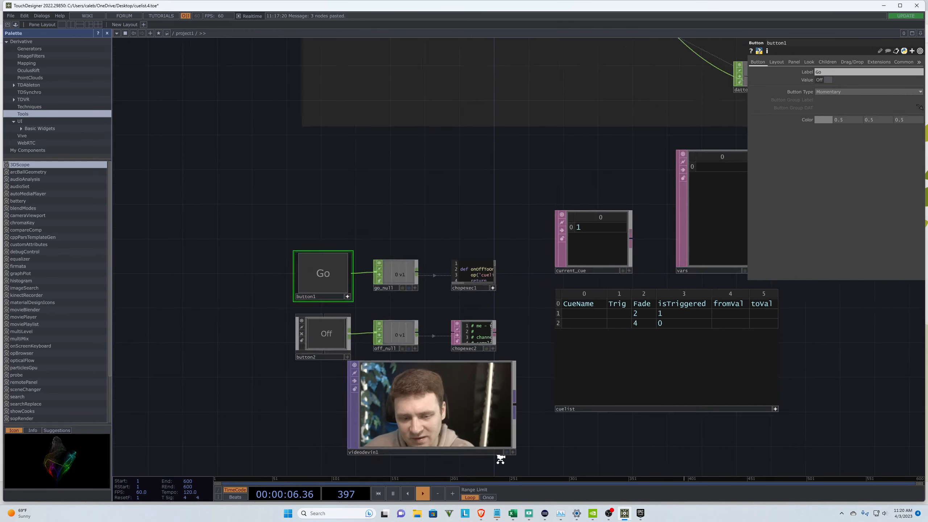
pyautogui.scroll(1, 501, 459)
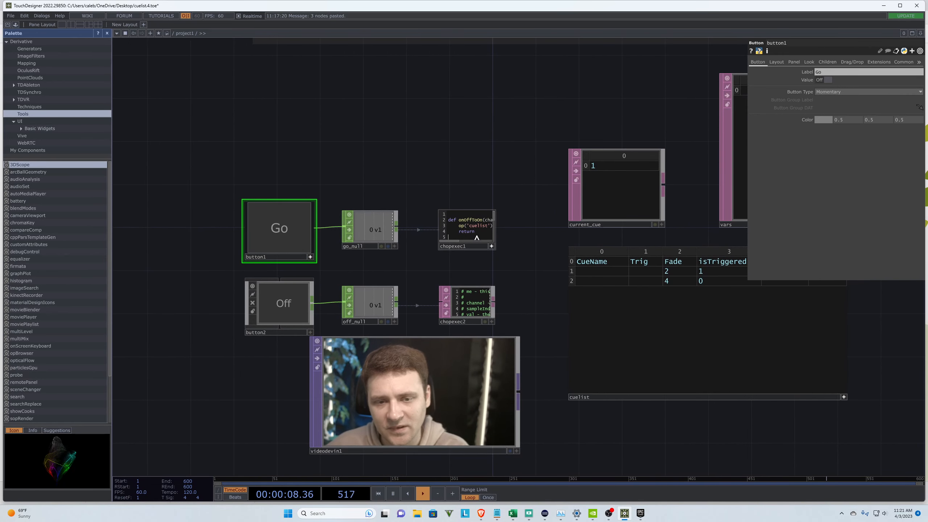
pyautogui.scroll(1, 454, 185)
pyautogui.scroll(-1, 314, 185)
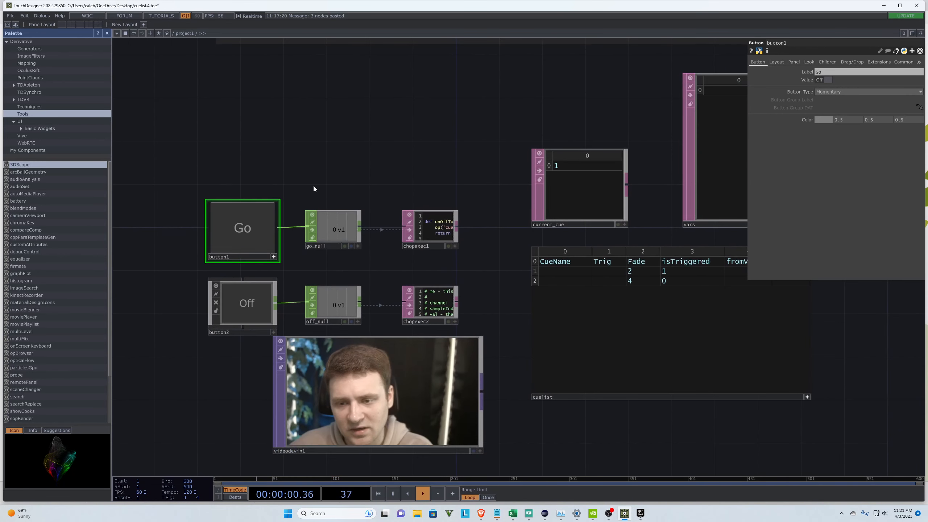
pyautogui.scroll(-1, 313, 186)
pyautogui.scroll(-1, 264, 185)
pyautogui.scroll(1, 332, 174)
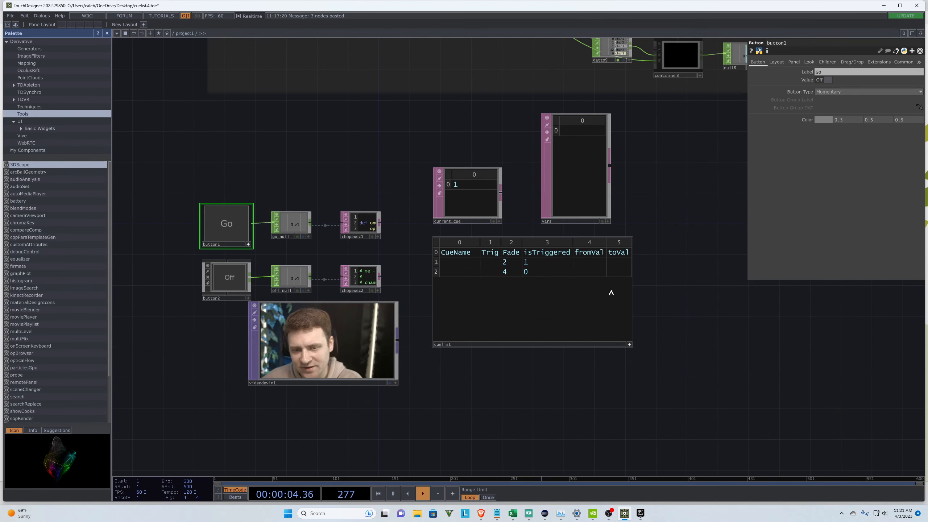
pyautogui.scroll(1, 199, 158)
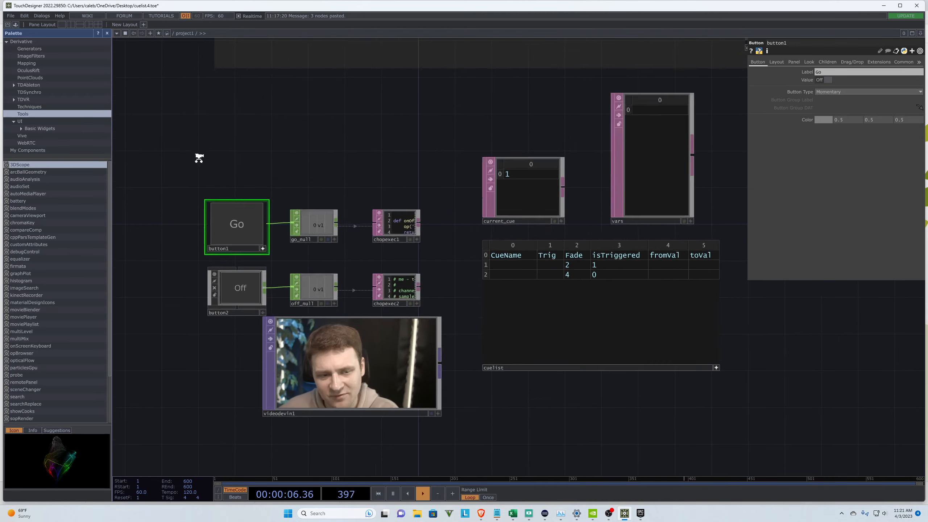
pyautogui.scroll(2, 199, 158)
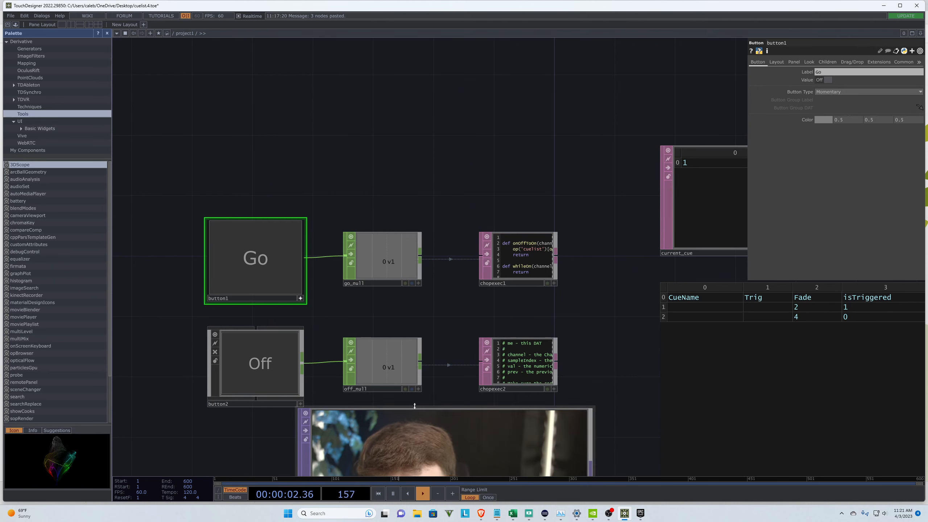
pyautogui.scroll(2, 406, 404)
pyautogui.scroll(-3, 419, 239)
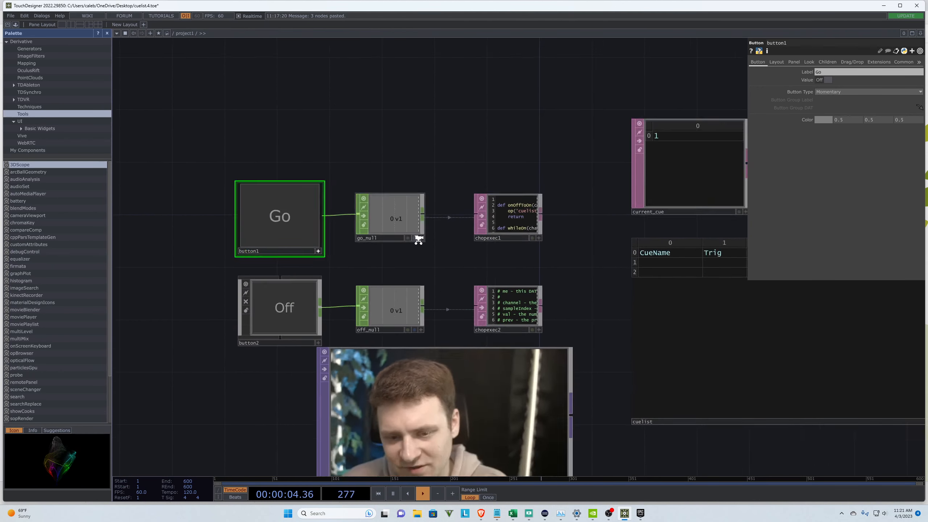
pyautogui.scroll(-1, 418, 240)
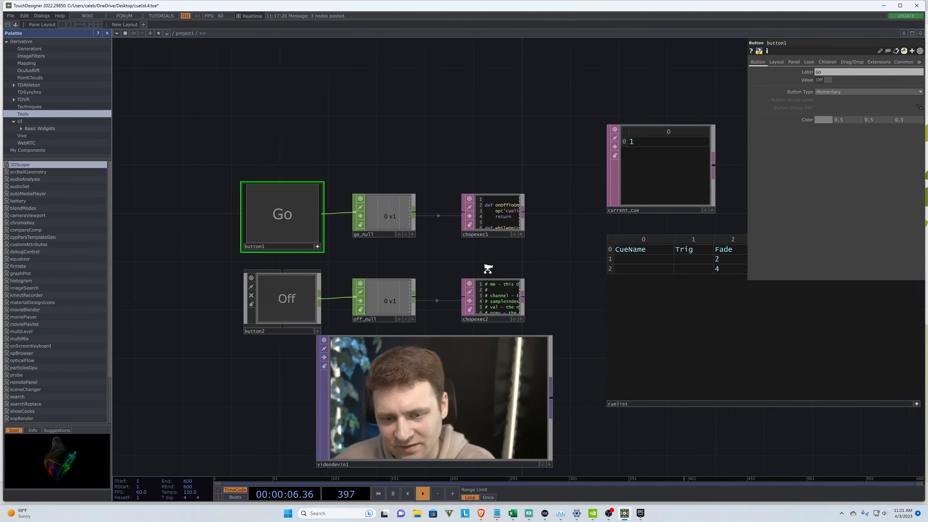
# Step: Enlarge the Off chain's CHOP Execute DAT so more of its script lines can be read
pyautogui.scroll(1, 488, 268)
pyautogui.moveTo(529, 327); pyautogui.dragTo(592, 347)
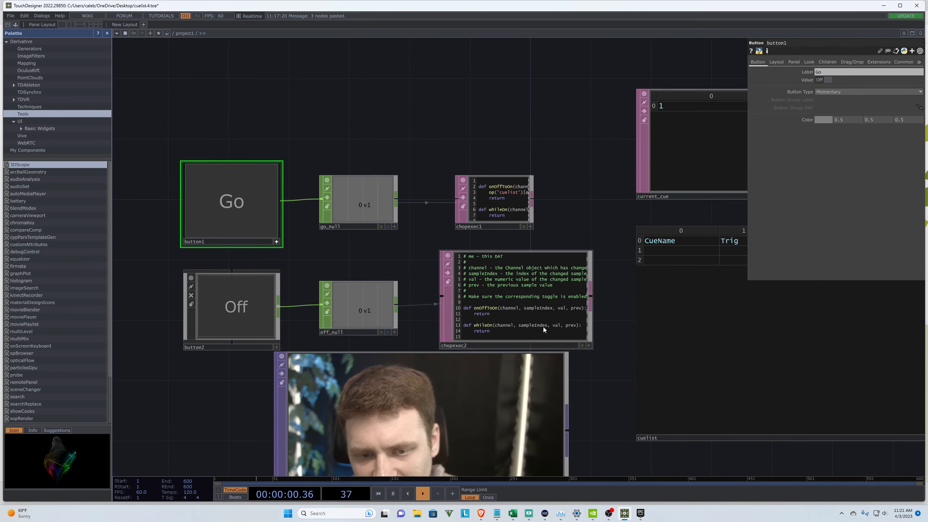
pyautogui.scroll(-2, 434, 212)
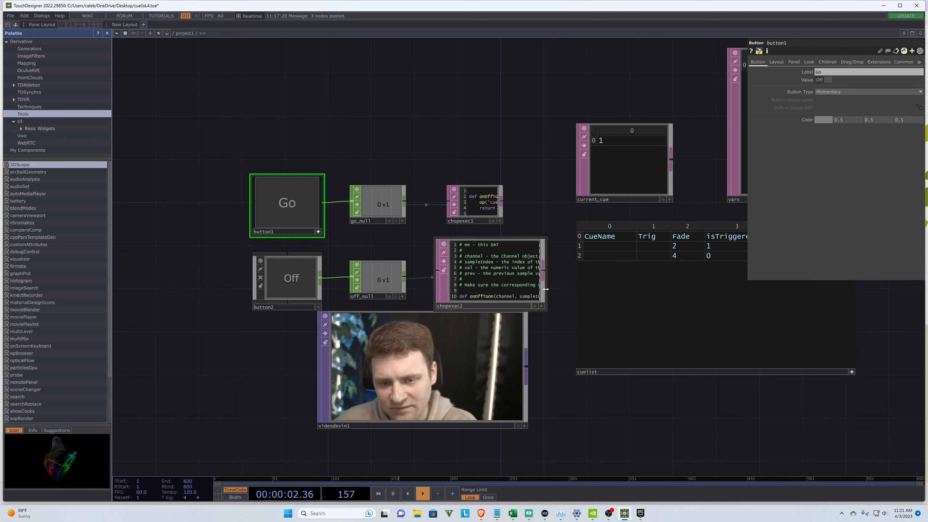
pyautogui.moveTo(546, 289); pyautogui.dragTo(569, 292)
pyautogui.scroll(-2, 508, 263)
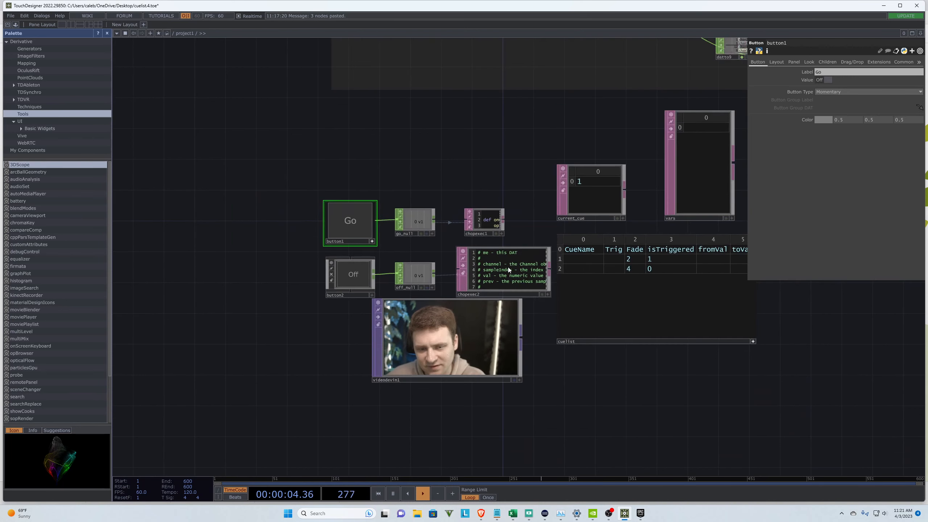
pyautogui.scroll(3, 509, 270)
# Step: Make the Off script editable in place and add op('current_cue')[0,0] = 1 under onOffToOn
pyautogui.click(588, 322)
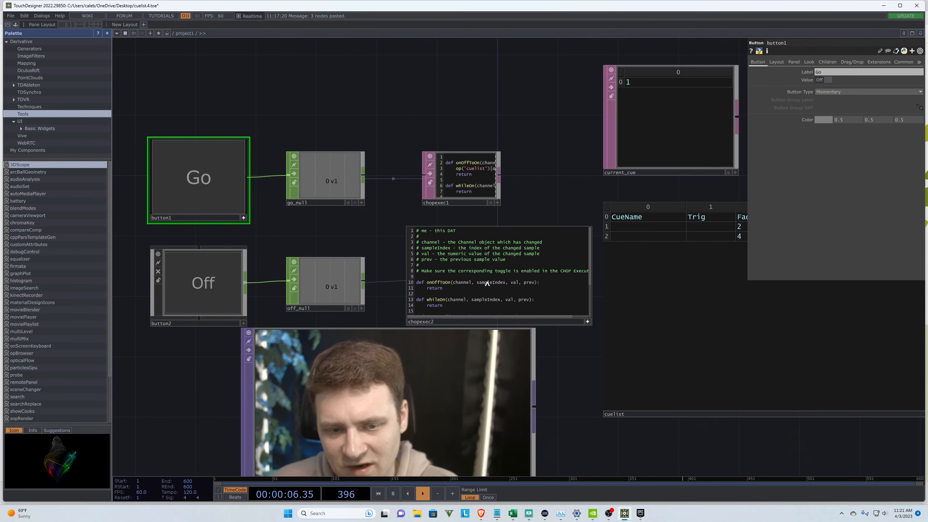
pyautogui.click(540, 282)
pyautogui.press('Return')
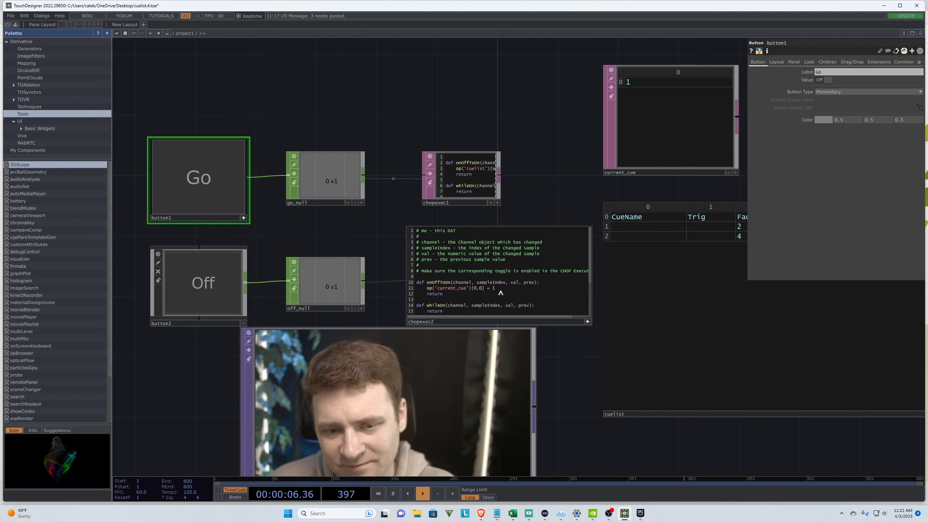
# Step: Add the loop header for i in range(1, op('cuelist').numRows): below the current_cue line in the Off script
pyautogui.press('Return')
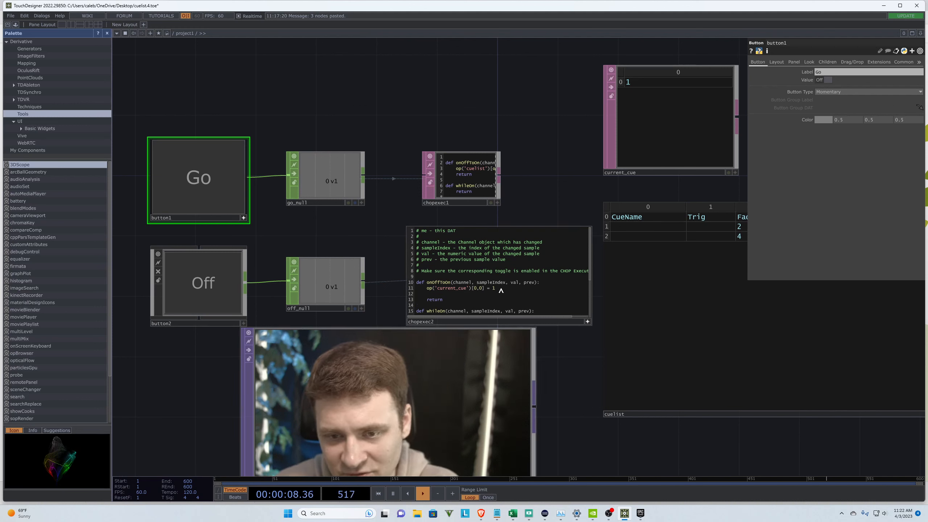
pyautogui.scroll(-3, 126, 253)
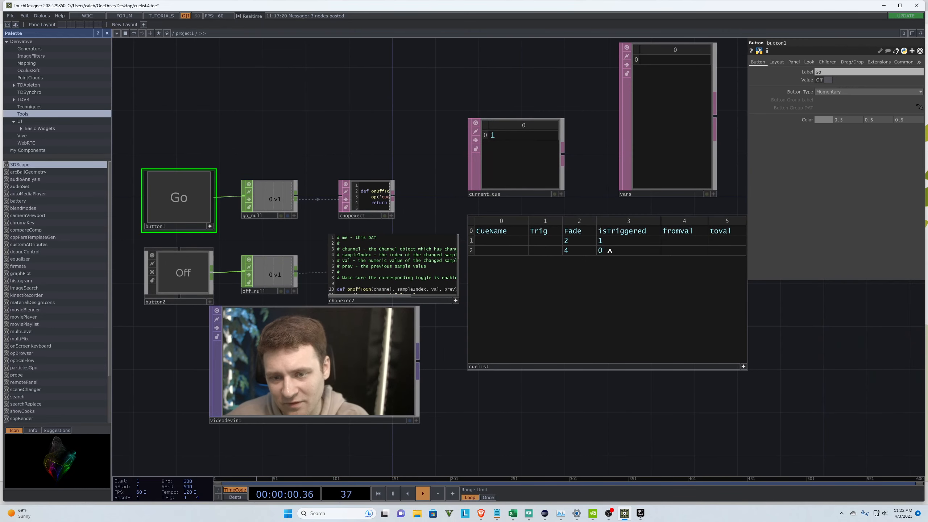
pyautogui.scroll(2, 126, 241)
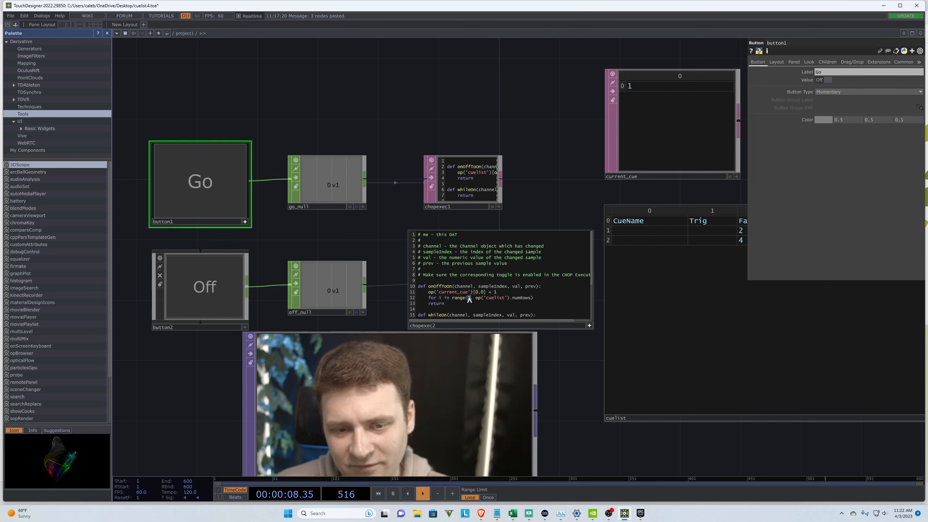
pyautogui.moveTo(476, 298); pyautogui.dragTo(532, 298)
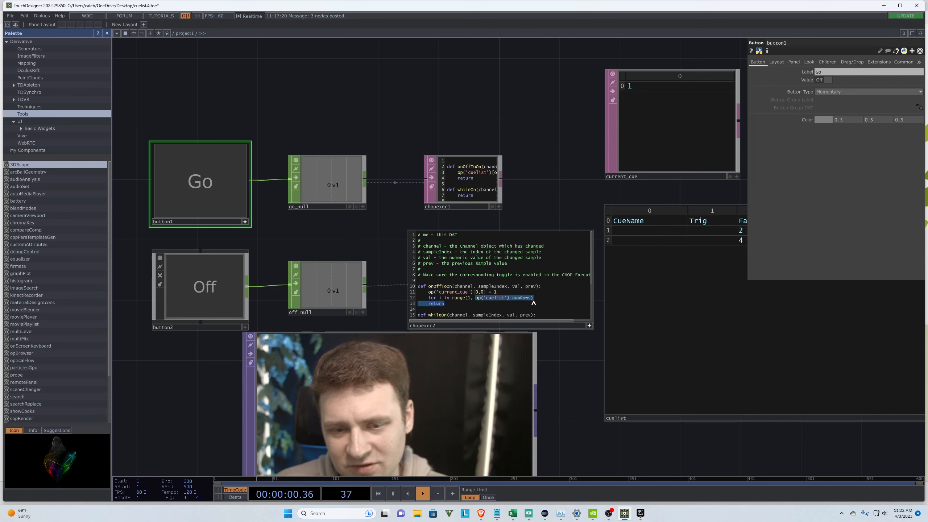
pyautogui.scroll(-2, 203, 227)
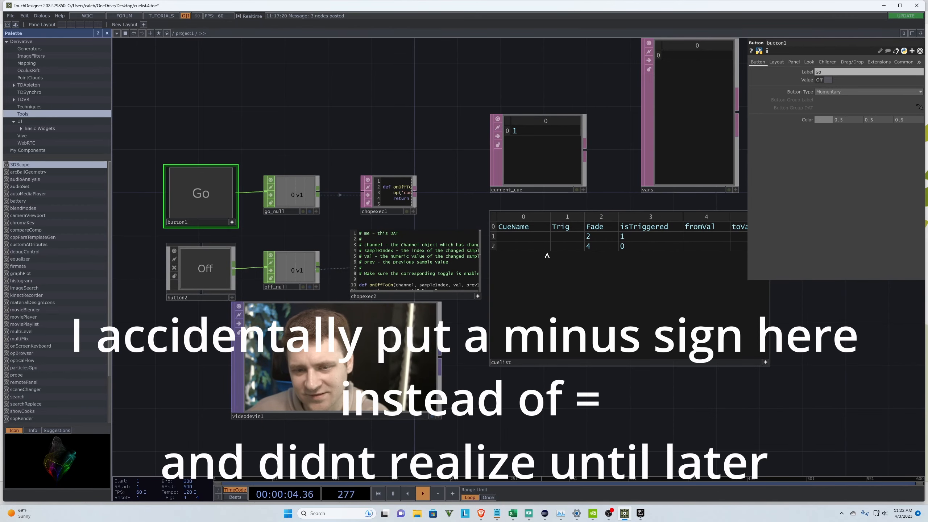
pyautogui.scroll(3, 454, 221)
pyautogui.scroll(-3, 475, 214)
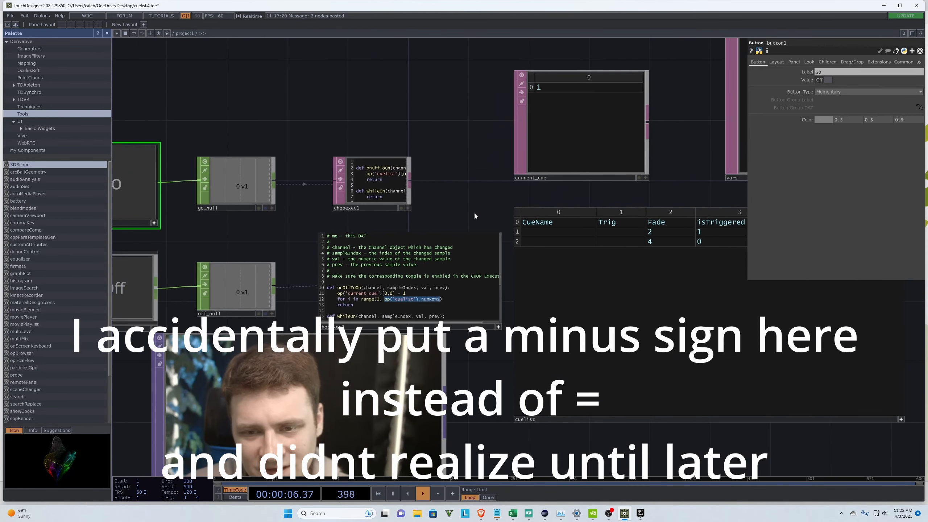
pyautogui.scroll(2, 386, 284)
pyautogui.click(450, 304)
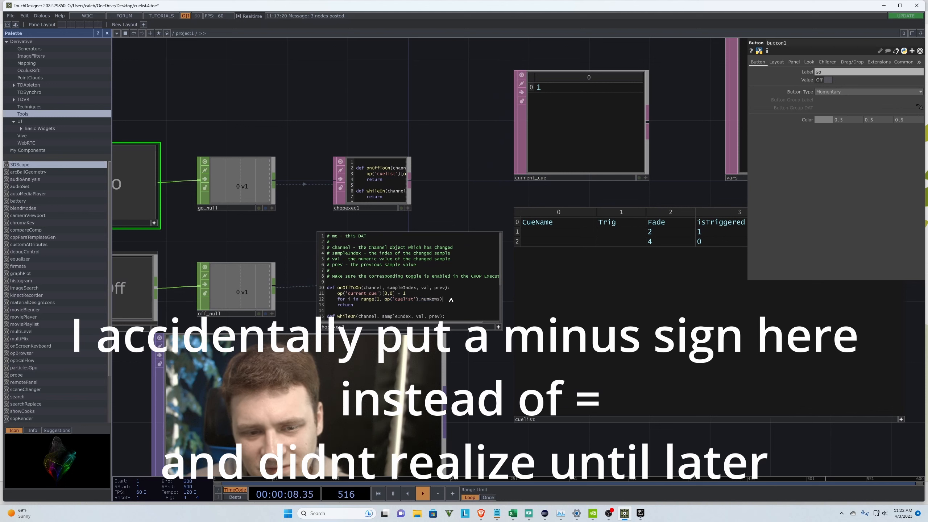
pyautogui.write(':')
pyautogui.press('Return')
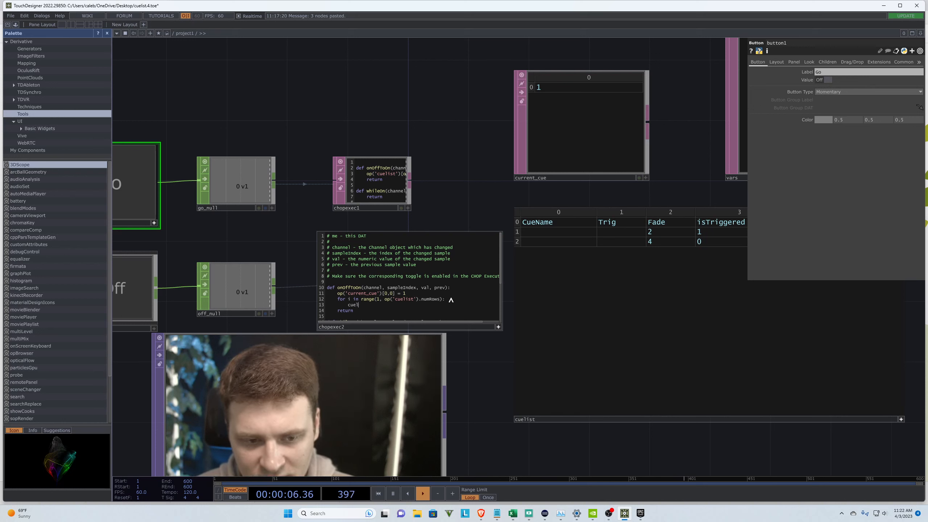
# Step: Write the loop body op('cuelist')[i, 3] = 0 in the Off script to reset every isTriggered cell
pyautogui.write("op('cuelist")
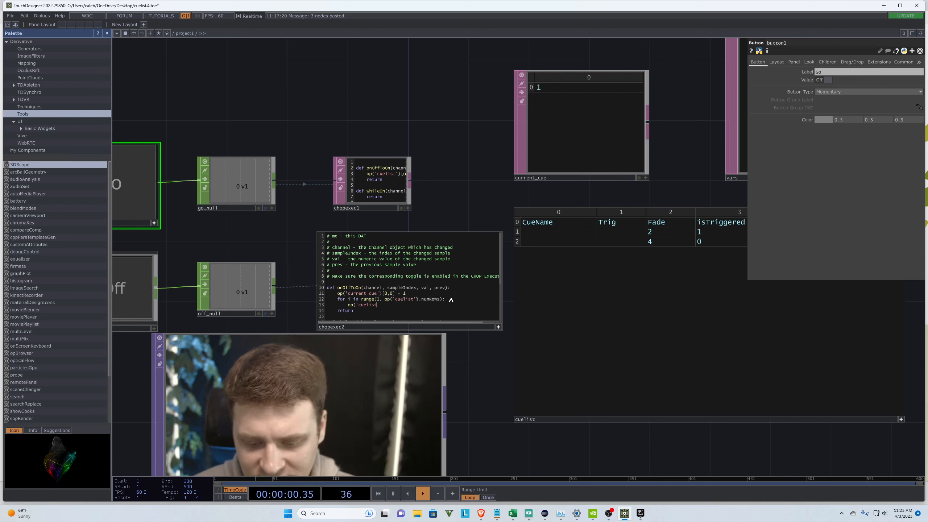
pyautogui.write("')[")
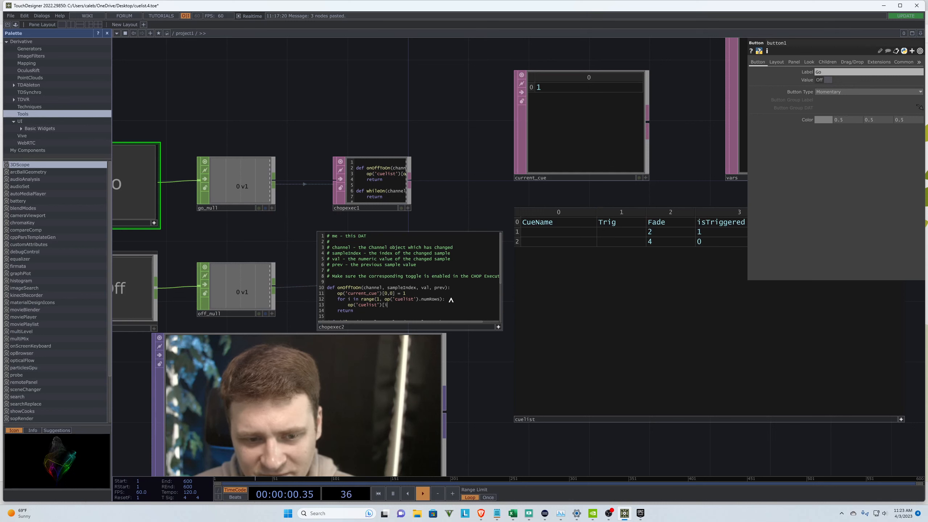
pyautogui.write('i')
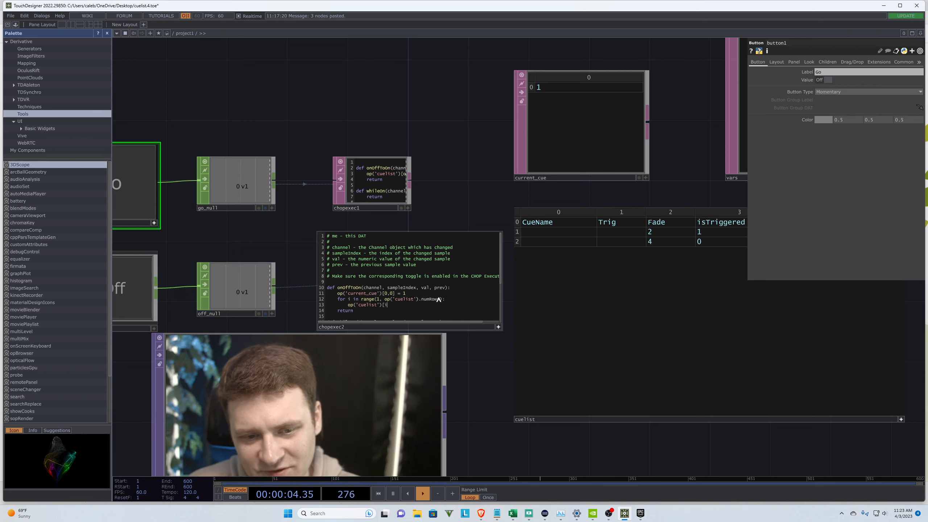
pyautogui.write(',')
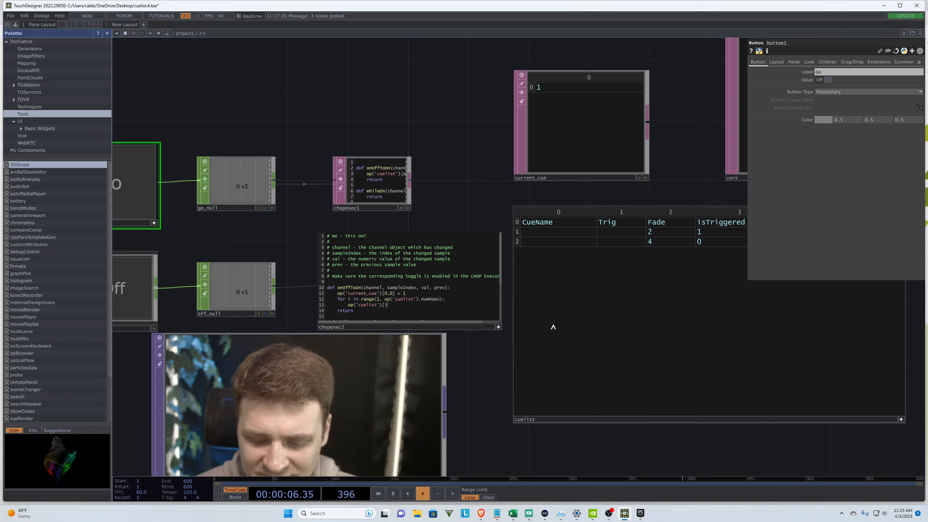
pyautogui.write(' 3')
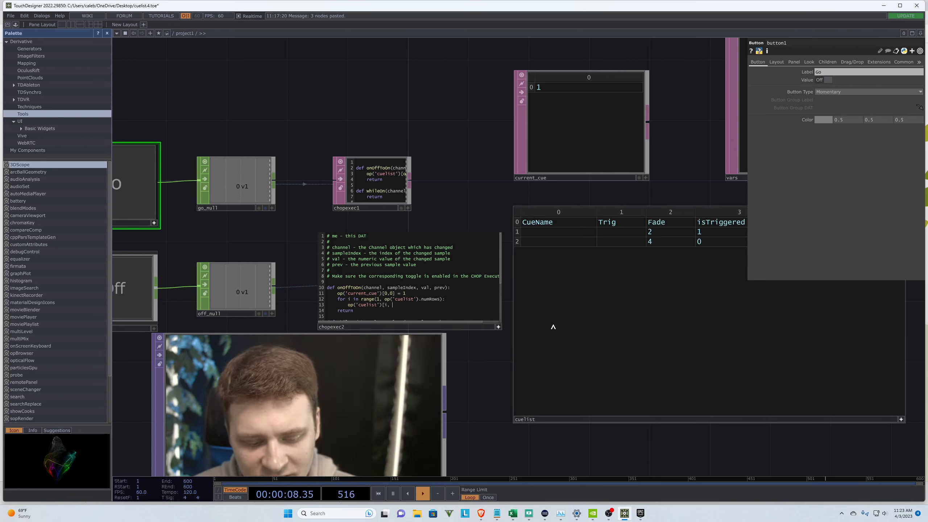
pyautogui.write('] =')
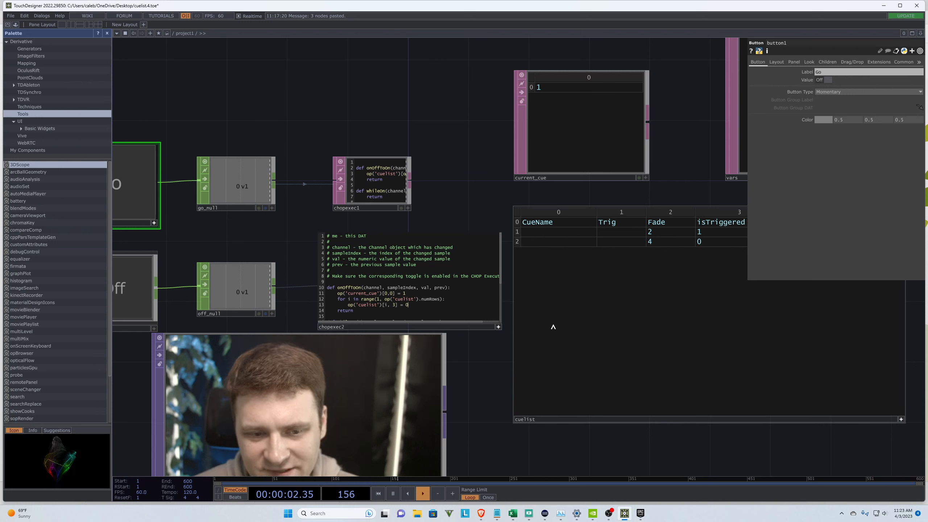
pyautogui.write(' 0')
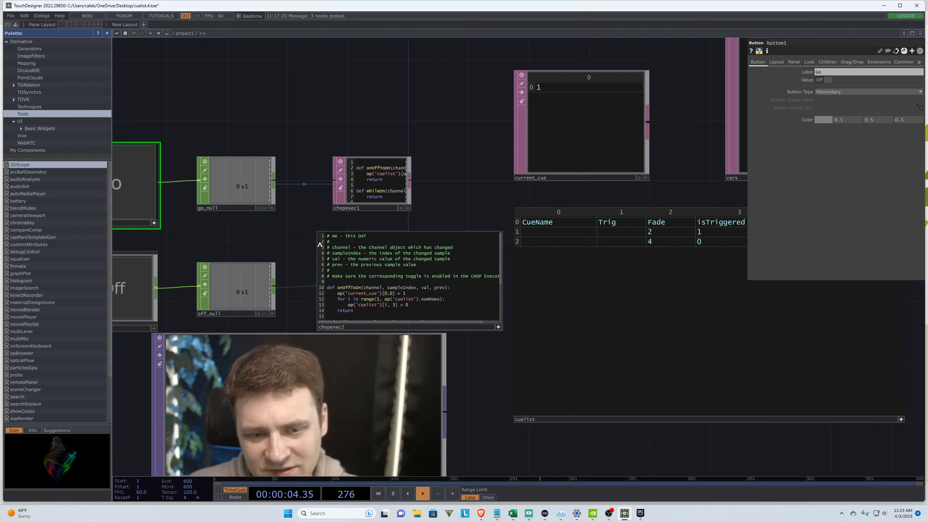
# Step: Set isTriggered to 1 in row 2 of cuelist and trigger the Off button to test its reset script
pyautogui.scroll(-3, 274, 236)
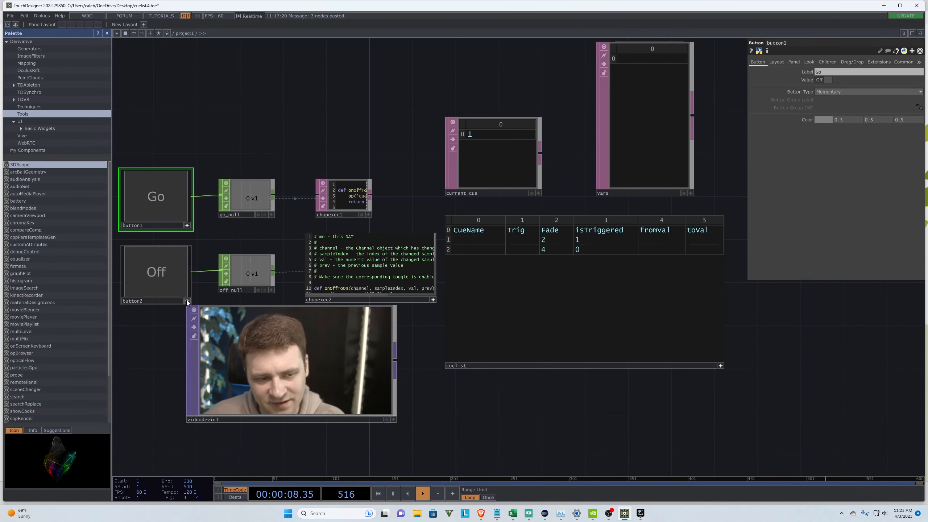
pyautogui.click(581, 251)
pyautogui.write('1')
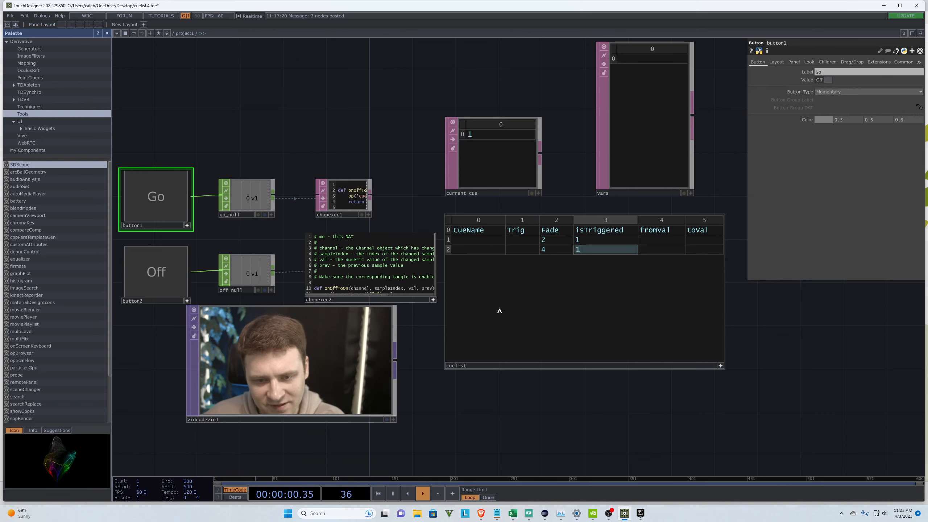
pyautogui.press('Return')
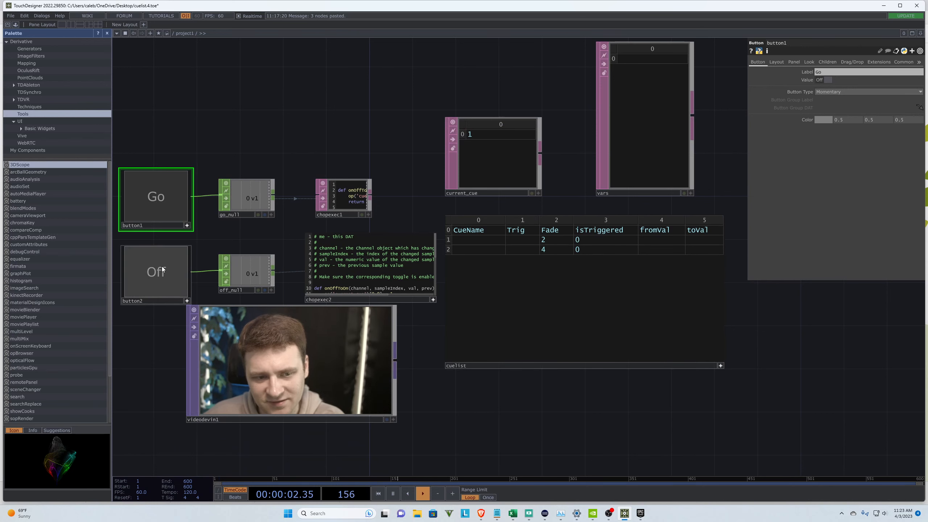
pyautogui.scroll(3, 278, 232)
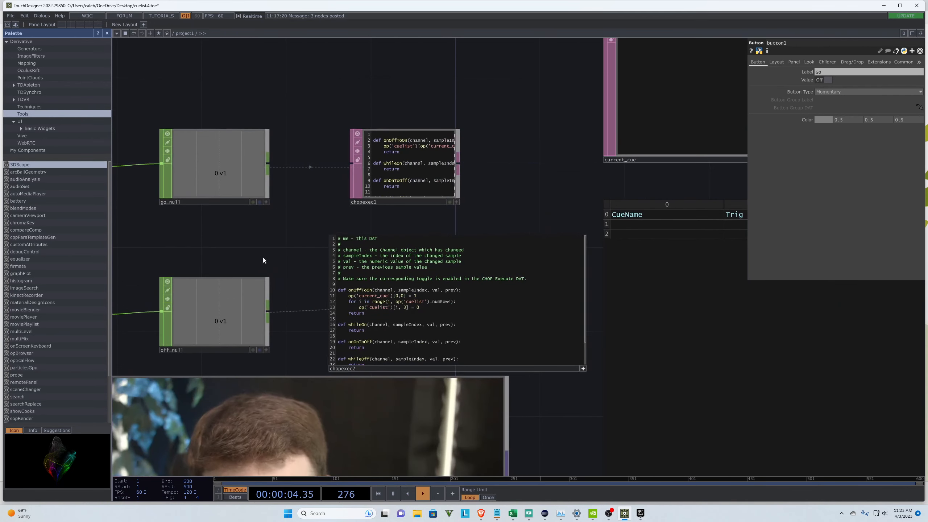
pyautogui.scroll(-2, 254, 247)
pyautogui.scroll(-2, 218, 246)
pyautogui.scroll(-3, 557, 296)
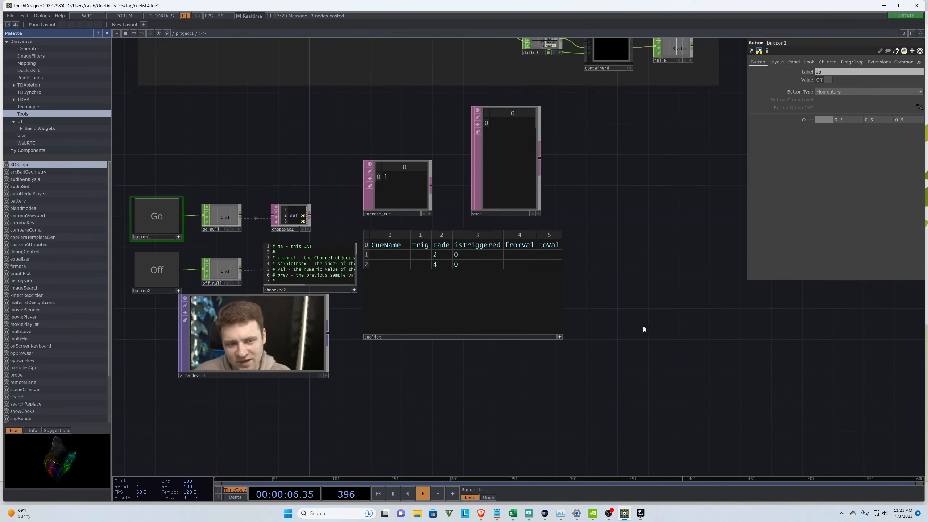
# Step: Move the Go button's CHOP Execute node chopexec1 slightly up, enlarge it, and make its script editable in place
pyautogui.scroll(3, 559, 322)
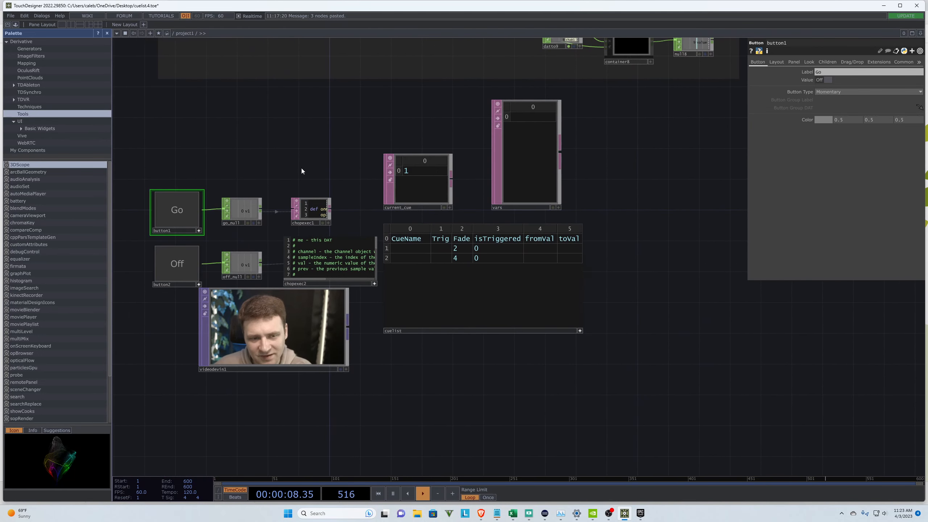
pyautogui.scroll(2, 301, 170)
pyautogui.scroll(2, 245, 171)
pyautogui.moveTo(246, 172); pyautogui.dragTo(266, 171)
pyautogui.scroll(-2, 477, 217)
pyautogui.scroll(4, 376, 199)
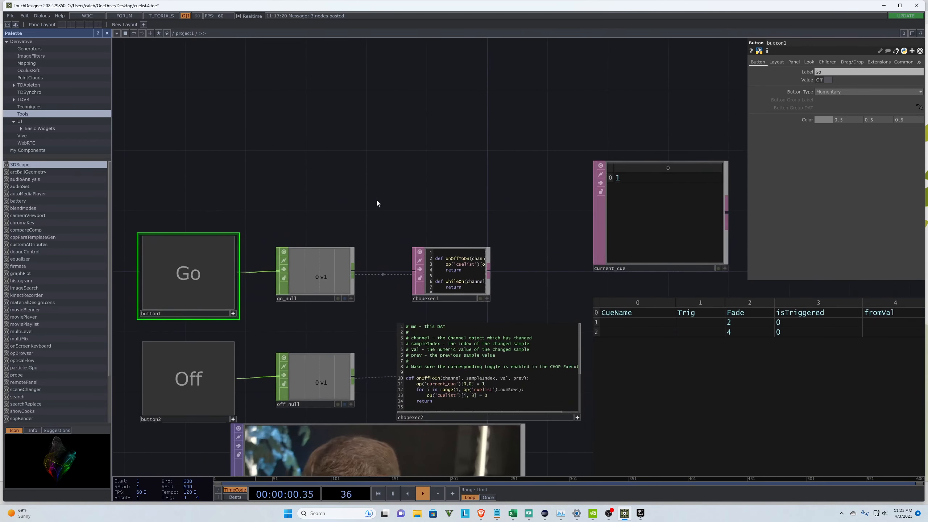
pyautogui.moveTo(457, 281); pyautogui.dragTo(436, 239)
pyautogui.moveTo(471, 285); pyautogui.dragTo(608, 330)
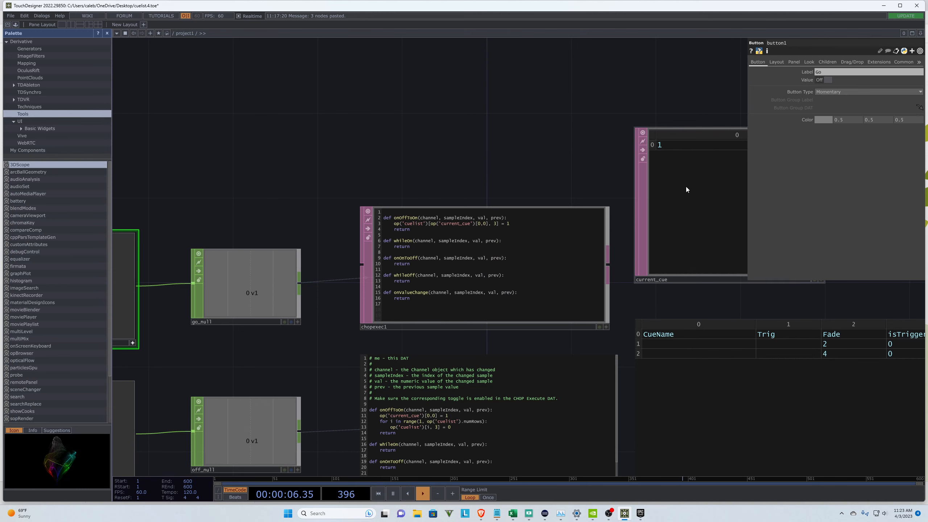
pyautogui.scroll(-3, 512, 150)
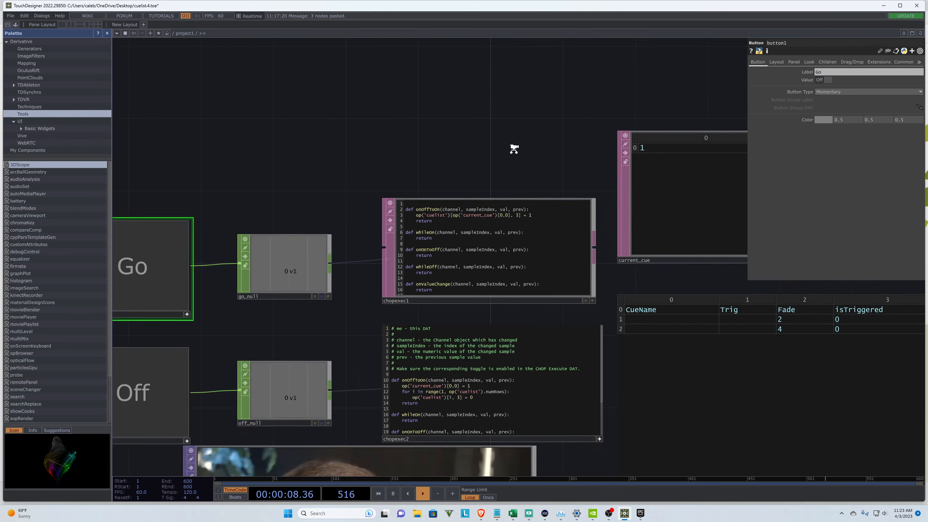
pyautogui.click(500, 215)
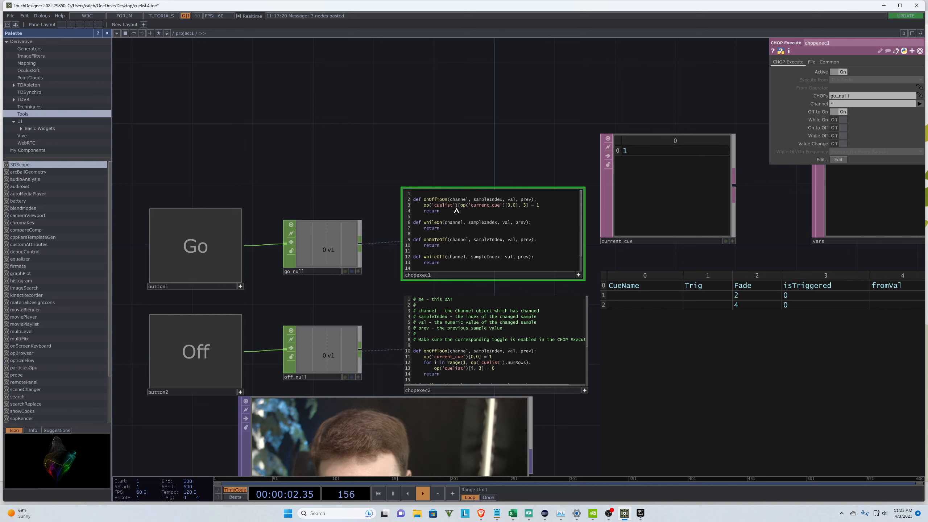
# Step: Add op('current_cue')[0,0] = op('current_cue')[0,0] + 1 below the cuelist line in the Go script's onOffToOn function
pyautogui.press('Return')
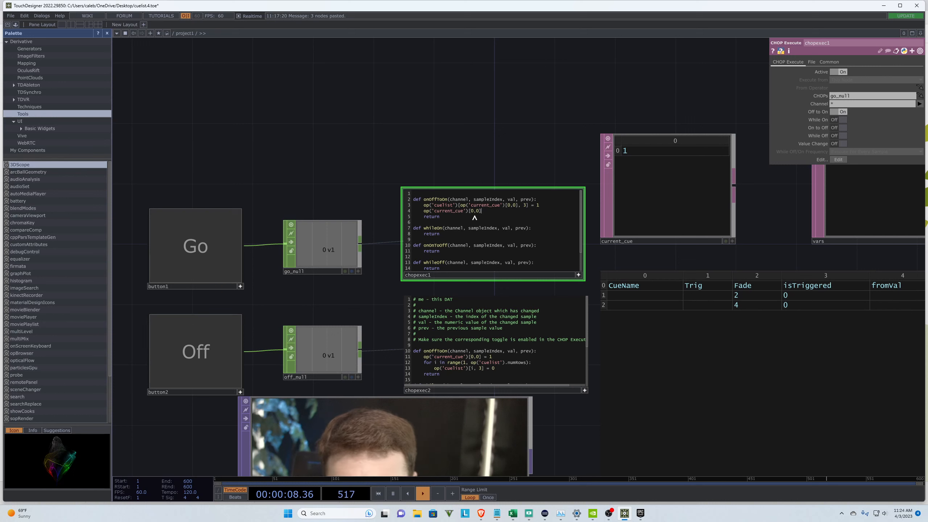
pyautogui.moveTo(485, 213); pyautogui.dragTo(421, 215)
pyautogui.hotkey('ctrl', 'c')
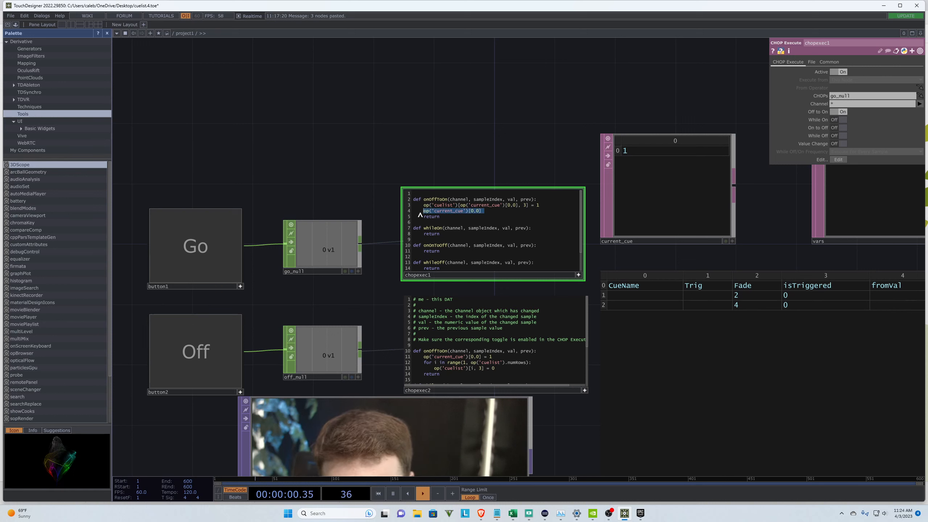
pyautogui.click(492, 212)
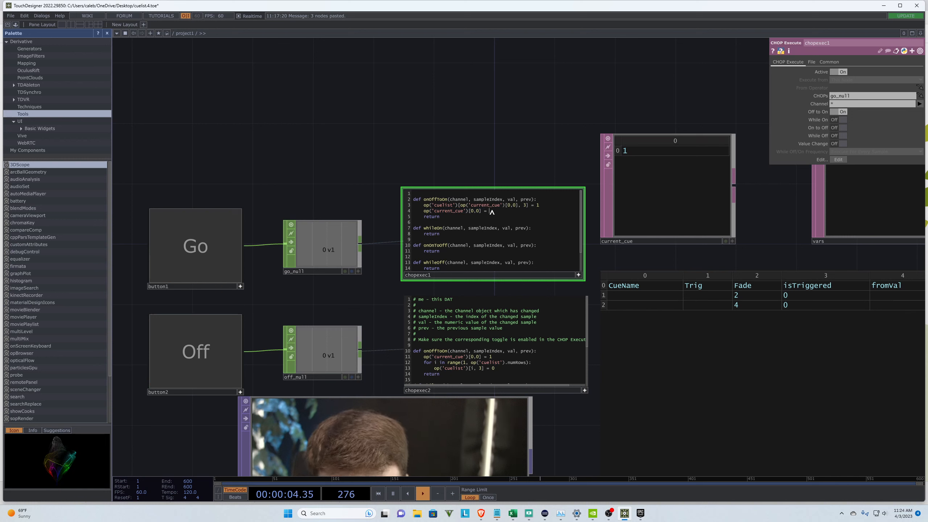
pyautogui.hotkey('ctrl', 'v')
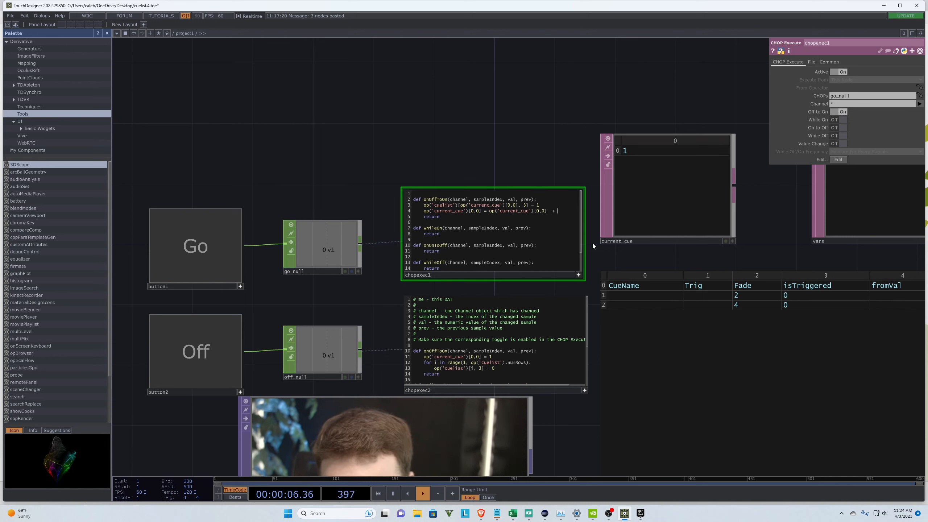
pyautogui.write('+ 1')
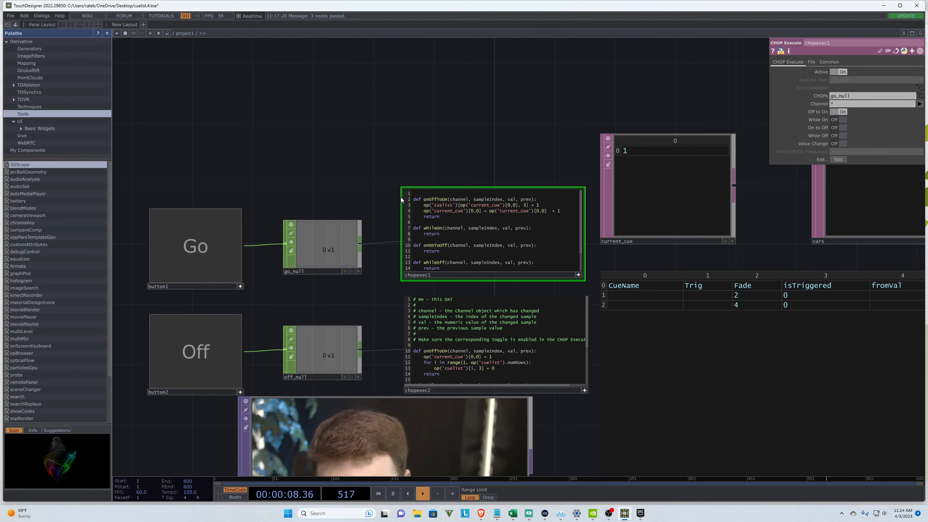
# Step: Review the two onOffToOn lines of the Go script and trigger the Go button repeatedly to test advancing through the cues
pyautogui.scroll(-3, 358, 139)
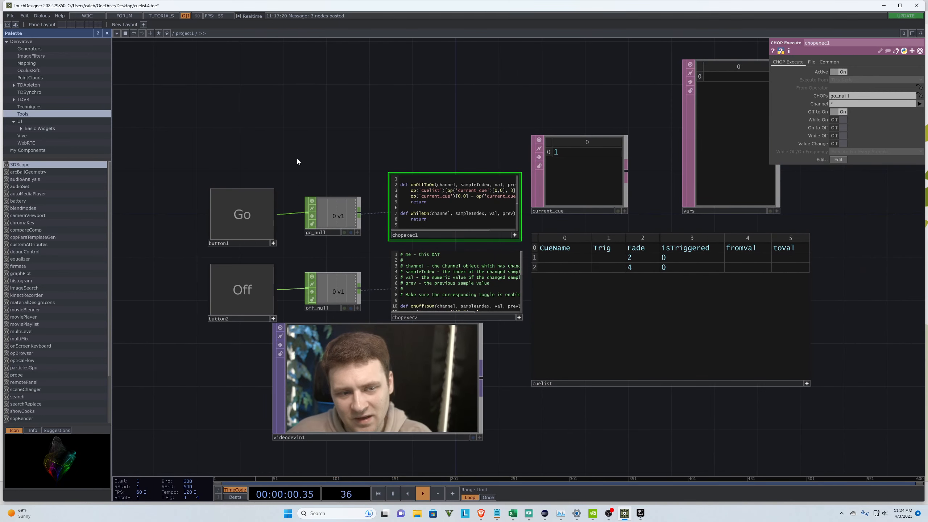
pyautogui.scroll(3, 328, 154)
pyautogui.moveTo(584, 208); pyautogui.dragTo(454, 209)
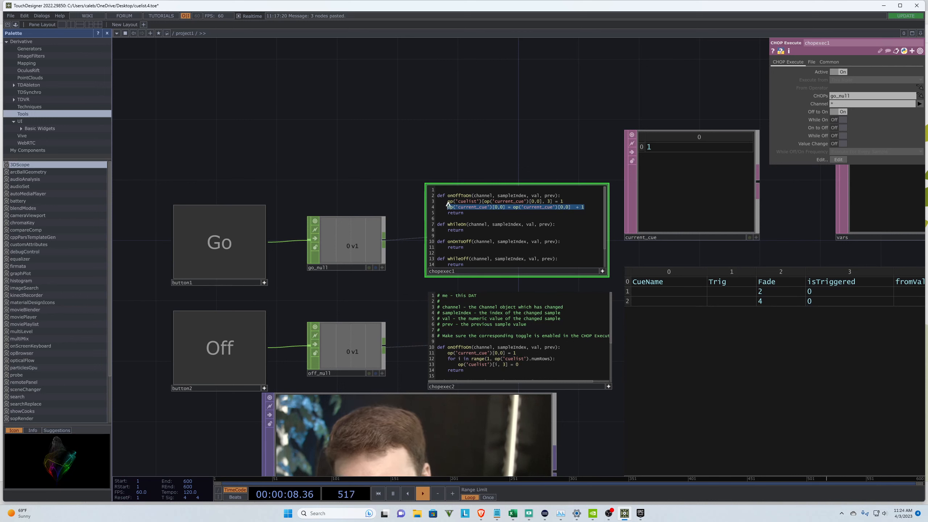
pyautogui.moveTo(448, 203); pyautogui.dragTo(563, 202)
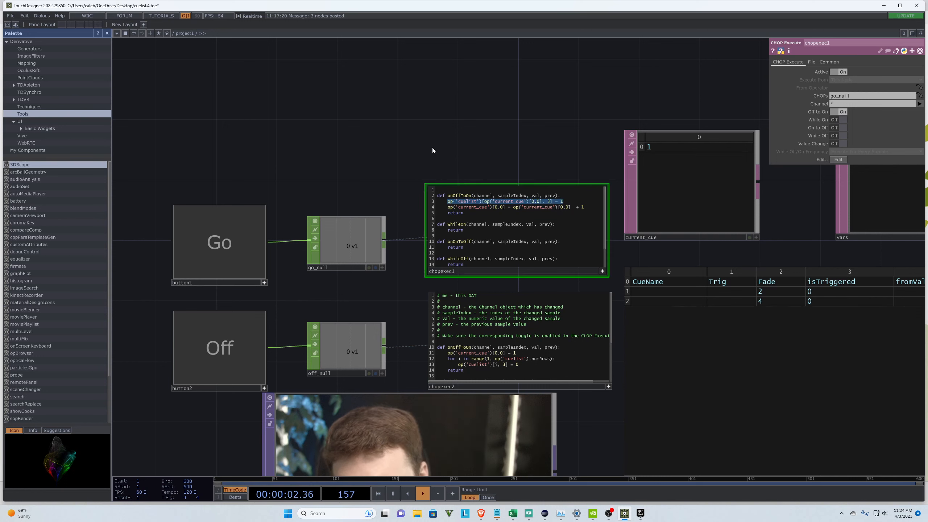
pyautogui.click(239, 232)
pyautogui.click(228, 240)
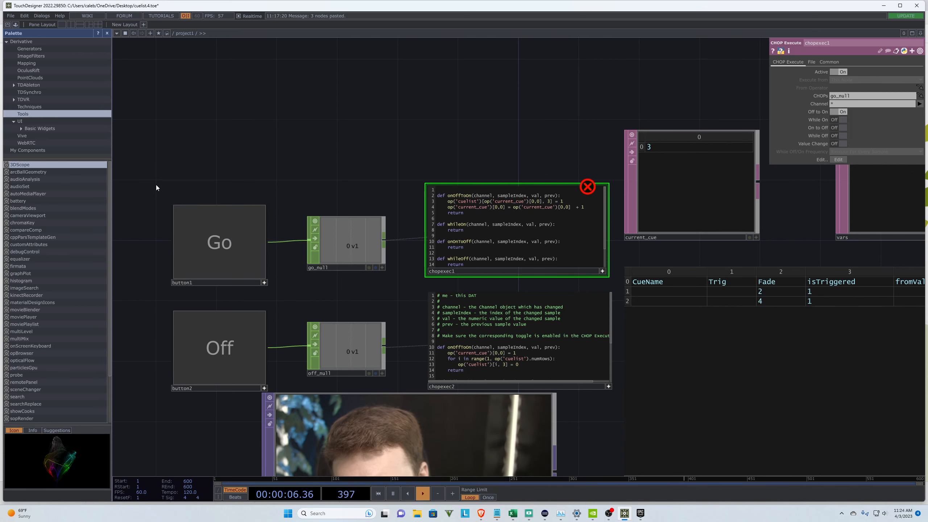
pyautogui.scroll(-2, 154, 193)
pyautogui.scroll(2, 153, 193)
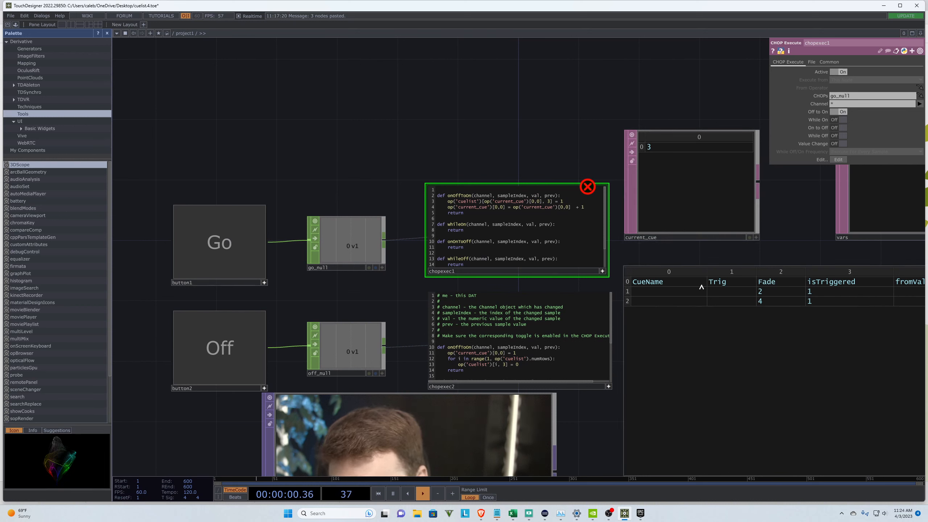
# Step: Alternate between the Off and Go buttons to test resetting and re-triggering cues, and check the node info of chopexec1
pyautogui.click(230, 350)
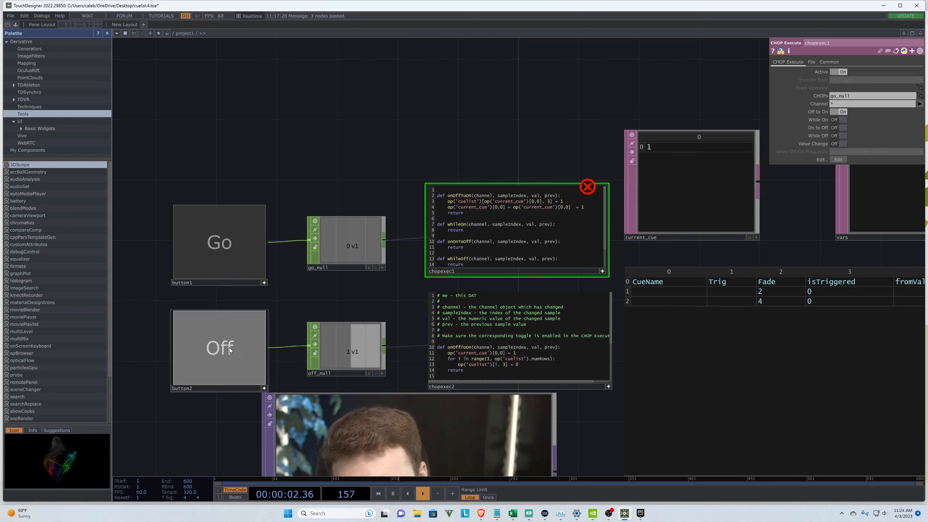
pyautogui.click(229, 264)
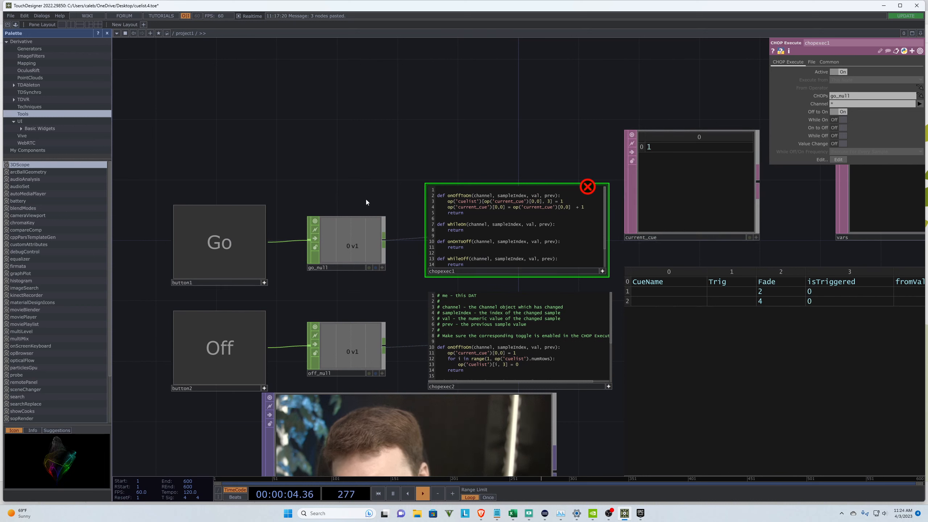
pyautogui.scroll(-3, 367, 202)
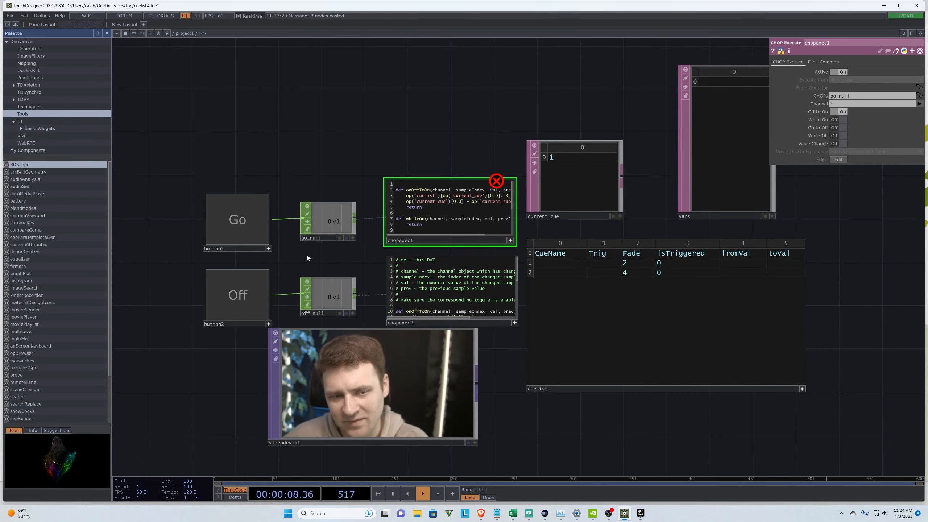
pyautogui.scroll(2, 336, 190)
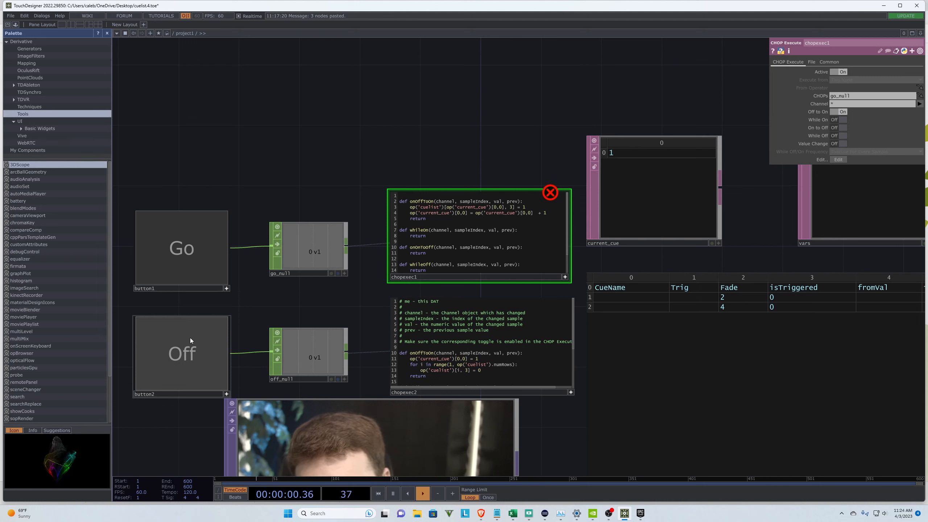
pyautogui.click(194, 249)
pyautogui.click(197, 353)
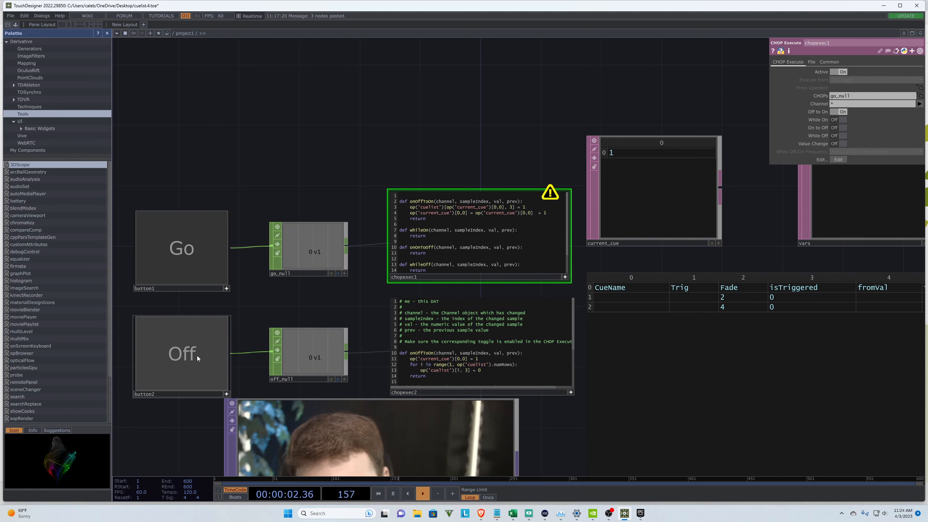
pyautogui.click(181, 266)
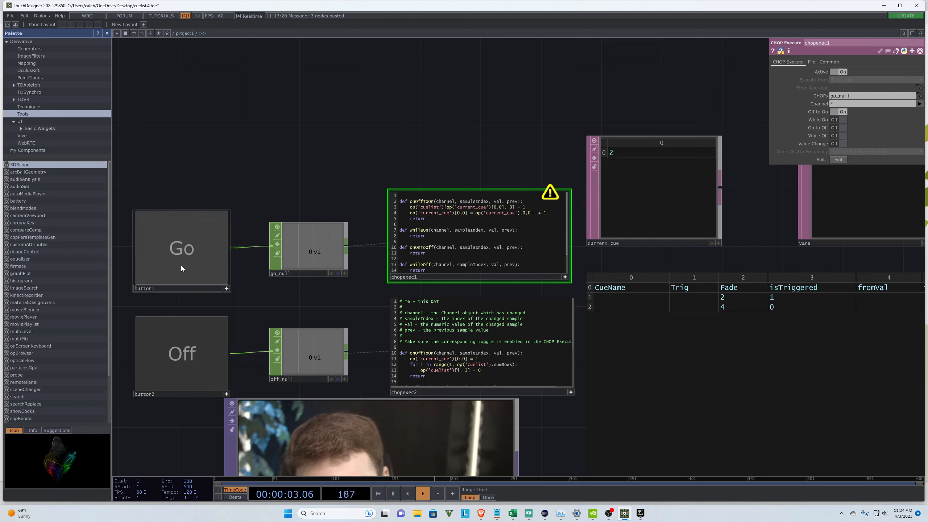
pyautogui.middleClick(550, 193)
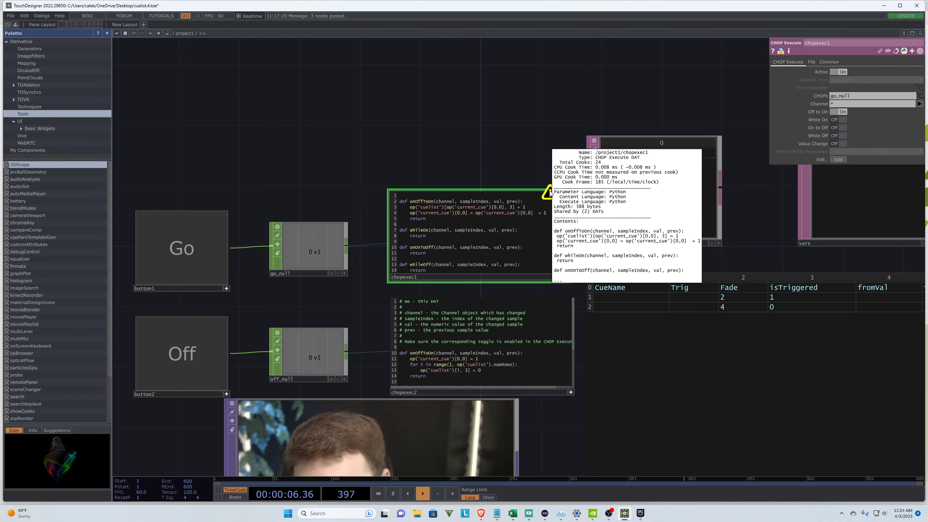
# Step: Reset the cue list with the Off button and save the project
pyautogui.click(203, 366)
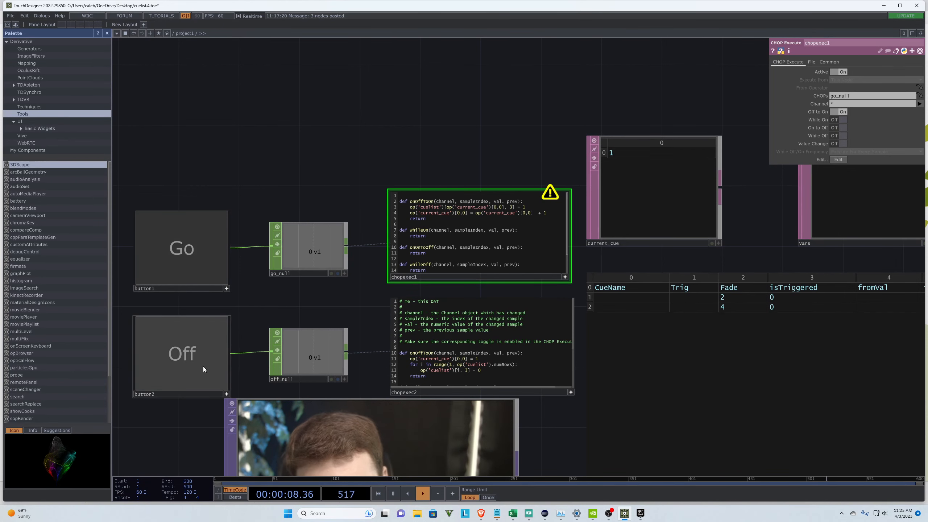
pyautogui.scroll(-4, 160, 154)
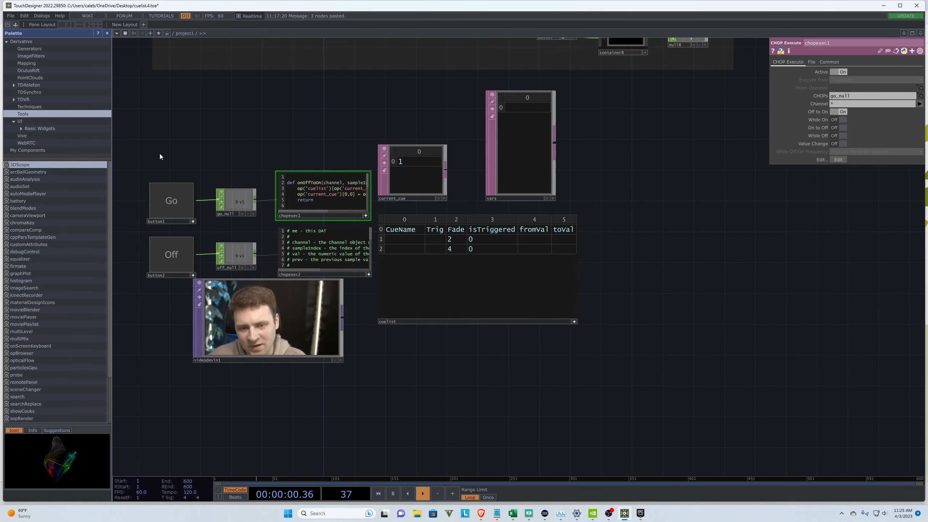
pyautogui.scroll(2, 160, 154)
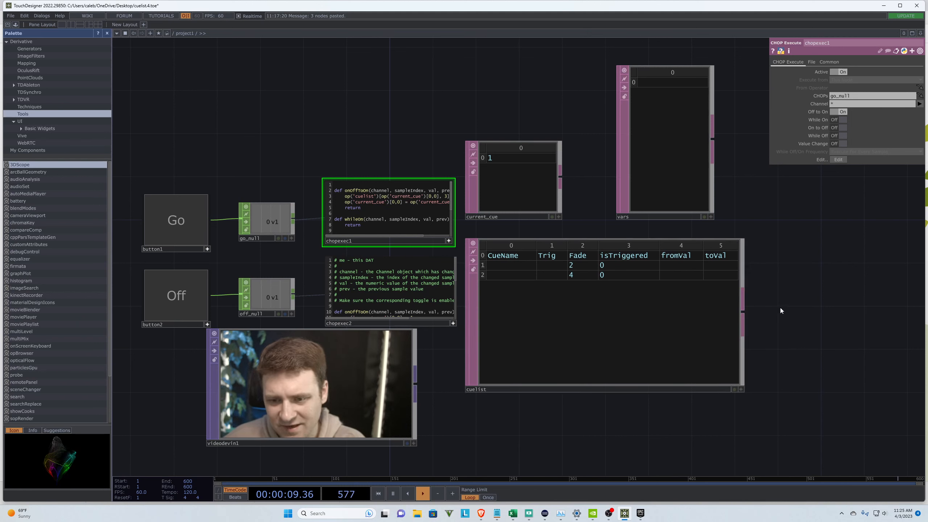
pyautogui.hotkey('ctrl', 's')
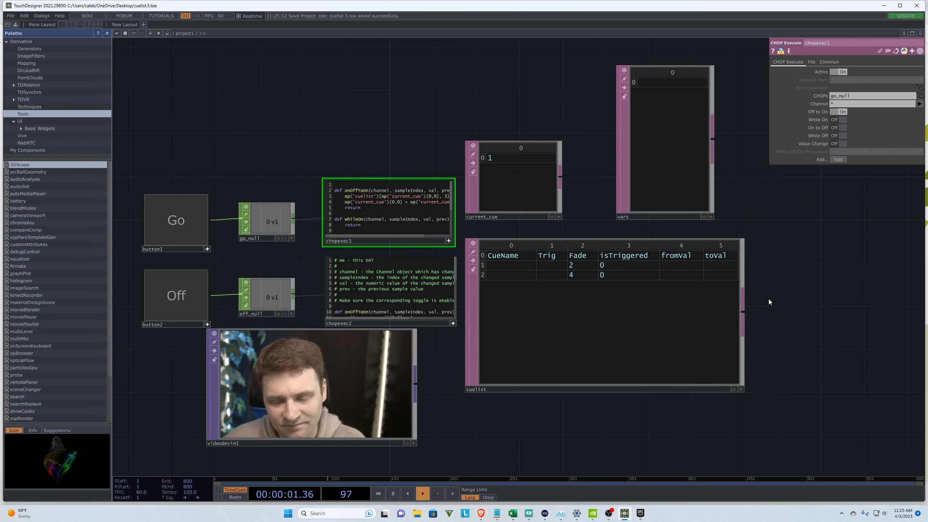
# Step: Create a DAT to CHOP from the cuelist output and place it farther to the right of the table
pyautogui.click(744, 311)
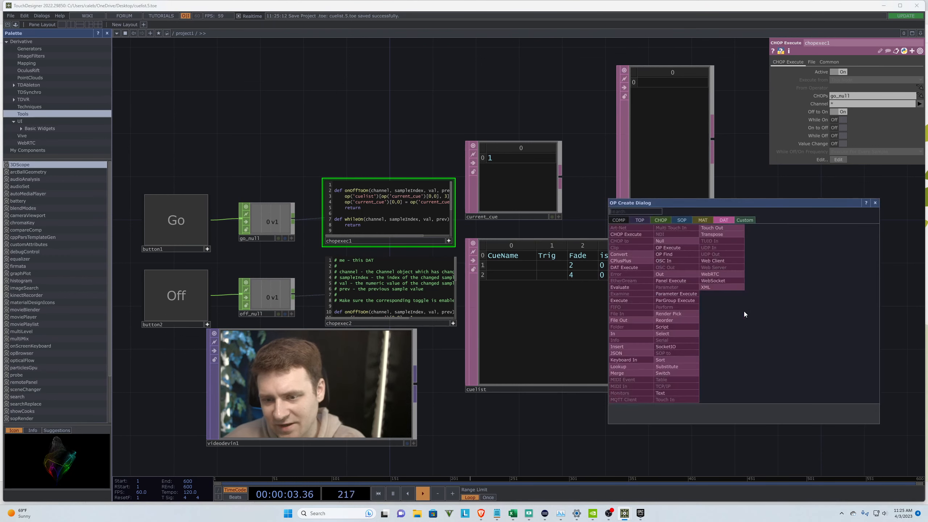
pyautogui.click(664, 220)
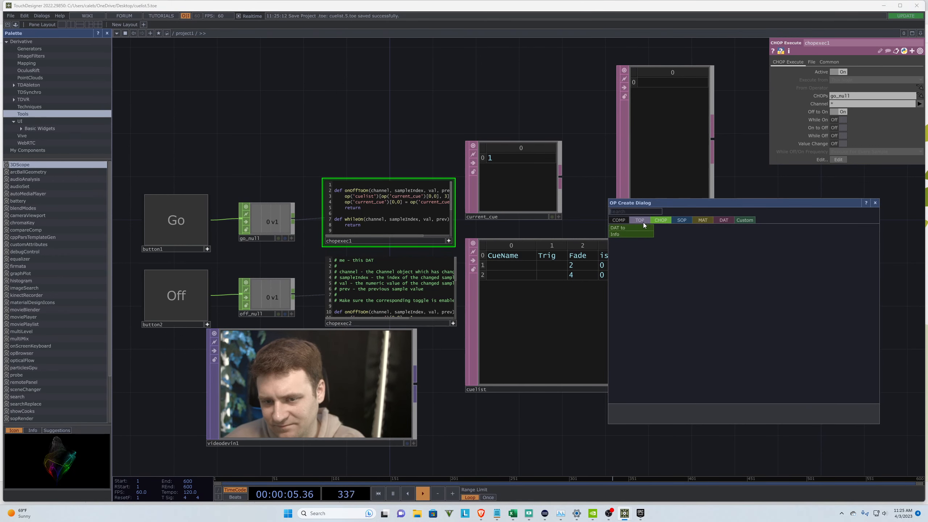
pyautogui.click(634, 228)
pyautogui.click(846, 252)
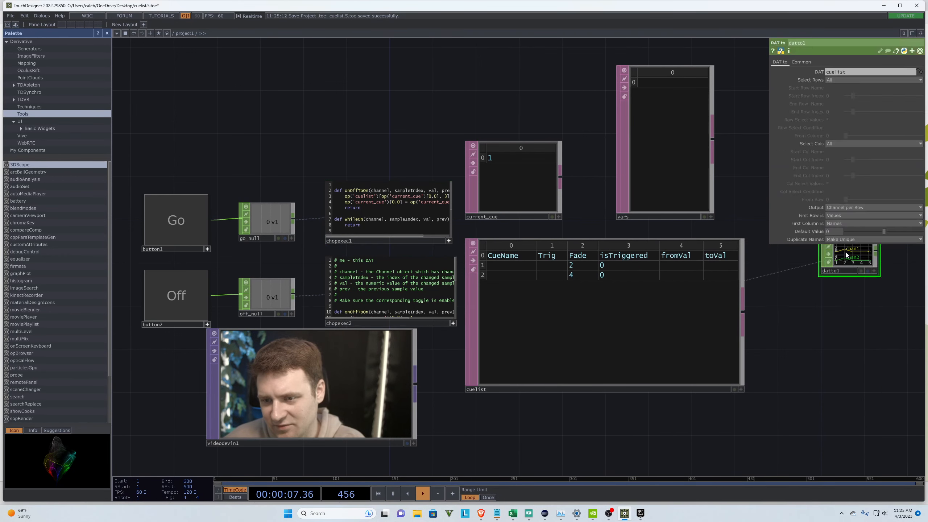
pyautogui.scroll(-4, 256, 252)
pyautogui.scroll(-3, 231, 252)
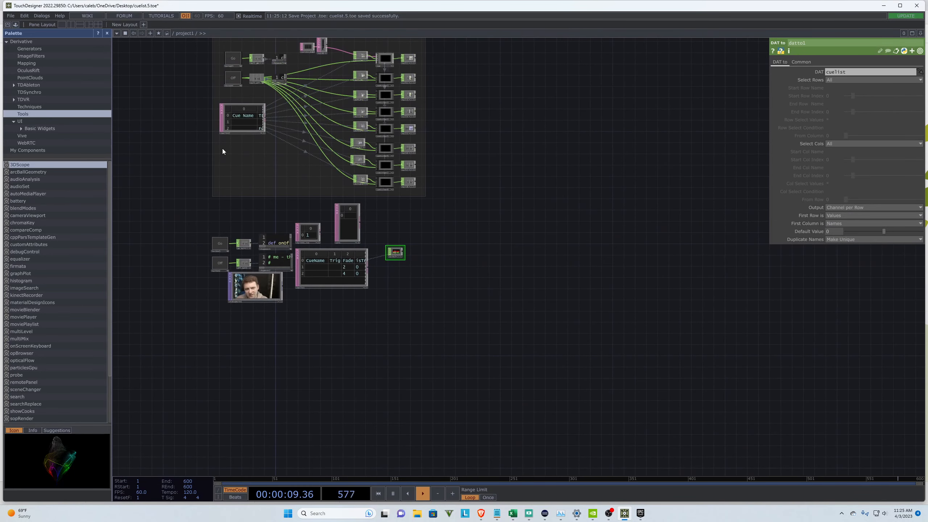
pyautogui.scroll(5, 368, 265)
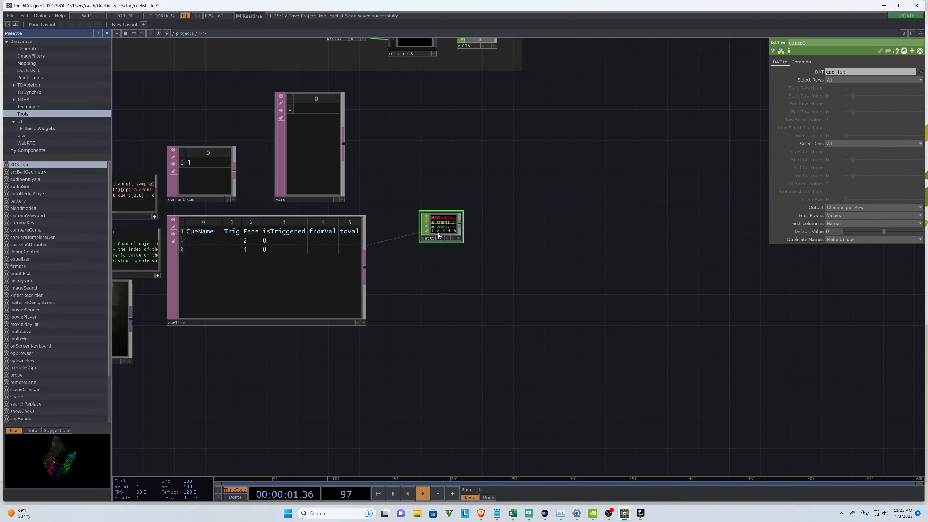
pyautogui.moveTo(438, 233); pyautogui.dragTo(518, 231)
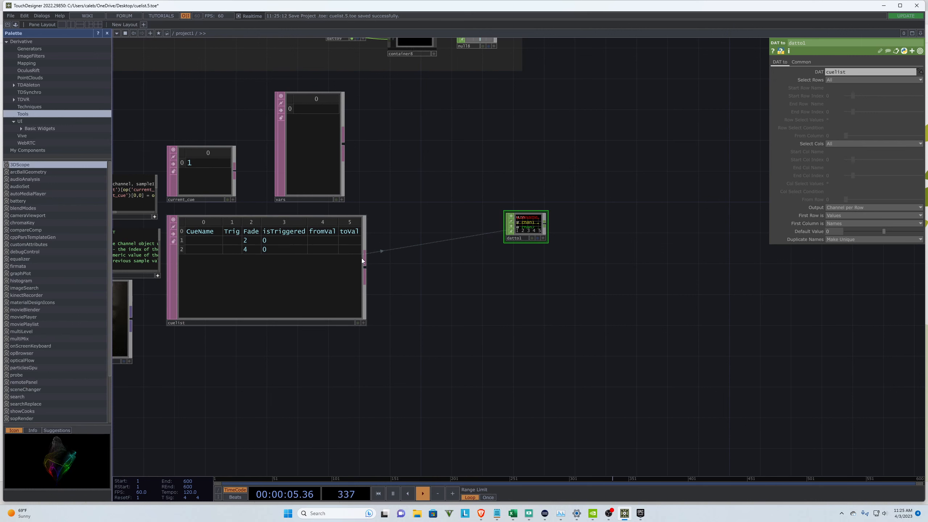
# Step: Fill in the cuelist fade values: fromVal 0 and toVal 10 in row 1, fromVal 10 and toVal 5 in row 2
pyautogui.click(363, 323)
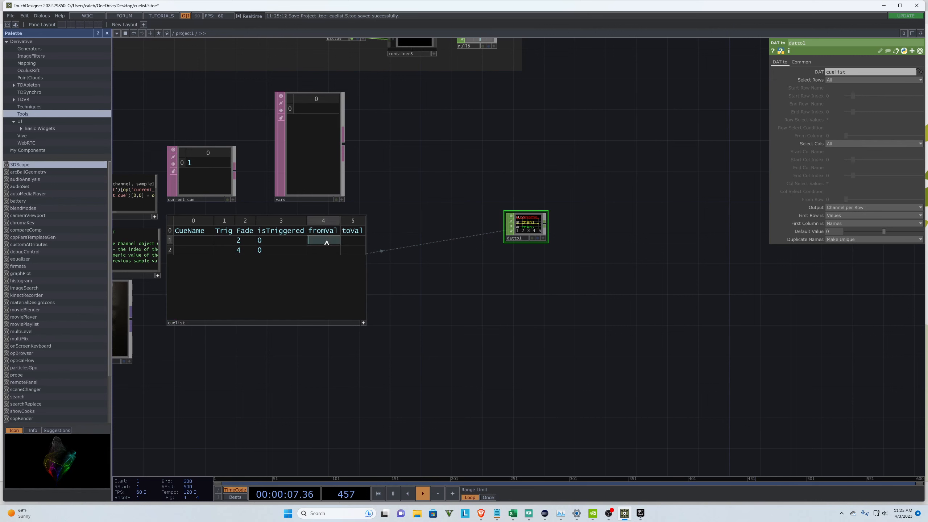
pyautogui.write('0')
pyautogui.click(354, 241)
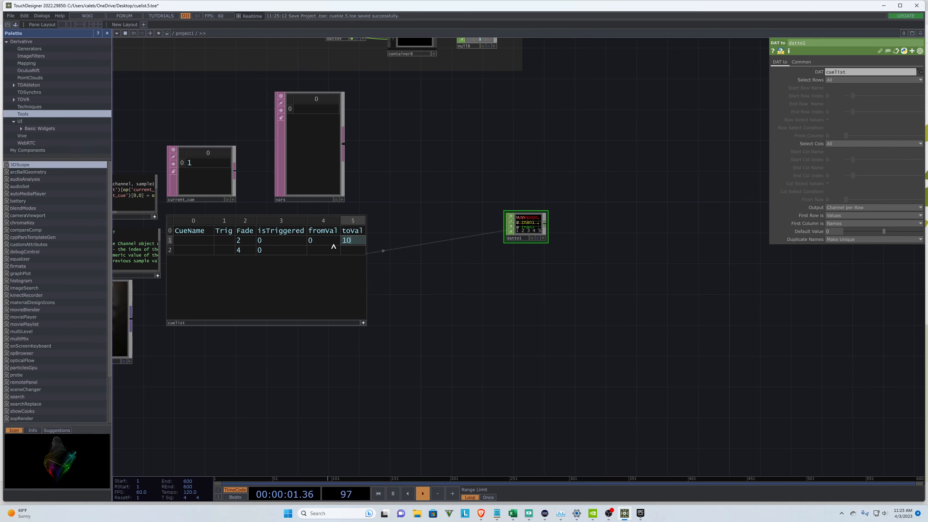
pyautogui.click(321, 251)
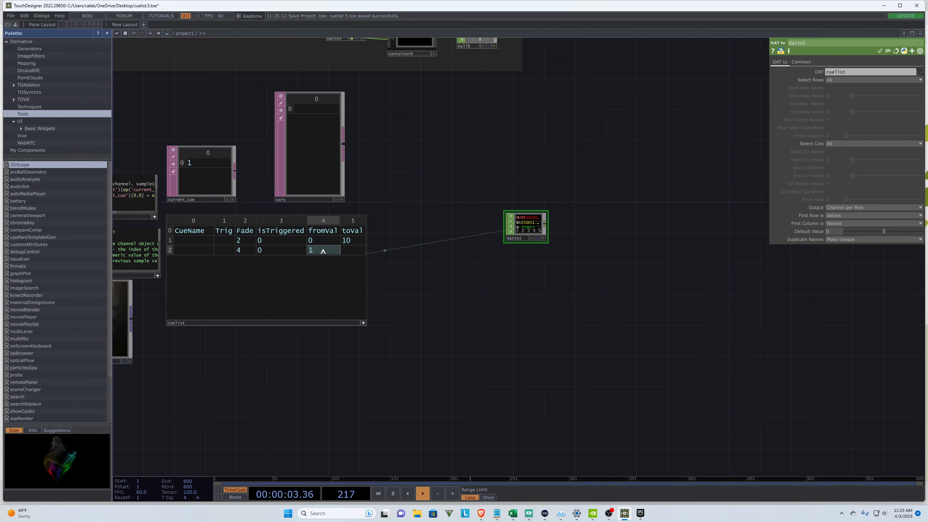
pyautogui.click(349, 254)
pyautogui.write('5')
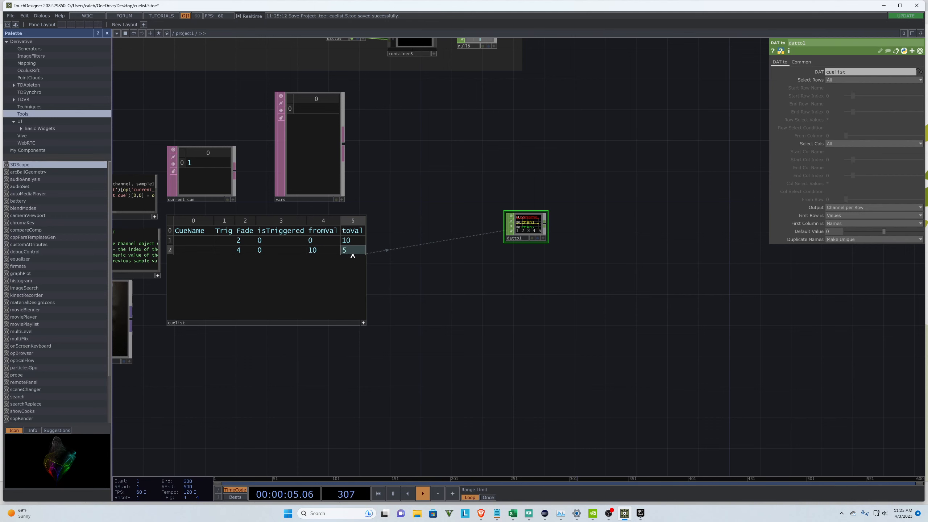
pyautogui.click(485, 311)
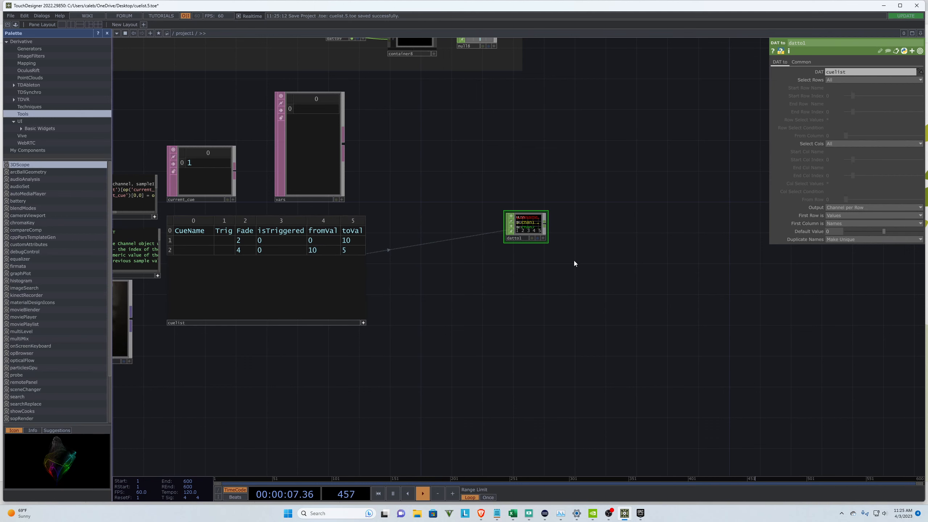
# Step: Set the output of the DAT to CHOP datto1 to Channel per Value
pyautogui.scroll(-2, 667, 321)
pyautogui.scroll(4, 578, 232)
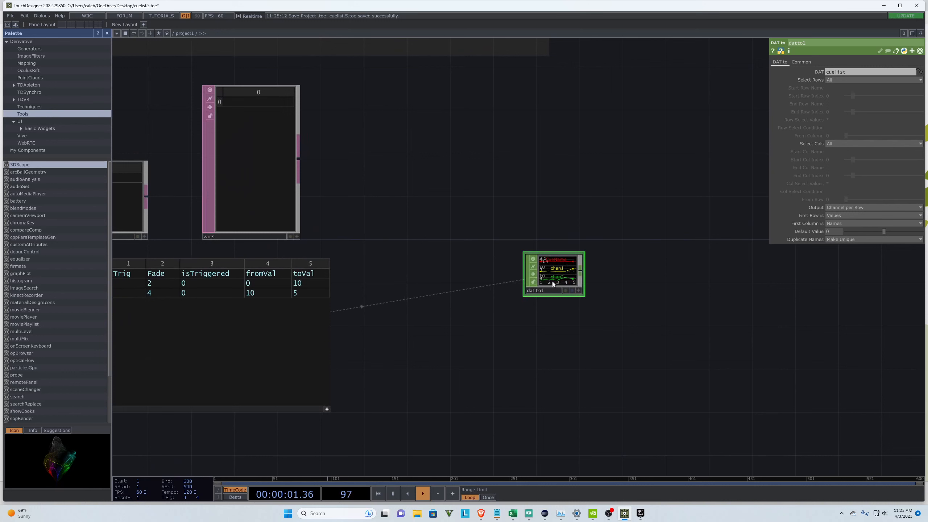
pyautogui.click(848, 211)
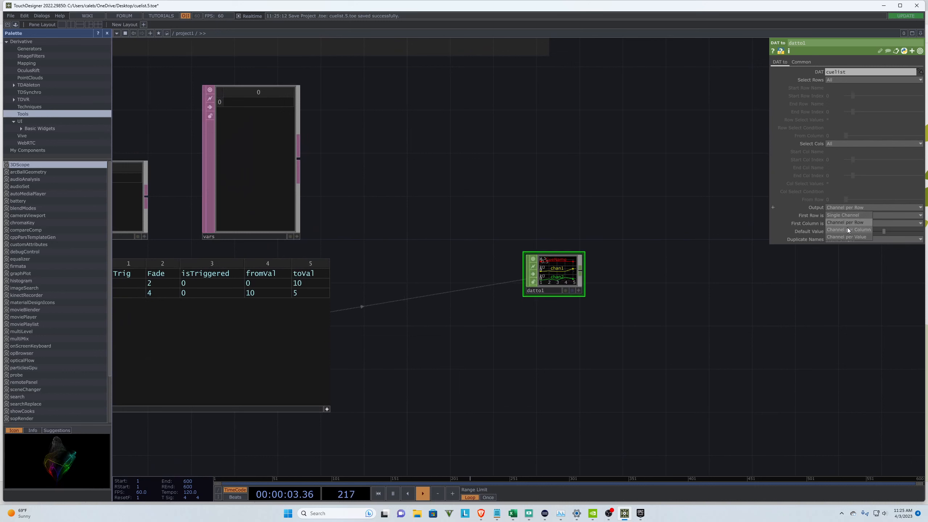
pyautogui.click(845, 237)
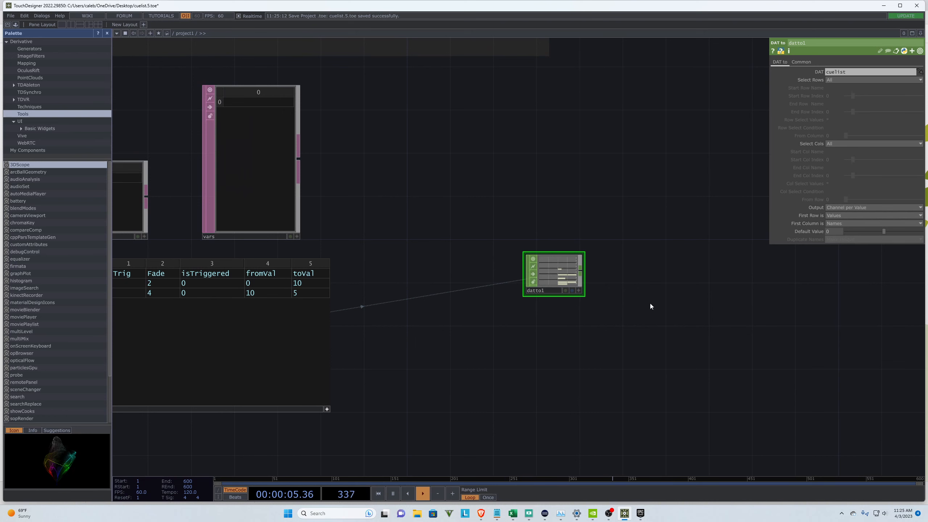
pyautogui.scroll(3, 545, 298)
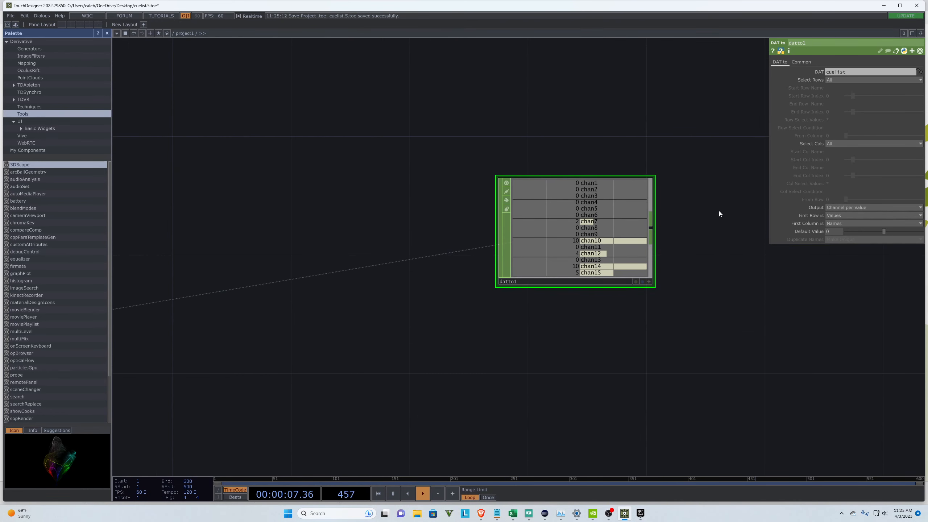
# Step: Select datto1's rows by Index, with Start Row Index 1 and End Row Index referencing the start index
pyautogui.click(842, 79)
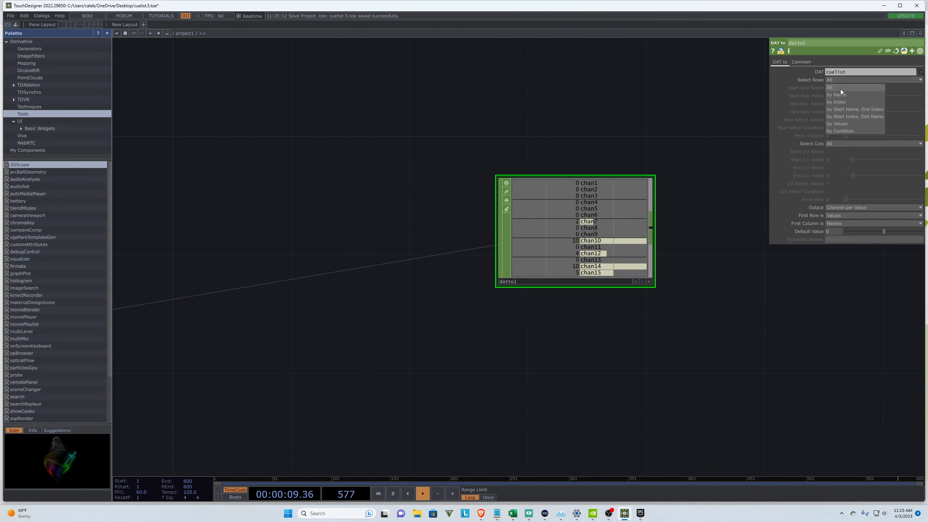
pyautogui.click(839, 102)
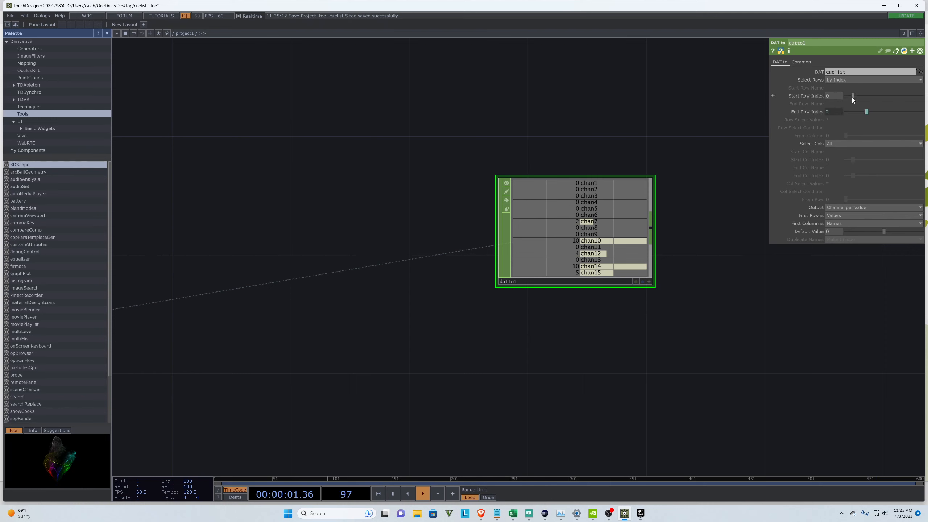
pyautogui.moveTo(857, 95); pyautogui.dragTo(858, 96)
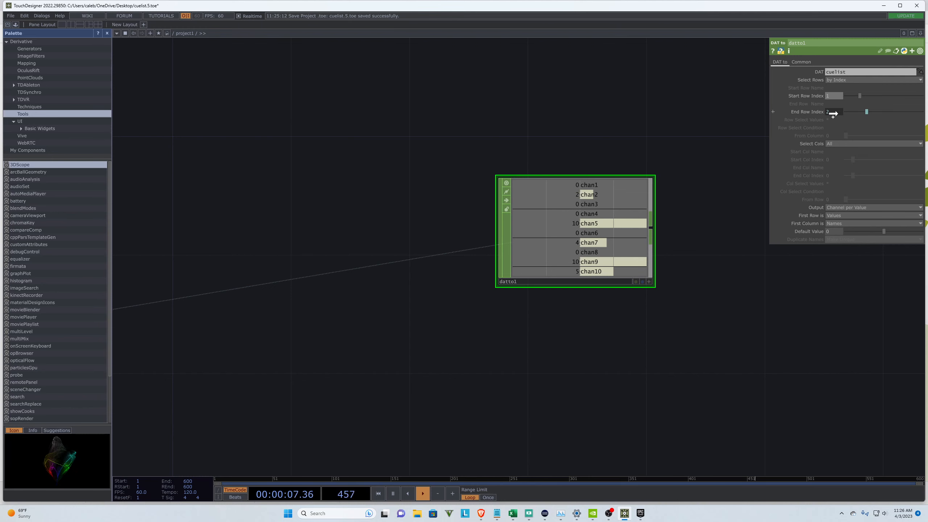
pyautogui.moveTo(836, 112); pyautogui.dragTo(836, 112)
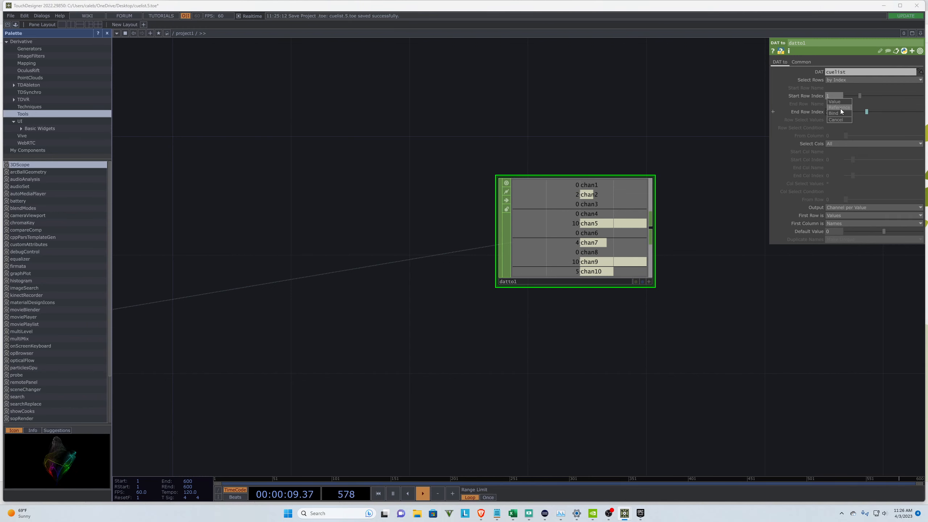
pyautogui.click(840, 111)
pyautogui.click(836, 113)
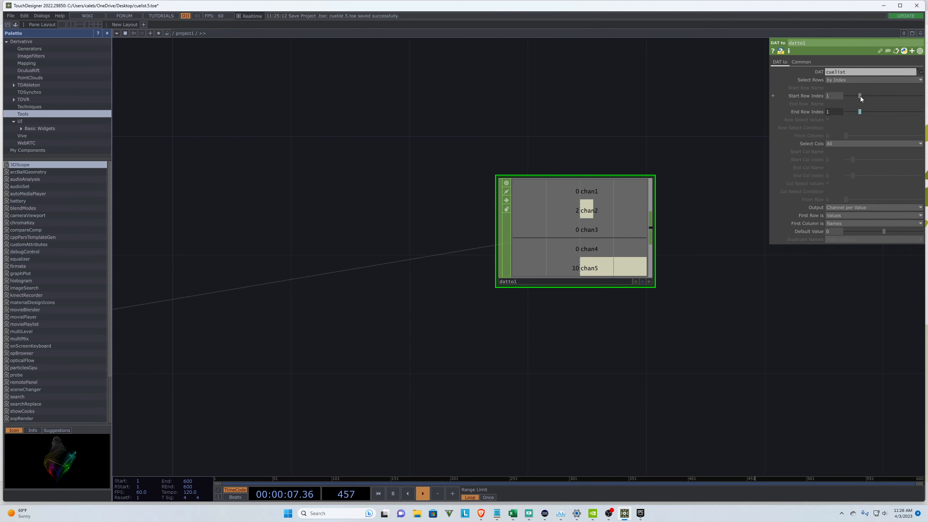
pyautogui.moveTo(860, 96)
pyautogui.mouseDown()
pyautogui.moveTo(873, 95)
pyautogui.moveTo(859, 94)
pyautogui.mouseUp()
# Step: Move datto1 closer to the cuelist table and add a Rename CHOP fed by its output
pyautogui.scroll(-6, 460, 120)
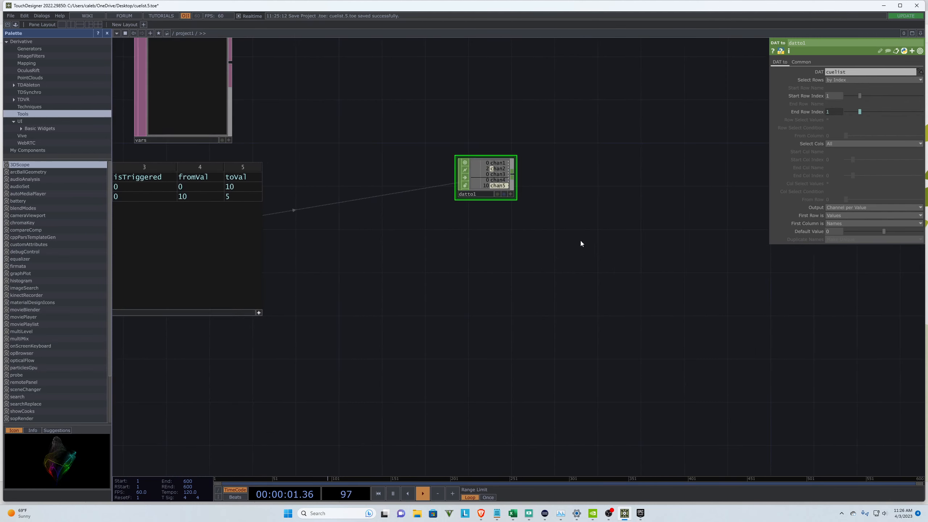
pyautogui.scroll(2, 435, 119)
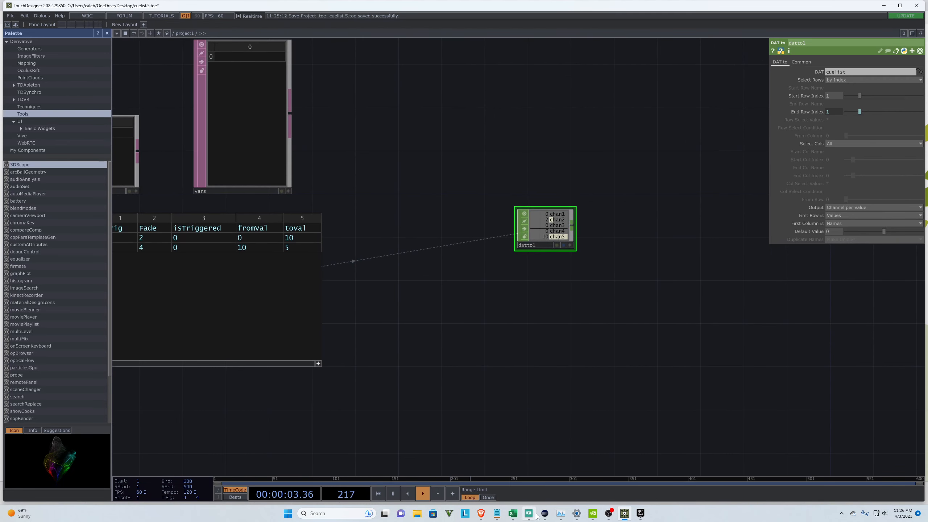
pyautogui.scroll(-2, 507, 132)
pyautogui.scroll(2, 518, 157)
pyautogui.moveTo(518, 218); pyautogui.dragTo(399, 218)
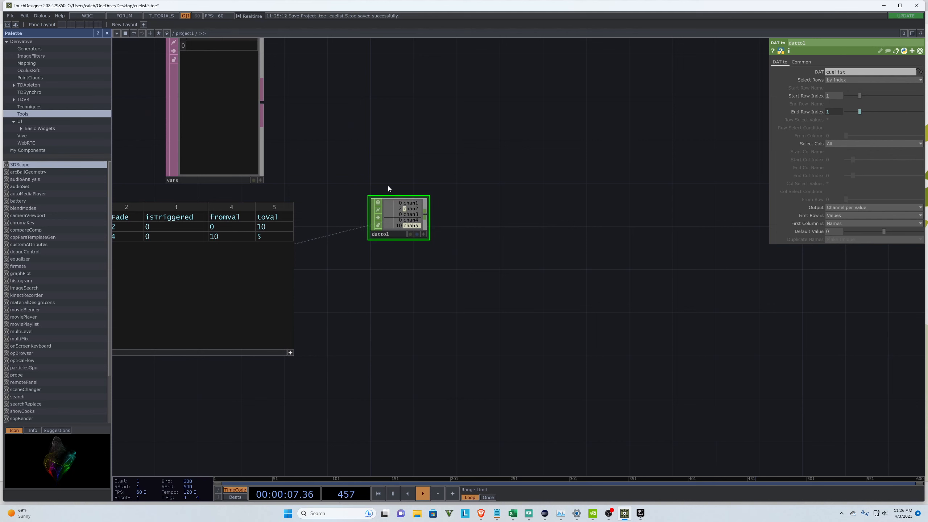
pyautogui.rightClick(424, 214)
pyautogui.write('ren')
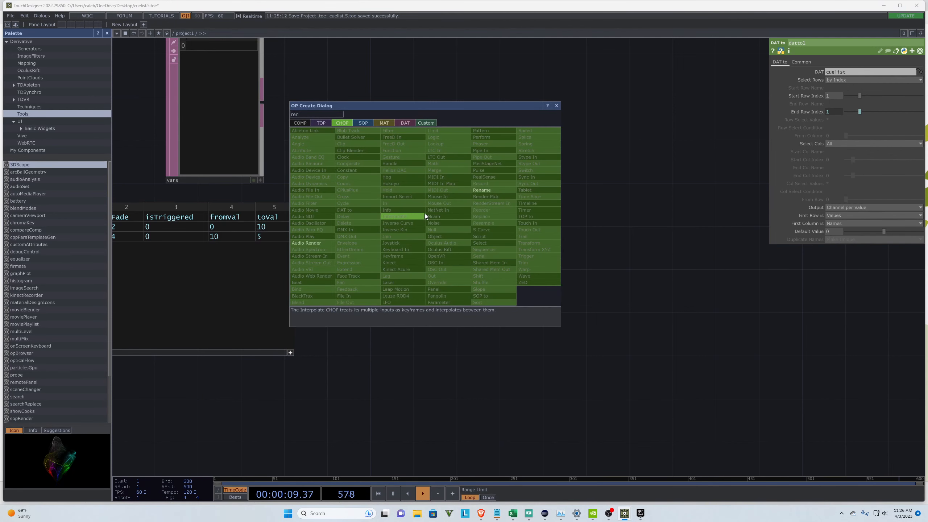
pyautogui.click(485, 190)
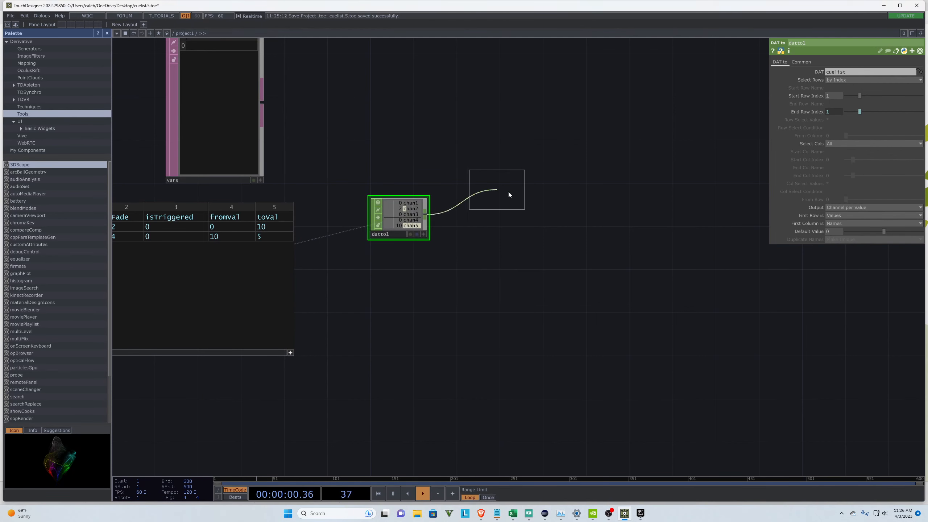
pyautogui.click(591, 215)
pyautogui.scroll(-2, 252, 194)
# Step: Create an Annotate COMP, position it around the Rename CHOP, and enlarge it into a wide work area
pyautogui.press('Tab')
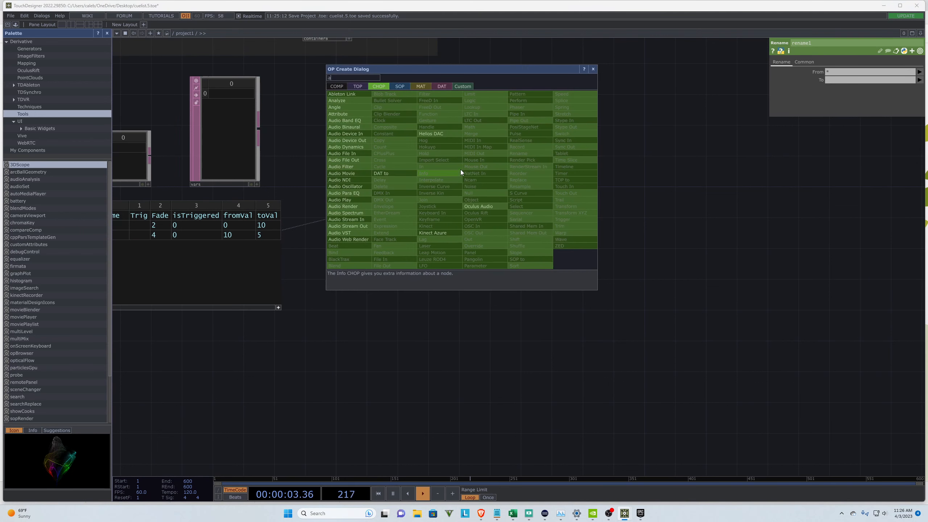
pyautogui.click(336, 86)
pyautogui.write('a')
pyautogui.click(431, 126)
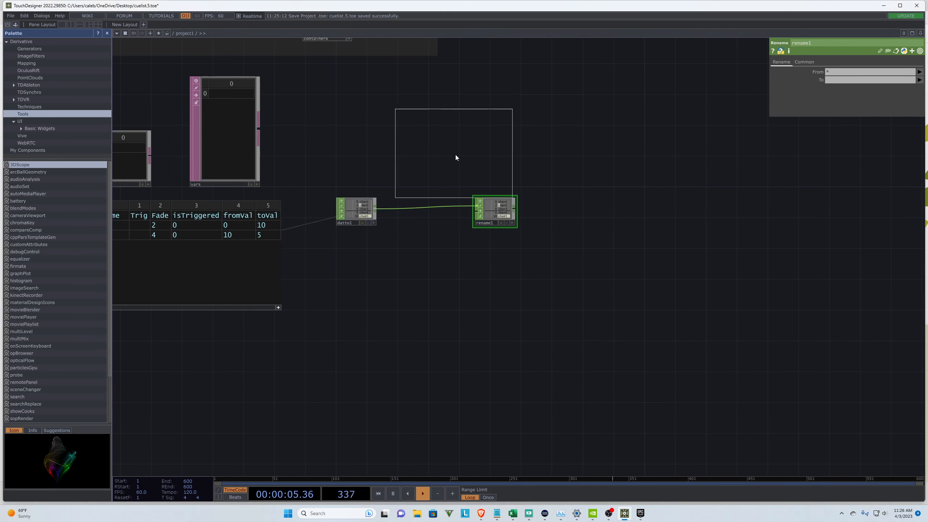
pyautogui.click(463, 133)
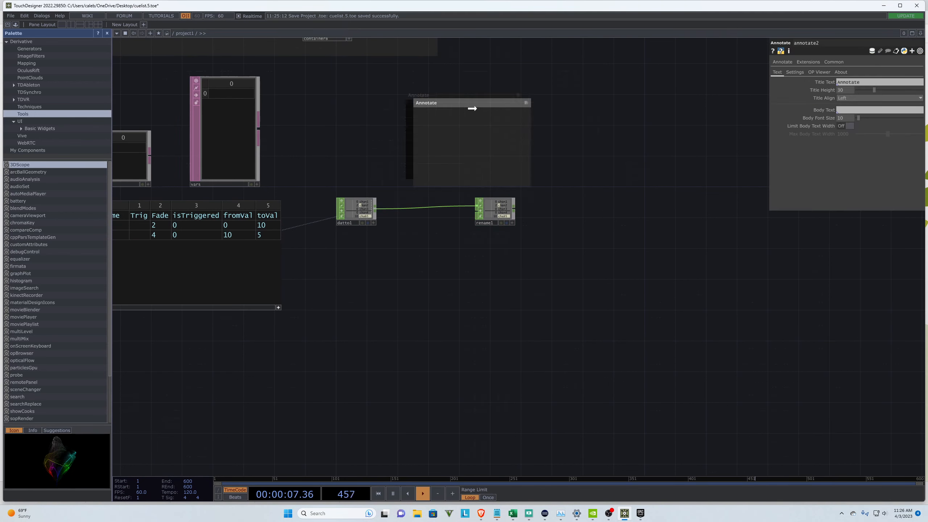
pyautogui.moveTo(472, 97)
pyautogui.mouseDown()
pyautogui.moveTo(520, 176)
pyautogui.moveTo(510, 175)
pyautogui.mouseUp()
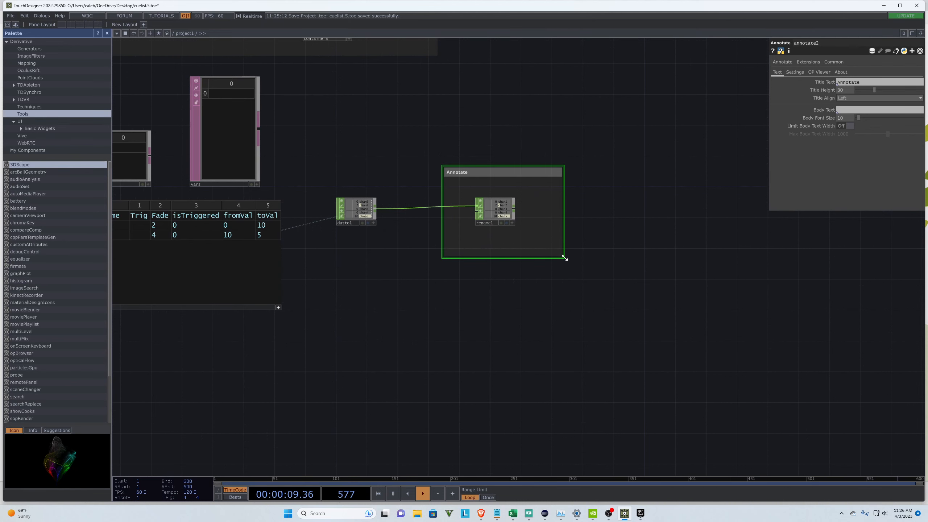
pyautogui.moveTo(565, 259)
pyautogui.mouseDown()
pyautogui.moveTo(920, 367)
pyautogui.moveTo(918, 355)
pyautogui.mouseUp()
pyautogui.scroll(-5, 369, 303)
pyautogui.scroll(5, 446, 286)
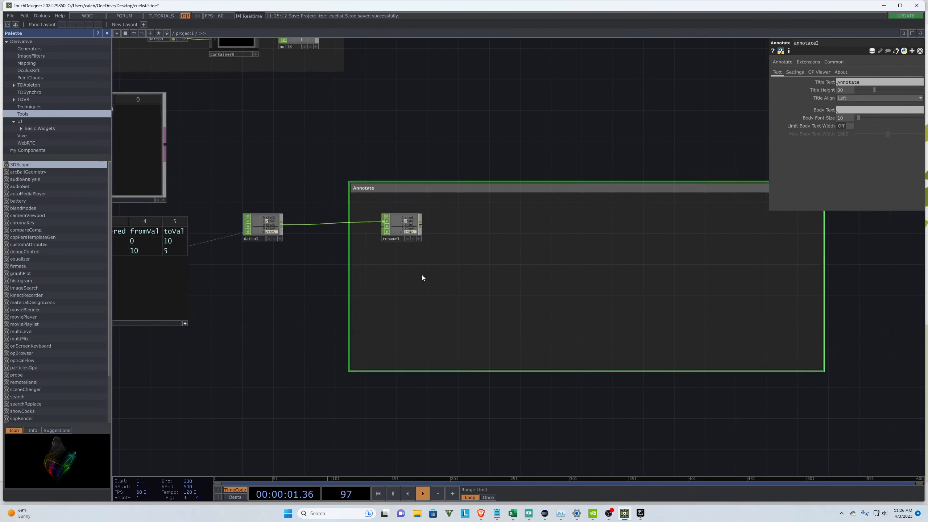
pyautogui.moveTo(825, 370); pyautogui.dragTo(886, 393)
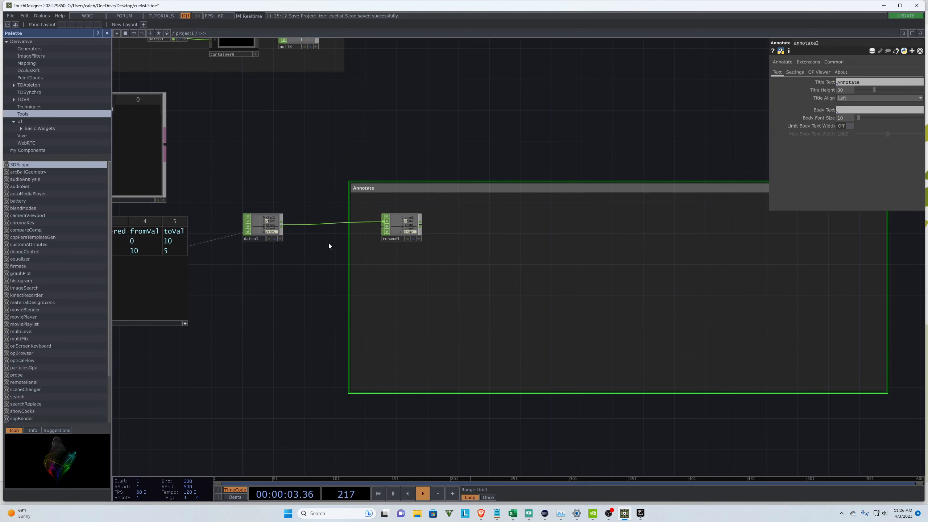
# Step: Shift rename1 farther right inside the annotation and place an In CHOP between it and datto1
pyautogui.scroll(2, 330, 245)
pyautogui.moveTo(428, 241); pyautogui.dragTo(536, 241)
pyautogui.press('Tab')
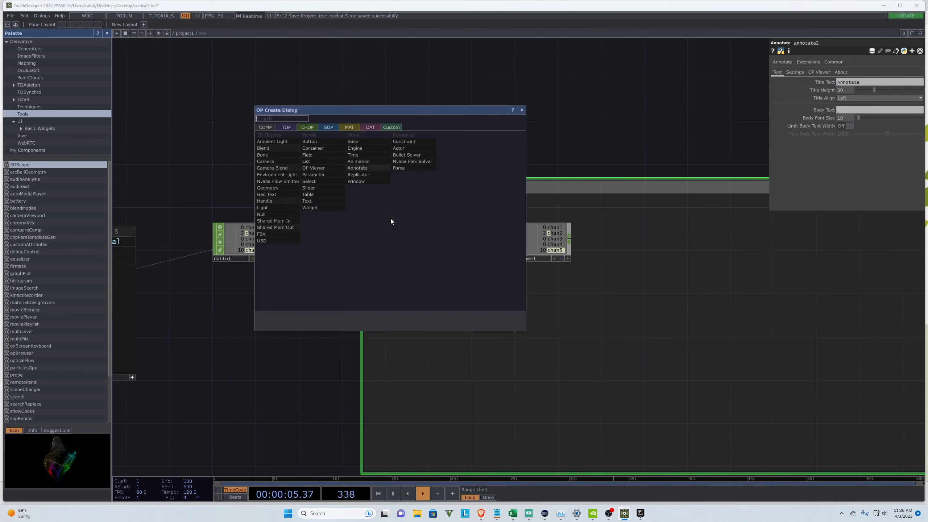
pyautogui.click(308, 126)
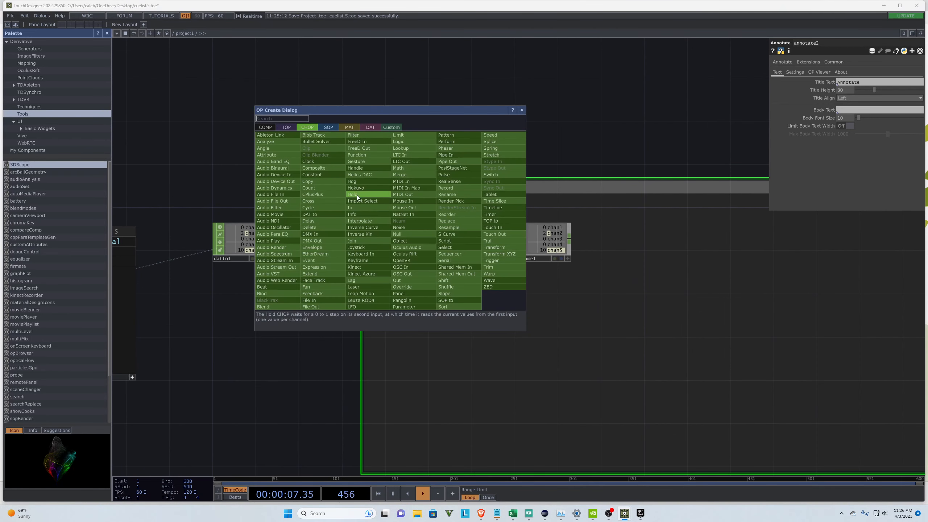
pyautogui.write('in')
pyautogui.click(350, 208)
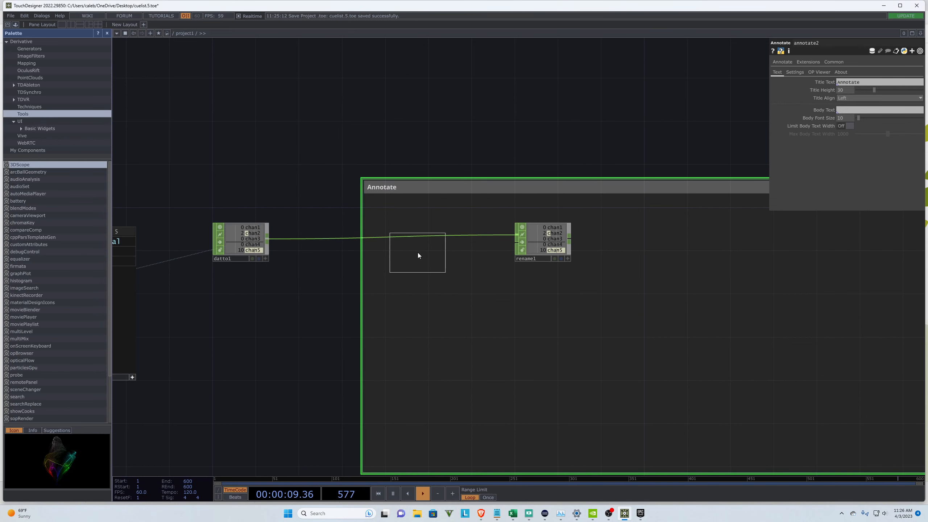
pyautogui.click(418, 253)
# Step: Wire datto1 into the new In CHOP and rename the In CHOP to dat_row
pyautogui.click(268, 239)
pyautogui.click(384, 252)
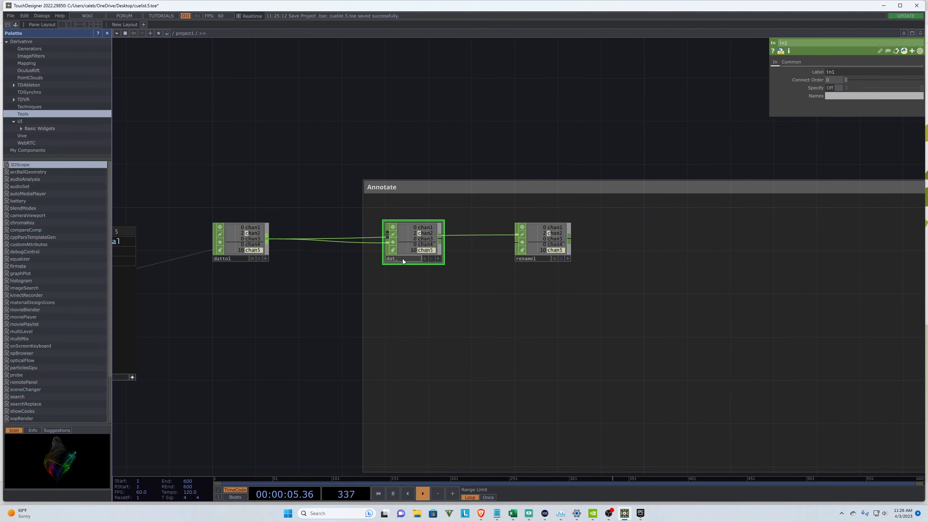
pyautogui.press('Return')
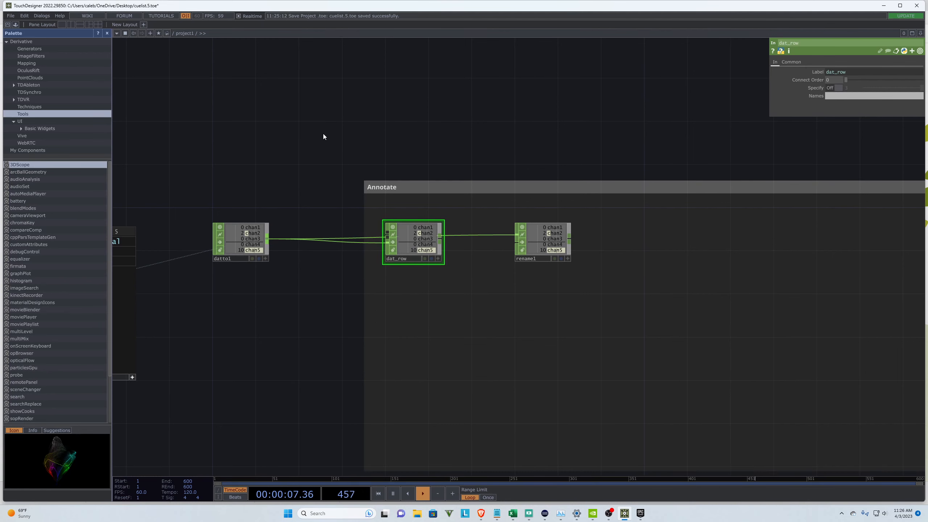
# Step: Move dat_row toward the annotation's upper-left corner and move rename1 out of the annotation to below datto1
pyautogui.scroll(3, 325, 133)
pyautogui.scroll(-2, 399, 153)
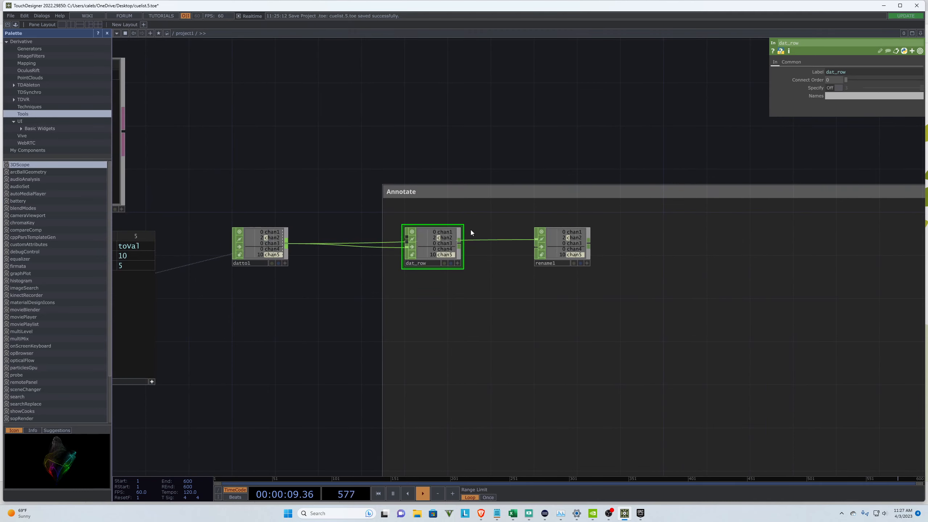
pyautogui.moveTo(461, 244); pyautogui.dragTo(431, 235)
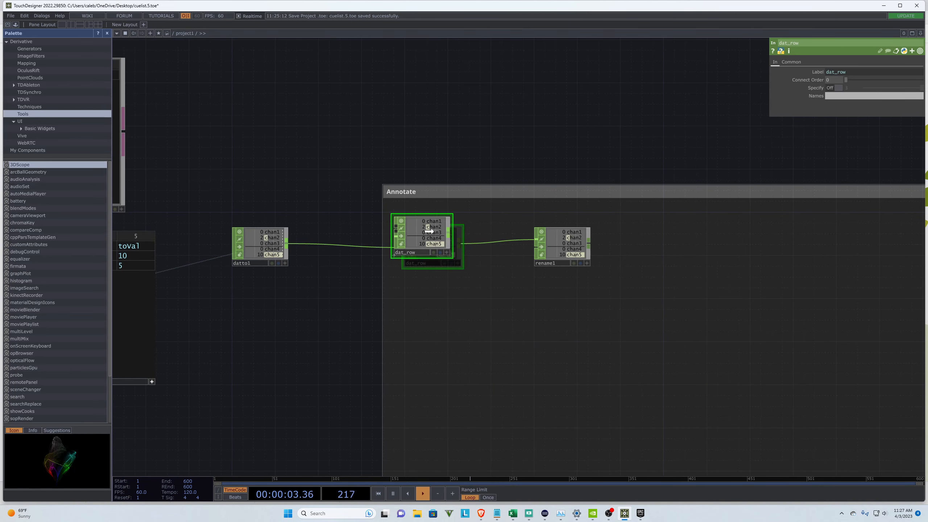
pyautogui.moveTo(559, 245); pyautogui.dragTo(193, 320)
pyautogui.scroll(-2, 596, 162)
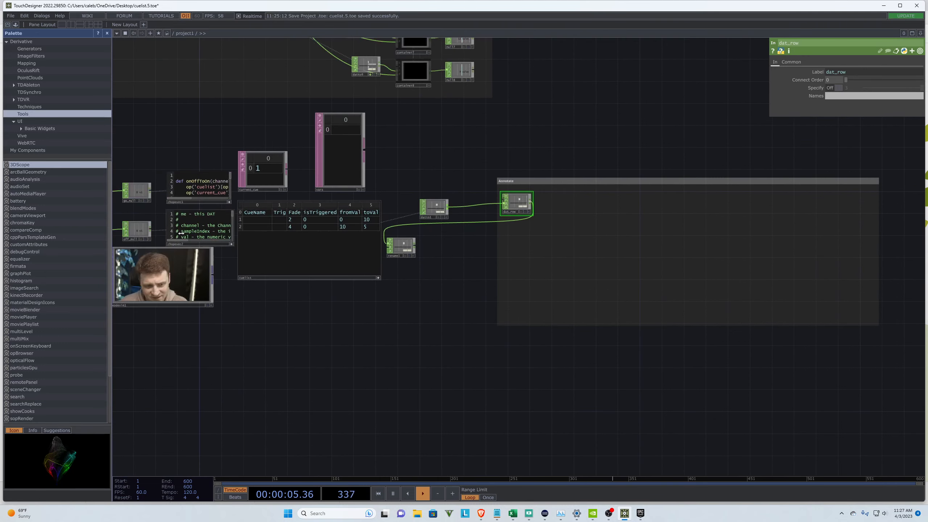
pyautogui.scroll(1, 417, 199)
pyautogui.scroll(2, 375, 202)
pyautogui.scroll(1, 207, 200)
pyautogui.scroll(2, 206, 200)
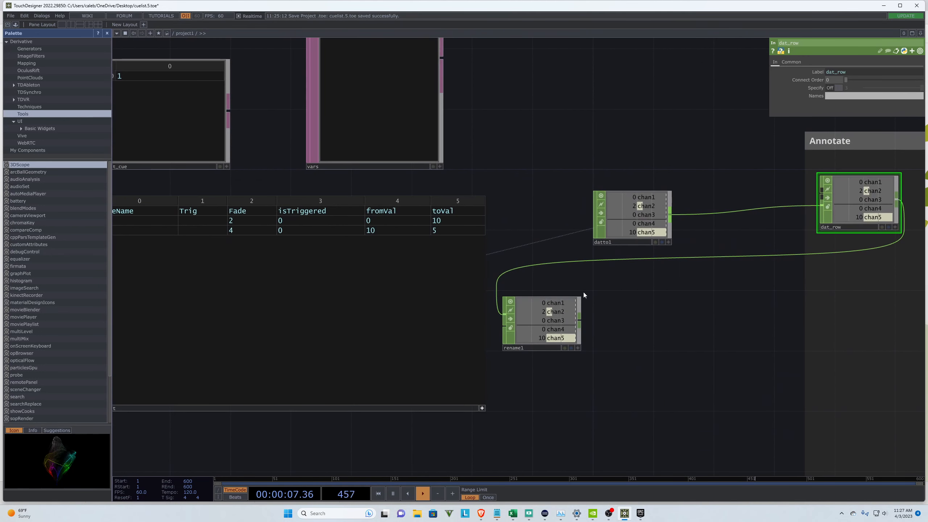
pyautogui.scroll(-3, 733, 308)
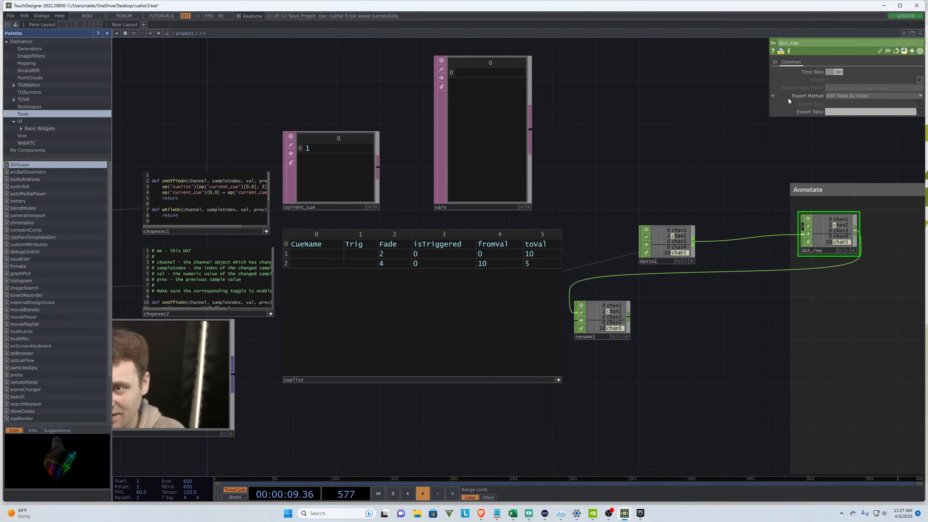
# Step: Set rename1 to rename its channels to trig, fade, isTriggered, fromVal and toVal
pyautogui.scroll(2, 600, 340)
pyautogui.click(601, 315)
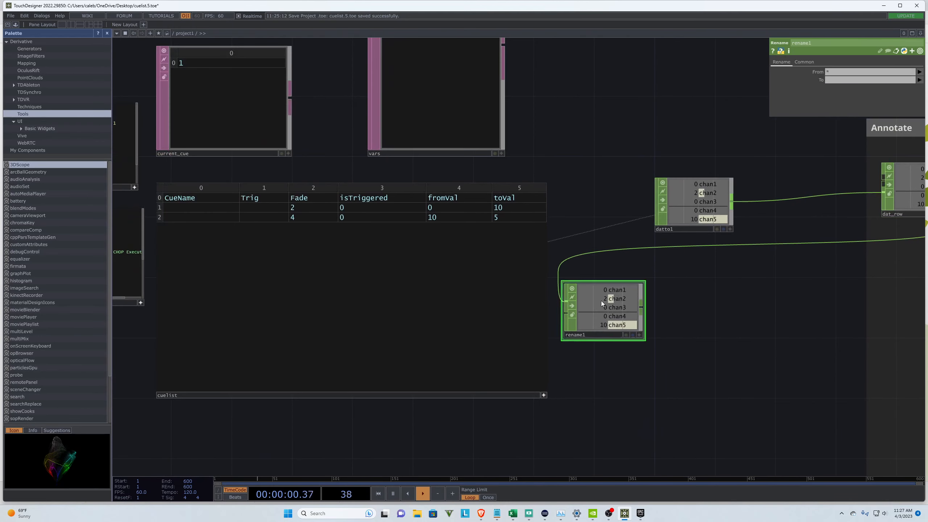
pyautogui.click(841, 80)
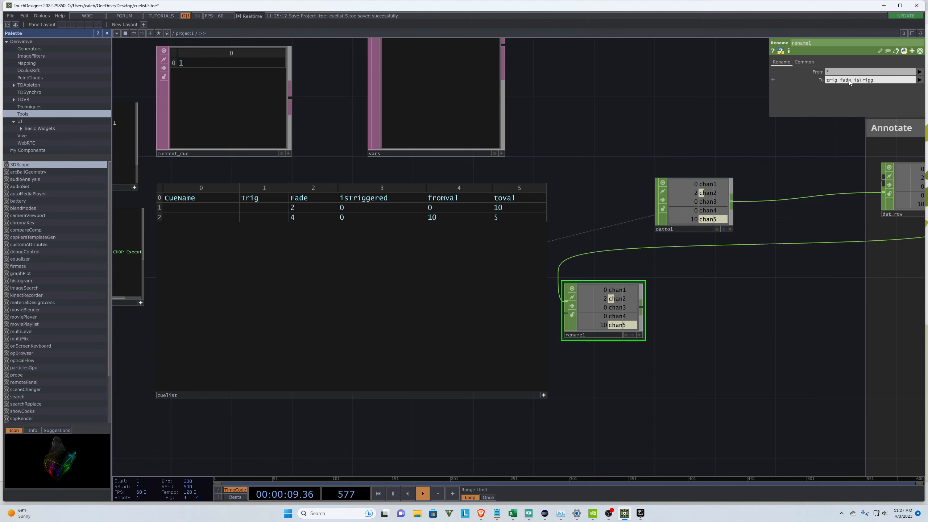
pyautogui.write('ered fromVal toVal')
pyautogui.press('Return')
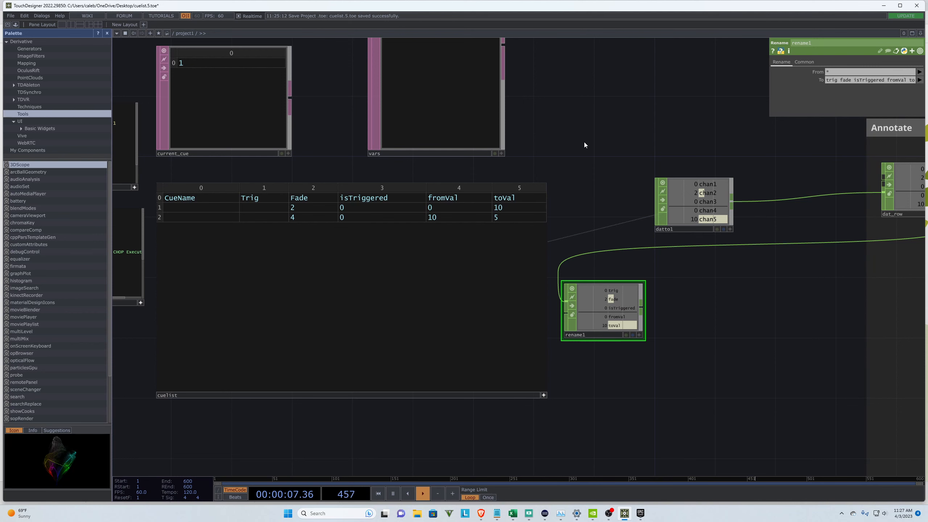
# Step: Move rename1 back into the annotation, directly beside dat_row
pyautogui.scroll(-5, 577, 129)
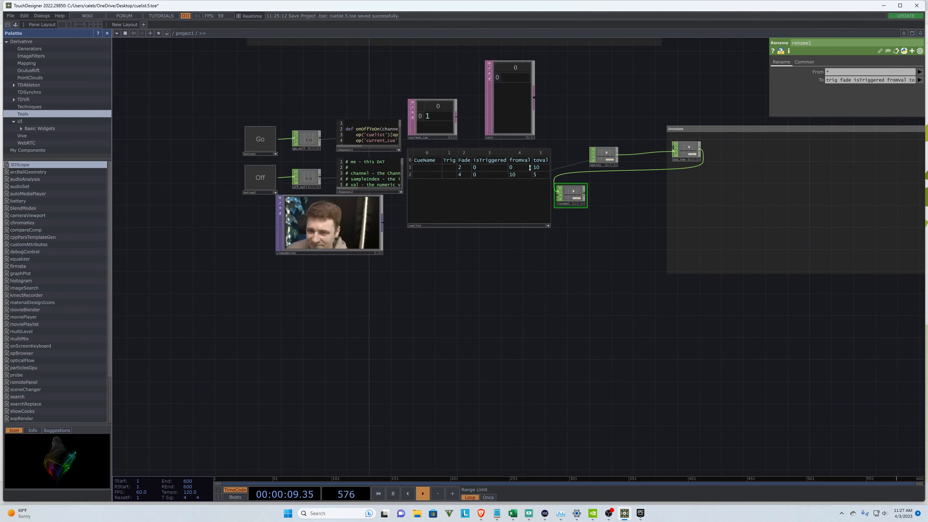
pyautogui.scroll(5, 643, 131)
pyautogui.moveTo(433, 264)
pyautogui.mouseDown()
pyautogui.moveTo(488, 264)
pyautogui.moveTo(758, 176)
pyautogui.moveTo(747, 178)
pyautogui.mouseUp()
pyautogui.scroll(-4, 411, 154)
pyautogui.scroll(5, 724, 116)
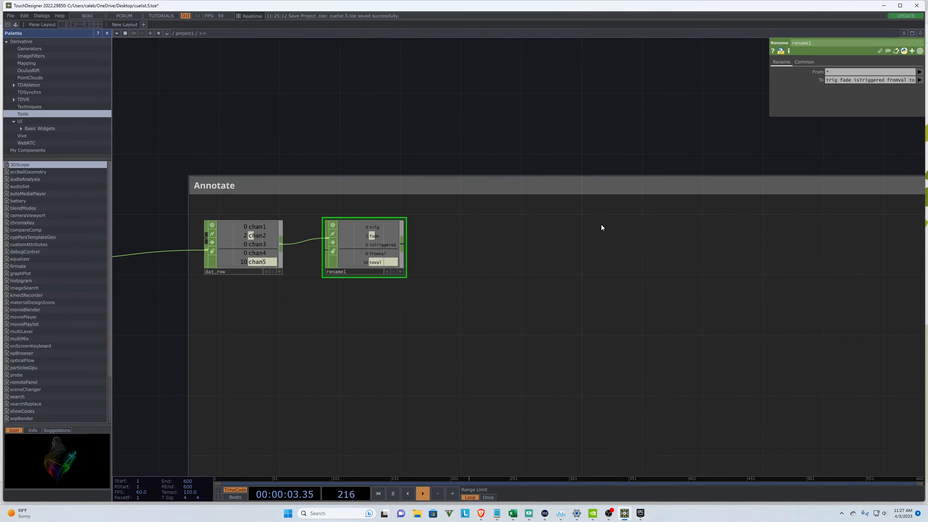
# Step: Add a Timer CHOP inside the annotation and position it in line with rename1, leaving a gap between them
pyautogui.press('Tab')
pyautogui.write('timer')
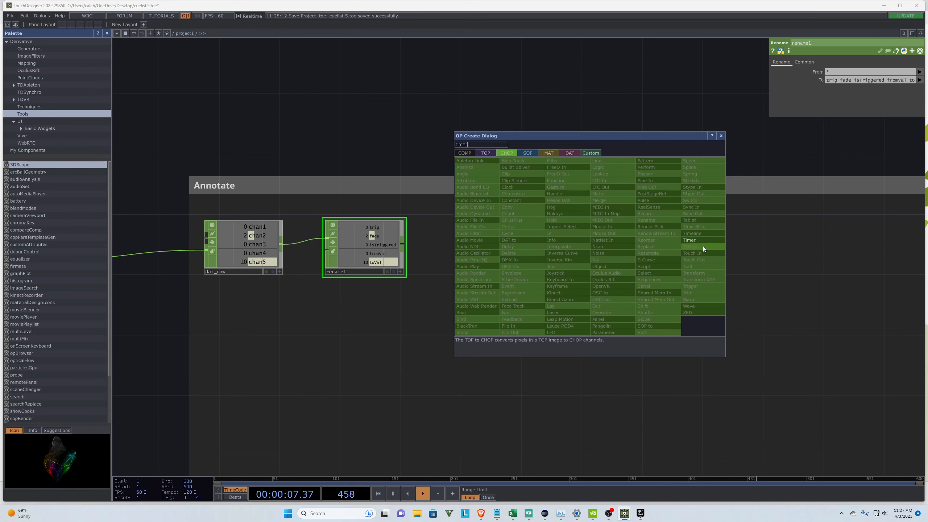
pyautogui.click(697, 240)
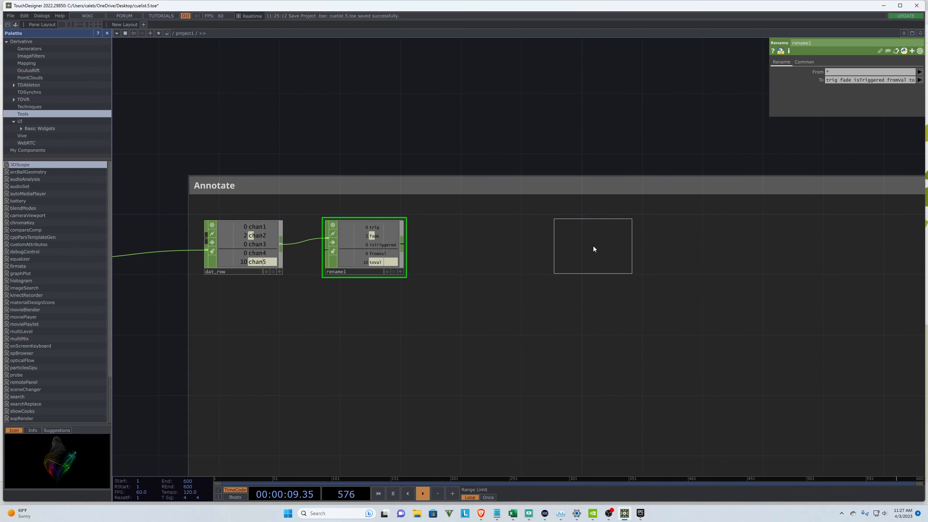
pyautogui.click(593, 246)
pyautogui.scroll(-3, 334, 228)
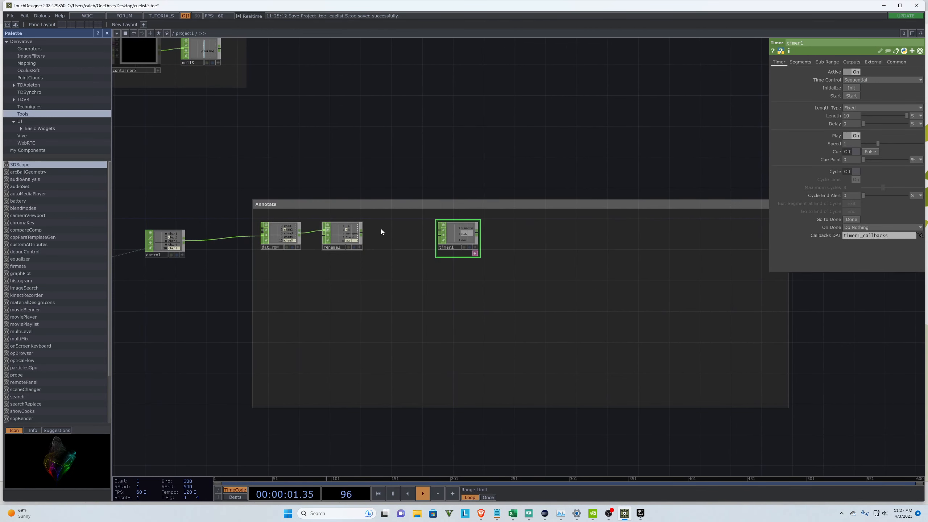
pyautogui.scroll(3, 393, 177)
pyautogui.scroll(-2, 322, 180)
pyautogui.scroll(2, 434, 242)
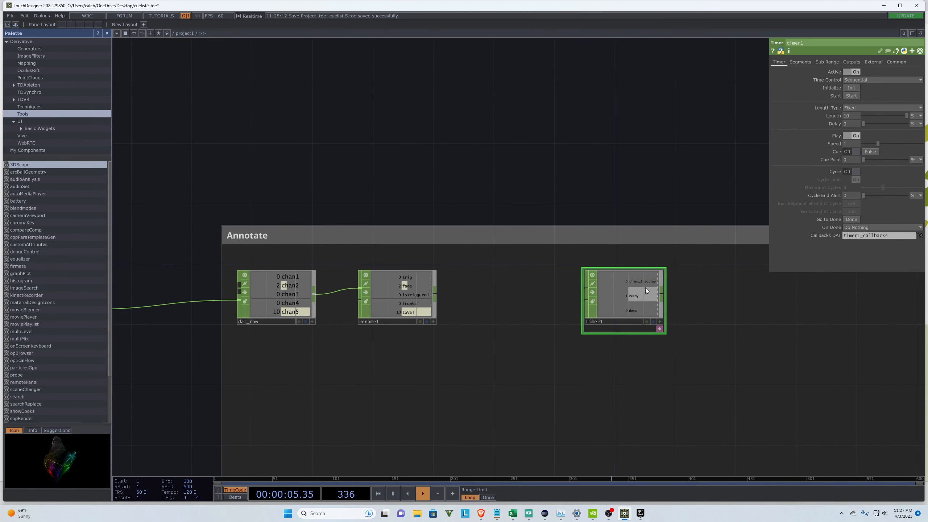
pyautogui.moveTo(629, 292); pyautogui.dragTo(613, 292)
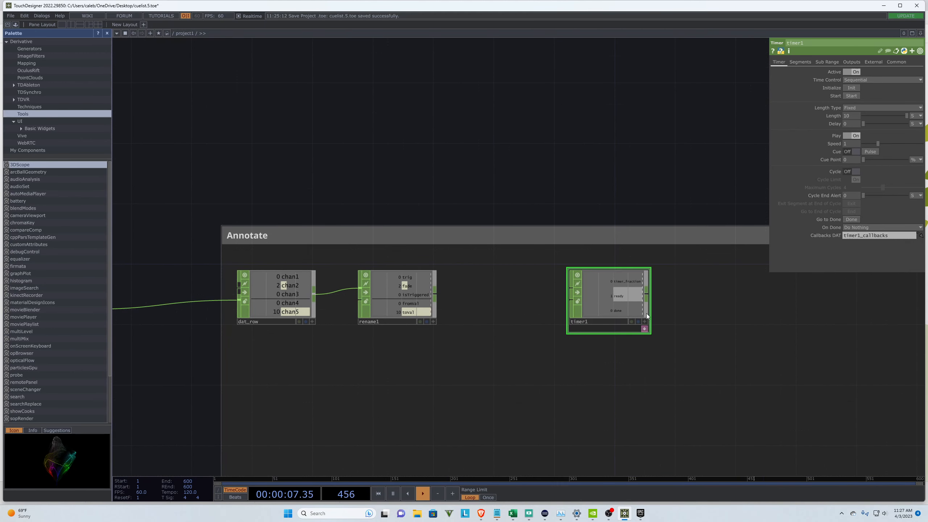
# Step: Start timer1 to watch its timer_fraction and done channels, then initialize it again
pyautogui.click(852, 95)
pyautogui.scroll(3, 651, 285)
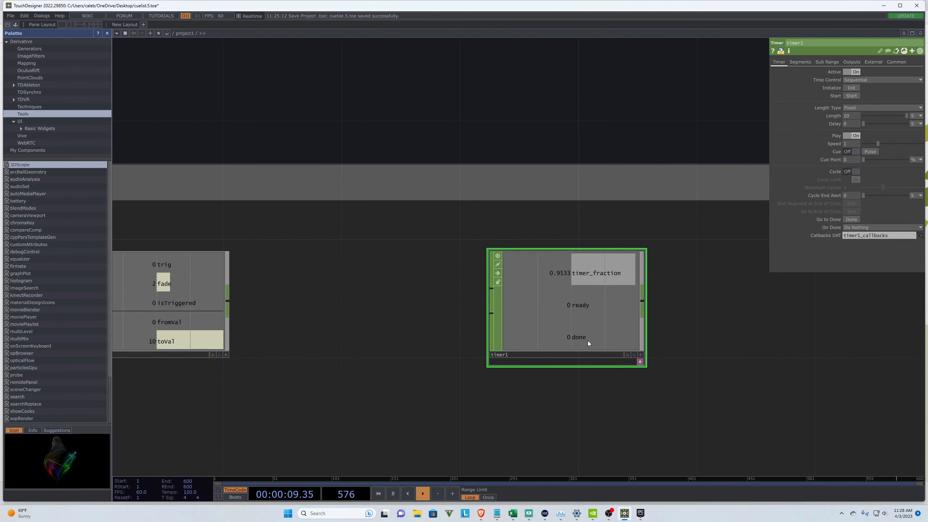
pyautogui.click(852, 88)
pyautogui.scroll(-3, 784, 346)
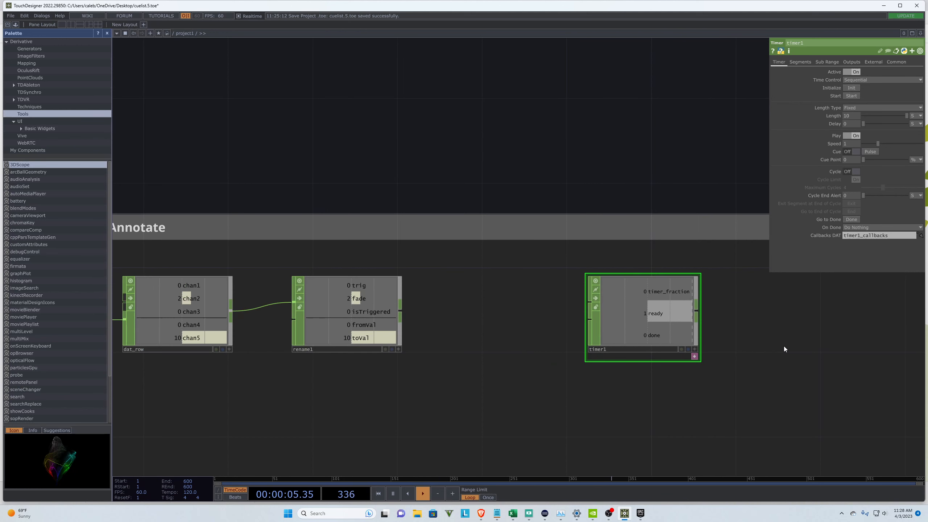
# Step: Shift timer1 slightly closer to rename1
pyautogui.scroll(1, 767, 348)
pyautogui.scroll(-1, 679, 325)
pyautogui.moveTo(679, 325); pyautogui.dragTo(649, 324)
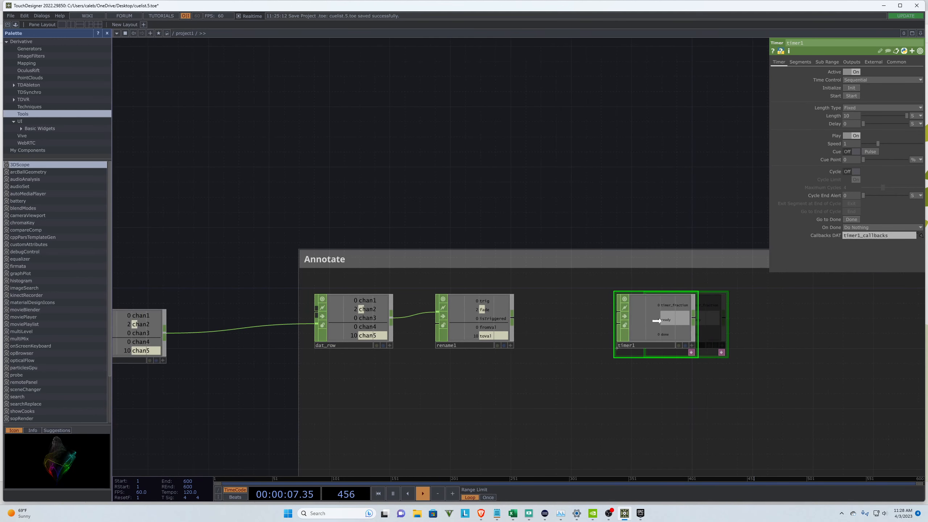
# Step: Activate rename1's viewer and link its isTriggered channel to timer1's Start parameter as a CHOP reference
pyautogui.scroll(2, 481, 323)
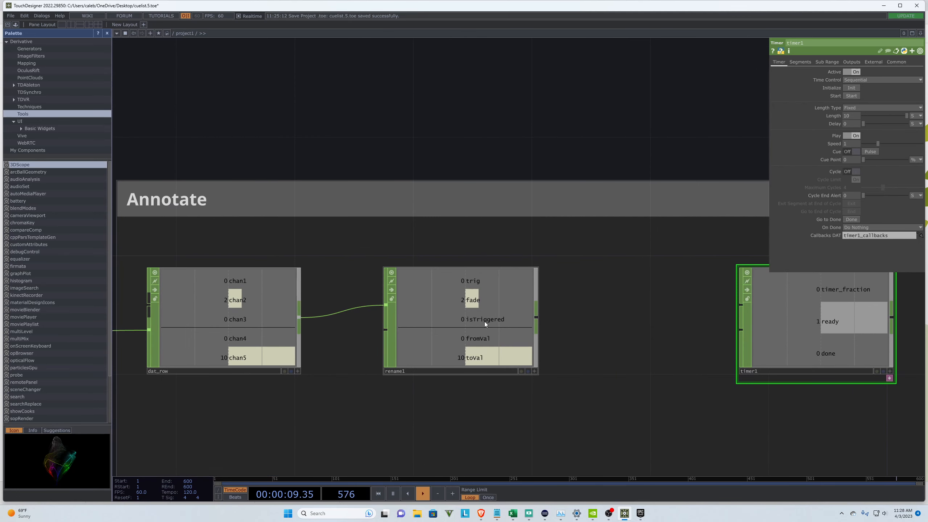
pyautogui.click(525, 372)
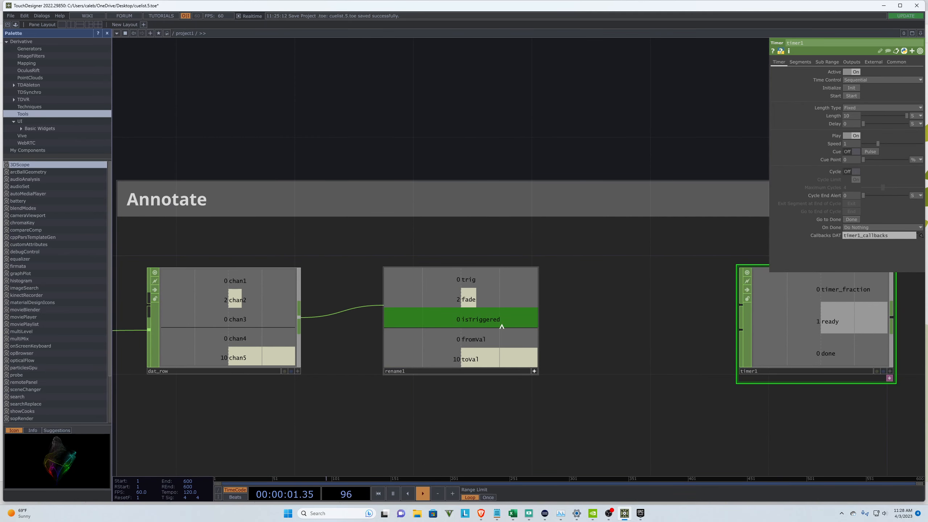
pyautogui.scroll(-2, 356, 317)
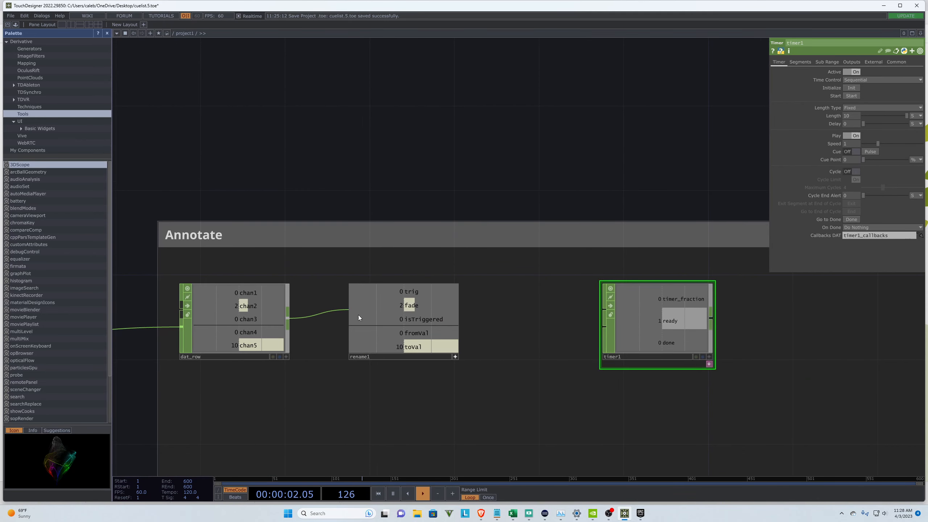
pyautogui.click(851, 97)
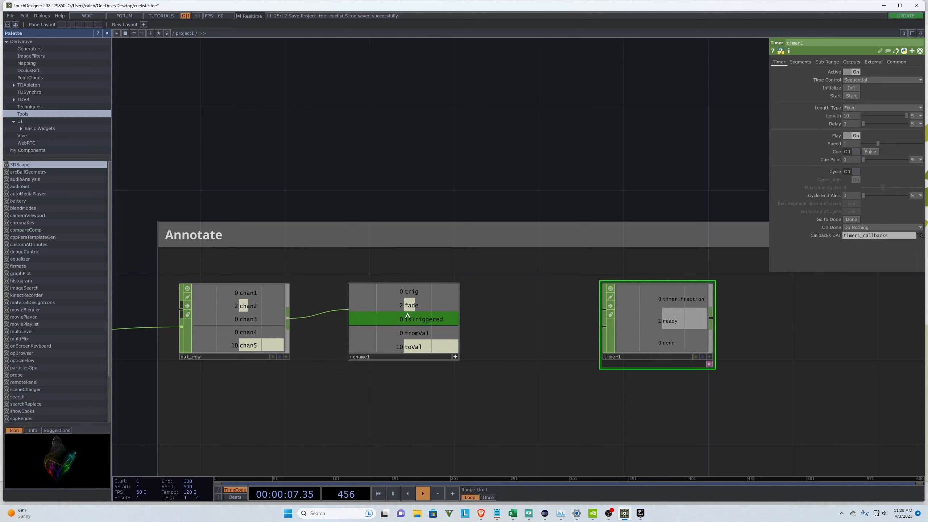
pyautogui.moveTo(407, 315); pyautogui.dragTo(863, 95)
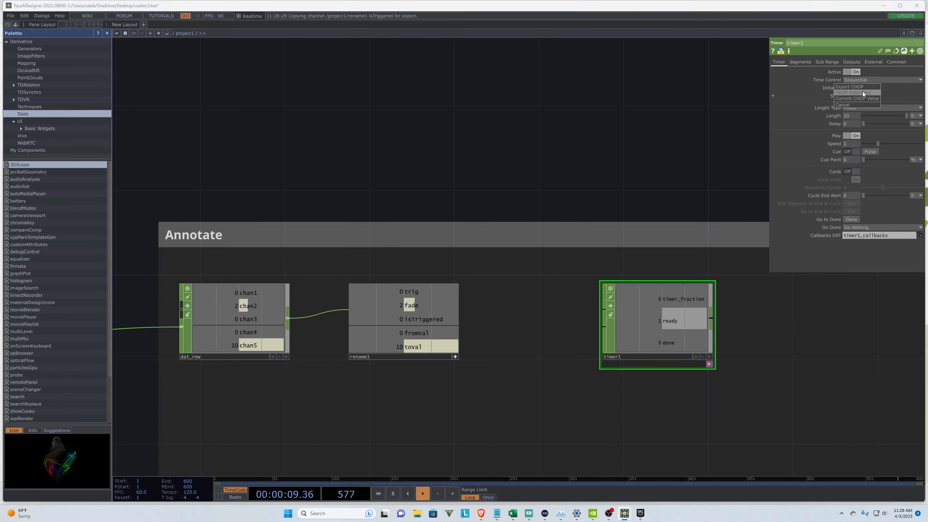
pyautogui.click(850, 87)
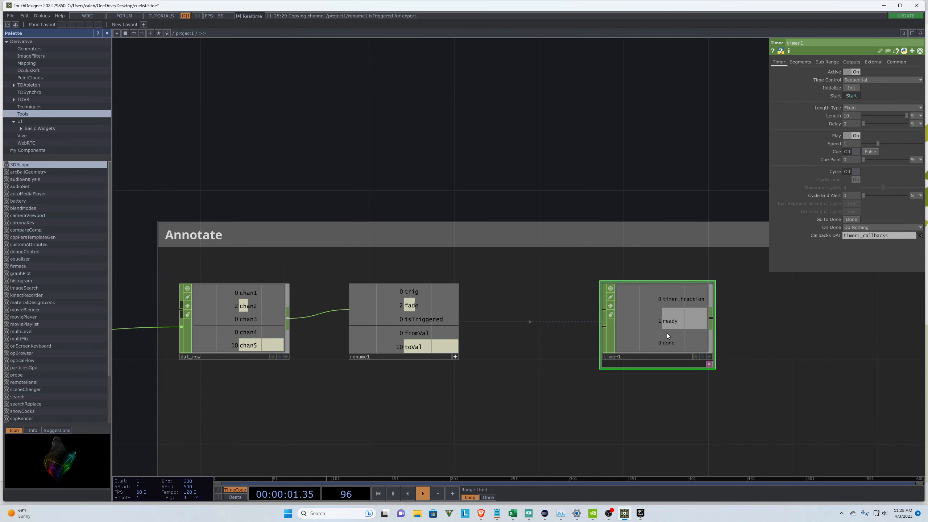
# Step: Try duplicating timer1 below the original, save the project, and undo the duplication
pyautogui.hotkey('ctrl', 'c')
pyautogui.hotkey('ctrl', 'v')
pyautogui.scroll(-3, 609, 236)
pyautogui.hotkey('ctrl', 's')
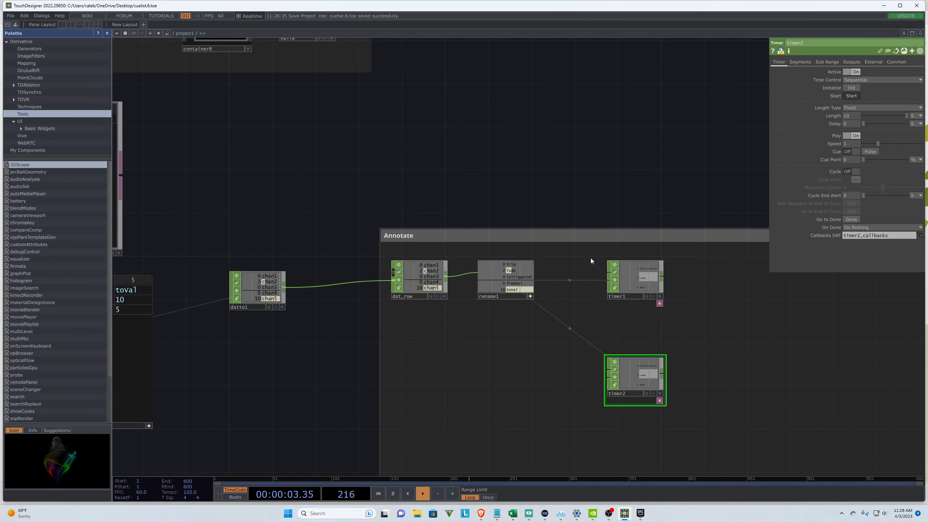
pyautogui.hotkey('ctrl', 'z')
# Step: Try duplicating rename1 together with timer1, then undo the paste and the CHOP reference on timer1's Start parameter
pyautogui.moveTo(694, 325); pyautogui.dragTo(472, 255)
pyautogui.hotkey('ctrl', 'c')
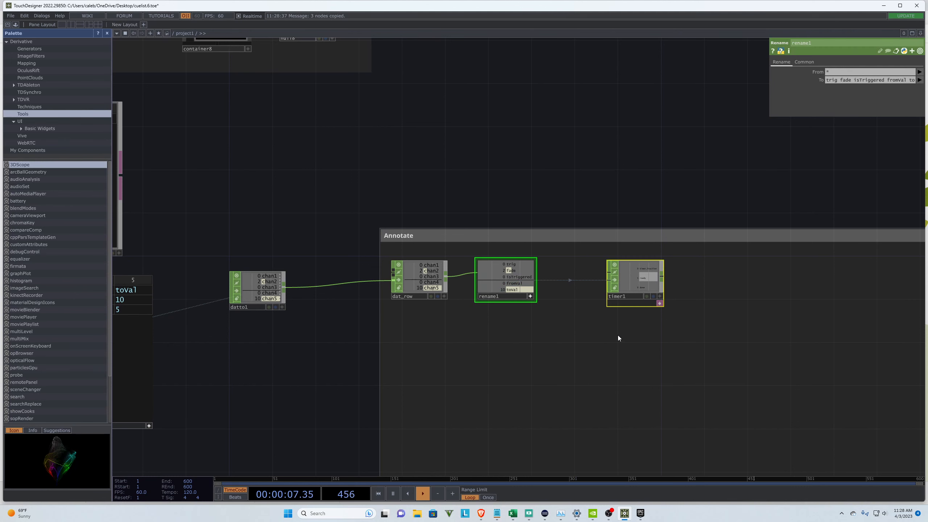
pyautogui.hotkey('ctrl', 'v')
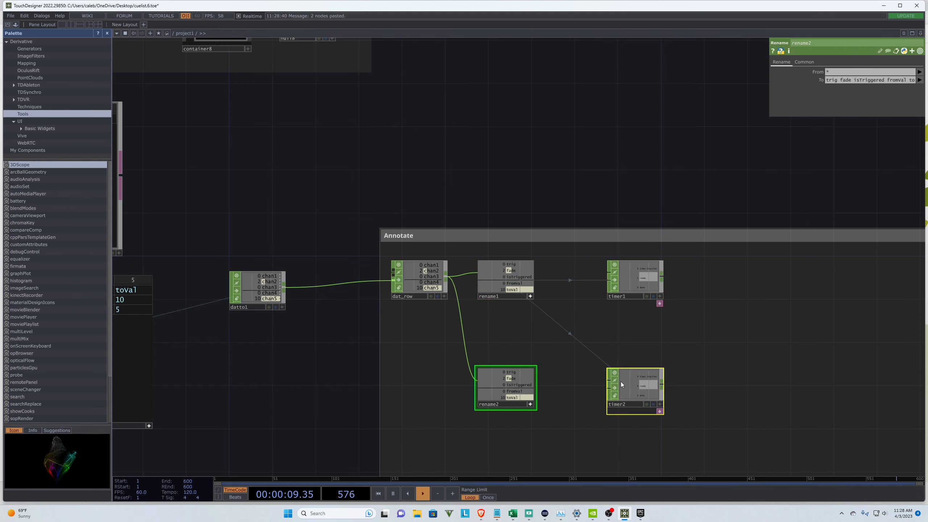
pyautogui.scroll(2, 621, 382)
pyautogui.click(649, 385)
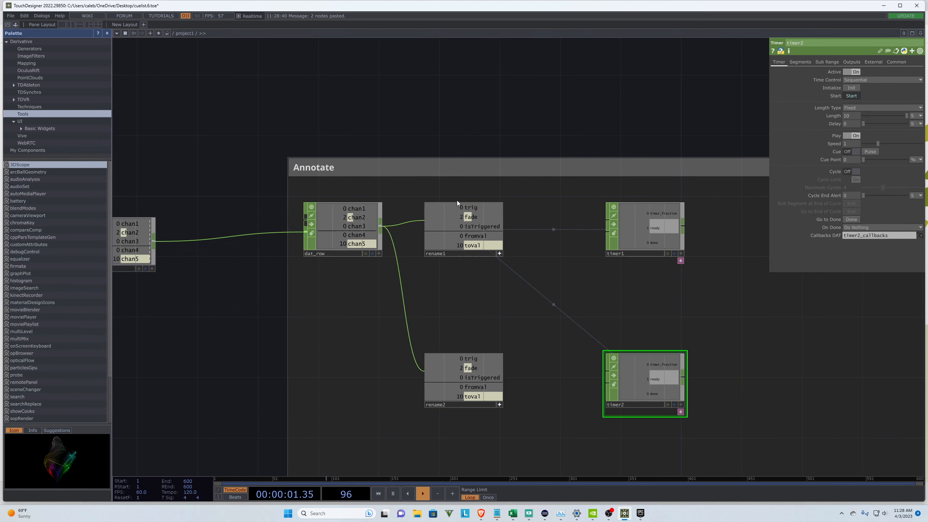
pyautogui.hotkey('ctrl', 'z')
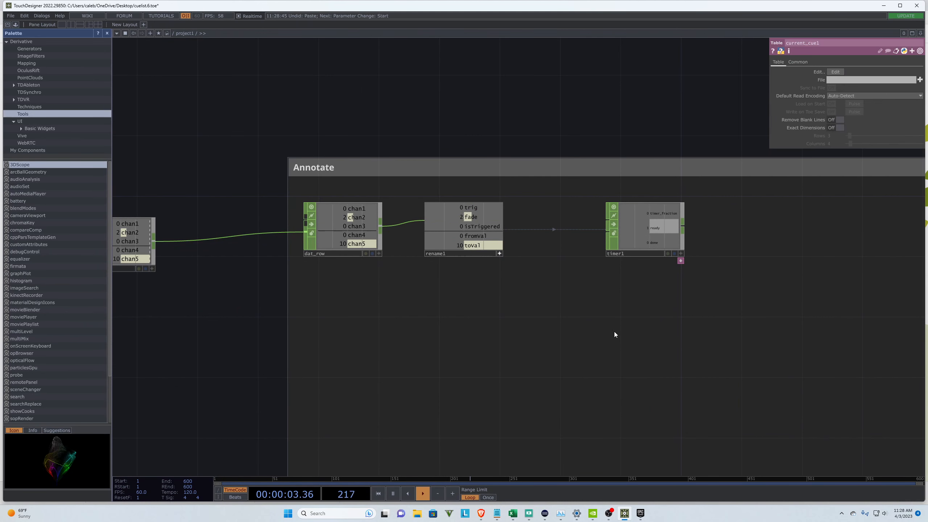
pyautogui.hotkey('ctrl', 'z')
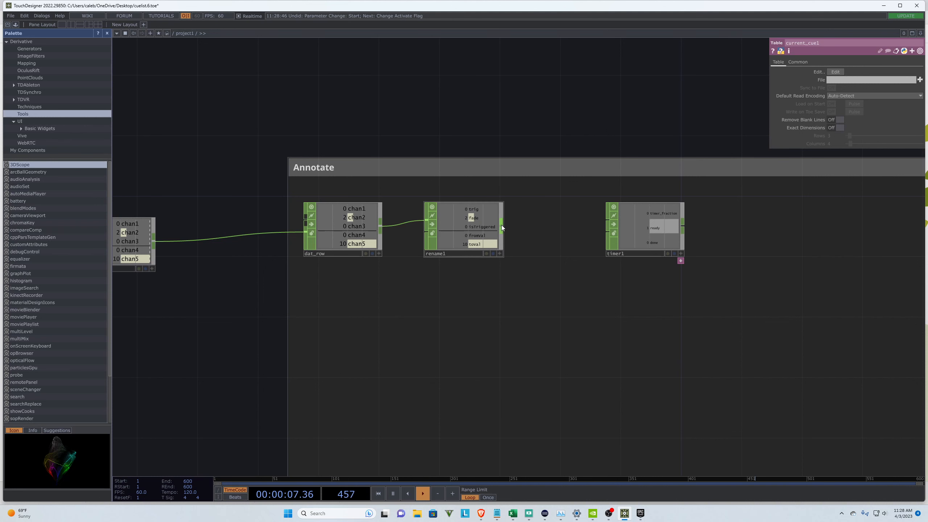
# Step: Add a Select CHOP fed by rename1 and move timer1 farther away to make room for it
pyautogui.rightClick(502, 225)
pyautogui.write('sele')
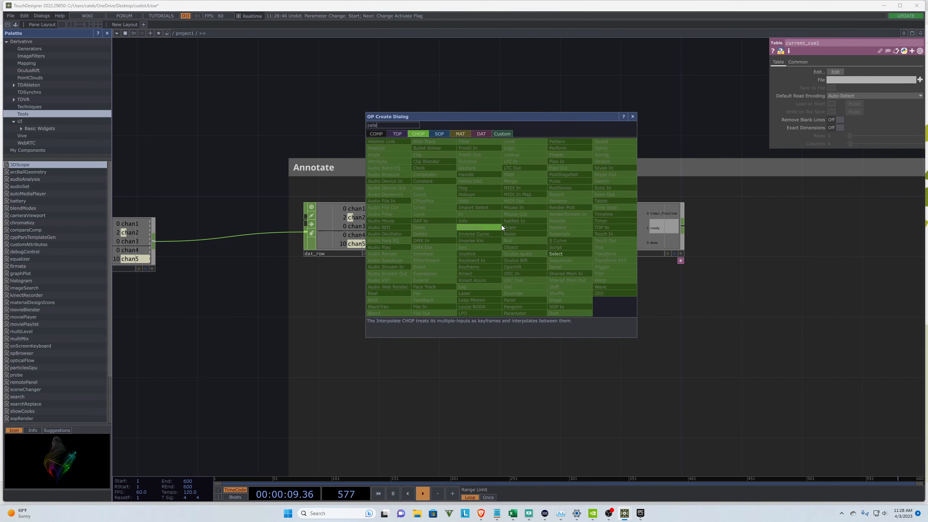
pyautogui.click(564, 252)
pyautogui.click(555, 227)
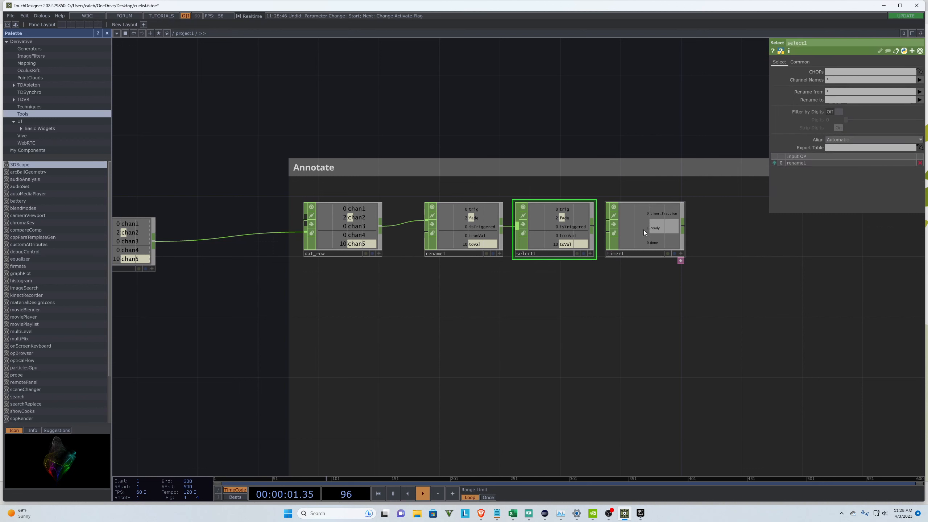
pyautogui.moveTo(644, 229); pyautogui.dragTo(704, 230)
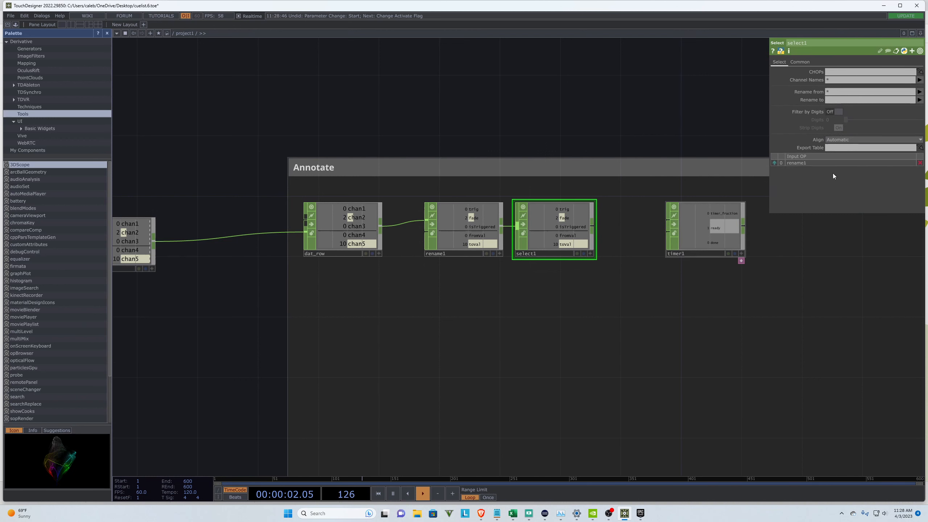
# Step: Limit select1 to the isTriggered channel and wire its output into timer1's second input
pyautogui.click(919, 80)
pyautogui.click(910, 108)
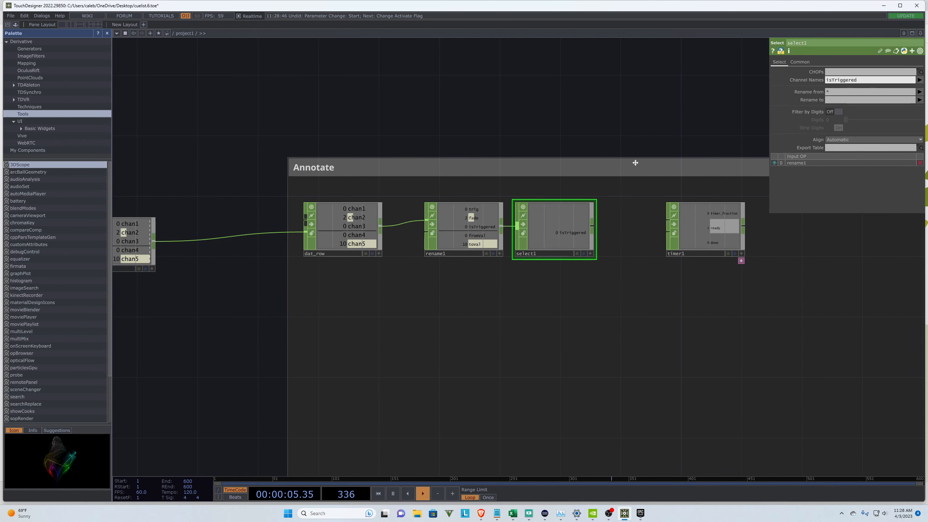
pyautogui.scroll(2, 635, 163)
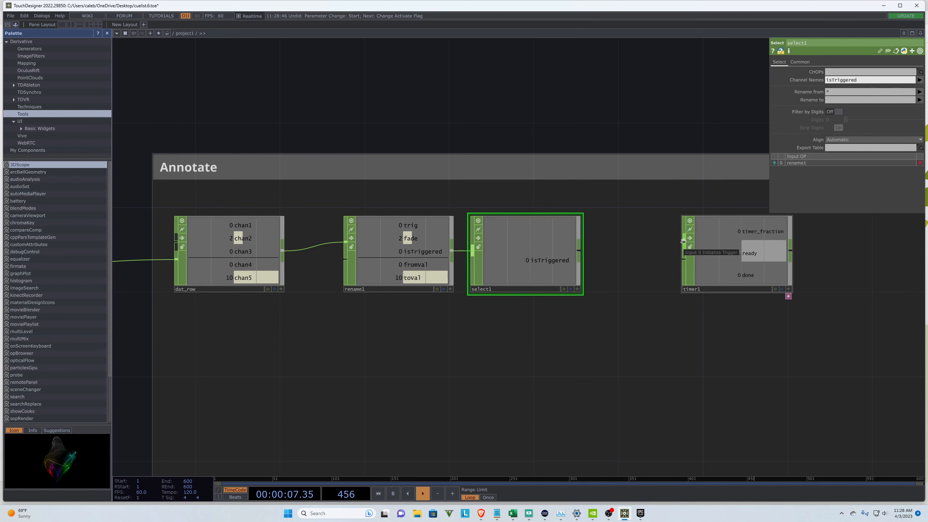
pyautogui.moveTo(579, 251); pyautogui.dragTo(683, 253)
pyautogui.scroll(-4, 582, 300)
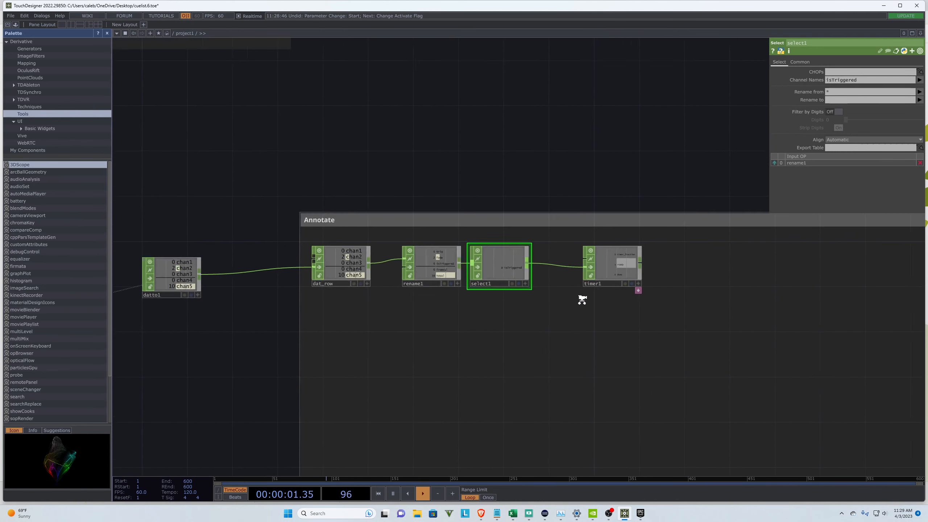
# Step: Duplicate rename1, select1 and timer1 together as a second chain below the originals, fed by dat_row
pyautogui.moveTo(649, 303); pyautogui.dragTo(405, 240, button='right')
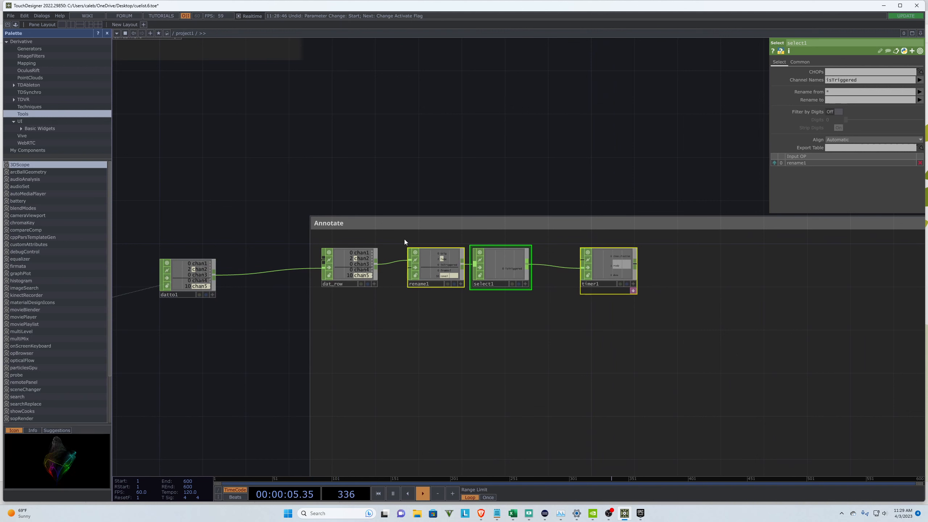
pyautogui.hotkey('ctrl', 'c')
pyautogui.hotkey('ctrl', 'v')
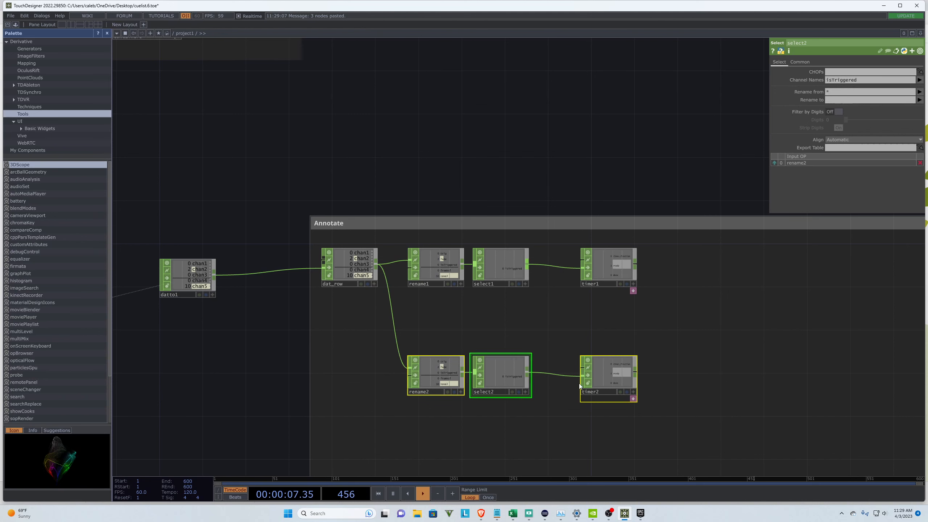
# Step: Undo the paste of the duplicated rename, select and timer operators, and select timer1
pyautogui.hotkey('ctrl', 'z')
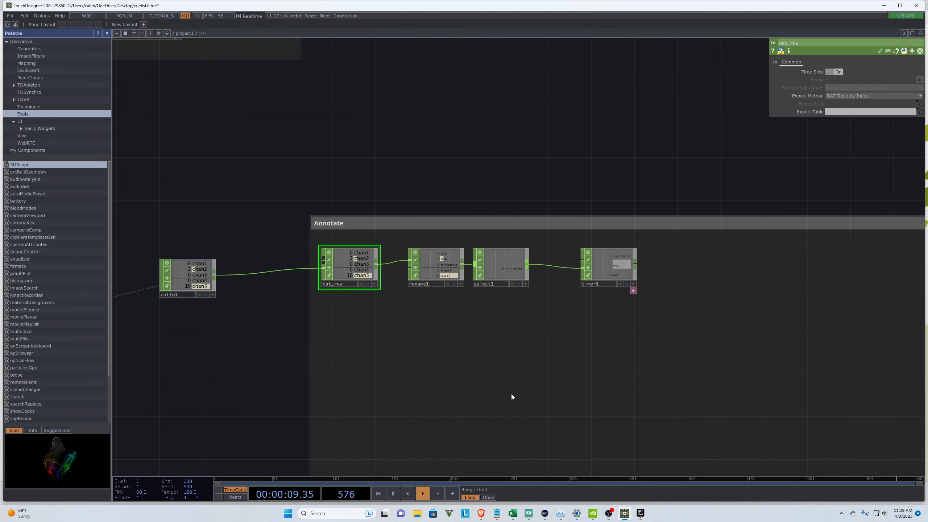
pyautogui.scroll(3, 520, 236)
pyautogui.scroll(-1, 475, 309)
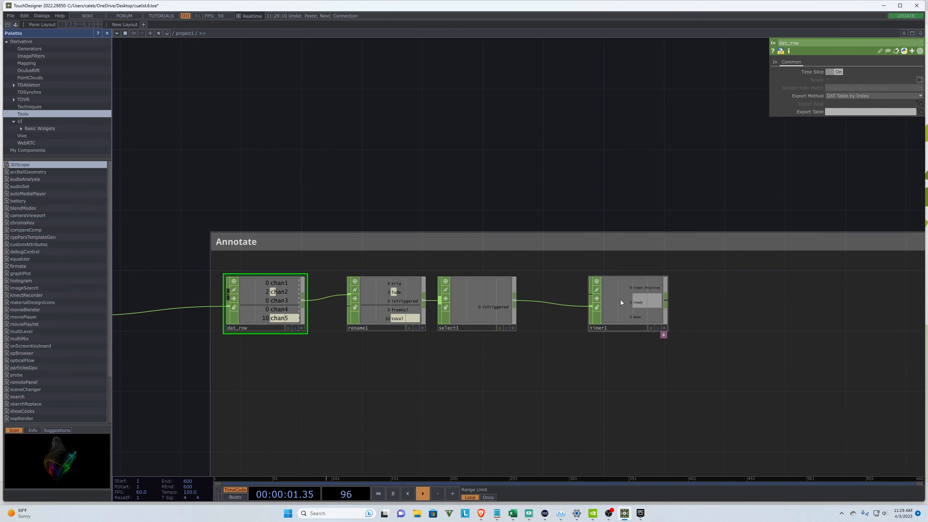
pyautogui.click(621, 301)
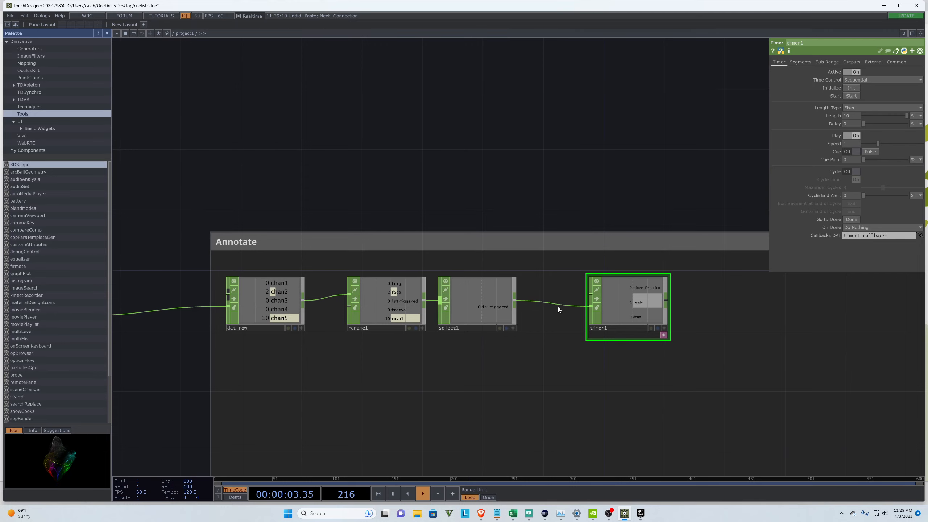
# Step: Add an In CHOP inside the annotation, directly below dat_row
pyautogui.scroll(-4, 733, 328)
pyautogui.scroll(-8, 769, 325)
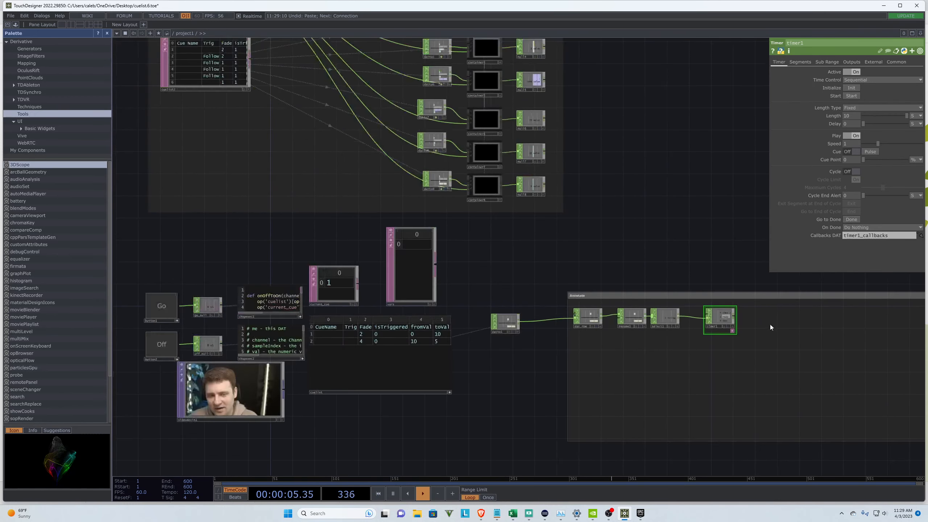
pyautogui.scroll(5, 605, 350)
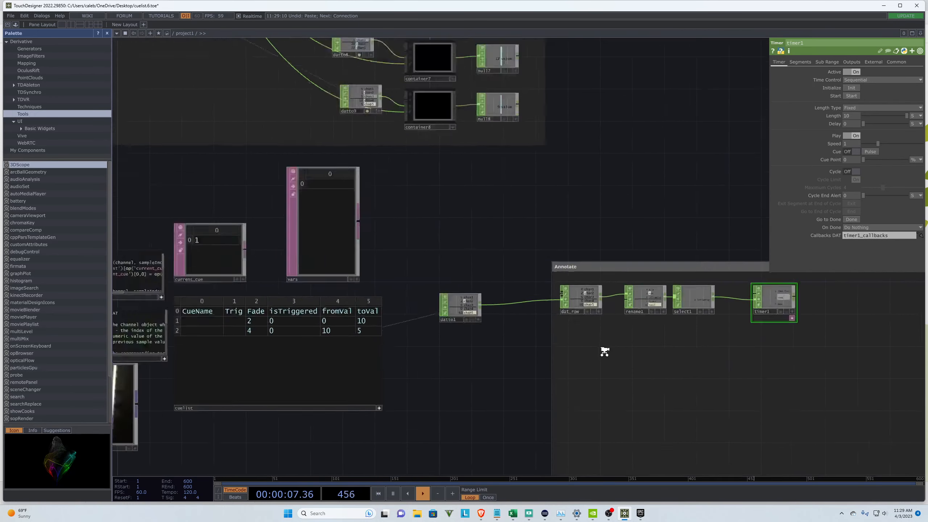
pyautogui.scroll(-3, 512, 349)
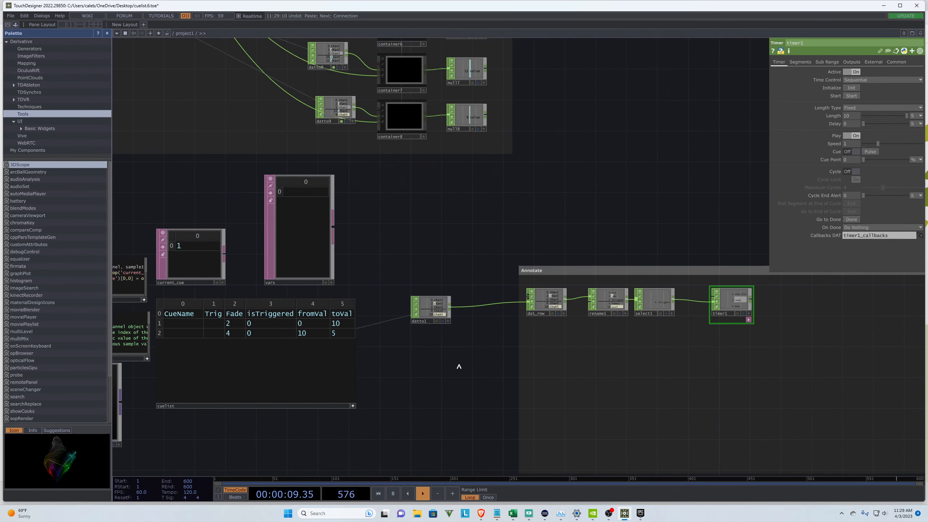
pyautogui.scroll(-5, 451, 368)
pyautogui.scroll(2, 216, 378)
pyautogui.scroll(4, 600, 331)
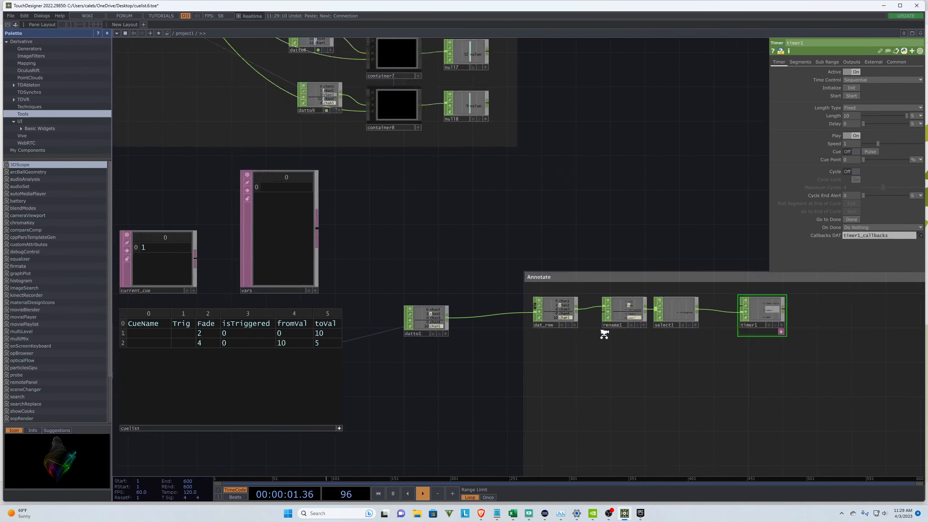
pyautogui.press('Tab')
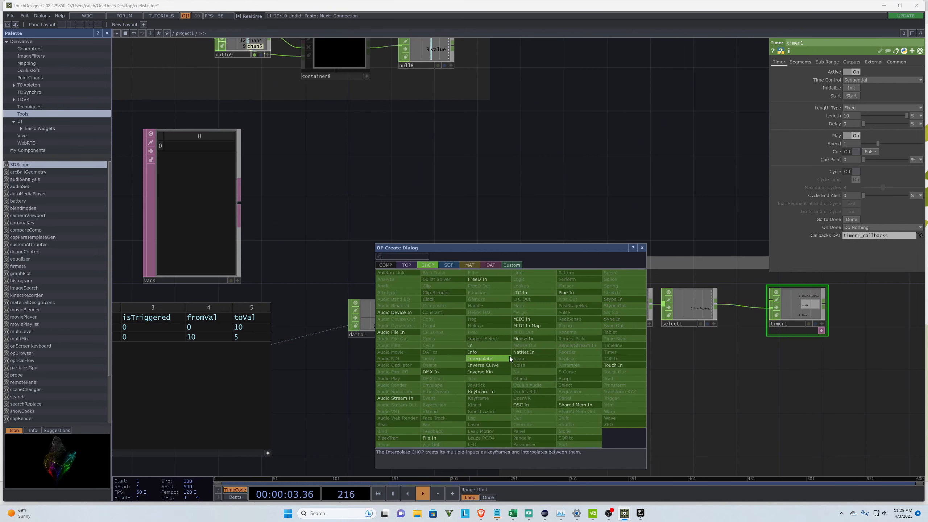
pyautogui.click(482, 346)
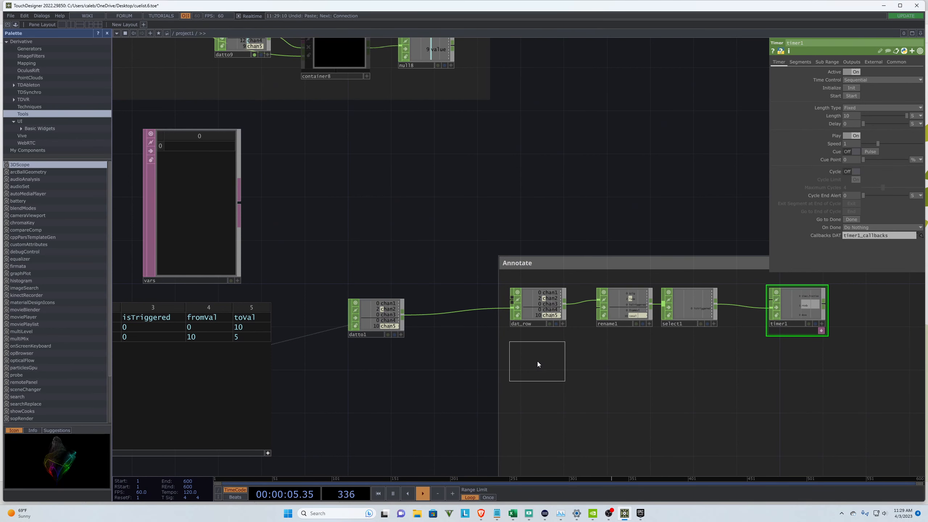
pyautogui.click(537, 361)
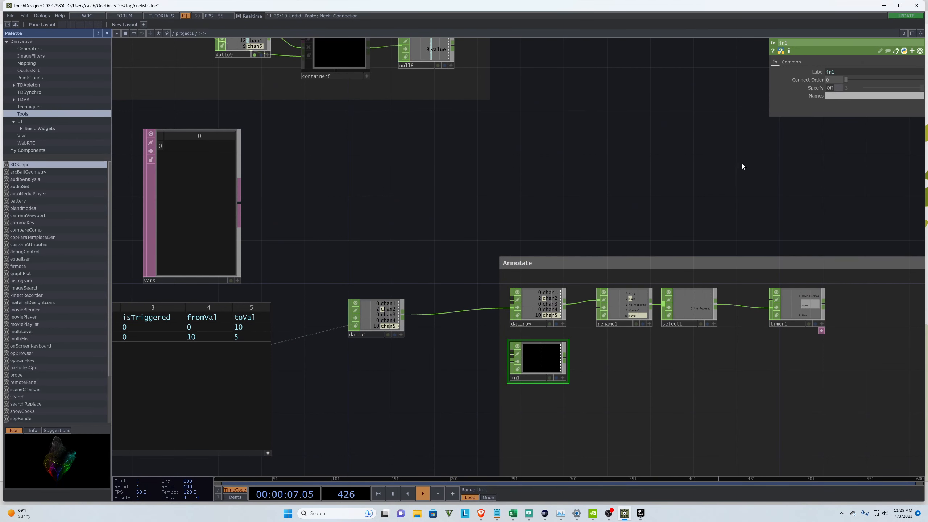
# Step: Rename the new In CHOP off_in and rename dat_row as dat_row_in
pyautogui.rightClick(517, 379)
pyautogui.click(515, 379)
pyautogui.doubleClick(515, 378)
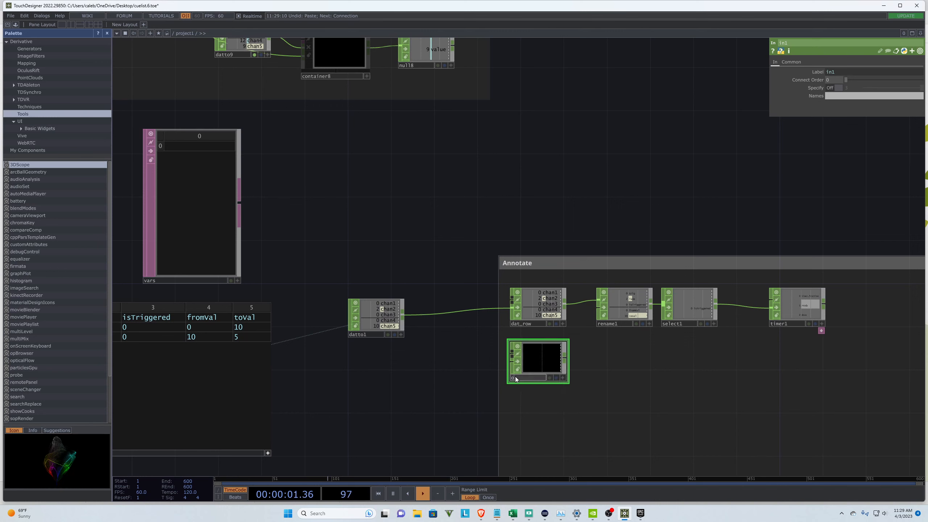
pyautogui.click(538, 321)
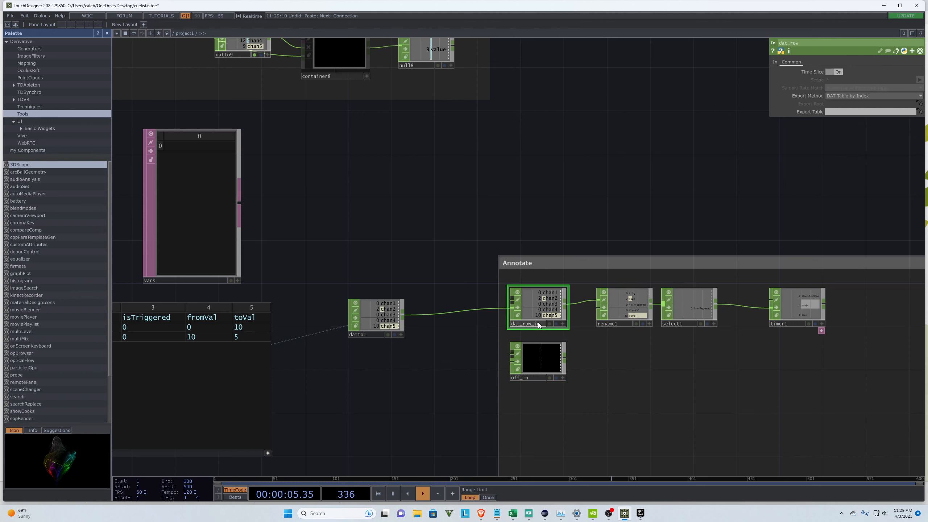
pyautogui.press('Return')
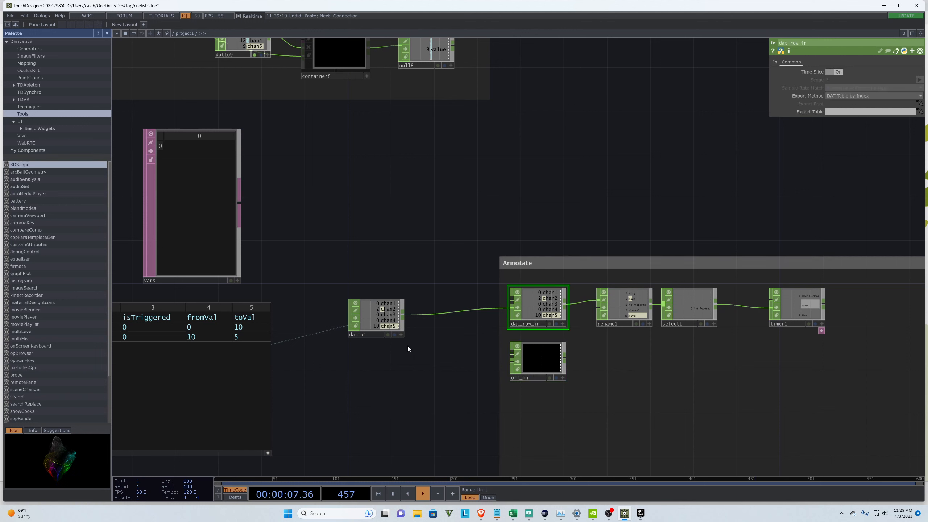
# Step: Rename the datto1 operator cue1 and move it slightly up, level with dat_row_in
pyautogui.scroll(3, 561, 347)
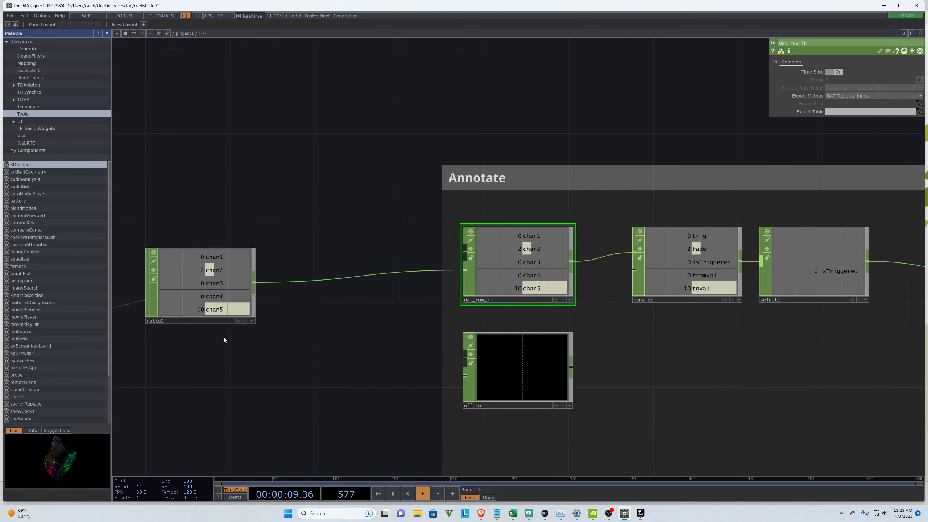
pyautogui.click(175, 324)
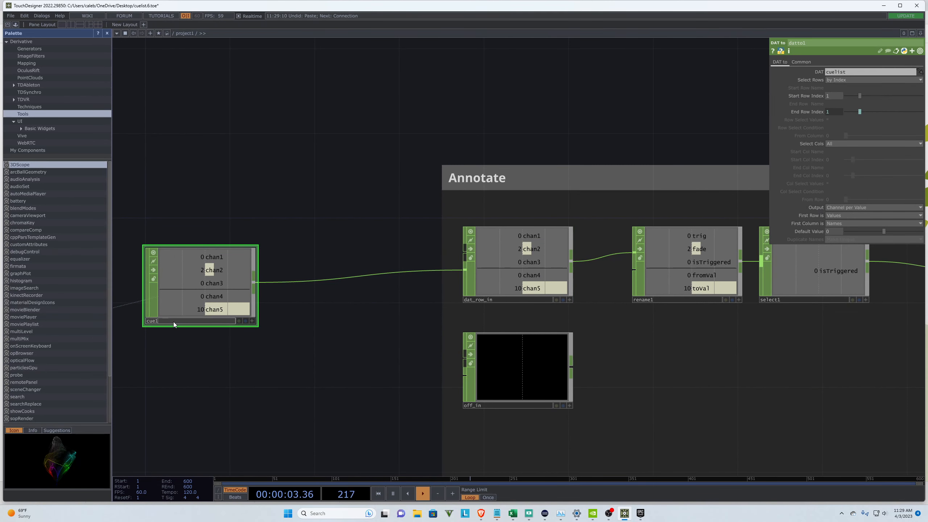
pyautogui.write('cue1')
pyautogui.press('Return')
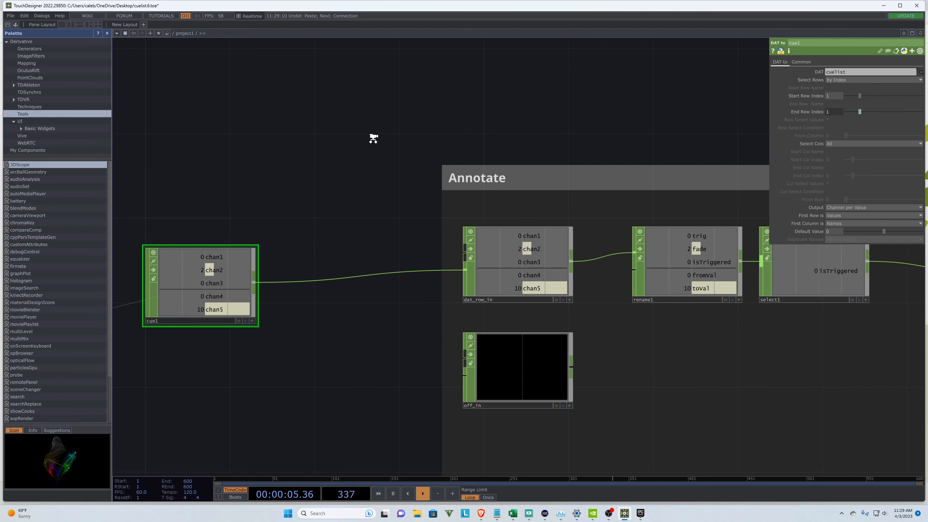
pyautogui.scroll(-3, 192, 137)
pyautogui.scroll(2, 313, 253)
pyautogui.moveTo(317, 251); pyautogui.dragTo(326, 238)
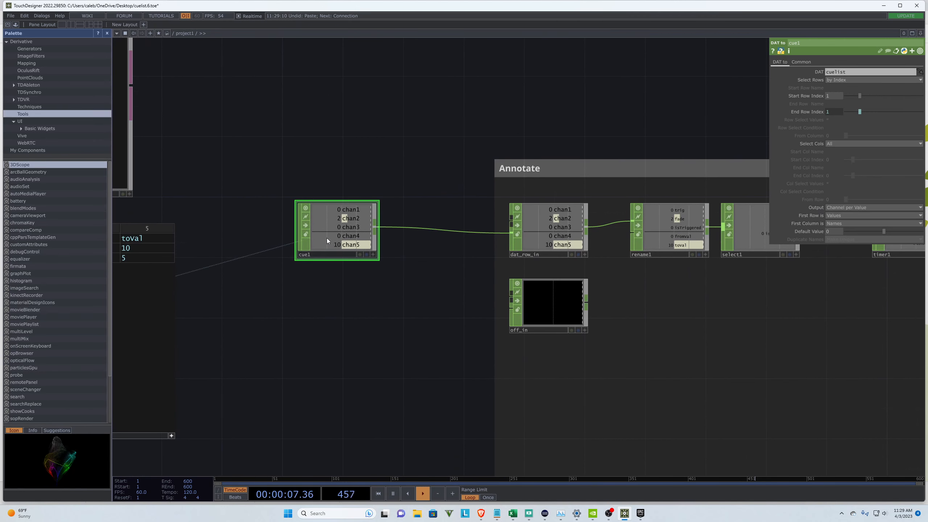
# Step: Examine the path of the isTriggered value from the cuelist table through rename1 and select1 to timer1, including the timer's parameters
pyautogui.scroll(-5, 202, 188)
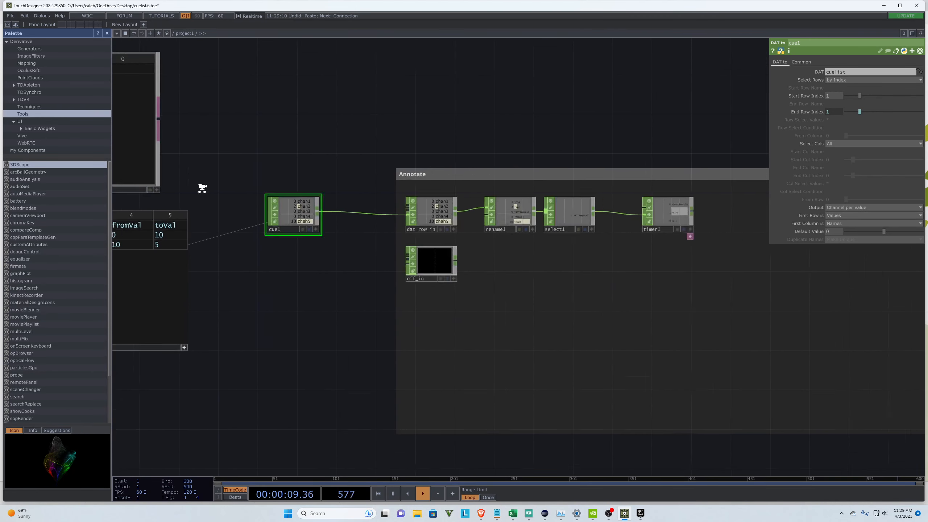
pyautogui.scroll(5, 429, 151)
pyautogui.scroll(-2, 614, 189)
pyautogui.scroll(3, 613, 188)
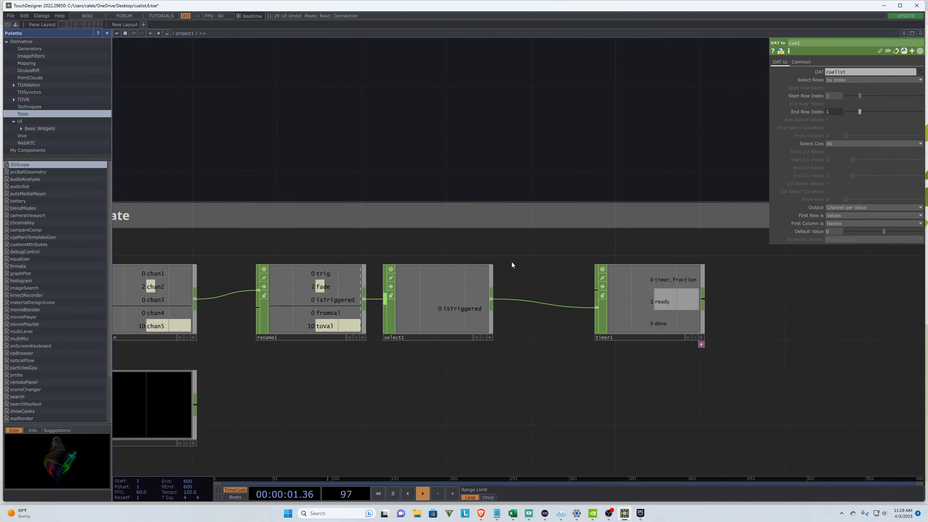
pyautogui.click(665, 303)
pyautogui.scroll(-5, 771, 276)
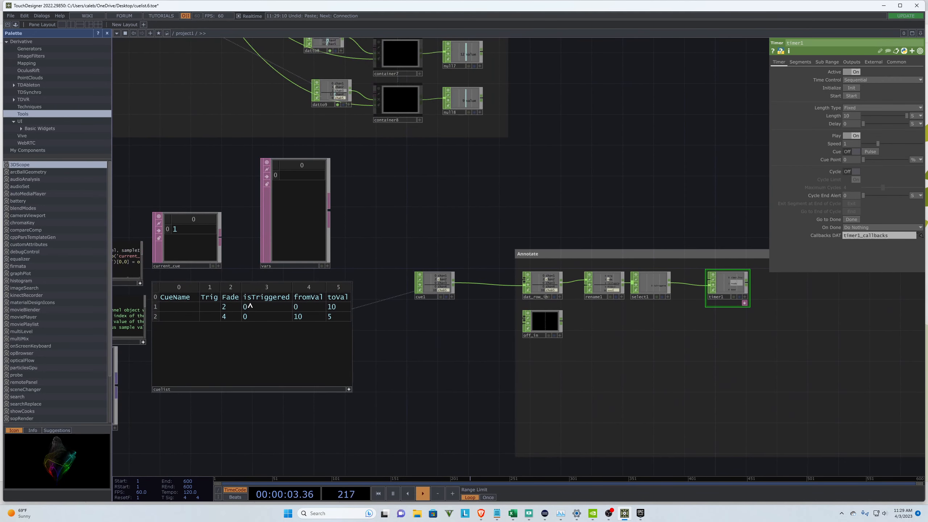
pyautogui.scroll(2, 645, 293)
pyautogui.scroll(3, 645, 292)
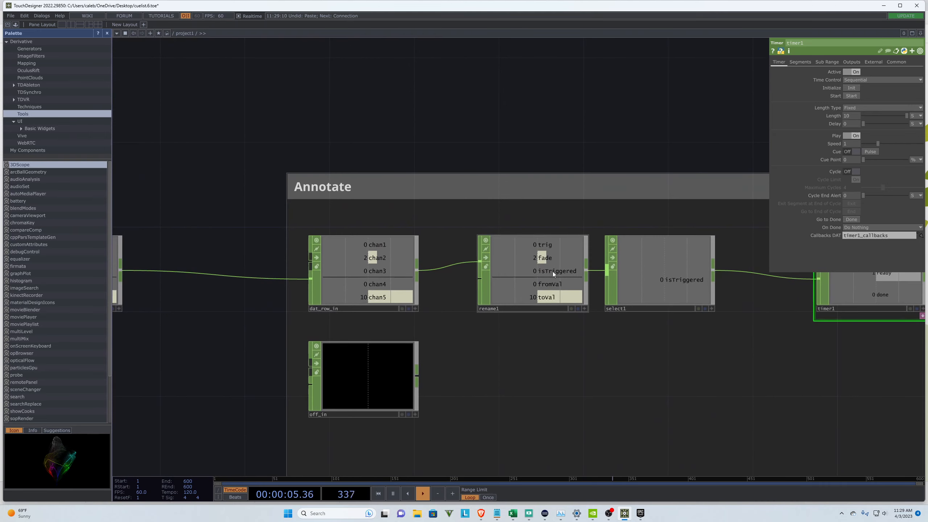
pyautogui.scroll(-5, 160, 211)
pyautogui.scroll(2, 509, 244)
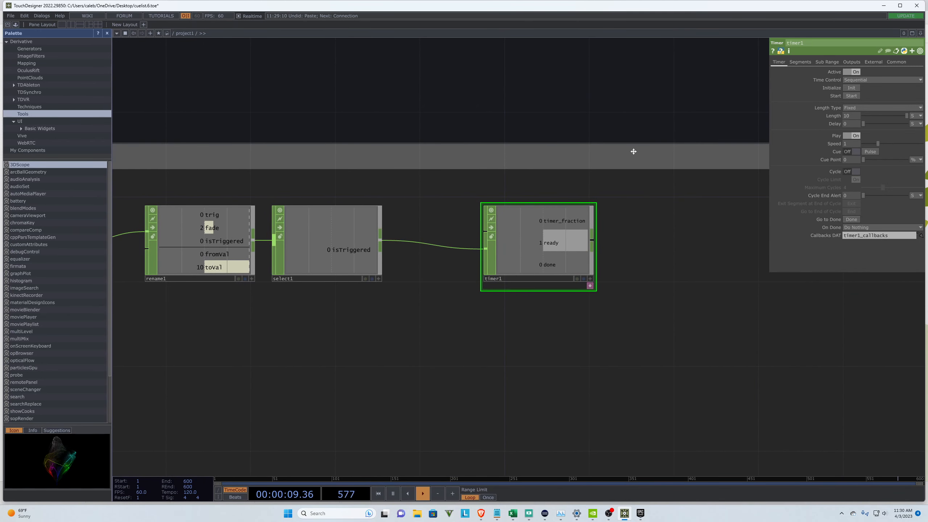
pyautogui.scroll(-3, 684, 221)
pyautogui.scroll(-1, 675, 216)
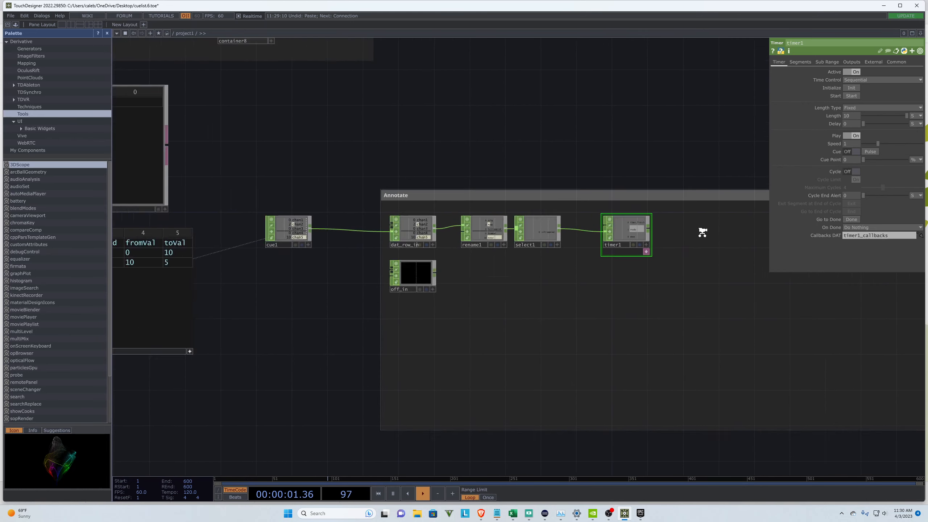
# Step: Connect off_in to timer1's first input and wire the Off button's output into off_in
pyautogui.scroll(3, 656, 244)
pyautogui.moveTo(293, 295); pyautogui.dragTo(581, 209)
pyautogui.scroll(-5, 685, 138)
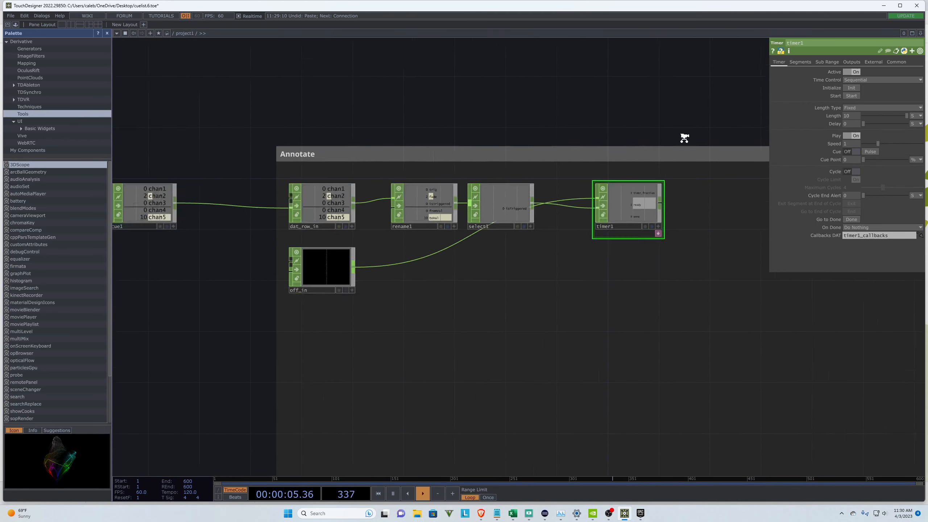
pyautogui.scroll(4, 384, 104)
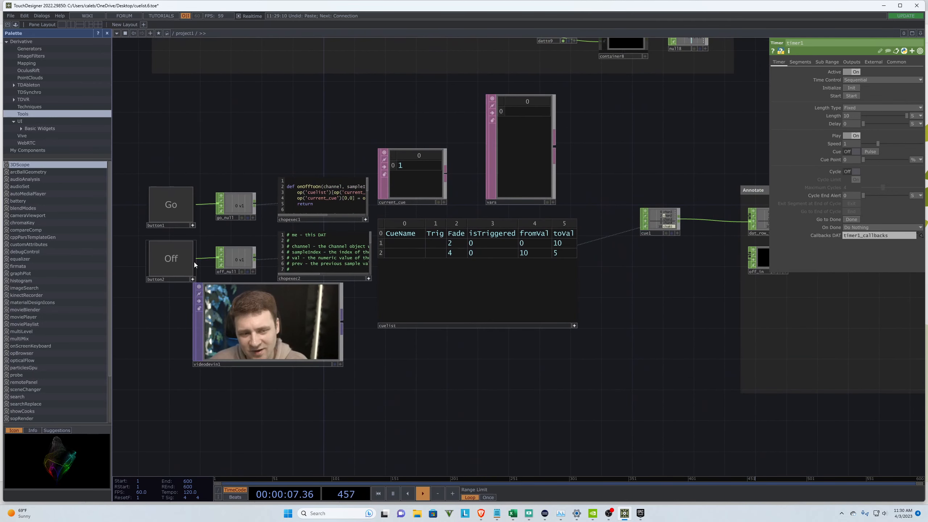
pyautogui.moveTo(195, 260); pyautogui.dragTo(746, 261)
pyautogui.scroll(-4, 270, 264)
pyautogui.scroll(4, 467, 267)
pyautogui.scroll(3, 470, 270)
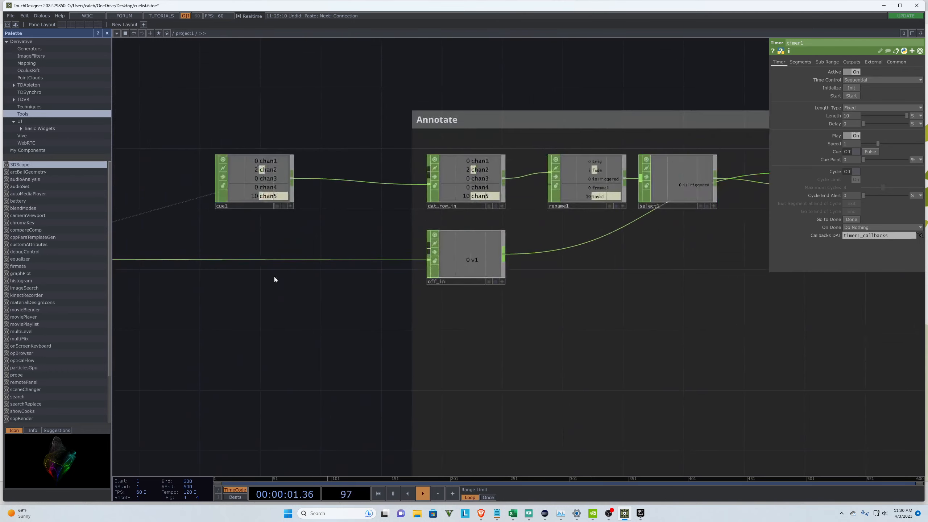
# Step: Test the timer wiring by triggering the network's Off button, the Go button and Off again
pyautogui.scroll(-3, 276, 280)
pyautogui.scroll(5, 409, 273)
pyautogui.click(411, 273)
pyautogui.scroll(-4, 250, 298)
pyautogui.scroll(-6, 667, 284)
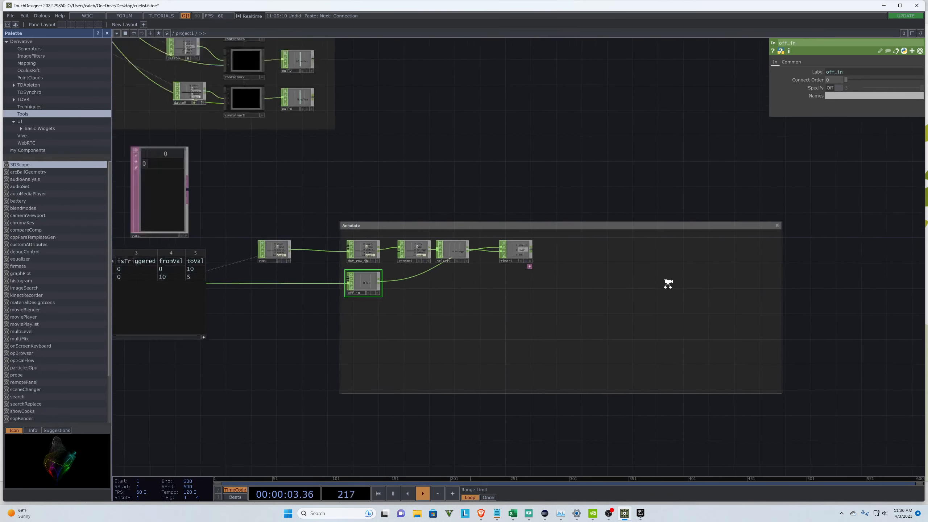
pyautogui.click(172, 287)
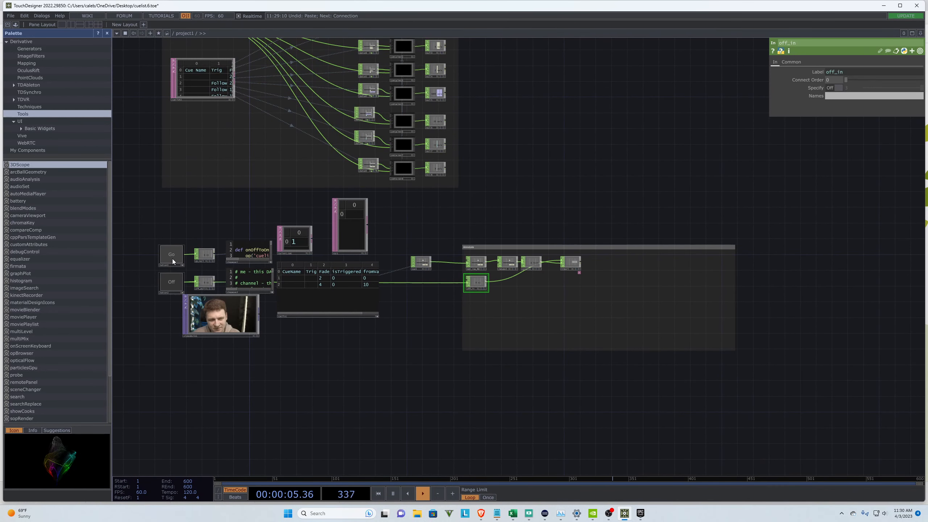
pyautogui.click(171, 255)
pyautogui.scroll(4, 608, 252)
pyautogui.scroll(2, 601, 252)
pyautogui.scroll(-7, 647, 304)
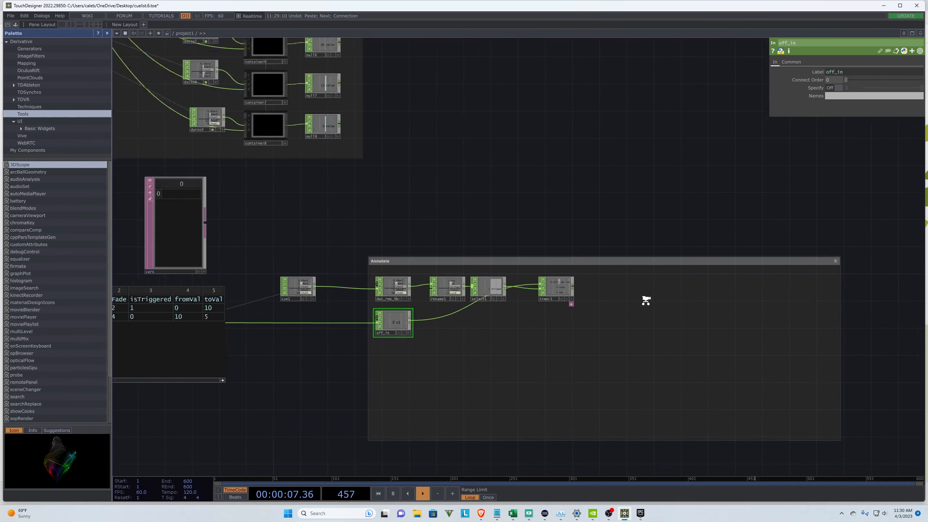
pyautogui.click(210, 325)
pyautogui.scroll(7, 567, 311)
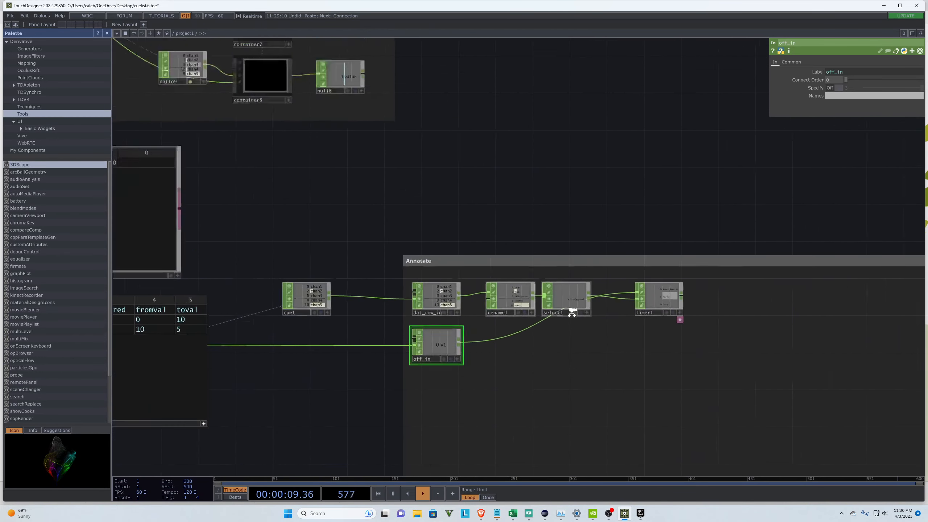
# Step: Add a Math CHOP in the annotated area to the right of timer1, leaving it unconnected
pyautogui.scroll(-4, 212, 326)
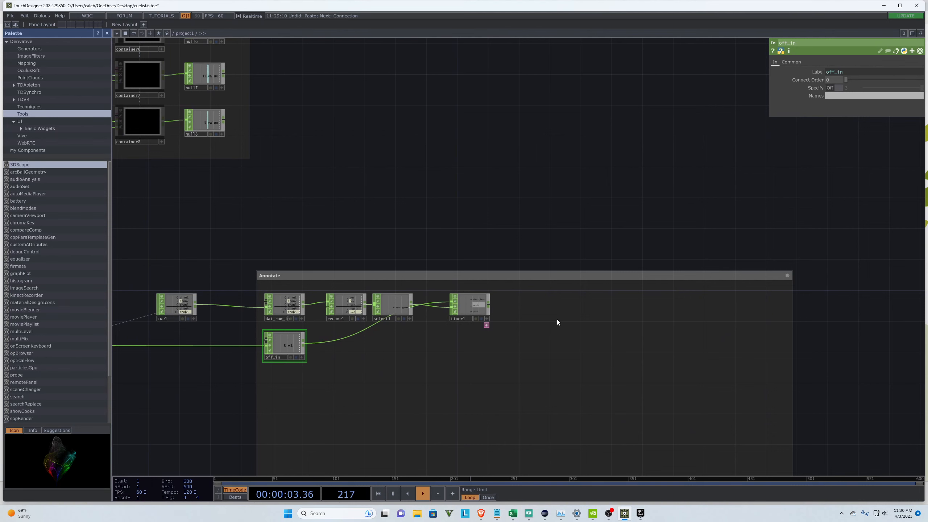
pyautogui.scroll(-3, 577, 354)
pyautogui.scroll(5, 568, 357)
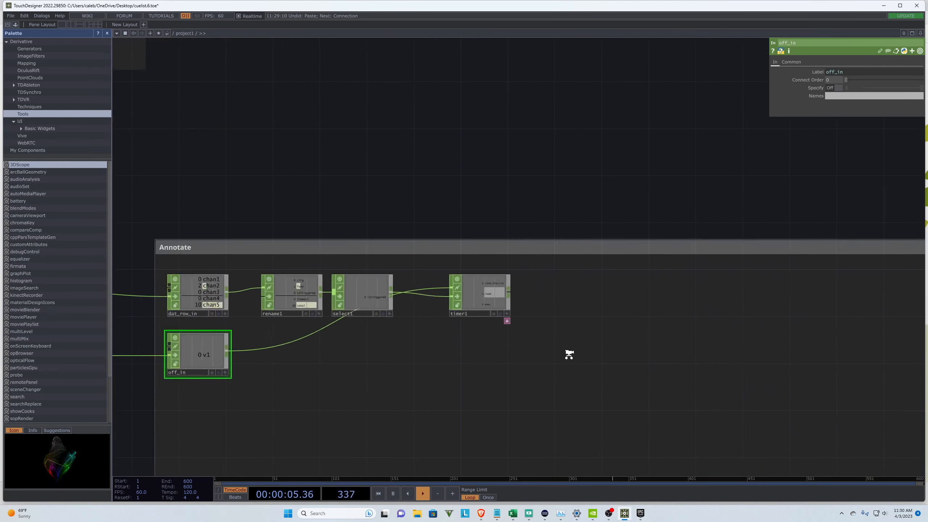
pyautogui.scroll(3, 289, 309)
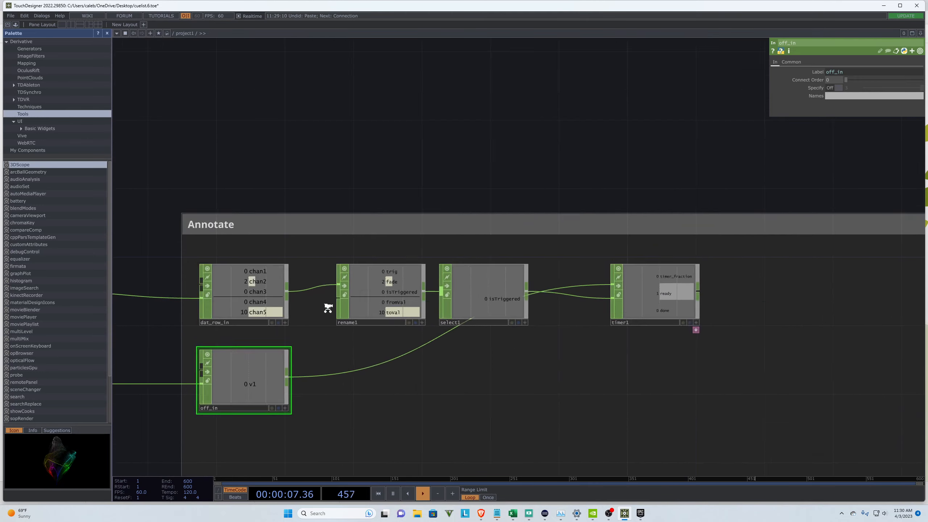
pyautogui.scroll(-2, 183, 311)
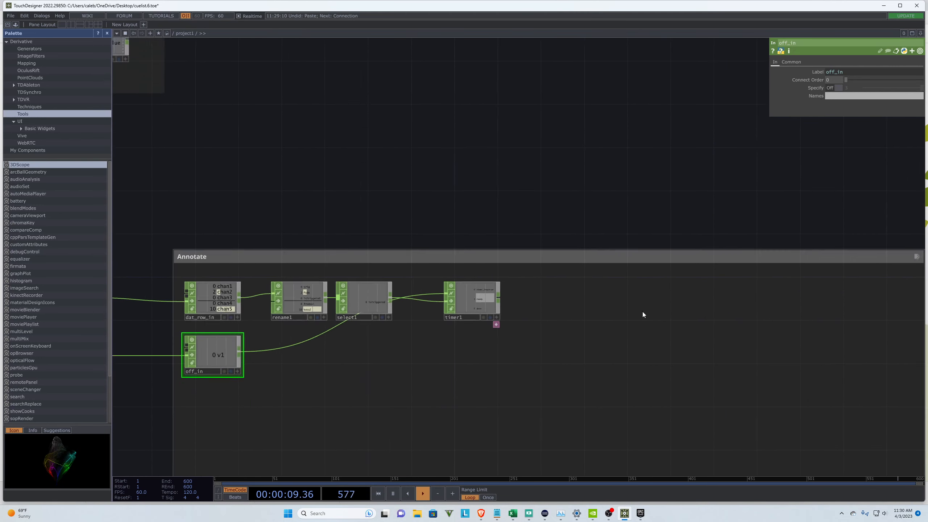
pyautogui.scroll(3, 642, 312)
pyautogui.press('Tab')
pyautogui.write('m')
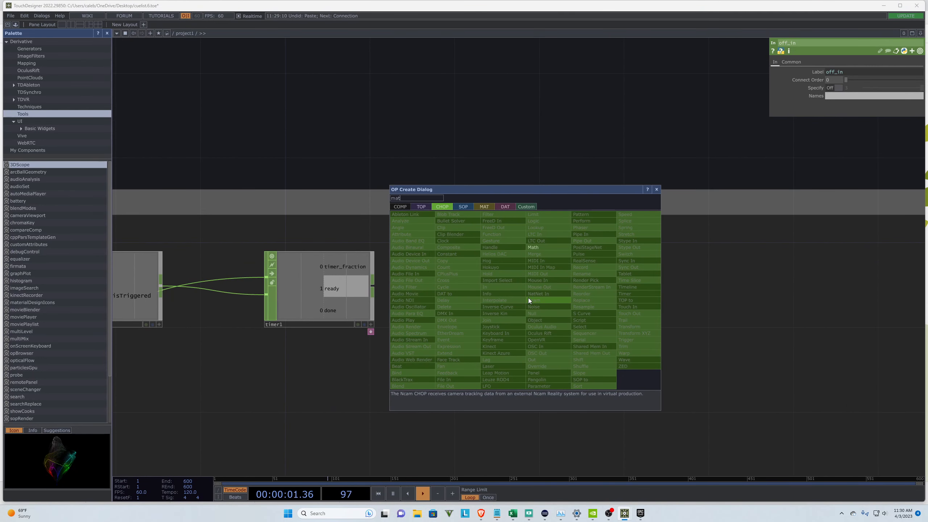
pyautogui.click(538, 248)
pyautogui.click(537, 293)
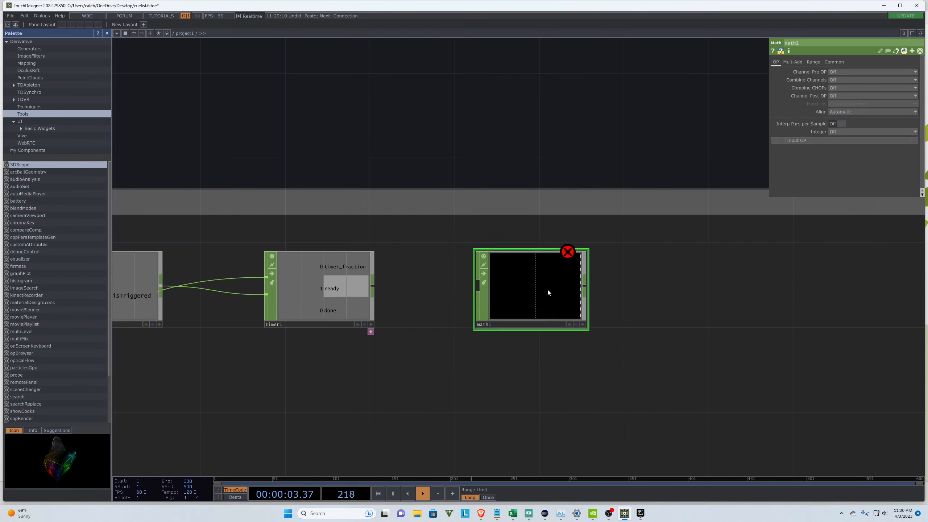
# Step: Move select1 slightly down and closer to timer1, and lower timer1 so the two operators are level
pyautogui.scroll(-2, 749, 306)
pyautogui.scroll(3, 724, 310)
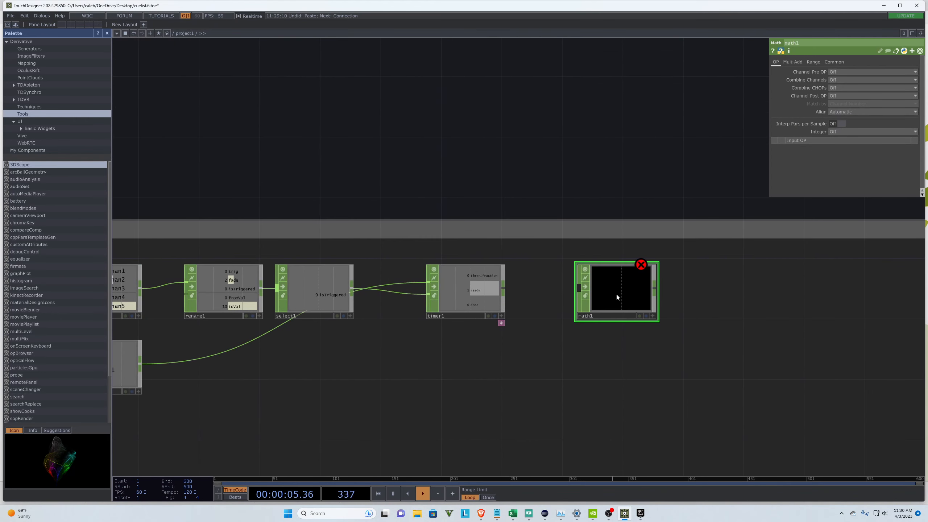
pyautogui.scroll(-2, 741, 318)
pyautogui.scroll(2, 632, 304)
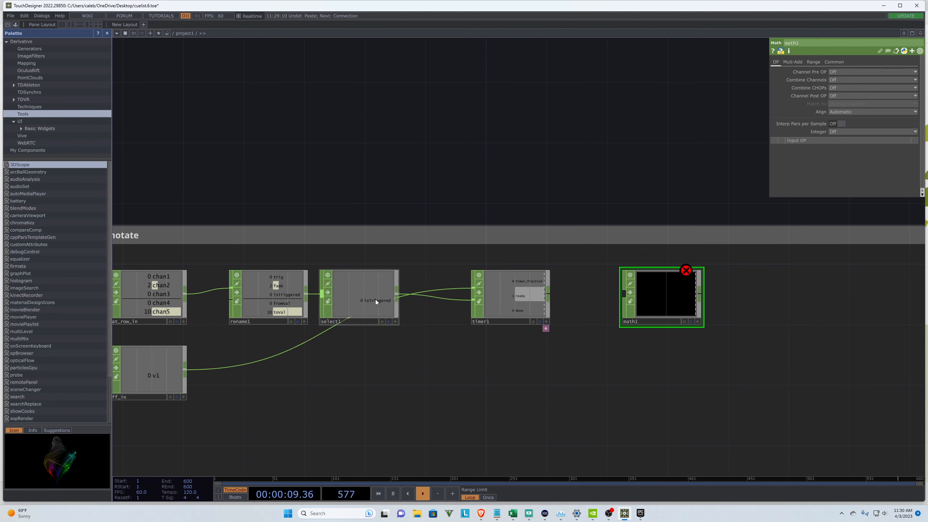
pyautogui.moveTo(376, 299); pyautogui.dragTo(406, 313)
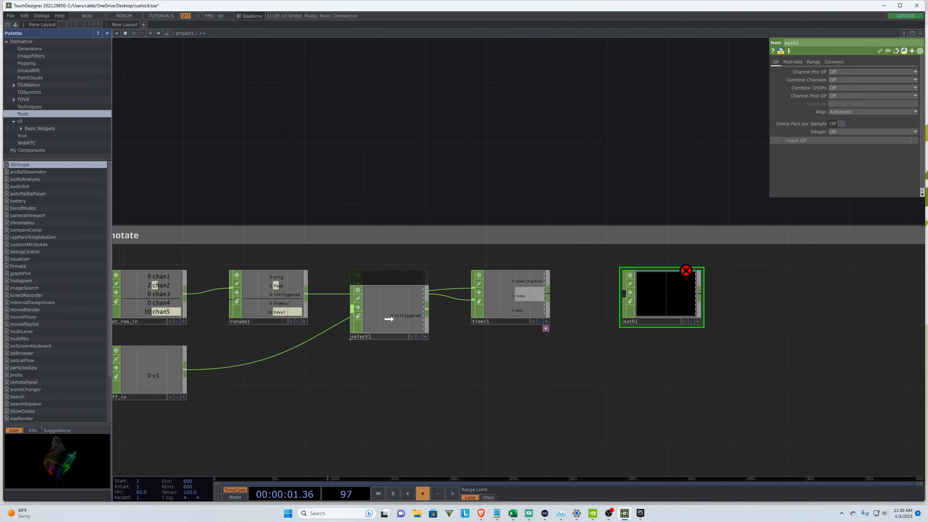
pyautogui.moveTo(522, 308); pyautogui.dragTo(522, 323)
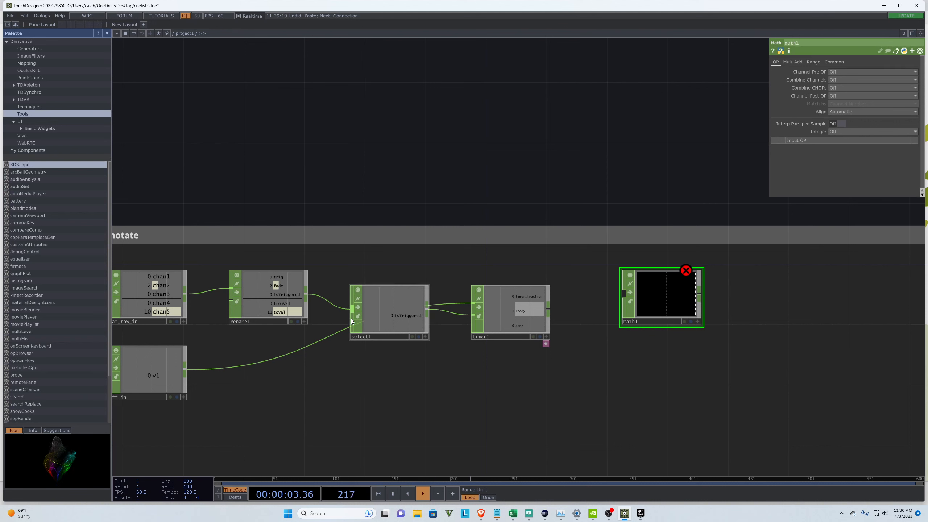
pyautogui.rightClick(308, 295)
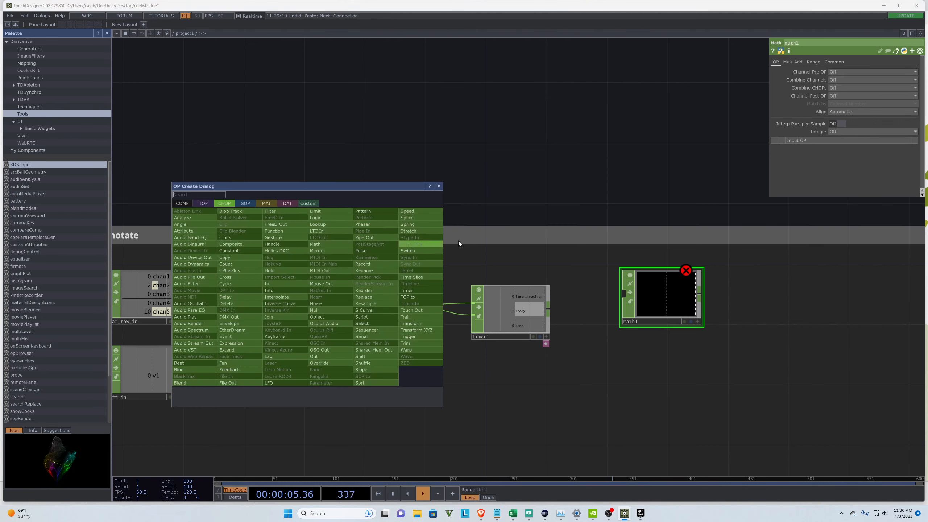
pyautogui.click(517, 135)
pyautogui.click(516, 137)
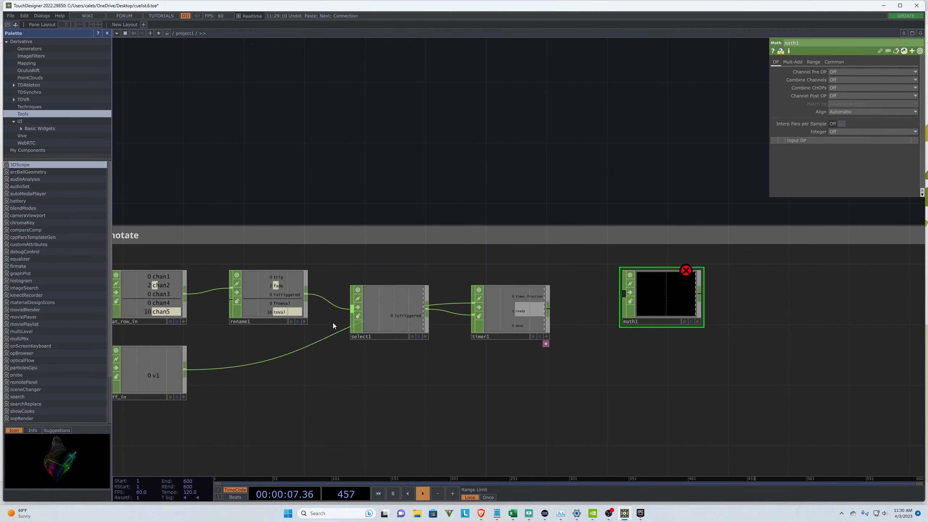
pyautogui.click(398, 311)
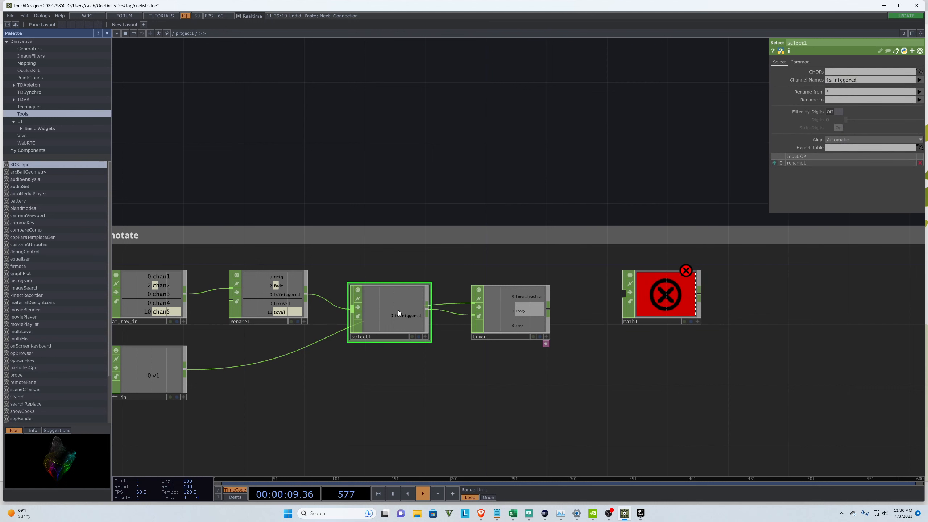
pyautogui.hotkey('ctrl', 'v')
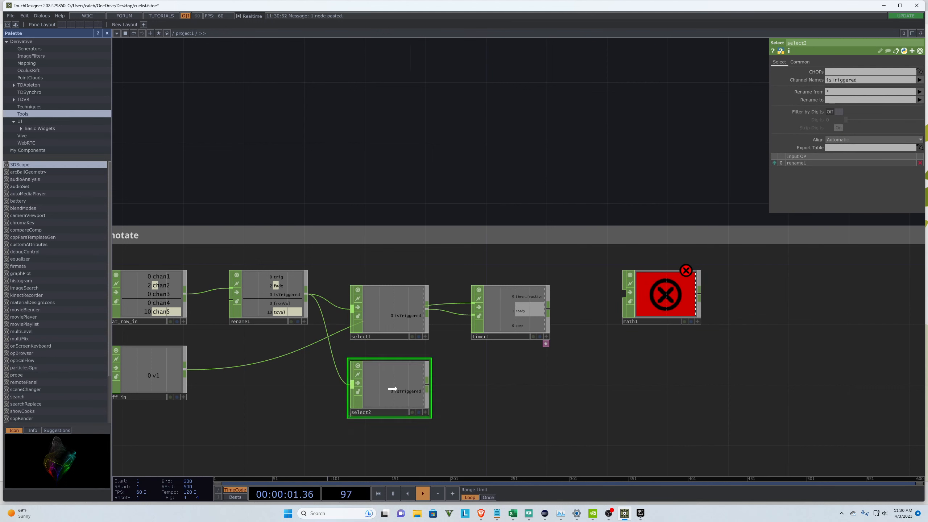
pyautogui.click(424, 374)
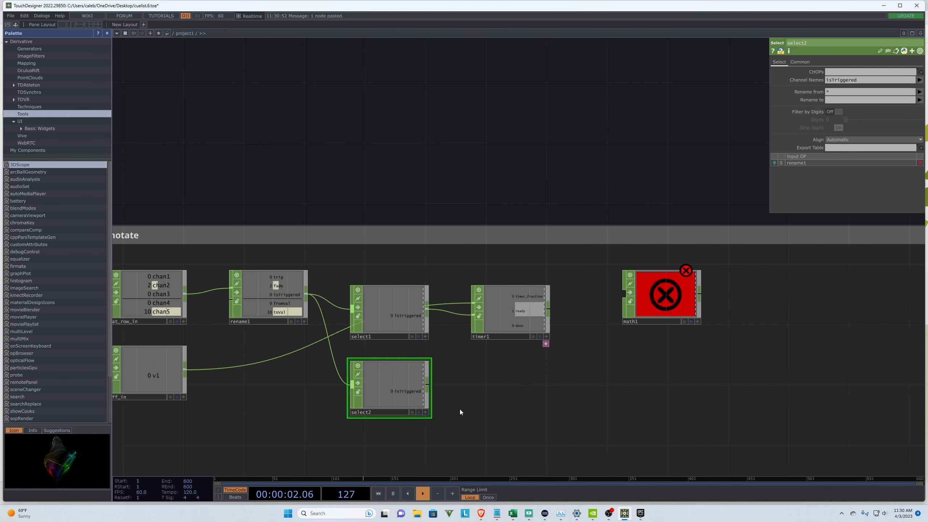
pyautogui.click(919, 81)
pyautogui.moveTo(909, 81); pyautogui.dragTo(758, 82)
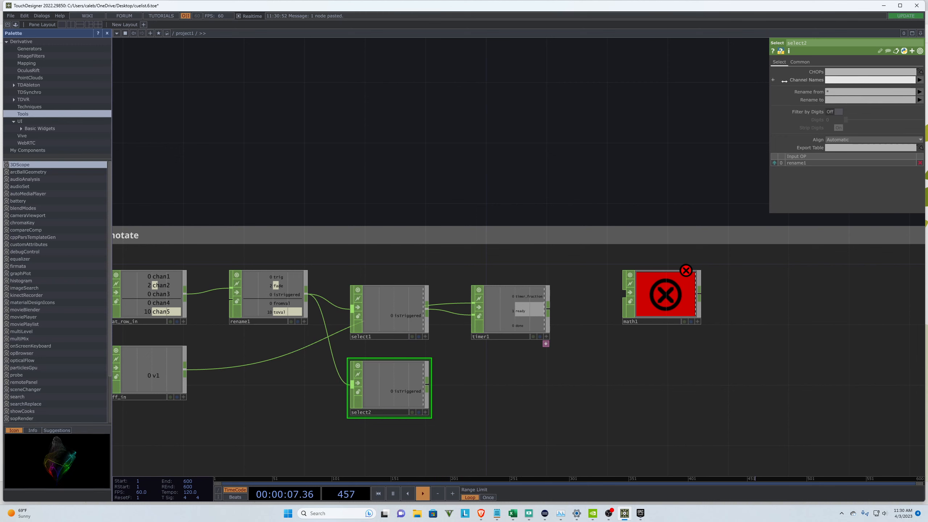
pyautogui.click(920, 80)
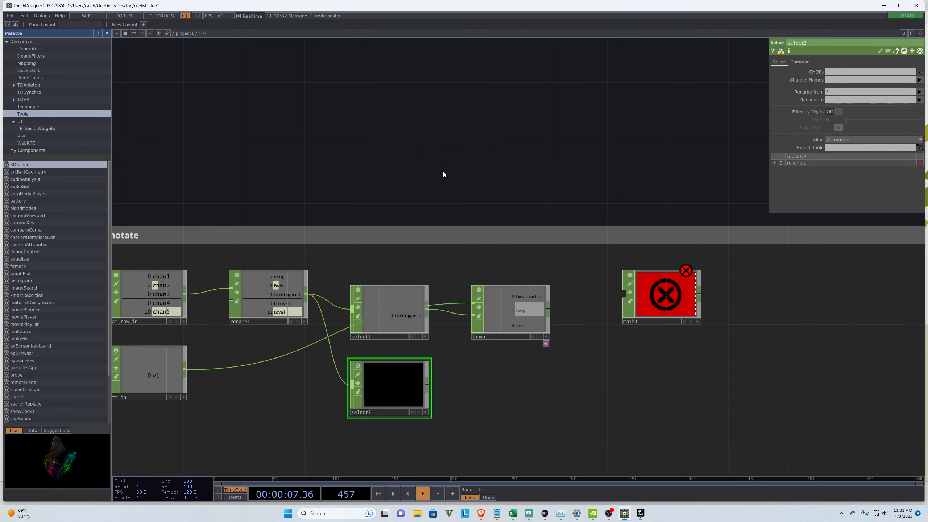
pyautogui.press('Delete')
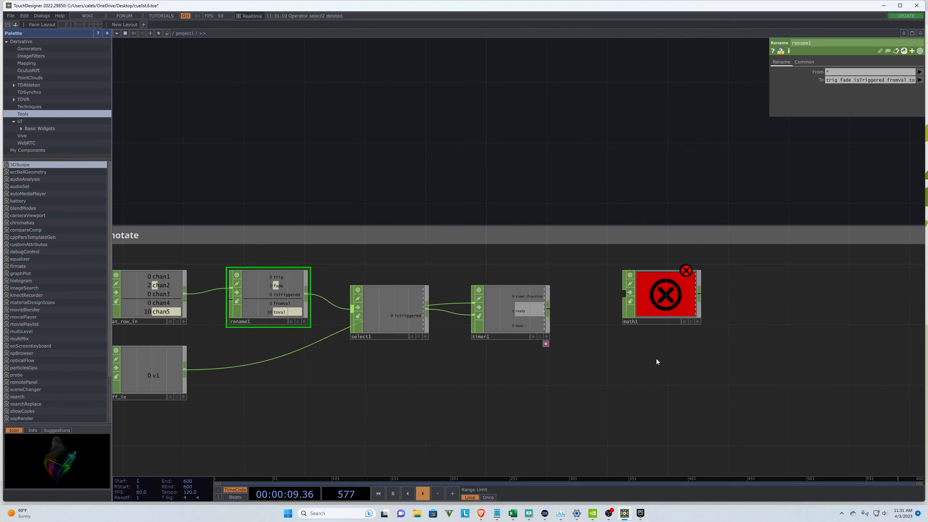
# Step: Add a Select CHOP fed by timer1's output and place it below and to the right of timer1
pyautogui.scroll(-2, 600, 381)
pyautogui.scroll(5, 655, 385)
pyautogui.scroll(-2, 301, 339)
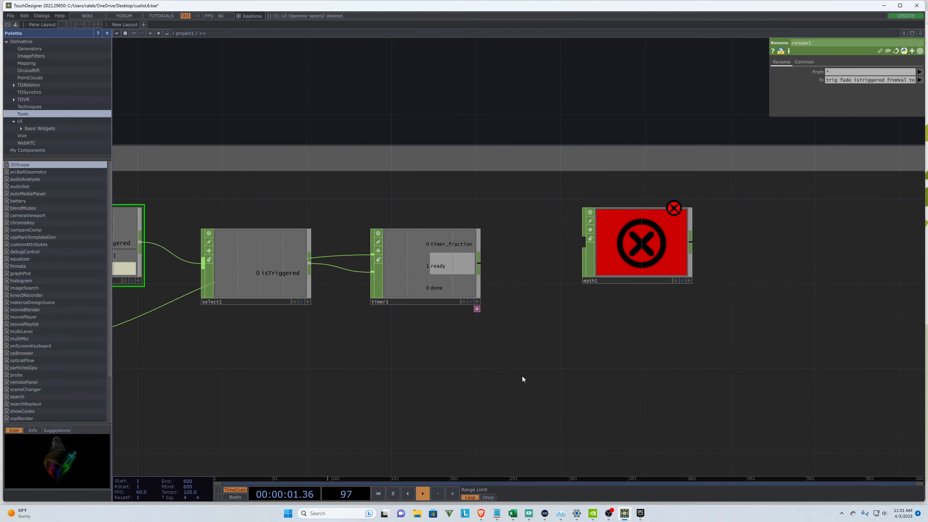
pyautogui.click(479, 266)
pyautogui.write('sel')
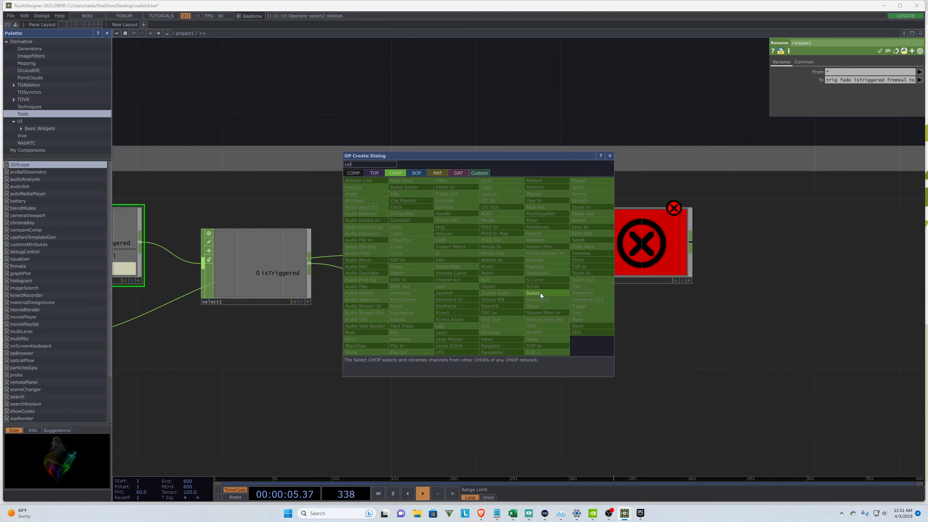
pyautogui.click(540, 293)
pyautogui.click(546, 404)
pyautogui.scroll(-2, 399, 312)
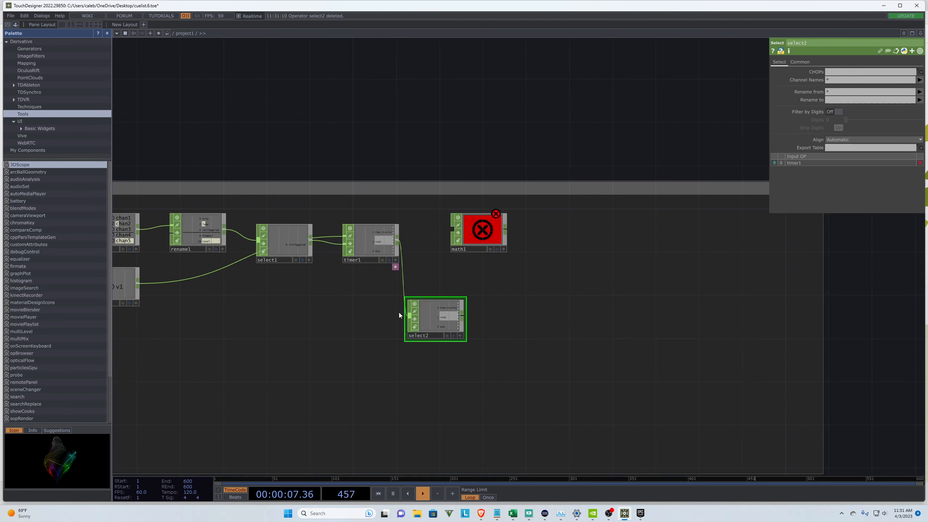
# Step: Set the channel names of the Select fed by timer1 to timer_fraction
pyautogui.scroll(2, 399, 312)
pyautogui.click(920, 80)
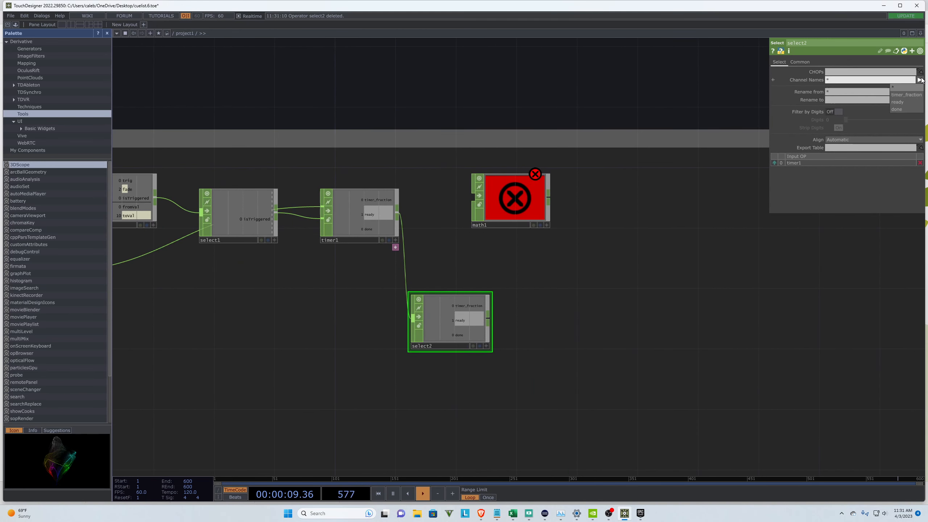
pyautogui.click(912, 96)
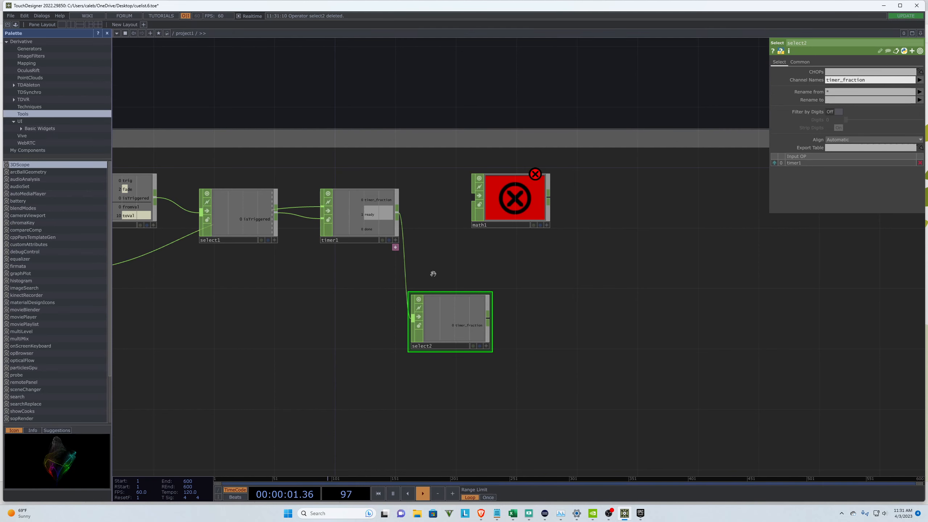
pyautogui.scroll(-1, 432, 274)
pyautogui.scroll(3, 421, 274)
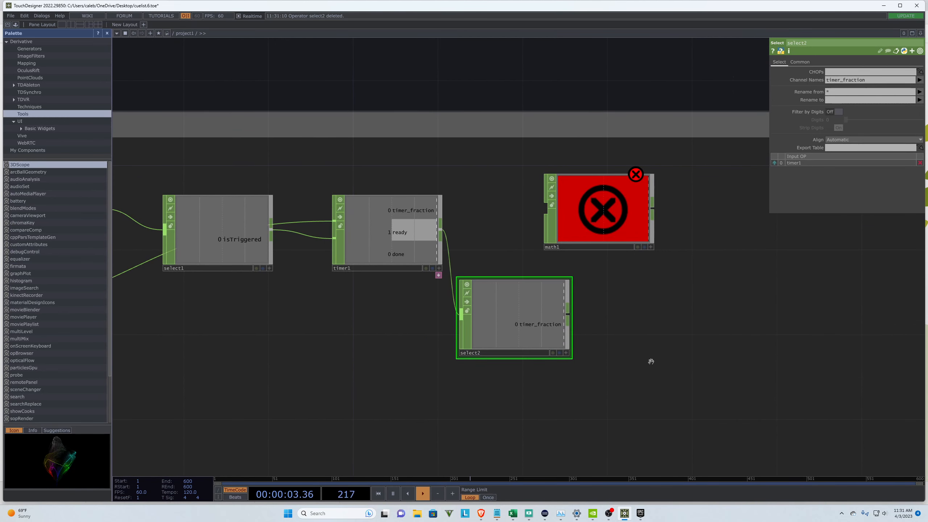
pyautogui.scroll(-2, 623, 342)
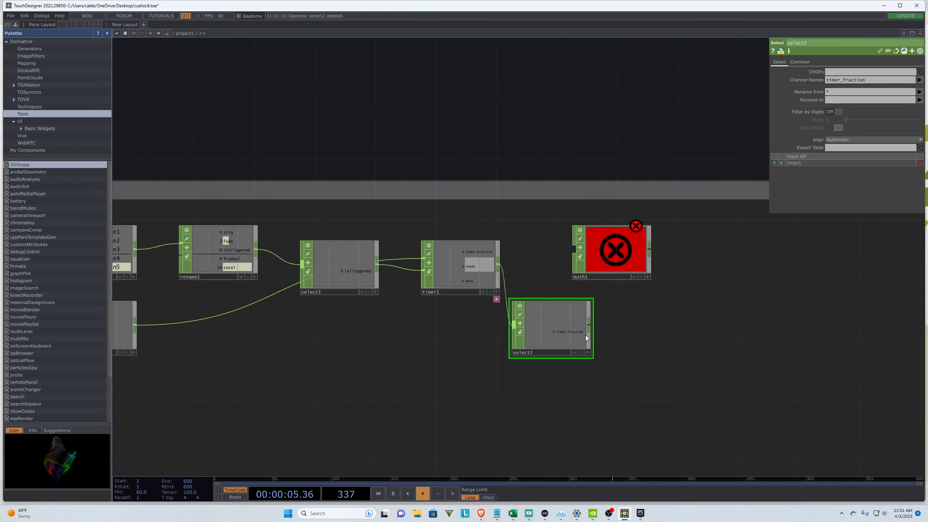
# Step: Examine timer1's length settings and trace its inputs back through select1 to the fade channel in rename1
pyautogui.click(462, 262)
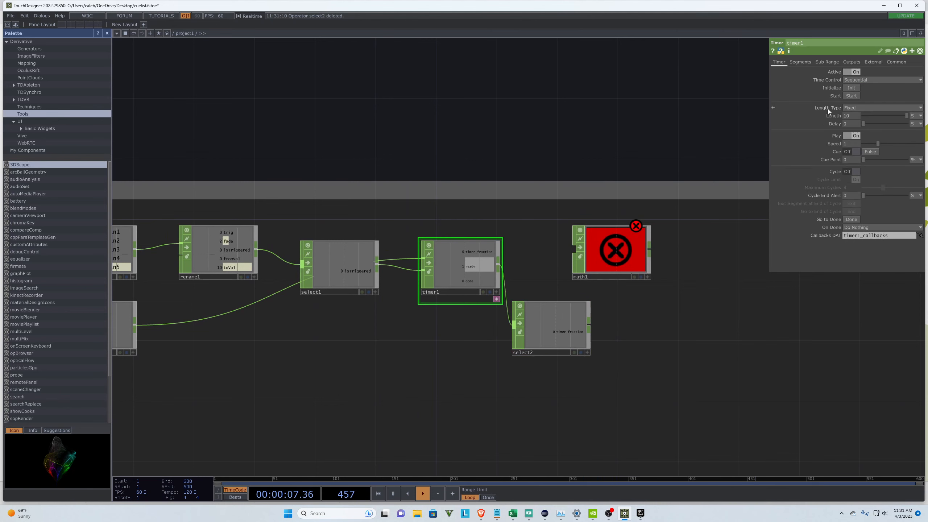
pyautogui.scroll(-2, 330, 280)
pyautogui.scroll(3, 248, 290)
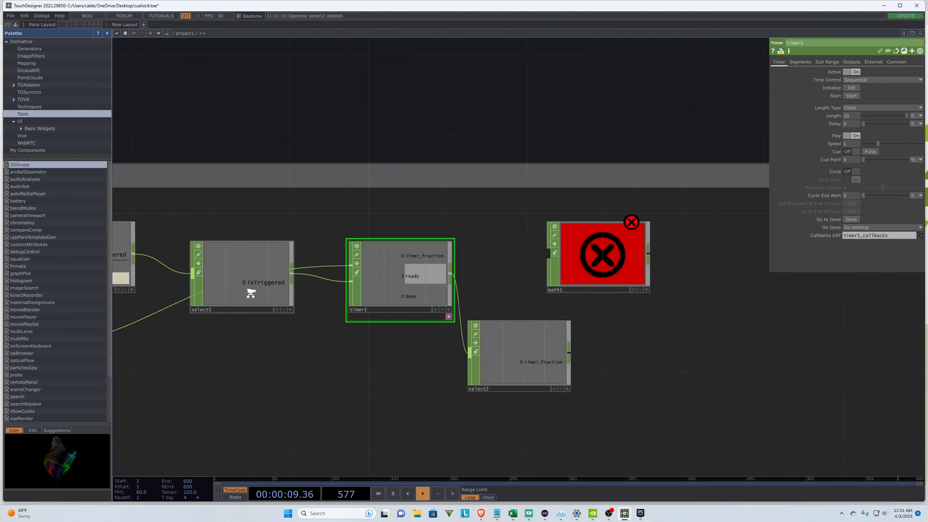
pyautogui.scroll(-1, 330, 294)
pyautogui.scroll(2, 330, 293)
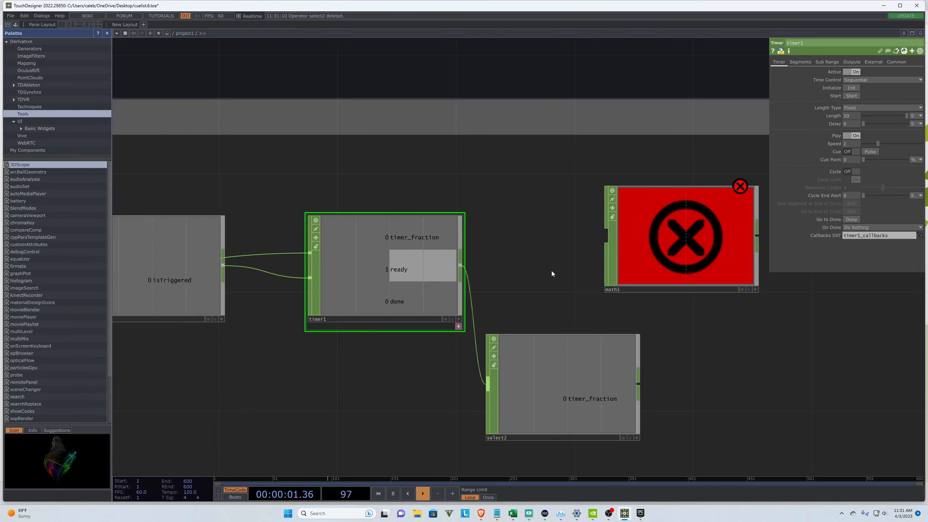
pyautogui.scroll(-2, 552, 273)
pyautogui.scroll(2, 340, 264)
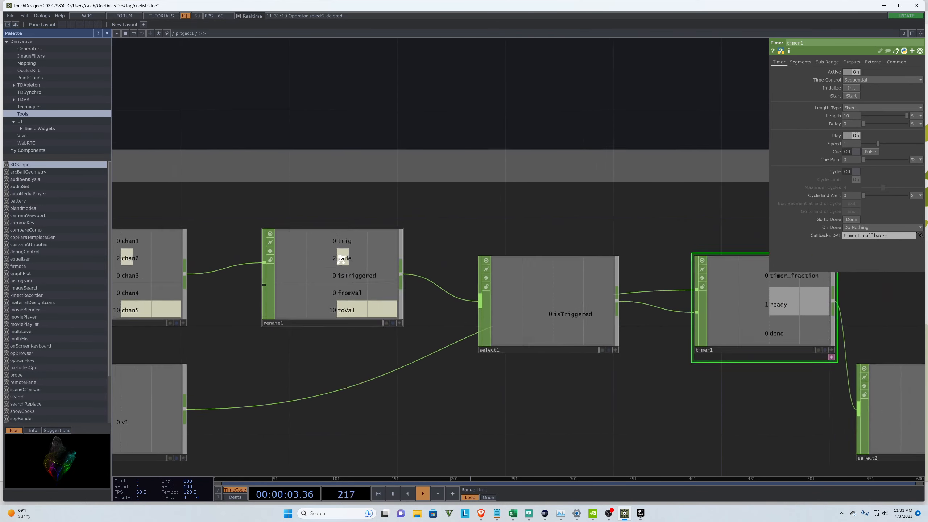
pyautogui.scroll(-2, 219, 275)
pyautogui.scroll(1, 705, 345)
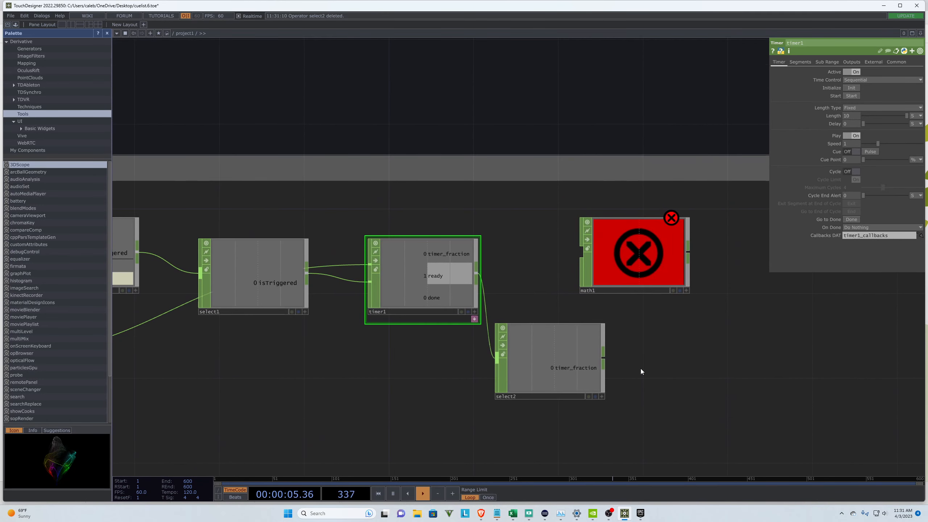
# Step: Move math1 further right and level with timer1, and shift select2 slightly further right of the timer
pyautogui.moveTo(640, 256); pyautogui.dragTo(703, 277)
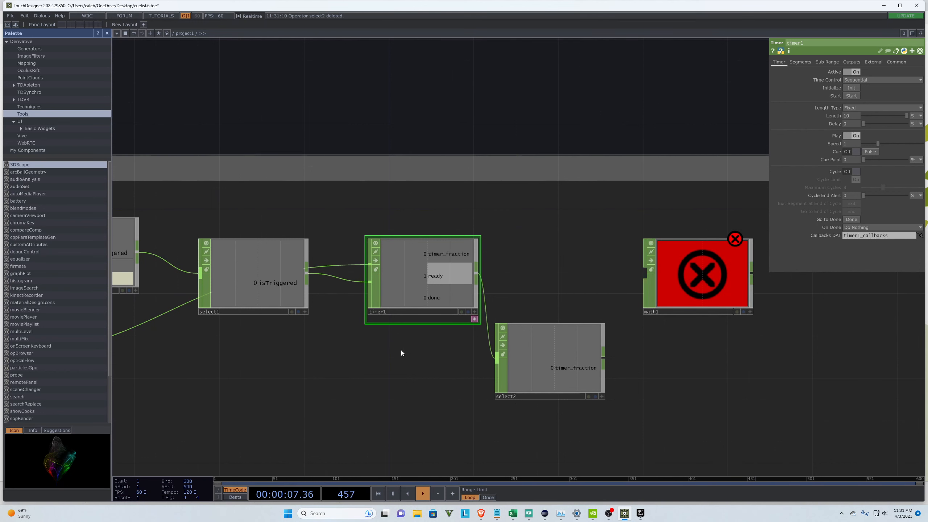
pyautogui.scroll(-1, 369, 374)
pyautogui.scroll(1, 568, 351)
pyautogui.moveTo(603, 303); pyautogui.dragTo(625, 302)
pyautogui.moveTo(452, 375); pyautogui.dragTo(473, 375)
# Step: Duplicate select1 twice, placing both copies in a column below it with rename1 as their input
pyautogui.scroll(-3, 669, 350)
pyautogui.scroll(3, 293, 377)
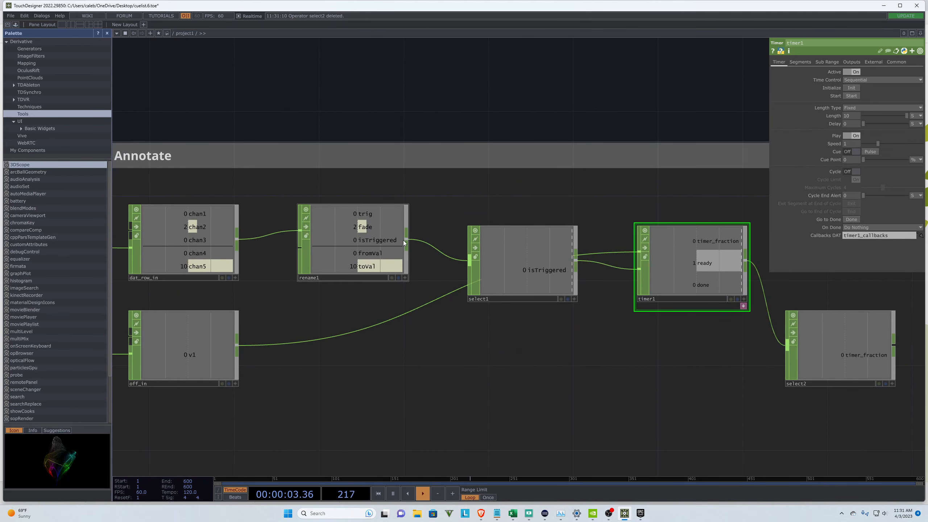
pyautogui.click(529, 269)
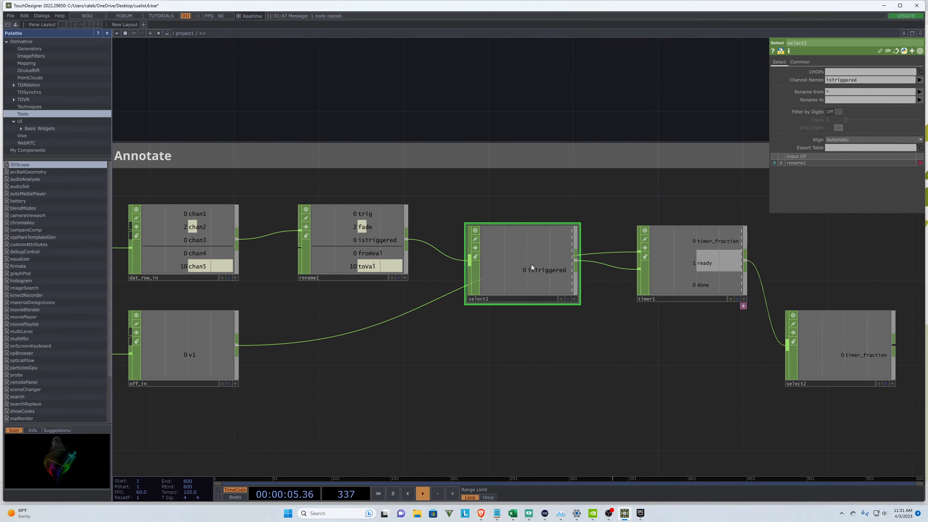
pyautogui.hotkey('ctrl', 'v')
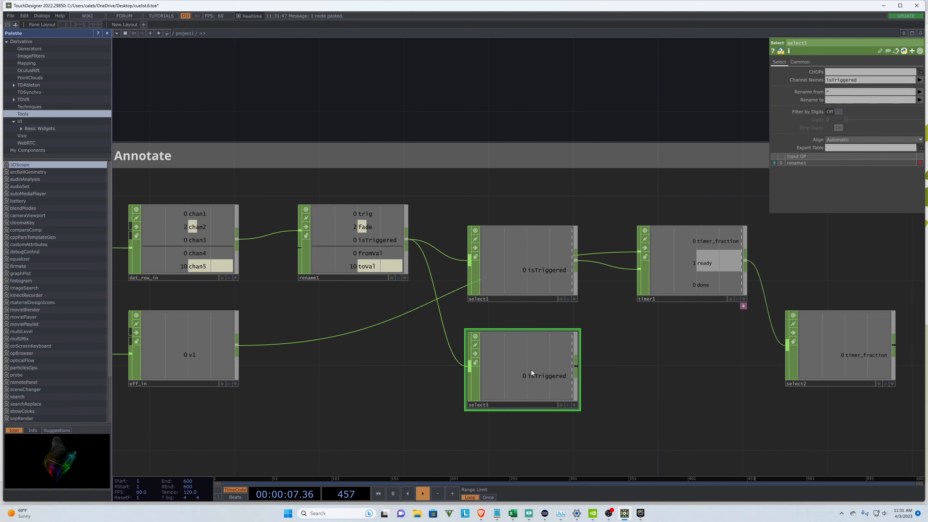
pyautogui.hotkey('ctrl', 'v')
pyautogui.scroll(-4, 497, 245)
pyautogui.scroll(4, 519, 318)
pyautogui.click(526, 278)
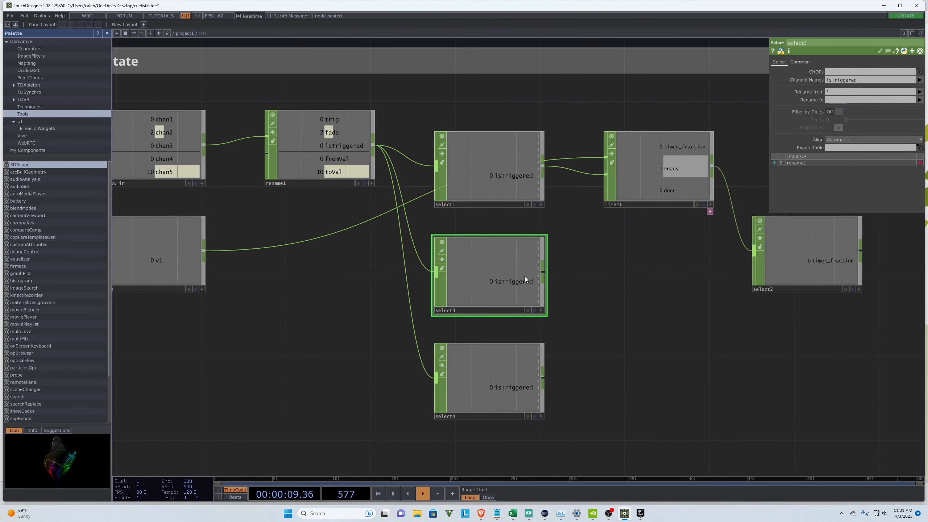
# Step: Set the channel names of the upper select1 copy to fromval and those of the lower copy to toval
pyautogui.click(851, 80)
pyautogui.press('BackSpace')
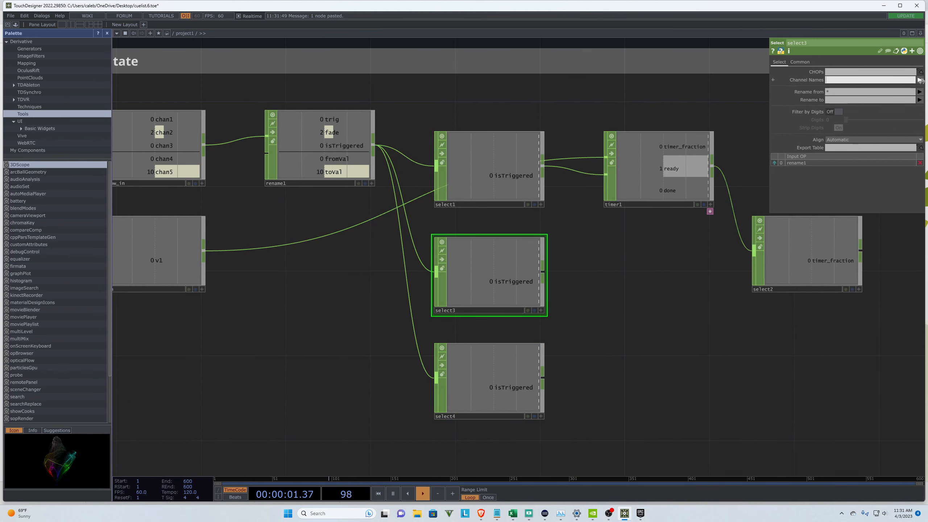
pyautogui.click(920, 80)
pyautogui.click(903, 115)
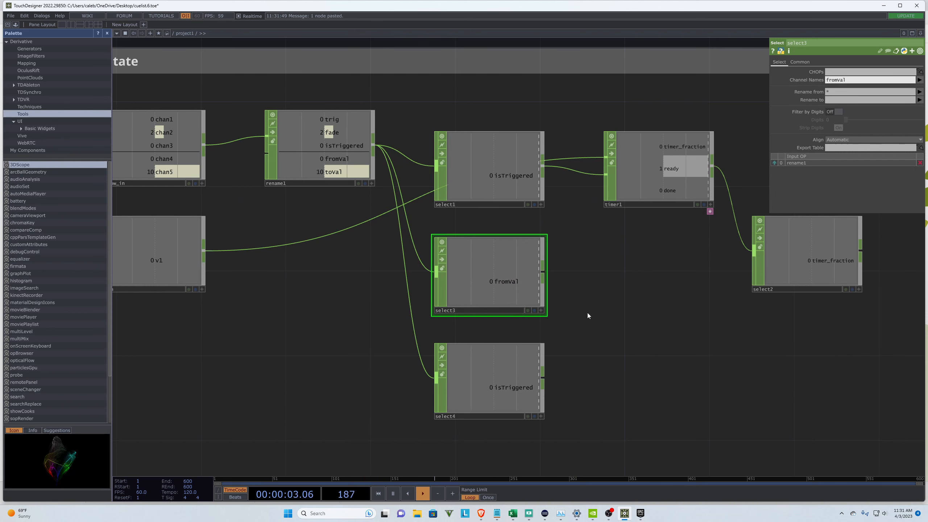
pyautogui.click(515, 374)
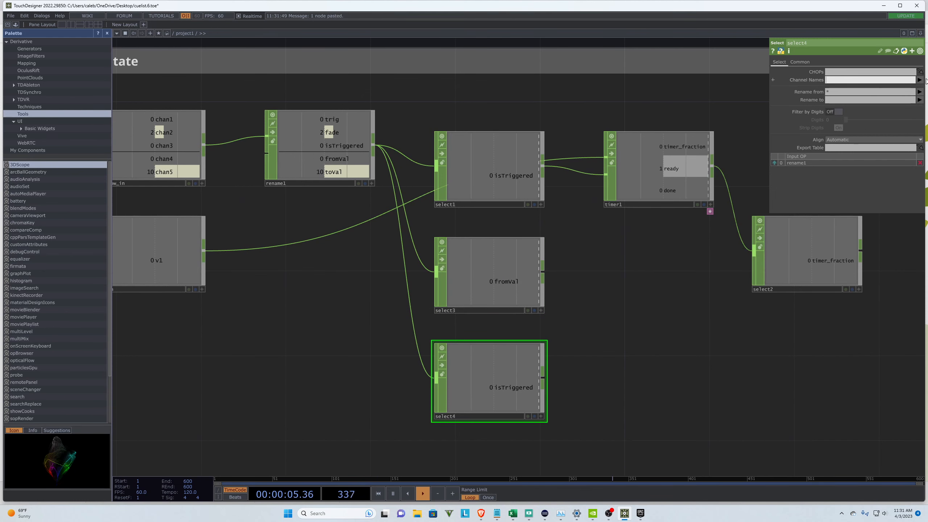
pyautogui.click(920, 80)
pyautogui.click(904, 124)
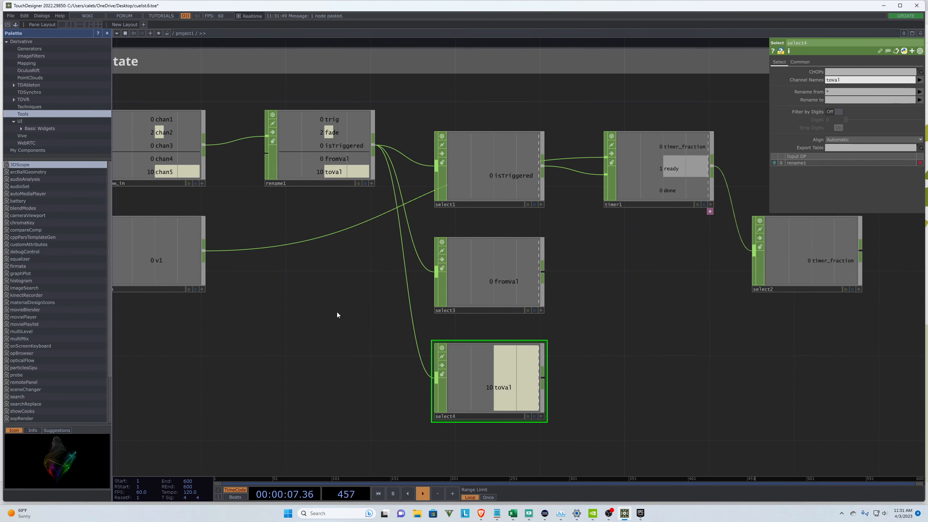
# Step: Align select2 level with timer1 and stack select3 and select4 in a column beneath it
pyautogui.scroll(-6, 337, 312)
pyautogui.scroll(5, 470, 300)
pyautogui.moveTo(344, 427); pyautogui.dragTo(486, 344)
pyautogui.moveTo(584, 455); pyautogui.dragTo(458, 269, button='right')
pyautogui.moveTo(525, 299); pyautogui.dragTo(525, 239)
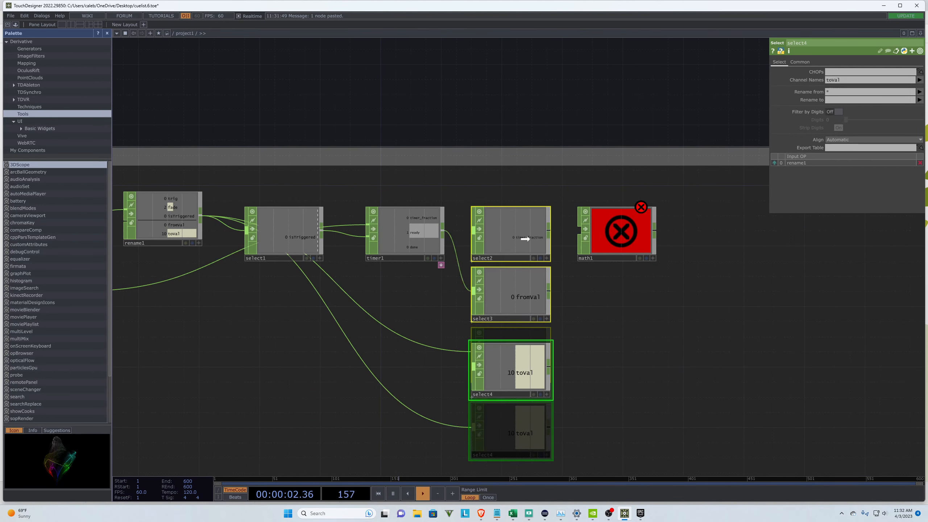
# Step: Connect select2's output to math1's input and show math1's range parameters
pyautogui.scroll(3, 605, 235)
pyautogui.click(597, 234)
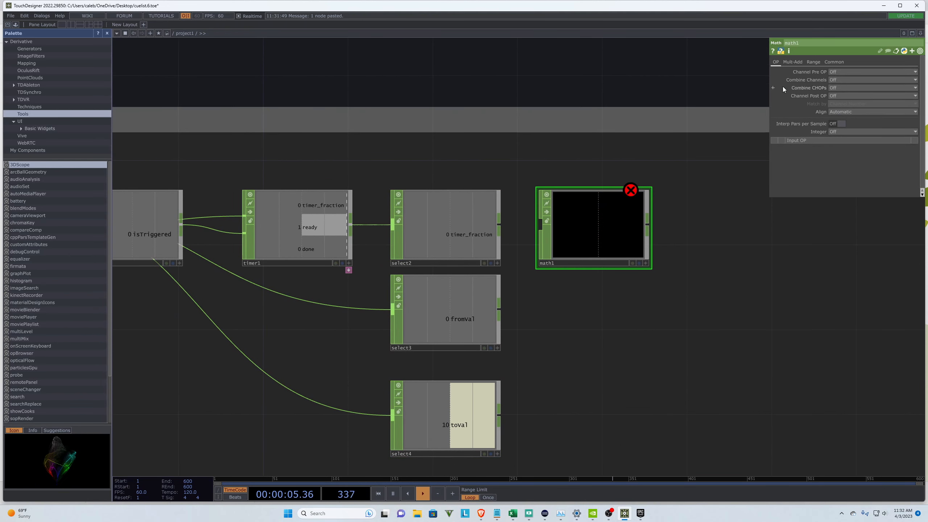
pyautogui.click(814, 62)
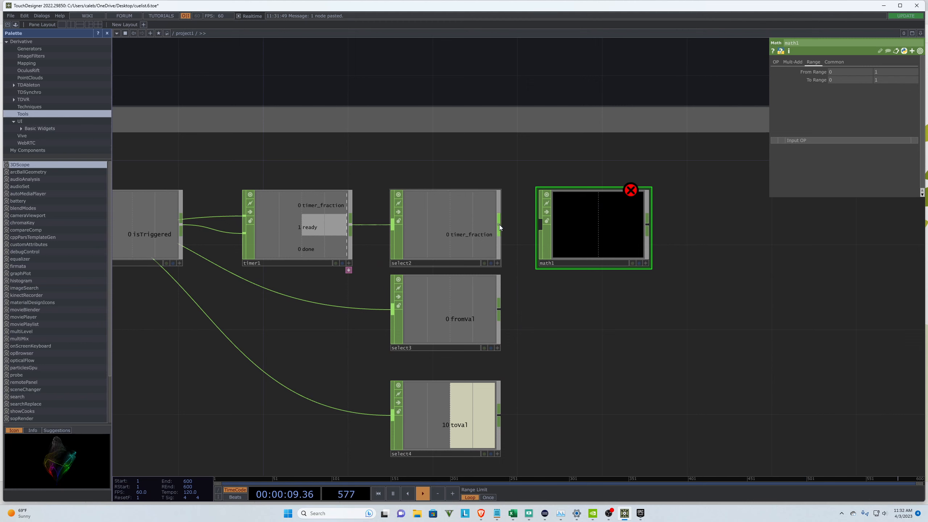
pyautogui.moveTo(499, 225); pyautogui.dragTo(541, 224)
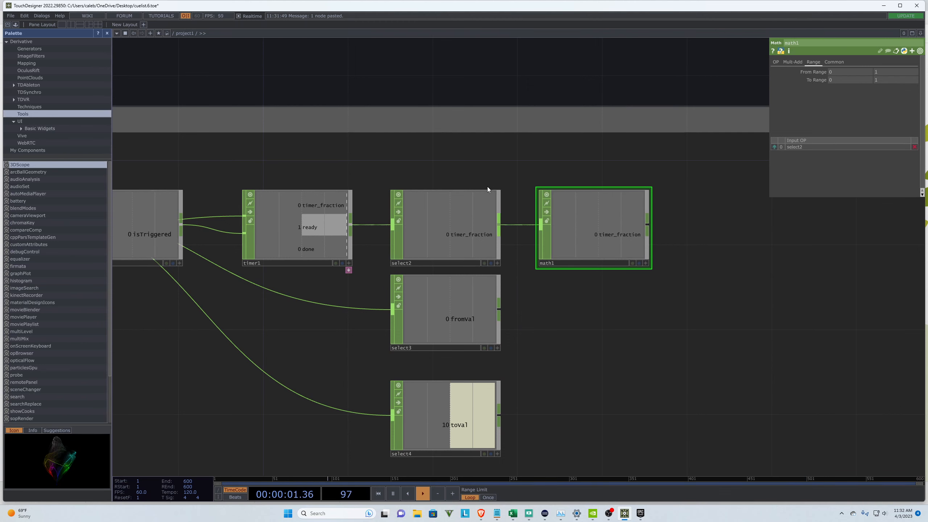
# Step: Reference select3's fromval channel as math1's To Range start and select4's toval channel as its To Range end
pyautogui.click(498, 348)
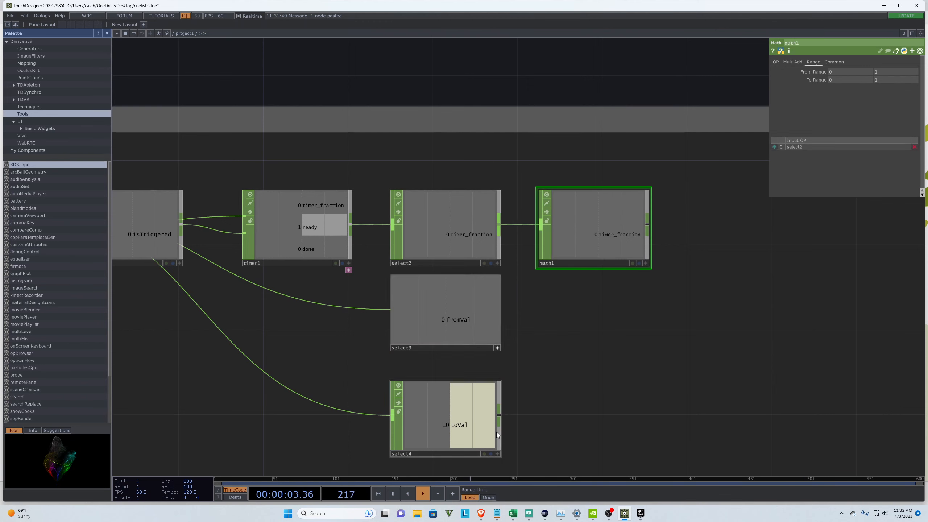
pyautogui.click(498, 454)
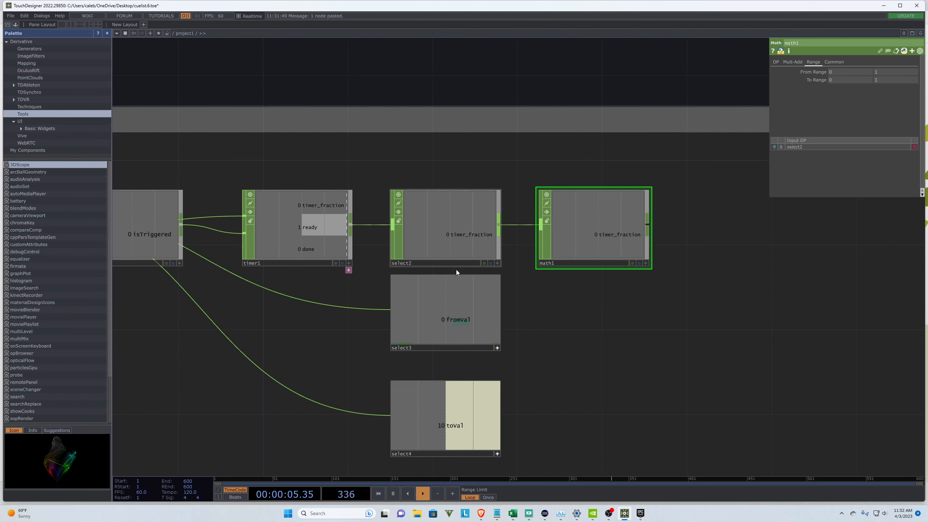
pyautogui.moveTo(455, 319); pyautogui.dragTo(845, 73)
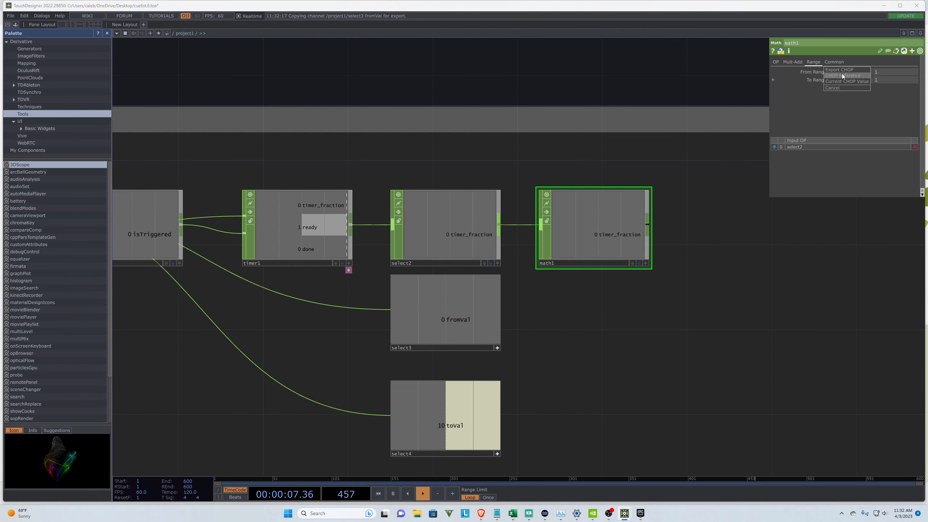
pyautogui.click(841, 75)
pyautogui.moveTo(468, 431); pyautogui.dragTo(900, 77)
pyautogui.click(886, 80)
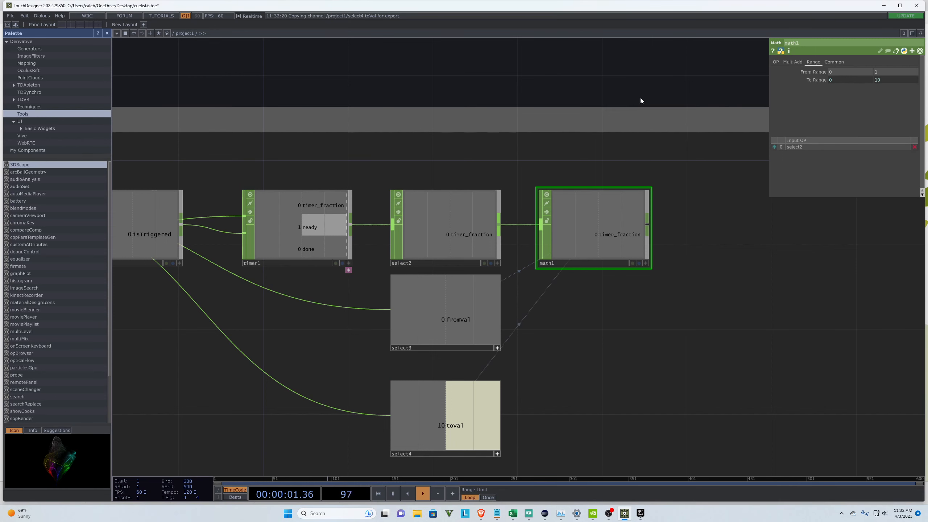
# Step: Examine timer1's settings and trace the chain from the cue row inputs through the timer to math1
pyautogui.scroll(-5, 671, 142)
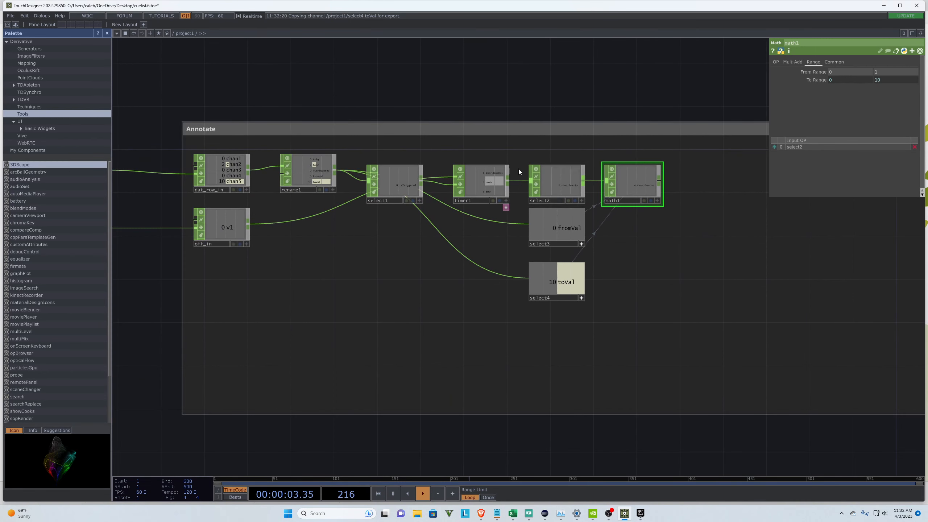
pyautogui.scroll(2, 518, 168)
pyautogui.scroll(5, 445, 168)
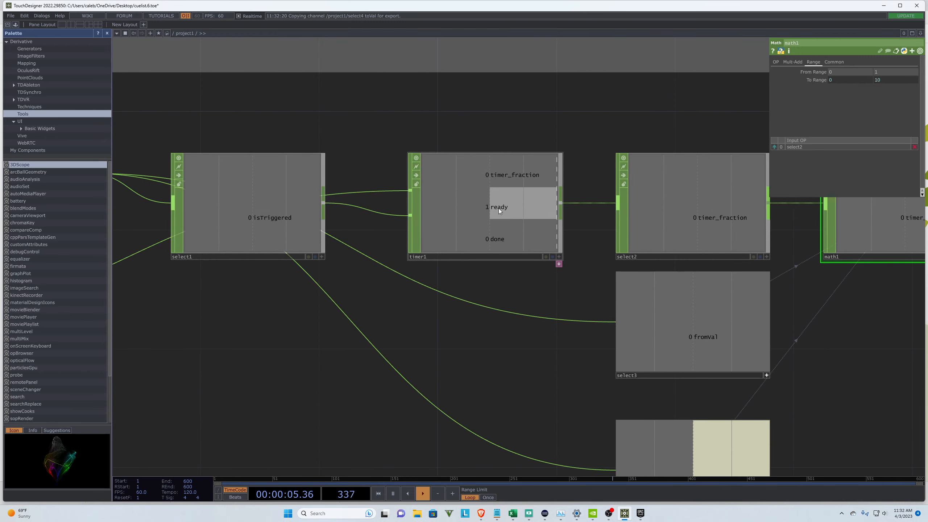
pyautogui.click(495, 210)
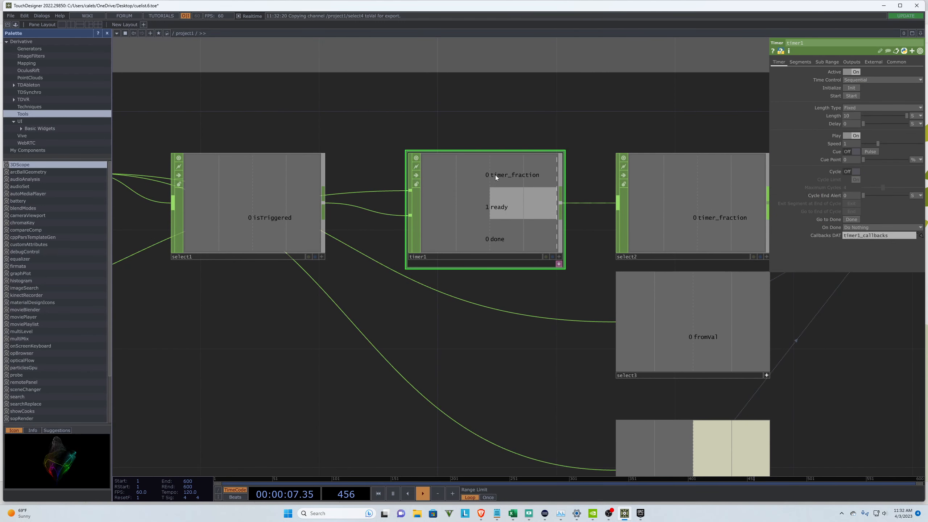
pyautogui.scroll(-5, 283, 250)
pyautogui.scroll(4, 548, 192)
pyautogui.scroll(-1, 362, 182)
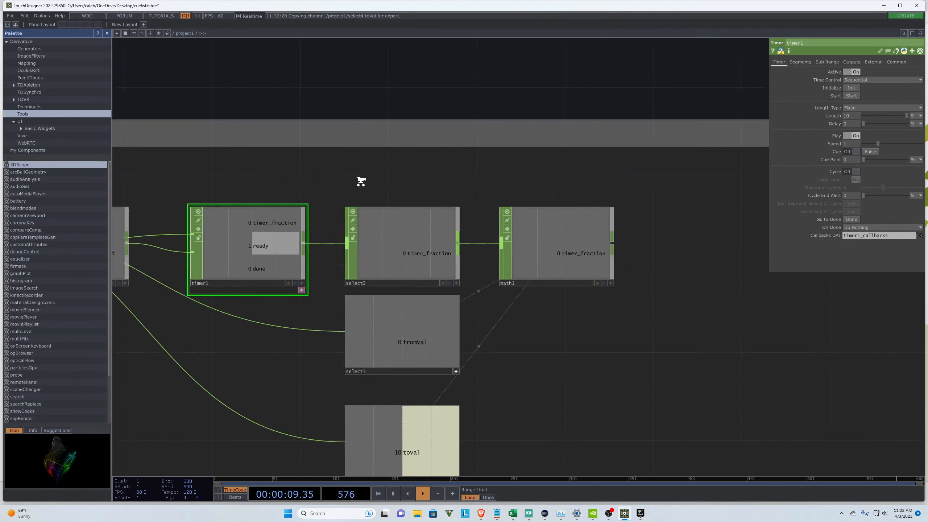
pyautogui.scroll(2, 548, 97)
pyautogui.scroll(-2, 490, 187)
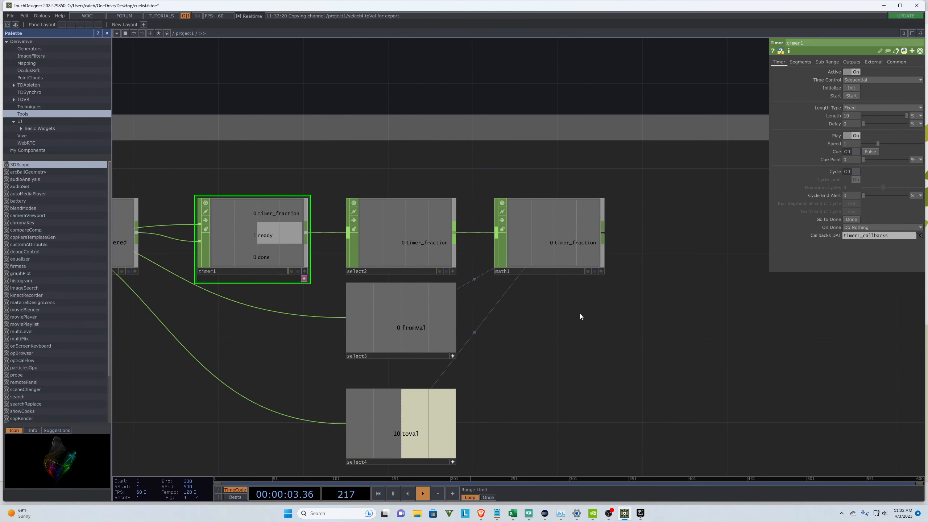
pyautogui.scroll(-2, 658, 324)
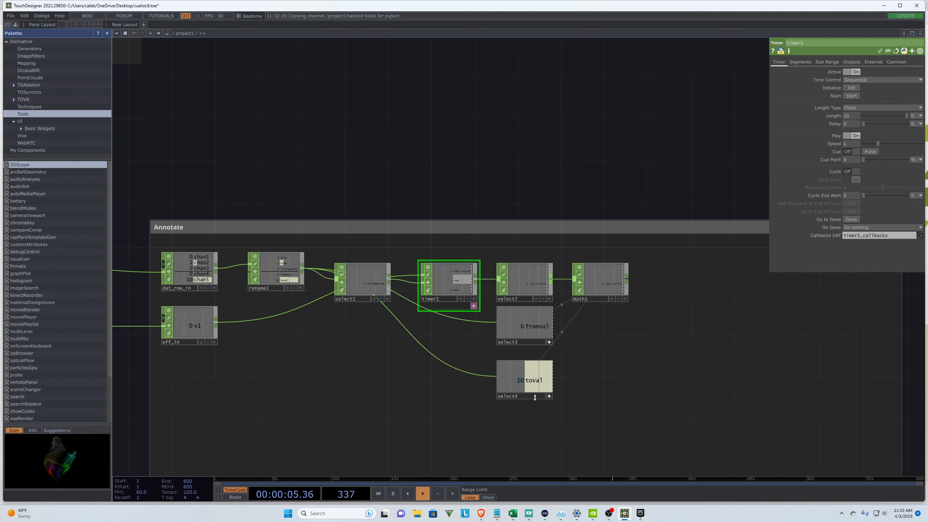
pyautogui.scroll(4, 663, 269)
pyautogui.scroll(-2, 455, 133)
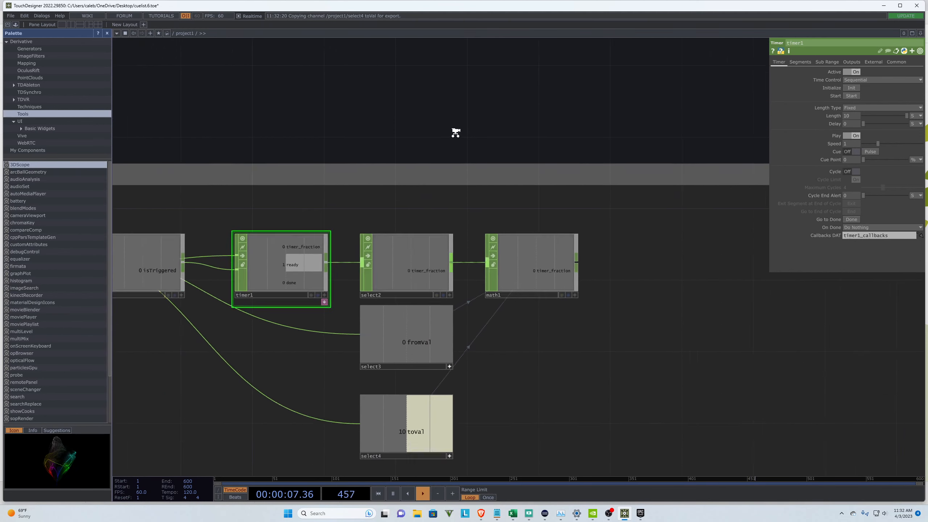
pyautogui.scroll(2, 551, 264)
pyautogui.scroll(-3, 691, 249)
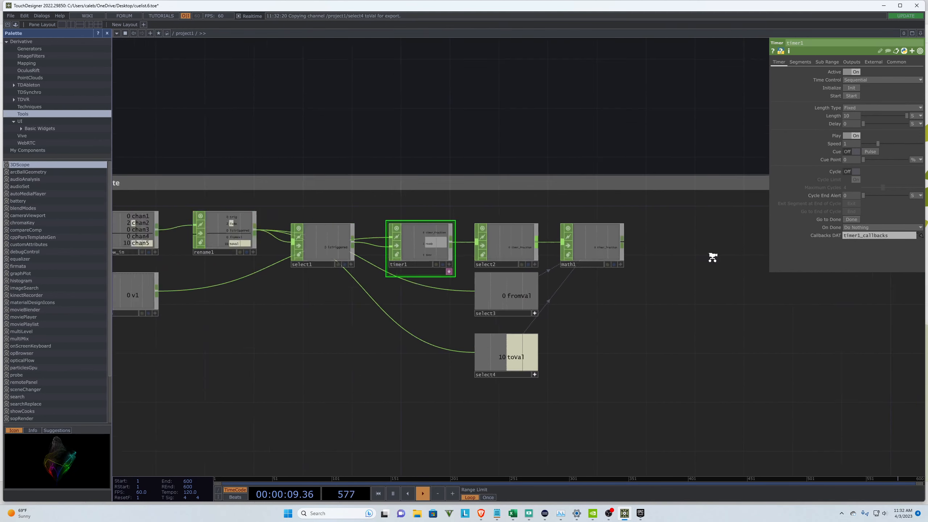
pyautogui.scroll(1, 711, 257)
pyautogui.scroll(-3, 725, 271)
pyautogui.scroll(3, 748, 277)
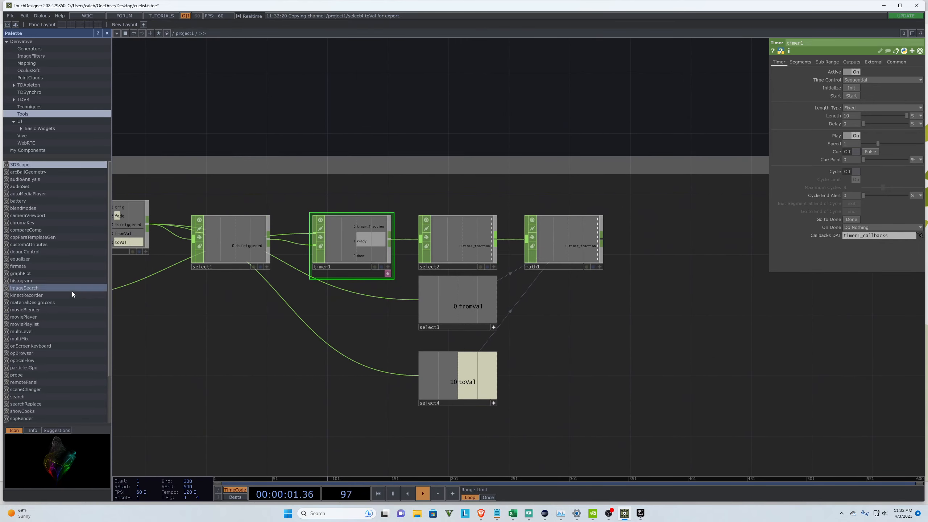
# Step: Enter the existing cue component and examine its internal chain from the inputs through the timer and math to the output
pyautogui.scroll(-3, 72, 292)
pyautogui.scroll(-3, 177, 286)
pyautogui.scroll(2, 602, 281)
pyautogui.scroll(-4, 735, 305)
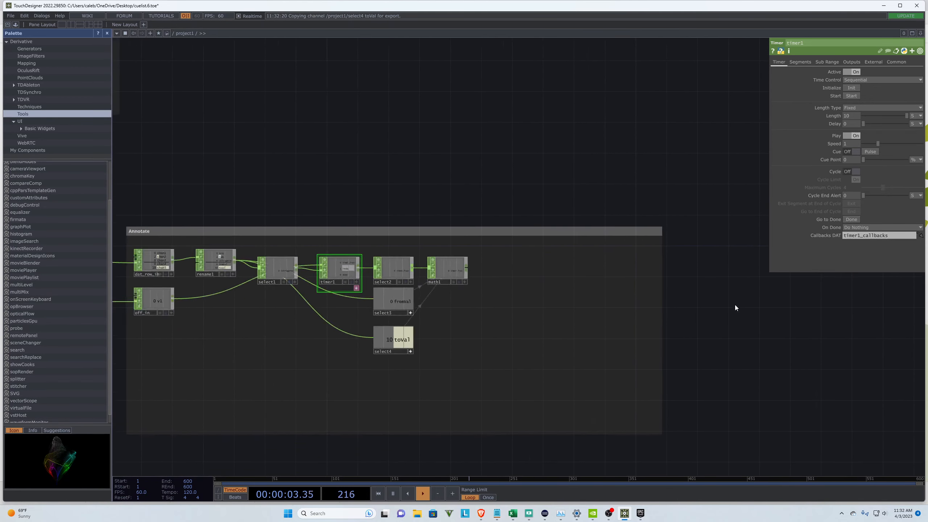
pyautogui.scroll(-2, 755, 351)
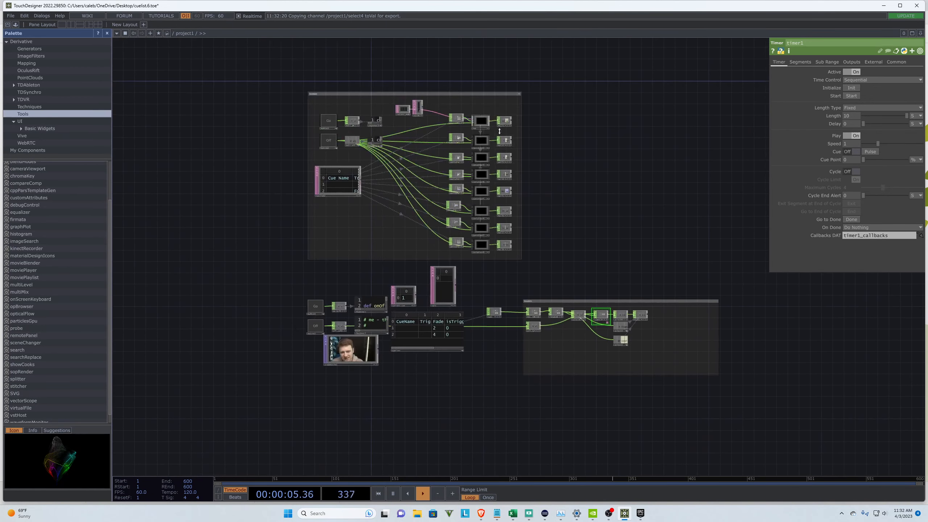
pyautogui.scroll(6, 472, 106)
pyautogui.scroll(4, 472, 172)
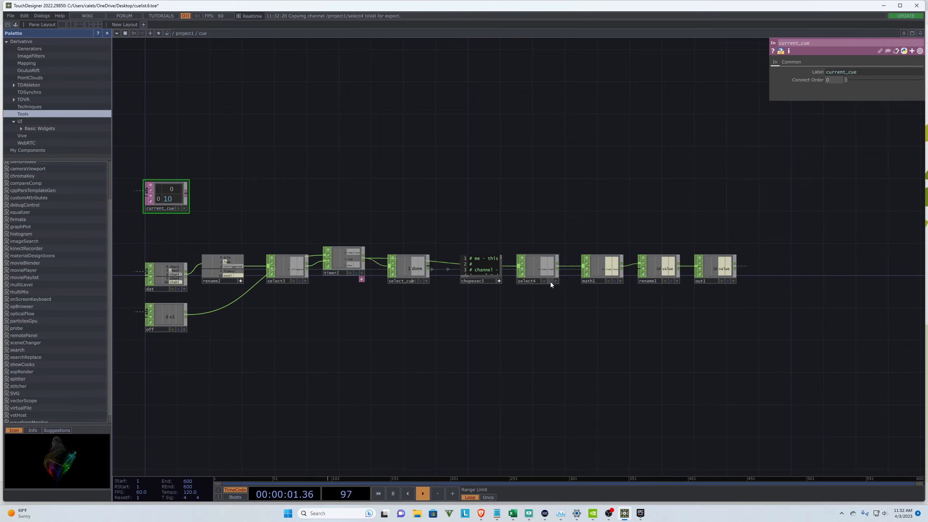
pyautogui.scroll(-5, 550, 281)
pyautogui.scroll(-6, 545, 278)
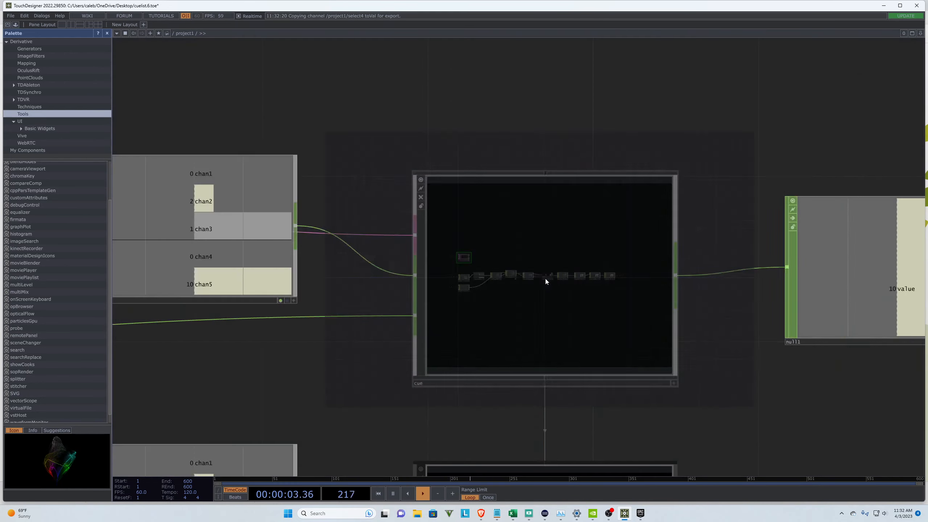
pyautogui.scroll(8, 405, 248)
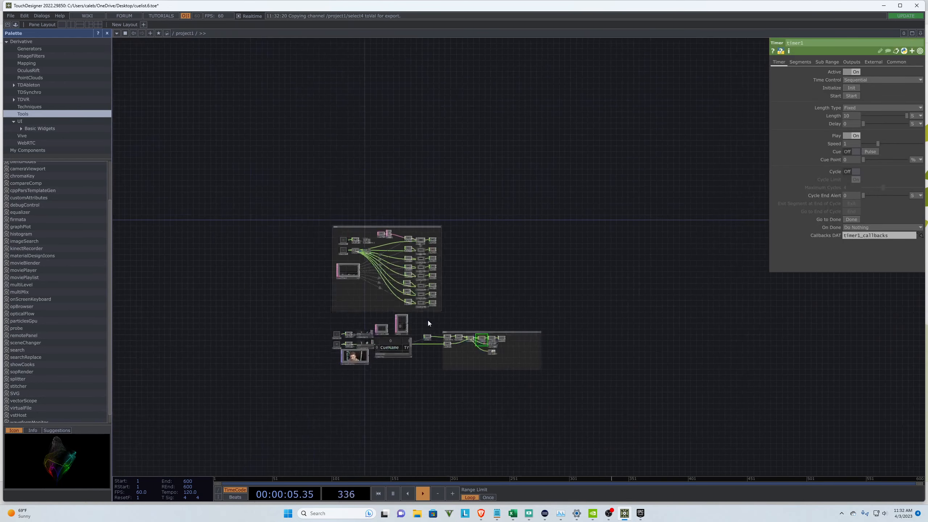
# Step: Raise select2 slightly above timer1's level and duplicate it, keeping timer1 as the copy's input
pyautogui.scroll(4, 420, 220)
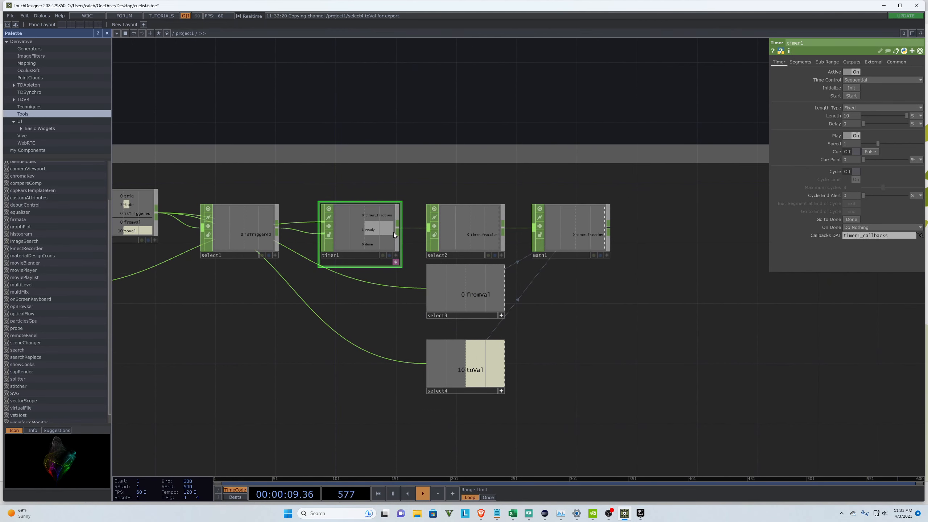
pyautogui.click(481, 227)
pyautogui.moveTo(452, 233); pyautogui.dragTo(472, 196)
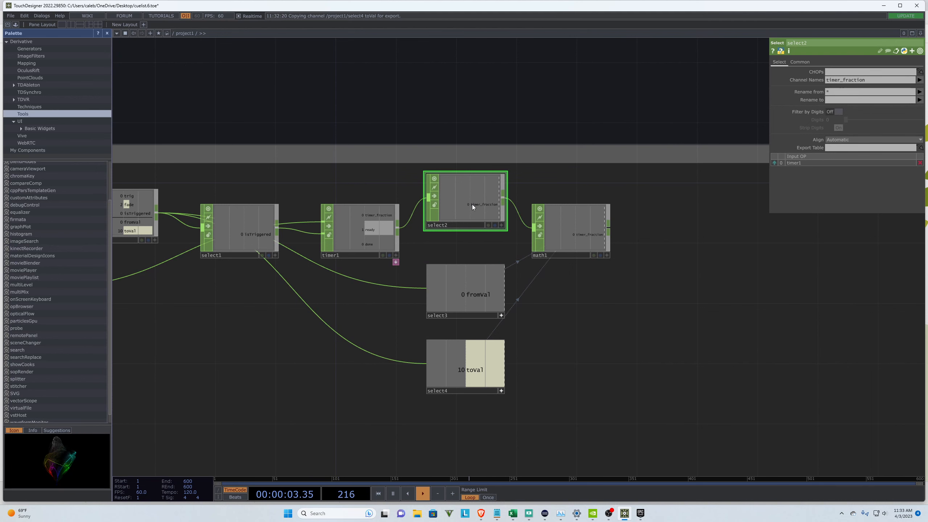
pyautogui.hotkey('ctrl', 'c')
pyautogui.hotkey('ctrl', 'v')
pyautogui.moveTo(474, 268); pyautogui.dragTo(580, 307)
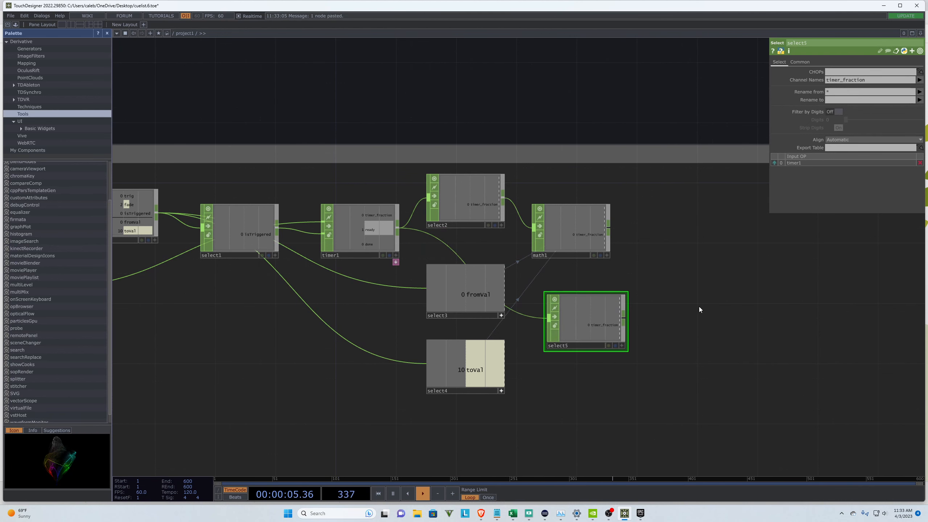
# Step: Move the select2 copy to the right of math1 and slightly above its level
pyautogui.scroll(4, 658, 281)
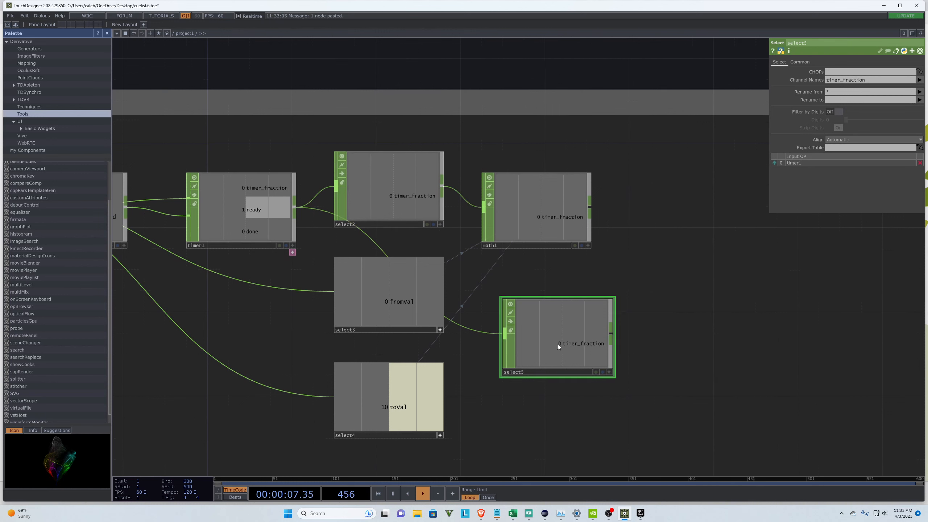
pyautogui.moveTo(545, 335); pyautogui.dragTo(690, 207)
pyautogui.scroll(-3, 519, 297)
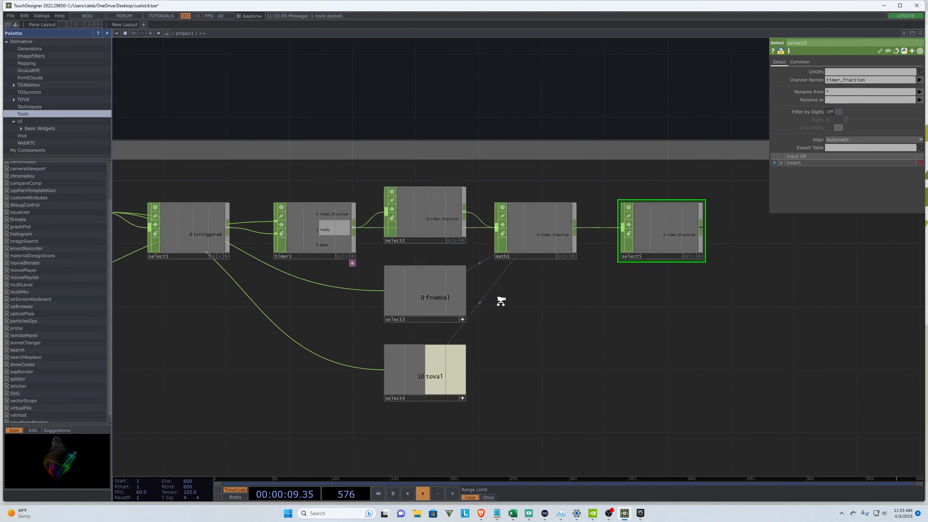
pyautogui.scroll(3, 628, 243)
pyautogui.moveTo(628, 243); pyautogui.dragTo(608, 204)
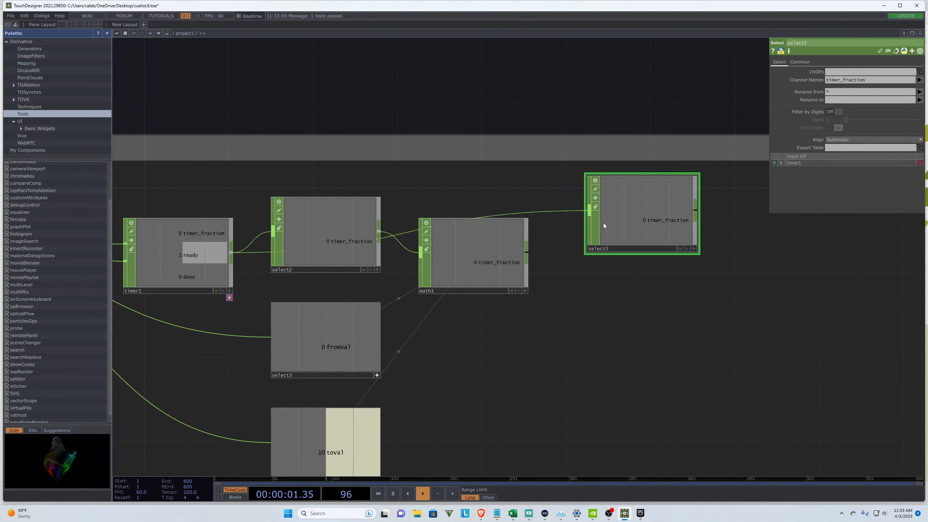
pyautogui.scroll(-4, 490, 267)
# Step: Set the channel names of the select2 copy to done
pyautogui.scroll(6, 585, 256)
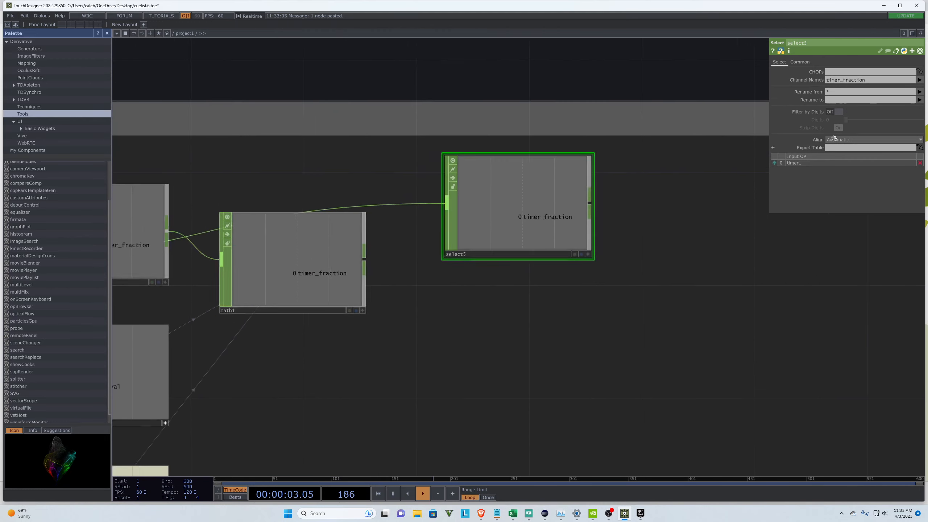
pyautogui.click(877, 79)
pyautogui.press('BackSpace')
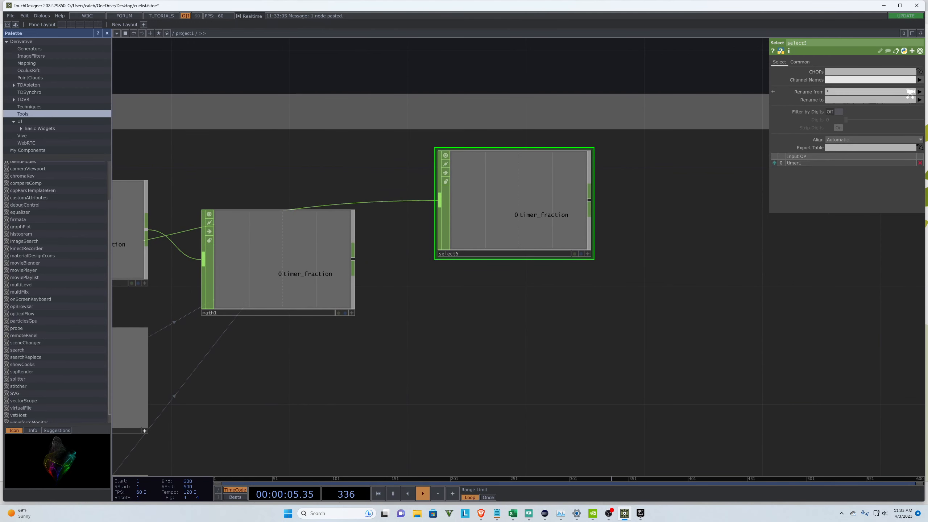
pyautogui.click(920, 80)
pyautogui.click(899, 109)
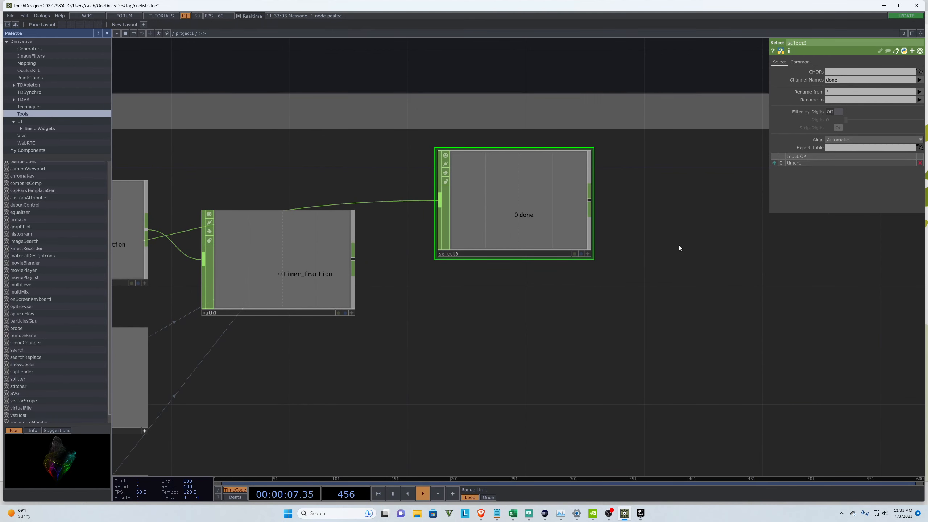
# Step: Move the done select slightly up and to the left, and append a Null CHOP to its output
pyautogui.scroll(-3, 617, 265)
pyautogui.scroll(1, 585, 247)
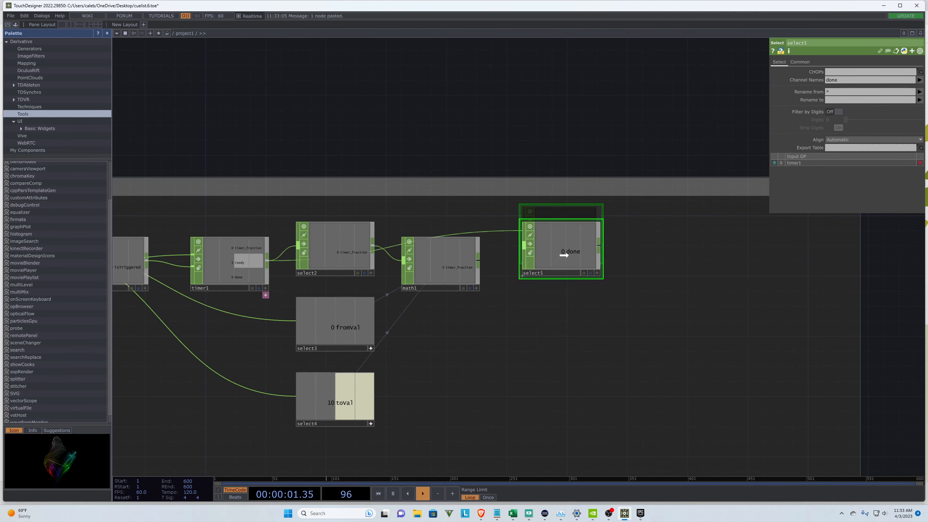
pyautogui.moveTo(563, 239)
pyautogui.mouseDown()
pyautogui.moveTo(533, 238)
pyautogui.moveTo(549, 236)
pyautogui.mouseUp()
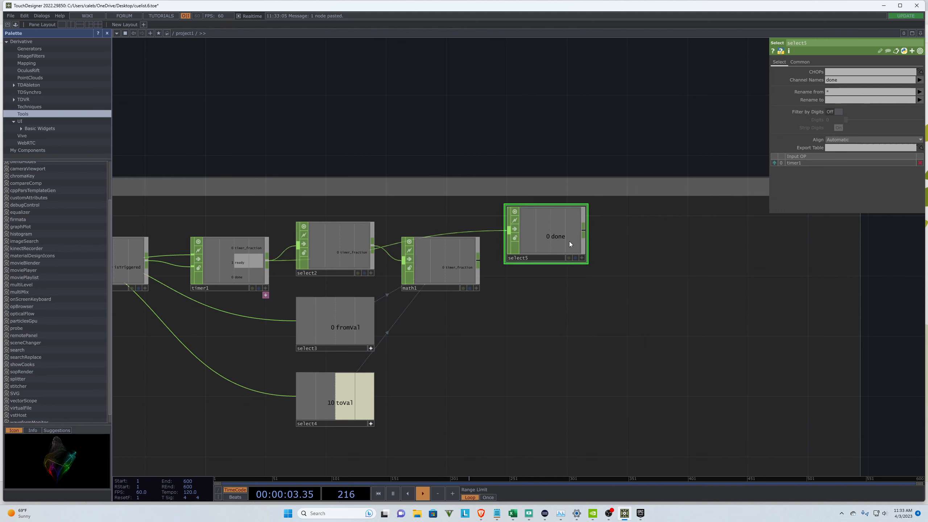
pyautogui.rightClick(583, 233)
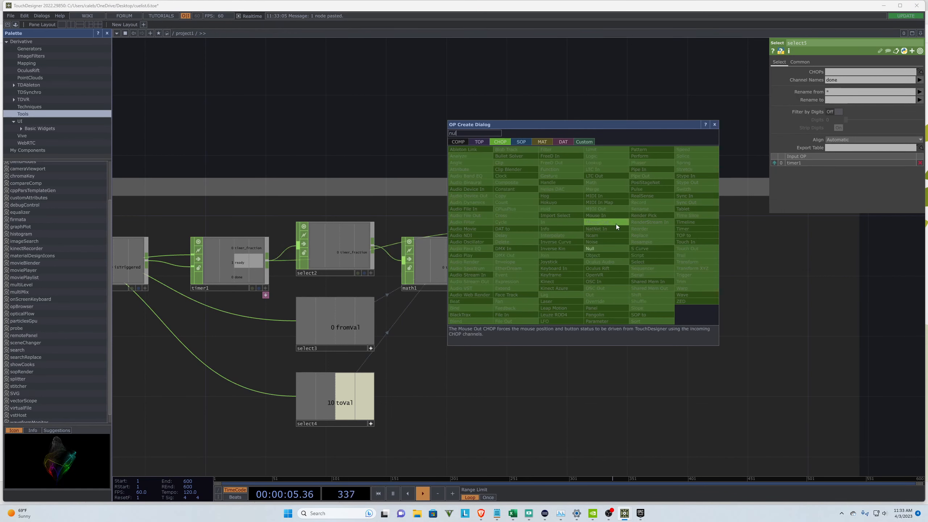
pyautogui.click(598, 255)
pyautogui.click(648, 266)
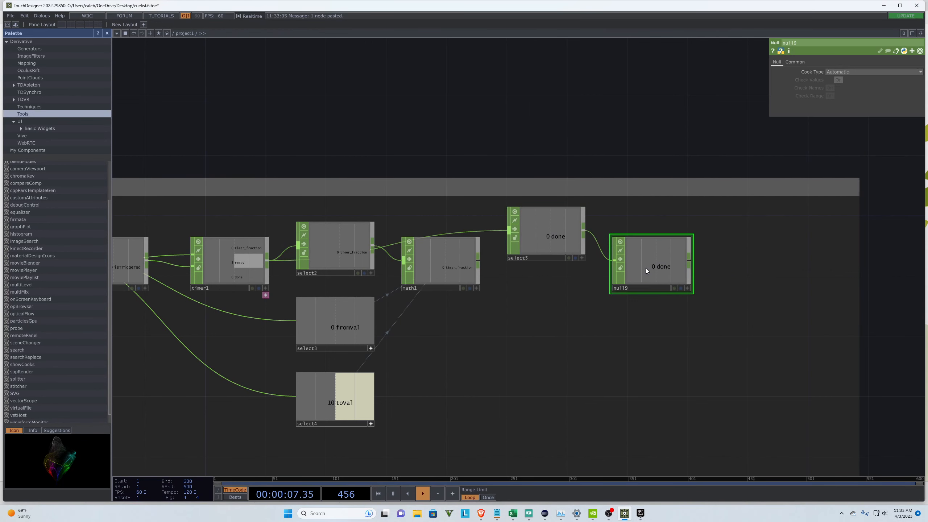
# Step: Rename the Null CHOP fed by the done select to null_done
pyautogui.click(628, 288)
pyautogui.write('null_done')
pyautogui.press('Return')
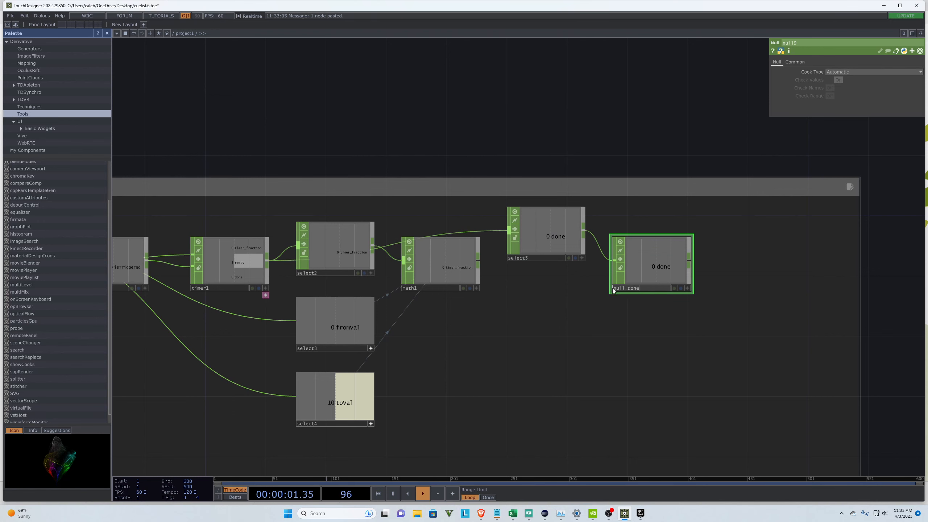
# Step: Enter the existing cue component, examine its CHOP Execute script that handles Follow cues, and return to the project network
pyautogui.scroll(-5, 797, 241)
pyautogui.scroll(2, 814, 262)
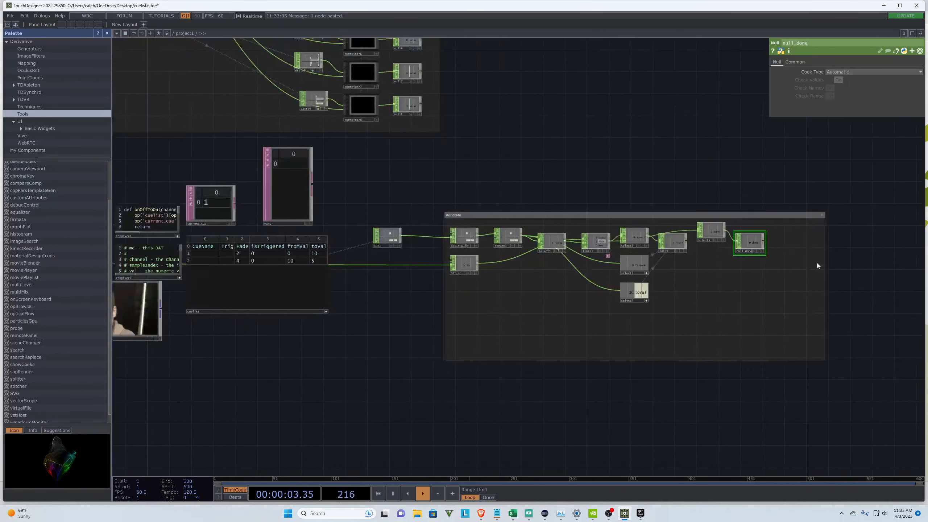
pyautogui.scroll(-2, 855, 260)
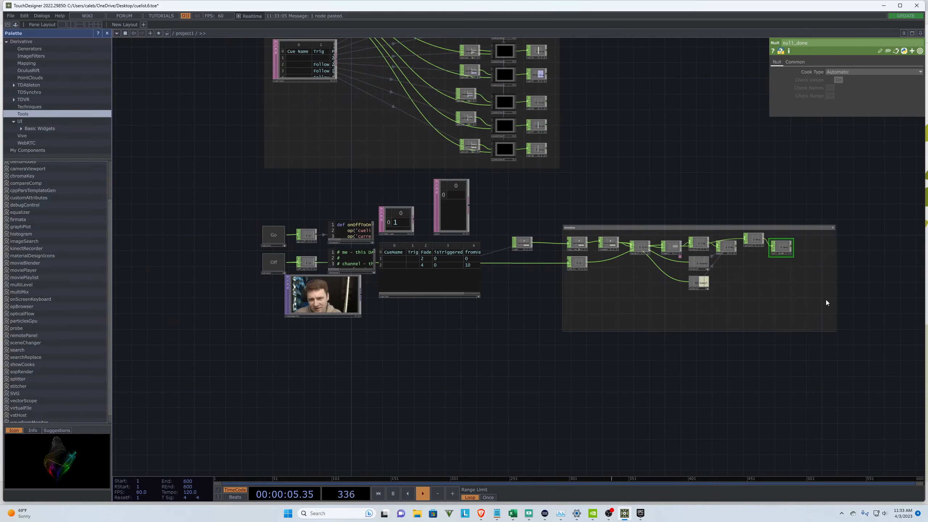
pyautogui.scroll(-2, 574, 351)
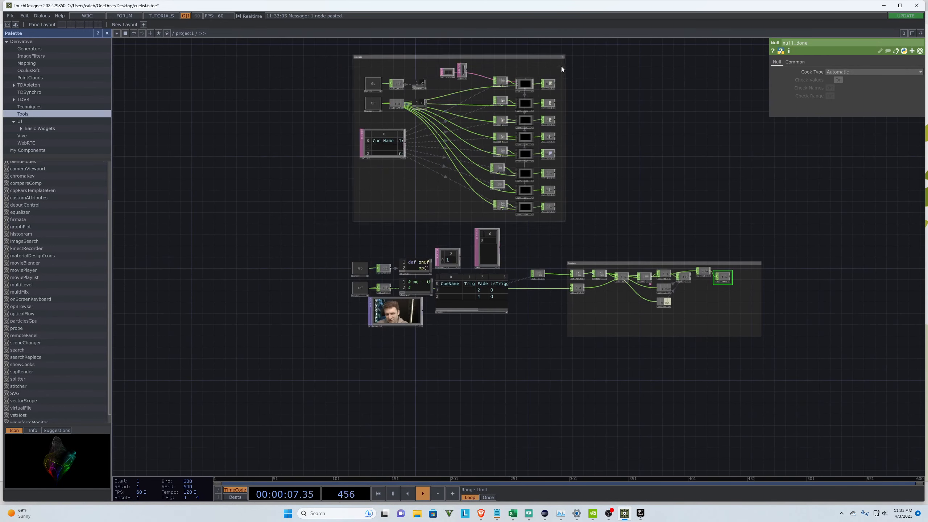
pyautogui.scroll(2, 502, 79)
pyautogui.scroll(5, 504, 83)
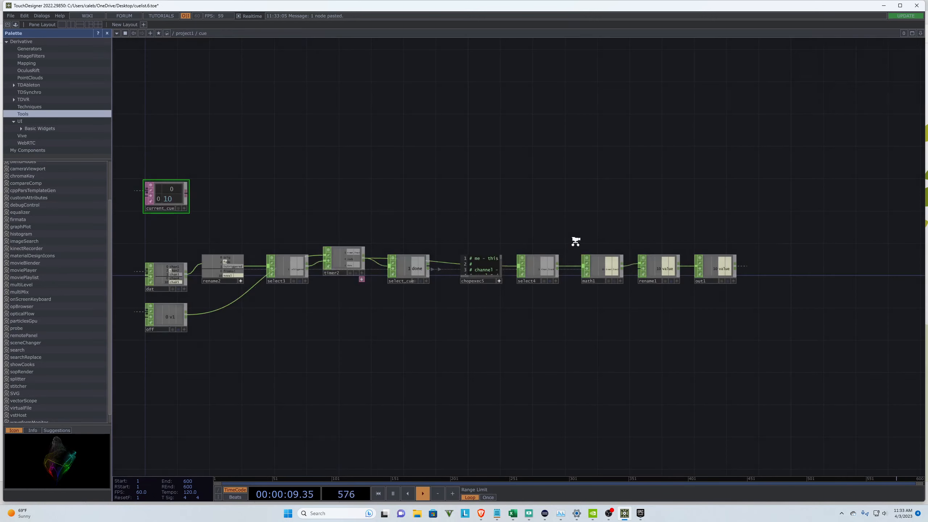
pyautogui.scroll(5, 502, 269)
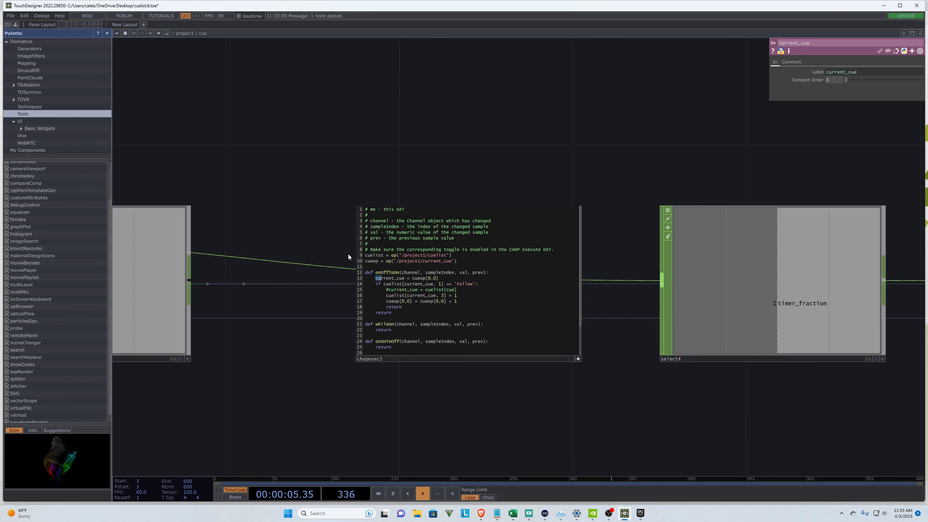
pyautogui.scroll(-2, 360, 256)
pyautogui.scroll(-3, 334, 212)
pyautogui.scroll(-6, 334, 212)
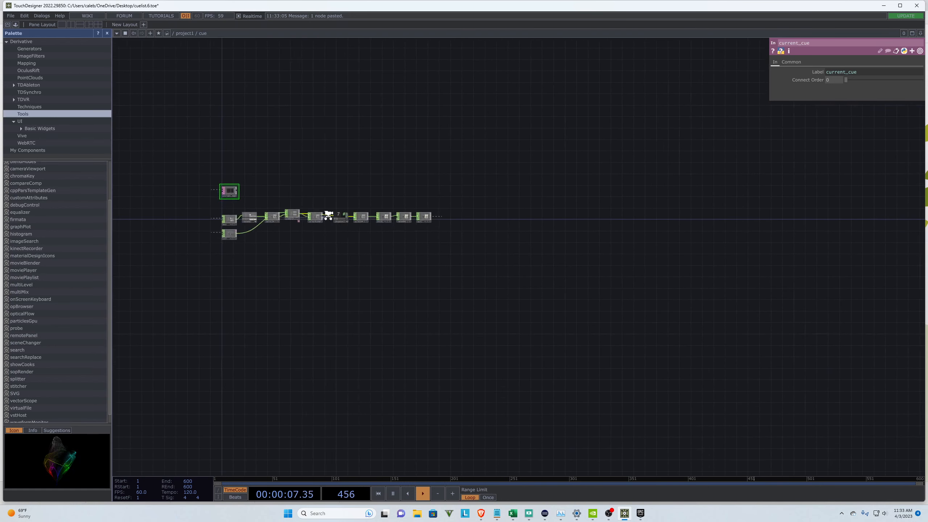
pyautogui.scroll(-10, 374, 202)
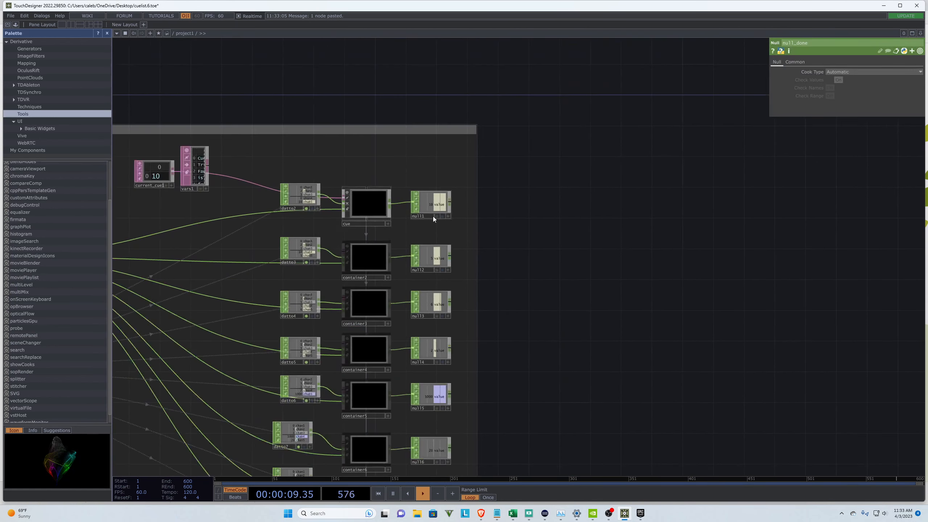
# Step: Add a CHOP Execute DAT to the right of null_done inside the annotated area
pyautogui.scroll(6, 596, 314)
pyautogui.scroll(5, 553, 278)
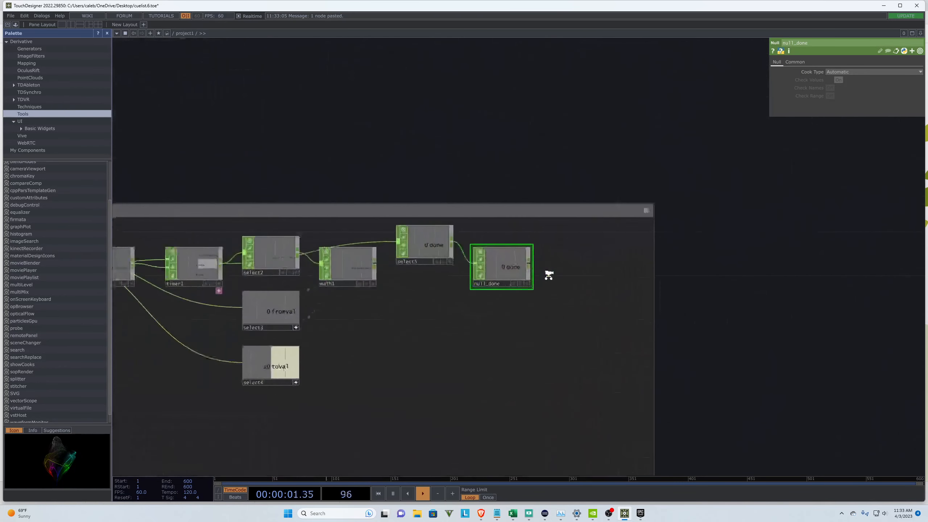
pyautogui.press('Tab')
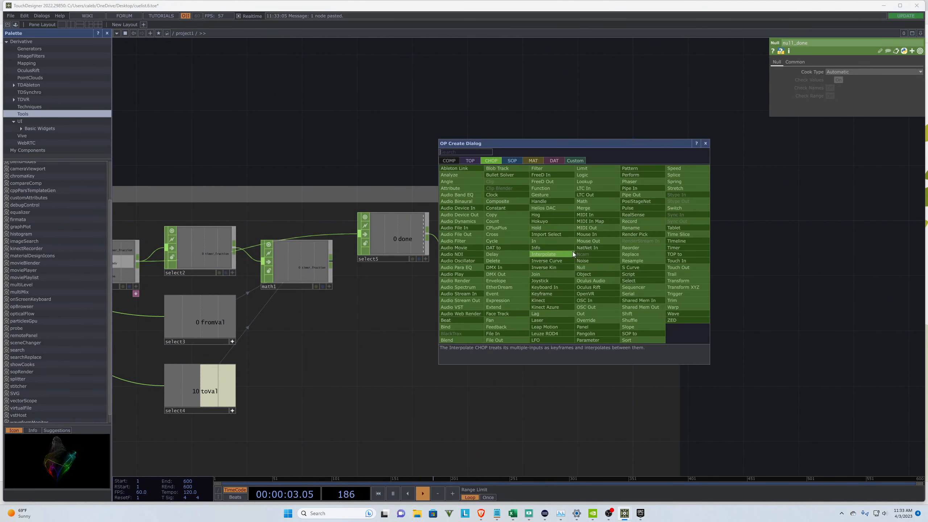
pyautogui.click(551, 162)
pyautogui.click(461, 169)
pyautogui.click(603, 262)
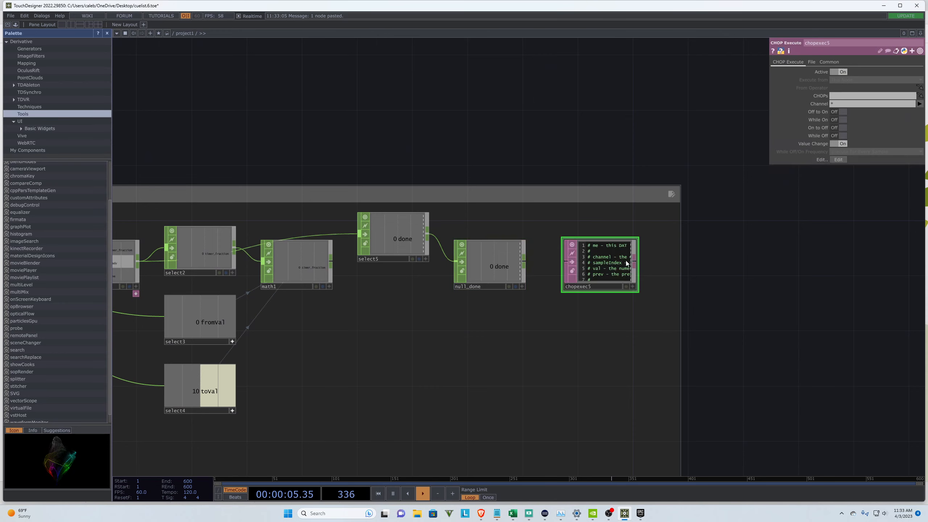
# Step: Delete the header comment lines from the new CHOP Execute DAT's script
pyautogui.scroll(3, 601, 259)
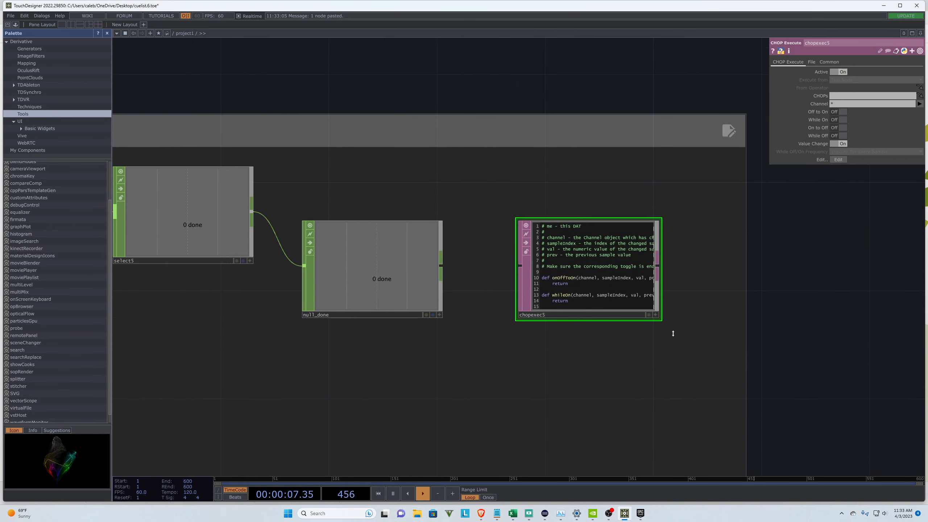
pyautogui.click(655, 314)
pyautogui.moveTo(529, 270); pyautogui.dragTo(516, 218)
pyautogui.press('BackSpace')
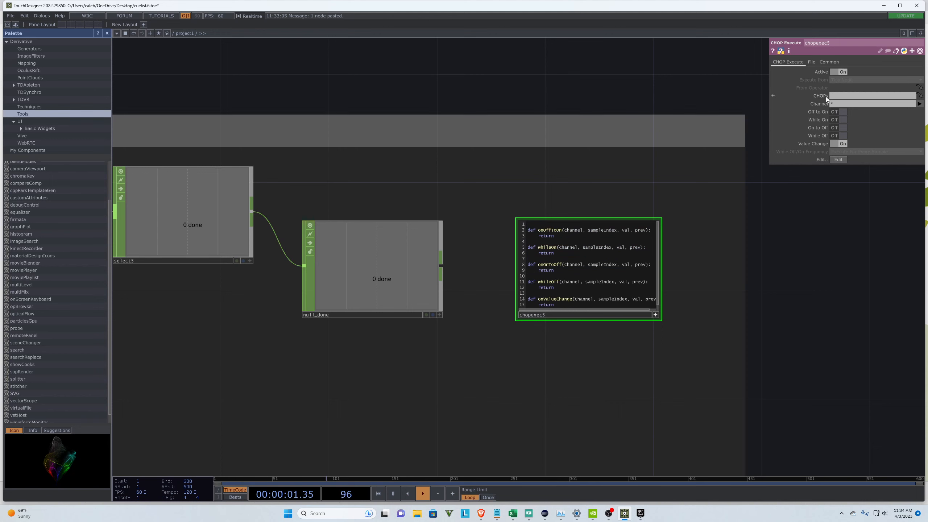
# Step: Set the CHOP Execute DAT to watch null_done, with Off to On enabled and Value Change disabled
pyautogui.click(836, 95)
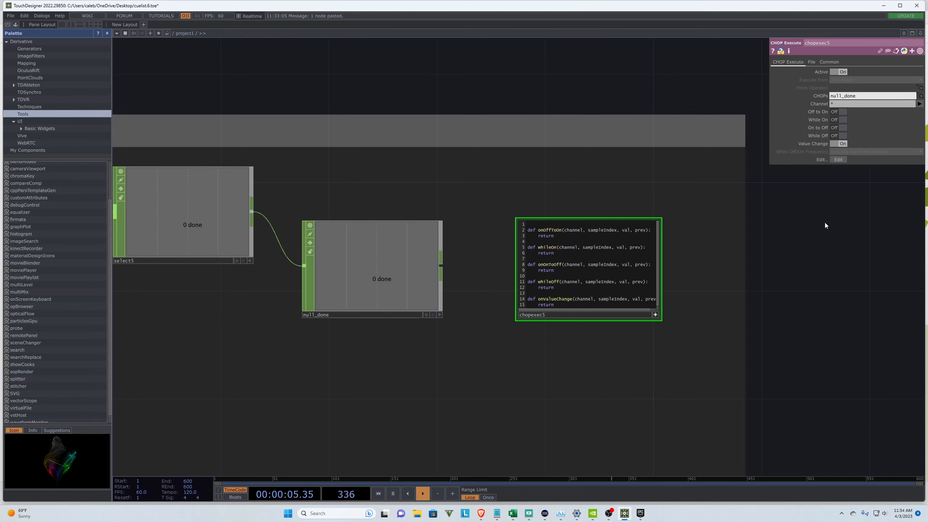
pyautogui.press('Return')
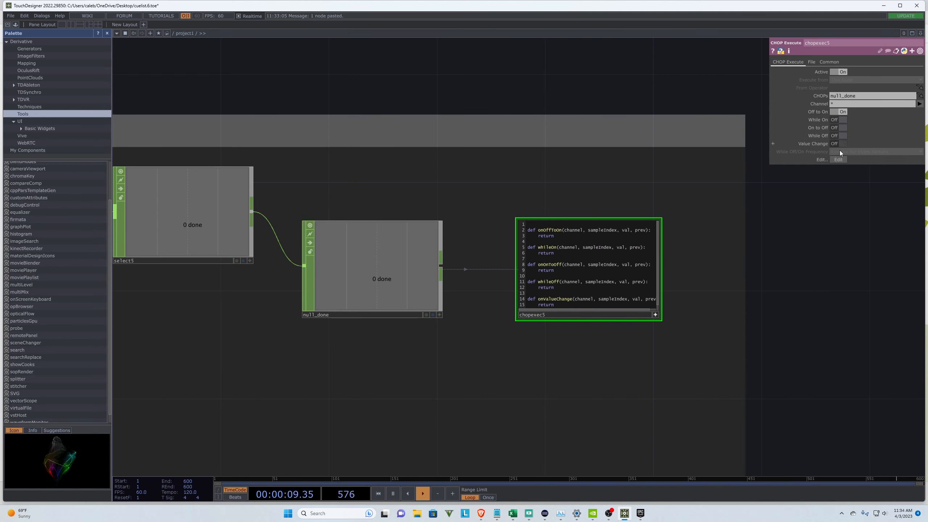
# Step: Add the line current_cue = op('current_cue')[0,0] before the return in the new script's onOffToOn function
pyautogui.scroll(-2, 841, 298)
pyautogui.scroll(2, 716, 238)
pyautogui.scroll(1, 552, 188)
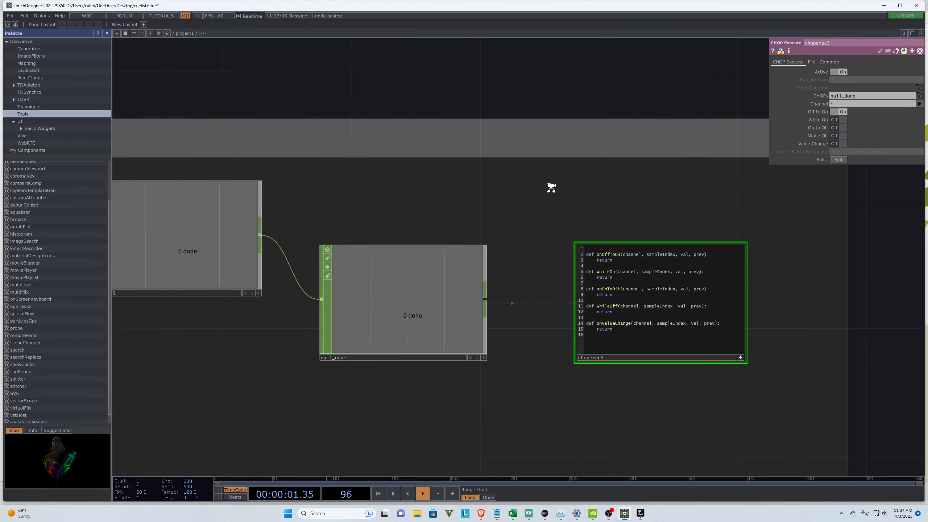
pyautogui.scroll(1, 552, 187)
pyautogui.scroll(2, 655, 317)
pyautogui.scroll(-2, 654, 317)
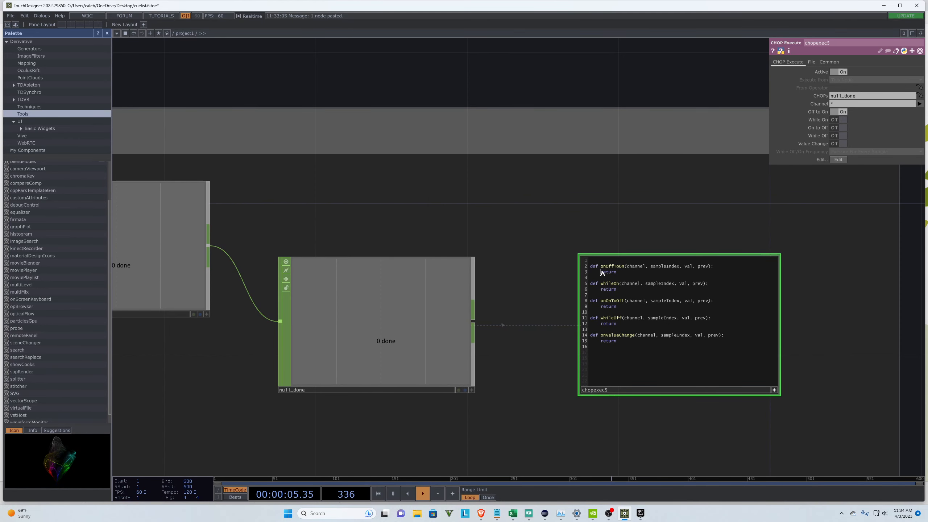
pyautogui.press('Return')
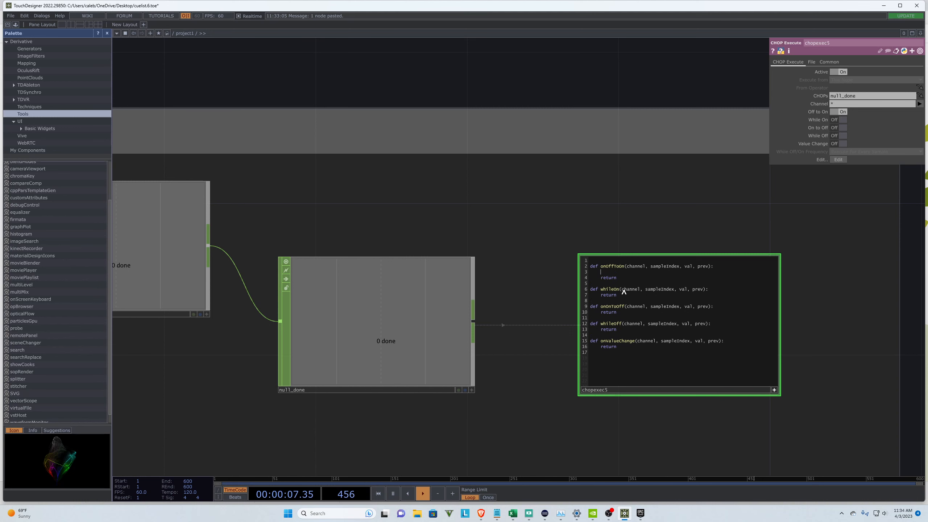
pyautogui.scroll(-10, 860, 324)
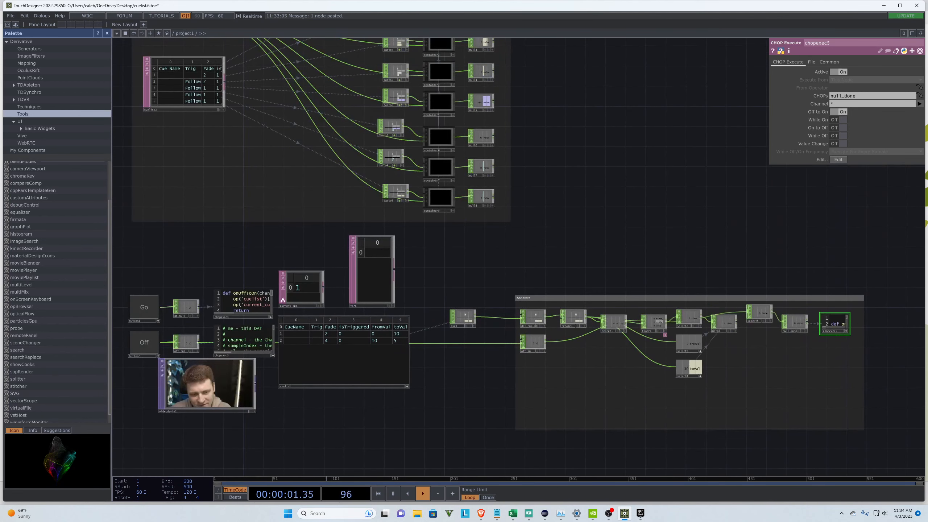
pyautogui.scroll(-4, 627, 334)
pyautogui.scroll(6, 762, 299)
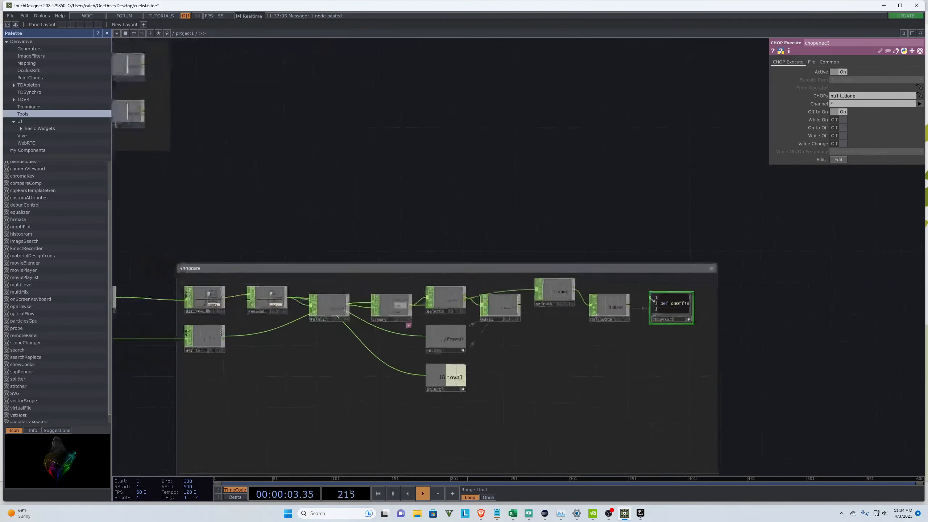
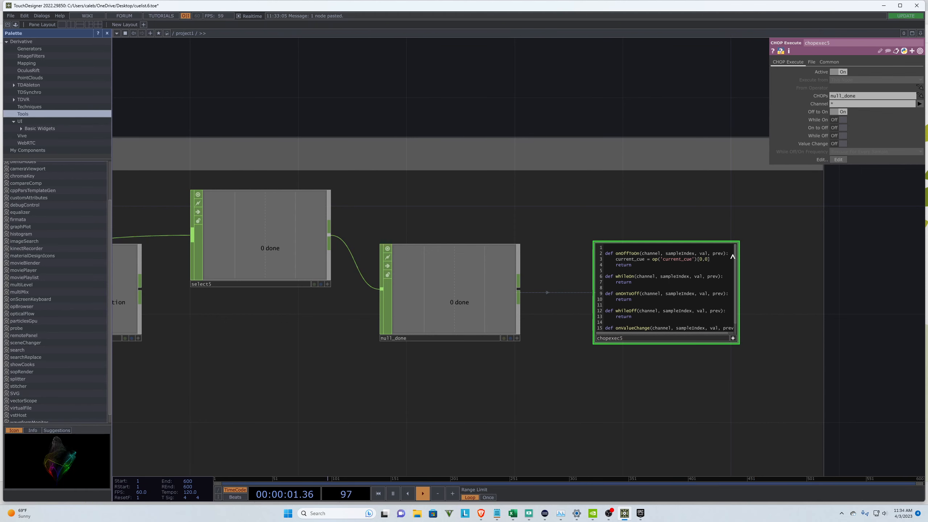
# Step: Trigger the Go button and examine its script against the current_cue table and the isTriggered column of cuelist
pyautogui.scroll(-10, 894, 269)
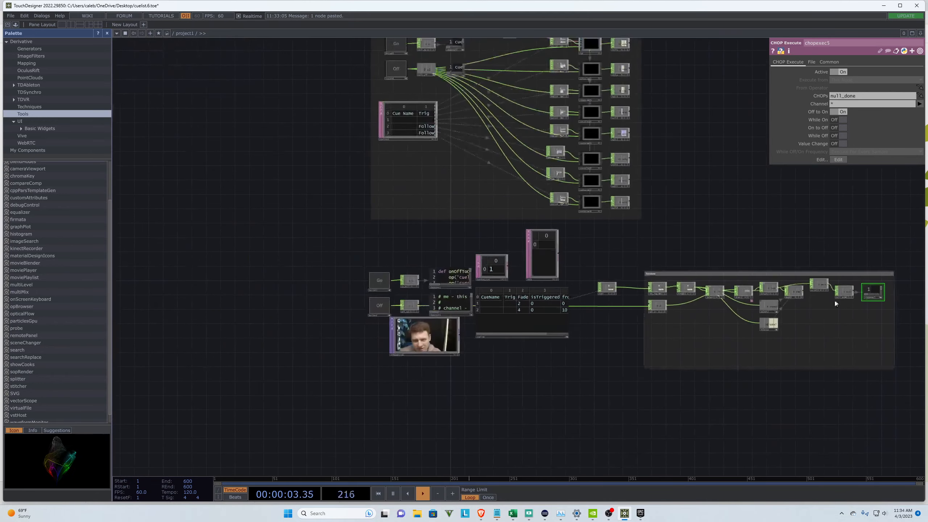
pyautogui.scroll(10, 526, 311)
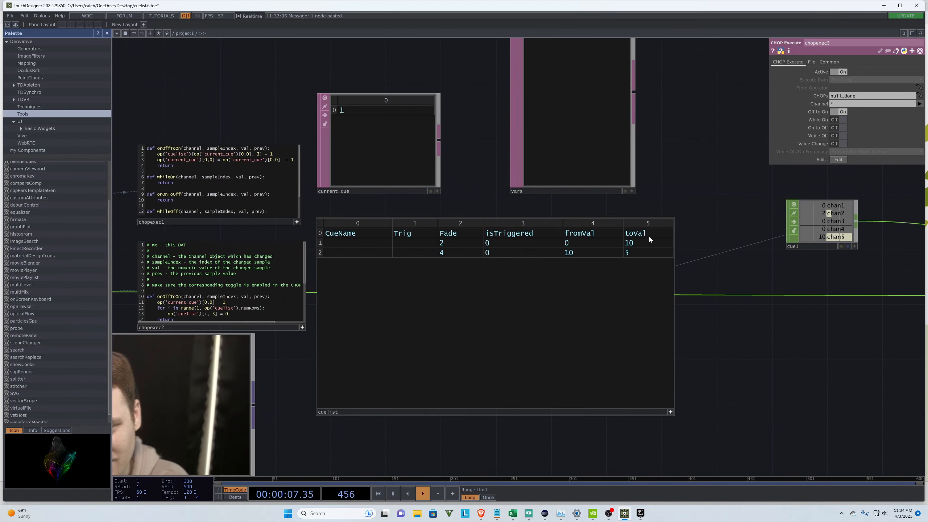
pyautogui.scroll(-3, 738, 276)
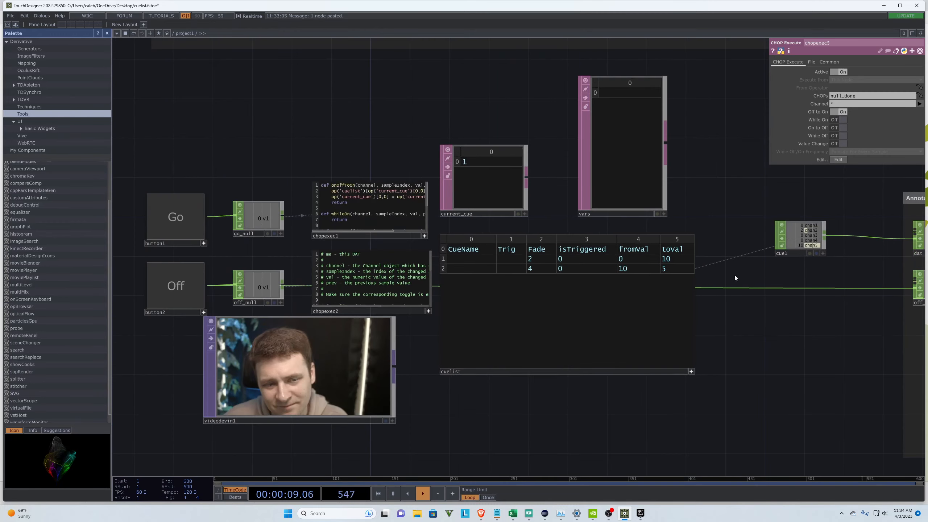
pyautogui.click(169, 224)
pyautogui.scroll(3, 570, 291)
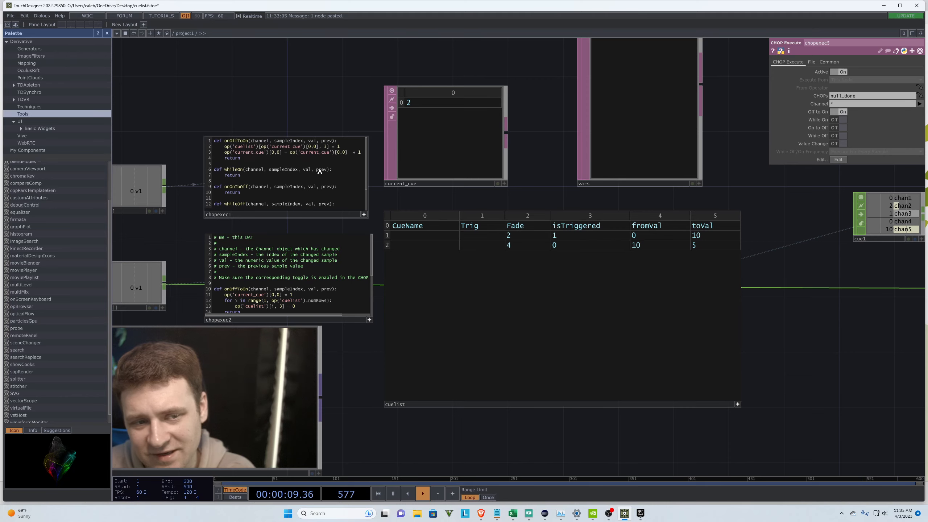
pyautogui.scroll(-4, 581, 348)
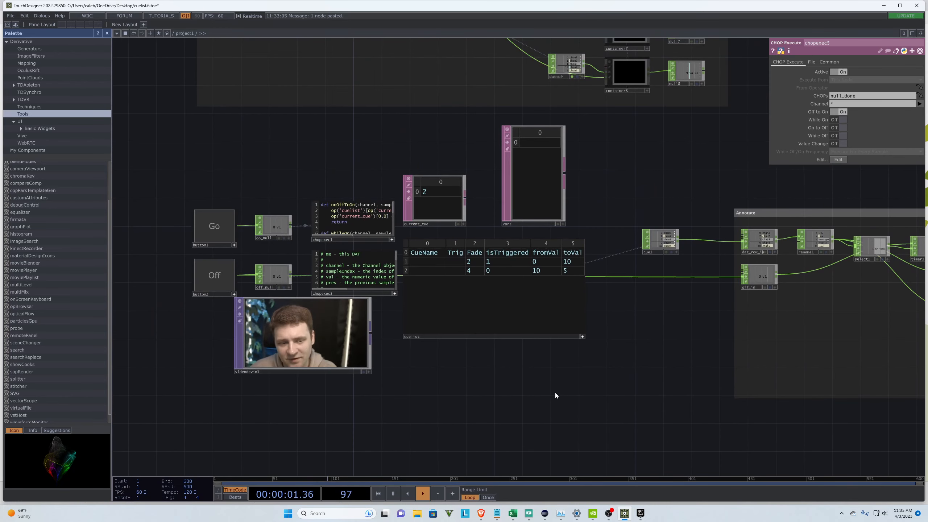
pyautogui.scroll(2, 521, 373)
pyautogui.scroll(-2, 515, 375)
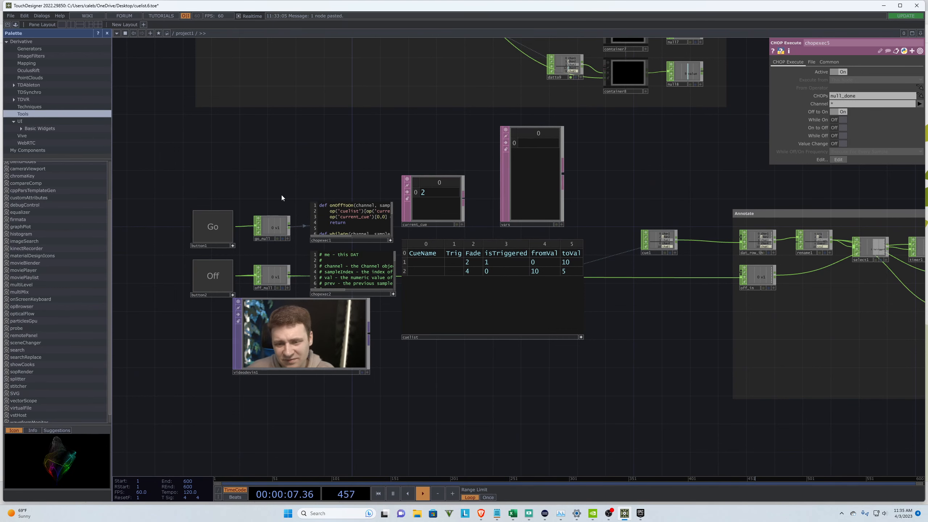
pyautogui.scroll(-1, 274, 180)
pyautogui.scroll(2, 274, 179)
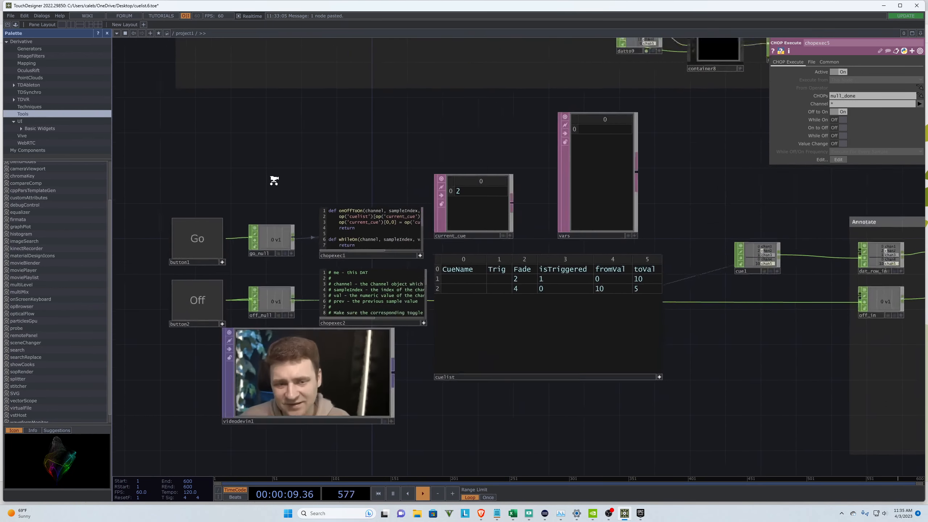
pyautogui.scroll(-5, 239, 189)
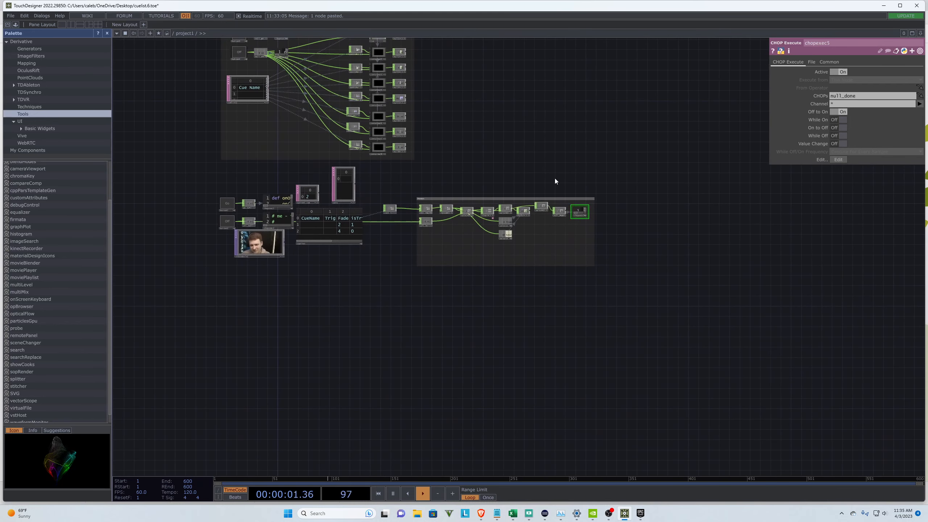
pyautogui.scroll(3, 235, 186)
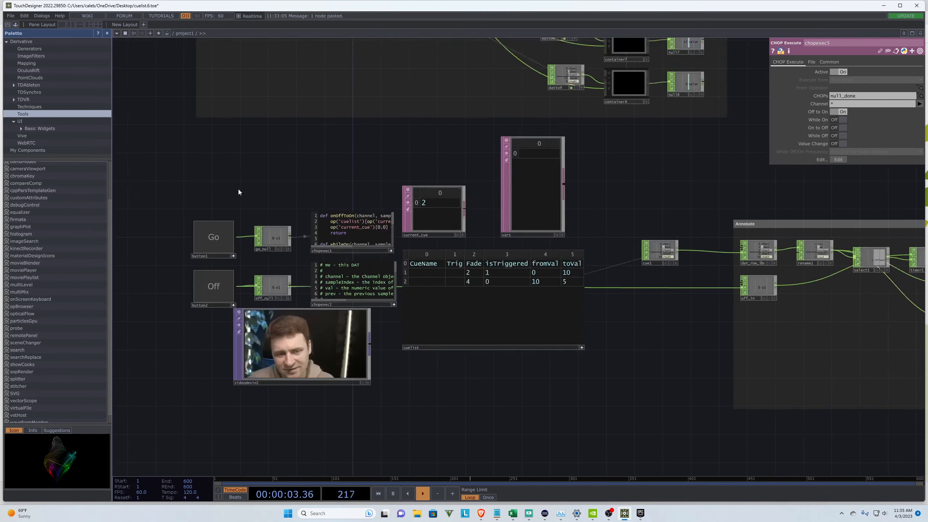
pyautogui.scroll(-1, 236, 190)
pyautogui.scroll(-3, 516, 167)
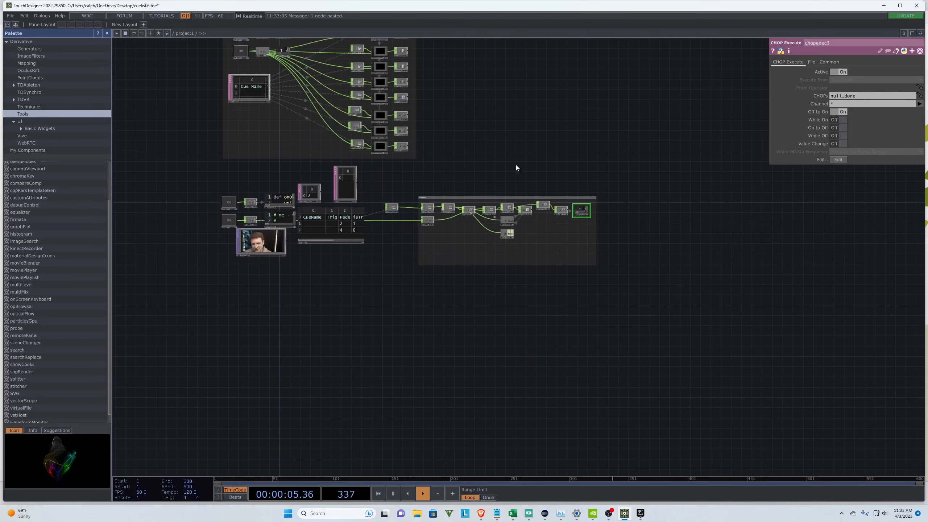
# Step: Change the operator reference in the null_done script's onOffToOn function from current_cue to op('standby_cue')
pyautogui.scroll(10, 591, 205)
pyautogui.scroll(4, 592, 249)
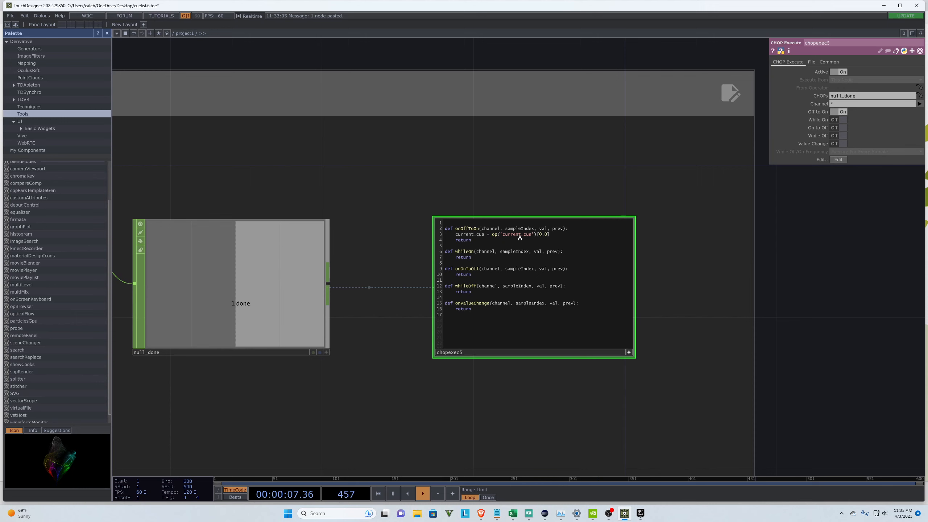
pyautogui.moveTo(520, 238); pyautogui.dragTo(513, 236)
pyautogui.write('standby')
pyautogui.scroll(-10, 789, 268)
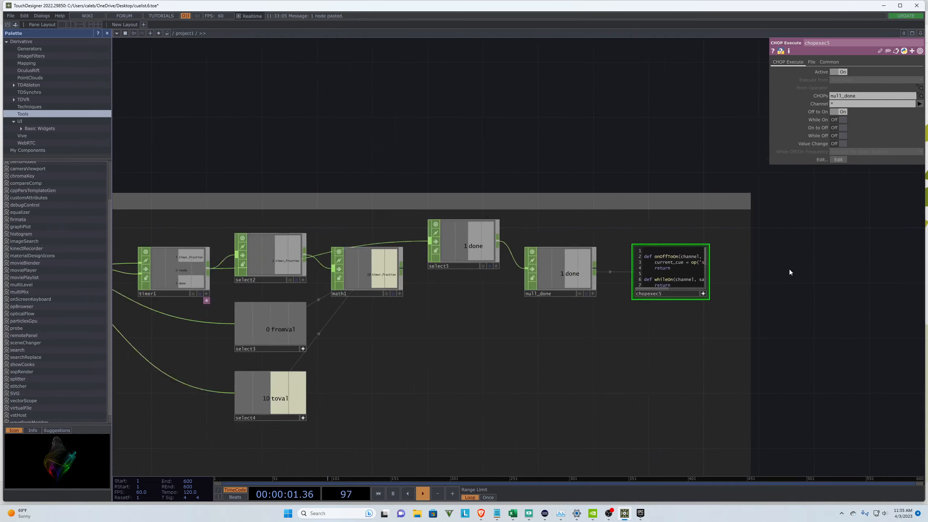
# Step: Rename the current_cue table DAT as standby_cue
pyautogui.scroll(5, 359, 219)
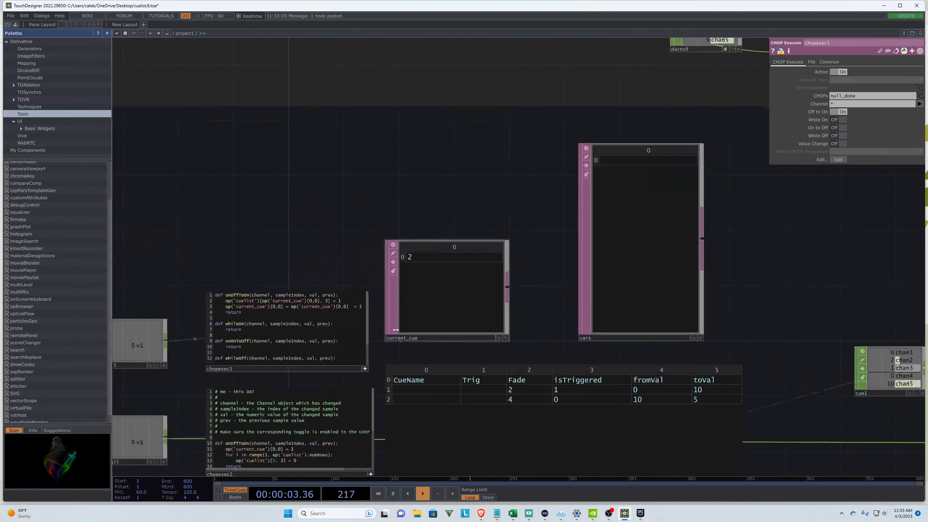
pyautogui.click(404, 338)
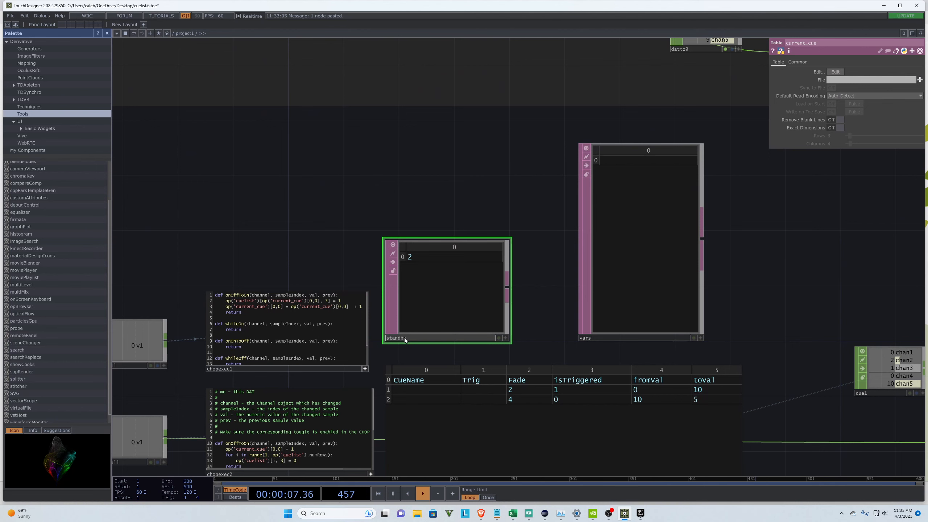
pyautogui.write('standby_cue')
pyautogui.press('Return')
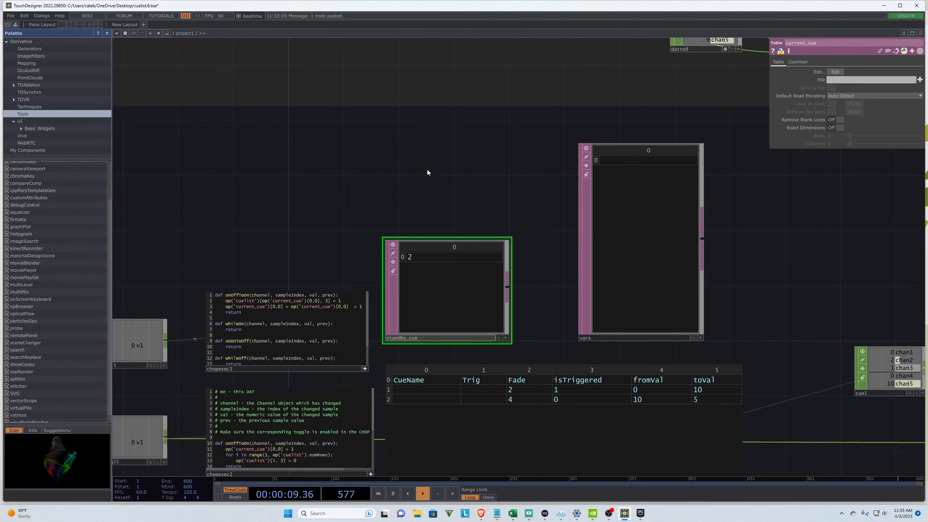
# Step: Change both current_cue references in the Go script's increment line to standby_cue
pyautogui.scroll(-2, 478, 170)
pyautogui.scroll(2, 283, 288)
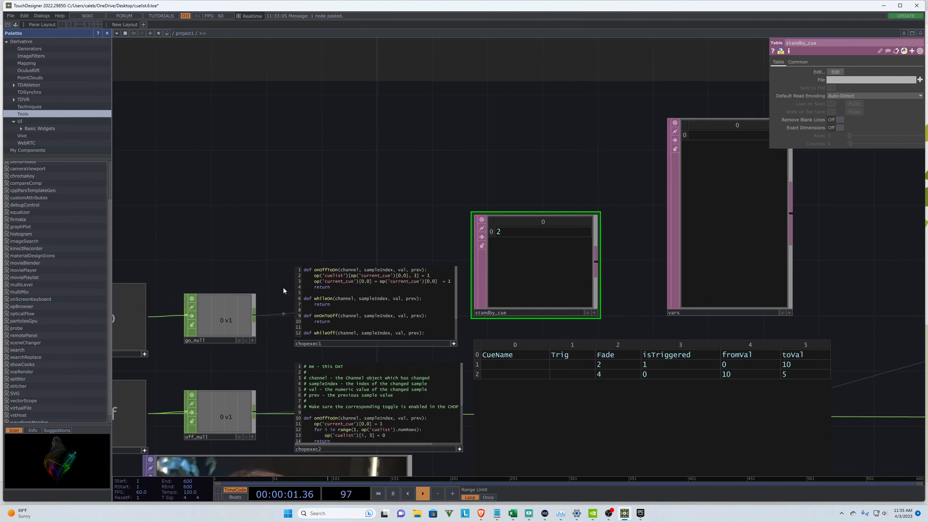
pyautogui.scroll(2, 312, 357)
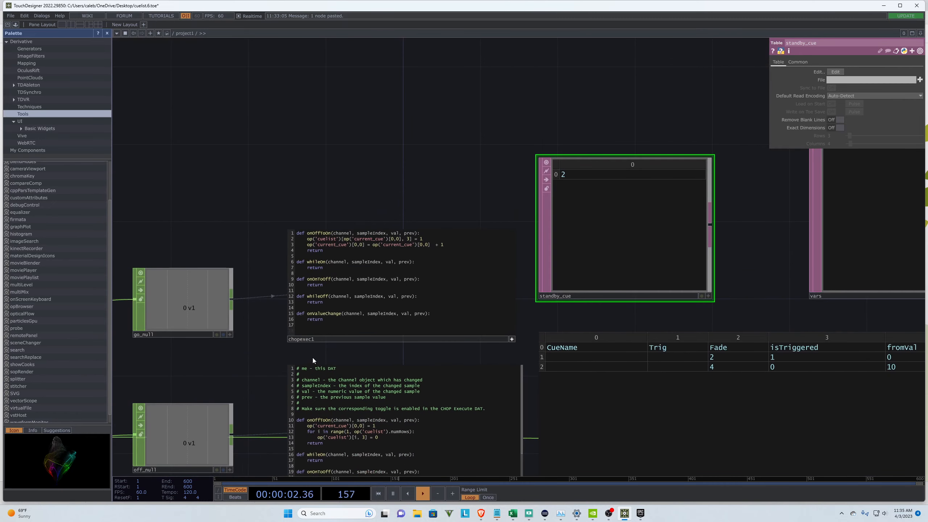
pyautogui.moveTo(346, 249); pyautogui.dragTo(346, 245)
pyautogui.click(347, 246)
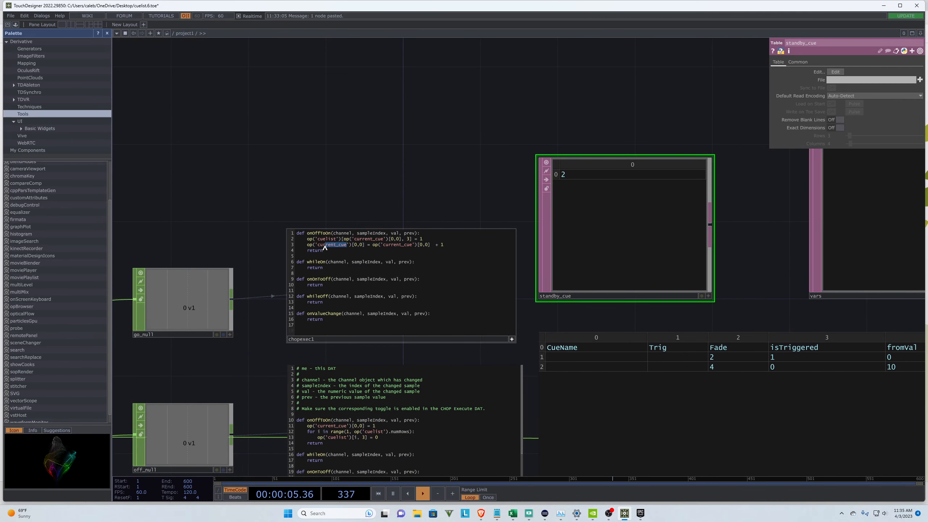
pyautogui.write('standby_cue')
pyautogui.moveTo(347, 245); pyautogui.dragTo(321, 247)
pyautogui.moveTo(412, 245); pyautogui.dragTo(385, 247)
pyautogui.write('standby_cue')
pyautogui.click(380, 154)
# Step: Change the current_cue reference in the Off script's reset line to standby_cue
pyautogui.scroll(-3, 369, 157)
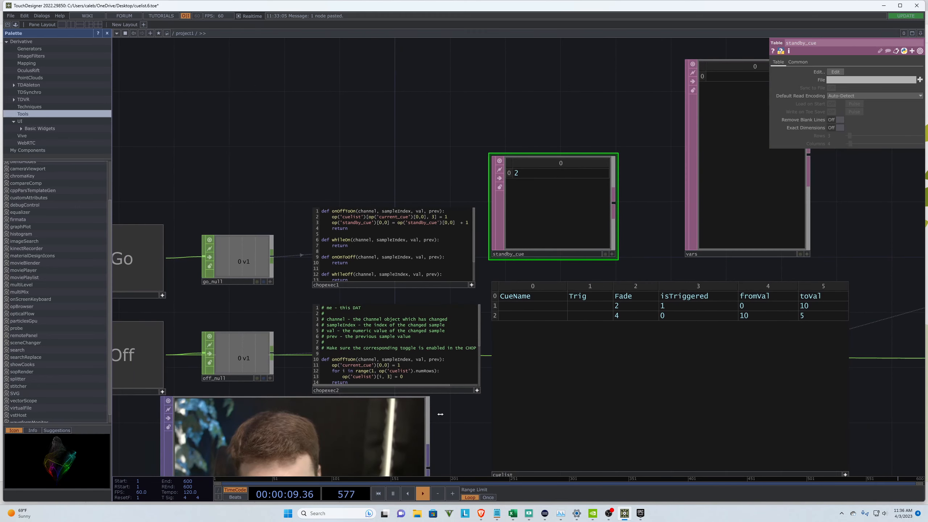
pyautogui.scroll(3, 440, 415)
pyautogui.moveTo(320, 321); pyautogui.dragTo(293, 324)
pyautogui.write('standby_cue')
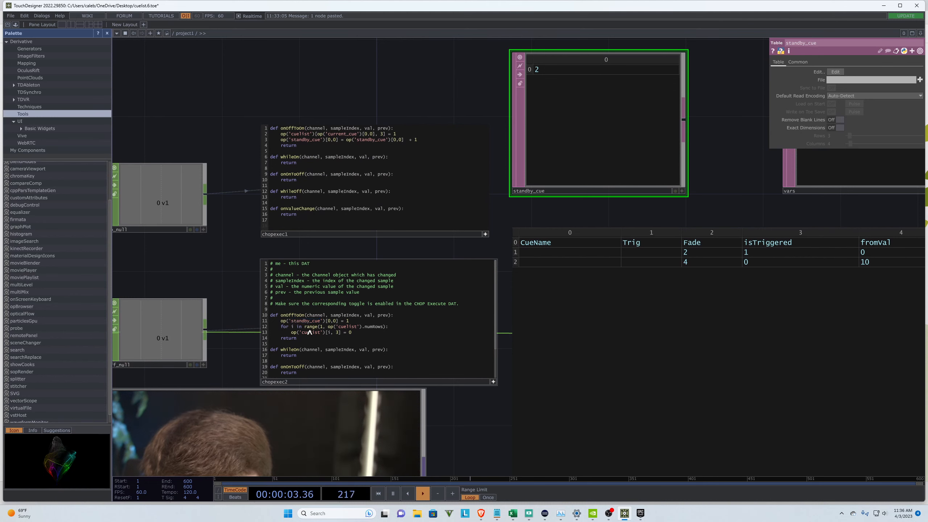
pyautogui.click(241, 279)
# Step: Rename the current_cue variable in the null_done script's onOffToOn function to standby_cue
pyautogui.scroll(2, 288, 164)
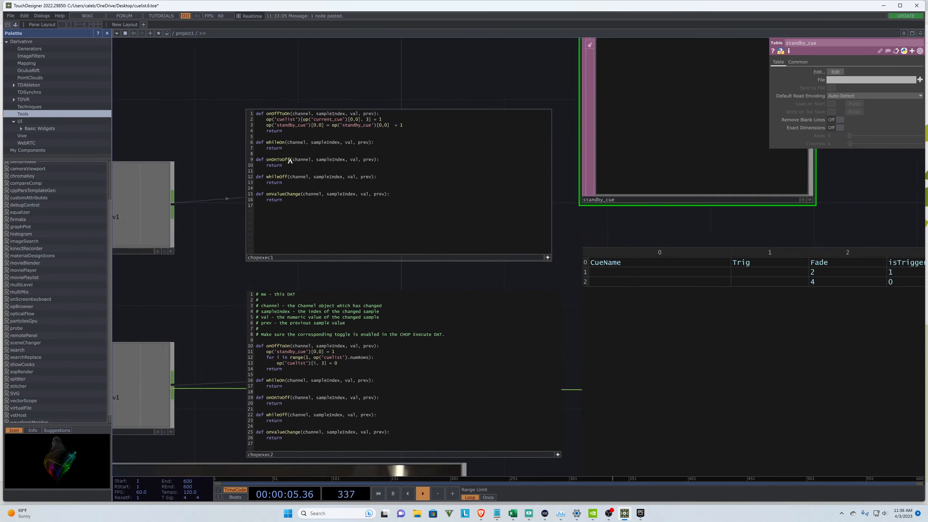
pyautogui.scroll(-2, 227, 291)
pyautogui.scroll(-5, 161, 170)
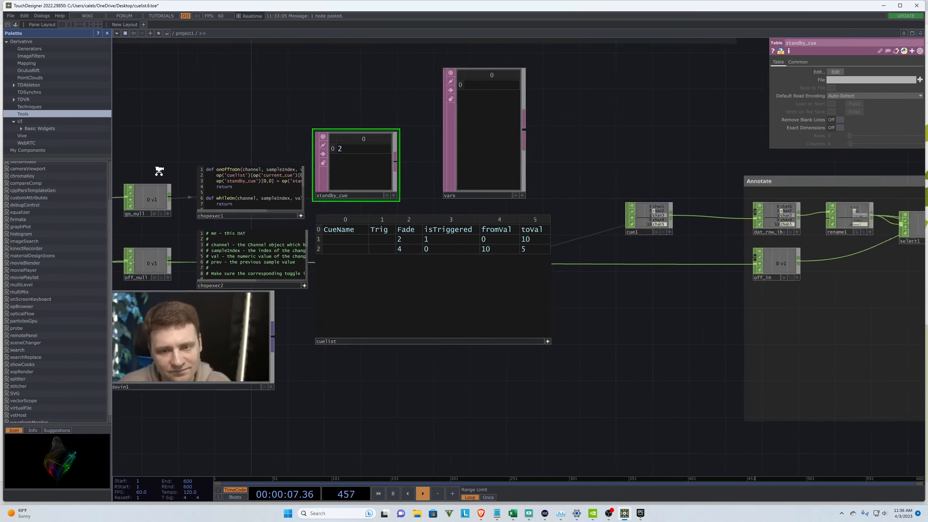
pyautogui.scroll(8, 605, 197)
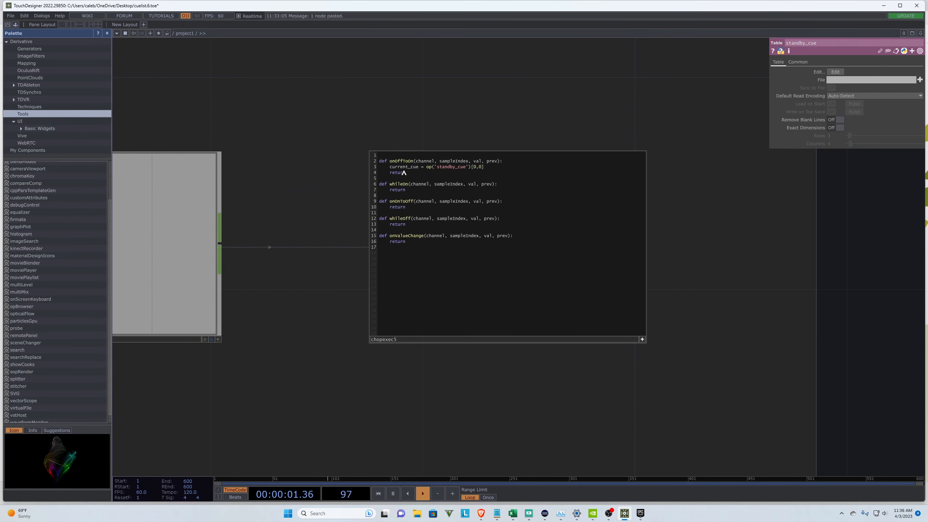
pyautogui.moveTo(409, 167); pyautogui.dragTo(389, 169)
pyautogui.write('standby')
pyautogui.scroll(-5, 712, 330)
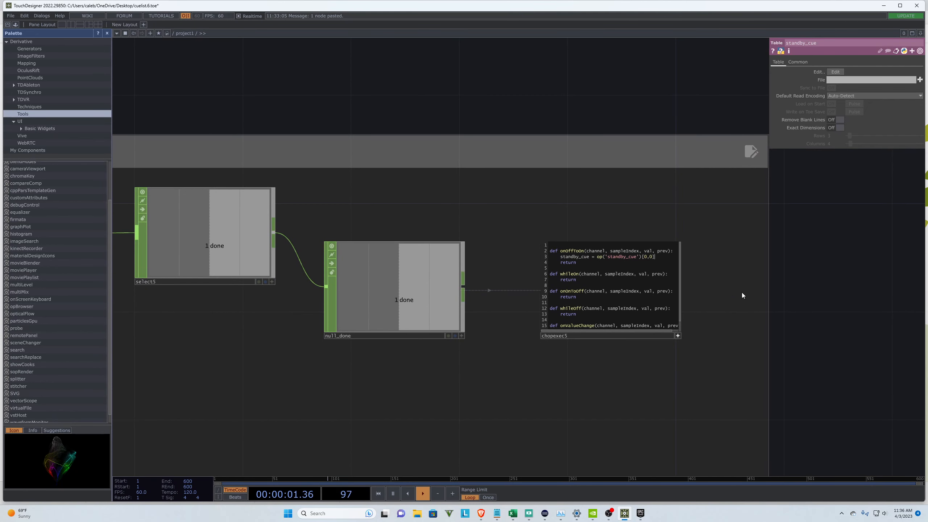
# Step: Add the line op('cuelist')[standby_cue, 2] below the standby_cue assignment in the null_done script
pyautogui.scroll(3, 742, 295)
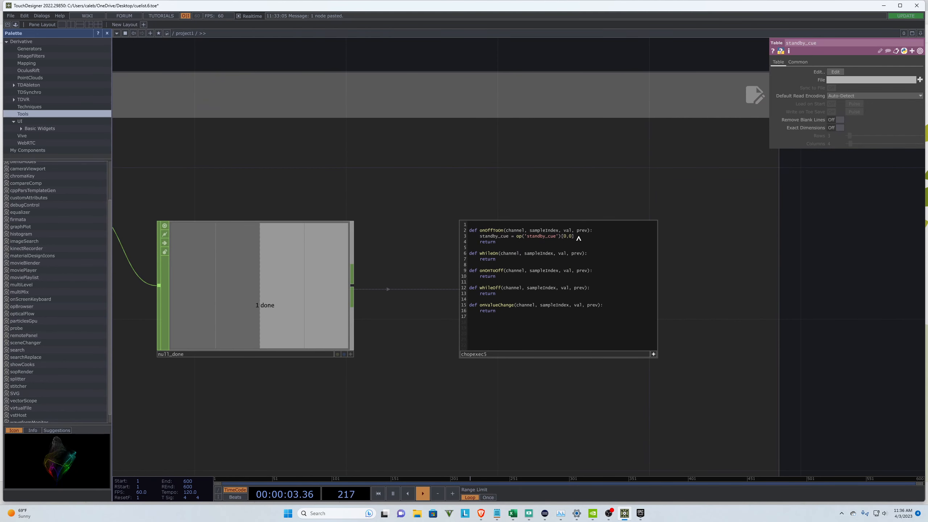
pyautogui.click(578, 238)
pyautogui.press('Return')
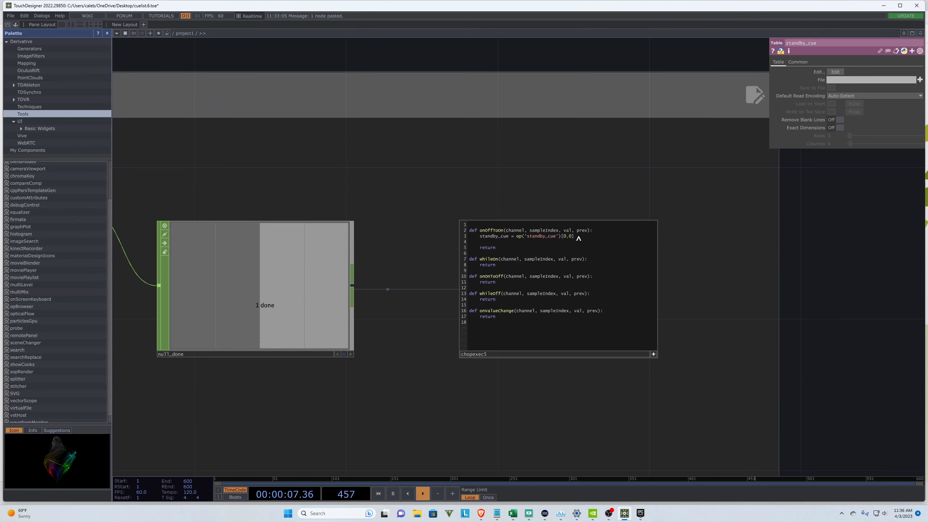
pyautogui.write("op('cuelist')[standby_cue, 3")
pyautogui.scroll(-10, 825, 292)
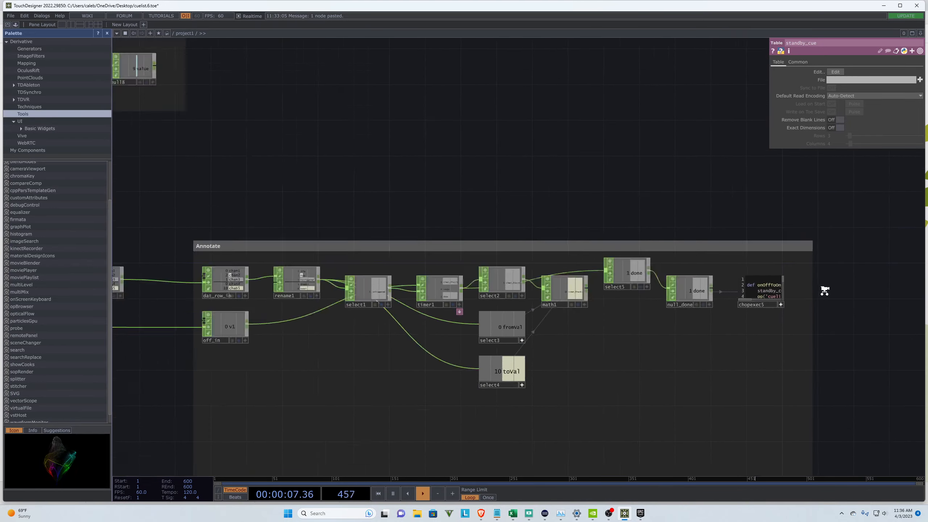
pyautogui.scroll(4, 464, 316)
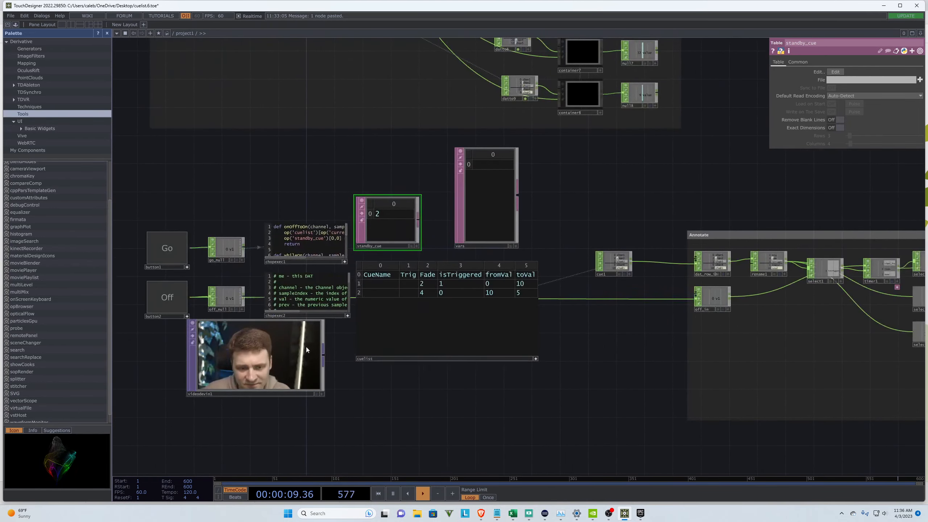
pyautogui.scroll(-4, 306, 347)
pyautogui.scroll(8, 723, 289)
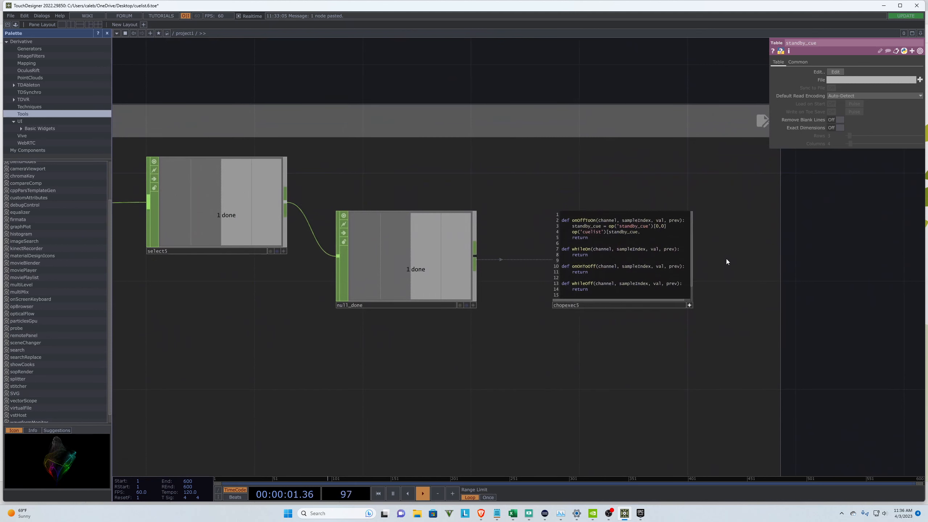
pyautogui.click(644, 233)
pyautogui.scroll(-2, 650, 174)
pyautogui.scroll(2, 729, 223)
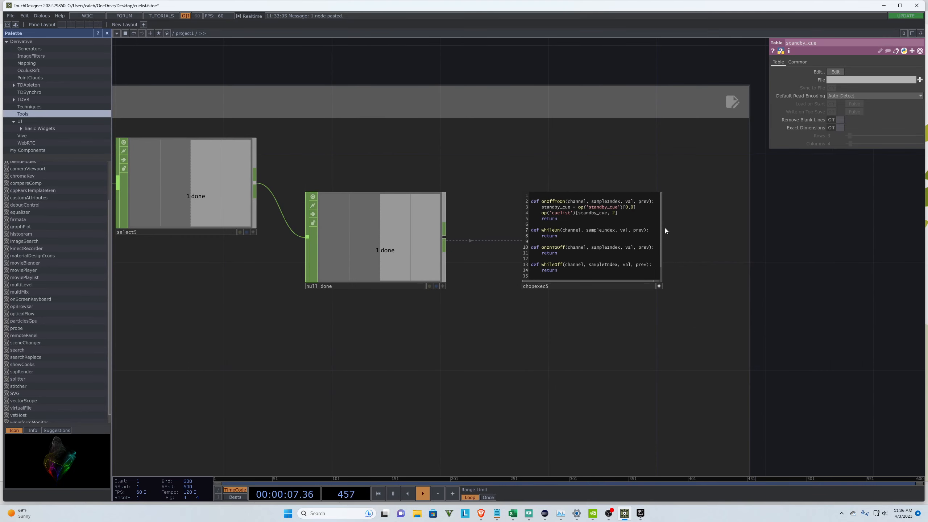
# Step: Turn the op('cuelist')[standby_cue, 2] line of the null_done script into an if statement comparing it with 'Follow'
pyautogui.scroll(-2, 749, 263)
pyautogui.scroll(3, 701, 210)
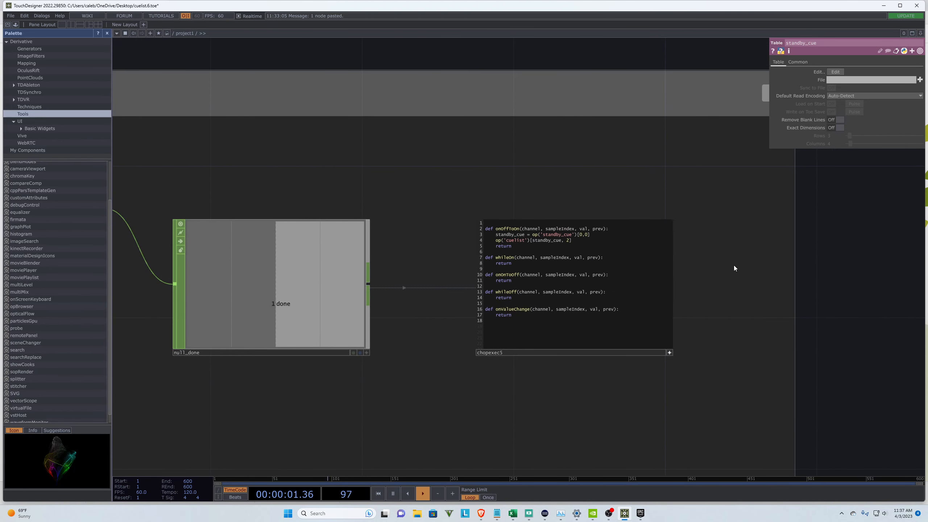
pyautogui.scroll(2, 762, 265)
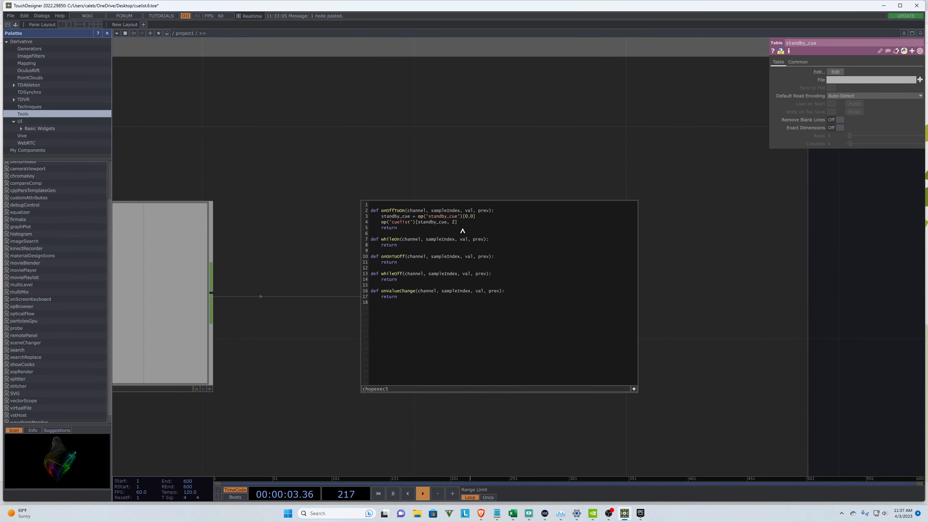
pyautogui.scroll(-2, 811, 347)
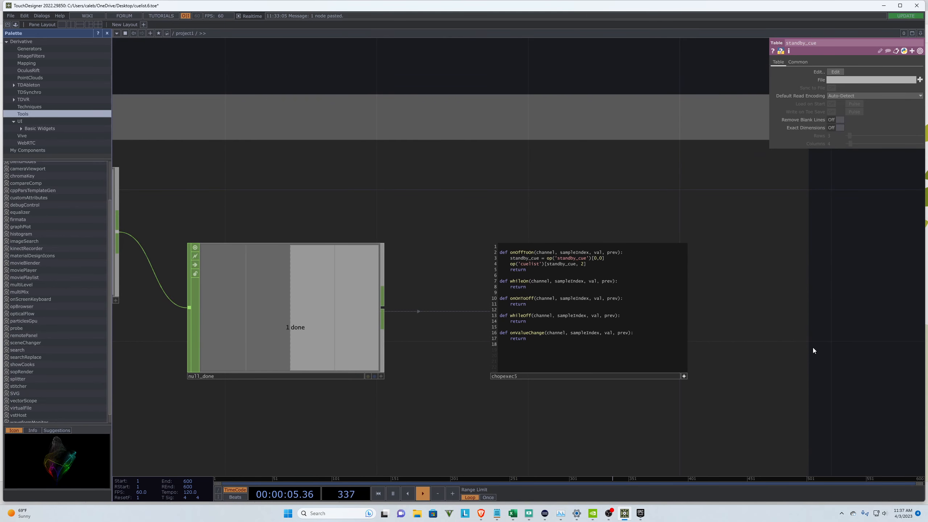
pyautogui.click(511, 264)
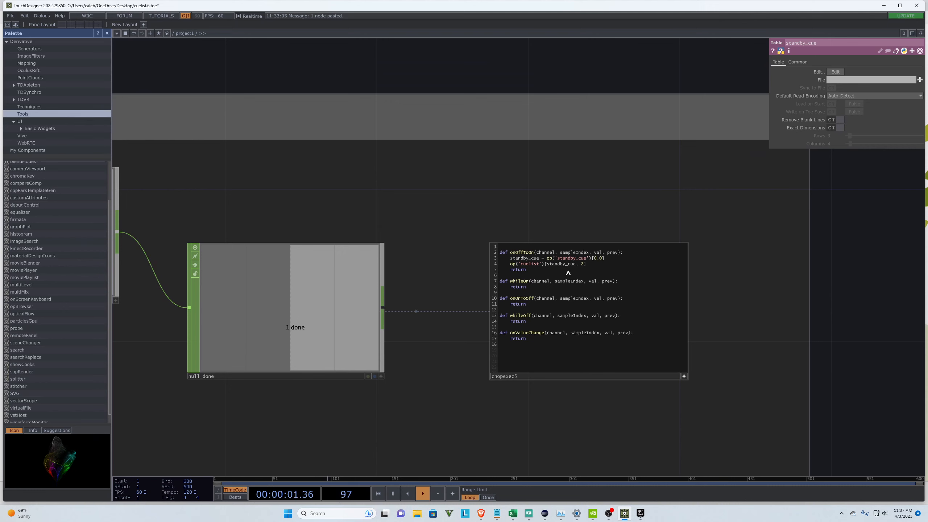
pyautogui.write('if')
pyautogui.click(600, 266)
pyautogui.write("'Follow")
pyautogui.moveTo(602, 266); pyautogui.dragTo(619, 266)
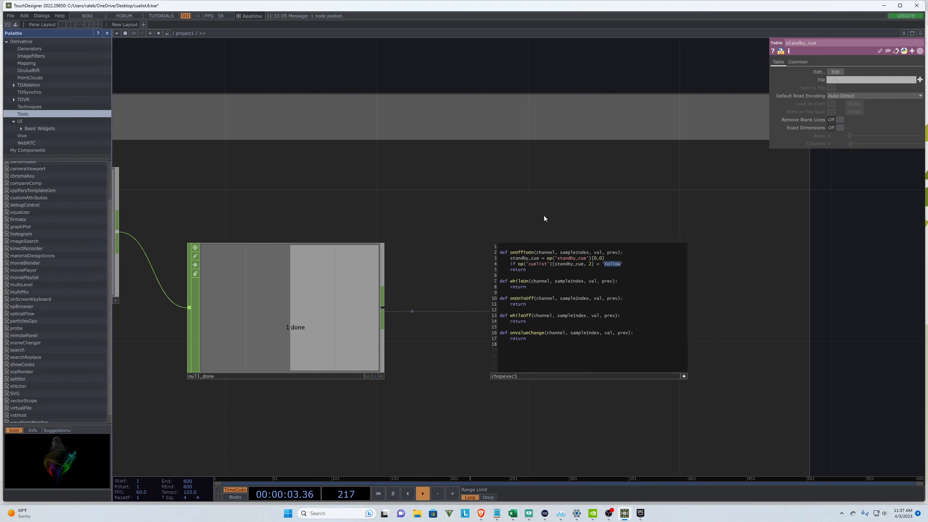
pyautogui.click(744, 288)
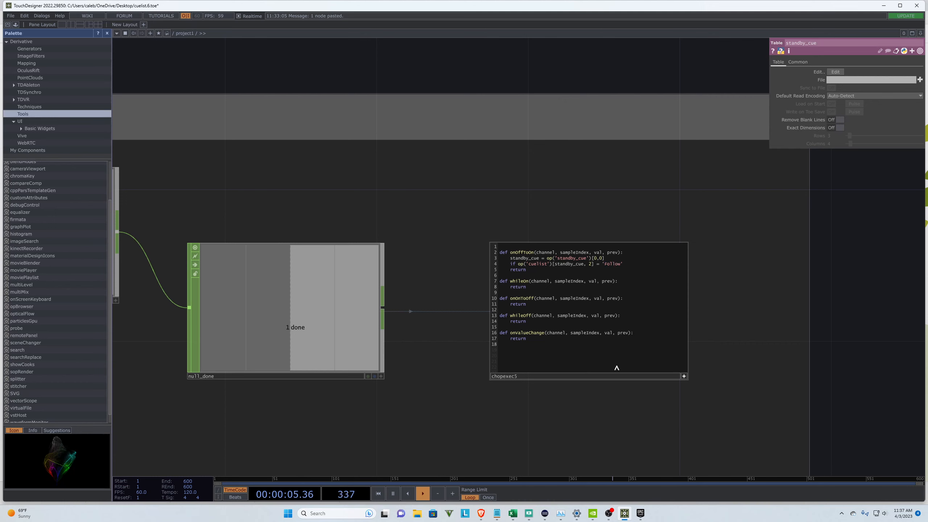
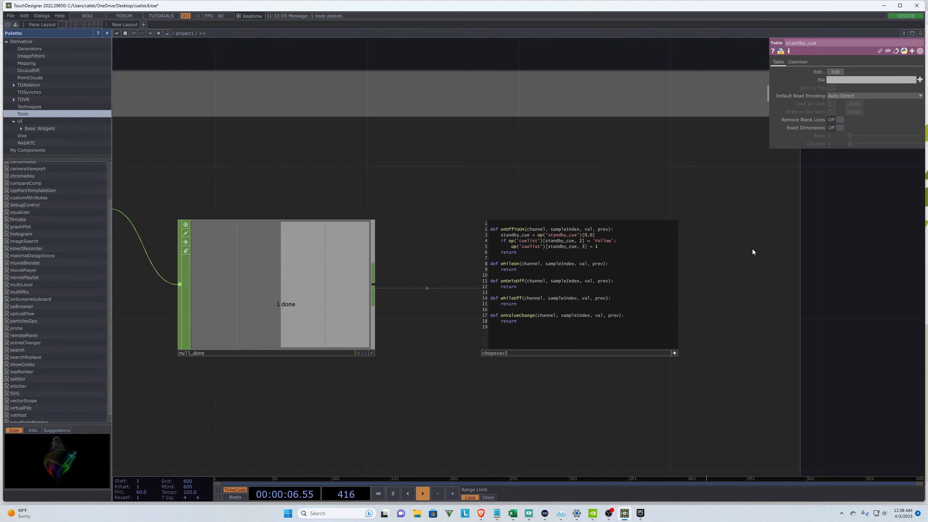
pyautogui.press('Return')
# Step: Examine the Go button's script, the standby_cue and cuelist tables, and the annotated cue-fade network
pyautogui.scroll(-10, 898, 293)
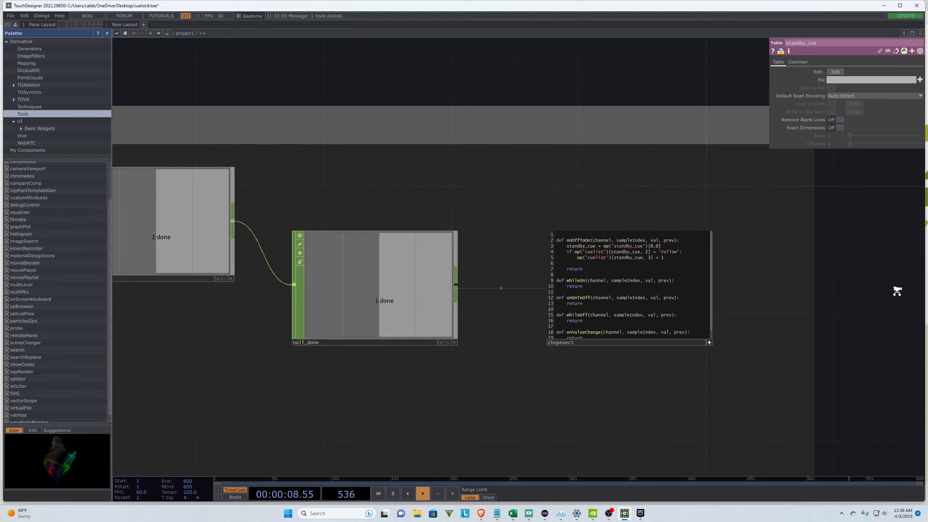
pyautogui.scroll(10, 220, 248)
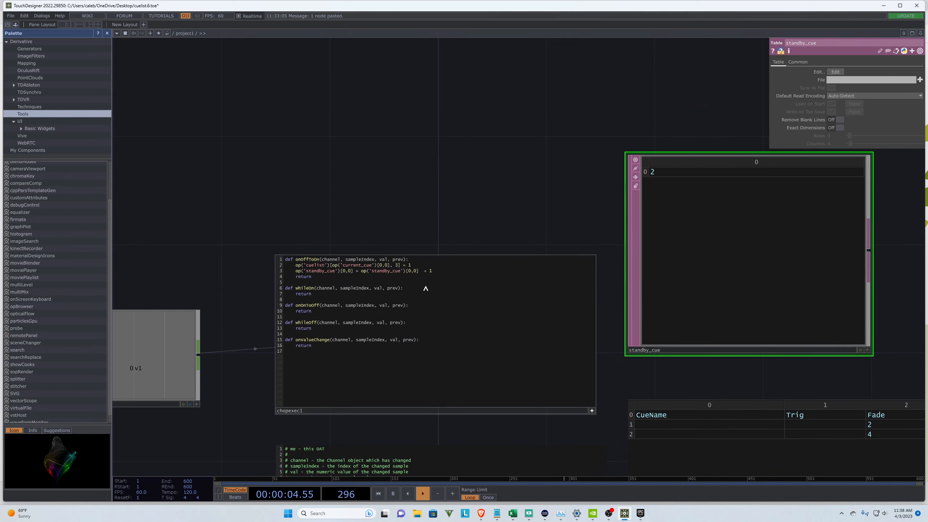
pyautogui.scroll(-6, 150, 260)
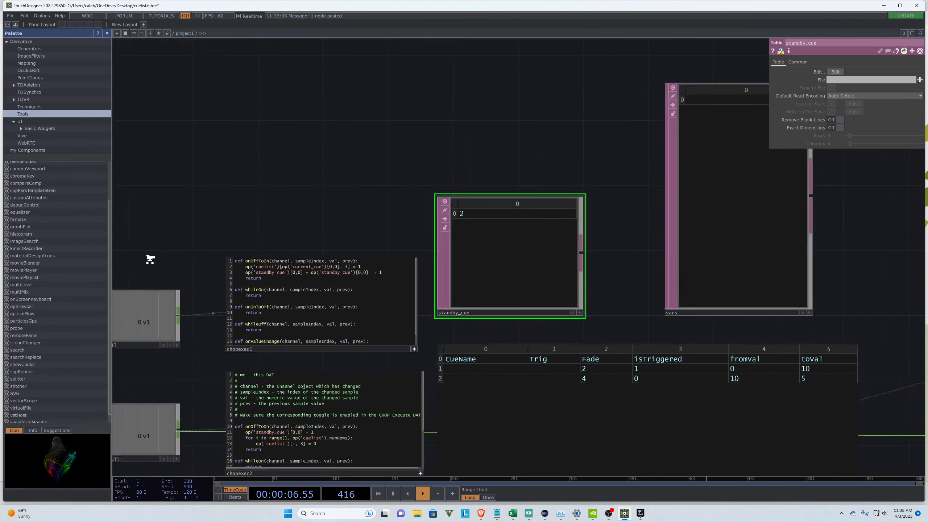
pyautogui.scroll(6, 151, 259)
pyautogui.scroll(-2, 560, 221)
pyautogui.scroll(-5, 281, 218)
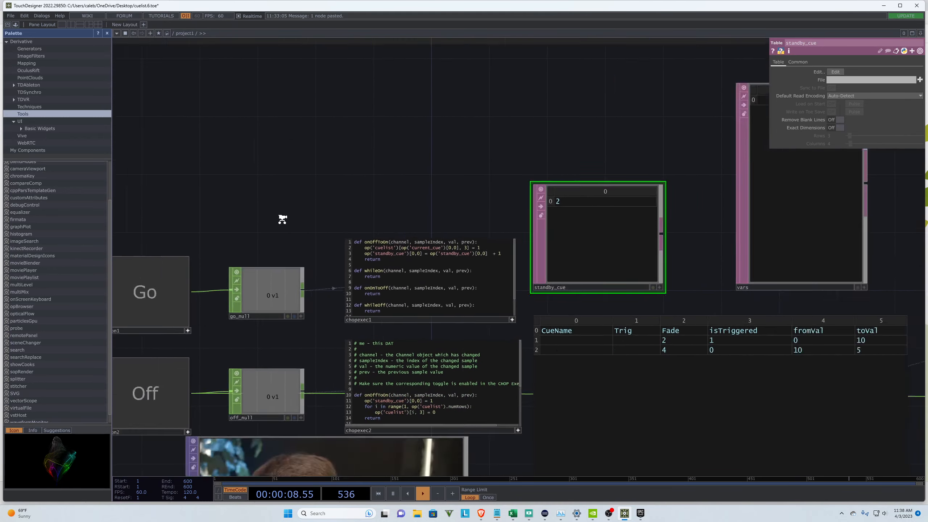
pyautogui.scroll(-2, 255, 218)
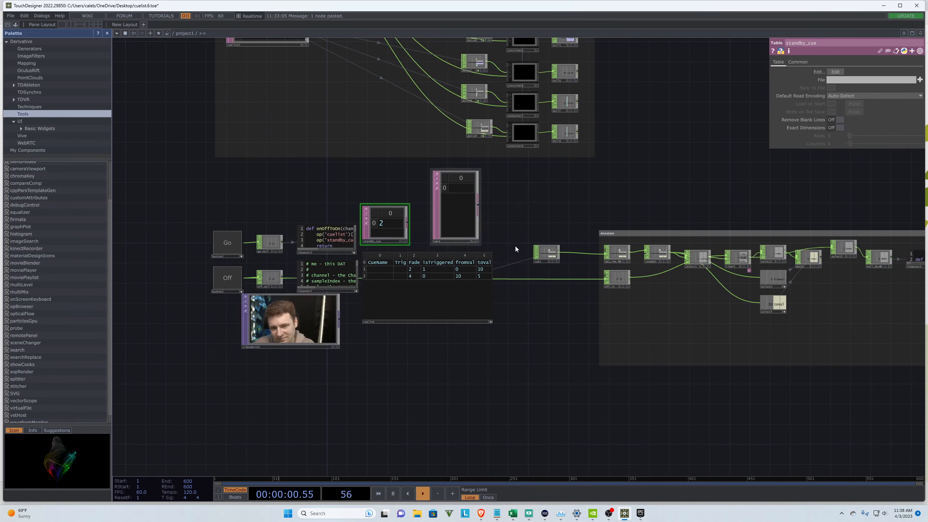
pyautogui.scroll(5, 214, 234)
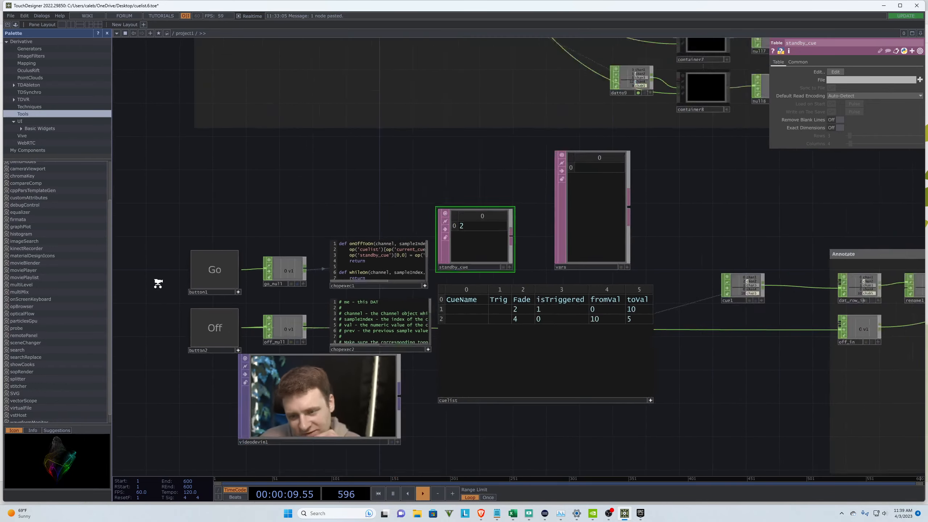
pyautogui.scroll(-3, 158, 283)
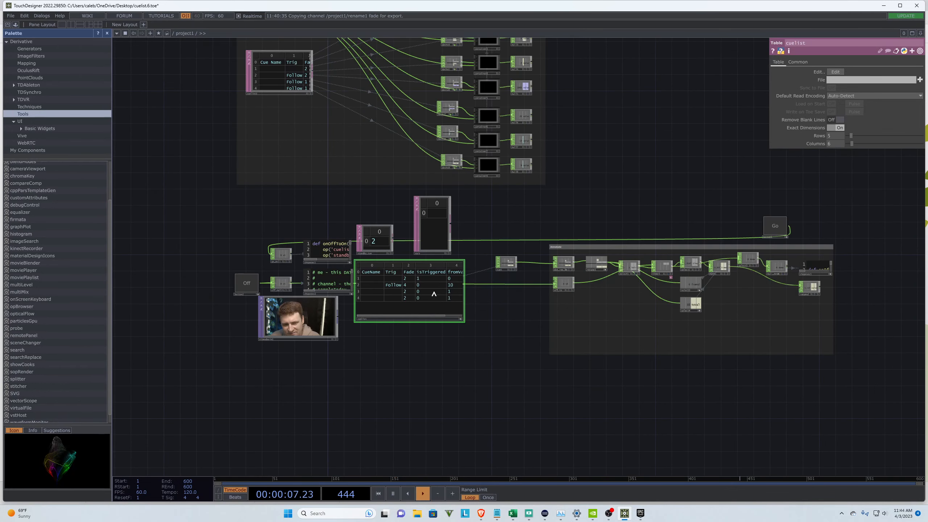
pyautogui.scroll(3, 837, 301)
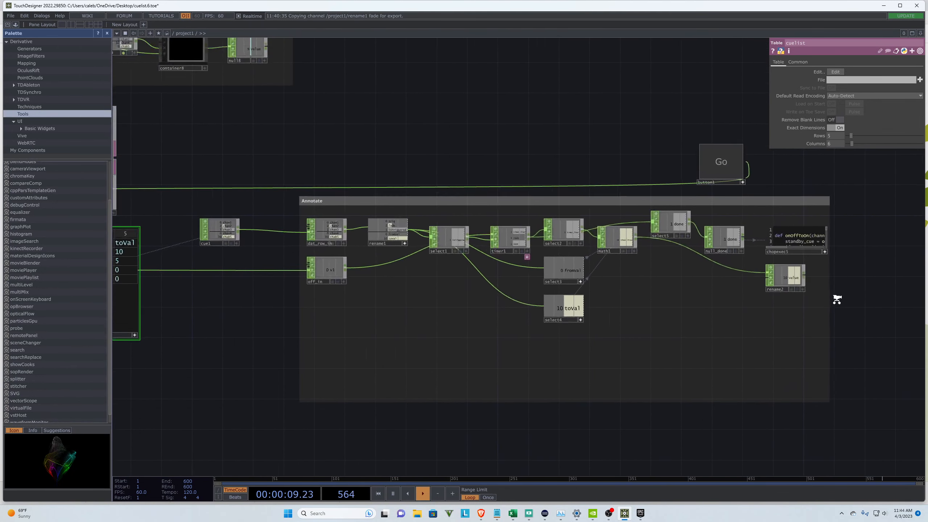
# Step: Examine the Follow cue's trigger and isTriggered values in the cuelist table, along with the standby_cue table
pyautogui.scroll(-2, 837, 298)
pyautogui.scroll(-2, 847, 303)
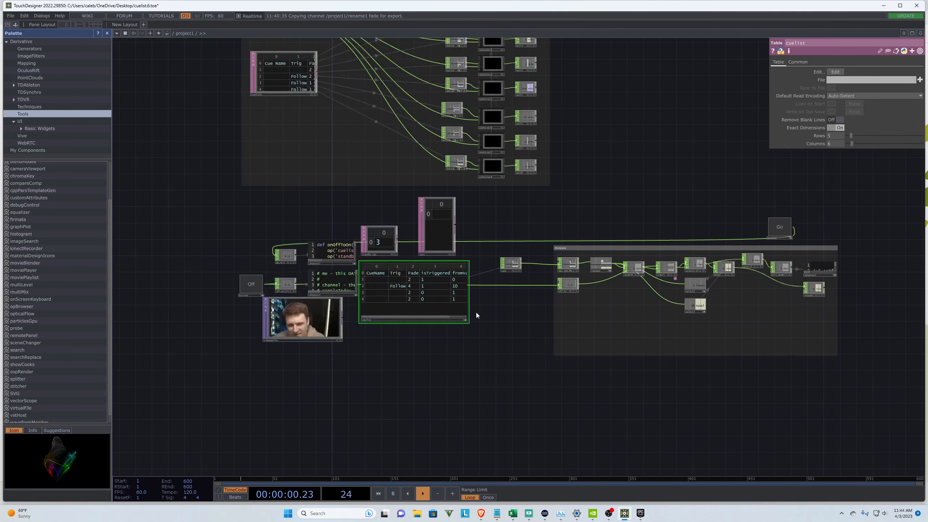
pyautogui.click(402, 287)
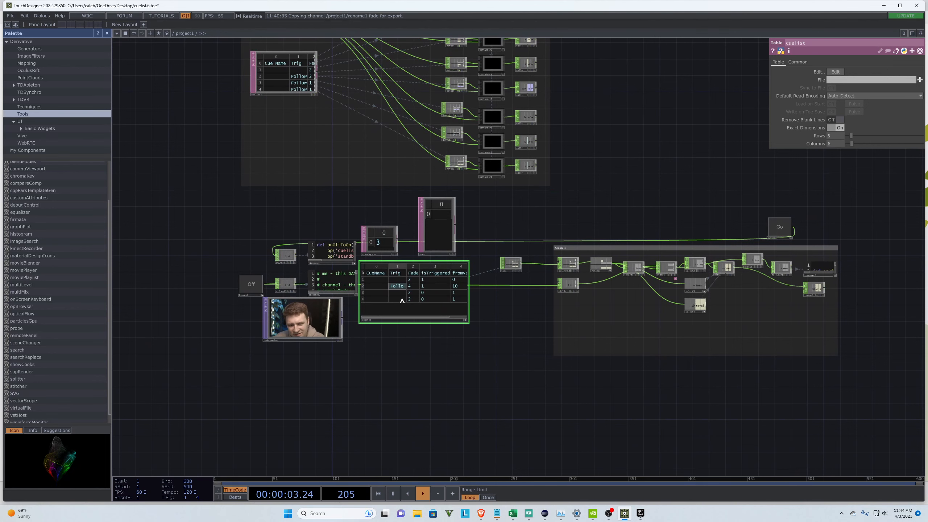
pyautogui.scroll(3, 421, 344)
pyautogui.click(413, 260)
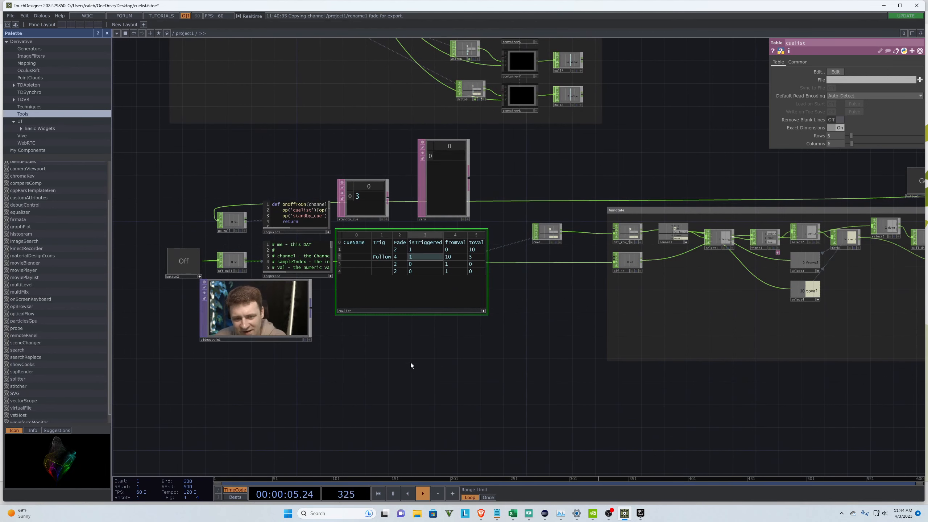
pyautogui.scroll(-2, 405, 371)
pyautogui.scroll(4, 355, 203)
pyautogui.click(409, 306)
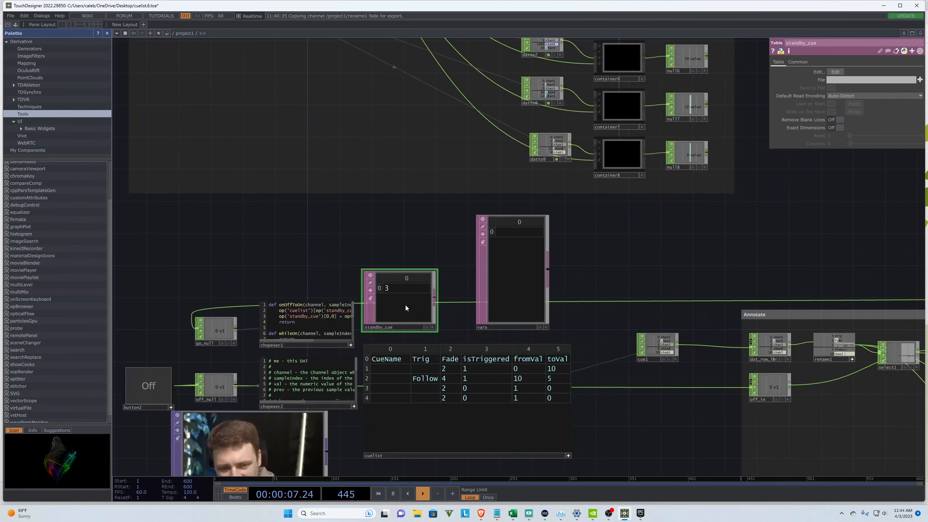
pyautogui.scroll(-5, 304, 263)
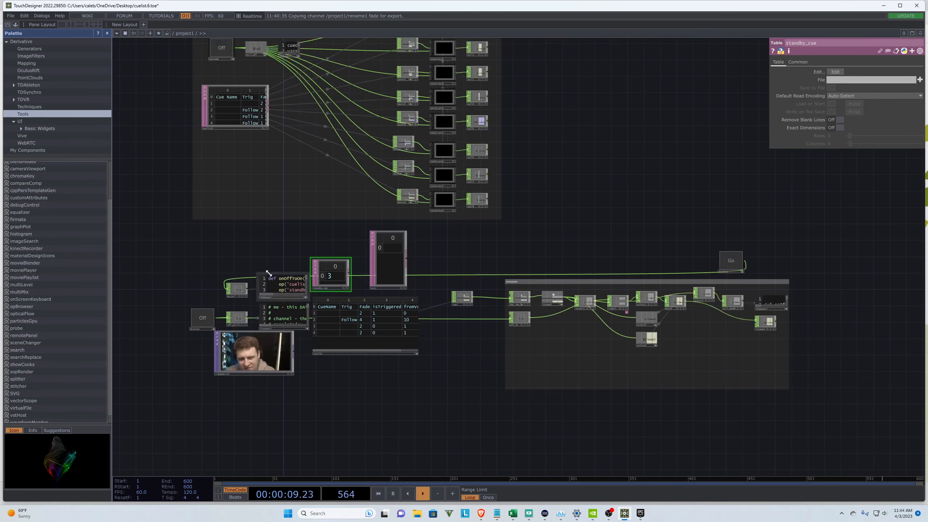
# Step: Fire the standby cue with the Go button and check the standby_cue and cuelist tables
pyautogui.scroll(2, 292, 246)
pyautogui.click(912, 269)
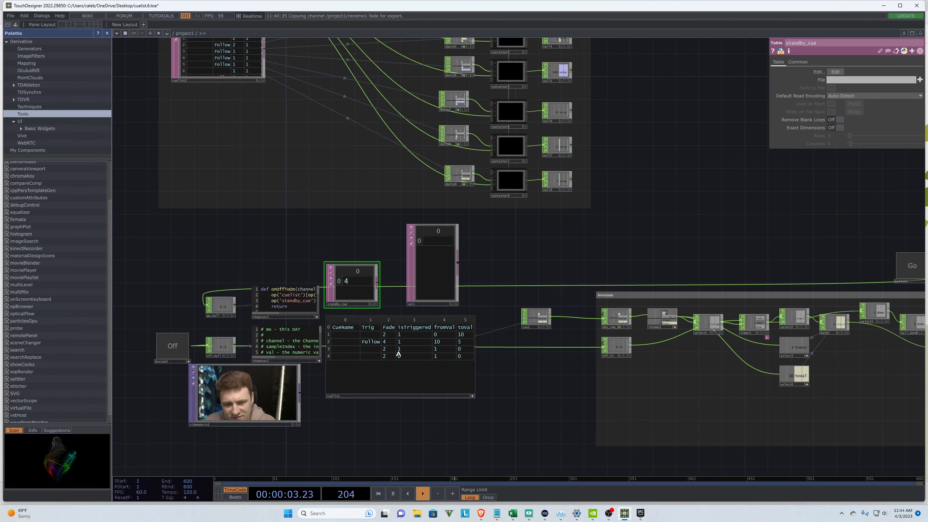
pyautogui.scroll(-2, 216, 277)
pyautogui.scroll(4, 216, 277)
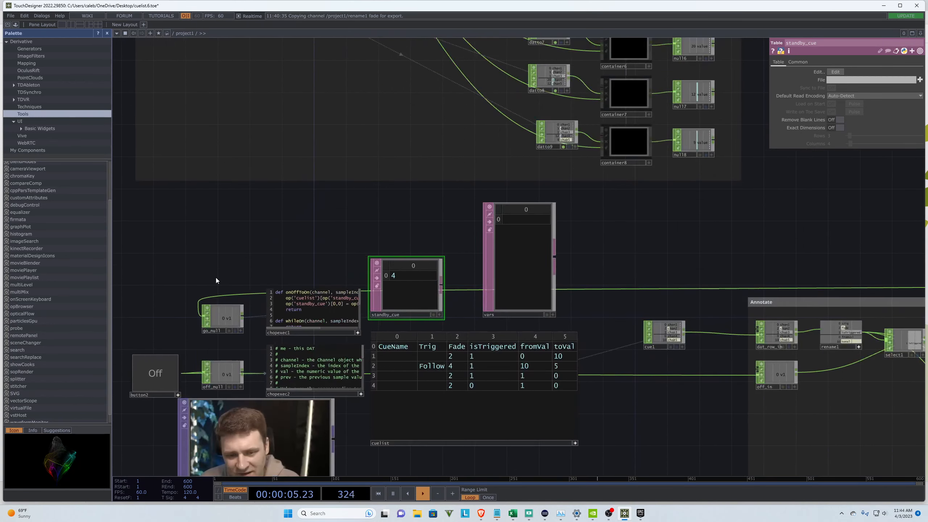
pyautogui.scroll(-4, 216, 277)
pyautogui.scroll(3, 583, 319)
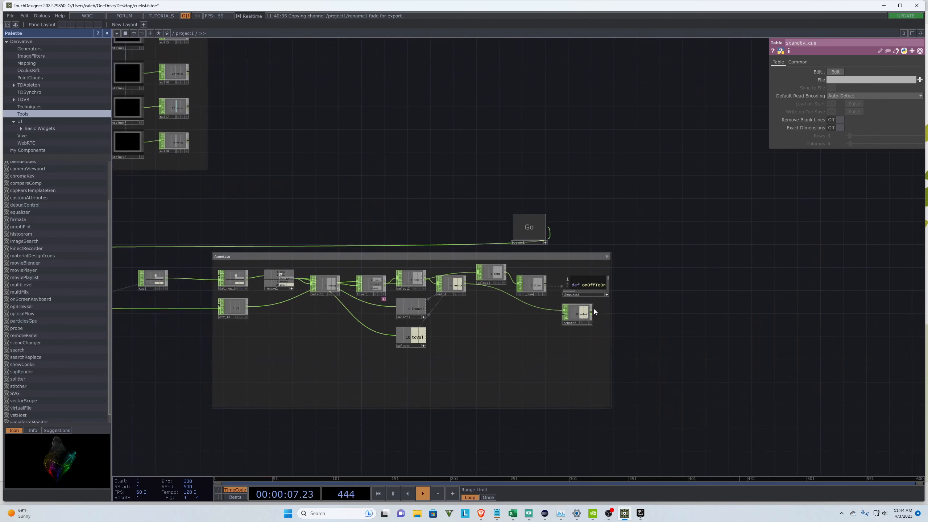
# Step: Widen the cue-fade network's annotation box to make room beyond the null_done script and rename2
pyautogui.moveTo(612, 334); pyautogui.dragTo(750, 328)
pyautogui.scroll(2, 568, 339)
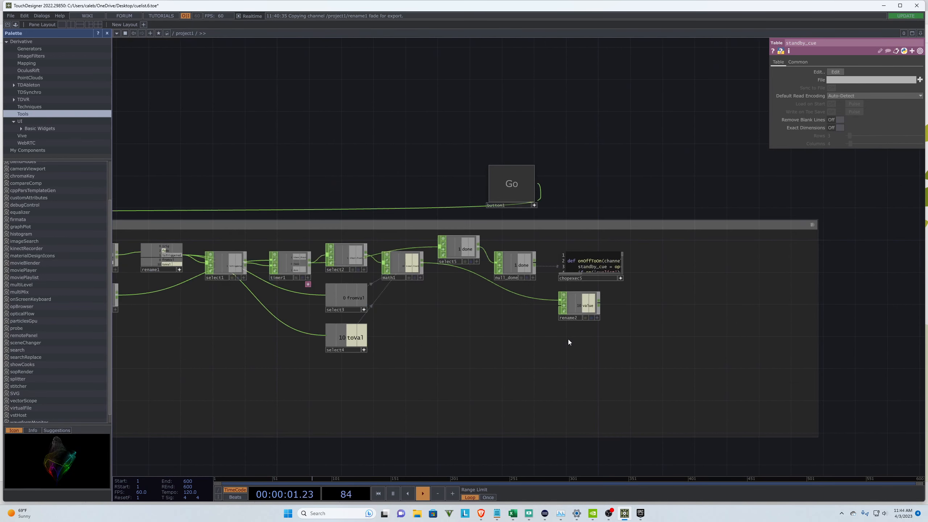
pyautogui.scroll(-2, 690, 358)
pyautogui.scroll(2, 538, 345)
pyautogui.scroll(-2, 538, 345)
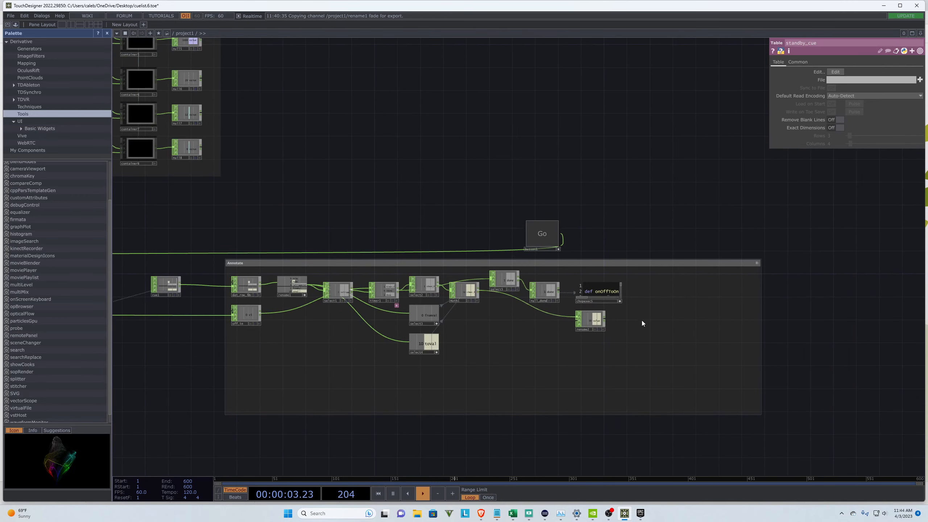
# Step: Add an Out CHOP inside the annotation box, past the null_done script
pyautogui.press('Tab')
pyautogui.write('out')
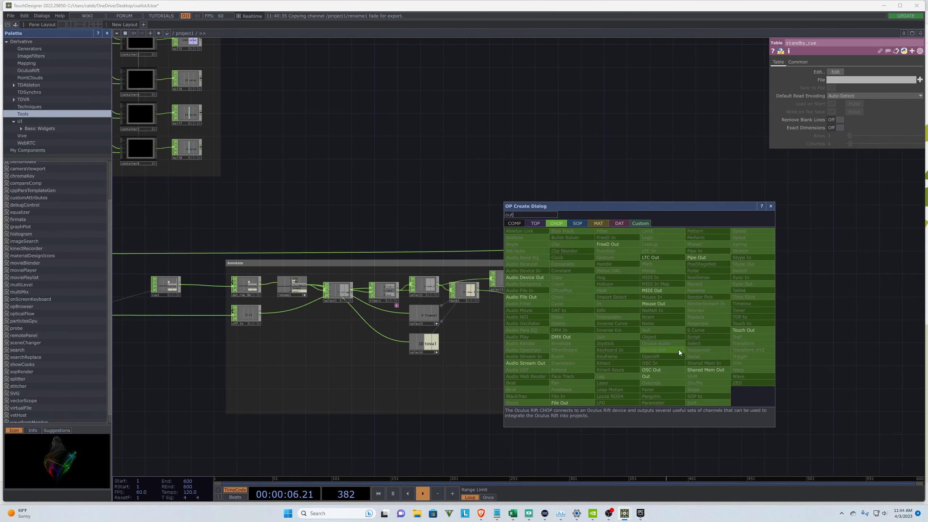
pyautogui.click(654, 377)
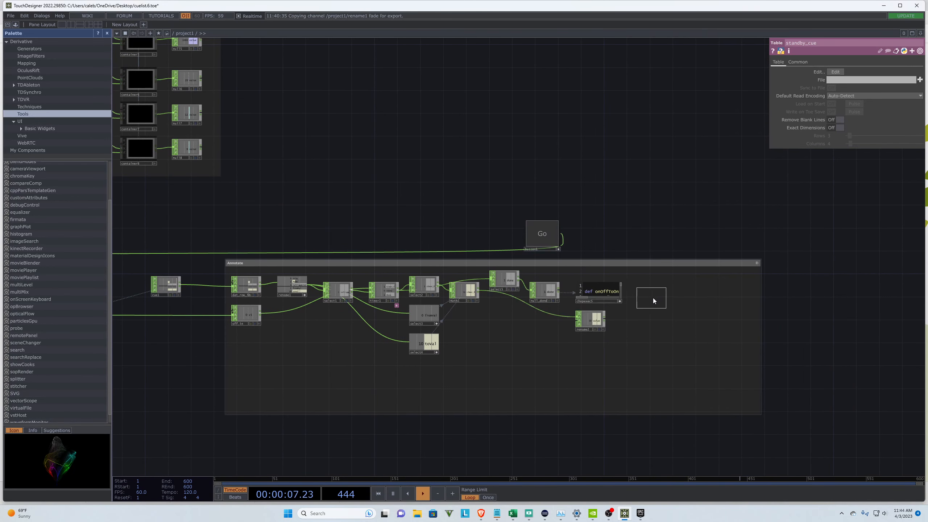
pyautogui.click(653, 286)
pyautogui.scroll(3, 607, 248)
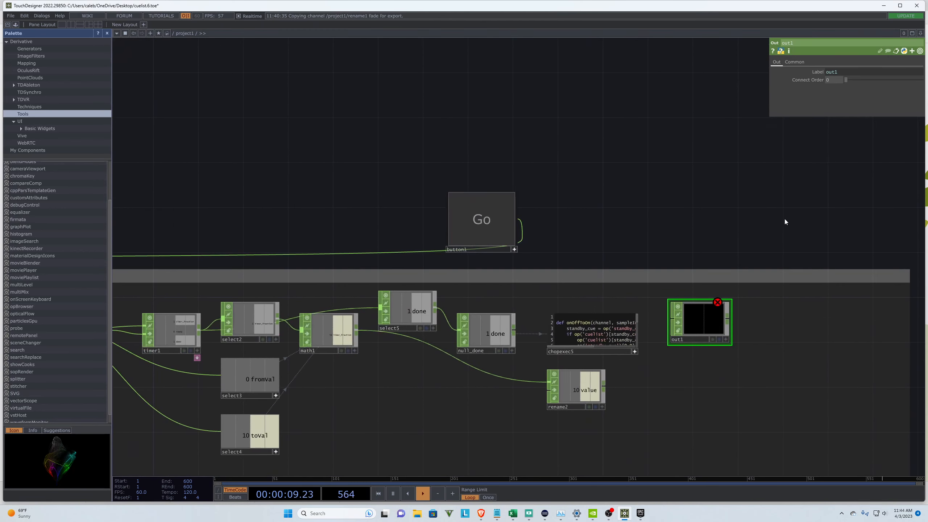
# Step: Rename the new Out CHOP as value_out and update all references to it
pyautogui.scroll(-3, 784, 219)
pyautogui.scroll(3, 804, 316)
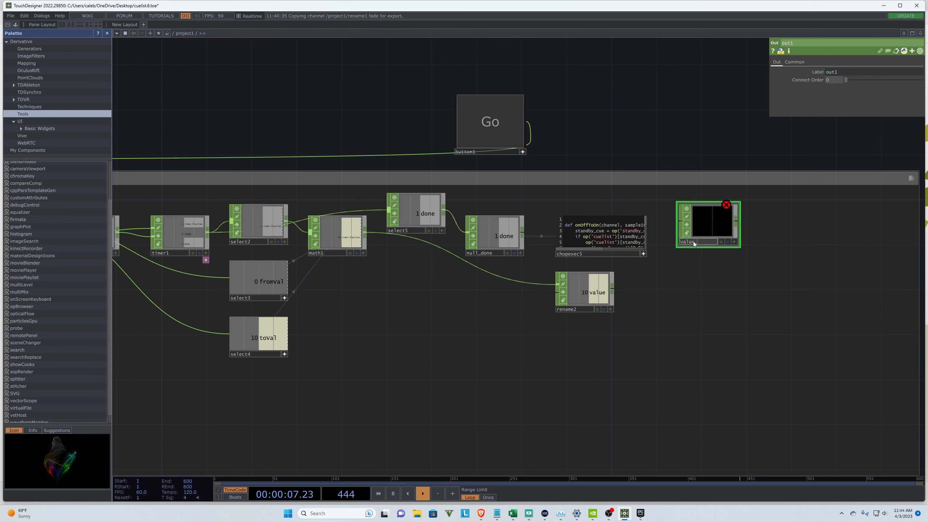
pyautogui.press('Return')
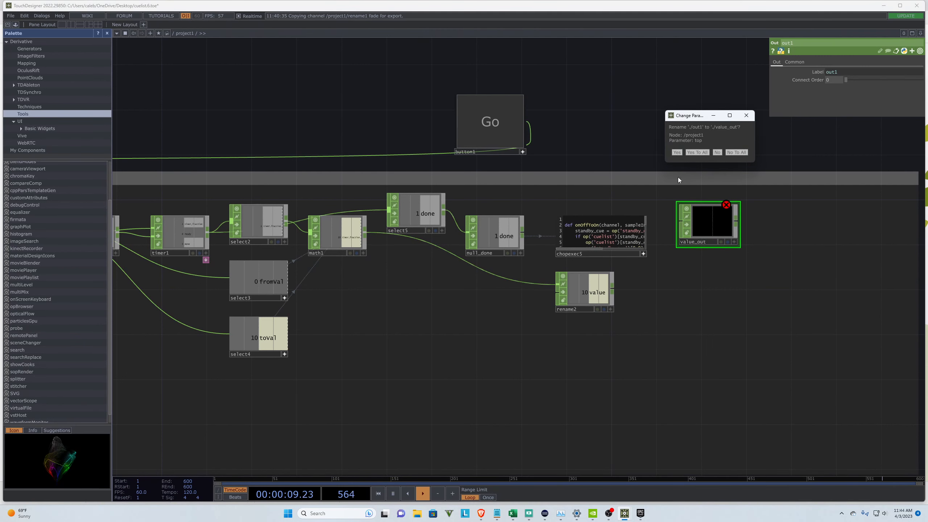
pyautogui.click(699, 152)
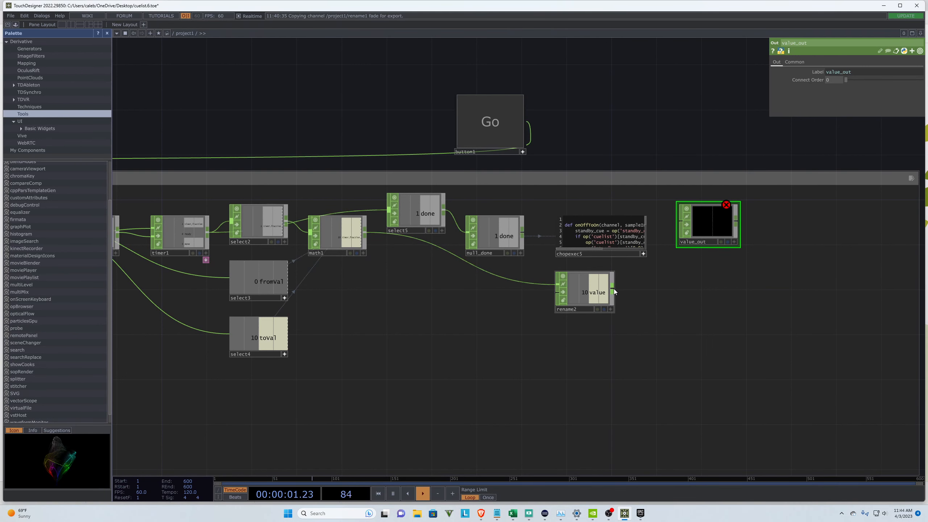
# Step: Connect the output of rename2 to the value_out CHOP's input
pyautogui.moveTo(614, 290); pyautogui.dragTo(740, 226)
pyautogui.scroll(-3, 342, 147)
pyautogui.scroll(6, 533, 138)
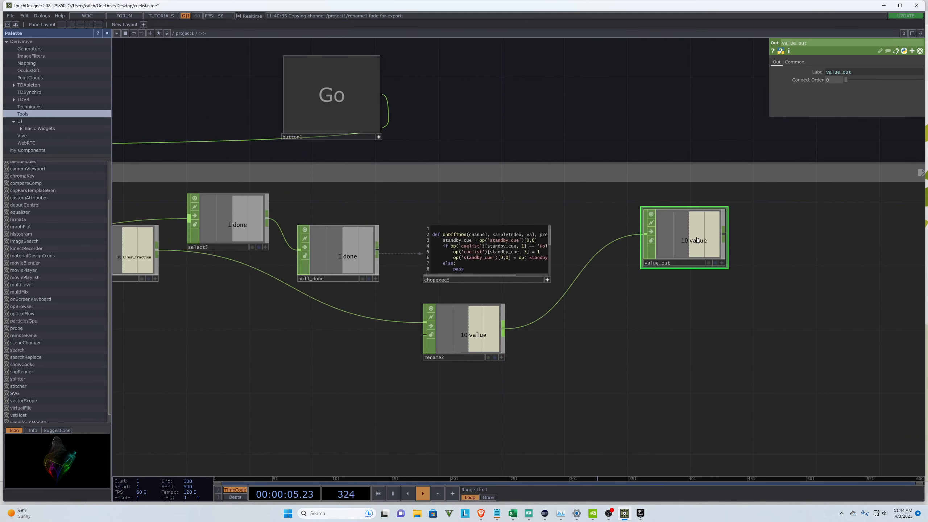
pyautogui.scroll(-5, 712, 103)
pyautogui.scroll(3, 694, 100)
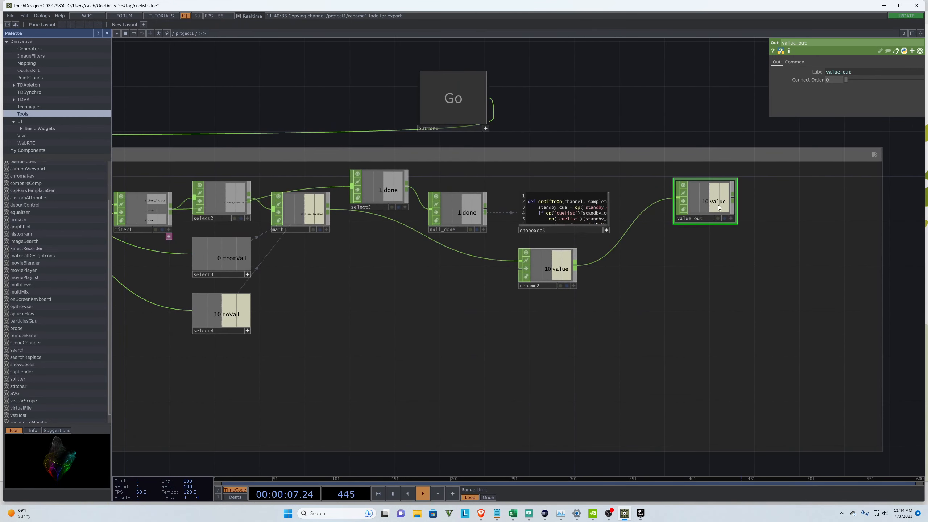
# Step: Duplicate value_out just below the original and feed the copy from null_done instead of rename2
pyautogui.hotkey('ctrl', 'c')
pyautogui.hotkey('ctrl', 'v')
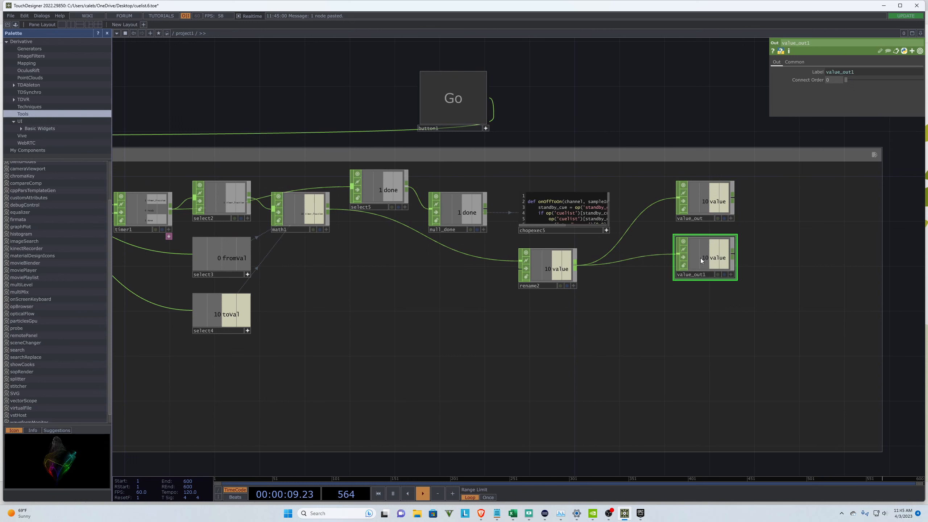
pyautogui.moveTo(485, 211); pyautogui.dragTo(677, 254)
pyautogui.scroll(-2, 821, 266)
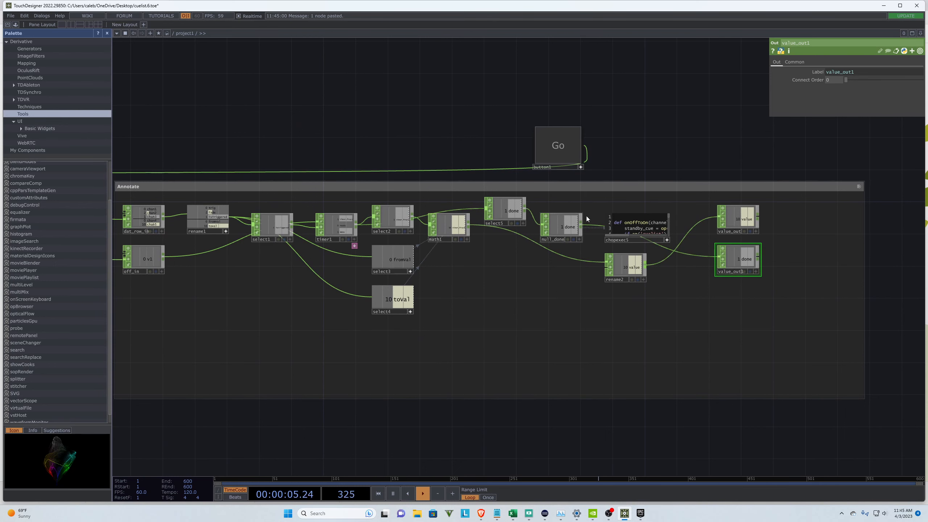
# Step: Move the Out CHOP carrying the done channel lower, leaving a gap beneath value_out
pyautogui.scroll(-2, 722, 258)
pyautogui.scroll(2, 739, 237)
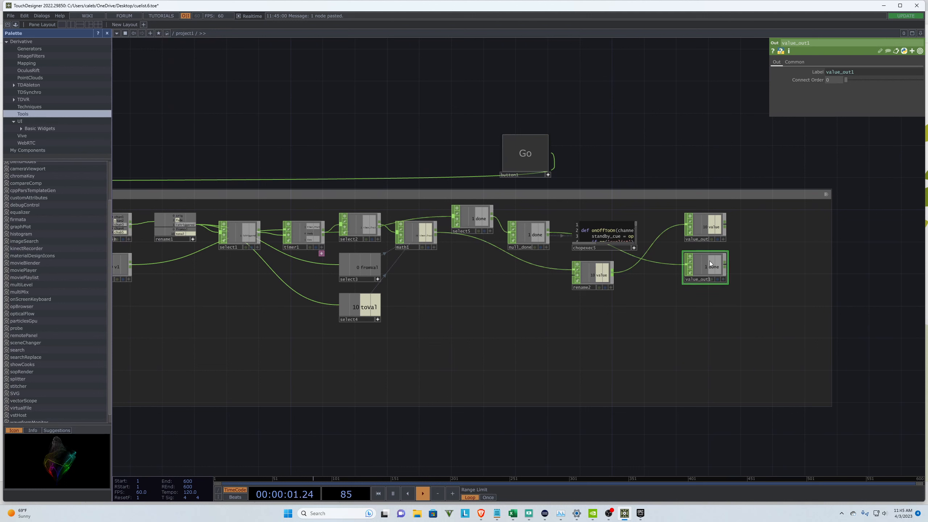
pyautogui.moveTo(709, 262); pyautogui.dragTo(710, 305)
# Step: Paste another copy of value_out between the two Out CHOPs and connect math1's timer_fraction output to it
pyautogui.click(705, 227)
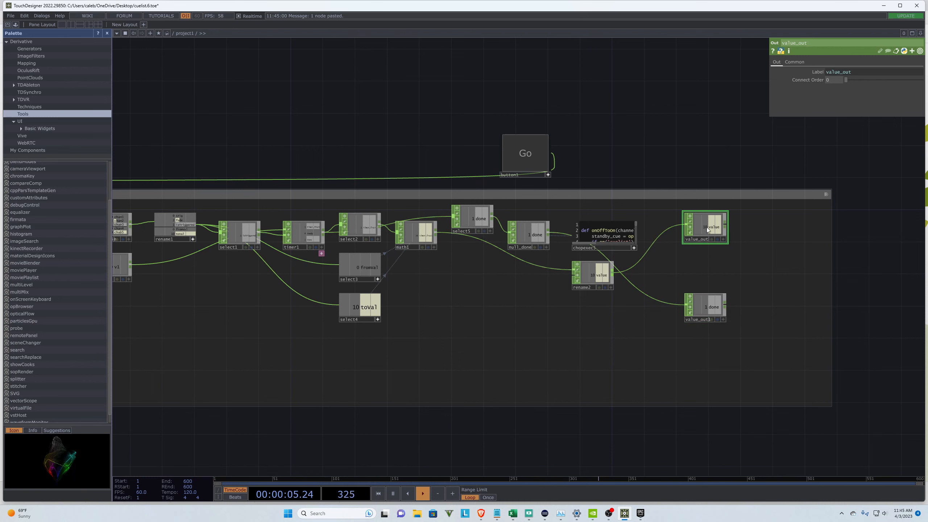
pyautogui.hotkey('ctrl', 'v')
pyautogui.scroll(3, 702, 271)
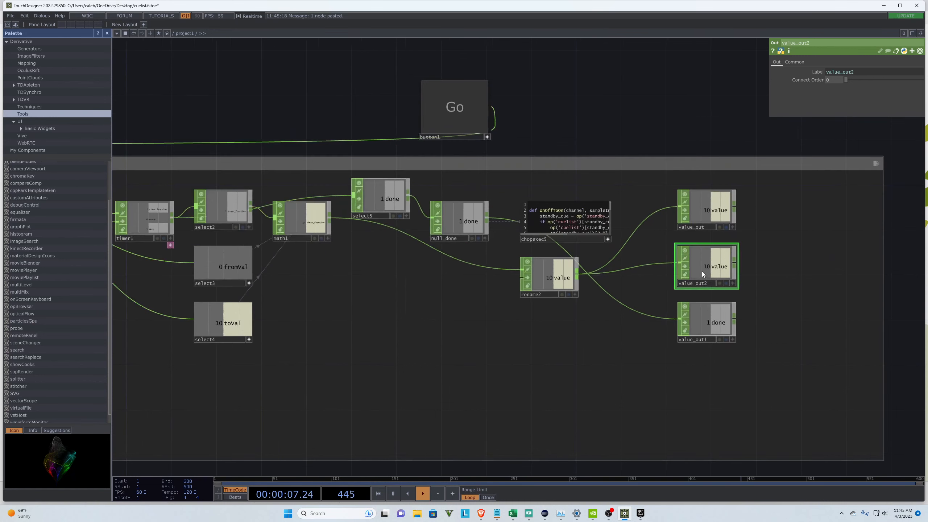
pyautogui.scroll(-2, 796, 291)
pyautogui.scroll(2, 796, 291)
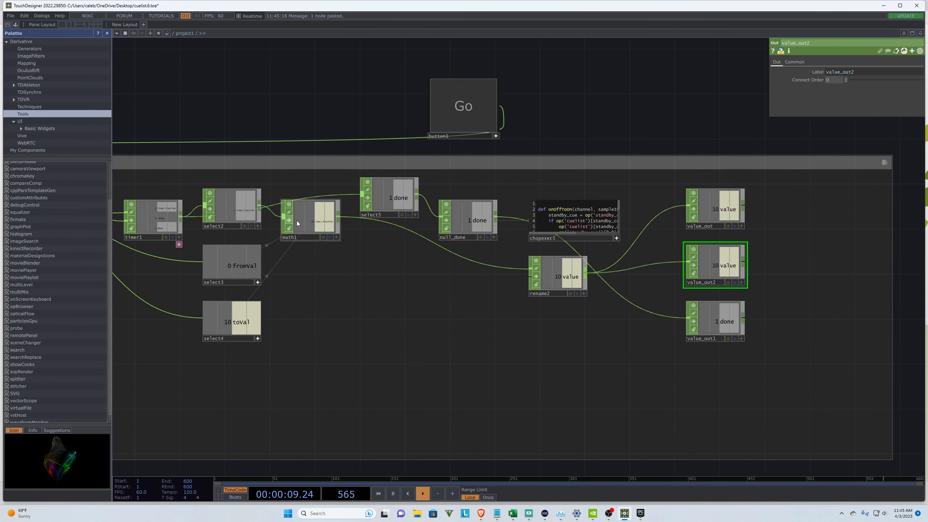
pyautogui.moveTo(342, 218); pyautogui.dragTo(650, 264)
pyautogui.scroll(5, 240, 176)
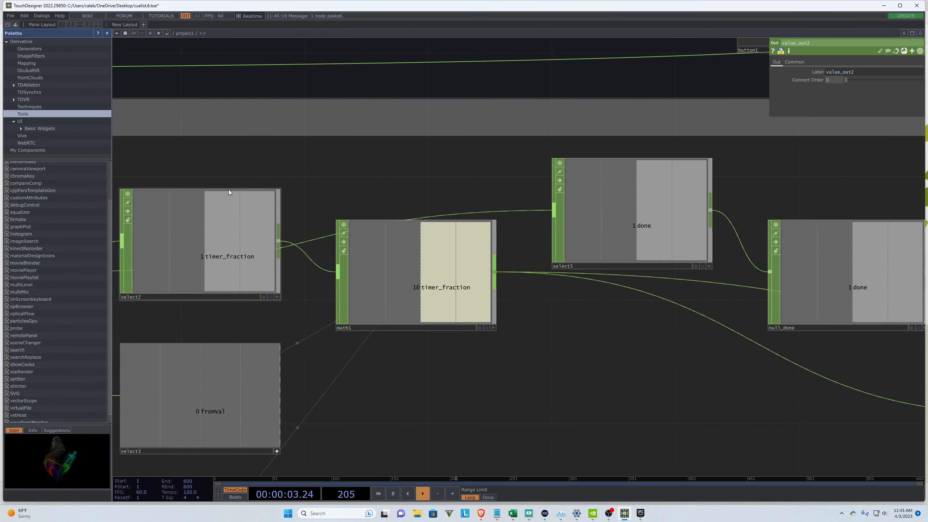
pyautogui.scroll(-2, 191, 175)
pyautogui.scroll(-5, 191, 175)
pyautogui.scroll(4, 636, 249)
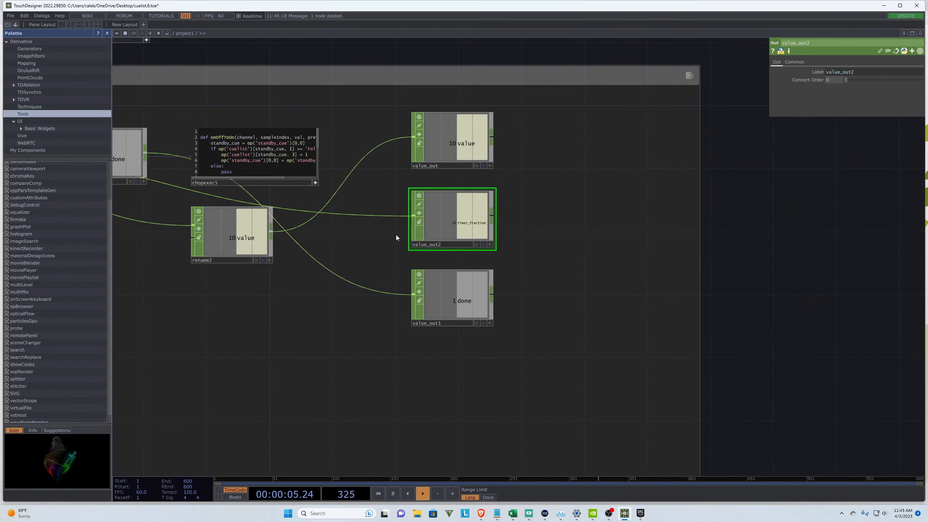
pyautogui.scroll(-2, 718, 265)
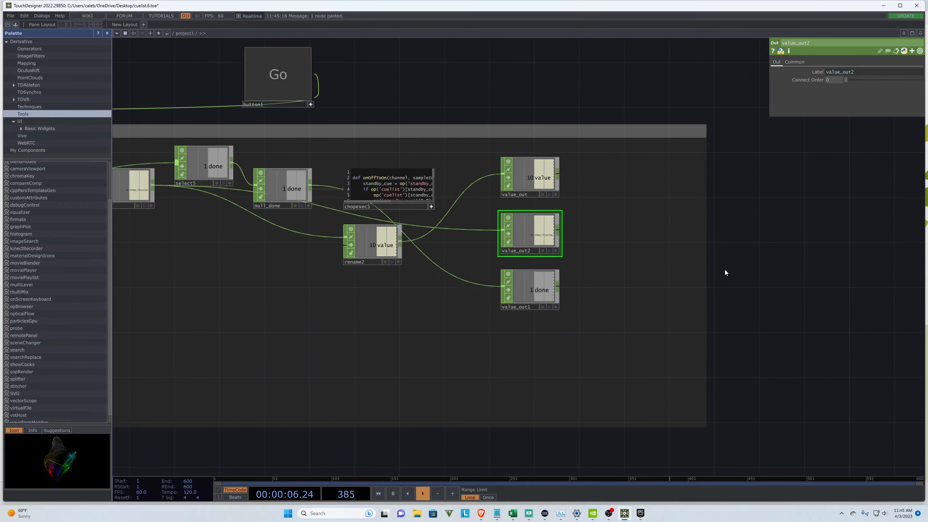
# Step: Rename the middle Out CHOP, which carries the timer_fraction channel, as fraction_out
pyautogui.click(526, 175)
pyautogui.scroll(3, 477, 124)
pyautogui.scroll(-2, 549, 127)
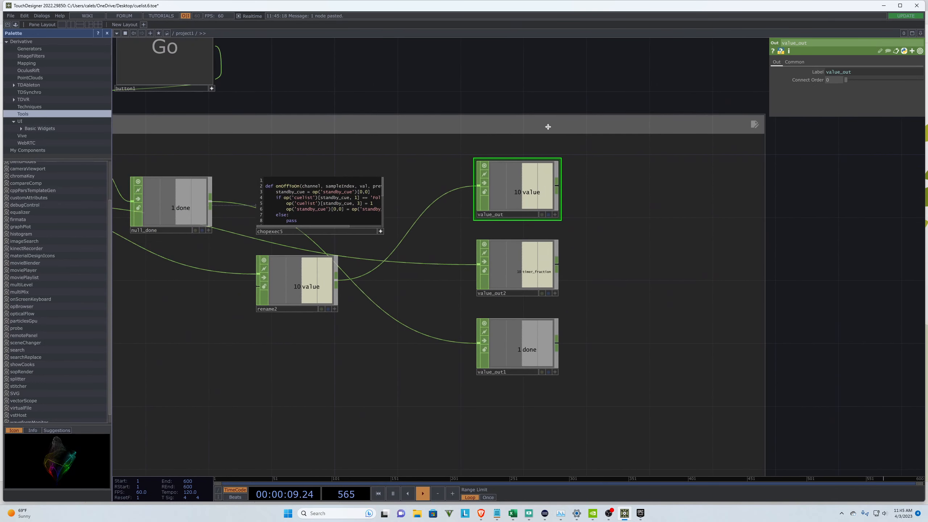
pyautogui.scroll(-2, 677, 257)
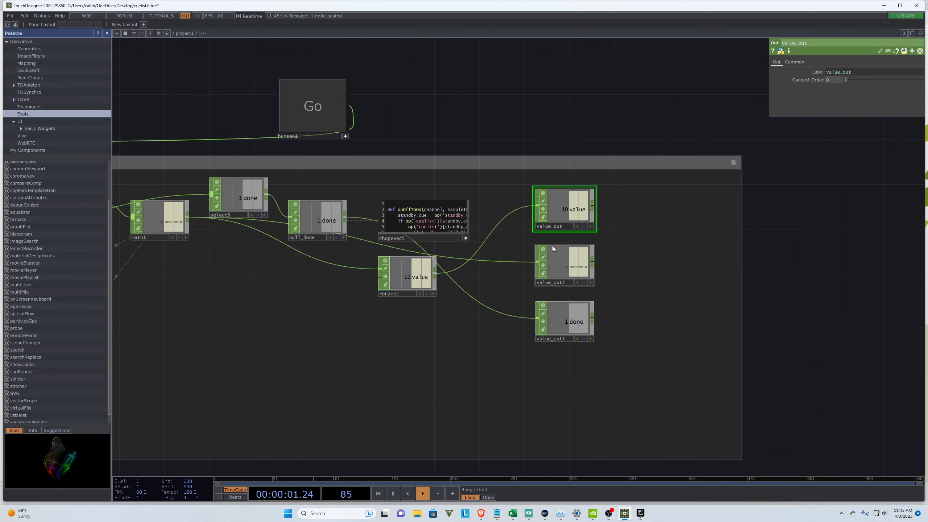
pyautogui.click(583, 270)
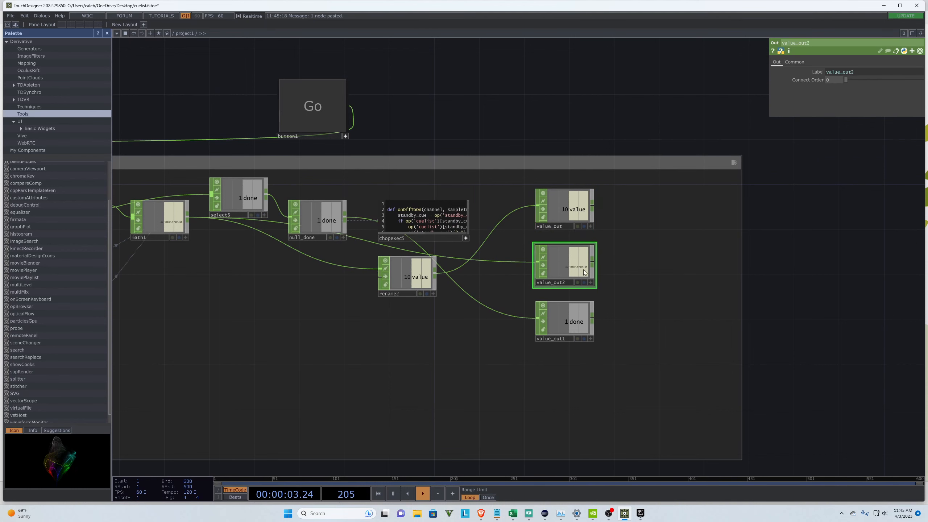
pyautogui.scroll(3, 585, 277)
pyautogui.scroll(-2, 734, 261)
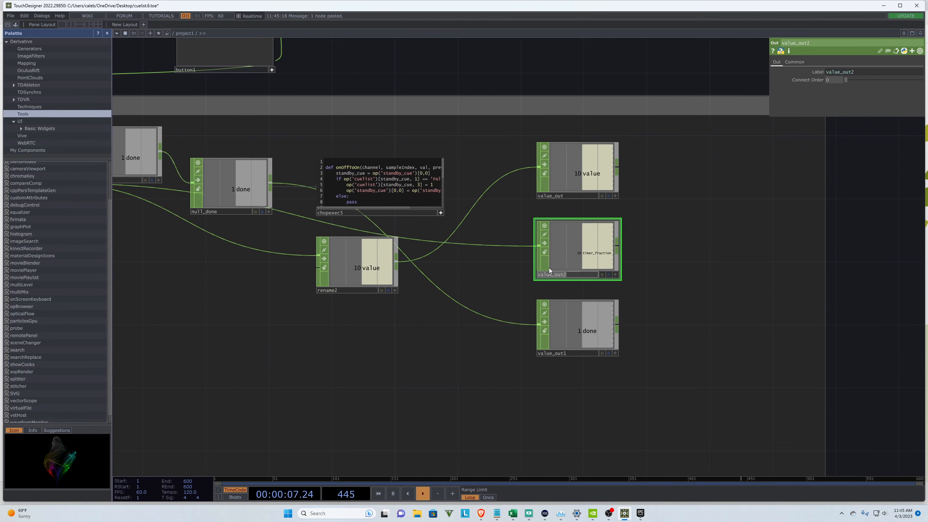
pyautogui.write('fraction_out')
pyautogui.press('Return')
pyautogui.scroll(-2, 776, 253)
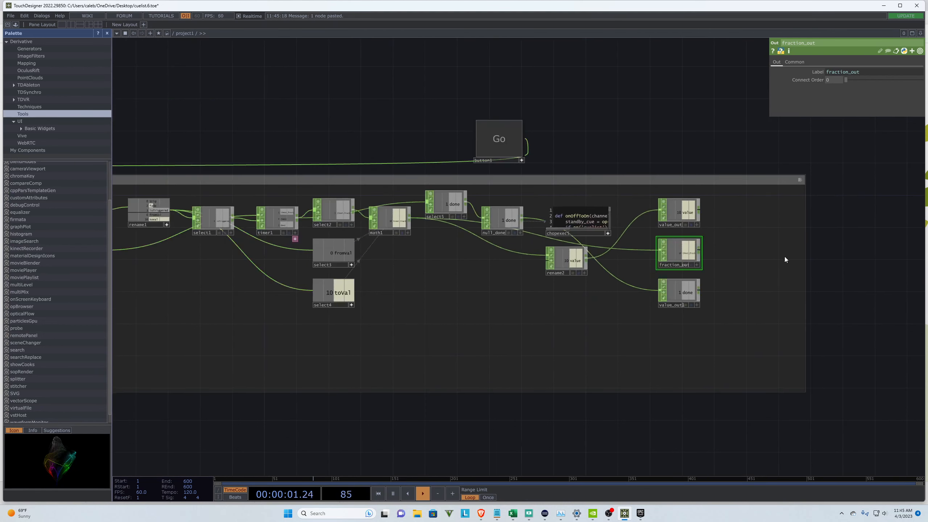
pyautogui.scroll(-3, 785, 256)
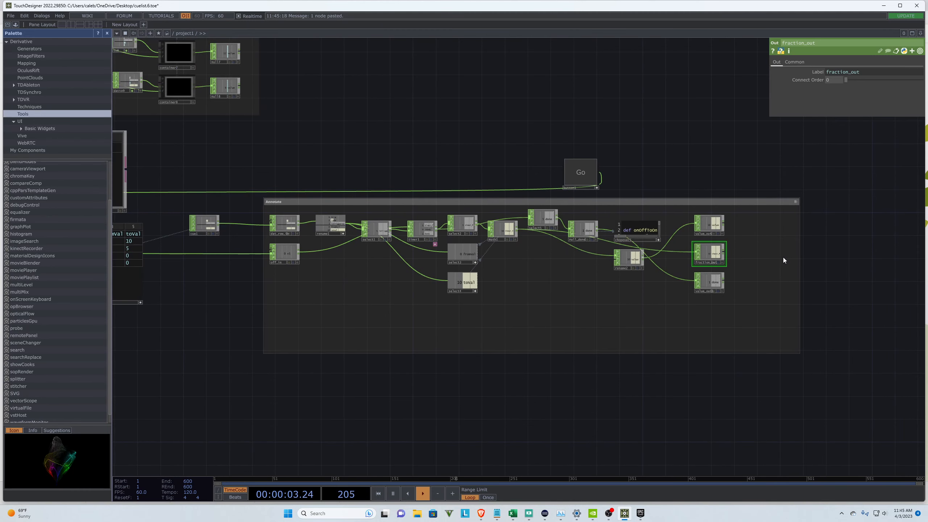
pyautogui.scroll(3, 783, 257)
pyautogui.scroll(-2, 209, 212)
pyautogui.scroll(3, 209, 211)
pyautogui.scroll(-1, 194, 213)
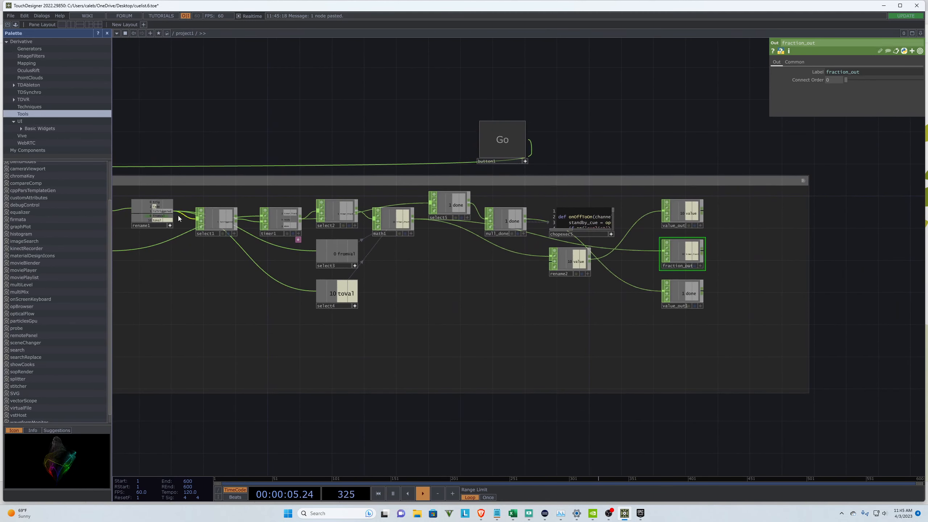
pyautogui.scroll(-2, 595, 302)
pyautogui.scroll(2, 251, 249)
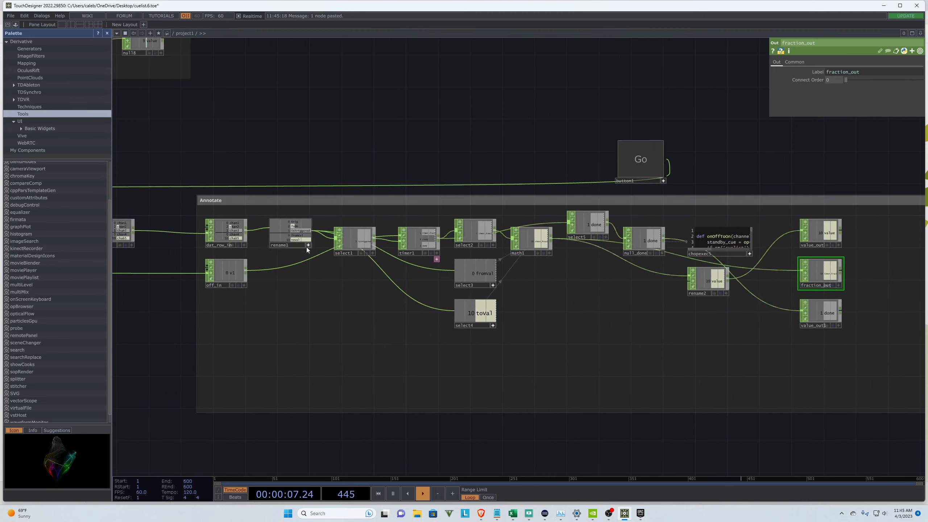
# Step: Duplicate value_out1, the Out CHOP carrying the done channel, directly beneath the original
pyautogui.scroll(-3, 210, 231)
pyautogui.scroll(3, 188, 280)
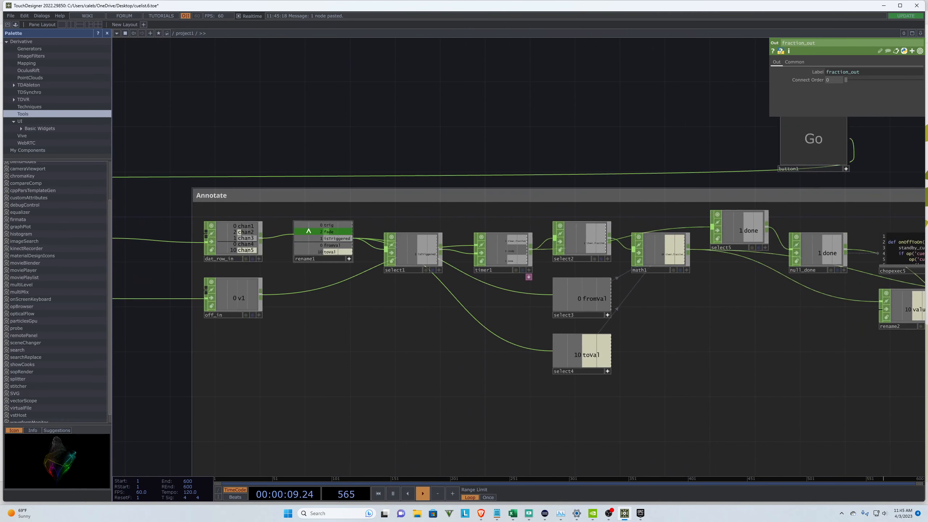
pyautogui.scroll(2, 280, 228)
pyautogui.scroll(-2, 177, 230)
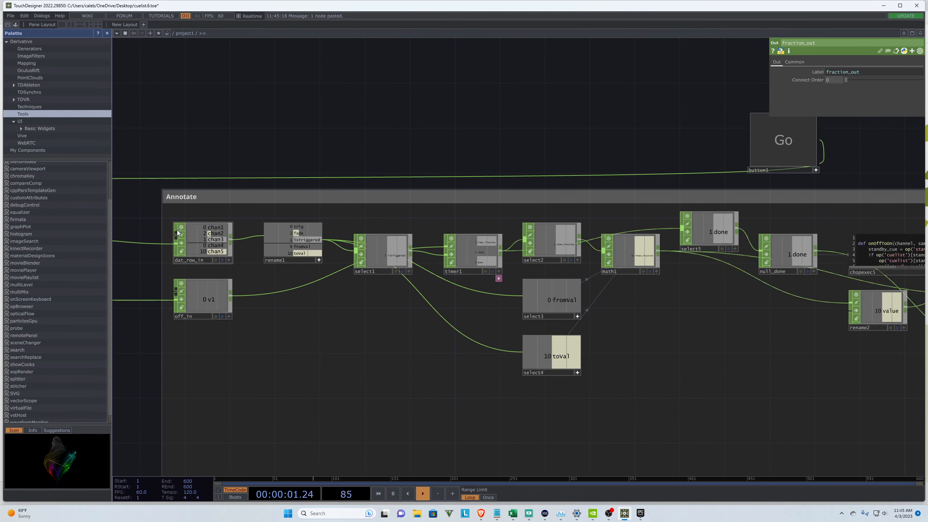
pyautogui.scroll(2, 329, 227)
pyautogui.scroll(-4, 209, 255)
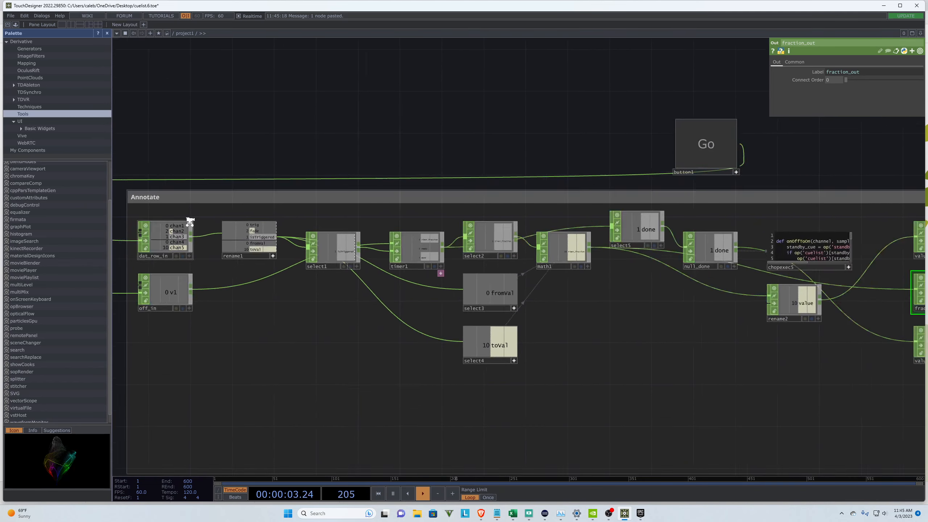
pyautogui.click(772, 316)
pyautogui.hotkey('ctrl', 'v')
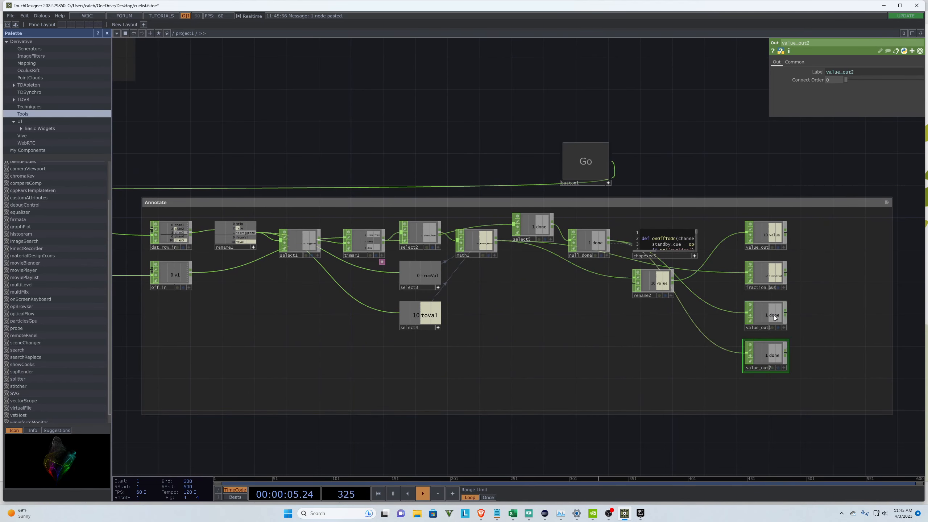
# Step: Duplicate select1 with its rename1 input and place the copy beneath select4
pyautogui.scroll(1, 169, 249)
pyautogui.scroll(-1, 168, 248)
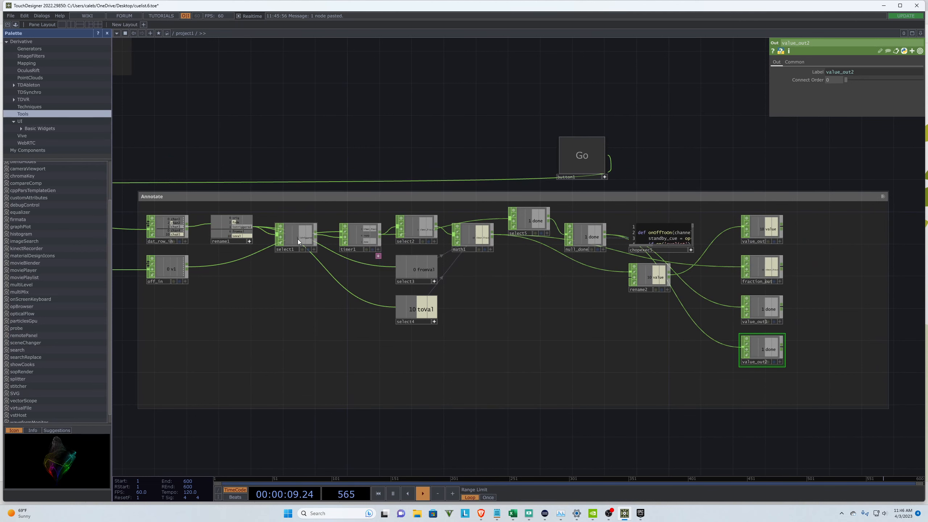
pyautogui.scroll(1, 263, 238)
pyautogui.click(314, 225)
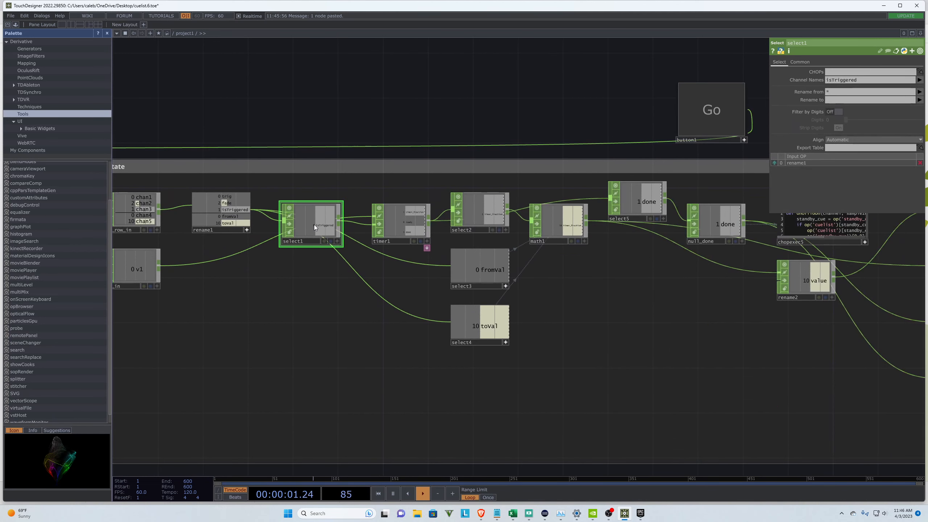
pyautogui.hotkey('ctrl', 'c')
pyautogui.hotkey('ctrl', 'v')
pyautogui.moveTo(308, 281); pyautogui.dragTo(712, 417)
pyautogui.scroll(-3, 532, 369)
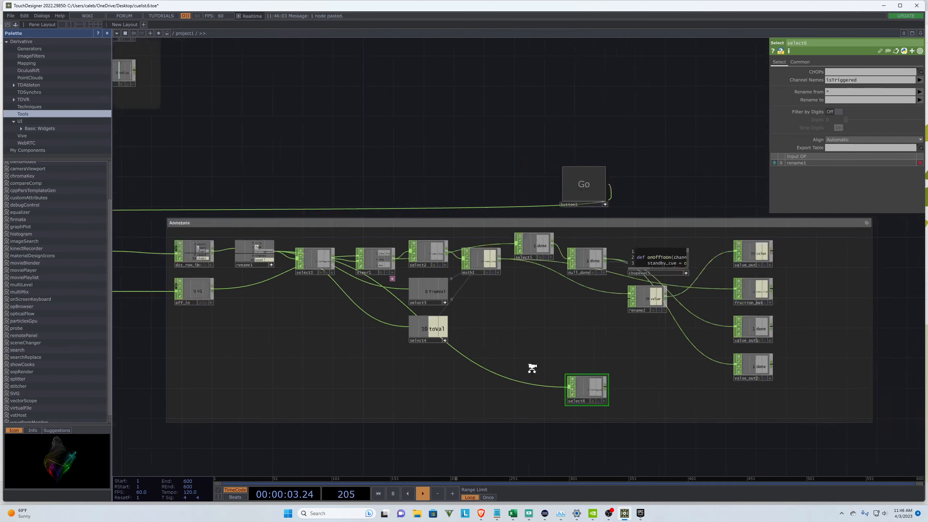
pyautogui.moveTo(524, 377); pyautogui.dragTo(403, 366)
pyautogui.scroll(2, 402, 366)
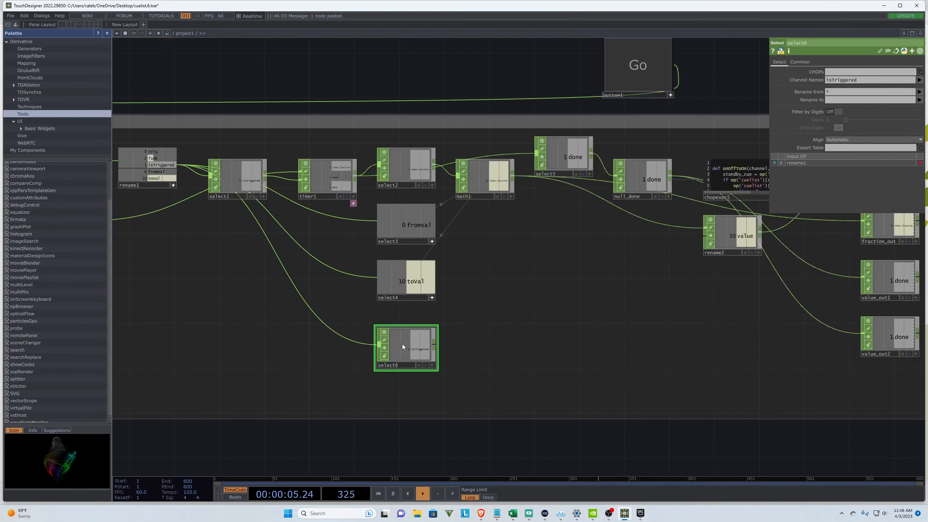
# Step: Make the select6 CHOP pick only the fade channel instead of isTriggered
pyautogui.click(920, 81)
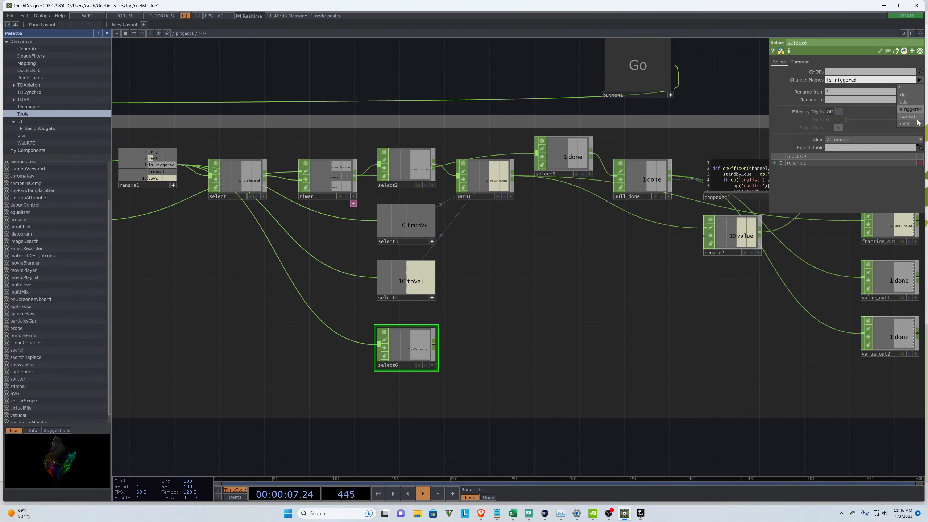
pyautogui.click(909, 104)
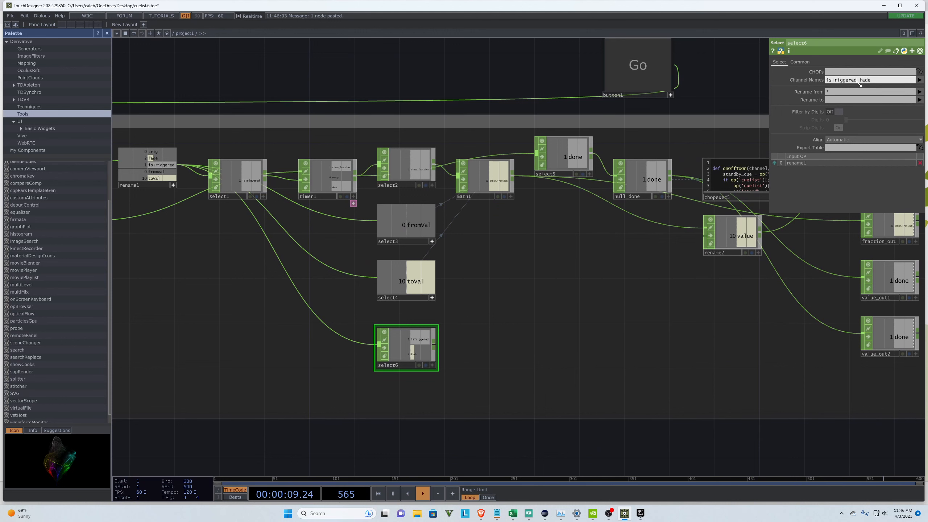
pyautogui.moveTo(859, 80); pyautogui.dragTo(796, 79)
pyautogui.press('BackSpace')
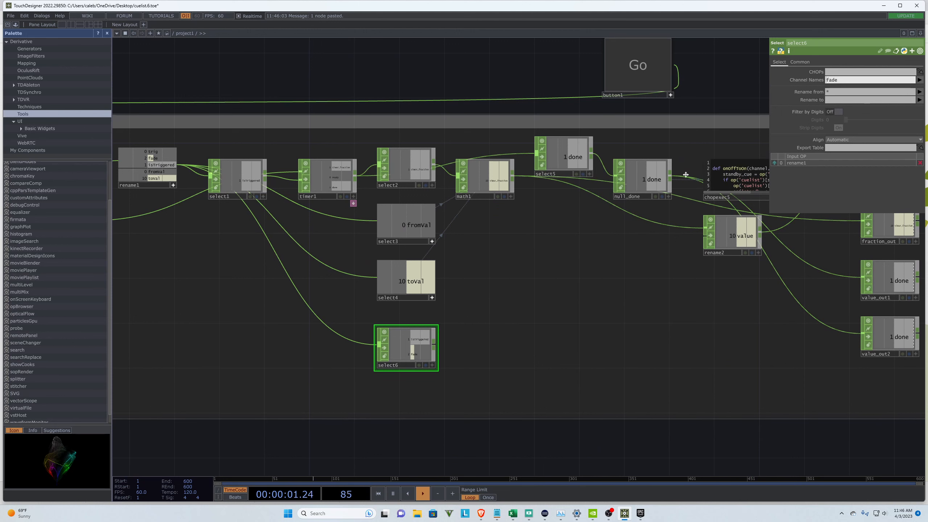
pyautogui.click(254, 325)
pyautogui.scroll(-3, 326, 341)
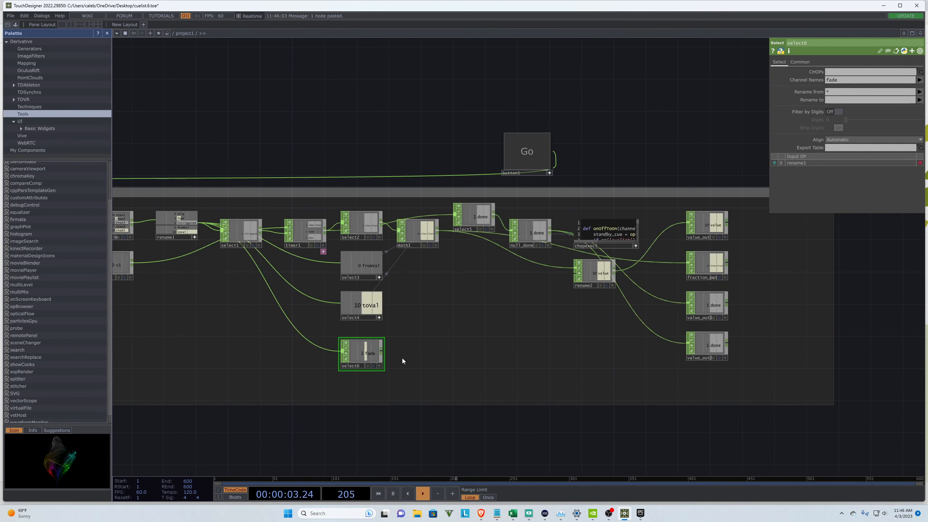
# Step: Connect select6's fade output to the bottom Out CHOP, value_out2, and save the project
pyautogui.click(381, 352)
pyautogui.click(689, 344)
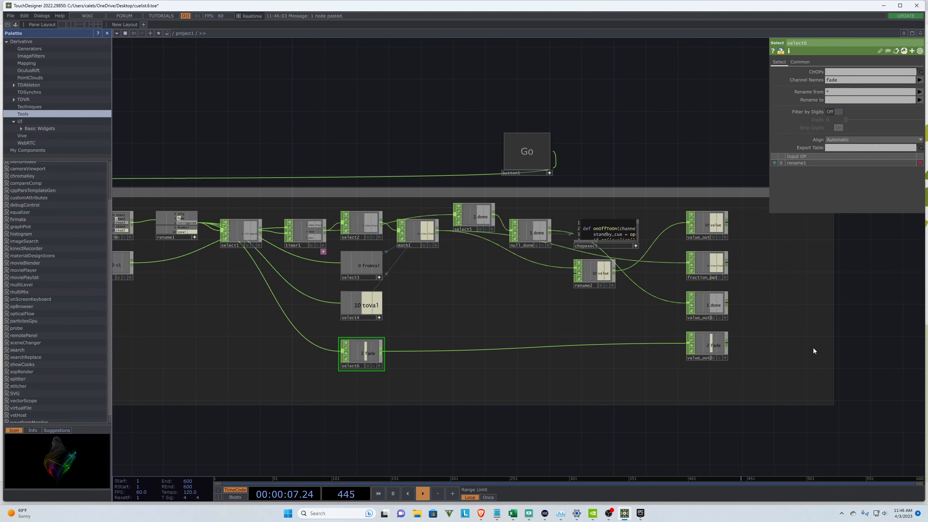
pyautogui.scroll(-2, 811, 348)
pyautogui.hotkey('ctrl', 's')
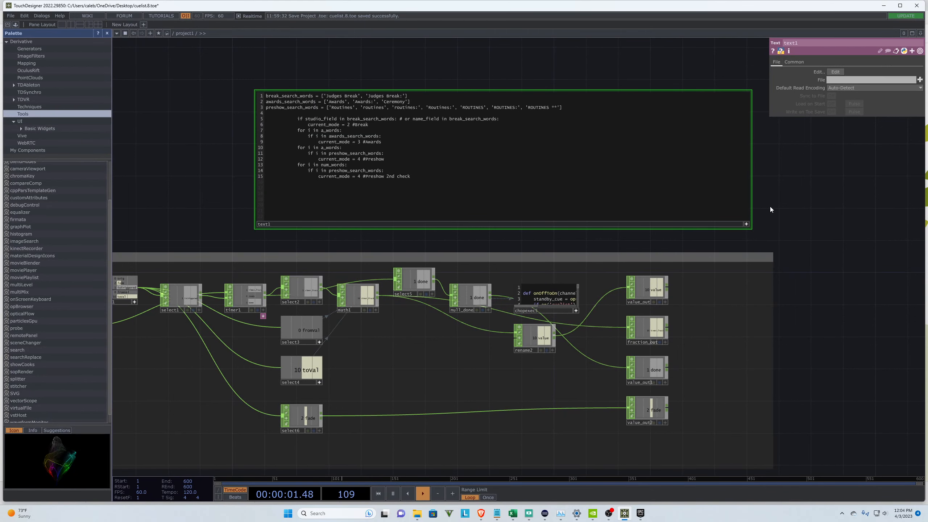
# Step: Examine the break, awards and preshow search-word lists at the start of the text1 script
pyautogui.scroll(2, 267, 69)
pyautogui.scroll(-2, 250, 76)
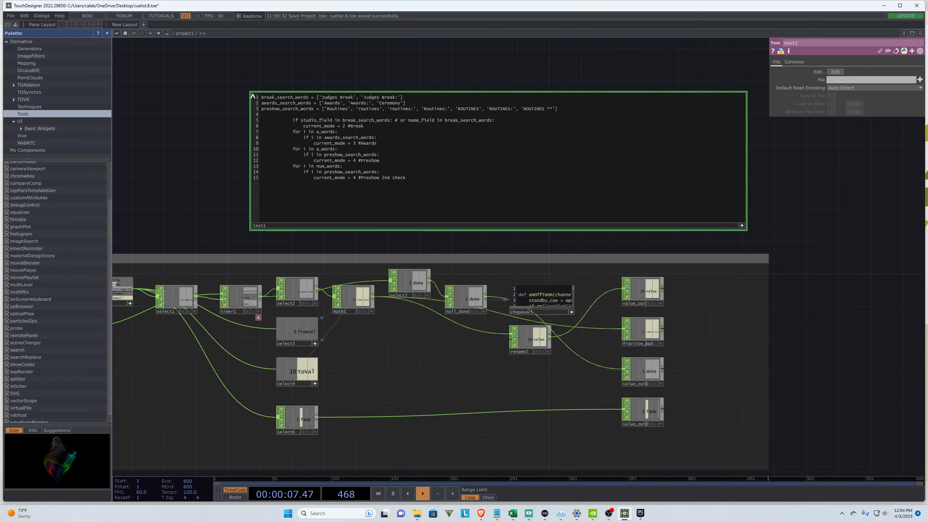
pyautogui.moveTo(262, 99); pyautogui.dragTo(403, 97)
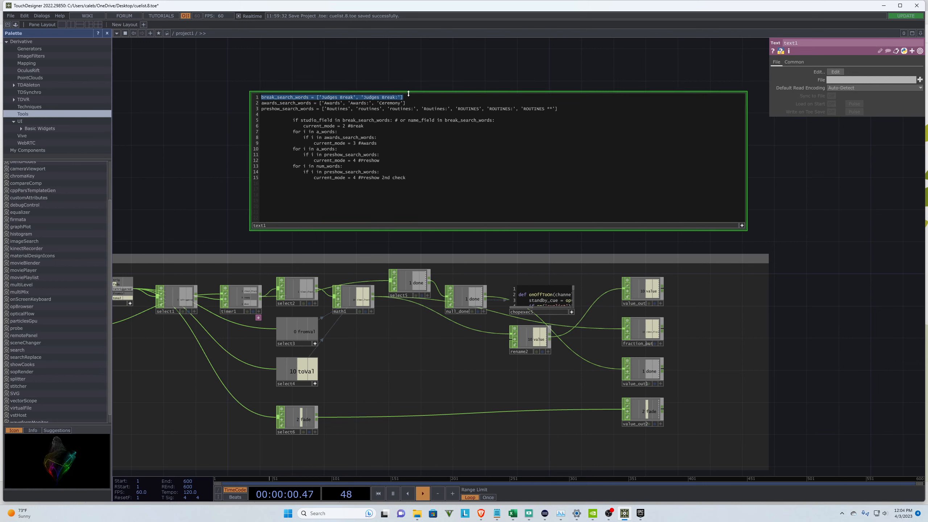
pyautogui.click(321, 98)
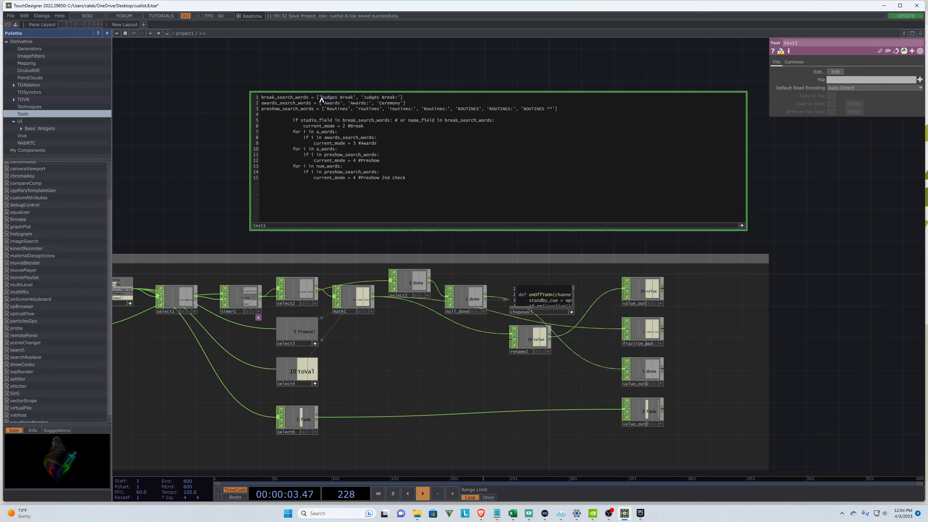
pyautogui.moveTo(321, 99); pyautogui.dragTo(398, 97)
pyautogui.click(408, 101)
pyautogui.moveTo(262, 103); pyautogui.dragTo(405, 105)
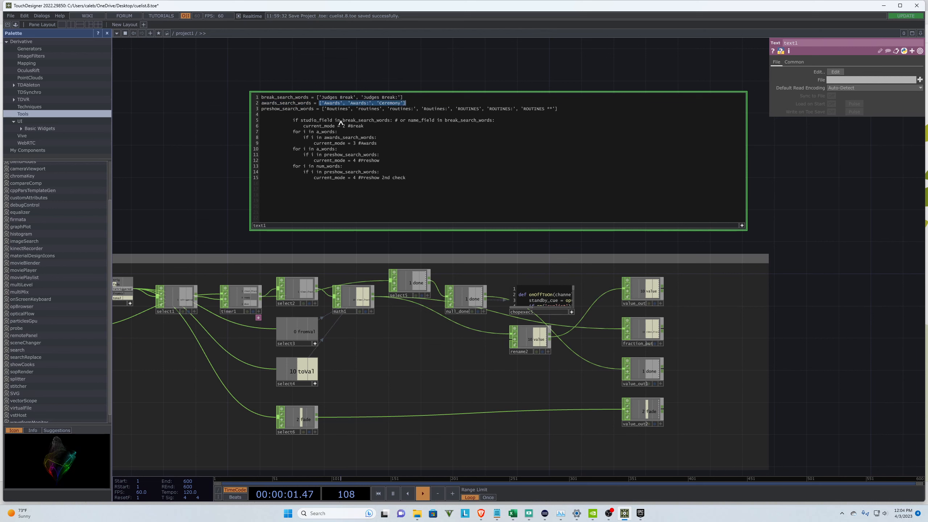
pyautogui.click(262, 110)
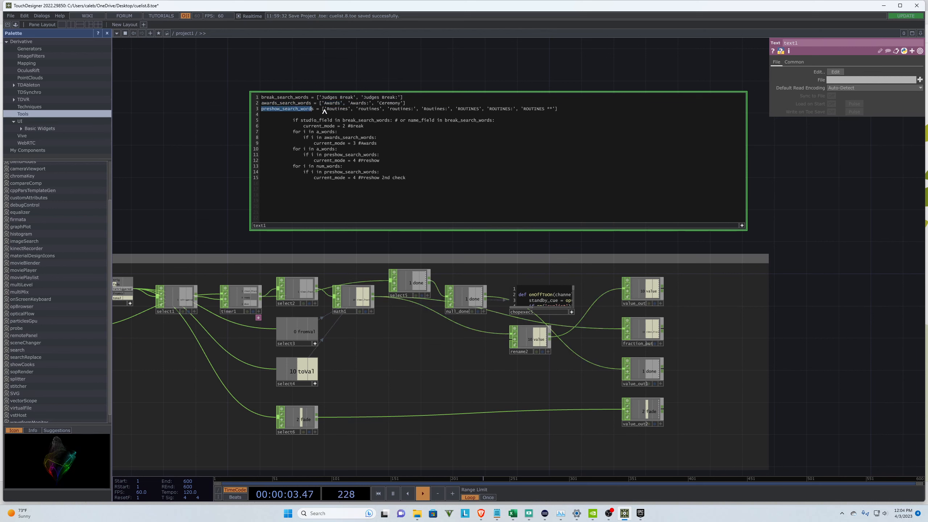
pyautogui.moveTo(321, 111); pyautogui.dragTo(560, 113)
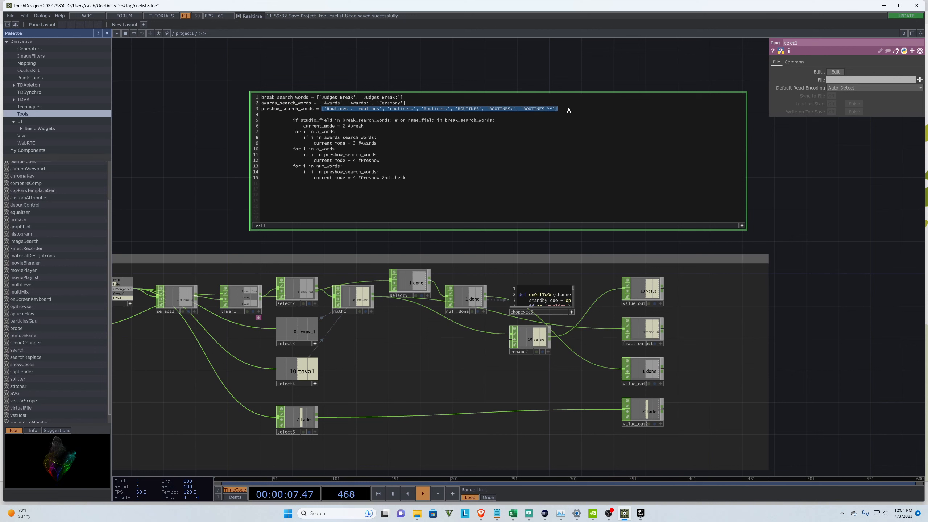
# Step: Examine how text1 checks studio_field against break_search_words and assigns current_mode
pyautogui.click(280, 132)
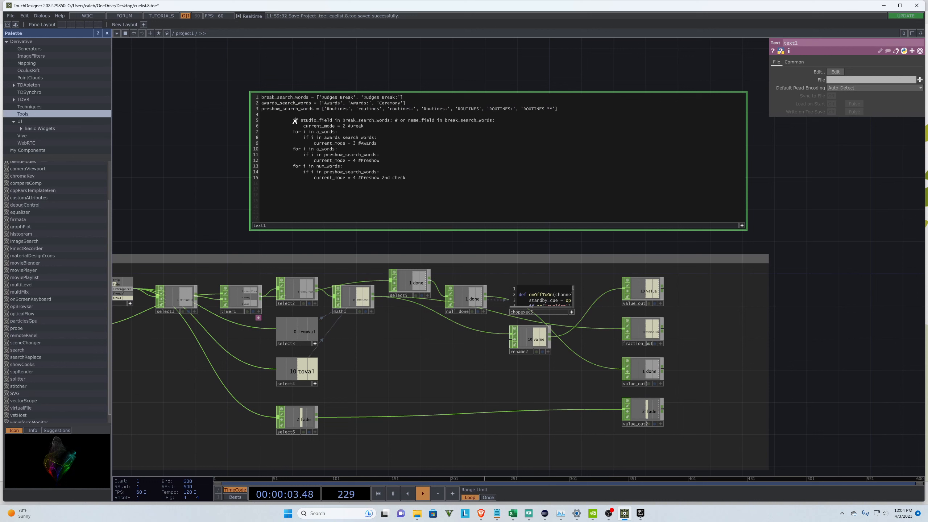
pyautogui.moveTo(301, 122); pyautogui.dragTo(332, 123)
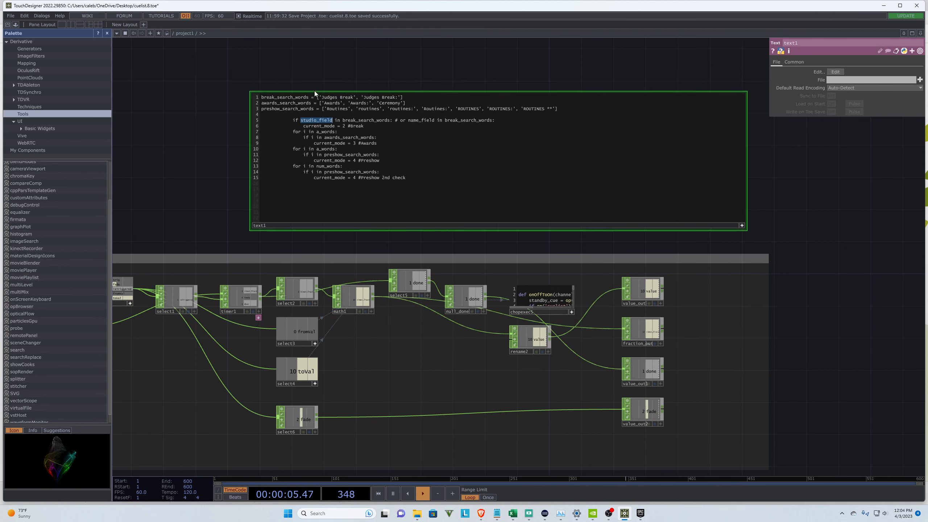
pyautogui.moveTo(342, 120); pyautogui.dragTo(390, 121)
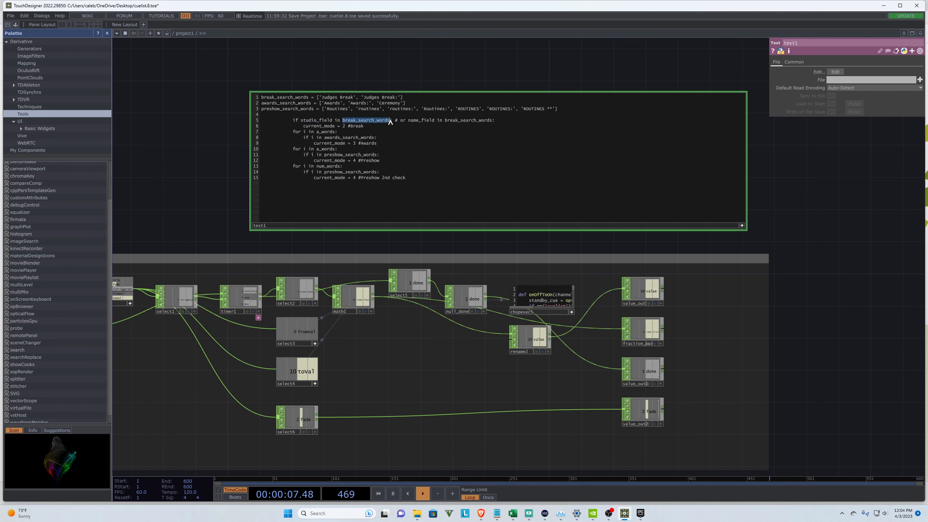
pyautogui.click(413, 141)
pyautogui.moveTo(303, 126); pyautogui.dragTo(368, 128)
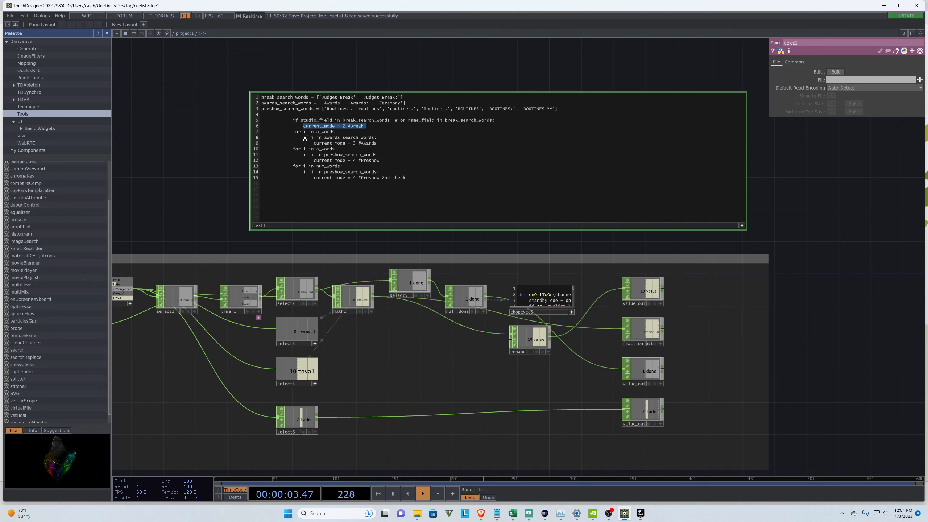
pyautogui.click(290, 134)
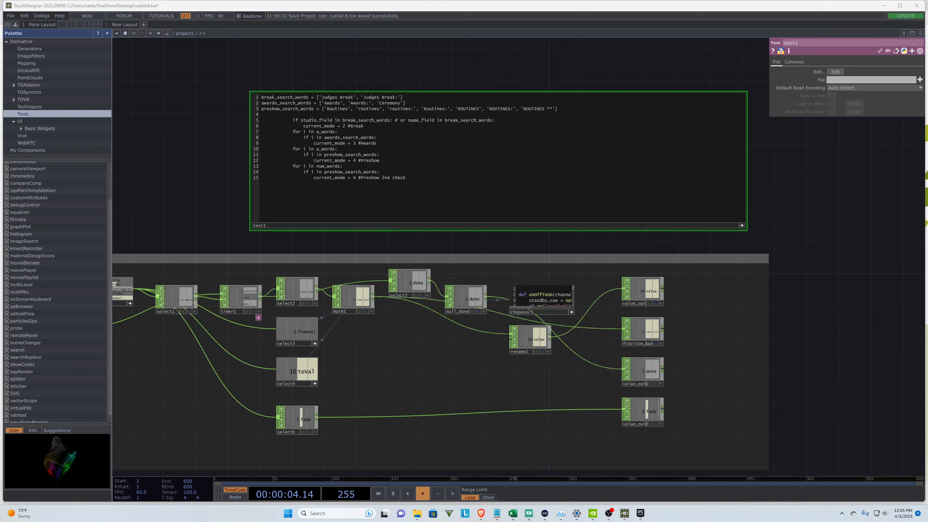
# Step: Make room beneath the search-word lists in text1 and paste the re.findall word-extraction and title-cleanup code there
pyautogui.click(233, 348)
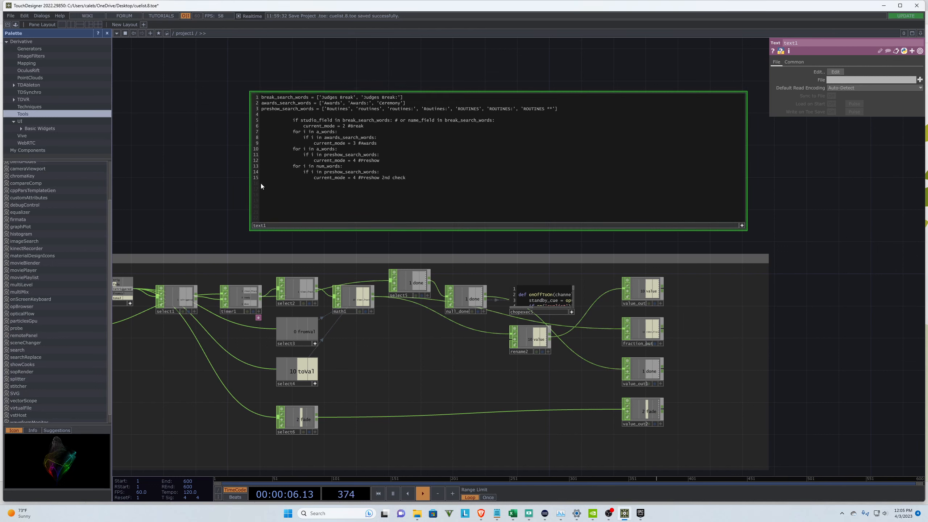
pyautogui.click(286, 117)
pyautogui.press('Return')
pyautogui.press('Return')
pyautogui.press('Return')
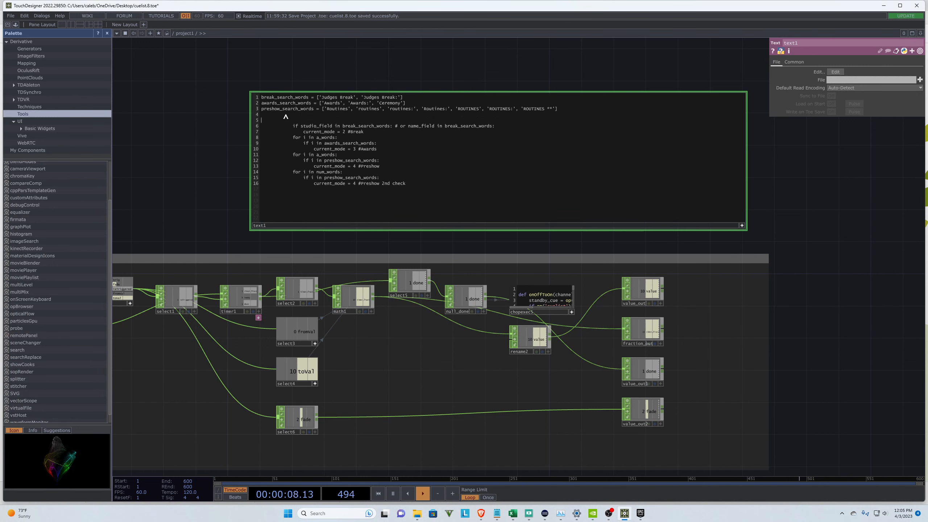
pyautogui.press('Up')
pyautogui.press('Up')
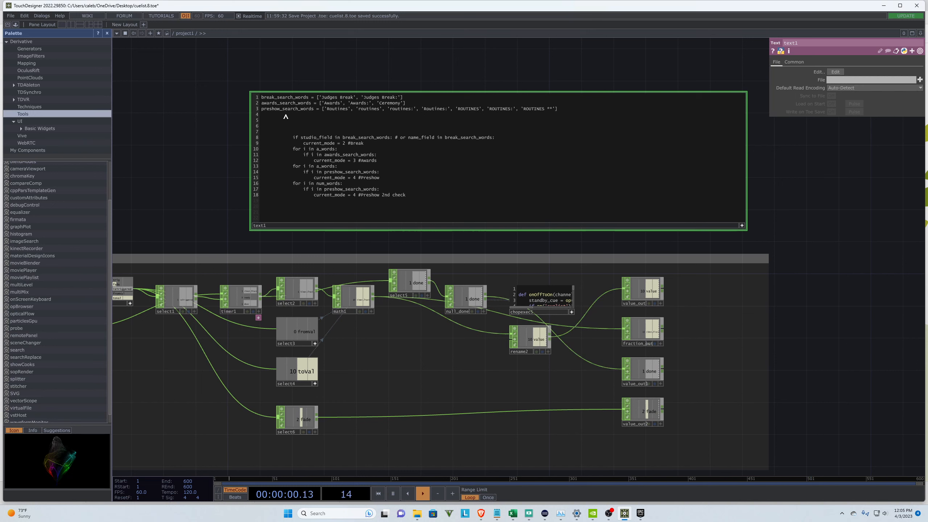
pyautogui.hotkey('ctrl', 'v')
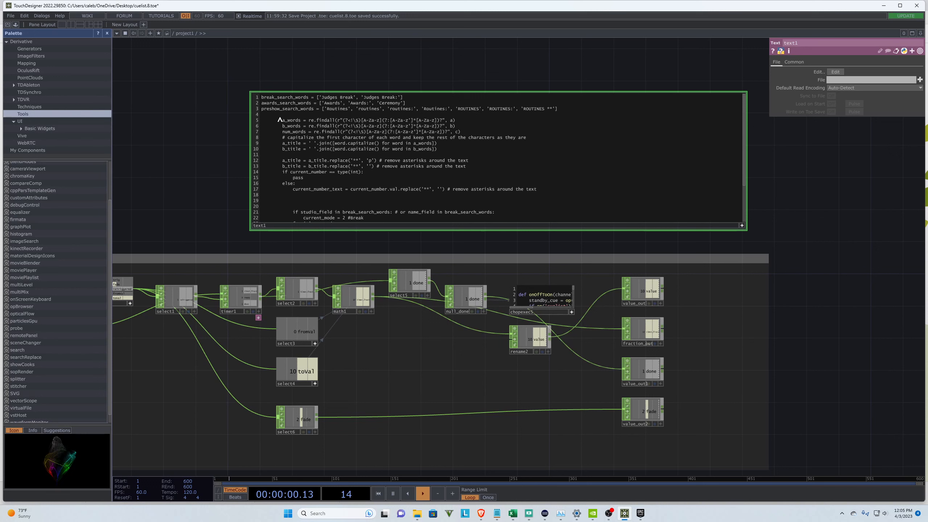
# Step: Add the sample line "Dance works of lighting land" above the pasted code and highlight the a_words regex pattern
pyautogui.press('Return')
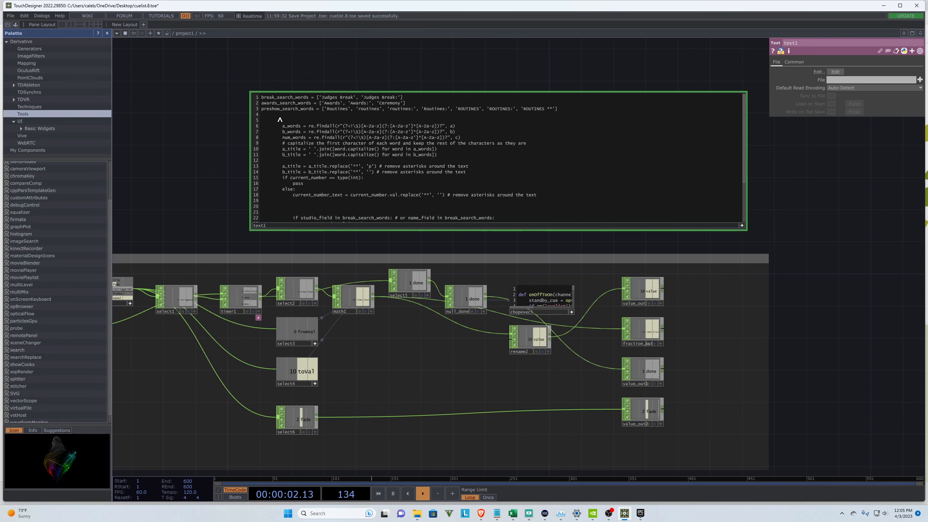
pyautogui.press('Return')
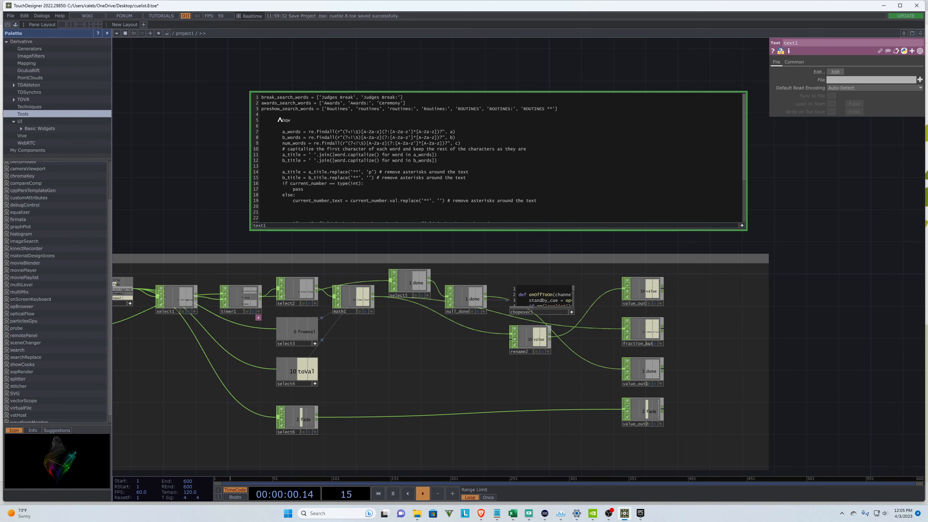
pyautogui.write('ance works of lighting land')
pyautogui.moveTo(335, 131); pyautogui.dragTo(440, 136)
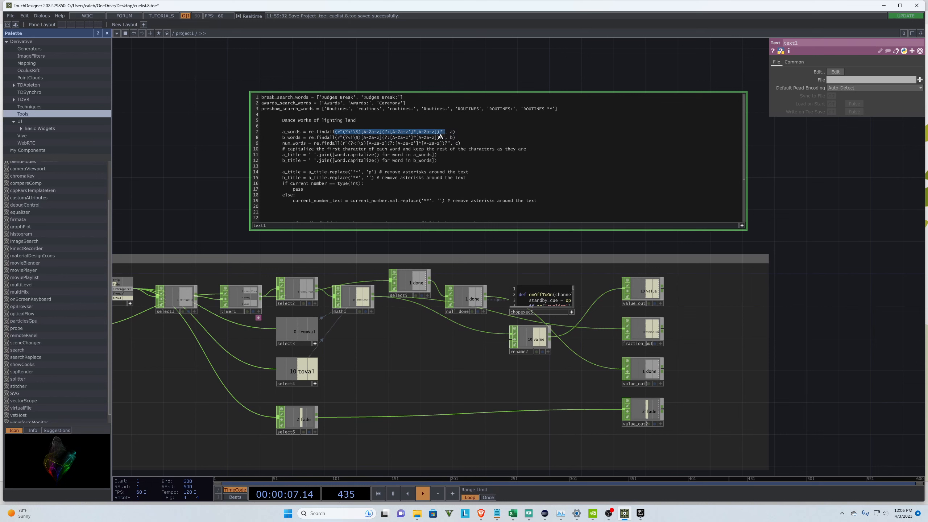
pyautogui.click(496, 144)
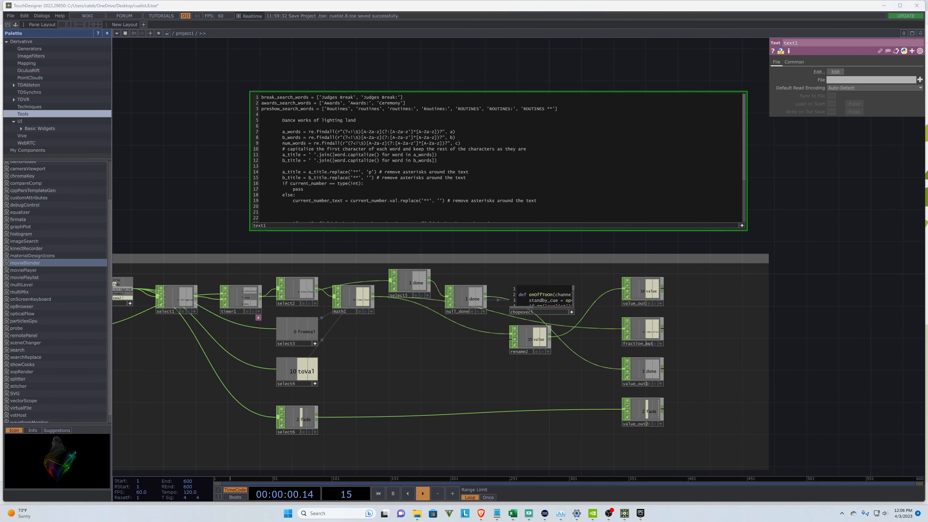
# Step: Insert a = current_studio.val, b = current_name.val and c = current_number.val on separate lines above the a_words line
pyautogui.click(283, 128)
pyautogui.press('Return')
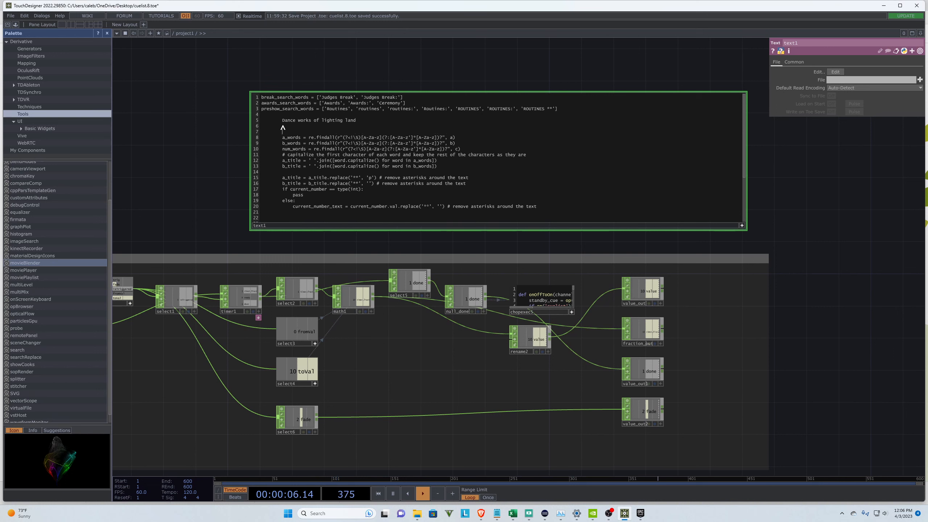
pyautogui.write('a = current_studio.val b = current_name.val c = current_number.val')
pyautogui.click(298, 132)
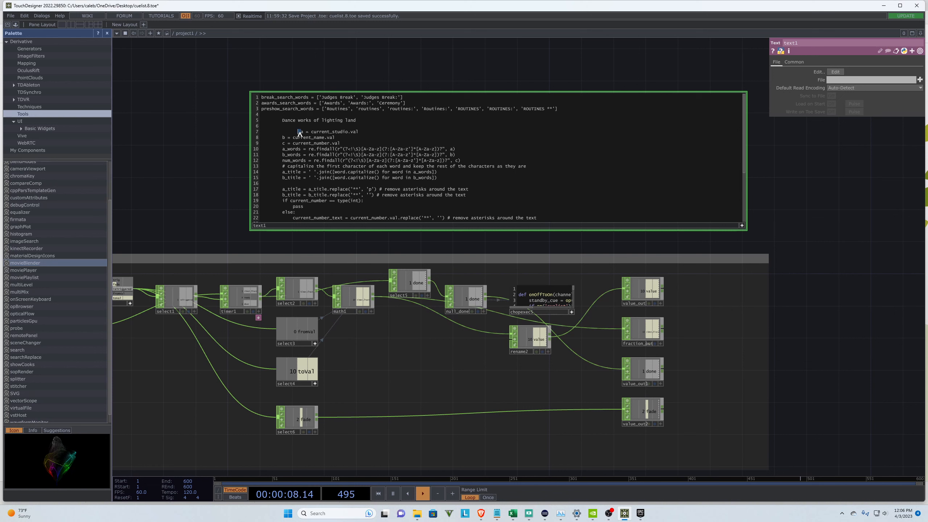
# Step: Remove the extra indentation before a = current_studio.val so it lines up with the b and c lines
pyautogui.press('BackSpace')
pyautogui.press('BackSpace')
pyautogui.press('BackSpace')
pyautogui.press('BackSpace')
pyautogui.press('BackSpace')
pyautogui.press('BackSpace')
pyautogui.press('BackSpace')
# Step: Examine how the sample line's text reaches variable a and is passed with the regex pattern to re.findall for a_words
pyautogui.moveTo(282, 120); pyautogui.dragTo(359, 124)
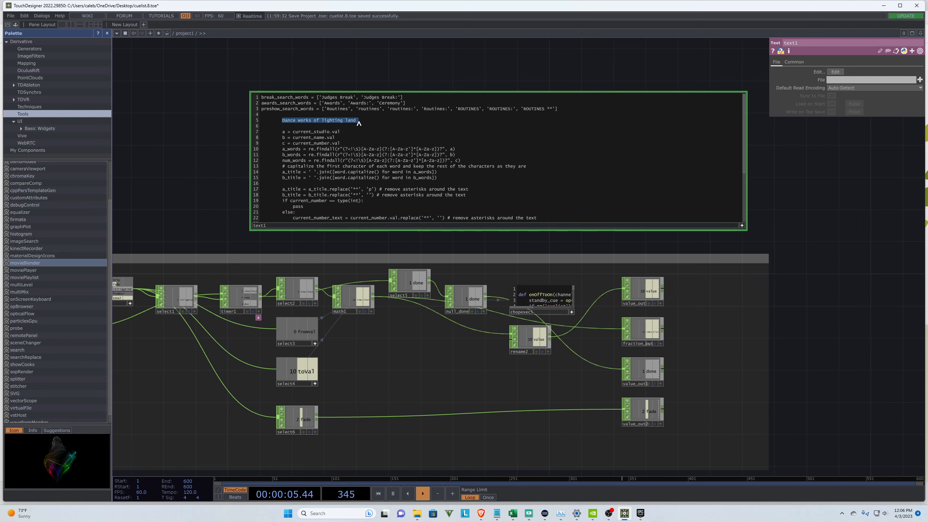
pyautogui.click(282, 121)
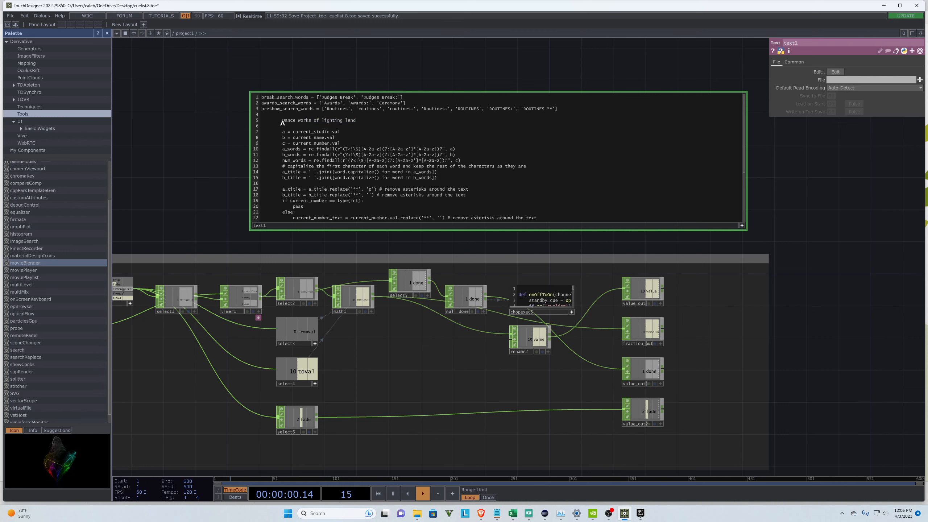
pyautogui.moveTo(281, 121); pyautogui.dragTo(356, 122)
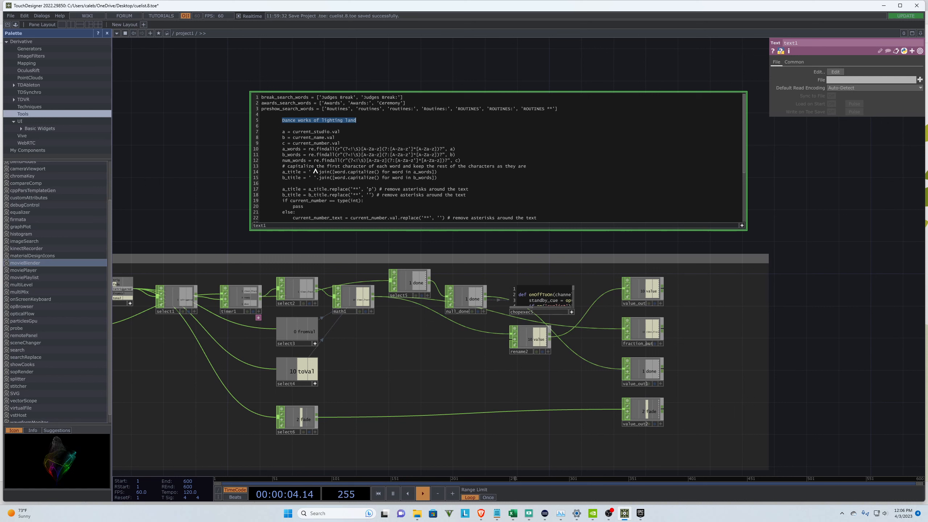
pyautogui.doubleClick(284, 132)
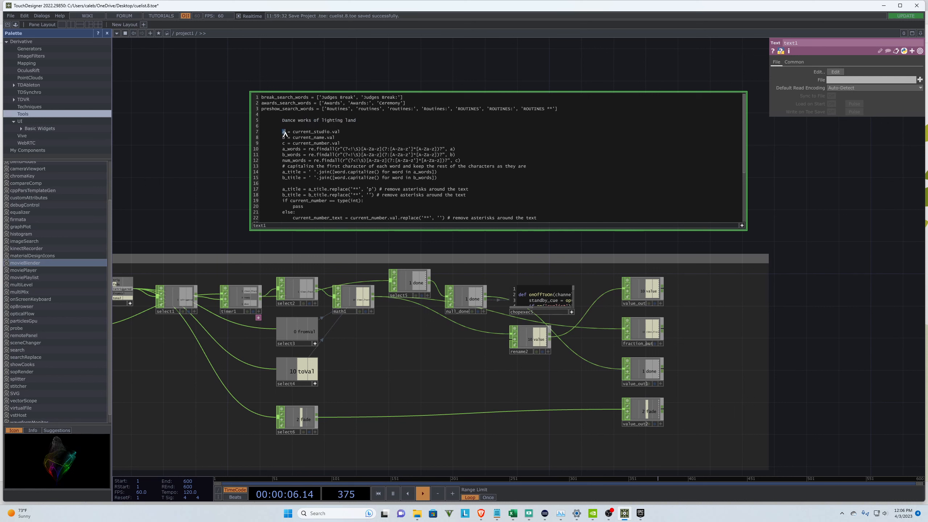
pyautogui.moveTo(450, 149); pyautogui.dragTo(456, 149)
pyautogui.moveTo(282, 149); pyautogui.dragTo(300, 149)
pyautogui.click(309, 154)
pyautogui.moveTo(316, 149); pyautogui.dragTo(446, 149)
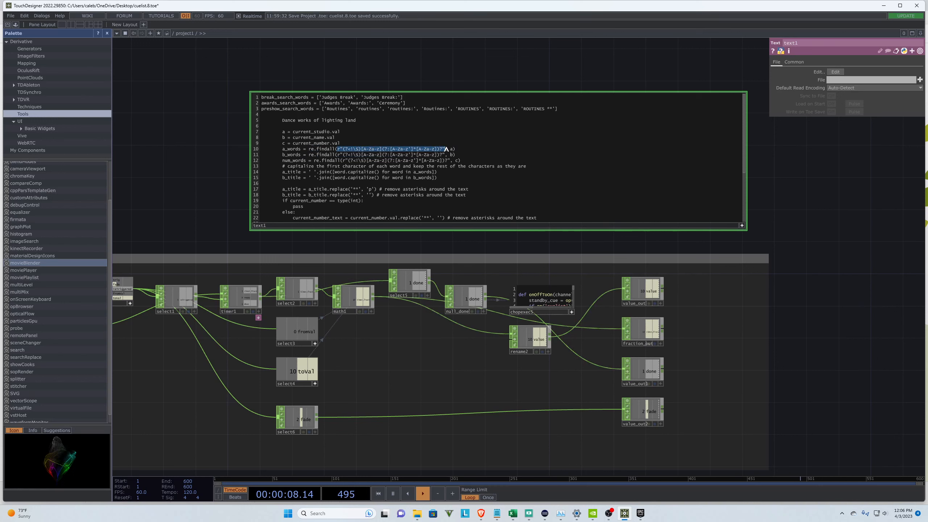
pyautogui.click(462, 148)
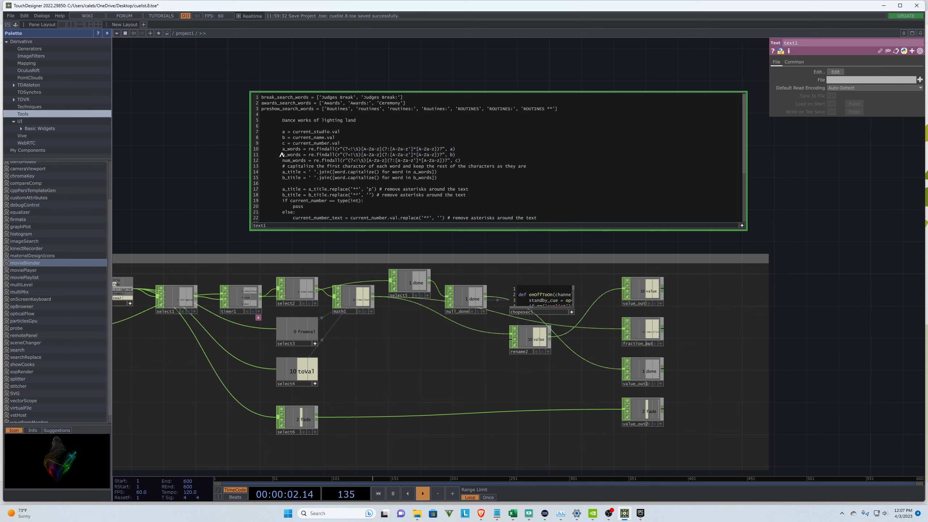
# Step: Insert temporary backslash separators between the words of the sample line and remove them again
pyautogui.click(297, 120)
pyautogui.write('\\')
pyautogui.press('BackSpace')
pyautogui.click(317, 120)
pyautogui.write('\\')
pyautogui.click(327, 120)
pyautogui.write('\\')
pyautogui.click(354, 120)
pyautogui.write('\\')
pyautogui.press('BackSpace')
pyautogui.click(316, 120)
pyautogui.press('BackSpace')
pyautogui.click(325, 120)
pyautogui.press('BackSpace')
pyautogui.click(348, 120)
pyautogui.press('BackSpace')
pyautogui.click(398, 123)
# Step: Examine the capitalized a_title join and how the a_words list is looped against awards_search_words and preshow_search_words
pyautogui.moveTo(283, 174); pyautogui.dragTo(440, 173)
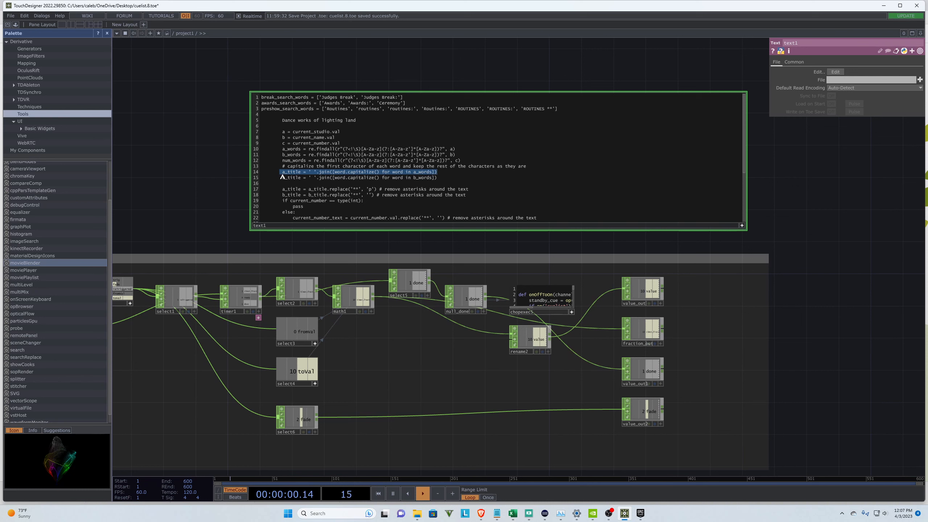
pyautogui.moveTo(282, 173); pyautogui.dragTo(439, 173)
pyautogui.scroll(-1, 531, 141)
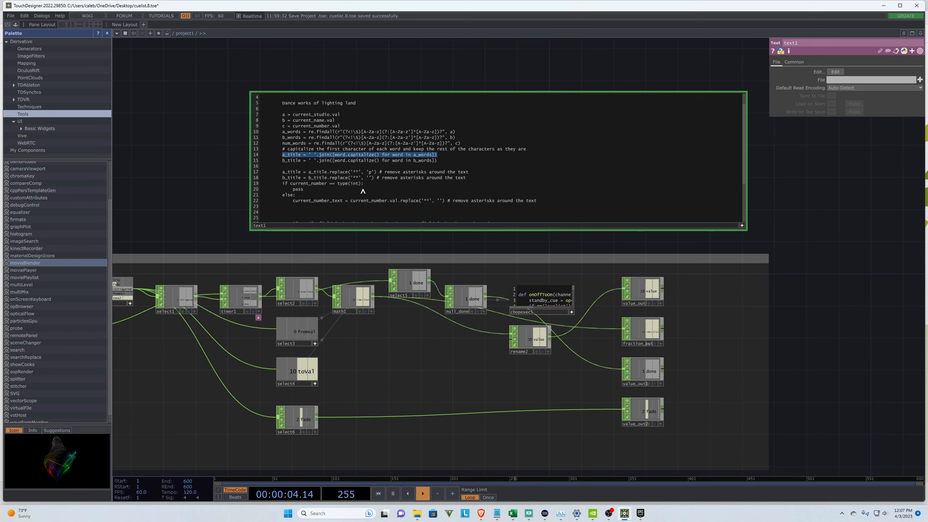
pyautogui.moveTo(282, 132); pyautogui.dragTo(299, 132)
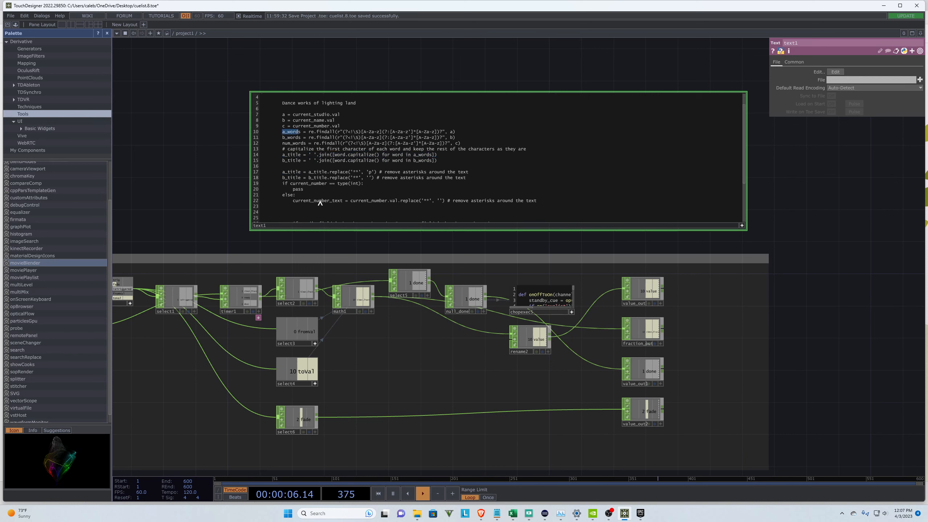
pyautogui.scroll(-4, 369, 189)
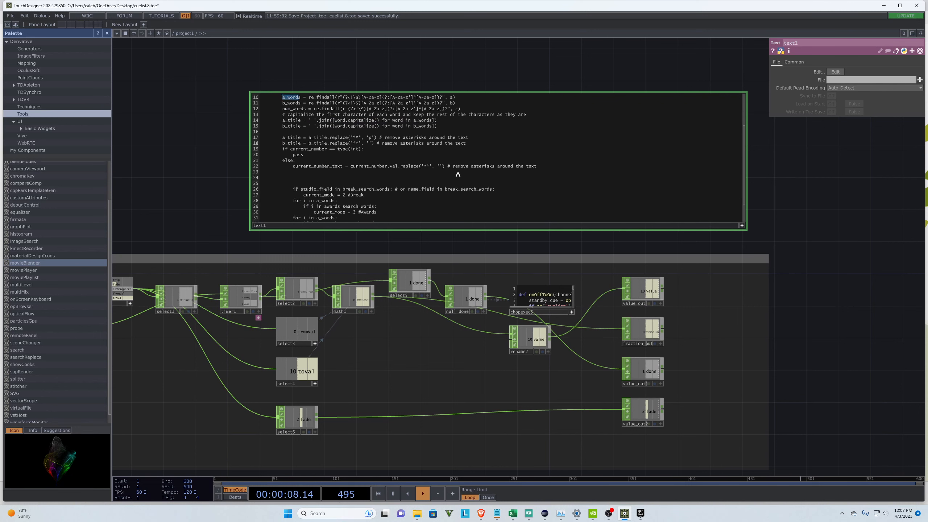
pyautogui.moveTo(316, 190); pyautogui.dragTo(334, 191)
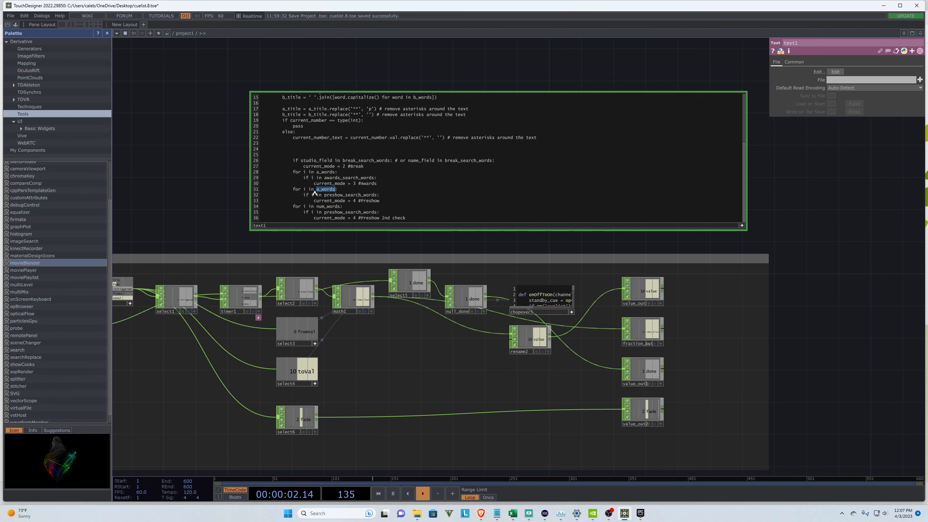
pyautogui.scroll(3, 331, 196)
pyautogui.scroll(2, 331, 194)
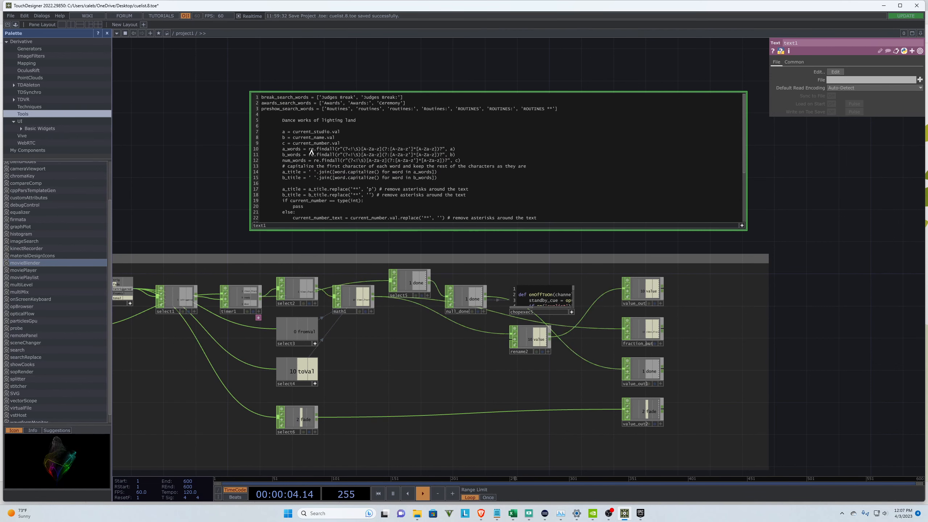
pyautogui.moveTo(283, 122); pyautogui.dragTo(351, 124)
pyautogui.scroll(-4, 348, 137)
pyautogui.scroll(-1, 348, 138)
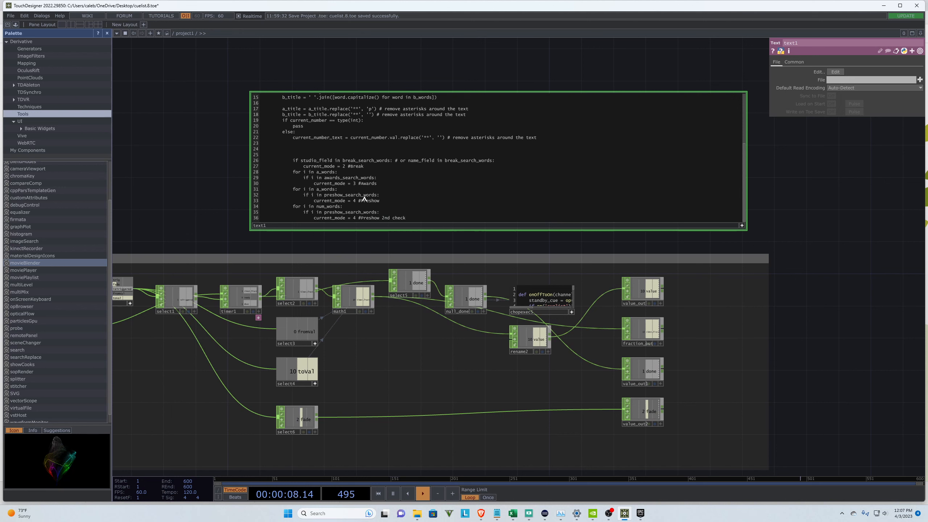
pyautogui.moveTo(312, 190); pyautogui.dragTo(327, 190)
pyautogui.scroll(3, 385, 184)
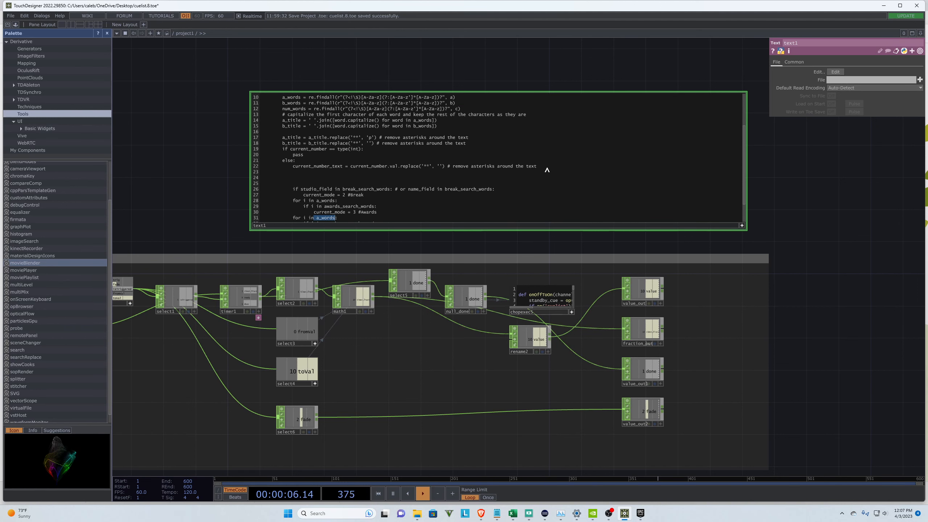
# Step: Delete the pasted word-extraction code, the sample line and surplus blank lines between the search-word lists and the mode checks
pyautogui.moveTo(544, 168); pyautogui.dragTo(180, 91)
pyautogui.keyDown('shift'); pyautogui.click(261, 124); pyautogui.keyUp('shift')
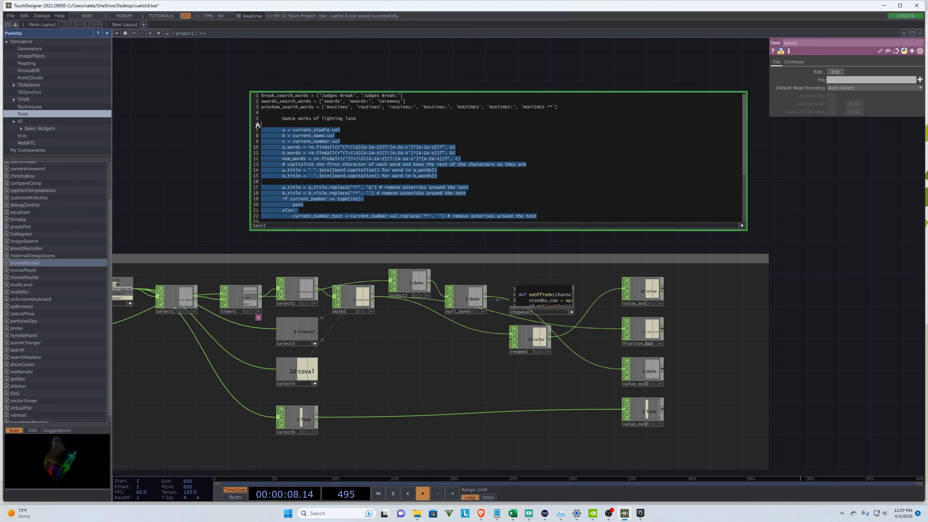
pyautogui.press('BackSpace')
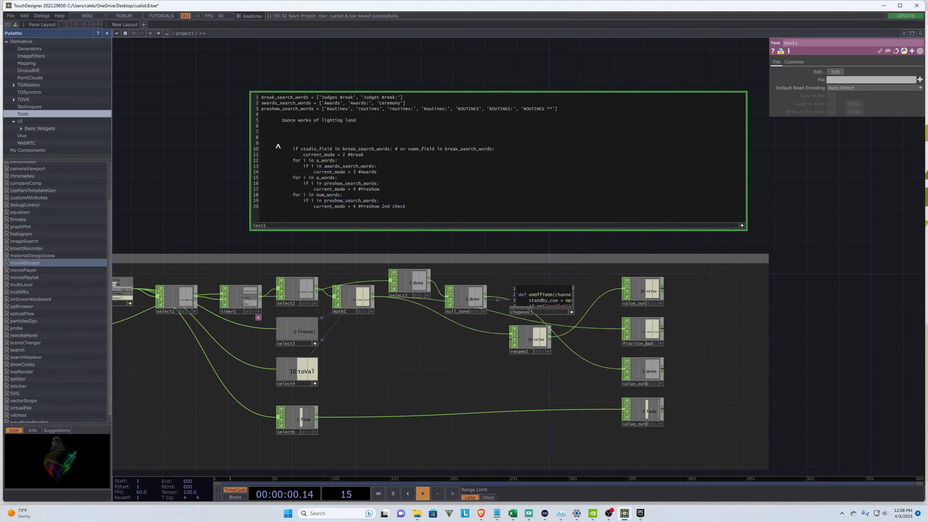
pyautogui.moveTo(378, 133); pyautogui.dragTo(227, 118)
pyautogui.press('BackSpace')
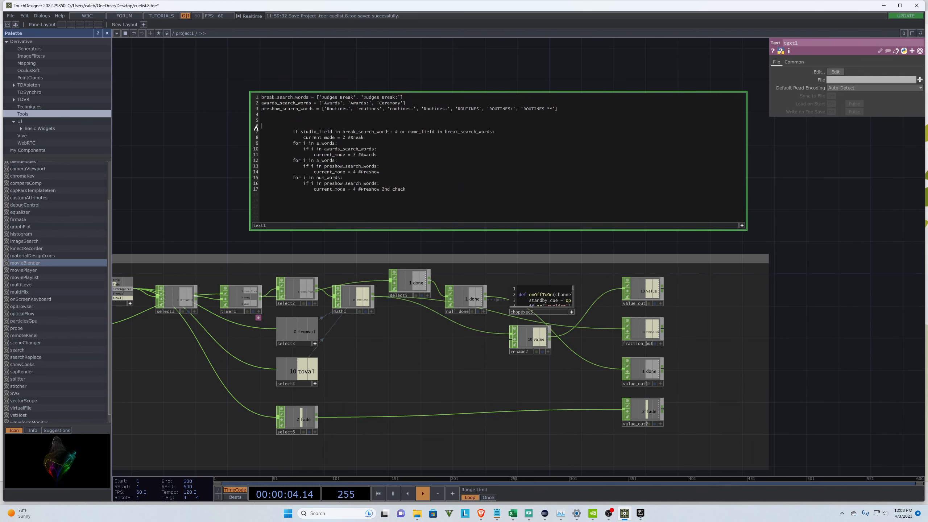
pyautogui.press('BackSpace')
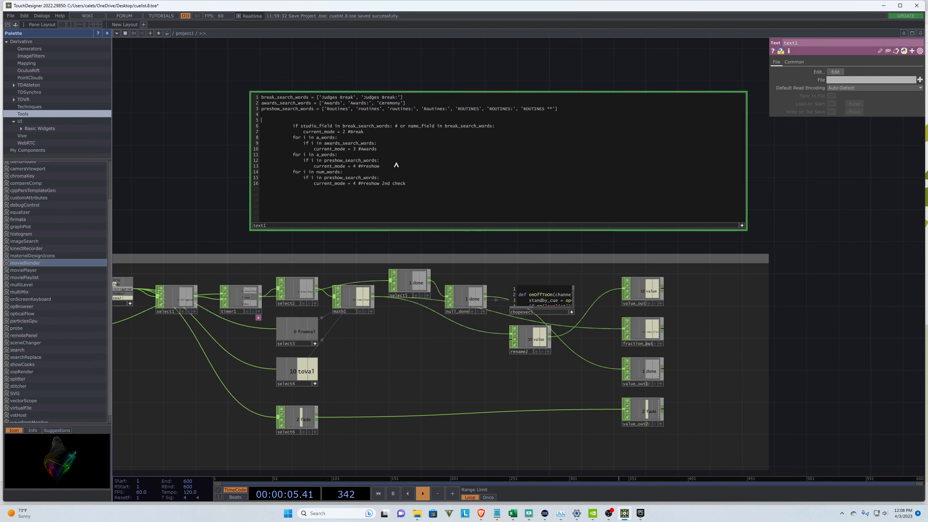
# Step: Make the CHOP Execute script after null_done editable and start a follow_words = assignment above the onOffToOn function
pyautogui.scroll(6, 541, 314)
pyautogui.scroll(4, 539, 312)
pyautogui.scroll(3, 467, 116)
pyautogui.scroll(-3, 460, 356)
pyautogui.click(682, 310)
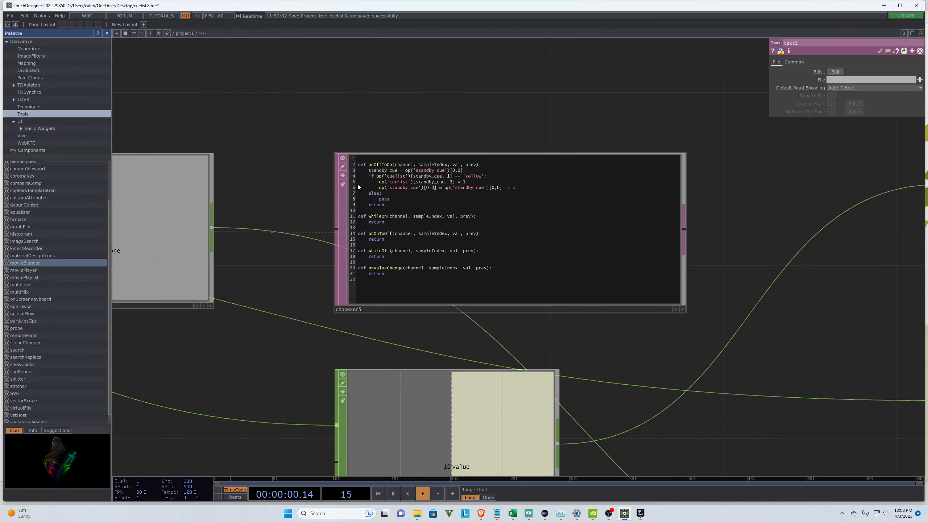
pyautogui.scroll(5, 413, 196)
pyautogui.scroll(-2, 347, 169)
pyautogui.click(322, 137)
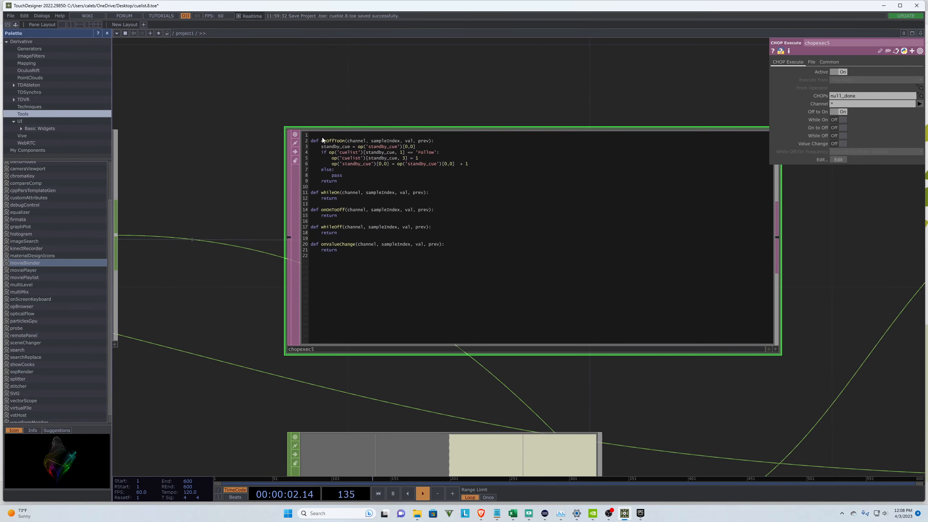
pyautogui.click(777, 350)
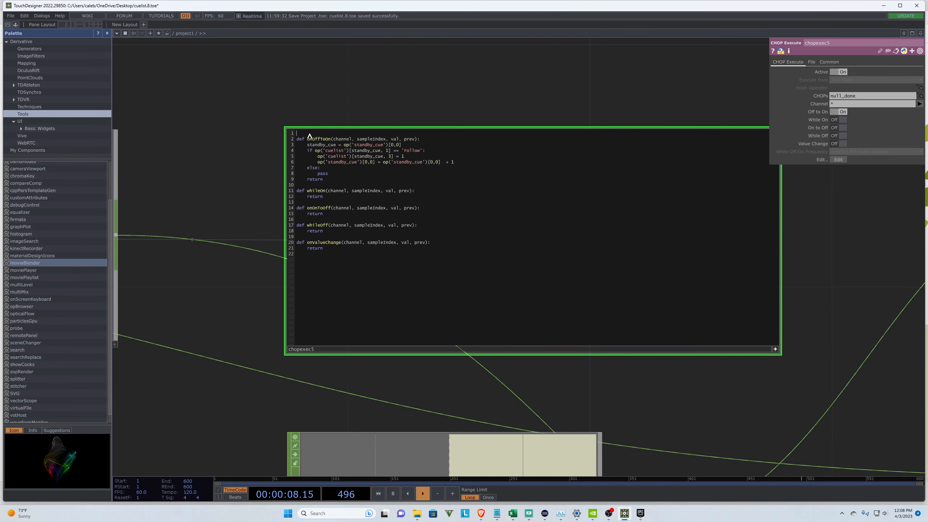
pyautogui.write('follow_words =')
# Step: Open the follow_words list in the CHOP Execute script with the entries 'follow', 'f' and 'F'
pyautogui.scroll(-6, 489, 425)
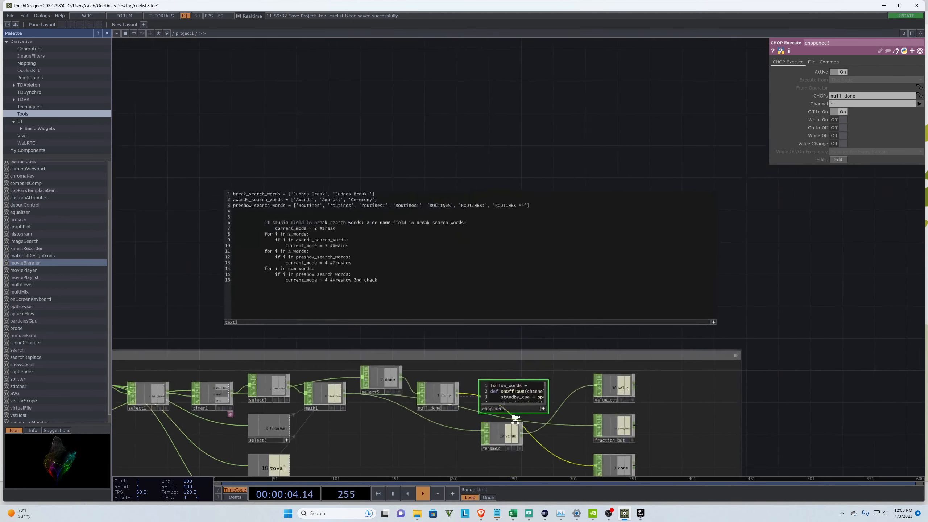
pyautogui.scroll(3, 515, 418)
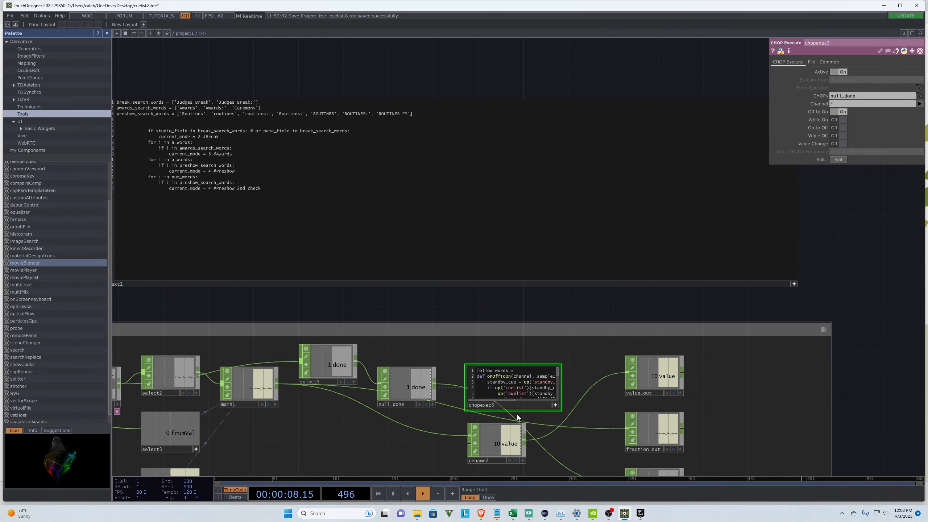
pyautogui.write("['")
pyautogui.write("follow', 'f',")
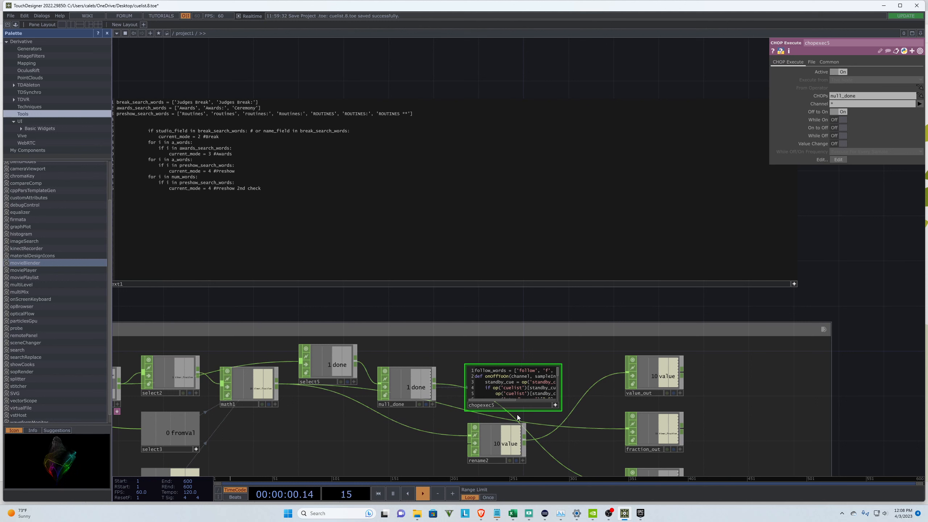
pyautogui.write(" 'F'")
pyautogui.press('BackSpace')
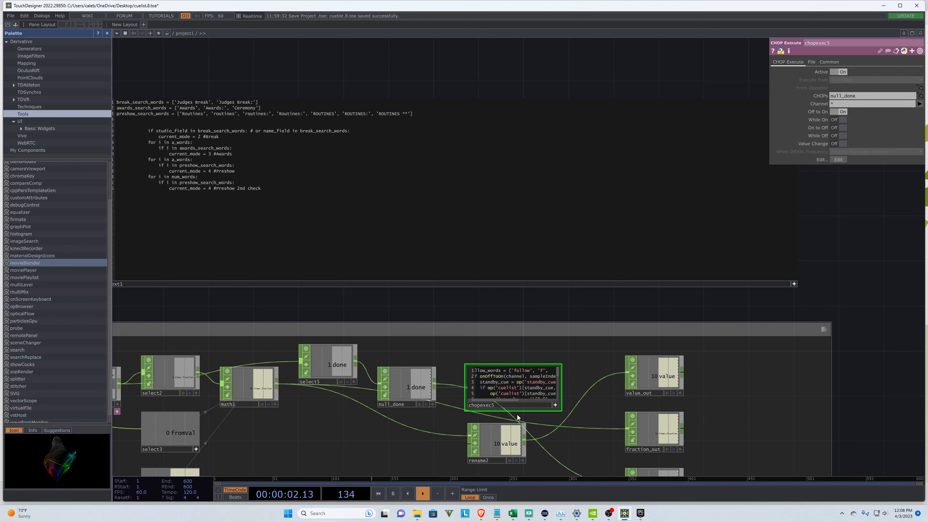
pyautogui.write("',")
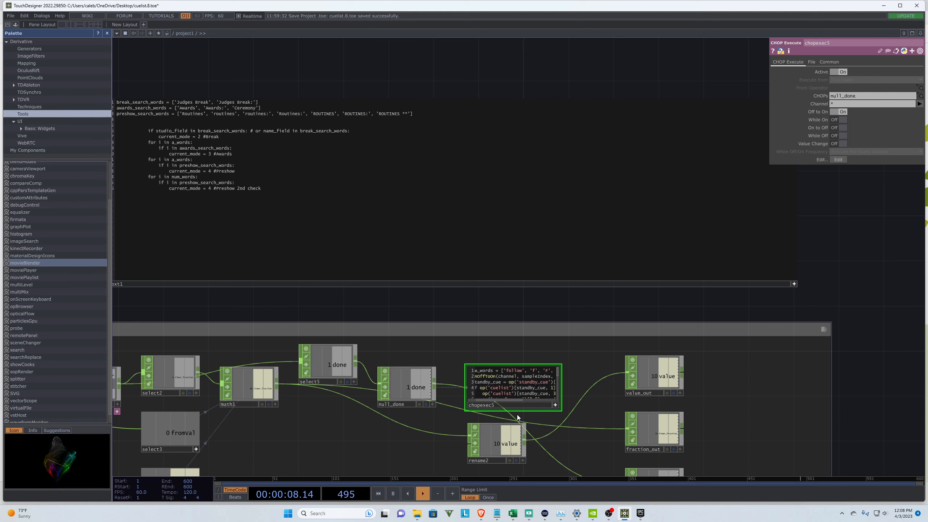
# Step: Add the lowercase abbreviation 'flw' to the follow_words list
pyautogui.write(" 'Flw")
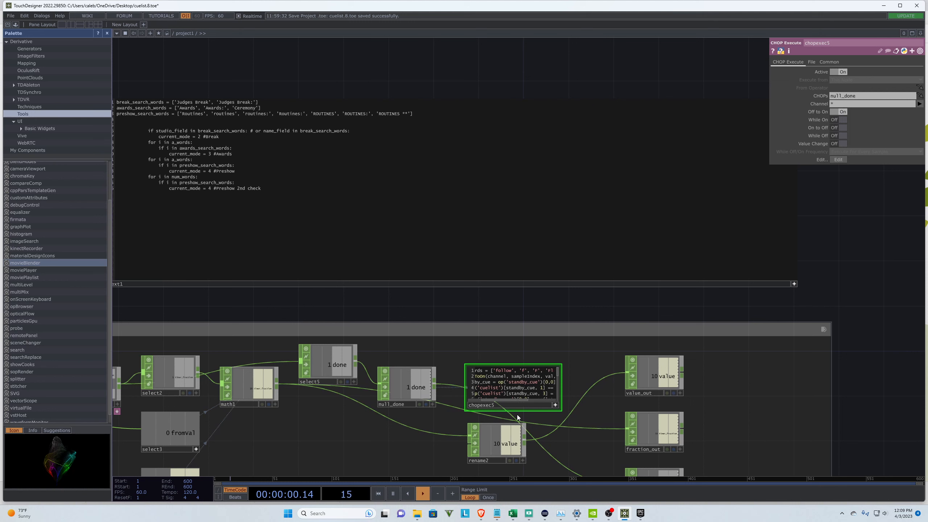
pyautogui.press('BackSpace')
pyautogui.press('BackSpace')
pyautogui.press('BackSpace')
pyautogui.write("flw', ")
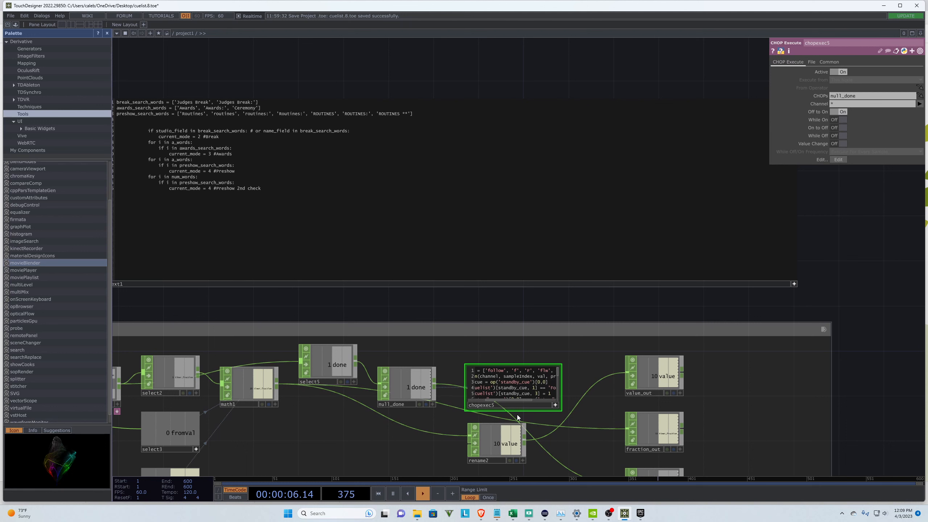
# Step: Add the spelling 'fllow' to the follow_words list in the CHOP Execute script
pyautogui.write("'fl")
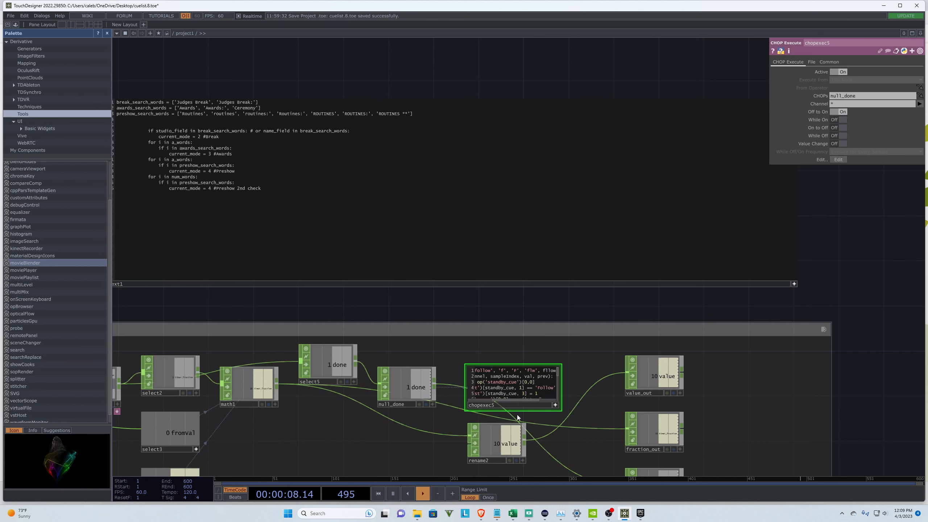
pyautogui.press('BackSpace')
pyautogui.press('BackSpace')
pyautogui.press('BackSpace')
pyautogui.write("'fllow")
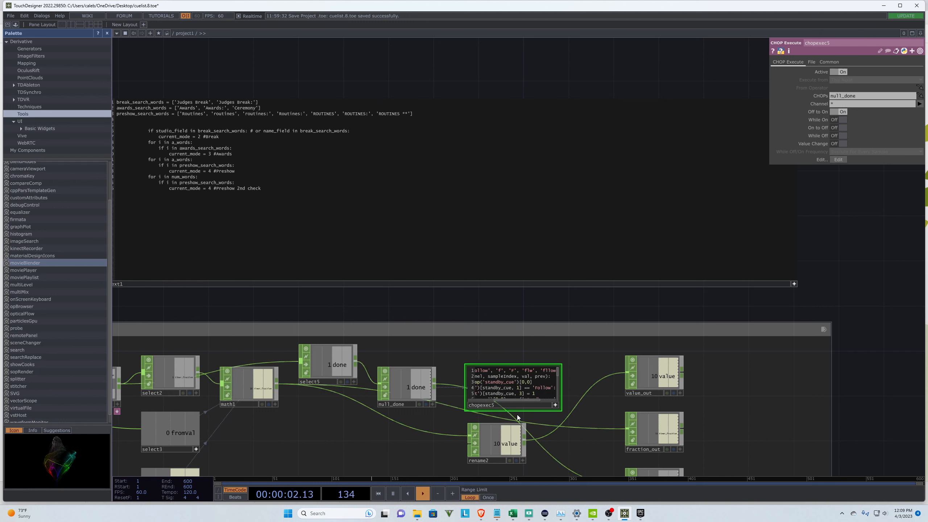
pyautogui.write(', ')
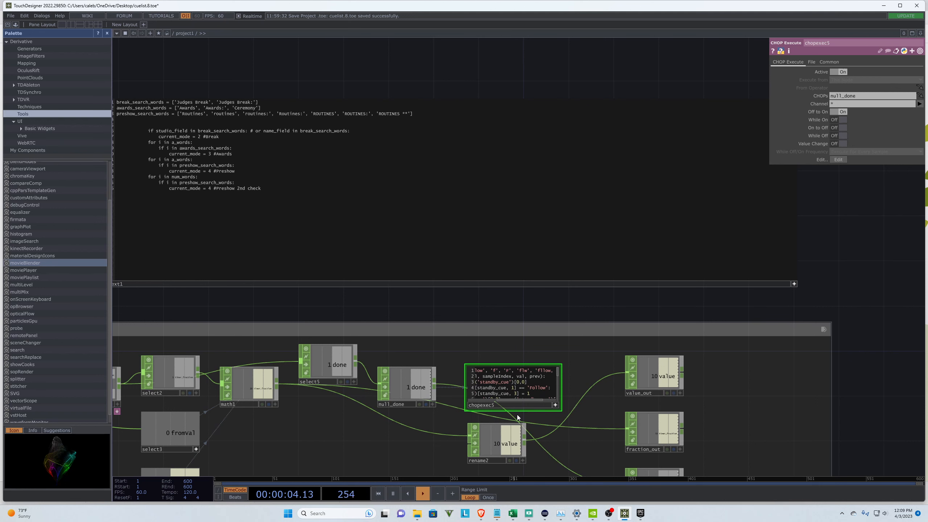
pyautogui.write("', ")
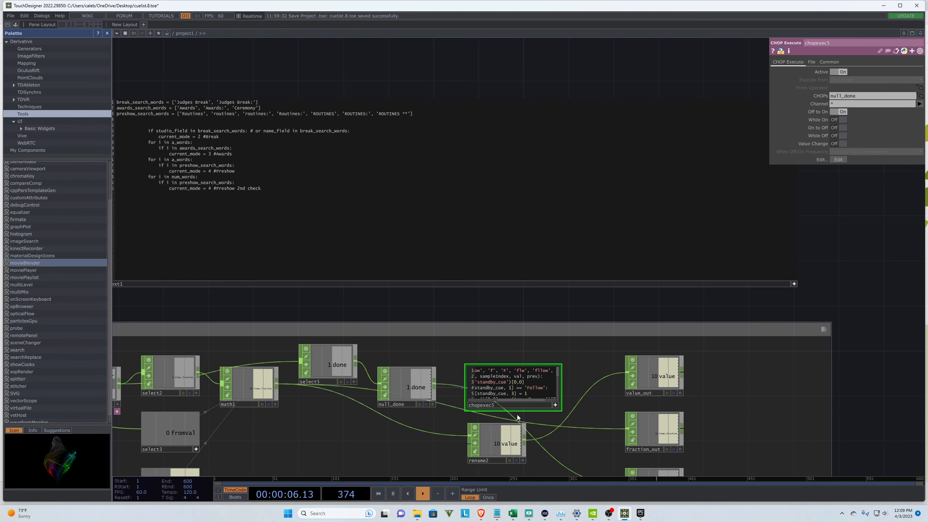
# Step: Add the spellings 'follw' and 'fllw' to the follow_words list and close it with a bracket
pyautogui.write("'f")
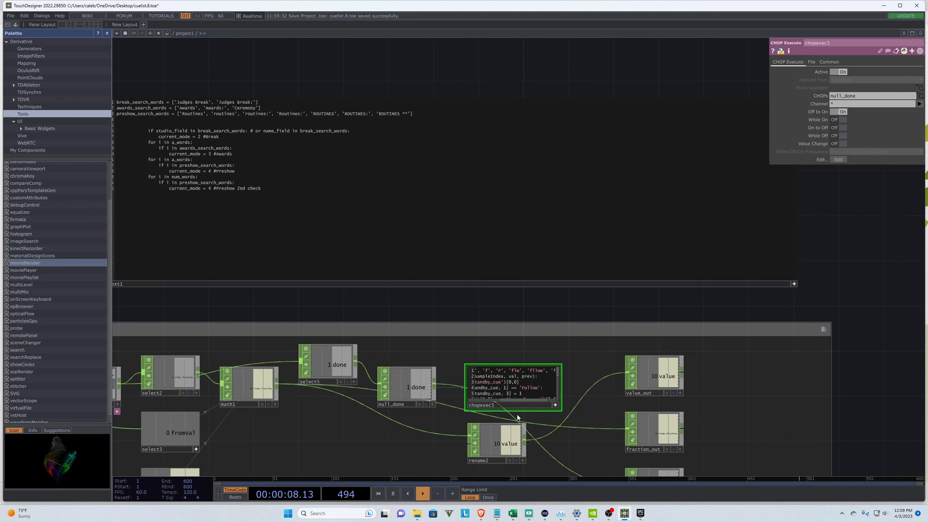
pyautogui.write('oll')
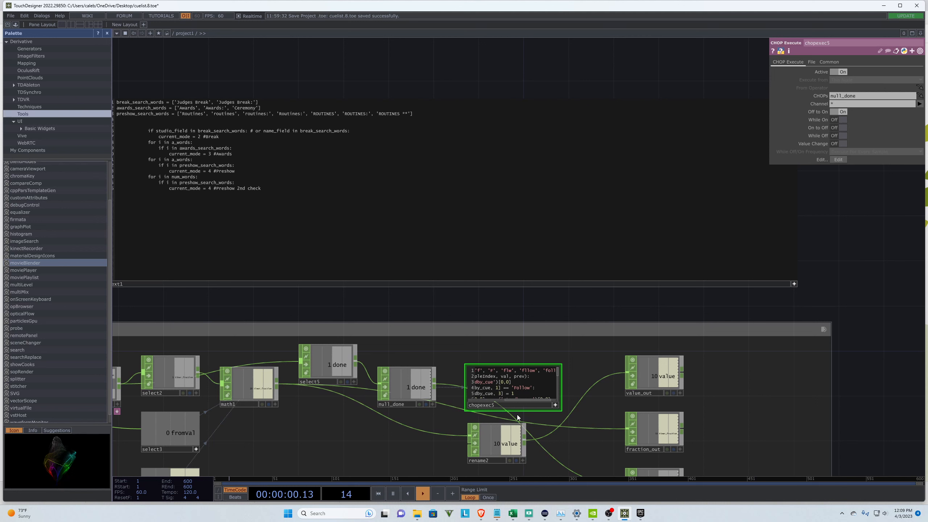
pyautogui.write("w'")
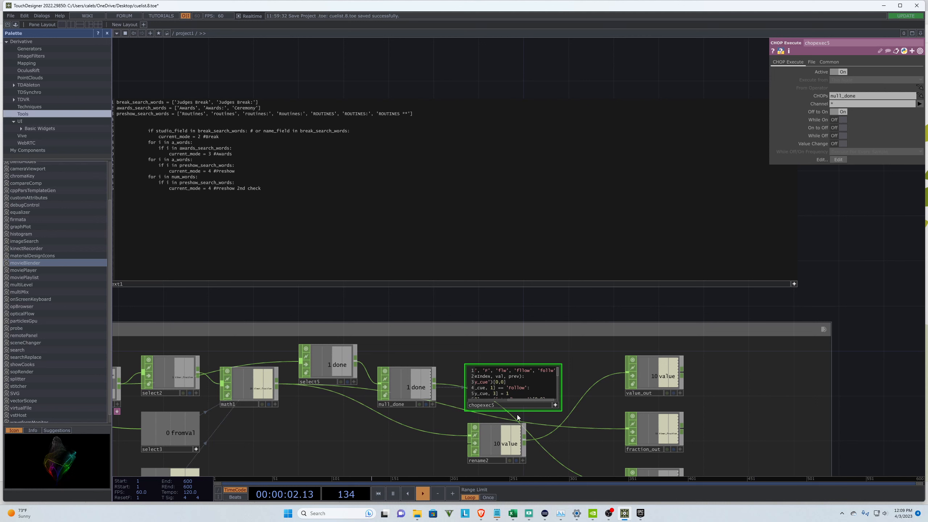
pyautogui.write(", '")
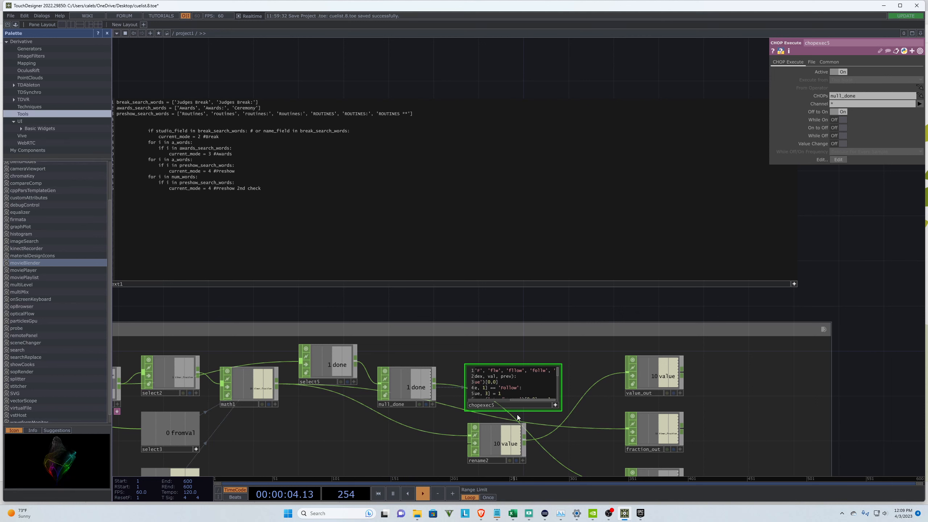
pyautogui.write('f')
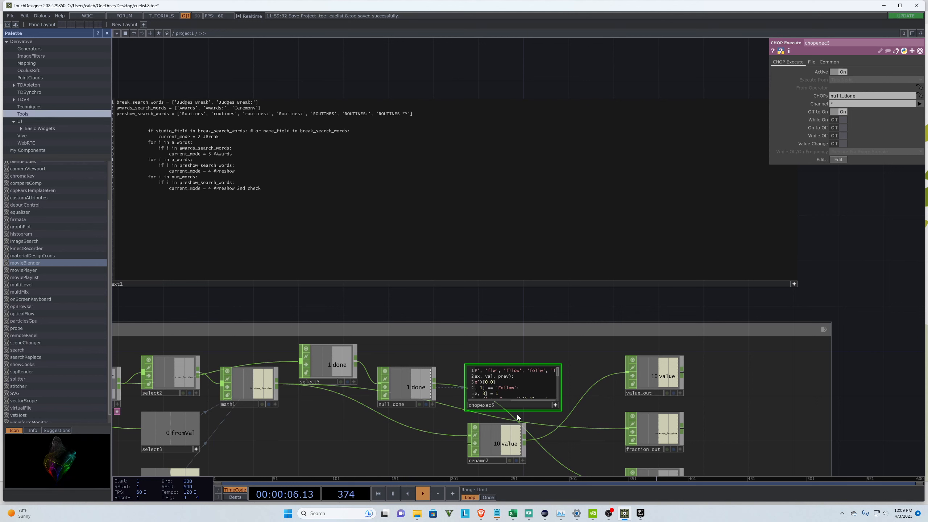
pyautogui.write('llw')
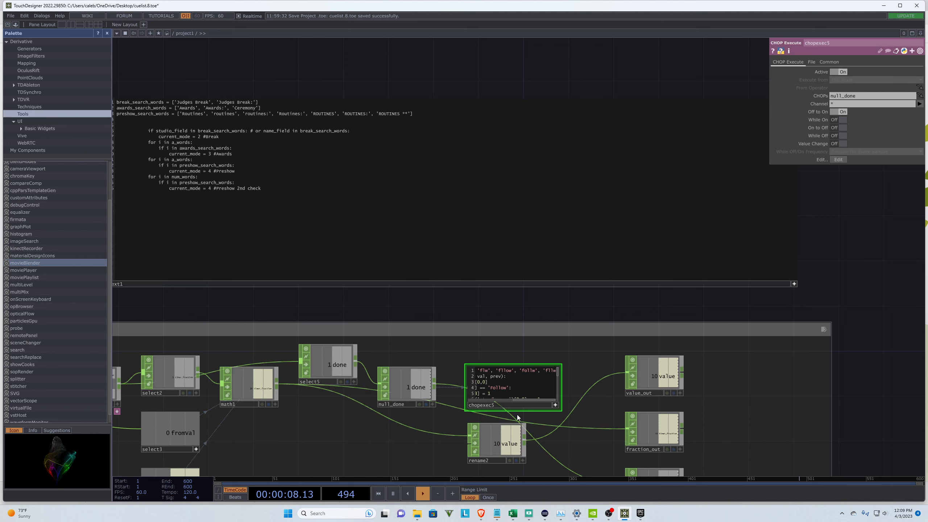
pyautogui.write("',")
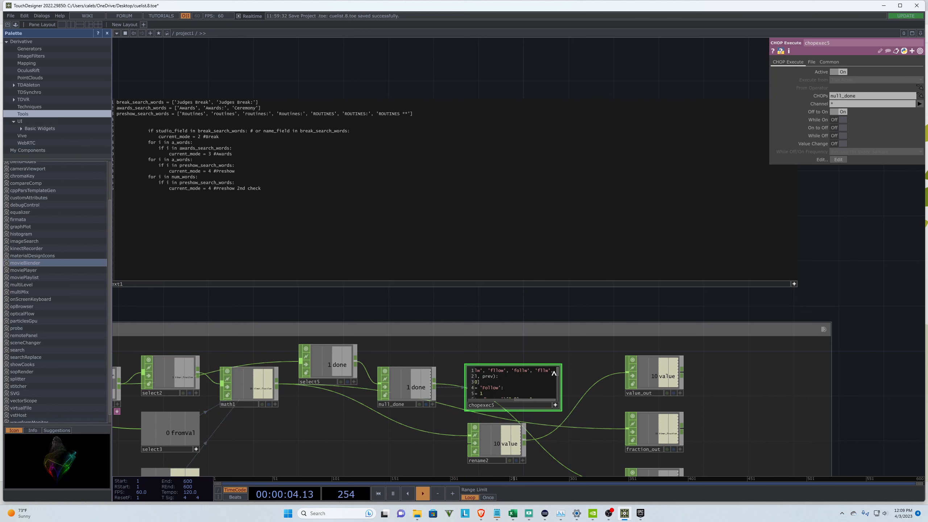
pyautogui.write(']')
pyautogui.press('Return')
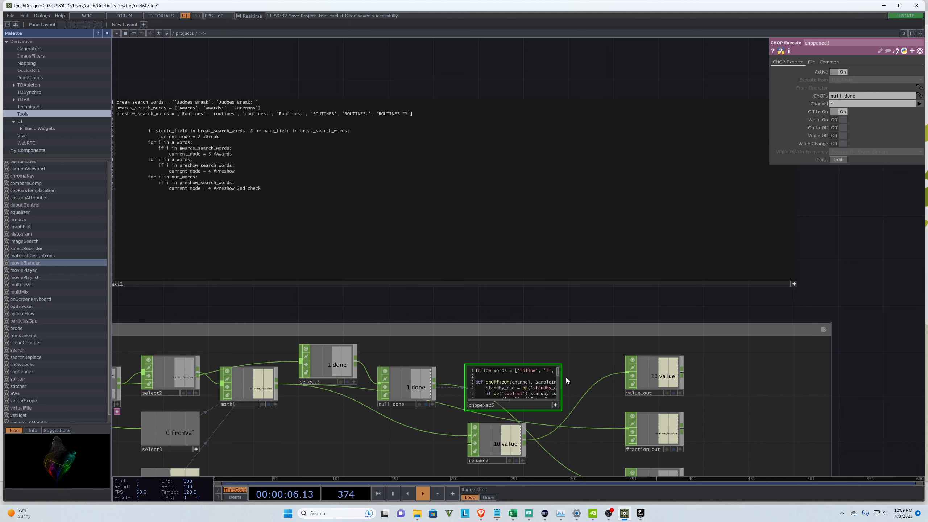
pyautogui.press('BackSpace')
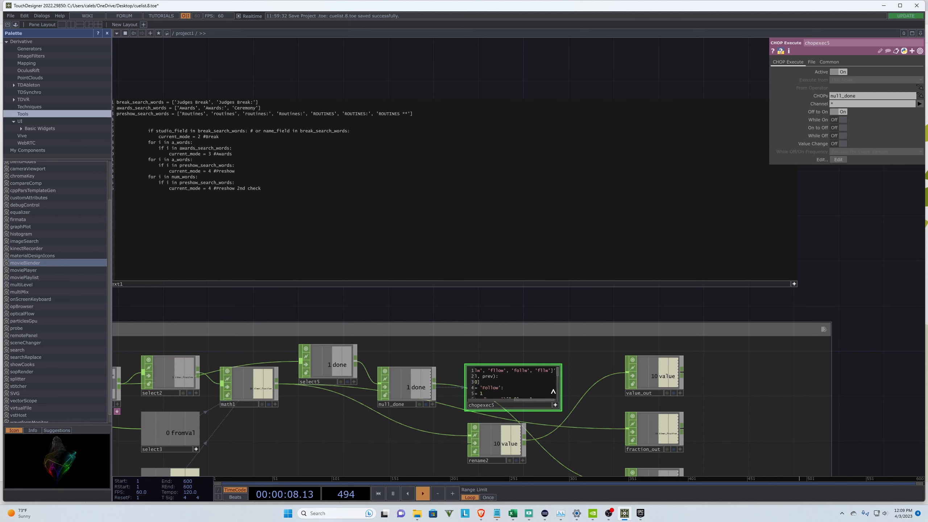
pyautogui.moveTo(552, 372); pyautogui.dragTo(544, 377)
pyautogui.scroll(5, 527, 403)
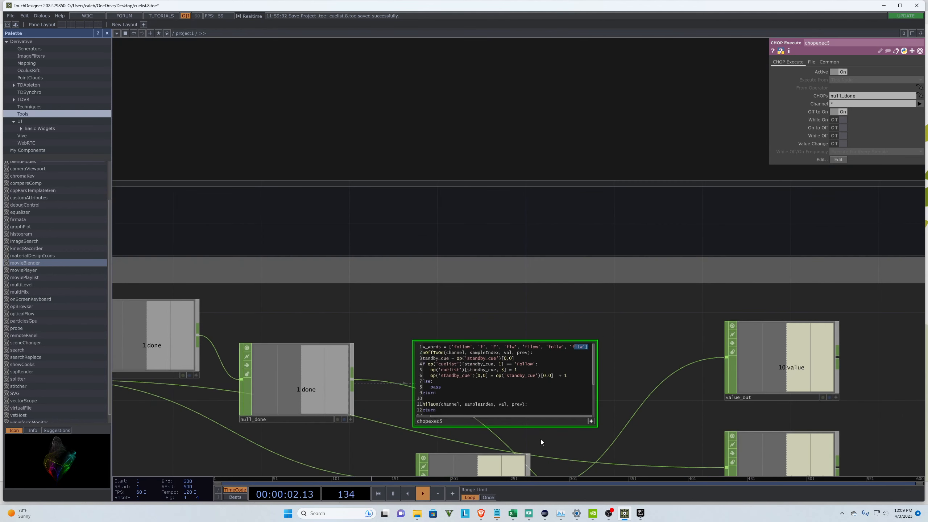
pyautogui.click(376, 309)
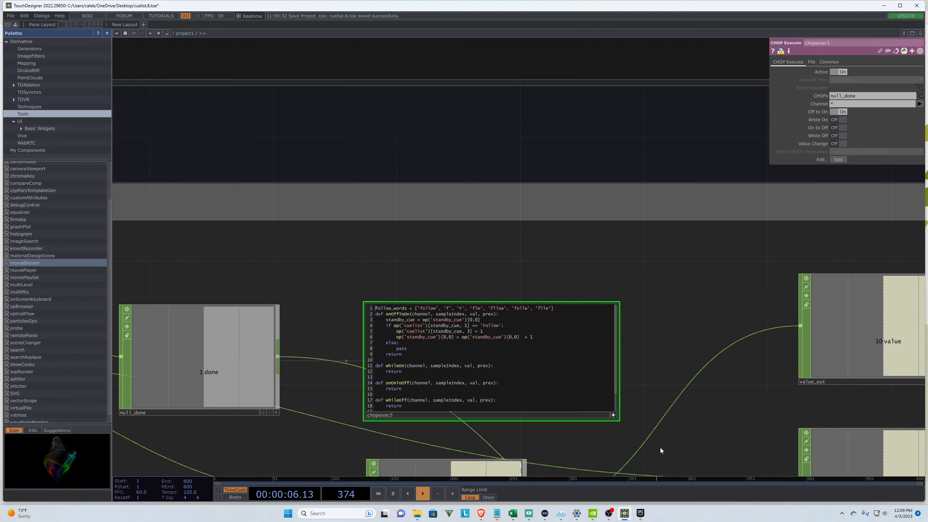
# Step: Move the text1 reference DAT directly above the CHOP Execute script and reduce its height so both scripts can be read together
pyautogui.scroll(-4, 660, 448)
pyautogui.scroll(-2, 662, 447)
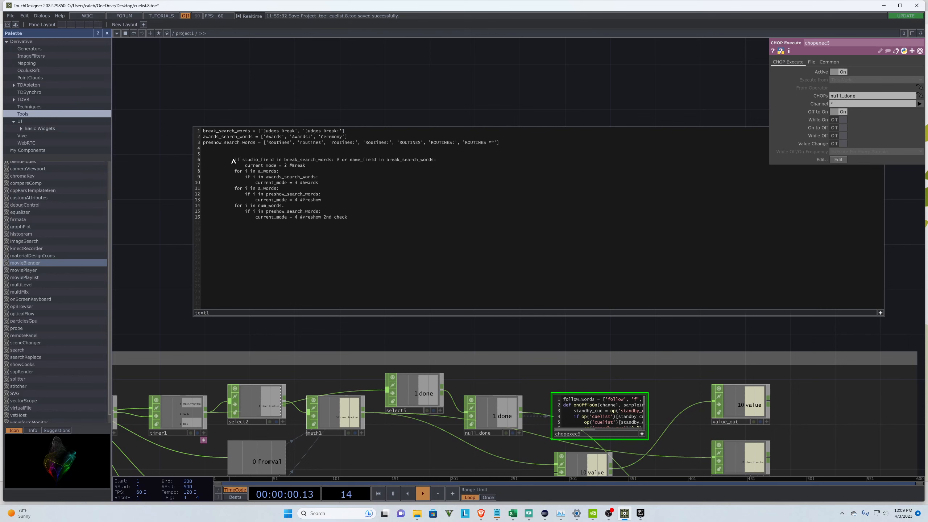
pyautogui.scroll(-3, 627, 446)
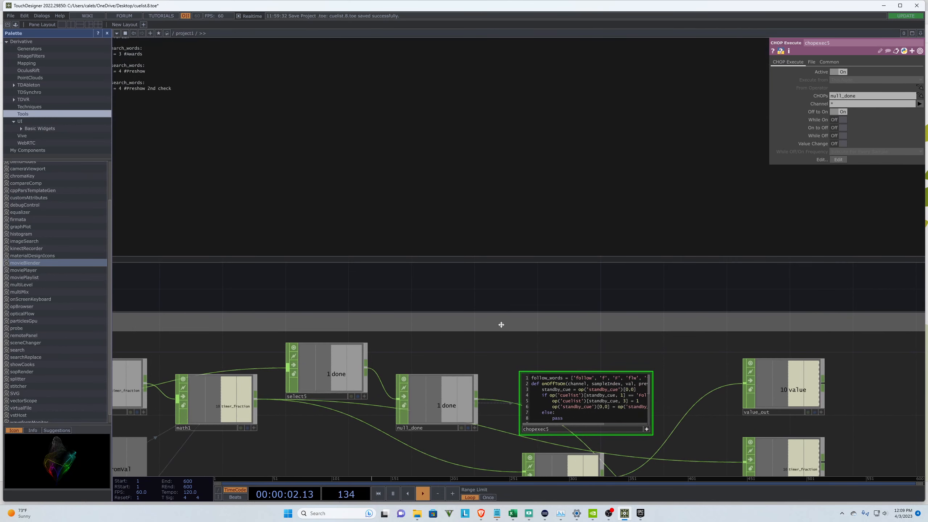
pyautogui.click(761, 304)
pyautogui.moveTo(381, 217); pyautogui.dragTo(565, 214)
pyautogui.scroll(5, 617, 366)
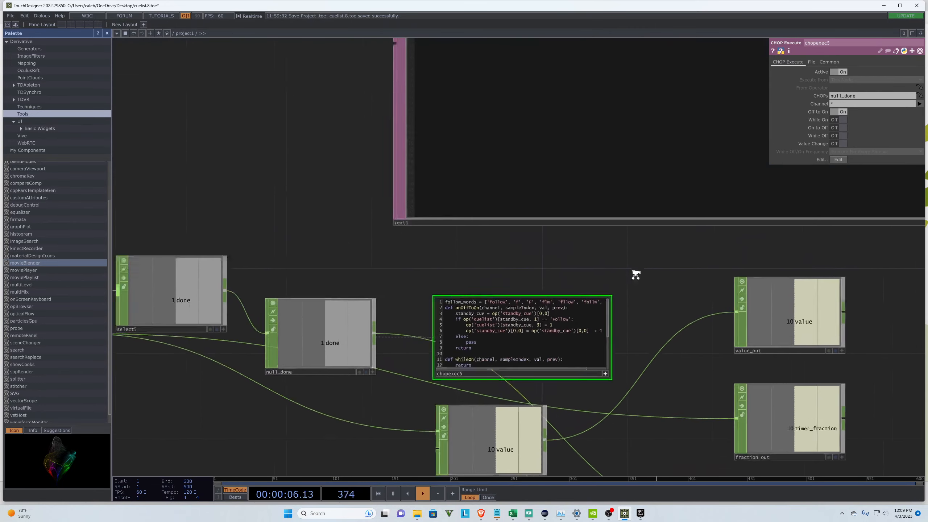
pyautogui.scroll(-3, 350, 336)
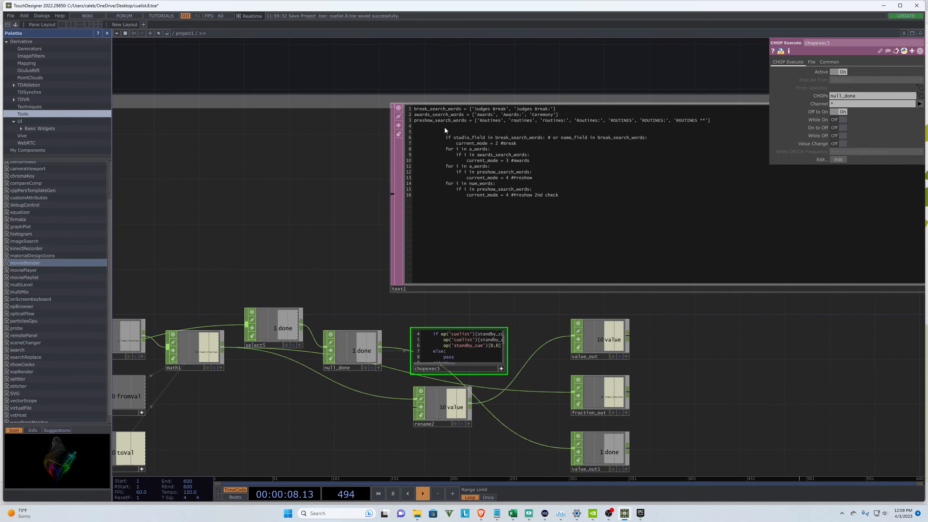
pyautogui.moveTo(452, 103); pyautogui.dragTo(469, 219)
pyautogui.scroll(4, 458, 391)
pyautogui.moveTo(430, 176); pyautogui.dragTo(470, 235)
pyautogui.scroll(3, 472, 367)
pyautogui.scroll(-2, 535, 356)
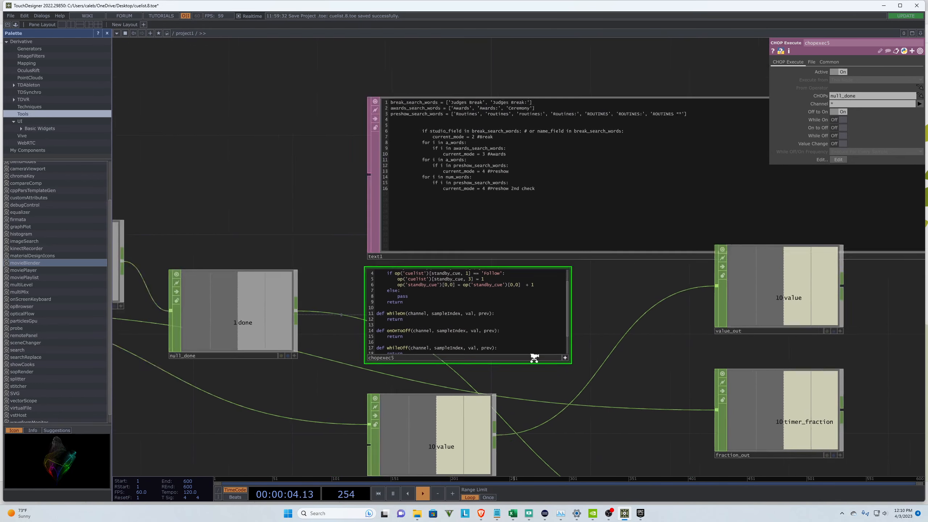
pyautogui.scroll(2, 535, 286)
pyautogui.scroll(1, 449, 322)
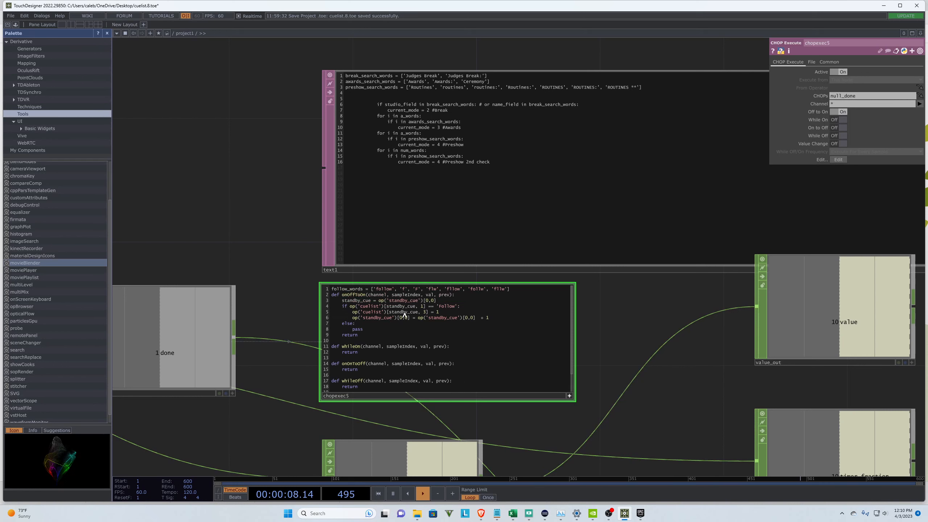
# Step: Insert the line cuelist = op('cuelist') above follow_words in the CHOP Execute script
pyautogui.click(350, 306)
pyautogui.press('Return')
pyautogui.write('cu')
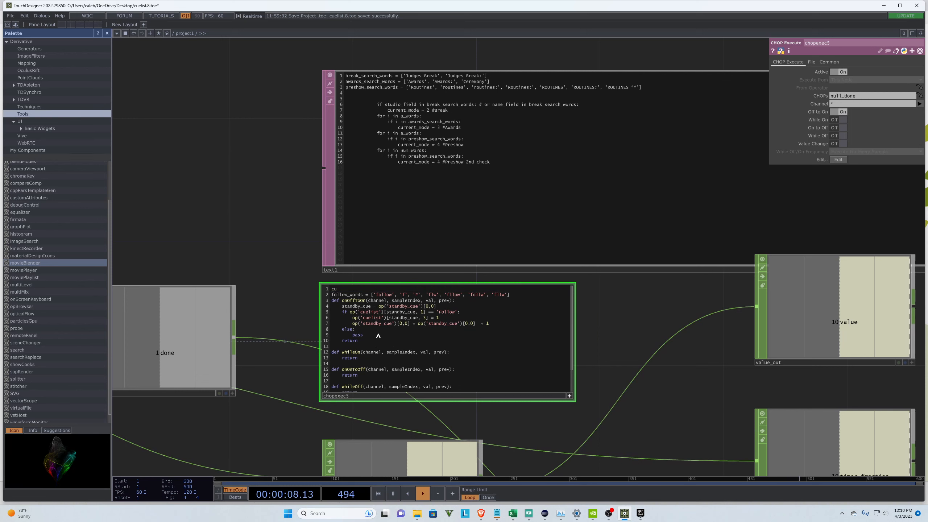
pyautogui.write("elist = op('cuelist")
# Step: Replace both op('cuelist') references in onOffToOn with the cuelist variable
pyautogui.moveTo(350, 291); pyautogui.dragTo(330, 291)
pyautogui.hotkey('ctrl', 'c')
pyautogui.moveTo(384, 312); pyautogui.dragTo(351, 318)
pyautogui.hotkey('ctrl', 'v')
pyautogui.hotkey('ctrl', 'v')
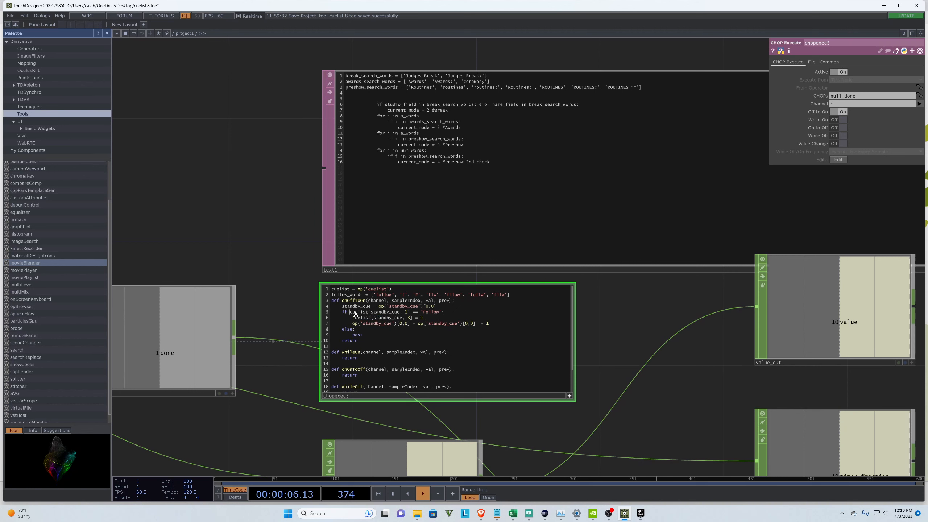
pyautogui.click(369, 313)
pyautogui.click(378, 313)
pyautogui.click(400, 317)
# Step: Insert blank lines after the follow_words list, the onOffToOn header and the standby_cue assignment
pyautogui.click(392, 104)
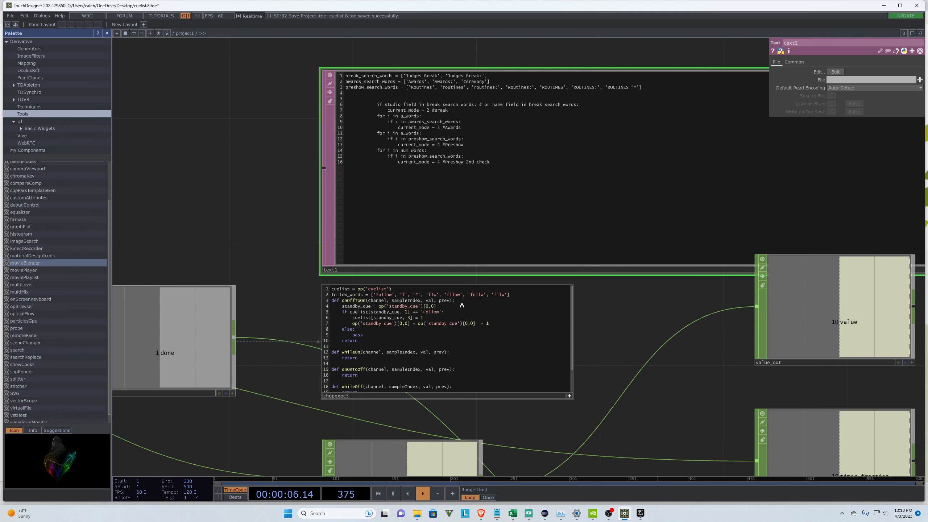
pyautogui.press('Return')
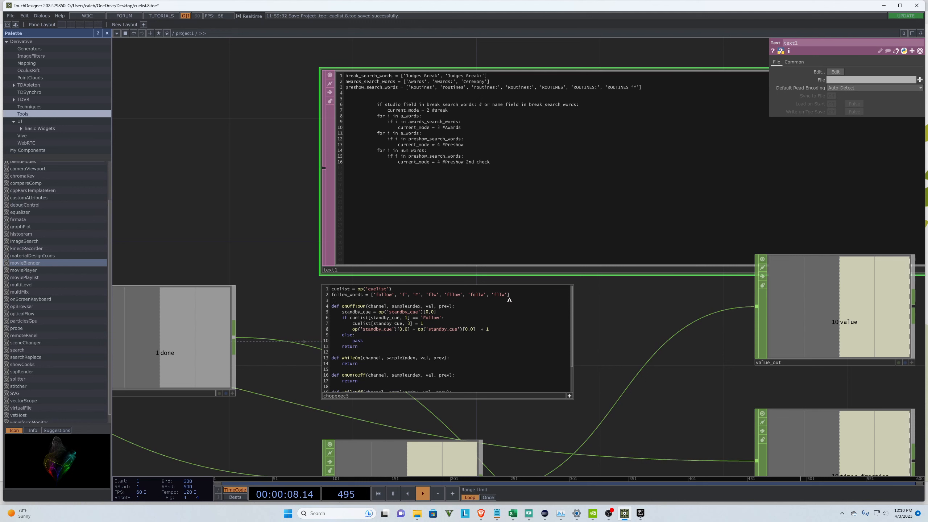
pyautogui.click(465, 308)
pyautogui.press('Return')
pyautogui.click(443, 318)
pyautogui.press('Return')
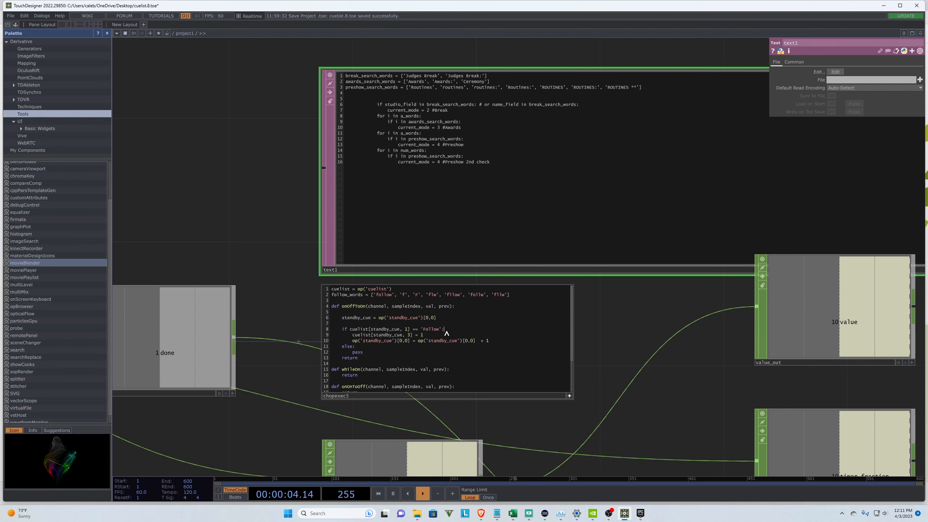
# Step: Change the if condition in onOffToOn from equality with 'Follow' to cuelist[standby_cue, 1] in follow_words
pyautogui.doubleClick(417, 329)
pyautogui.write('in')
pyautogui.doubleClick(439, 330)
pyautogui.moveTo(439, 331); pyautogui.dragTo(425, 329)
pyautogui.press('BackSpace')
pyautogui.write('follow_words')
# Step: Narrow the text1 DAT so it no longer extends over the output nodes
pyautogui.scroll(-5, 403, 151)
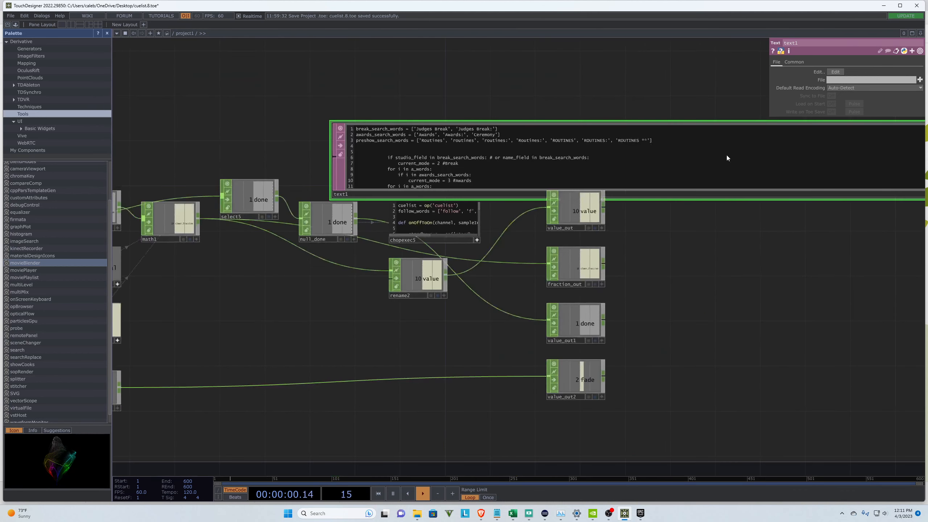
pyautogui.scroll(-3, 380, 149)
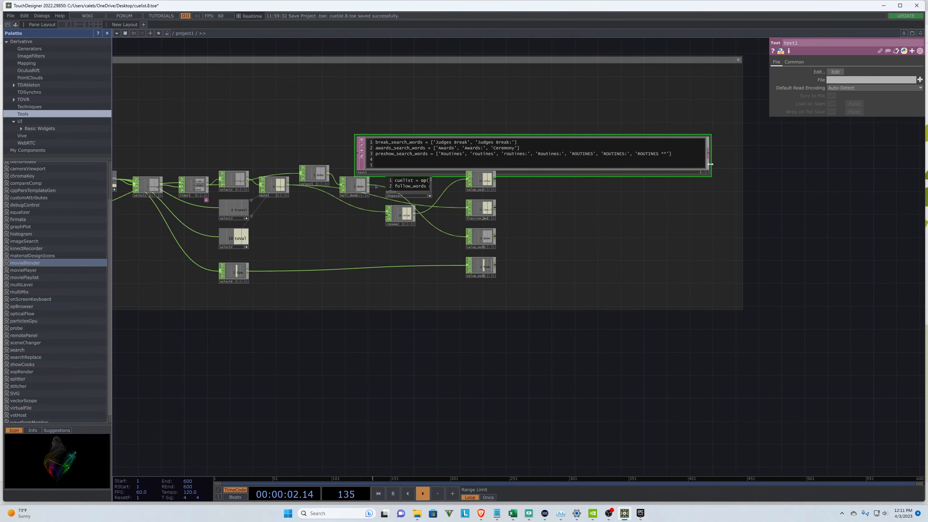
pyautogui.moveTo(709, 155); pyautogui.dragTo(435, 155)
pyautogui.scroll(5, 387, 150)
pyautogui.scroll(1, 405, 129)
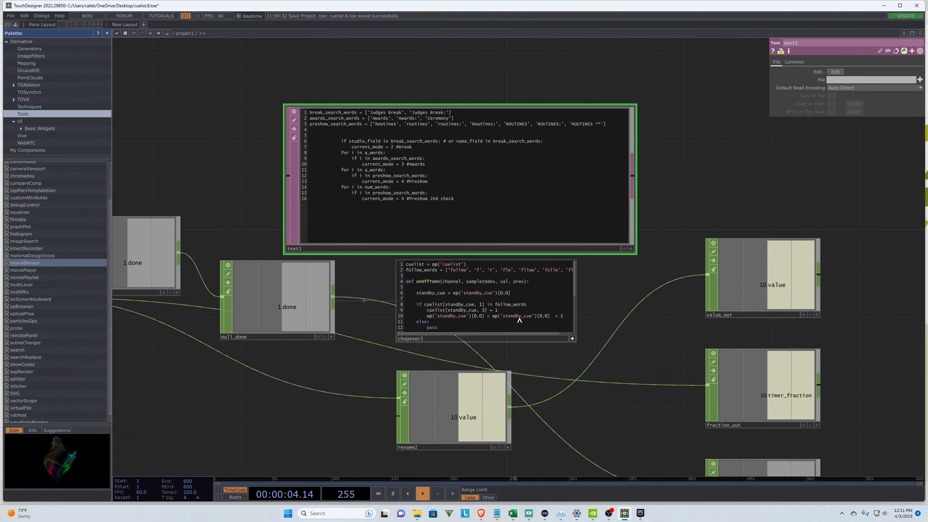
pyautogui.click(573, 338)
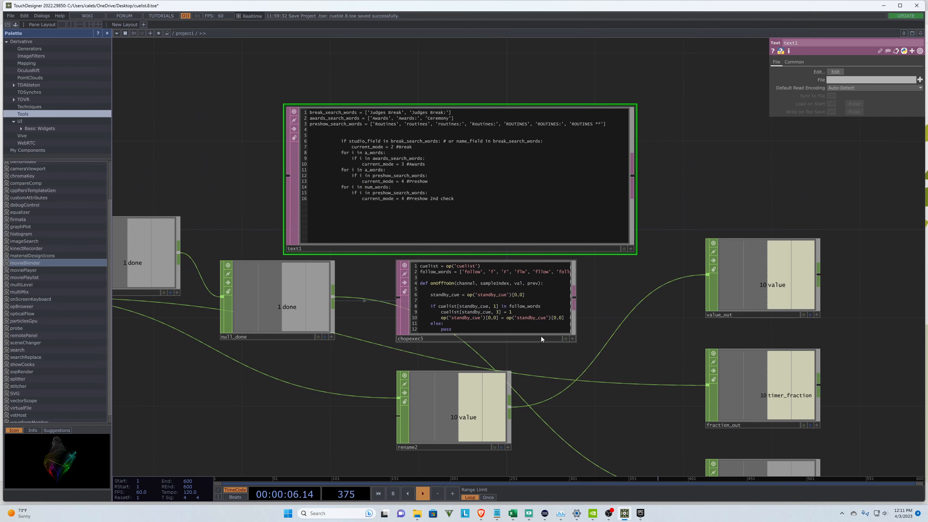
pyautogui.click(573, 339)
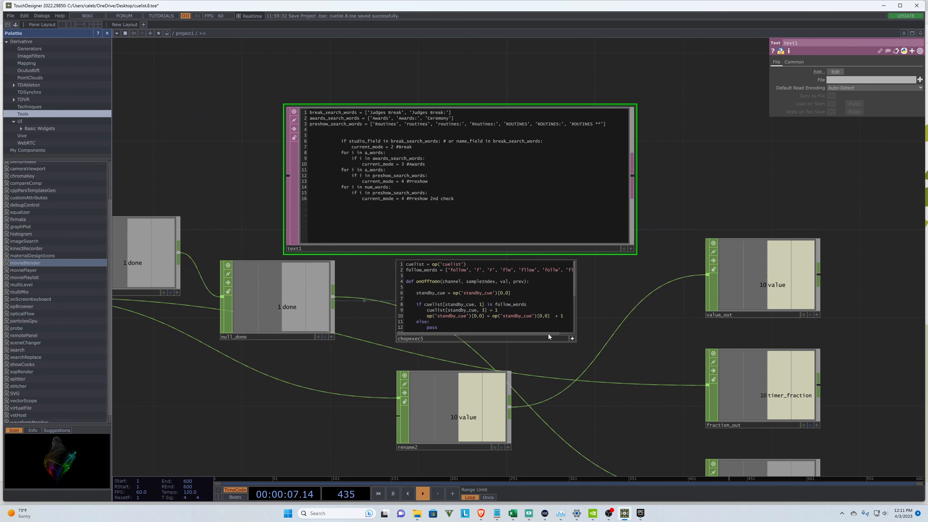
pyautogui.rightClick(422, 300)
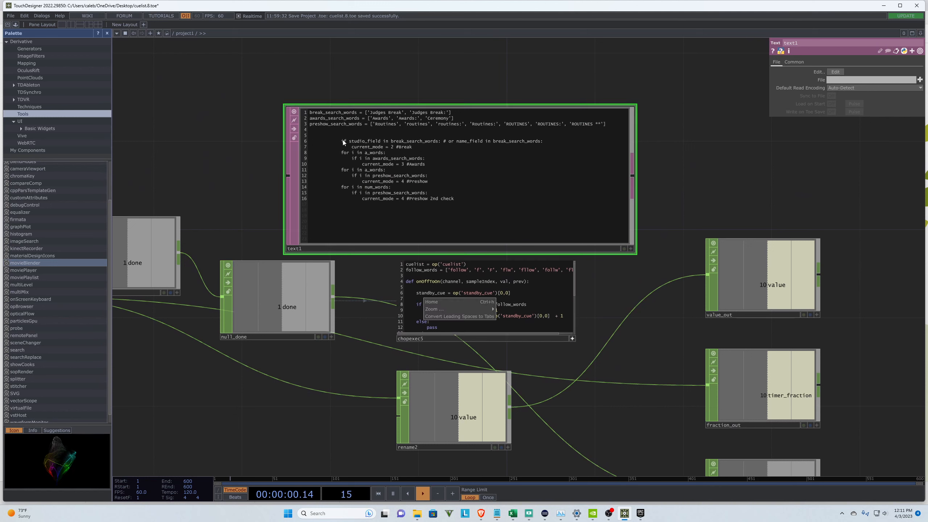
pyautogui.click(572, 339)
pyautogui.click(572, 338)
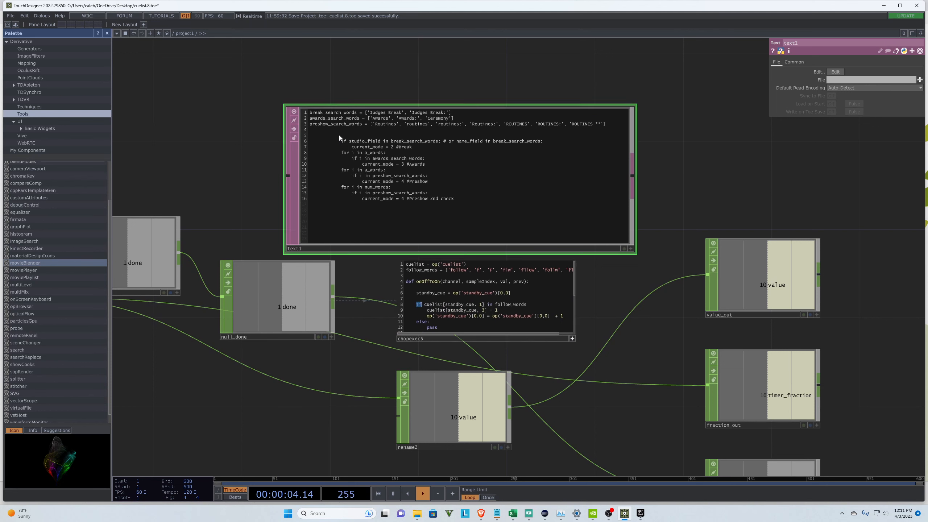
# Step: Compare the follow_words condition with the studio_field check in text1 and end the condition with a colon
pyautogui.click(631, 249)
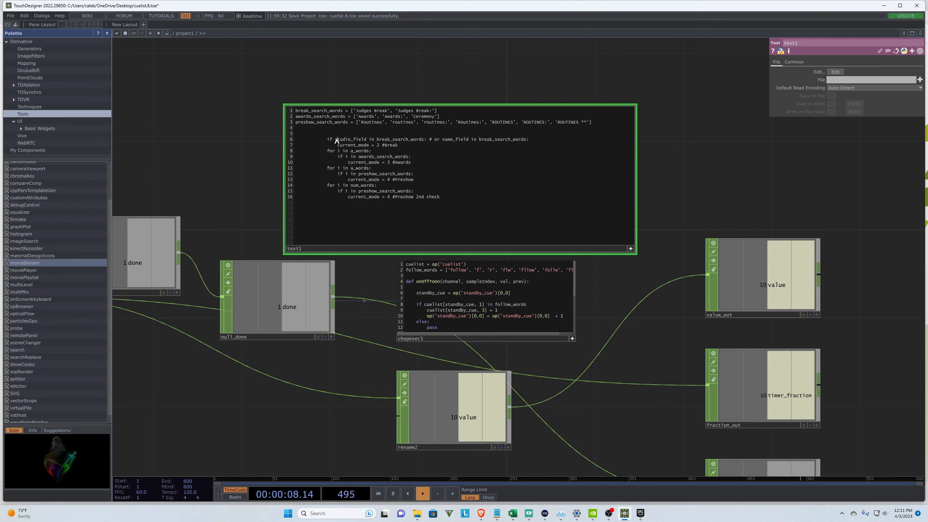
pyautogui.moveTo(336, 141); pyautogui.dragTo(366, 142)
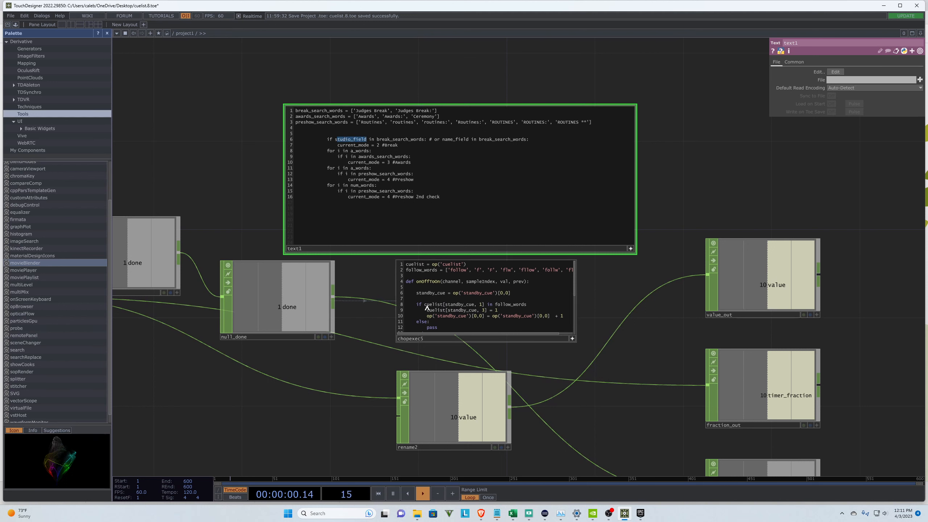
pyautogui.moveTo(424, 305); pyautogui.dragTo(483, 308)
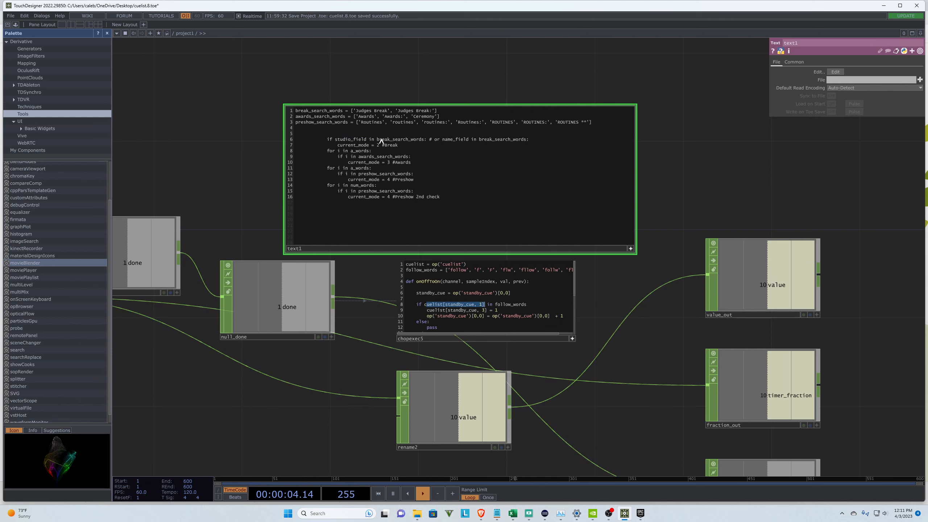
pyautogui.moveTo(376, 141); pyautogui.dragTo(428, 143)
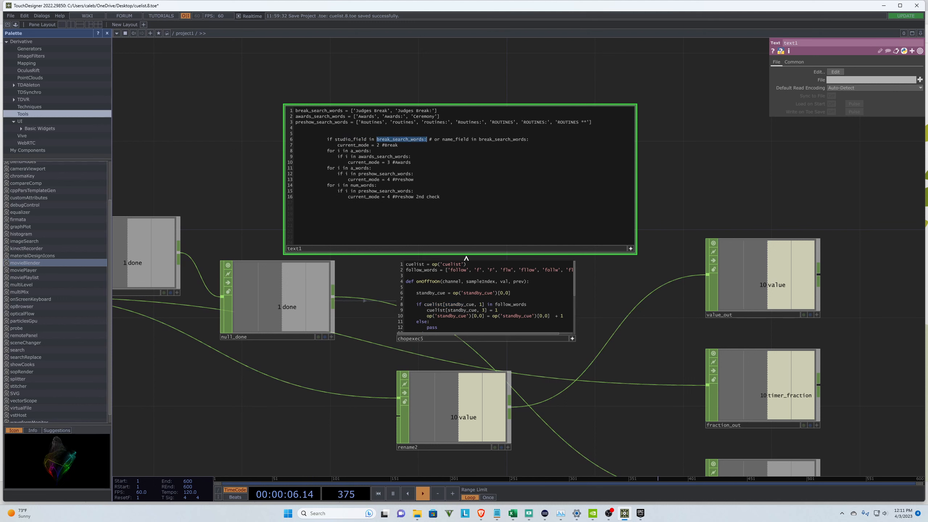
pyautogui.moveTo(496, 308); pyautogui.dragTo(525, 309)
pyautogui.click(529, 308)
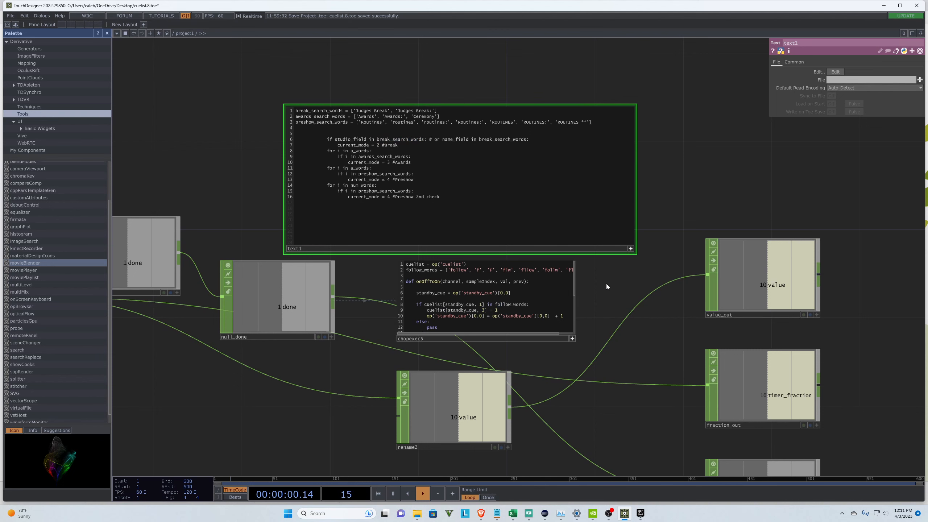
pyautogui.scroll(-3, 600, 331)
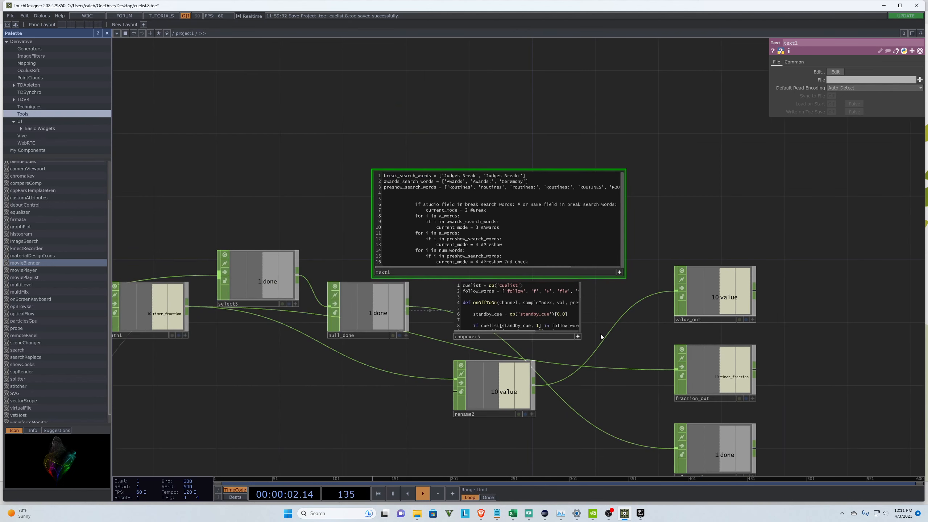
# Step: Fire the standby cue with Go and check the timer outputs and follow script
pyautogui.scroll(3, 601, 335)
pyautogui.scroll(-8, 607, 336)
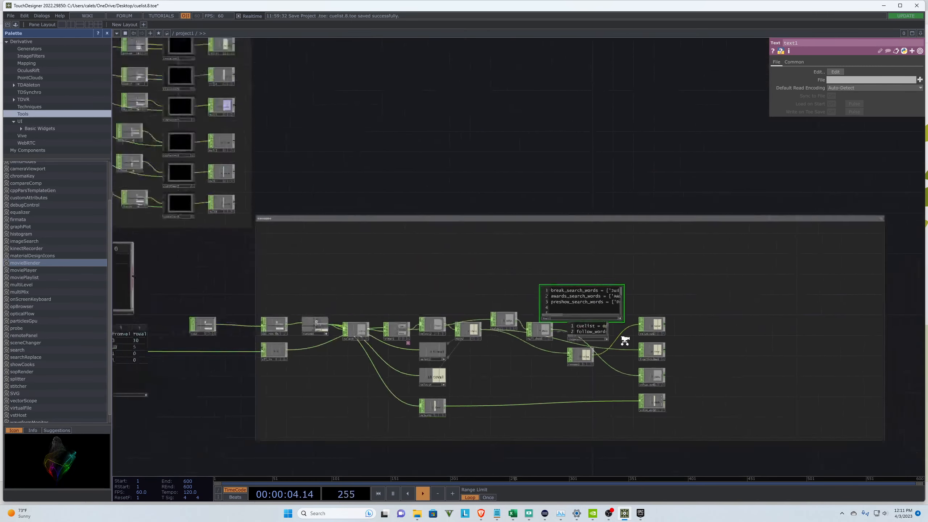
pyautogui.scroll(3, 278, 378)
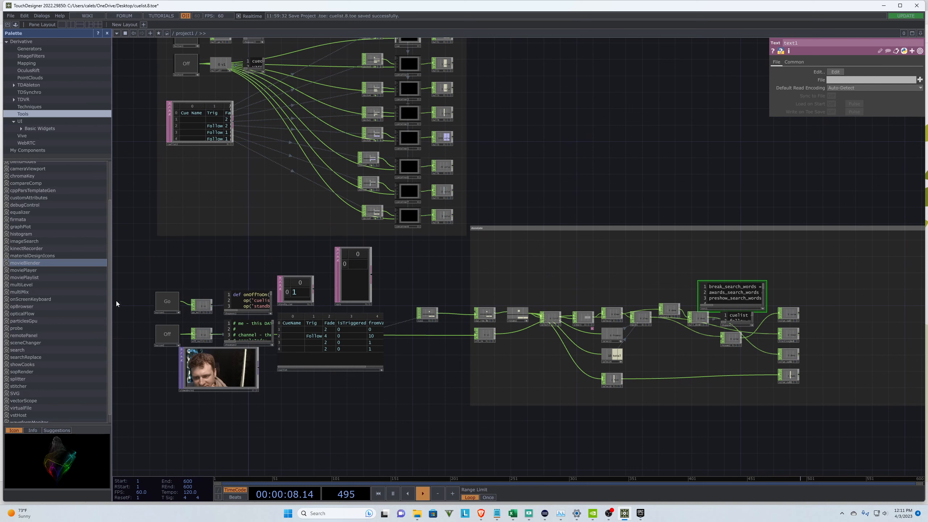
pyautogui.click(166, 302)
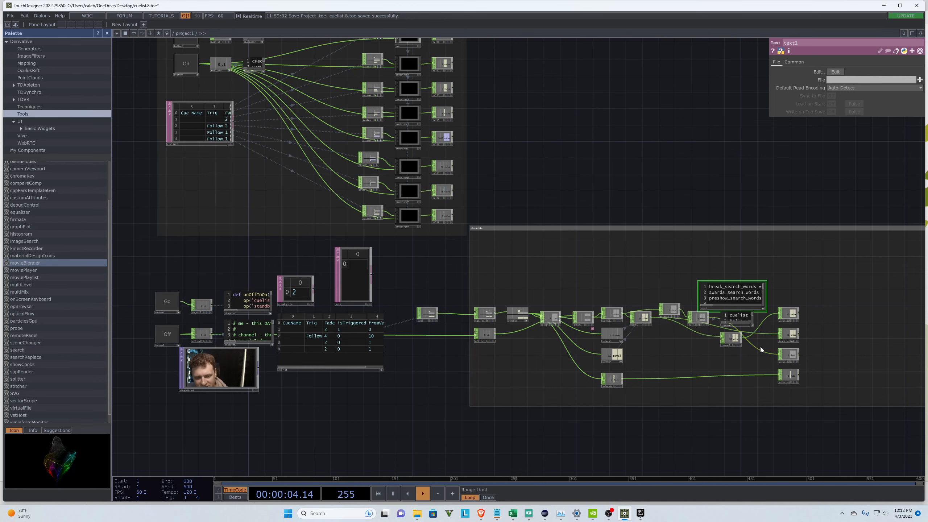
pyautogui.scroll(5, 762, 331)
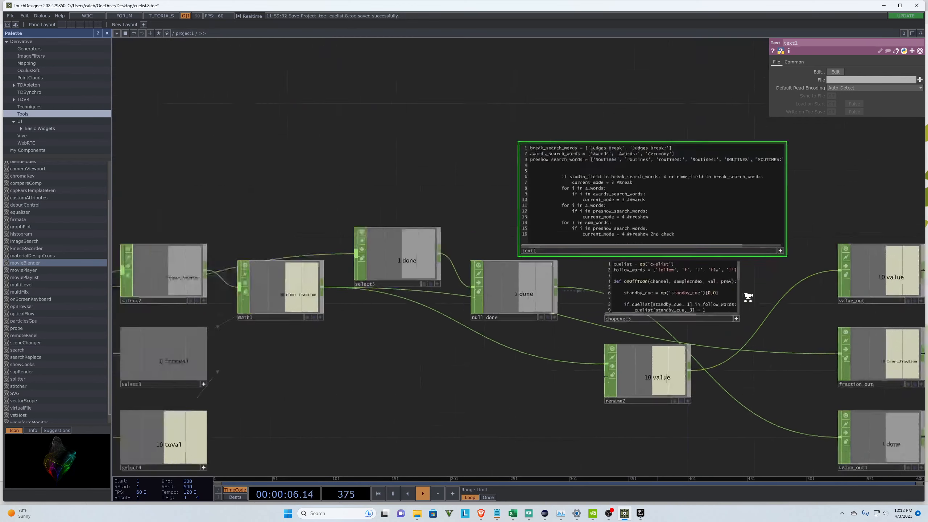
pyautogui.scroll(1, 760, 269)
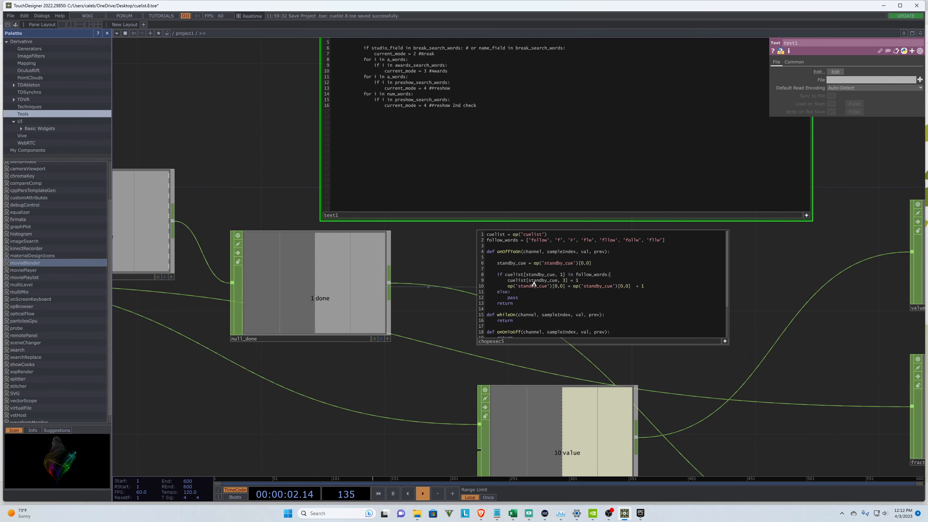
pyautogui.click(499, 272)
pyautogui.write('n follow_words:')
pyautogui.press('Return')
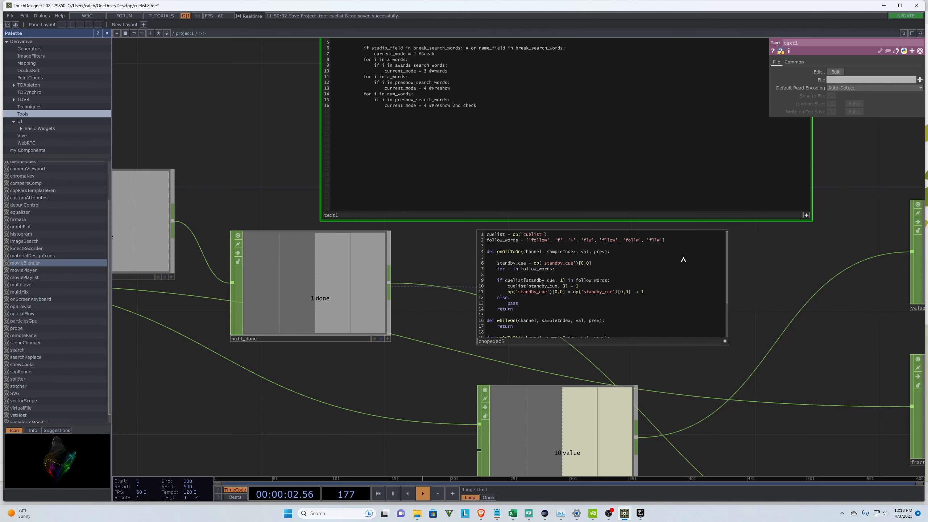
pyautogui.press('BackSpace')
pyautogui.press('BackSpace')
pyautogui.press('BackSpace')
pyautogui.press('BackSpace')
pyautogui.press('BackSpace')
pyautogui.press('BackSpace')
pyautogui.press('BackSpace')
pyautogui.press('BackSpace')
pyautogui.press('BackSpace')
pyautogui.press('BackSpace')
pyautogui.press('BackSpace')
pyautogui.press('BackSpace')
pyautogui.press('BackSpace')
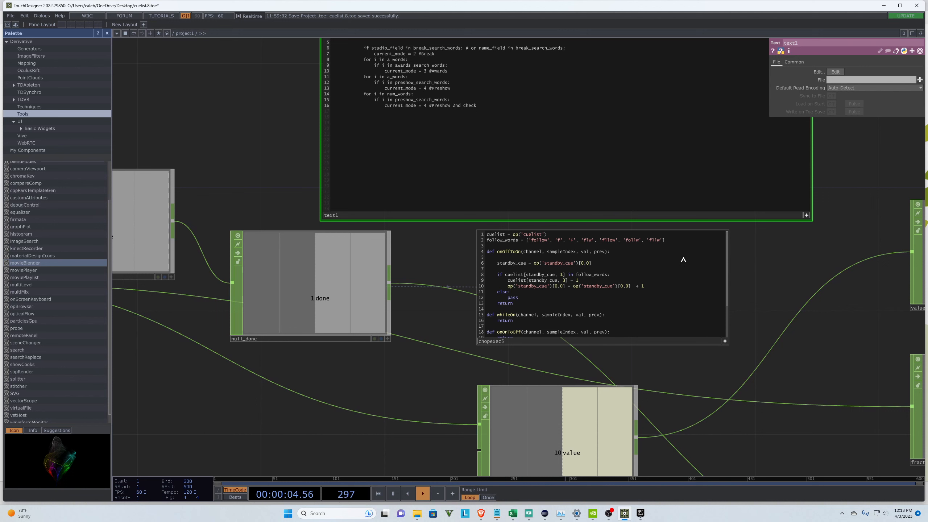
# Step: Append .lower() to cuelist[standby_cue, 1] in the follow condition of the chopexec5 script
pyautogui.click(505, 276)
pyautogui.write('.lower()')
pyautogui.moveTo(505, 276); pyautogui.dragTo(586, 276)
# Step: Set the Fade value of row 1 in the cuelist table to .5
pyautogui.scroll(-8, 809, 291)
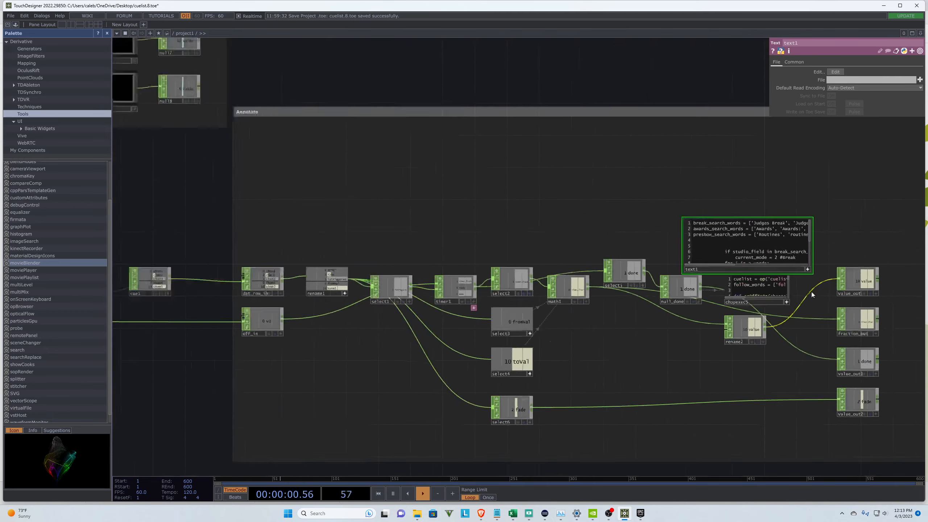
pyautogui.scroll(-1, 493, 334)
pyautogui.moveTo(493, 334); pyautogui.dragTo(755, 375)
pyautogui.scroll(-1, 756, 375)
pyautogui.click(376, 330)
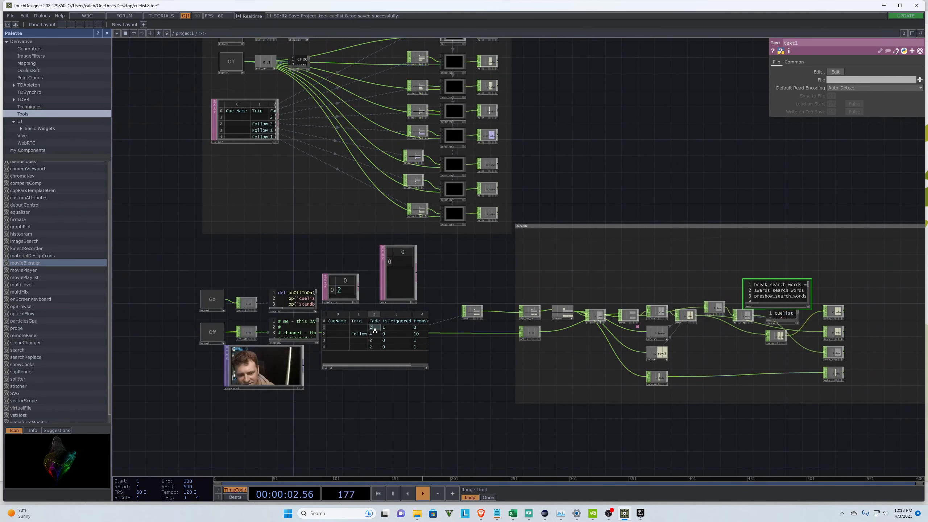
pyautogui.write('.5')
pyautogui.press('Return')
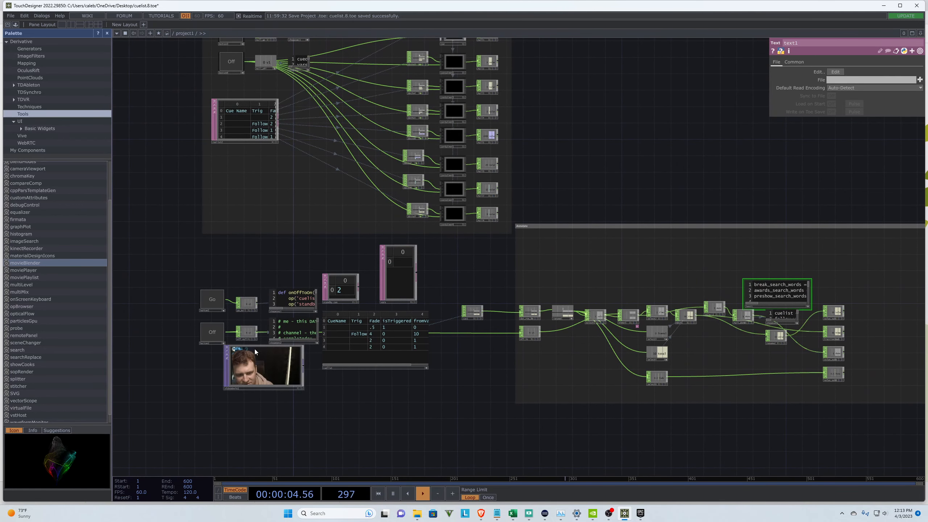
# Step: Fire the cue with Go and read the script error details on chopexec5
pyautogui.click(212, 306)
pyautogui.click(211, 301)
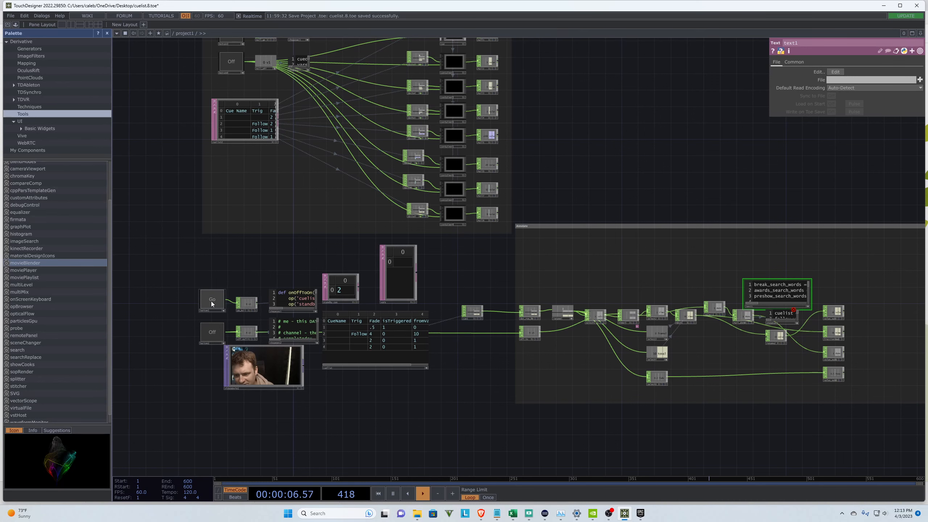
pyautogui.scroll(3, 833, 304)
pyautogui.scroll(5, 832, 304)
pyautogui.moveTo(691, 324)
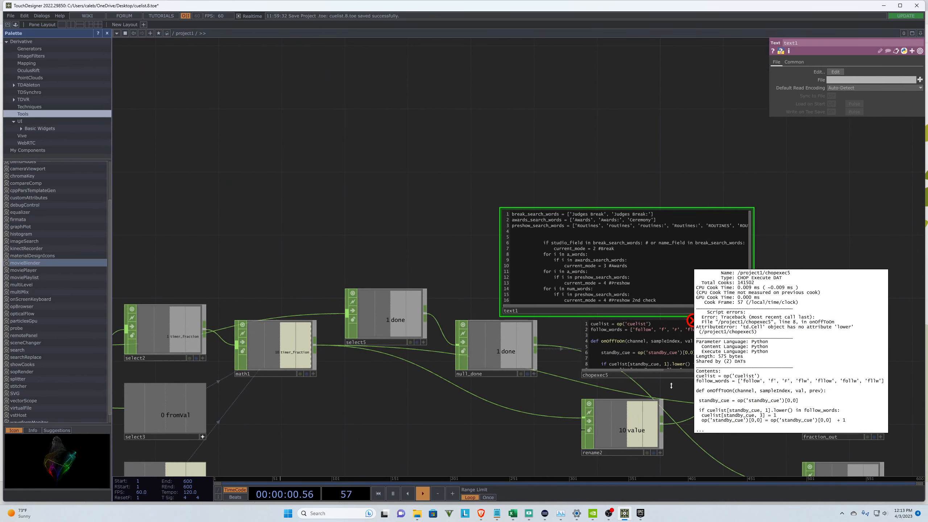
# Step: Insert .val before .lower() in the chopexec5 condition so it reads cuelist[standby_cue, 1].val.lower()
pyautogui.scroll(2, 672, 389)
pyautogui.scroll(2, 674, 391)
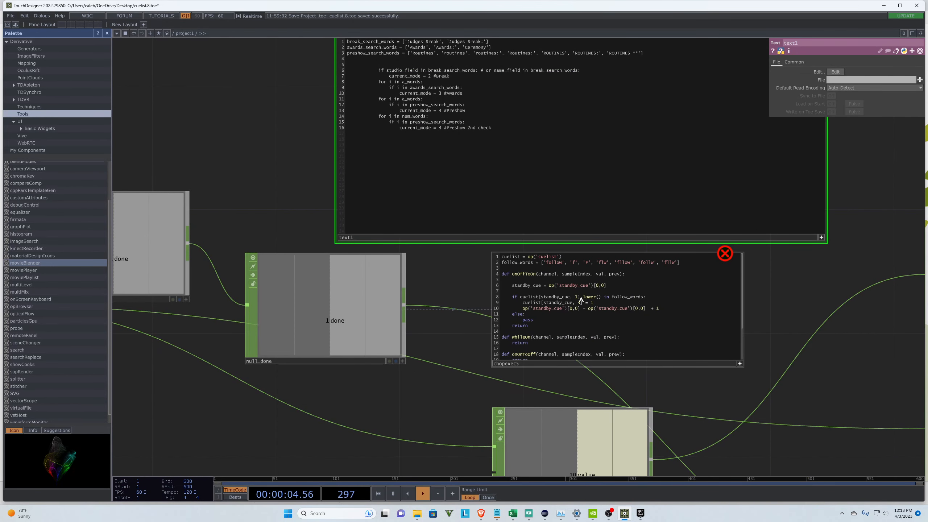
pyautogui.write('.val')
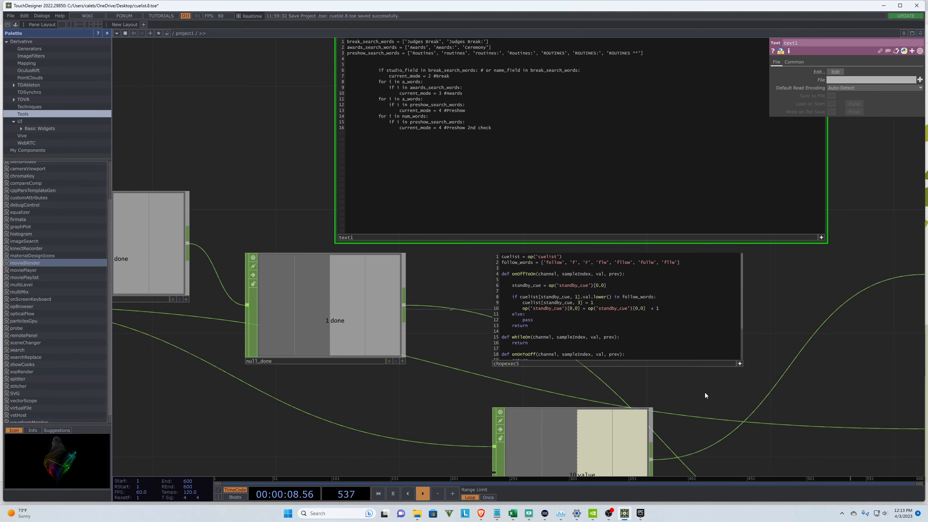
# Step: Test the corrected follow script by triggering Off and Go for the cue list
pyautogui.scroll(-6, 704, 393)
pyautogui.scroll(-1, 660, 402)
pyautogui.scroll(-2, 722, 295)
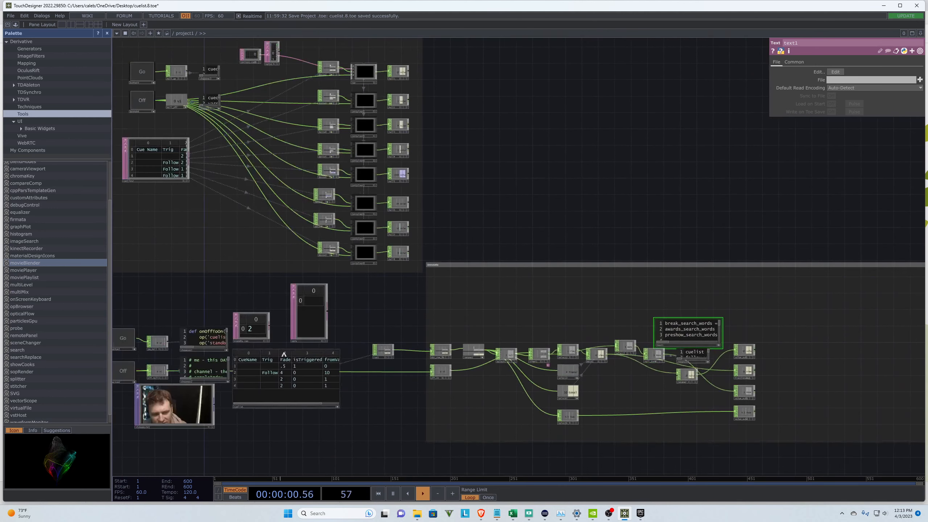
pyautogui.click(123, 371)
pyautogui.scroll(3, 722, 381)
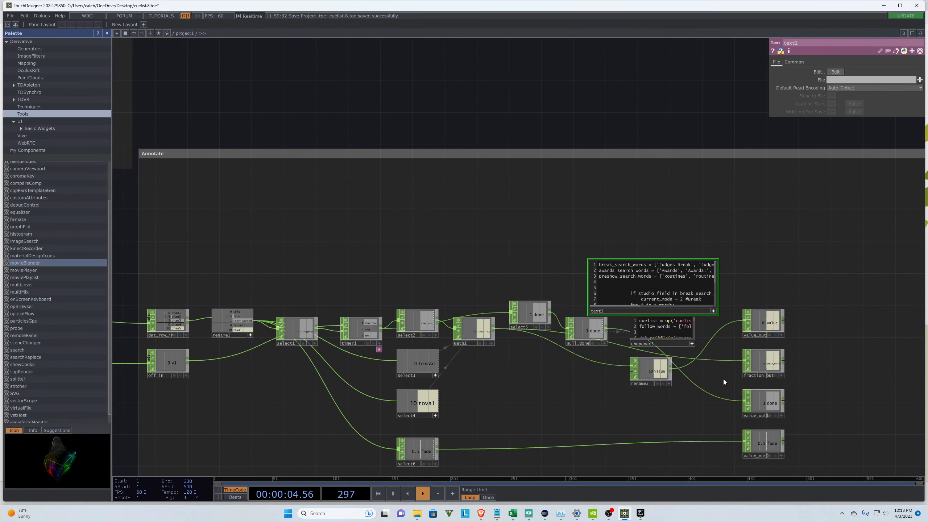
pyautogui.scroll(-4, 723, 381)
pyautogui.scroll(3, 445, 404)
pyautogui.click(163, 339)
pyautogui.click(159, 305)
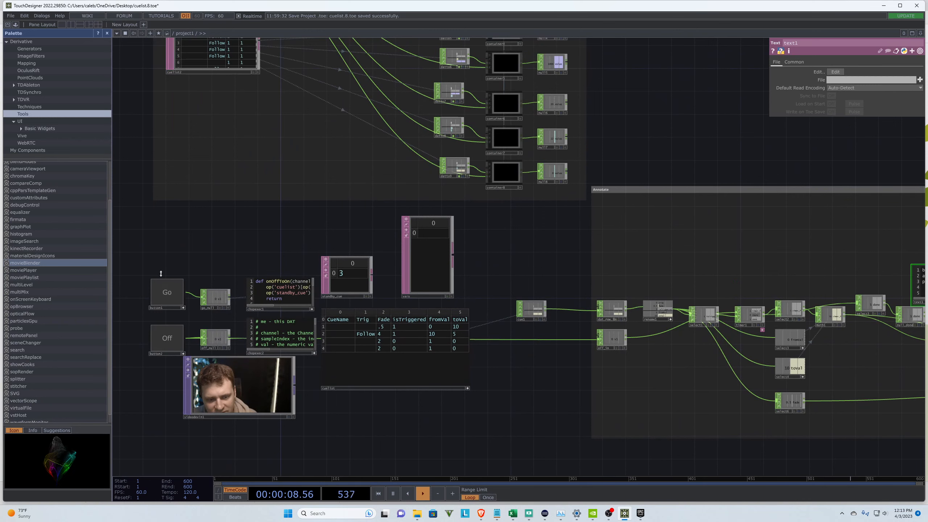
# Step: Examine the lowercase conversion in the chopexec5 condition and the follow_words list it is compared with
pyautogui.scroll(-4, 124, 270)
pyautogui.scroll(5, 566, 258)
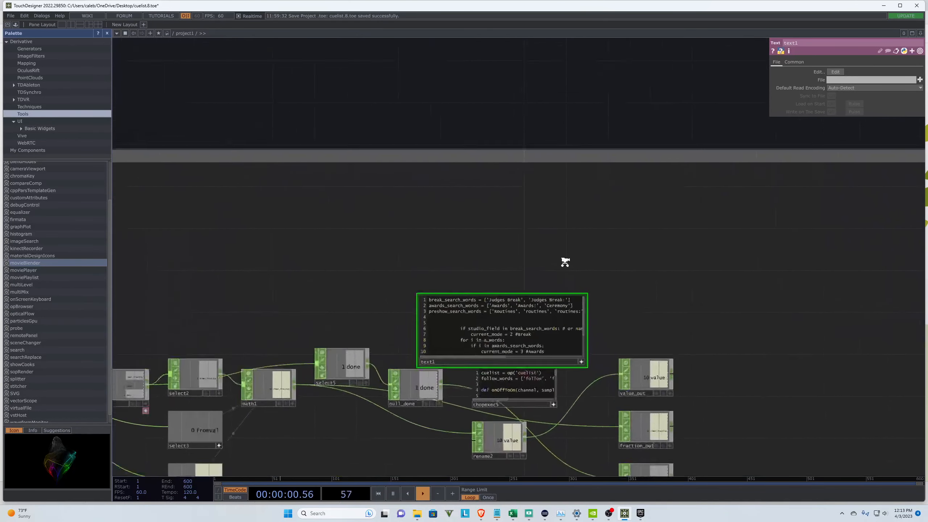
pyautogui.scroll(6, 566, 441)
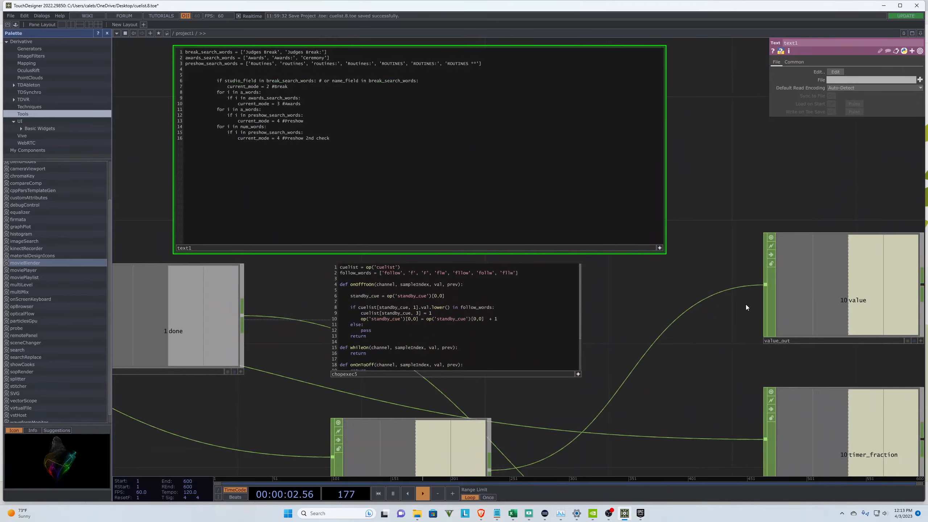
pyautogui.scroll(-2, 639, 368)
pyautogui.scroll(2, 547, 361)
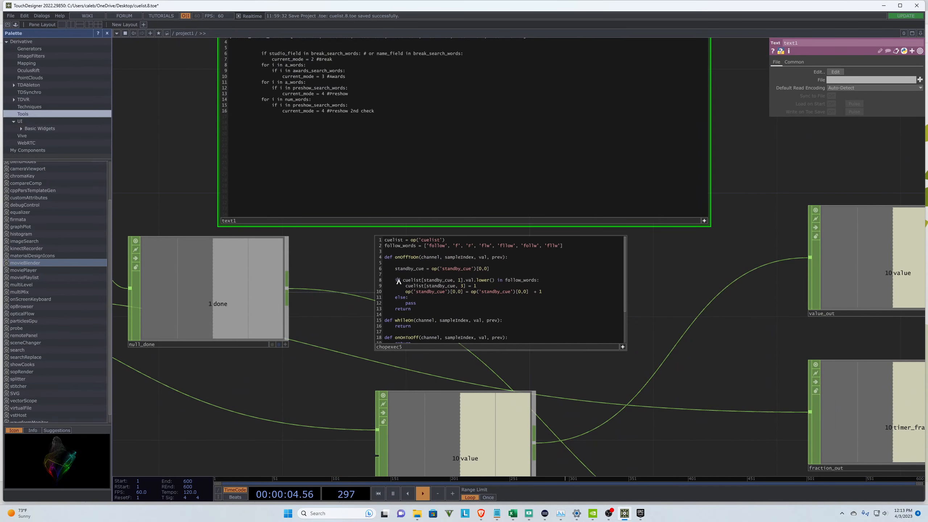
pyautogui.moveTo(404, 281); pyautogui.dragTo(475, 282)
pyautogui.doubleClick(483, 280)
pyautogui.moveTo(505, 282); pyautogui.dragTo(535, 281)
pyautogui.click(544, 282)
pyautogui.moveTo(429, 248); pyautogui.dragTo(528, 252)
pyautogui.click(564, 252)
# Step: Increase the cuelist table to 8 rows and make its cells editable again
pyautogui.scroll(-3, 805, 272)
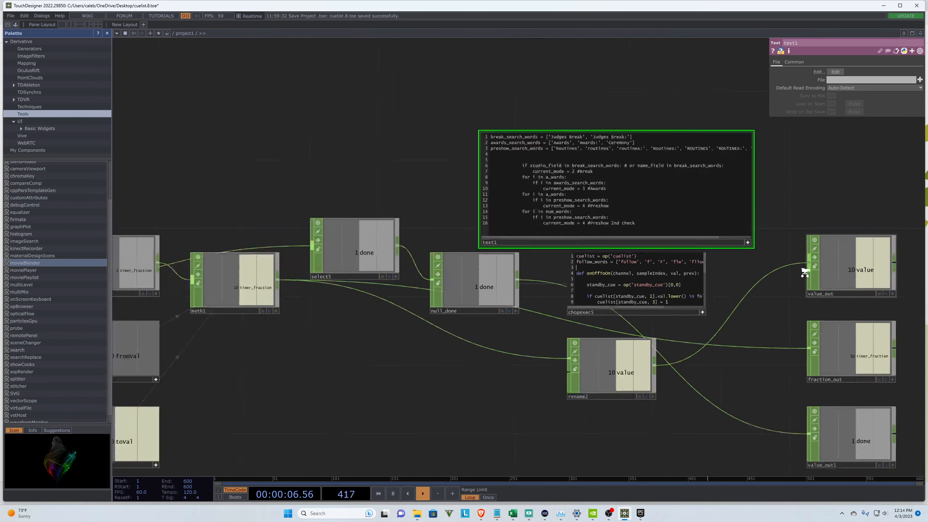
pyautogui.scroll(-4, 801, 266)
pyautogui.scroll(8, 518, 317)
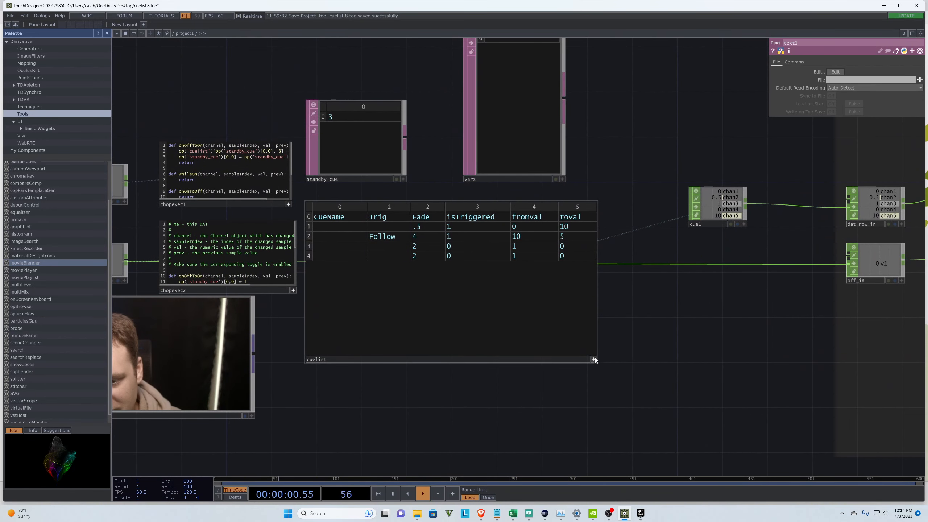
pyautogui.click(594, 359)
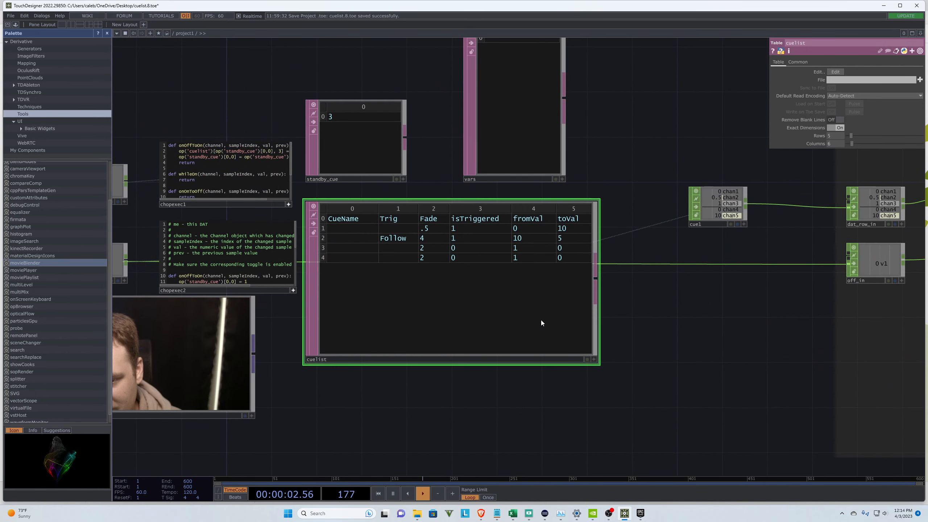
pyautogui.moveTo(851, 137); pyautogui.dragTo(854, 136)
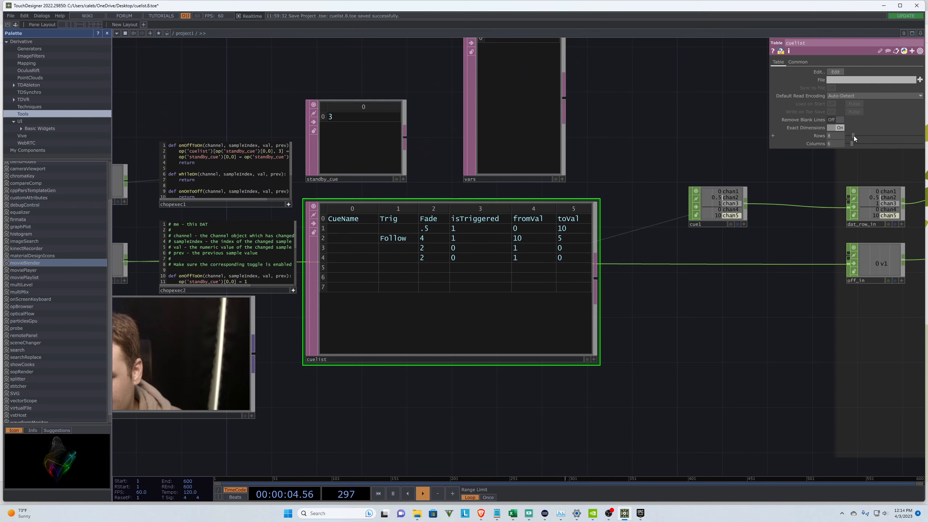
pyautogui.click(593, 359)
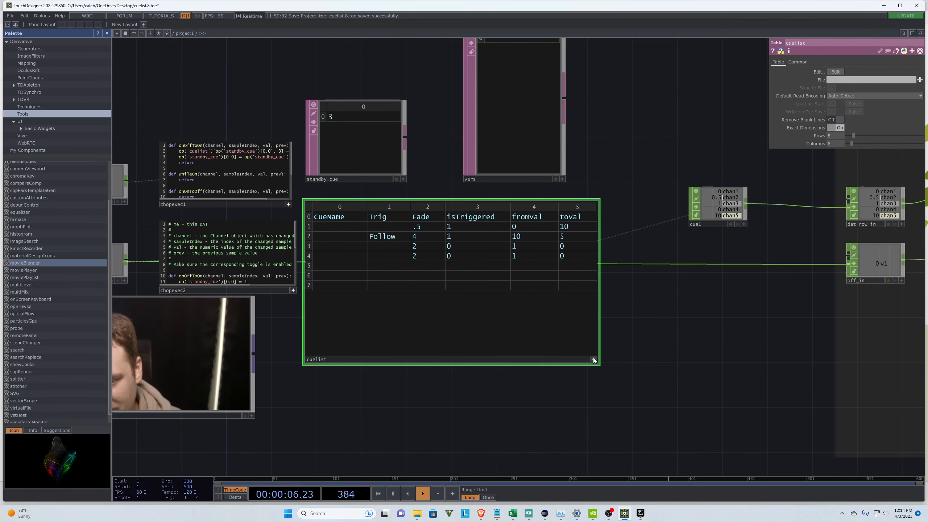
# Step: Enter 1 as the fromVal for rows 5, 6 and 7 of the cuelist table
pyautogui.click(523, 265)
pyautogui.click(526, 276)
pyautogui.write('1')
pyautogui.click(526, 288)
pyautogui.write('1')
# Step: Enter 0 as the toVal for rows 5, 6 and 7 of the cuelist table
pyautogui.click(564, 268)
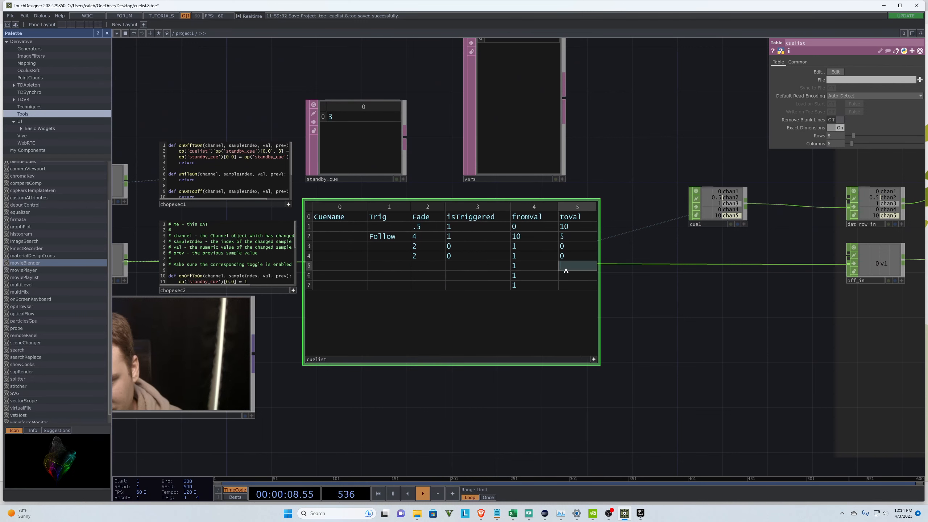
pyautogui.write('0')
pyautogui.click(568, 277)
pyautogui.write('0')
pyautogui.click(567, 287)
pyautogui.write('0')
# Step: Enter 0 as the isTriggered value for rows 5, 6 and 7 of the cuelist table
pyautogui.click(458, 268)
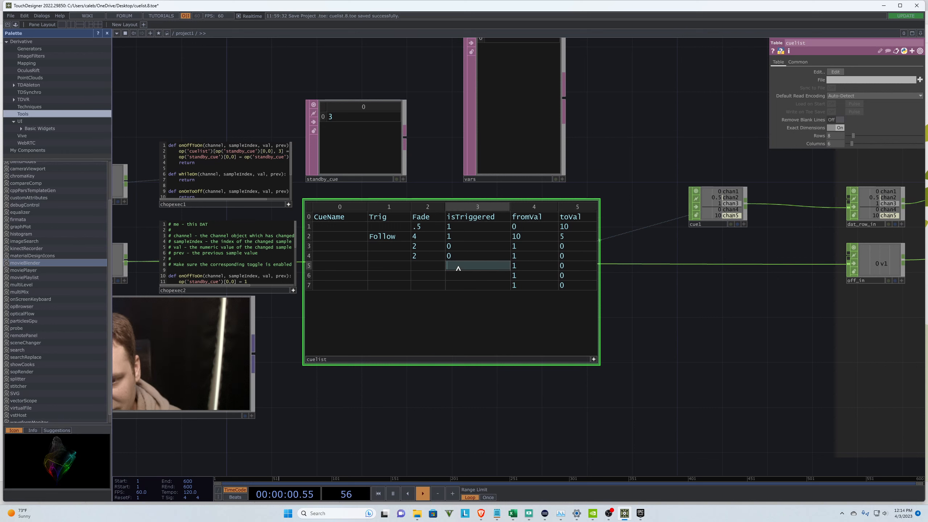
pyautogui.write('0')
pyautogui.click(459, 277)
pyautogui.write('0')
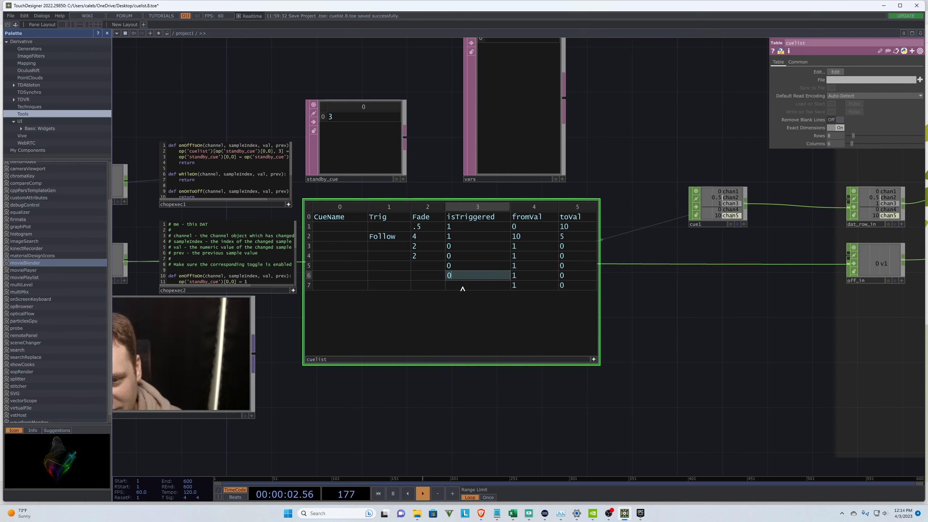
pyautogui.click(457, 286)
pyautogui.write('0')
# Step: Reset isTriggered to 0 for rows 1 and 2 of the cuelist table
pyautogui.click(455, 236)
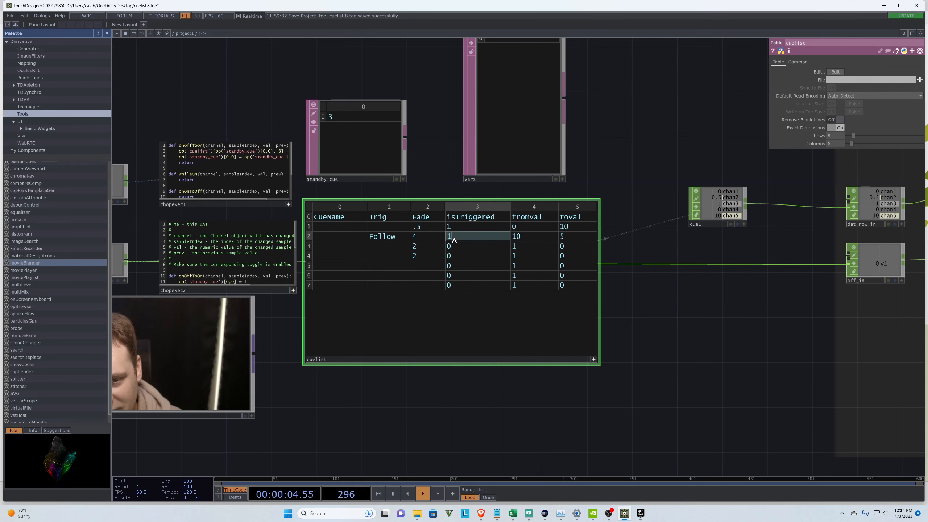
pyautogui.write('0')
pyautogui.click(446, 229)
pyautogui.write('0')
pyautogui.moveTo(663, 299); pyautogui.dragTo(664, 299)
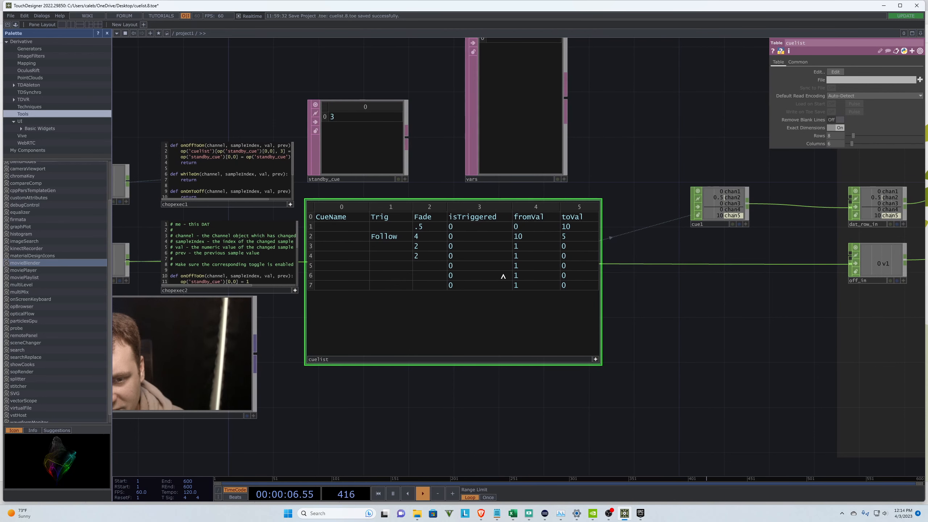
# Step: Enter 1 as the Fade value for rows 5, 6 and 7 of the cuelist table
pyautogui.click(423, 267)
pyautogui.write('1')
pyautogui.click(423, 277)
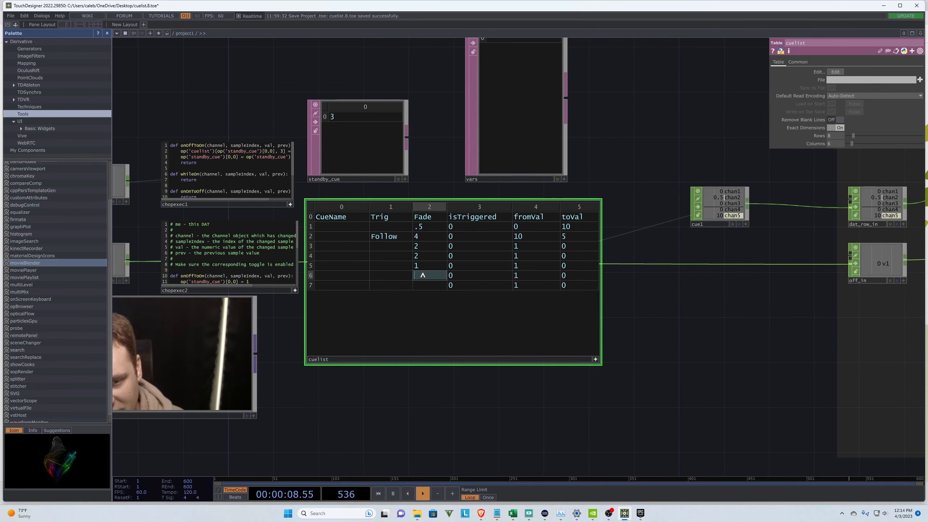
pyautogui.write('1')
pyautogui.click(423, 287)
pyautogui.write('1')
# Step: Enter FOLLOW as the Trig value of row 3 and F for row 4 in the cuelist table
pyautogui.click(383, 236)
pyautogui.click(391, 247)
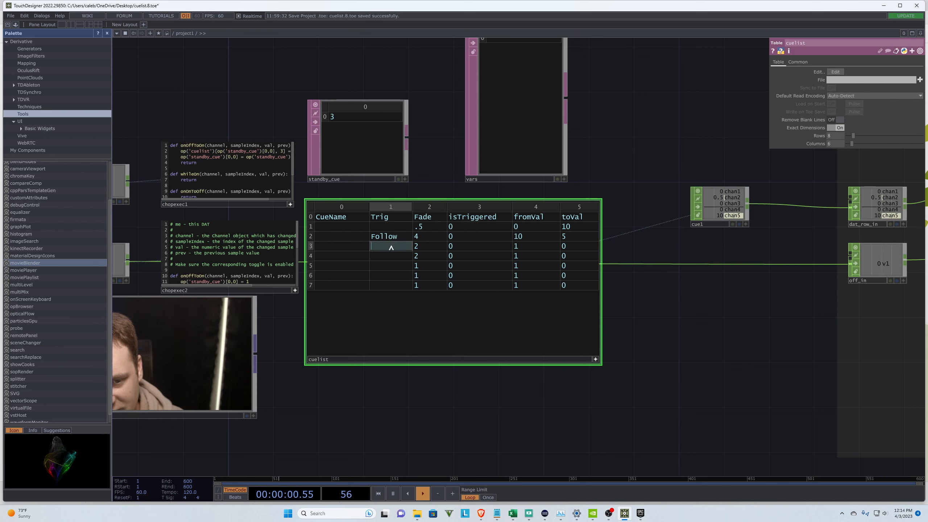
pyautogui.write('FOLLOW')
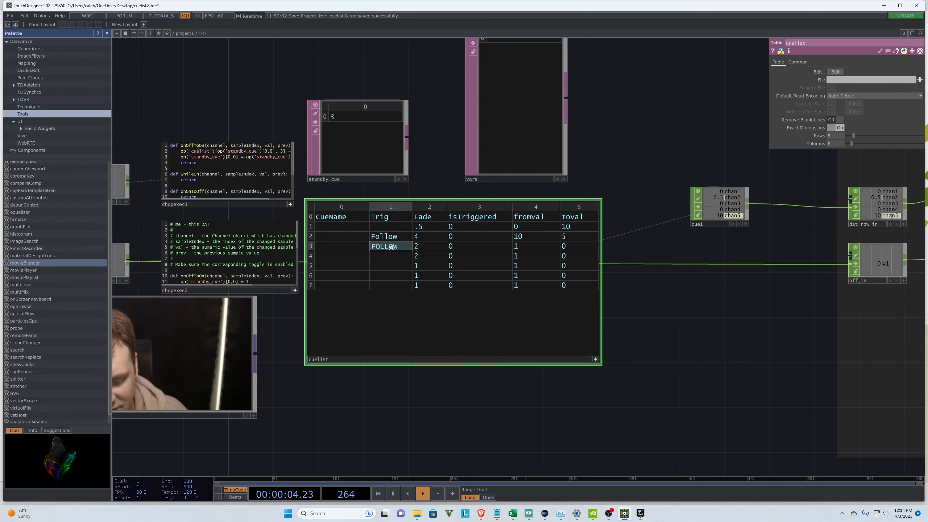
pyautogui.press('Return')
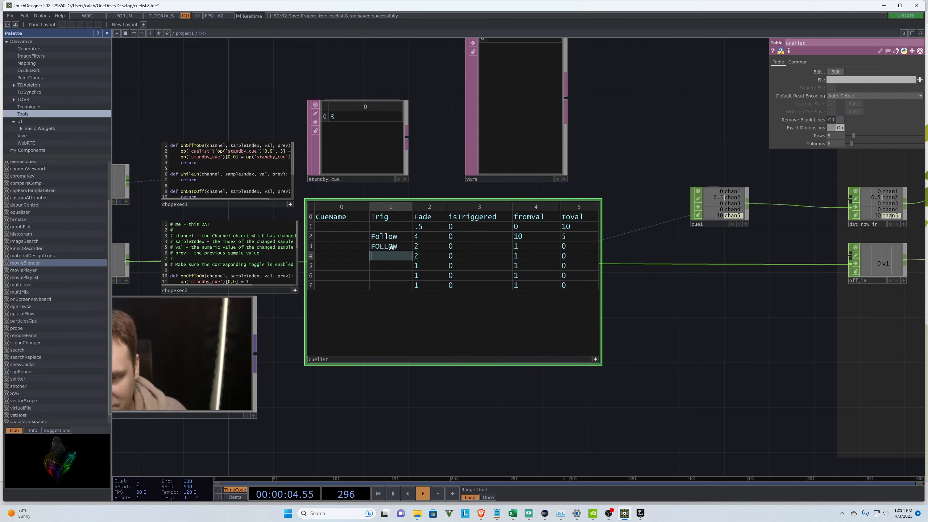
pyautogui.press('Return')
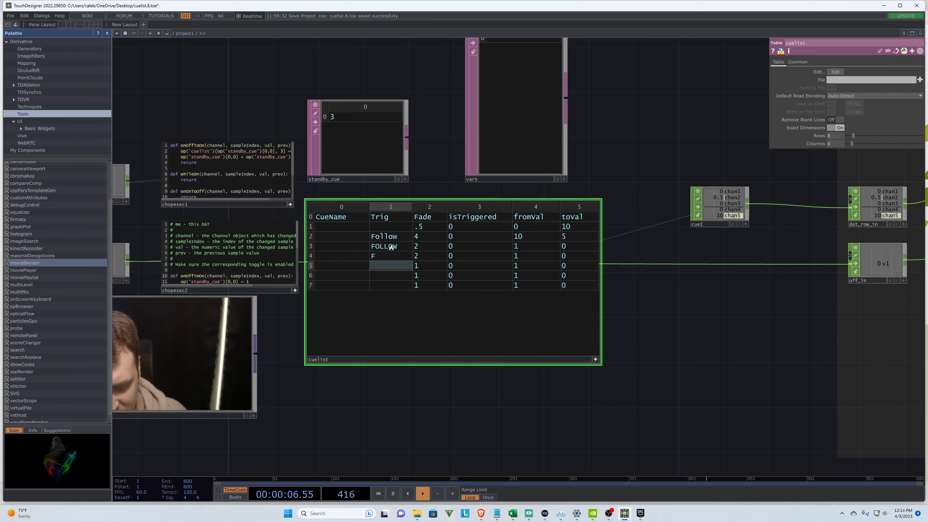
# Step: Set row 5 of the cuelist table to a Fade of 3 and a Trig value of FLW
pyautogui.press('Tab')
pyautogui.write('FLO')
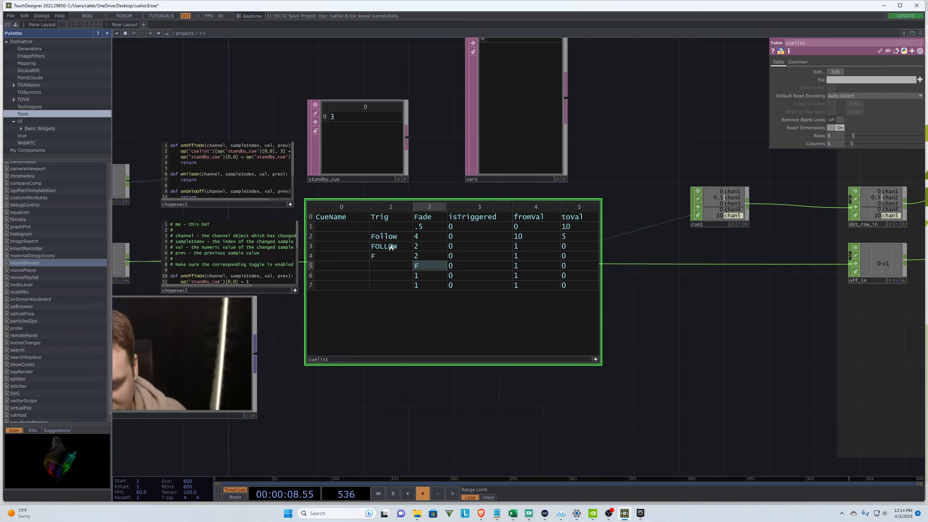
pyautogui.press('BackSpace')
pyautogui.write('3')
pyautogui.press('Return')
pyautogui.press('Up')
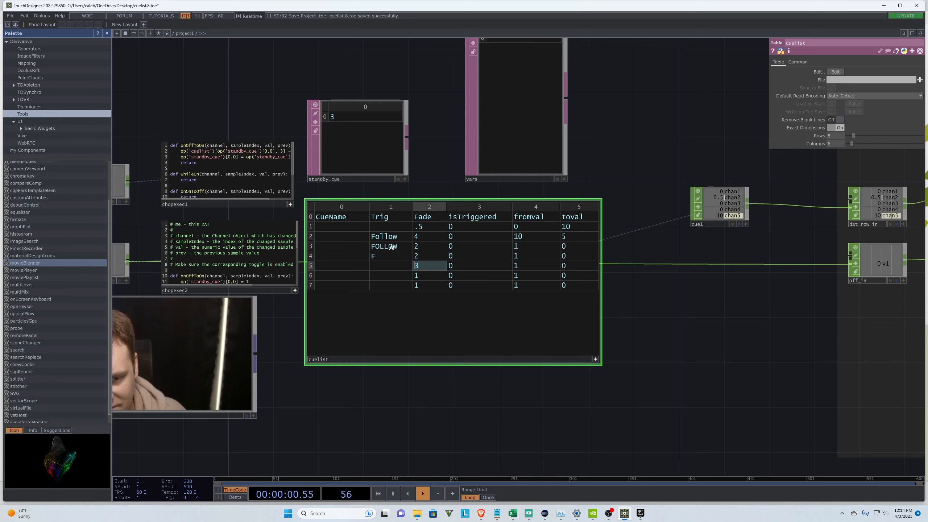
pyautogui.hotkey('shift', 'Tab')
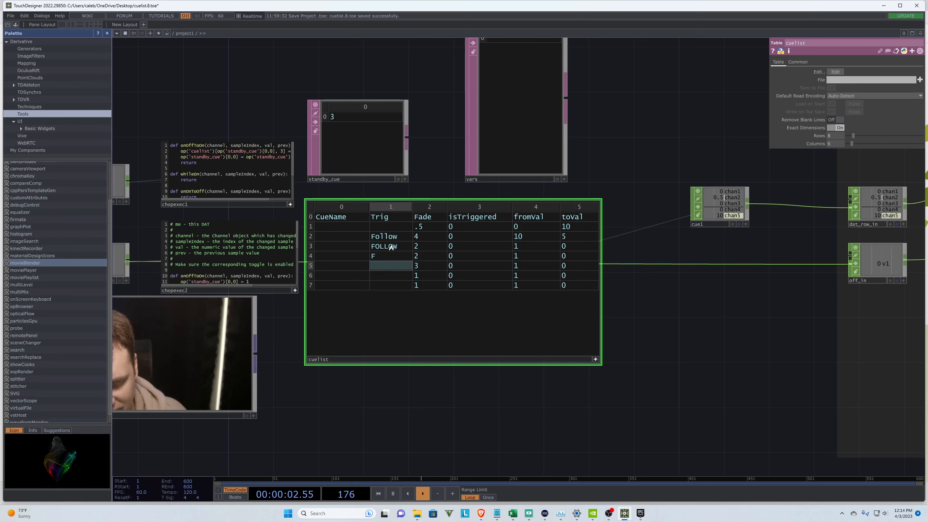
pyautogui.write('FLW')
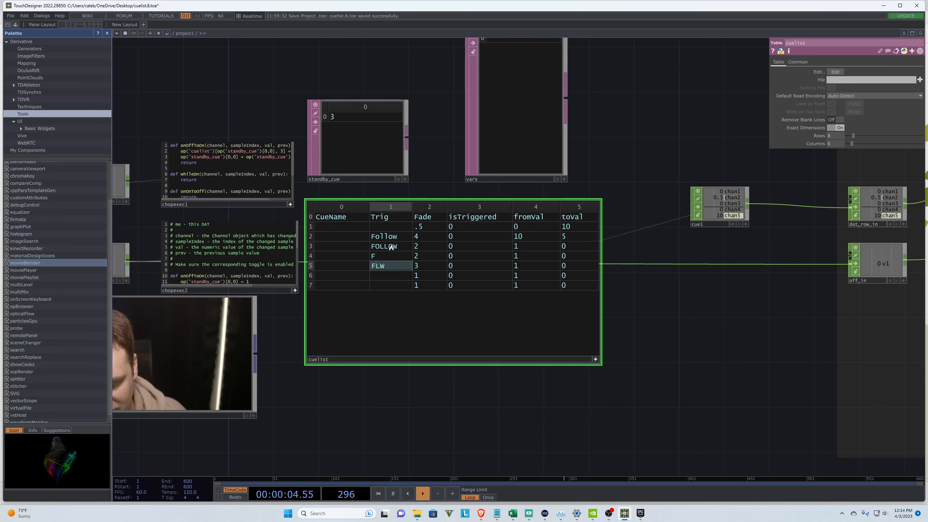
pyautogui.press('Return')
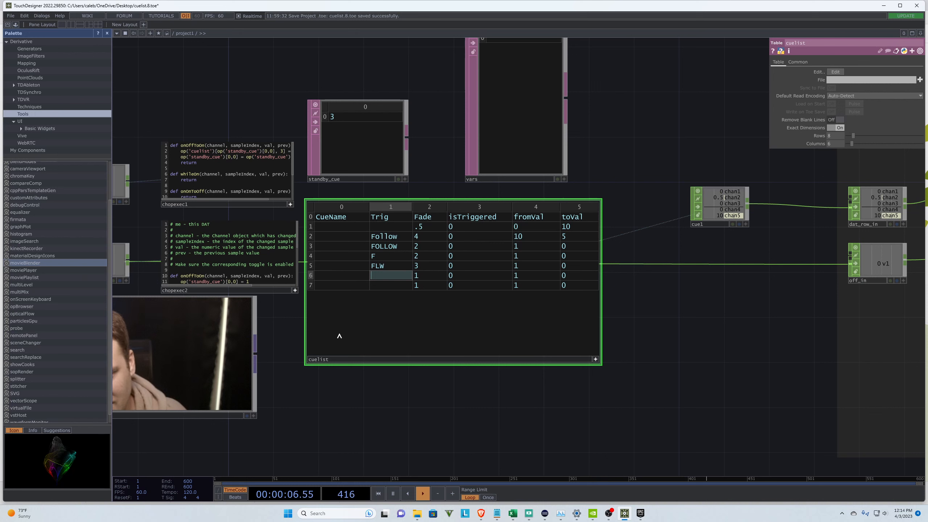
# Step: Enter follow as the Trig value of row 6 and f for row 7 in the cuelist table
pyautogui.write('follow')
pyautogui.press('Return')
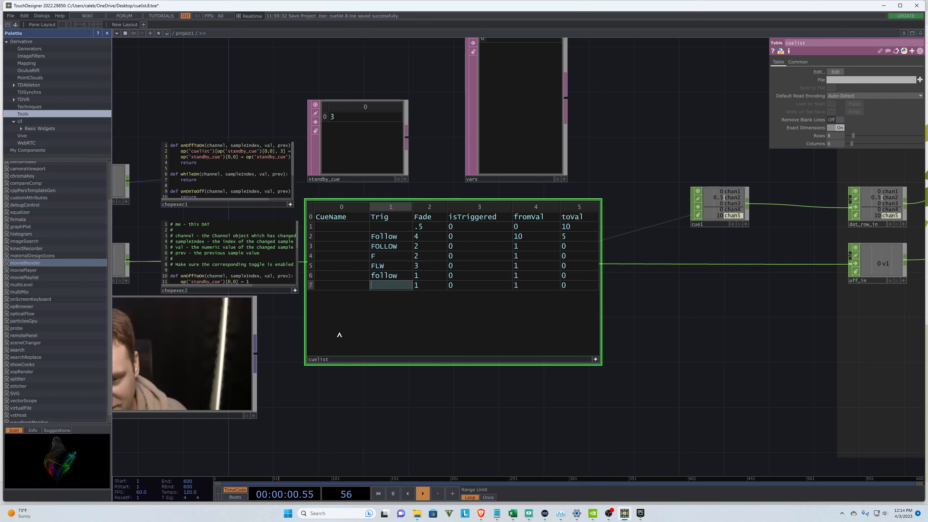
pyautogui.write('f')
pyautogui.click(296, 408)
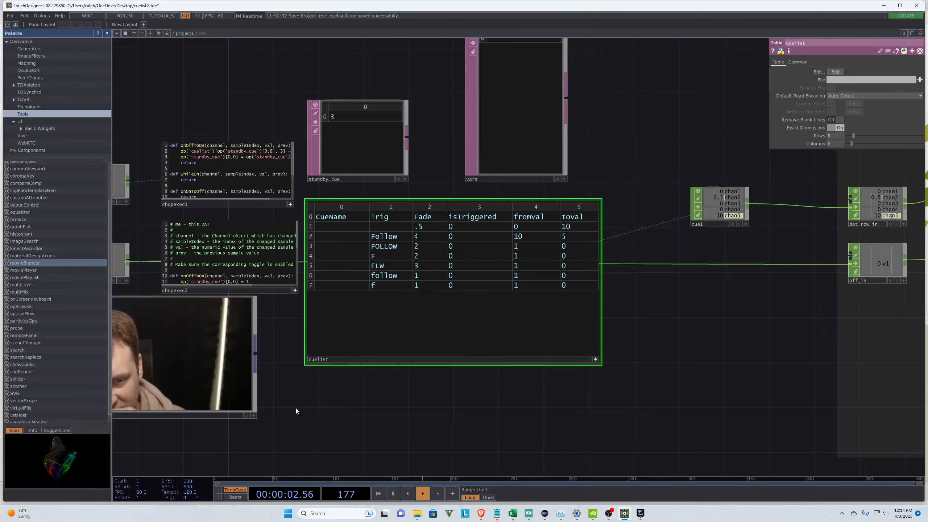
# Step: Reset the cue sequence with the Off control beside the cuelist table
pyautogui.scroll(-4, 296, 406)
pyautogui.scroll(4, 324, 407)
pyautogui.scroll(-5, 271, 402)
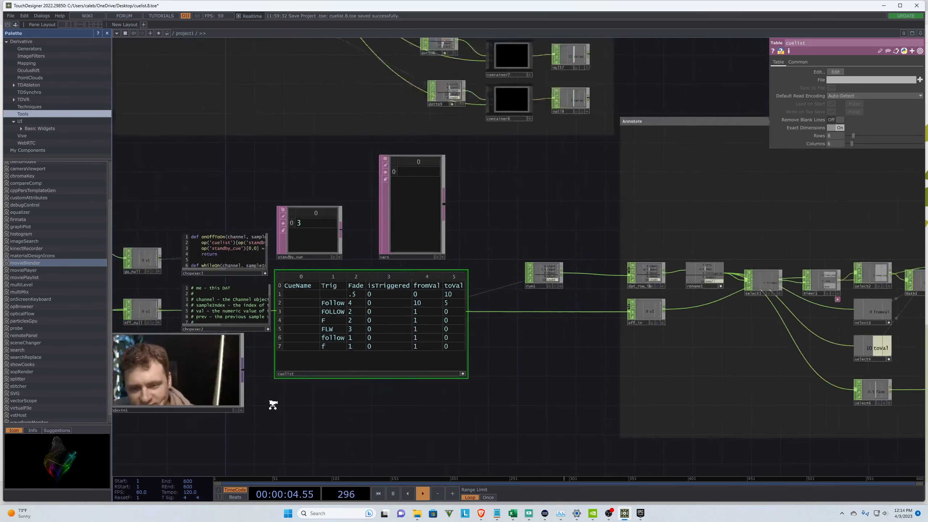
pyautogui.scroll(1, 861, 356)
pyautogui.scroll(-3, 847, 362)
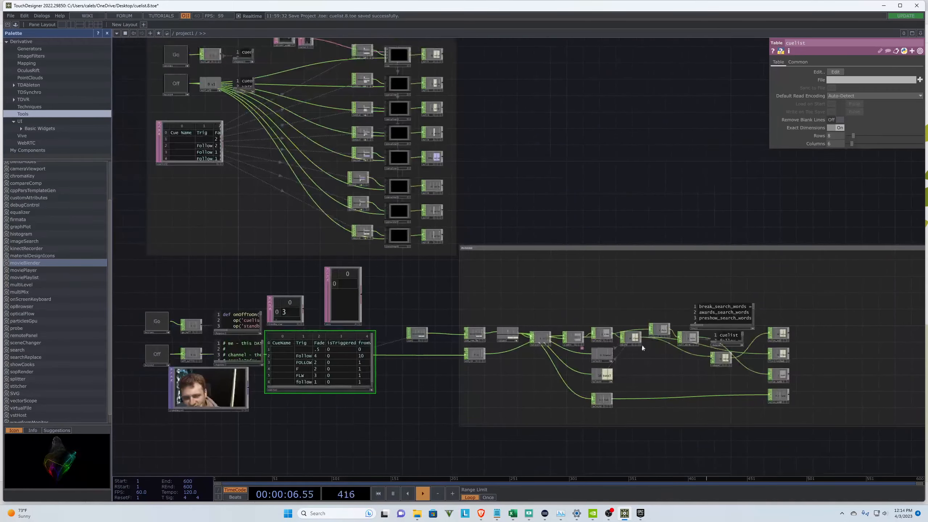
pyautogui.scroll(2, 296, 412)
pyautogui.scroll(2, 296, 411)
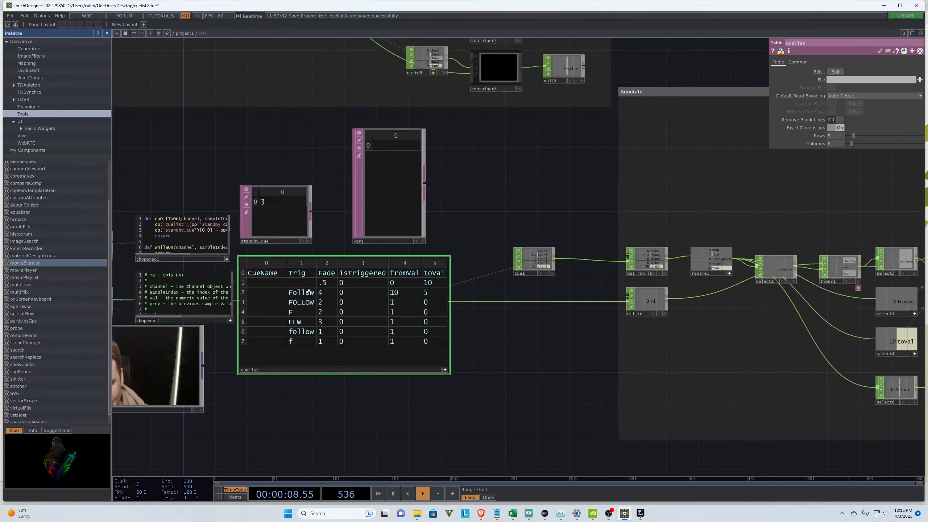
pyautogui.scroll(-2, 581, 395)
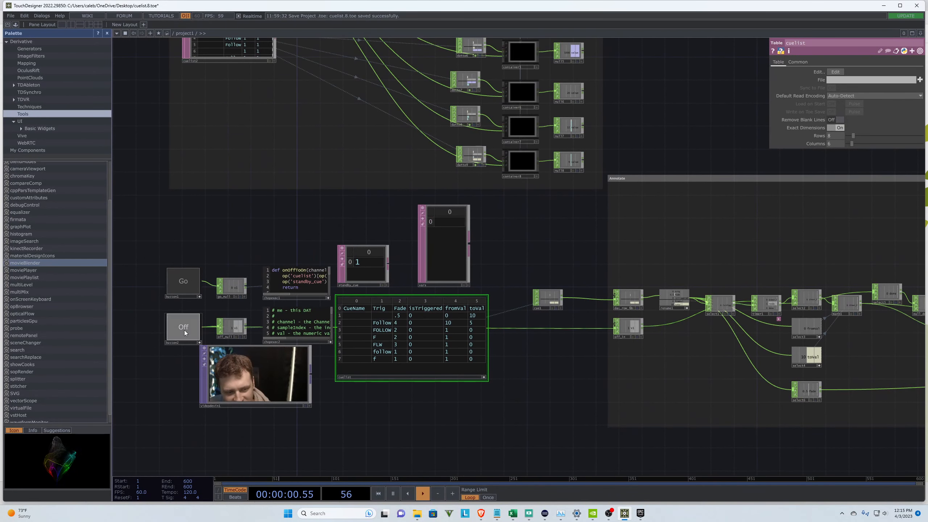
# Step: Fire the first cue with the Go control and examine the follow script, standby cue and isTriggered column
pyautogui.scroll(-2, 124, 309)
pyautogui.scroll(-2, 126, 310)
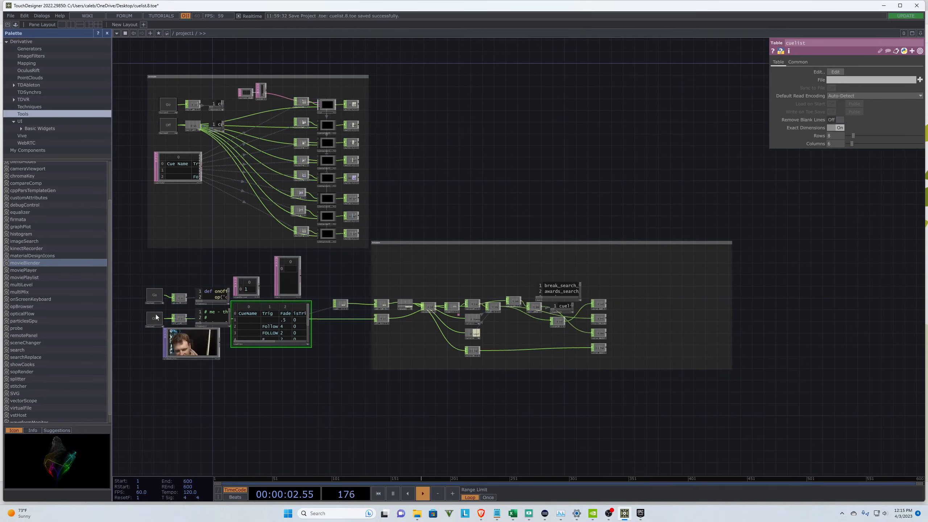
pyautogui.scroll(5, 577, 281)
pyautogui.scroll(3, 474, 411)
pyautogui.scroll(3, 491, 395)
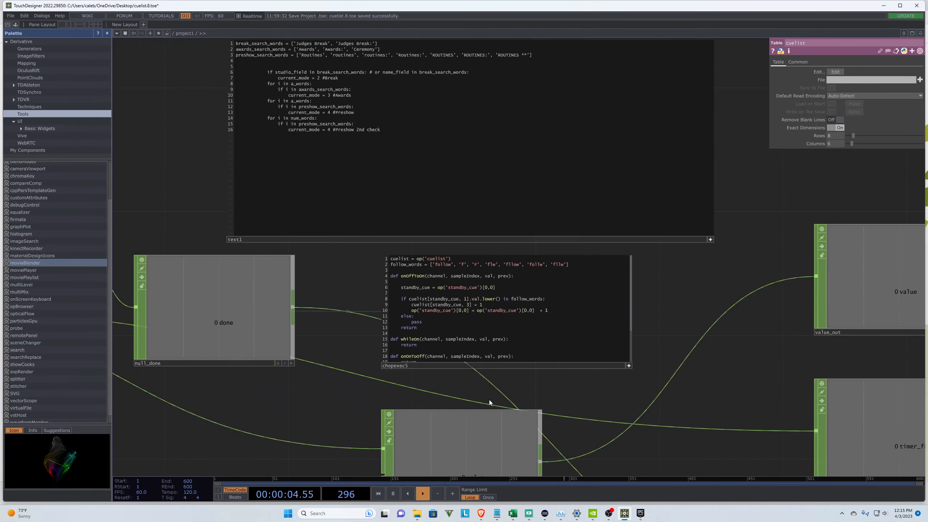
pyautogui.scroll(-4, 621, 321)
pyautogui.scroll(-2, 580, 391)
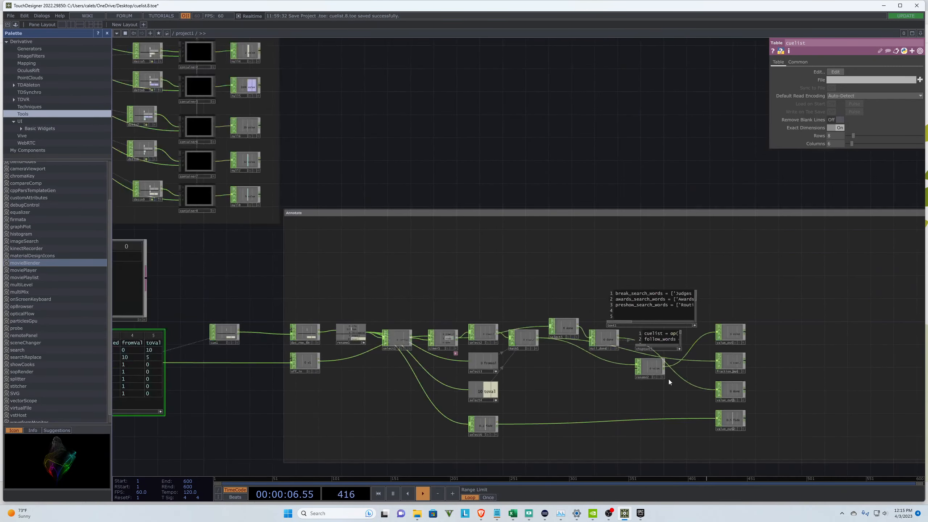
pyautogui.scroll(-2, 358, 397)
pyautogui.scroll(-1, 377, 412)
pyautogui.scroll(3, 366, 402)
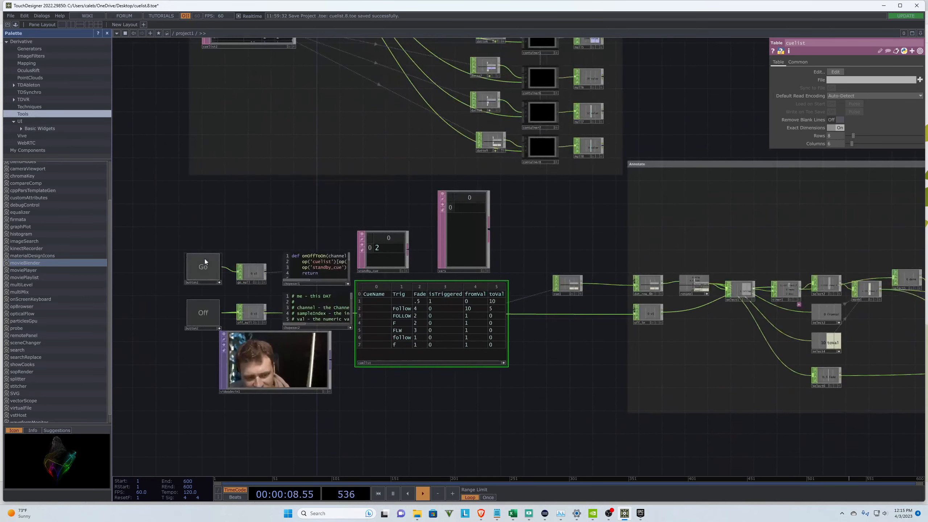
pyautogui.scroll(-2, 161, 241)
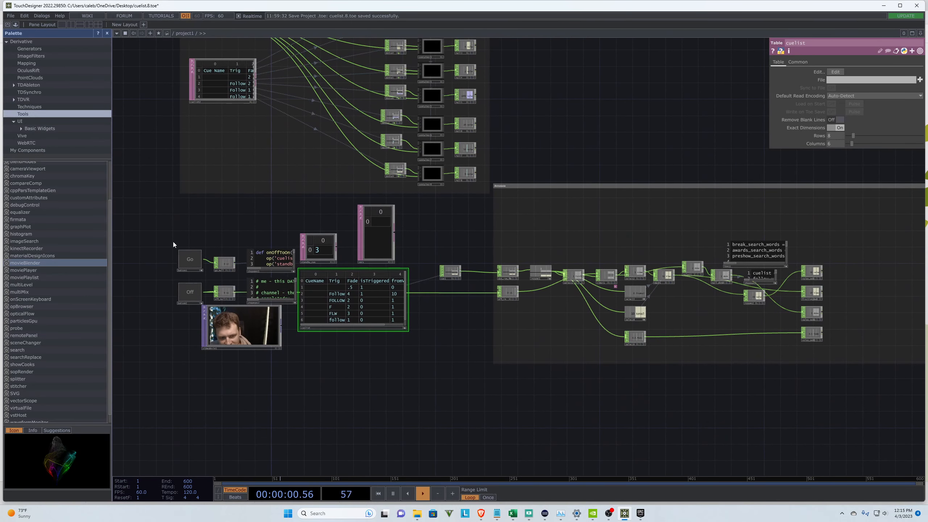
pyautogui.scroll(3, 362, 371)
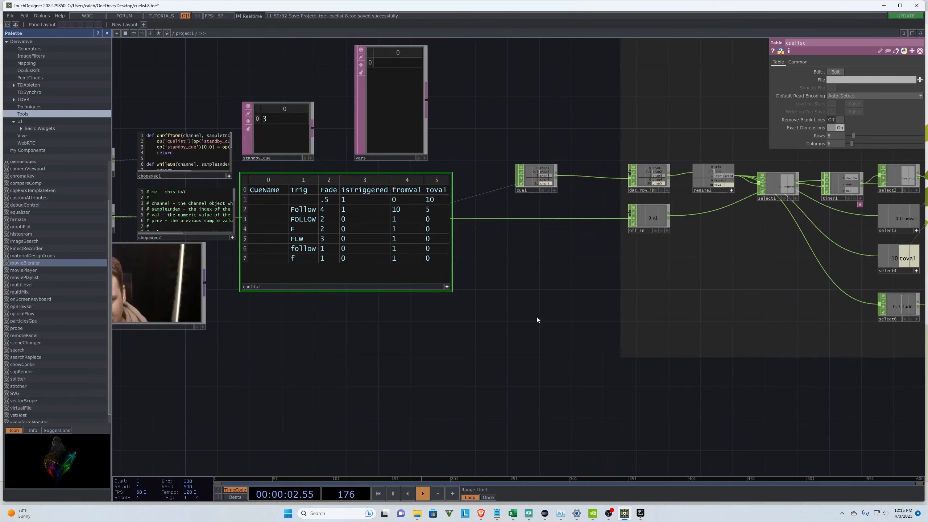
pyautogui.scroll(-4, 223, 323)
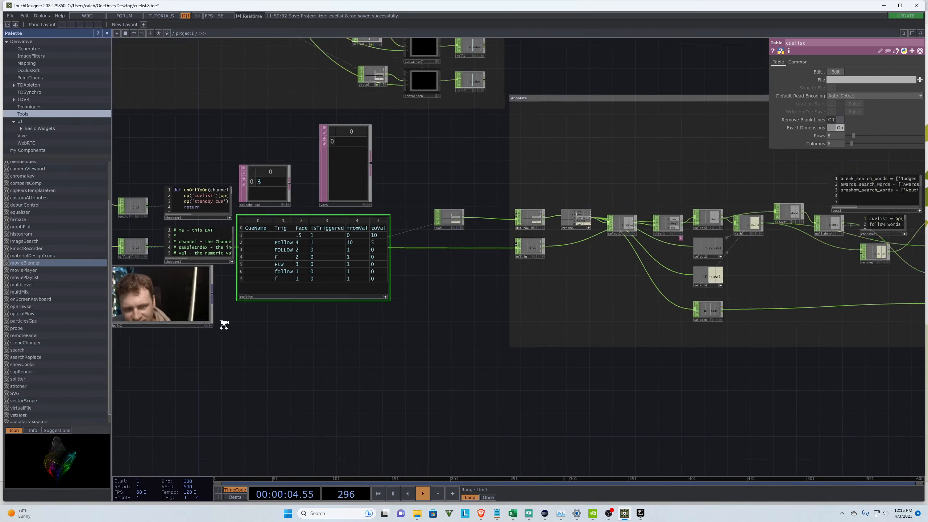
# Step: Delete the text1 operator and shrink the Annotate box to fit closely around the remaining cue network
pyautogui.scroll(5, 545, 267)
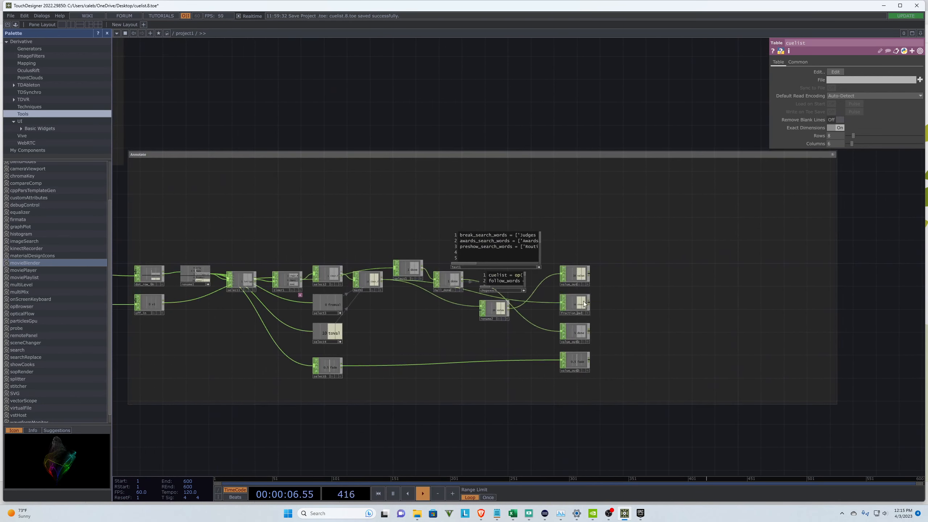
pyautogui.click(467, 216)
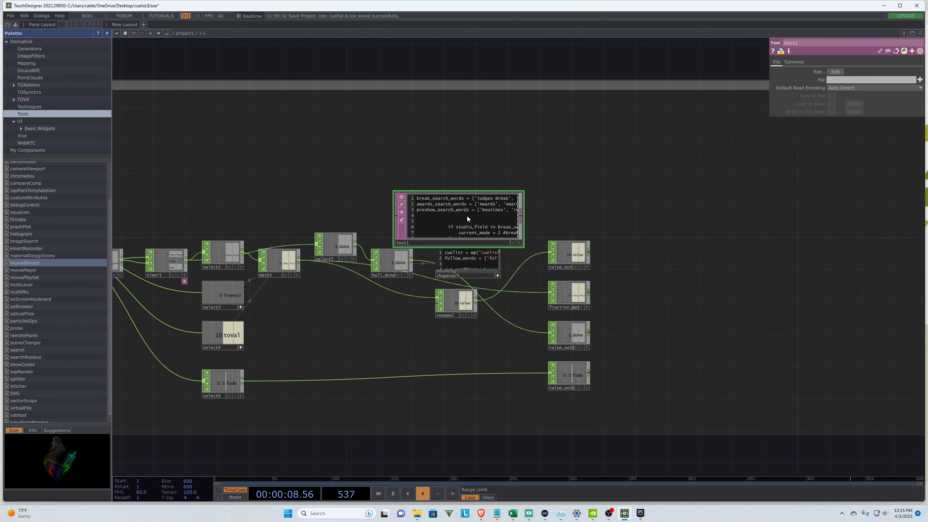
pyautogui.press('Delete')
pyautogui.scroll(-2, 691, 185)
pyautogui.scroll(-3, 691, 184)
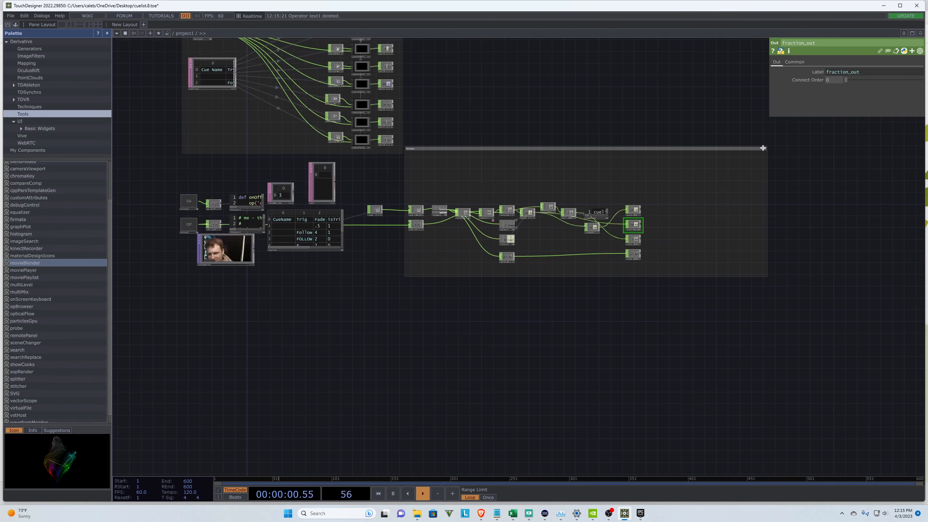
pyautogui.moveTo(766, 145)
pyautogui.mouseDown()
pyautogui.moveTo(715, 179)
pyautogui.moveTo(651, 197)
pyautogui.mouseUp()
pyautogui.scroll(2, 520, 168)
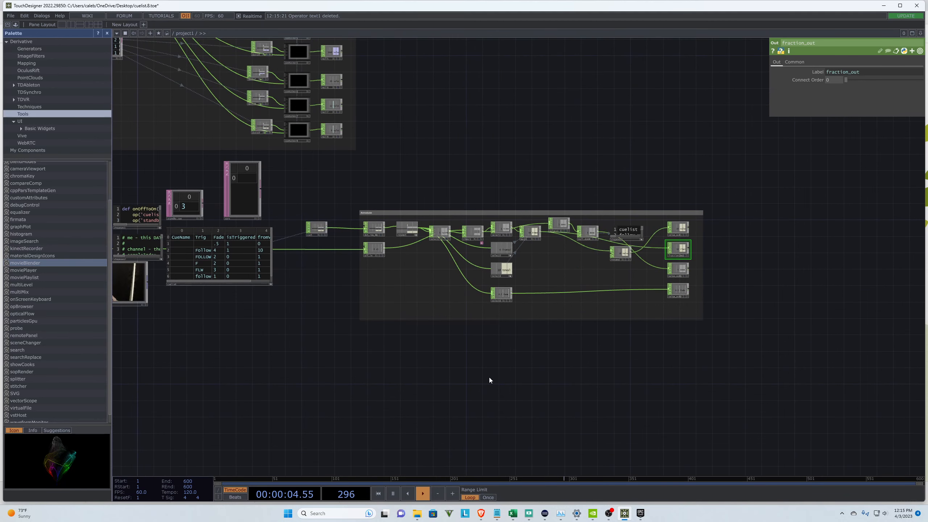
# Step: Add a Container COMP below the annotated cue network and enlarge its node
pyautogui.press('Tab')
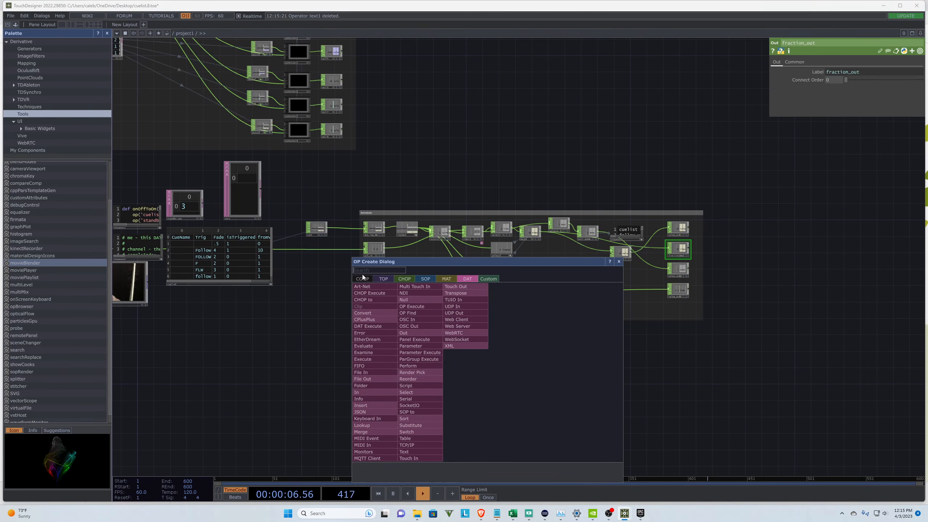
pyautogui.write('cont')
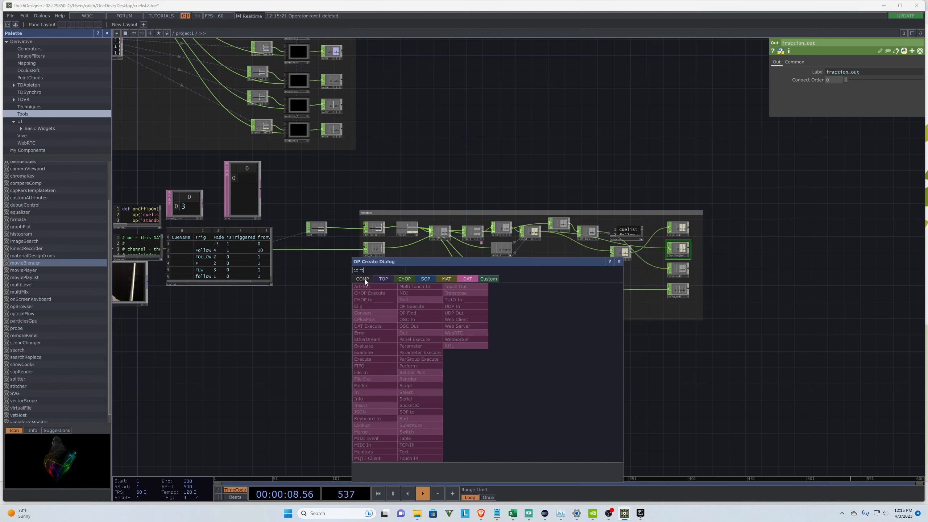
pyautogui.click(365, 280)
pyautogui.click(404, 297)
pyautogui.click(515, 362)
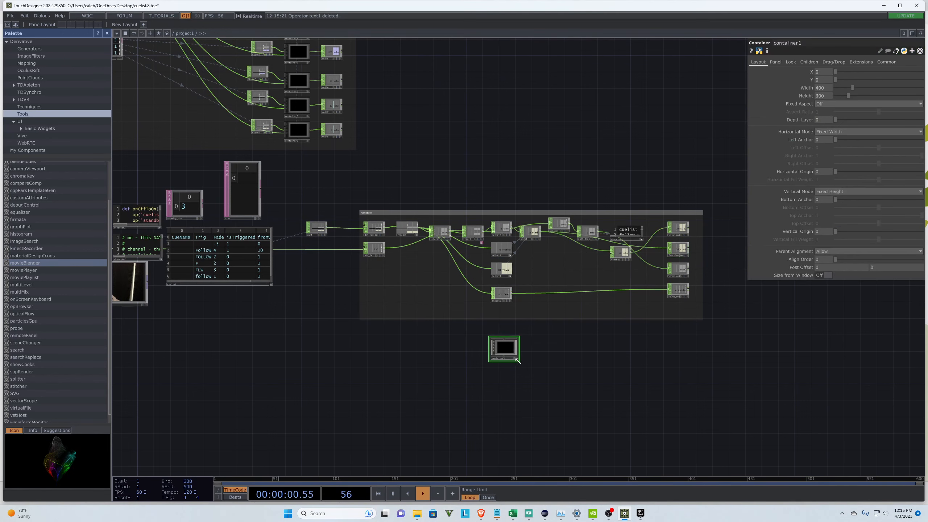
pyautogui.moveTo(518, 362); pyautogui.dragTo(547, 384)
pyautogui.scroll(2, 743, 245)
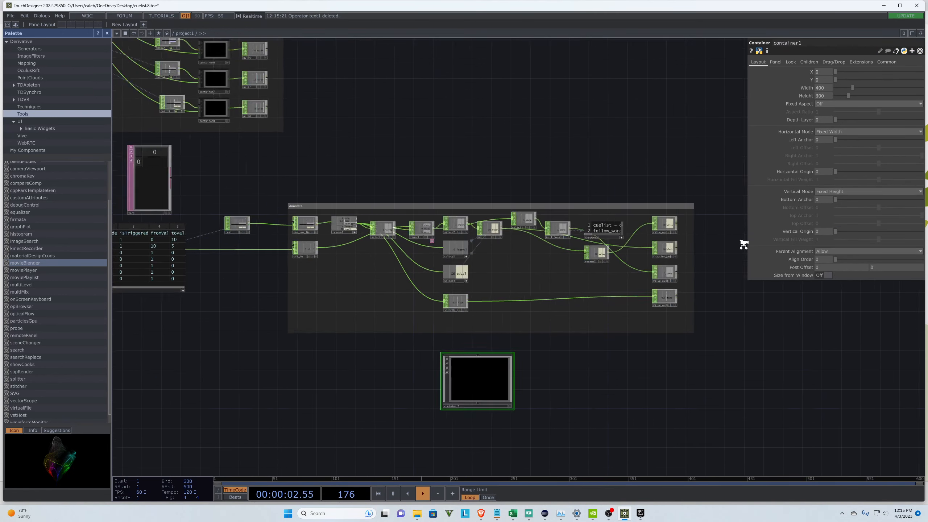
pyautogui.scroll(2, 744, 245)
pyautogui.scroll(-5, 727, 260)
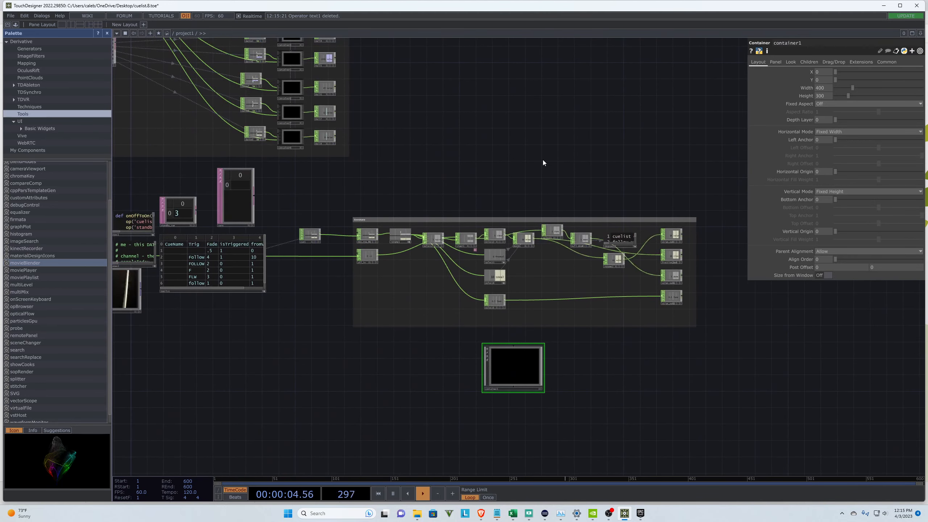
# Step: Save the project and copy the whole annotated cue network into container1
pyautogui.hotkey('ctrl', 's')
pyautogui.moveTo(706, 334); pyautogui.dragTo(337, 195)
pyautogui.moveTo(439, 220)
pyautogui.mouseDown()
pyautogui.moveTo(517, 362)
pyautogui.moveTo(521, 347)
pyautogui.mouseUp()
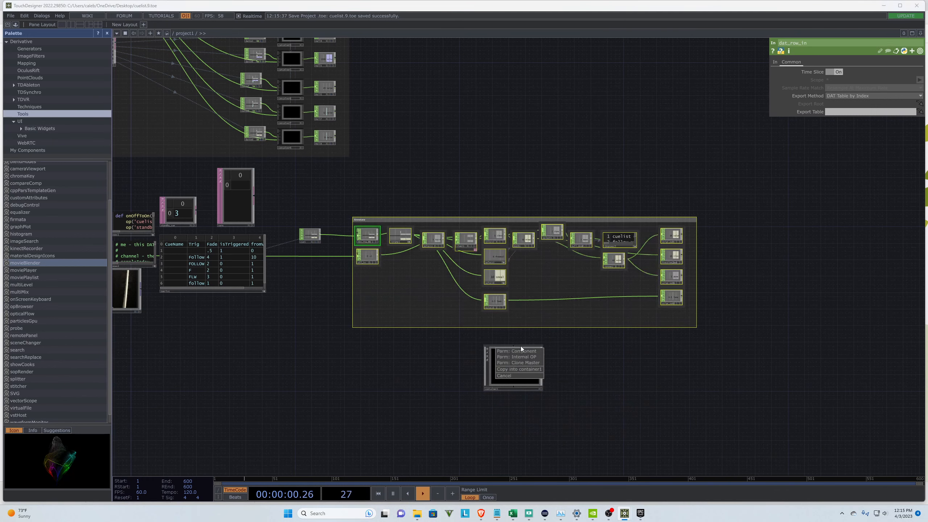
pyautogui.click(522, 368)
# Step: Examine the copied network inside container1, including math1 and the chopexec5 script, and return to the project1 level
pyautogui.scroll(5, 510, 367)
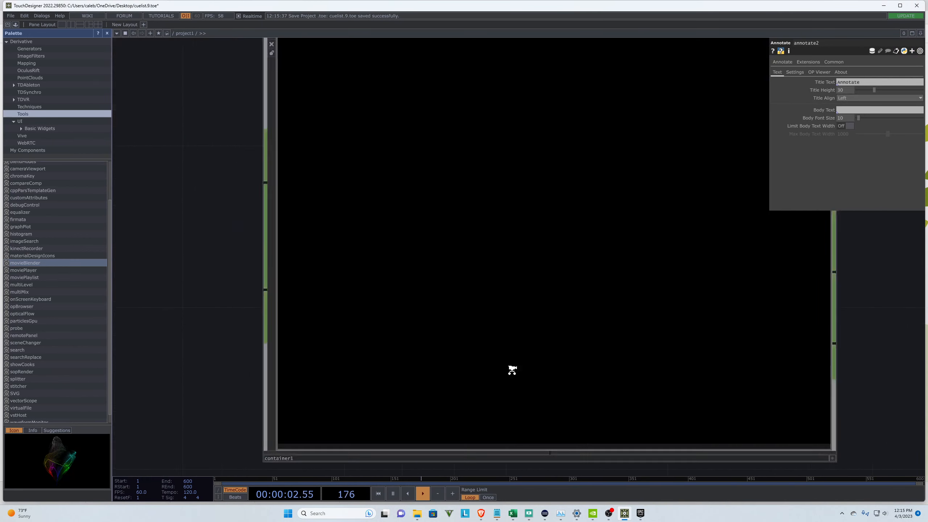
pyautogui.scroll(-3, 761, 368)
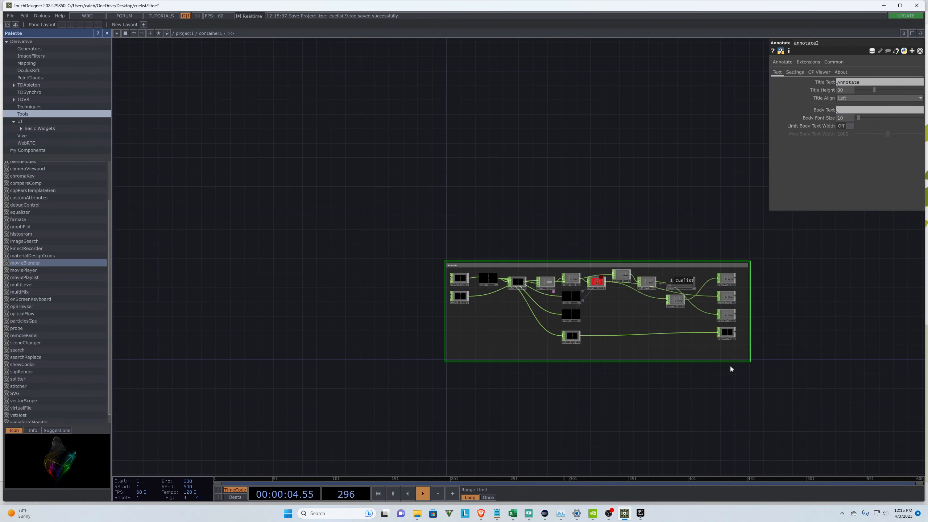
pyautogui.scroll(2, 661, 371)
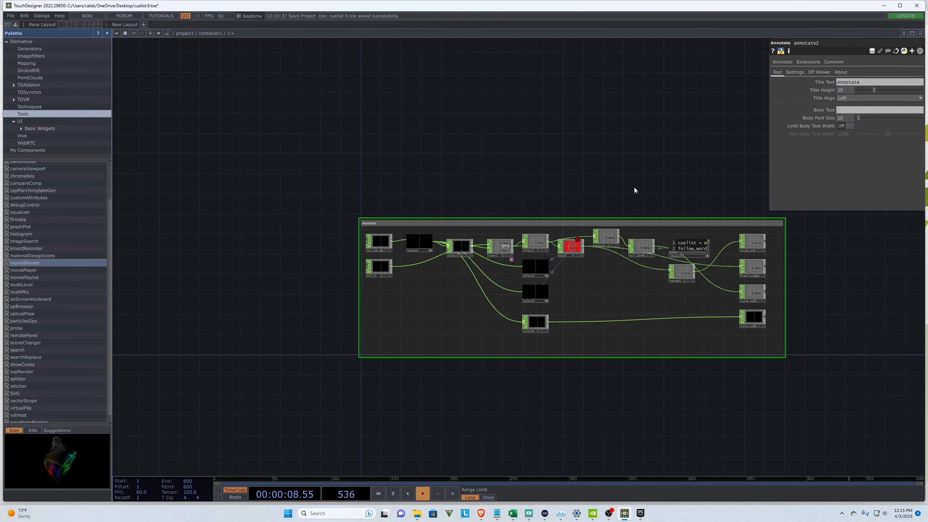
pyautogui.scroll(5, 690, 238)
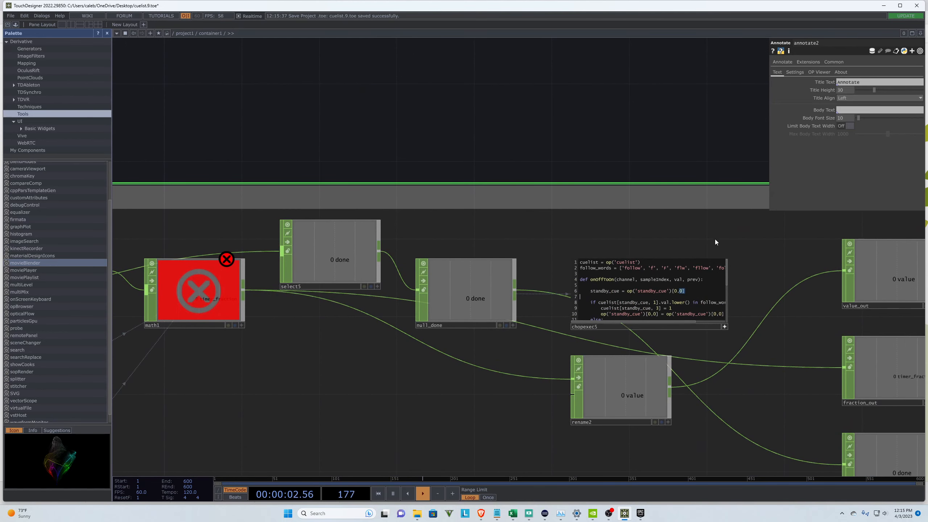
pyautogui.scroll(-15, 703, 254)
pyautogui.scroll(-9, 533, 286)
pyautogui.scroll(3, 572, 151)
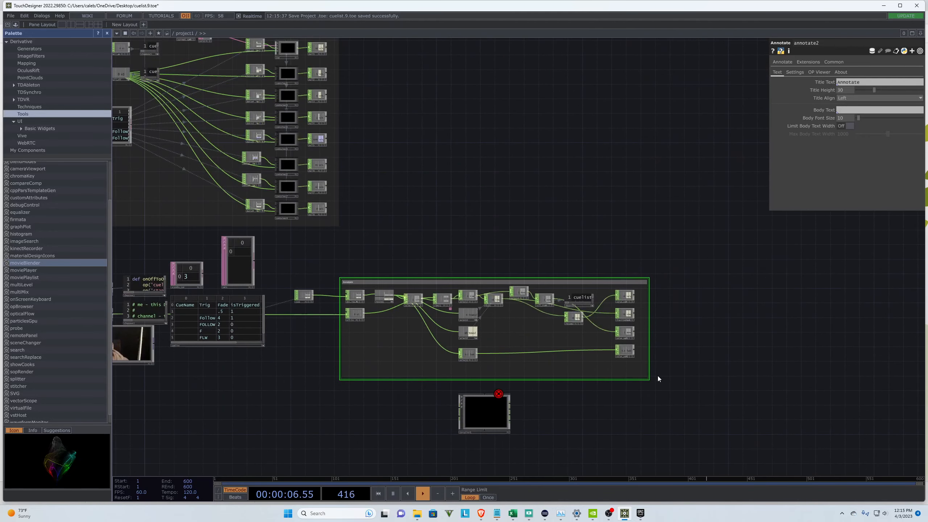
# Step: Delete the original annotated cue network from project1 and move container1 next to the cue1 operator
pyautogui.moveTo(658, 376)
pyautogui.mouseDown()
pyautogui.moveTo(339, 277)
pyautogui.moveTo(340, 257)
pyautogui.mouseUp()
pyautogui.press('Delete')
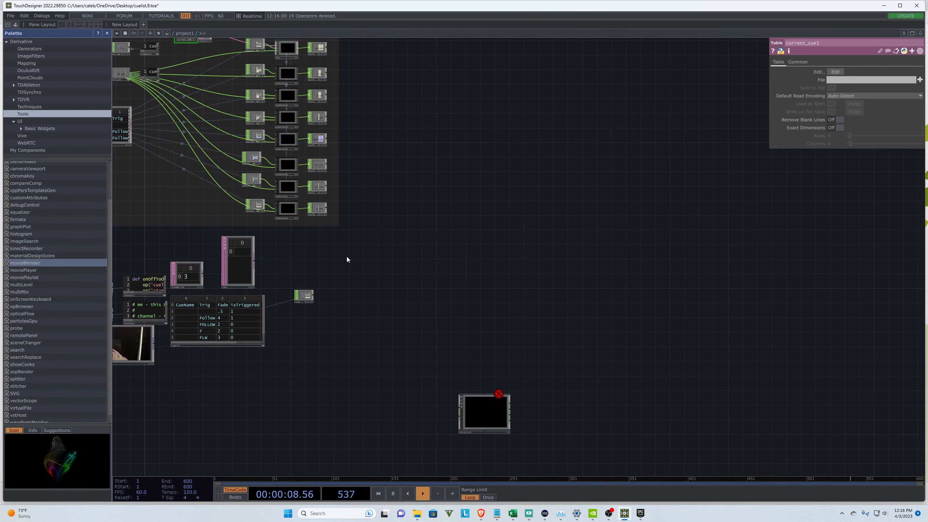
pyautogui.moveTo(467, 410); pyautogui.dragTo(339, 302)
pyautogui.scroll(6, 276, 315)
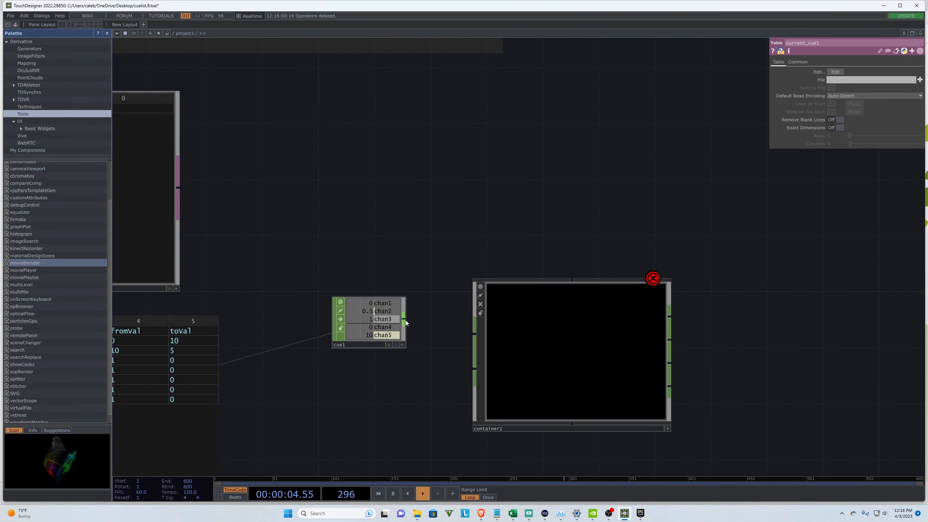
# Step: Wire cue1 into container1's first input and the channel node beside the Off button into its second input
pyautogui.moveTo(404, 320)
pyautogui.mouseDown()
pyautogui.moveTo(473, 334)
pyautogui.moveTo(493, 358)
pyautogui.moveTo(404, 319)
pyautogui.mouseUp()
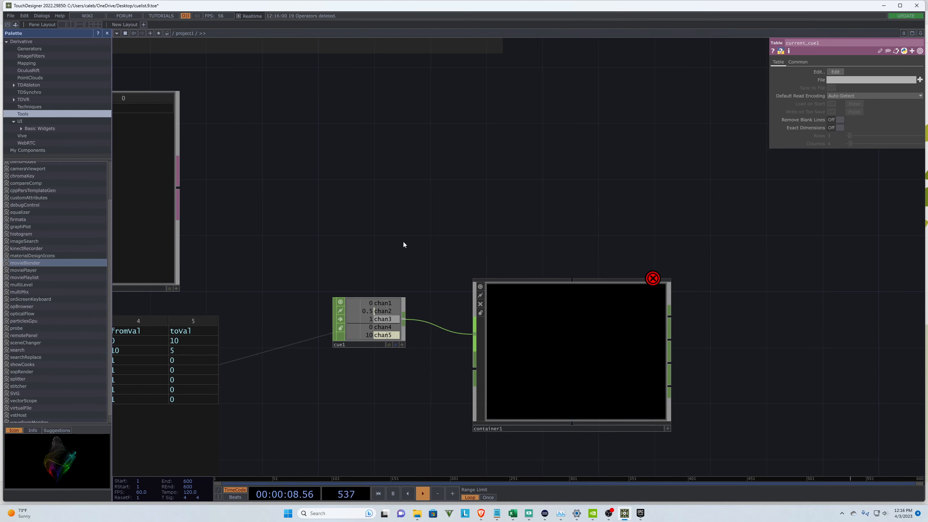
pyautogui.scroll(-3, 698, 241)
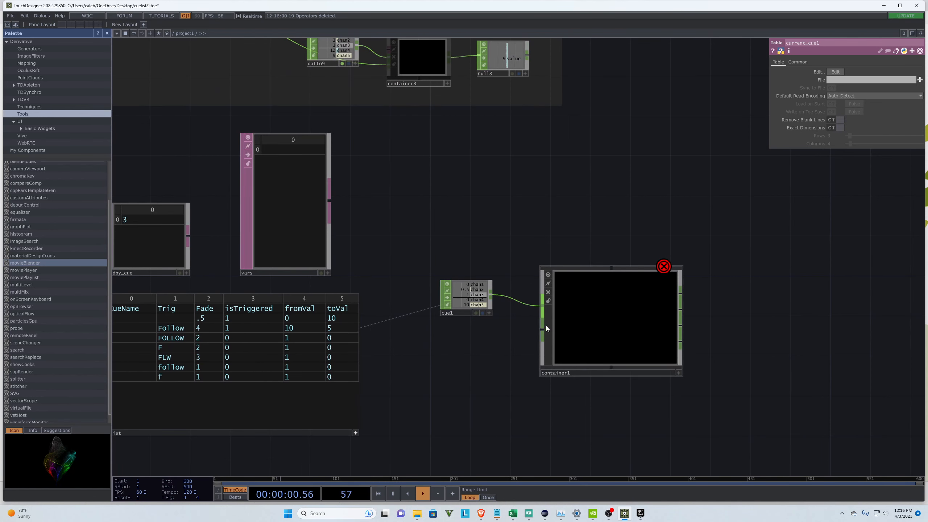
pyautogui.scroll(-5, 851, 260)
pyautogui.scroll(2, 873, 311)
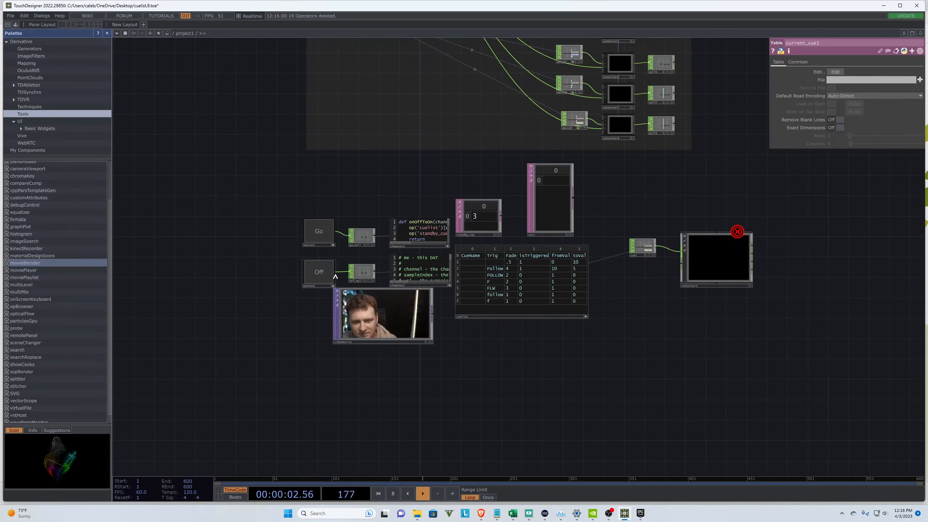
pyautogui.moveTo(334, 272); pyautogui.dragTo(680, 263)
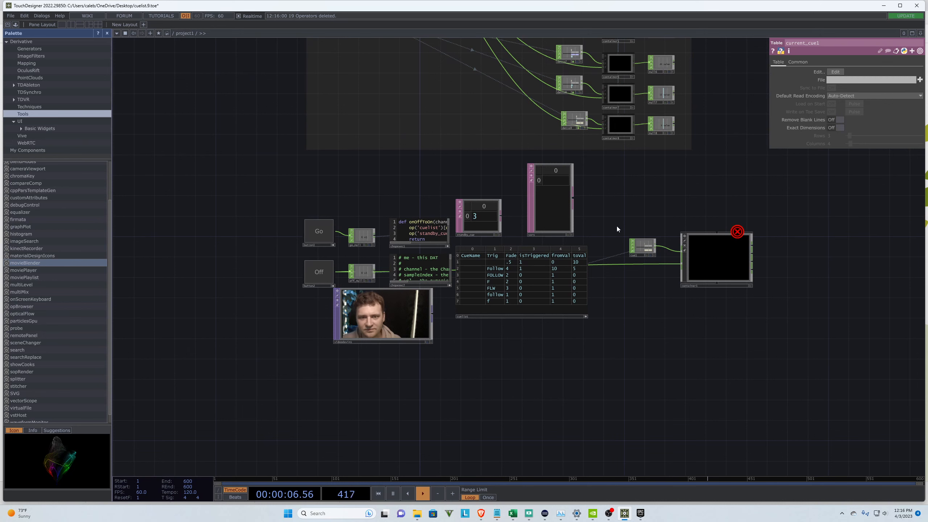
pyautogui.scroll(3, 746, 265)
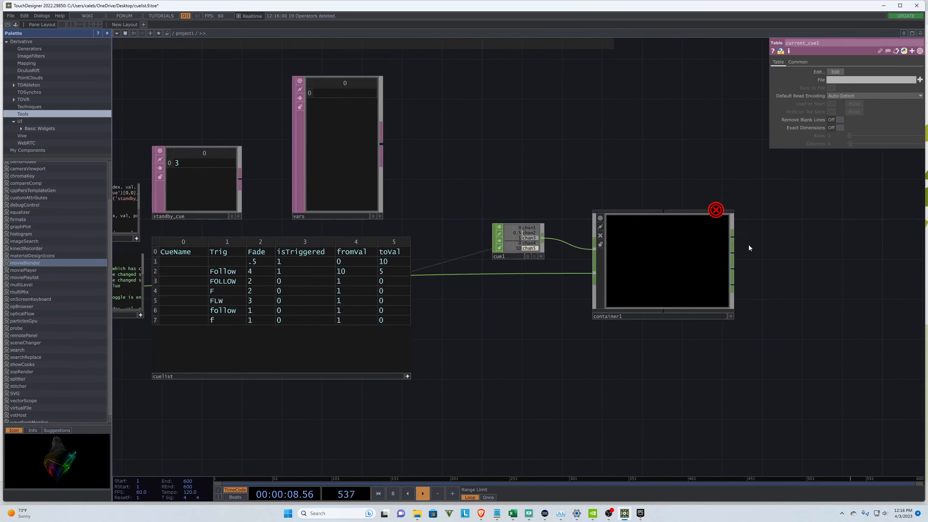
pyautogui.scroll(2, 723, 175)
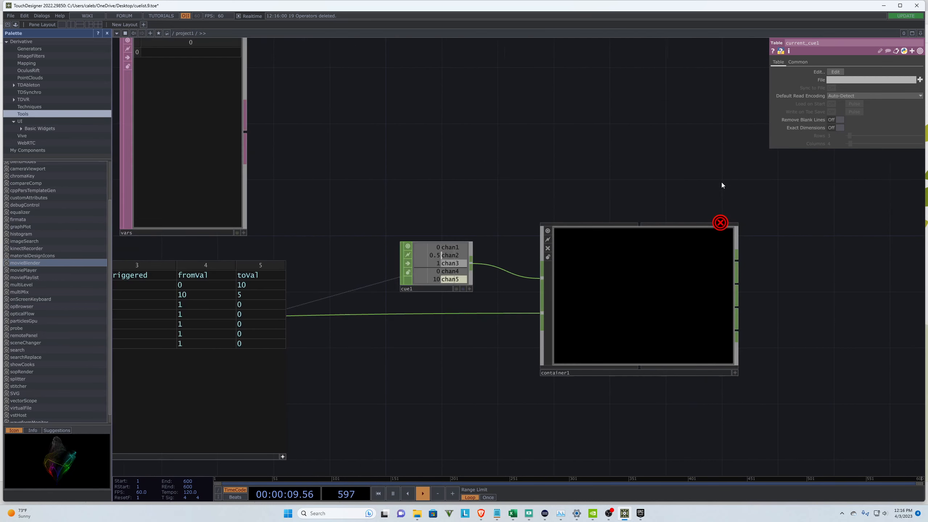
# Step: Examine the chopexec5 script inside container1, including its cuelist and standby_cue references, and return to the project1 level
pyautogui.click(646, 292)
pyautogui.scroll(3, 645, 298)
pyautogui.scroll(-2, 301, 278)
pyautogui.scroll(5, 421, 285)
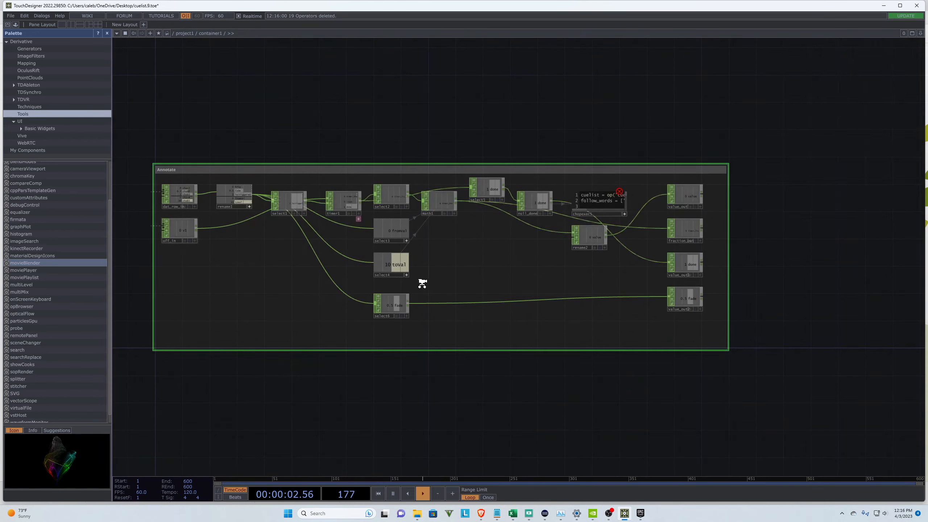
pyautogui.scroll(2, 475, 184)
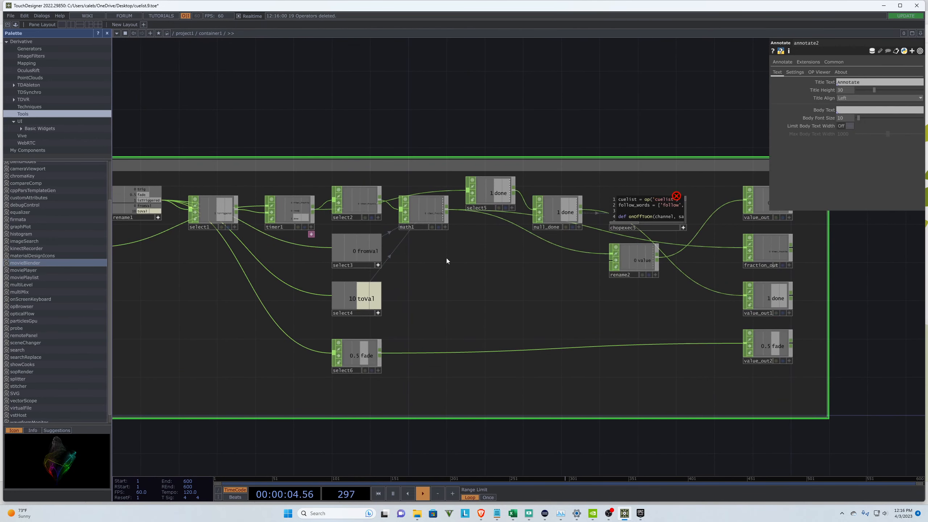
pyautogui.scroll(7, 682, 191)
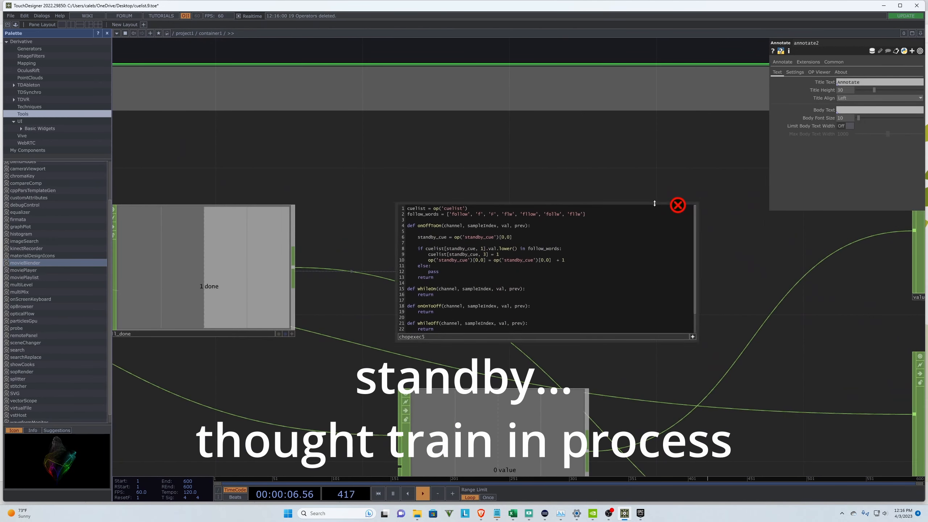
pyautogui.middleClick(677, 207)
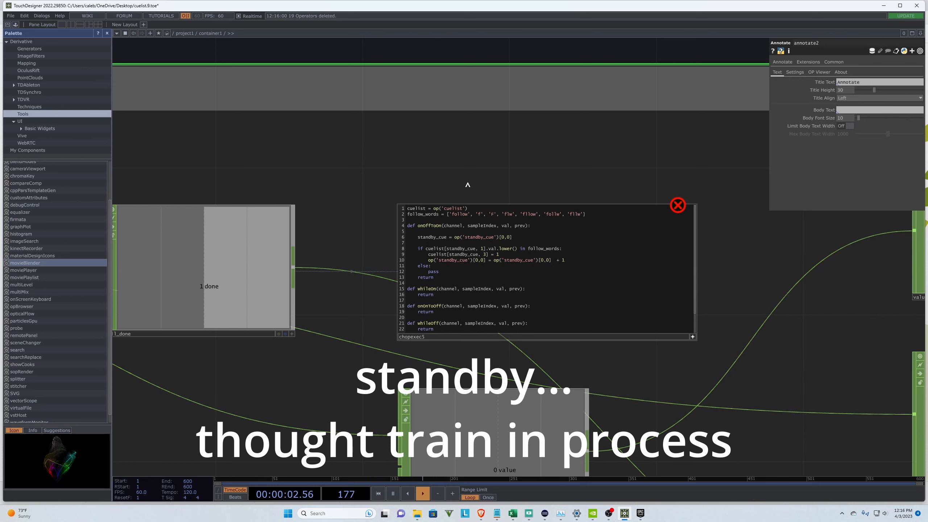
pyautogui.click(231, 35)
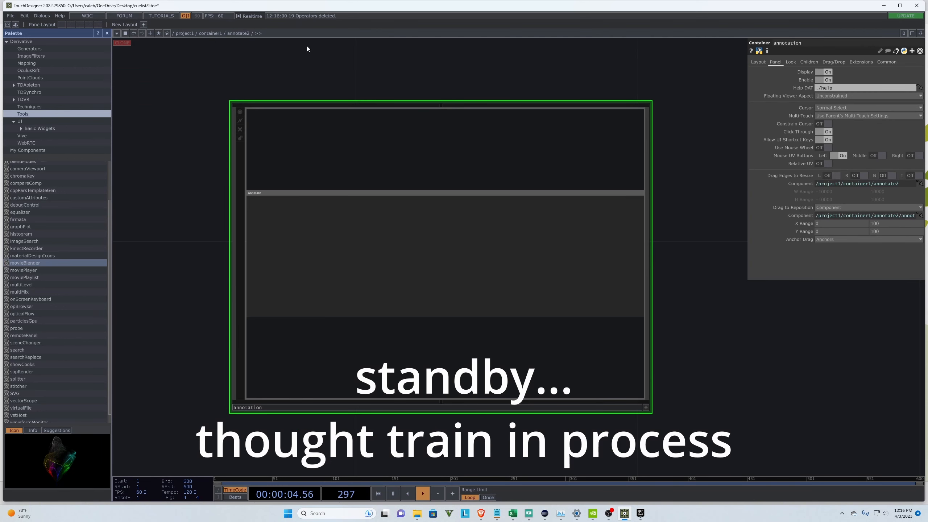
pyautogui.click(212, 33)
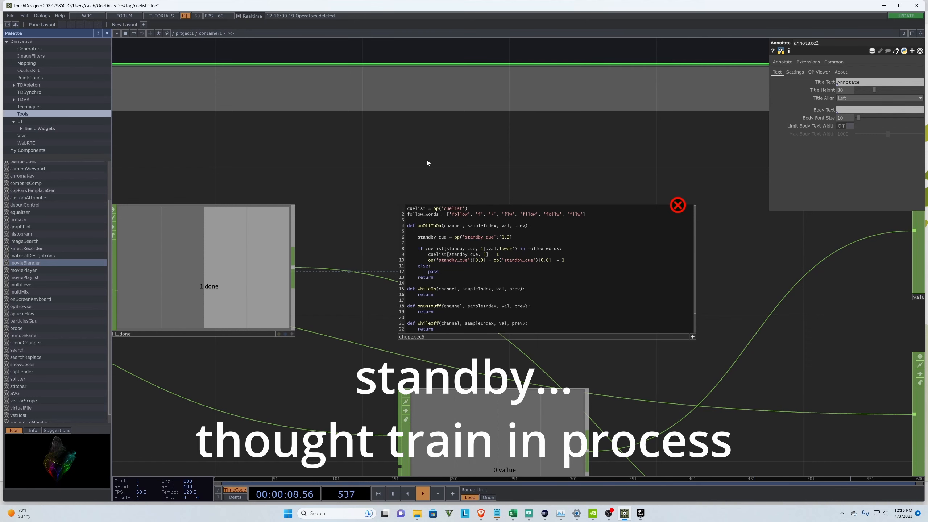
pyautogui.scroll(-2, 505, 187)
pyautogui.scroll(-5, 505, 187)
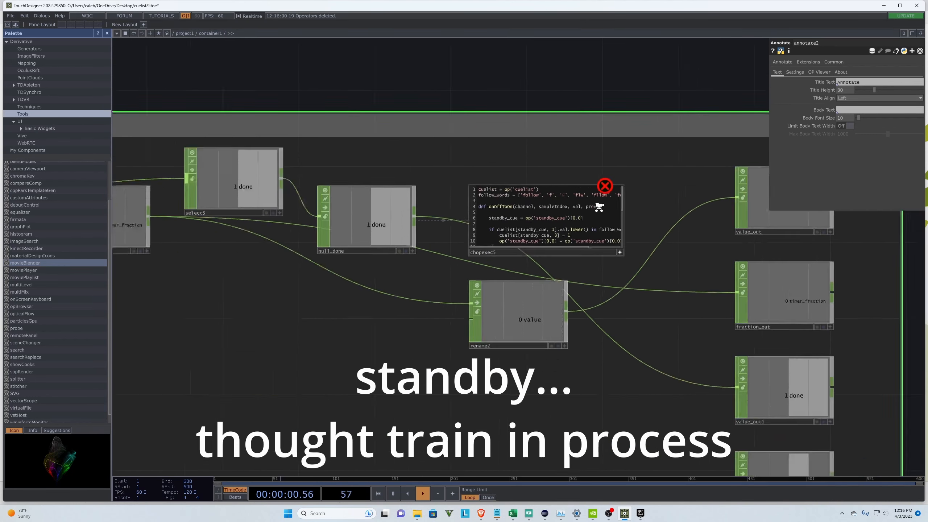
pyautogui.scroll(-5, 603, 213)
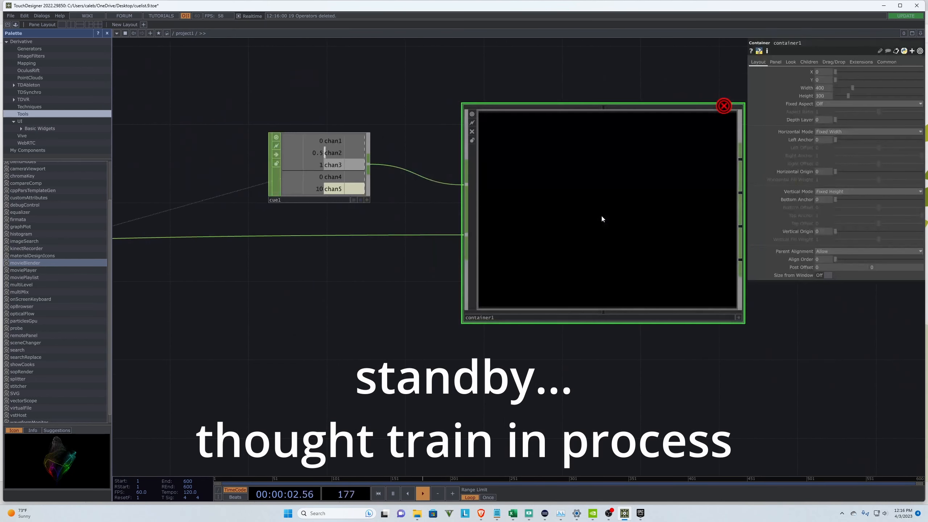
# Step: Inspect the standby_cue and cuelist tables in project1 to check the operator names the script refers to
pyautogui.scroll(3, 468, 193)
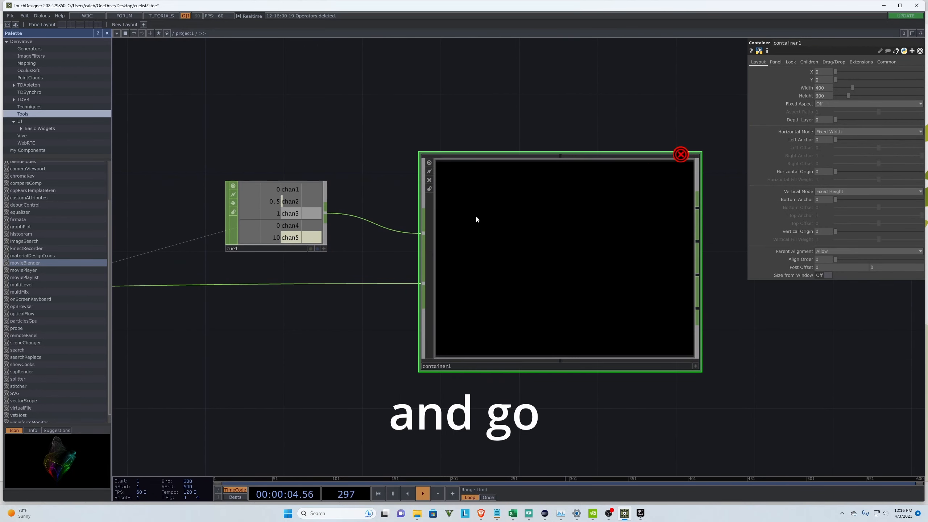
pyautogui.scroll(-8, 541, 212)
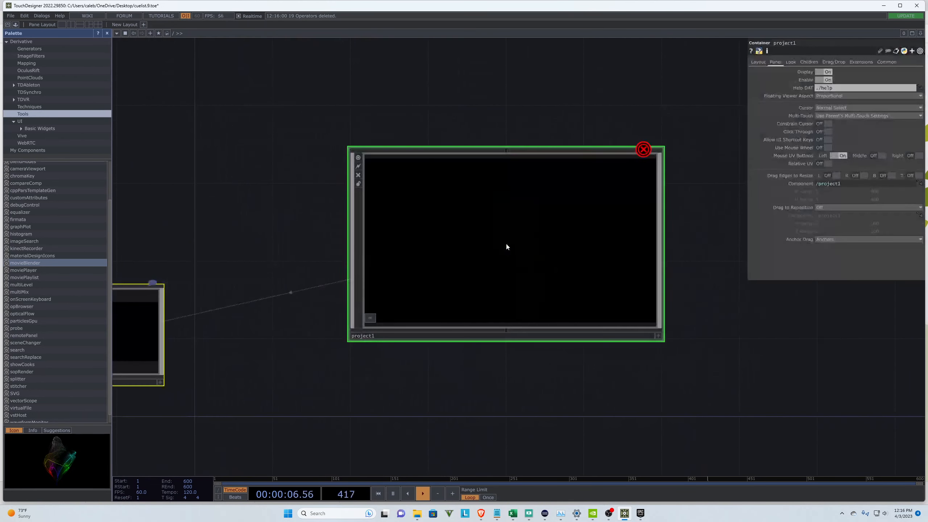
pyautogui.scroll(-2, 587, 245)
pyautogui.scroll(4, 568, 244)
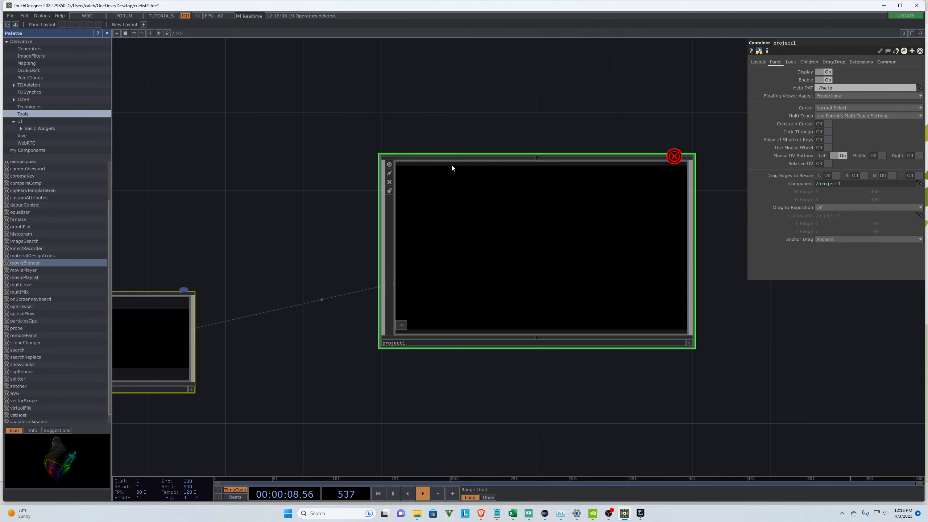
pyautogui.scroll(4, 506, 285)
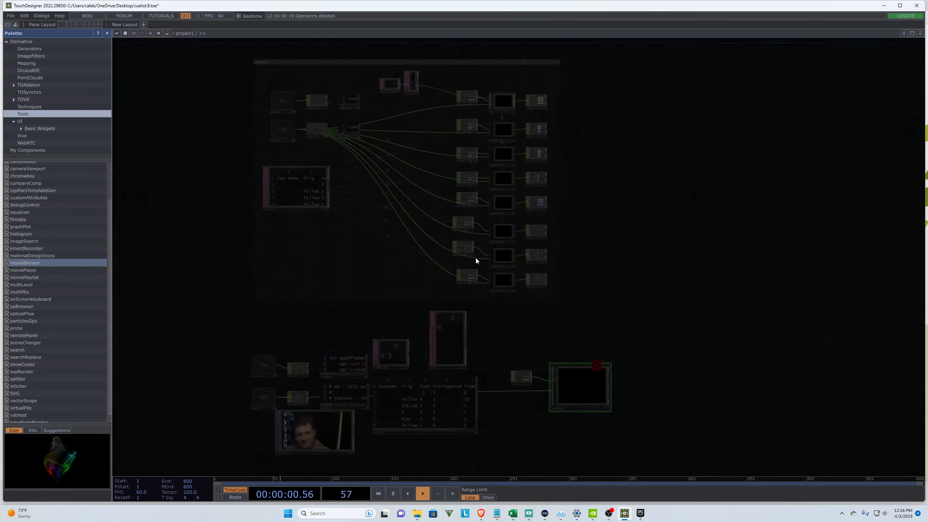
pyautogui.scroll(-3, 351, 213)
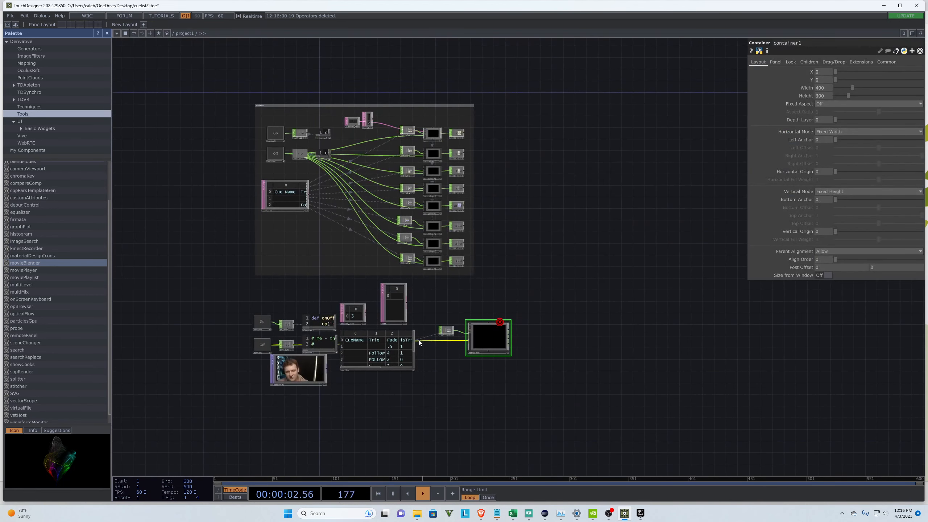
pyautogui.scroll(5, 351, 320)
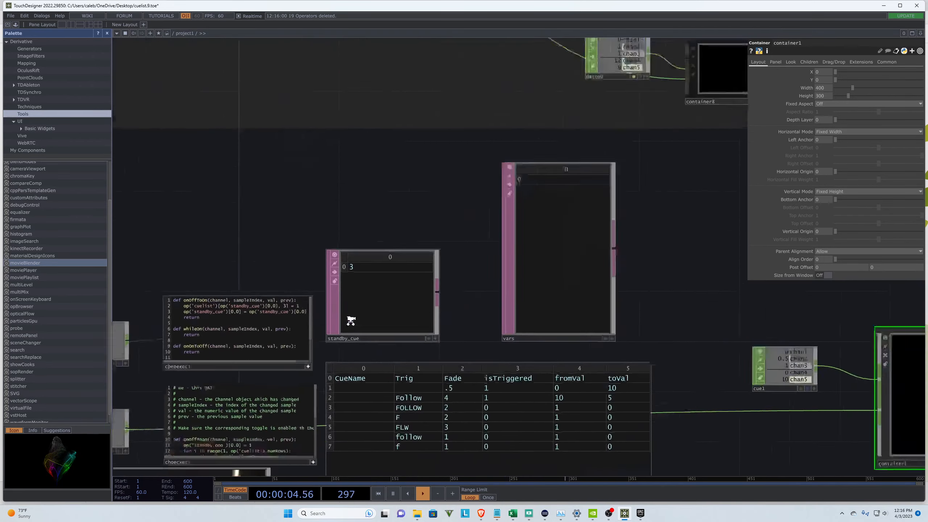
pyautogui.click(357, 292)
pyautogui.scroll(-1, 207, 243)
pyautogui.scroll(-2, 208, 243)
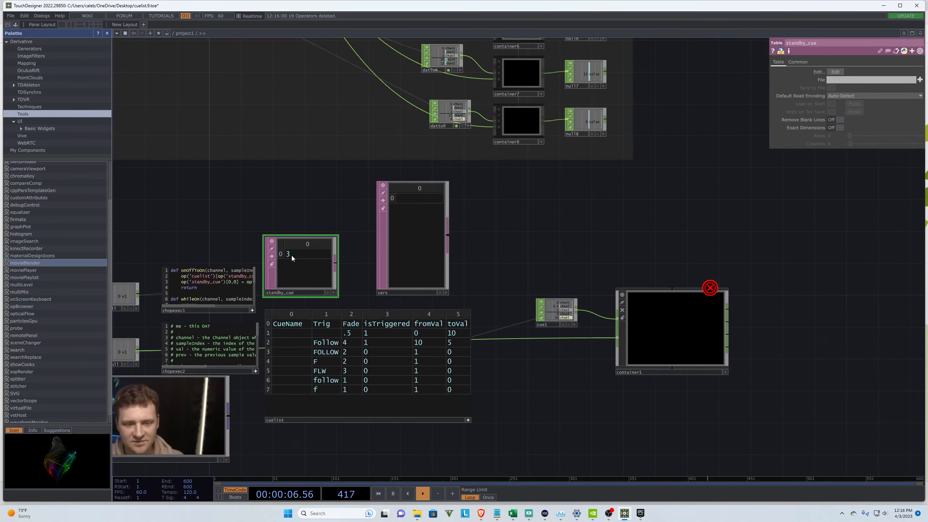
pyautogui.click(469, 419)
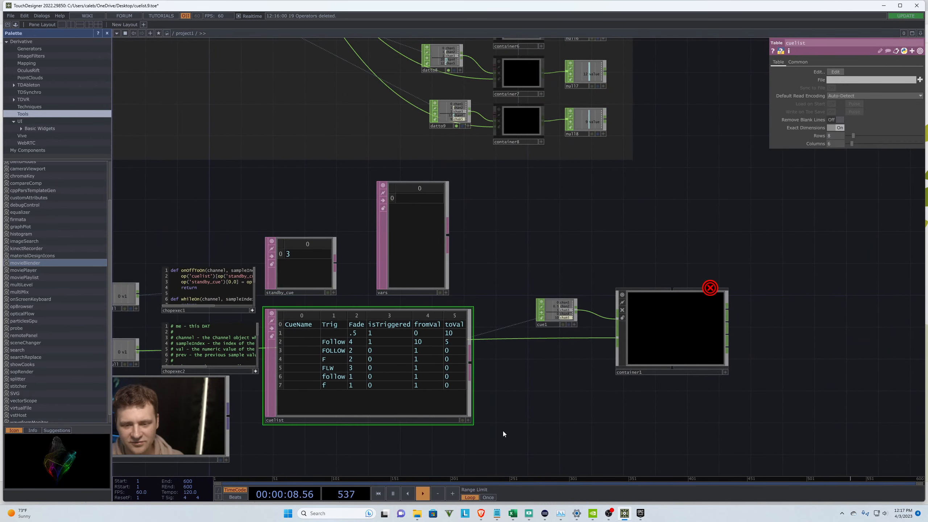
# Step: In container1's chopexec5 script, change the cuelist reference on line 1 to op('/project1/cuelist')
pyautogui.doubleClick(691, 323)
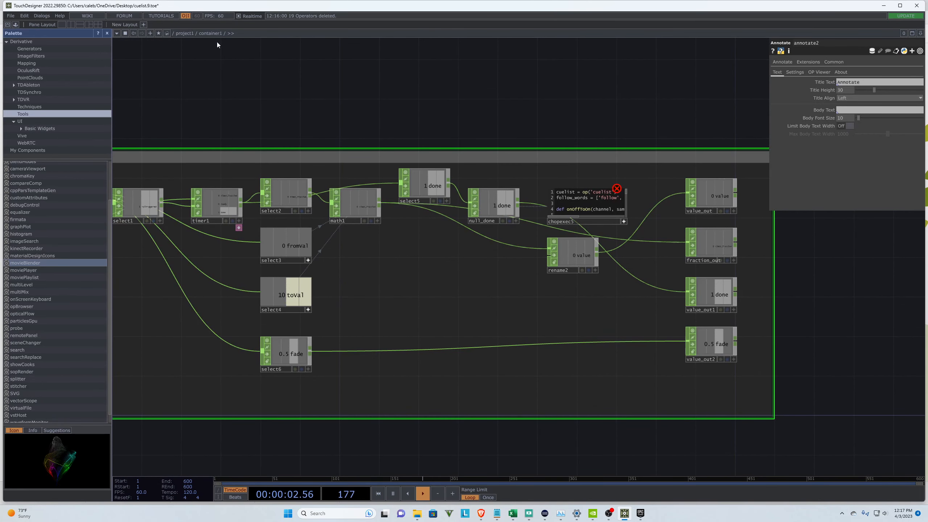
pyautogui.scroll(5, 621, 179)
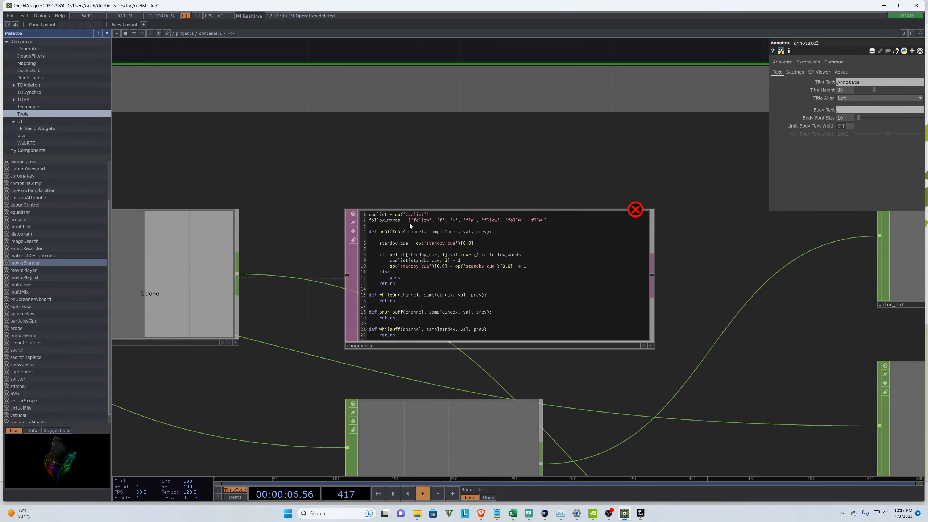
pyautogui.click(405, 214)
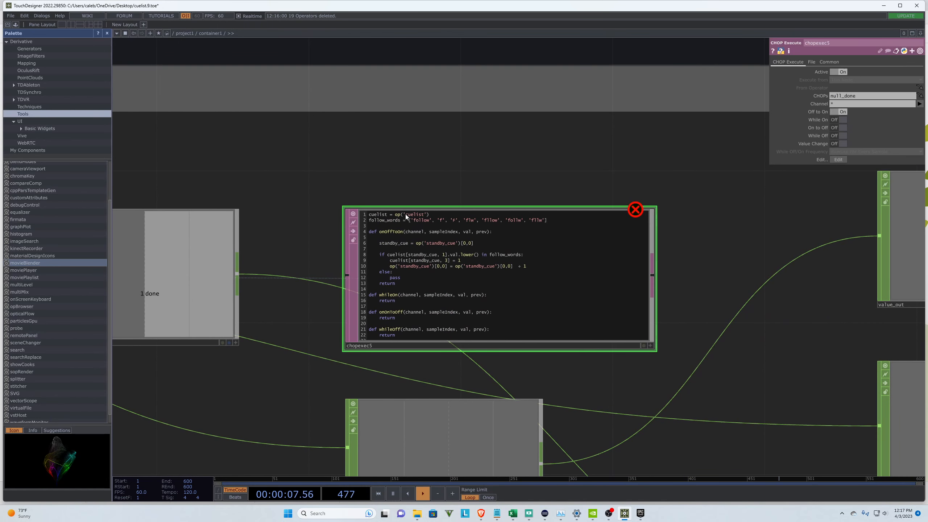
pyautogui.click(651, 346)
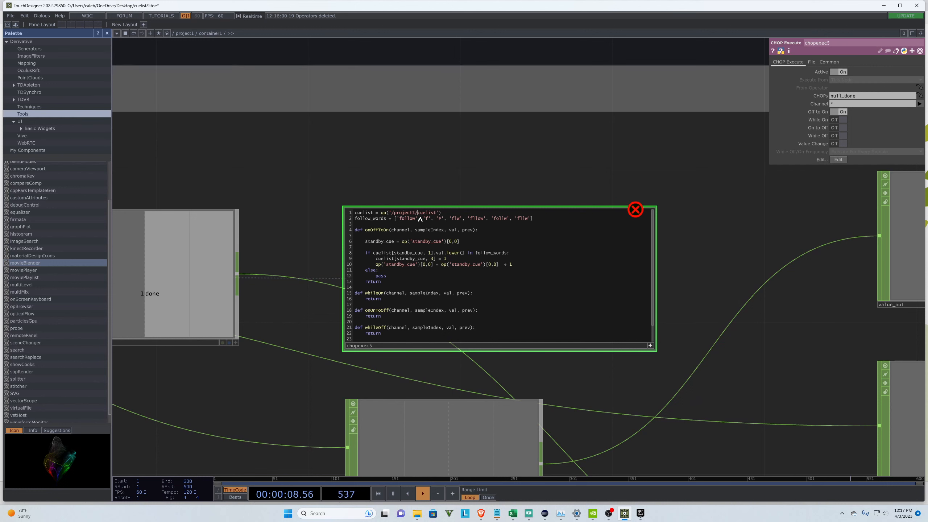
pyautogui.scroll(-5, 486, 198)
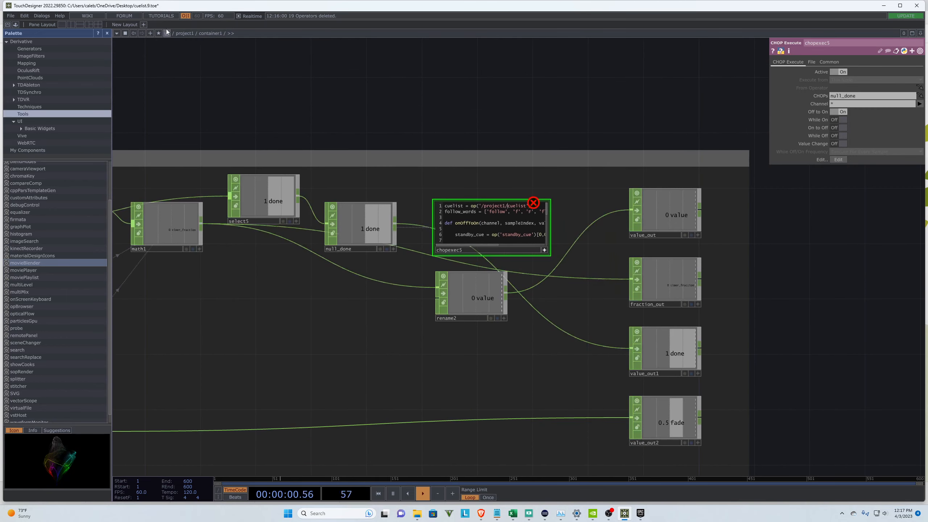
pyautogui.scroll(5, 509, 203)
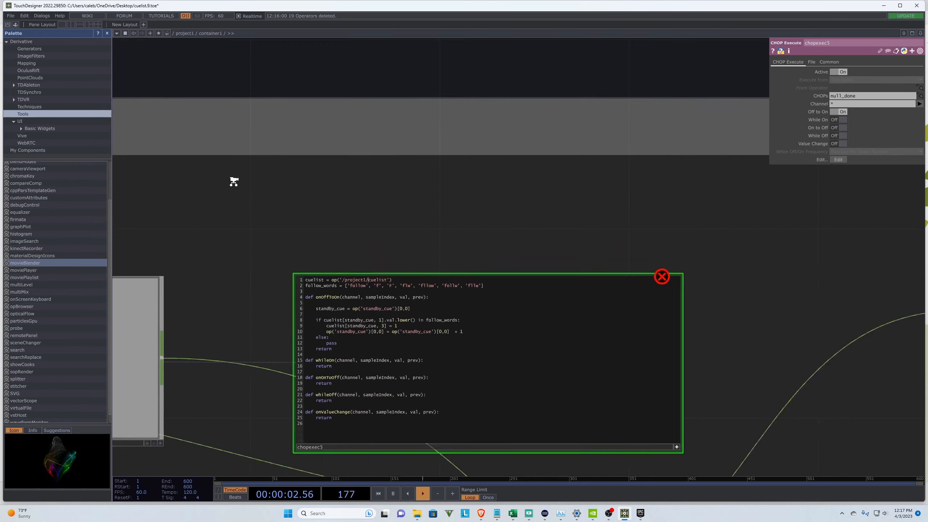
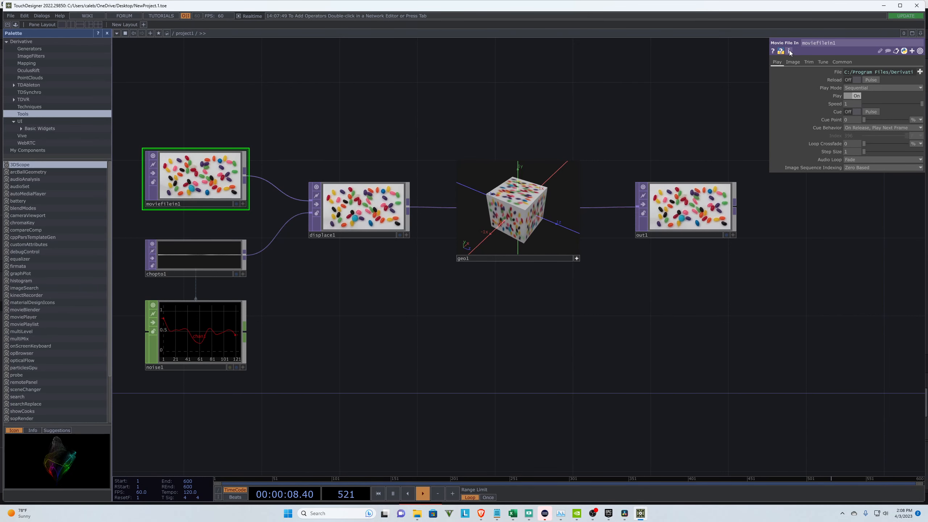
# Step: In the NewProject.1.toe project, add a Container COMP below the default network
pyautogui.moveTo(789, 51)
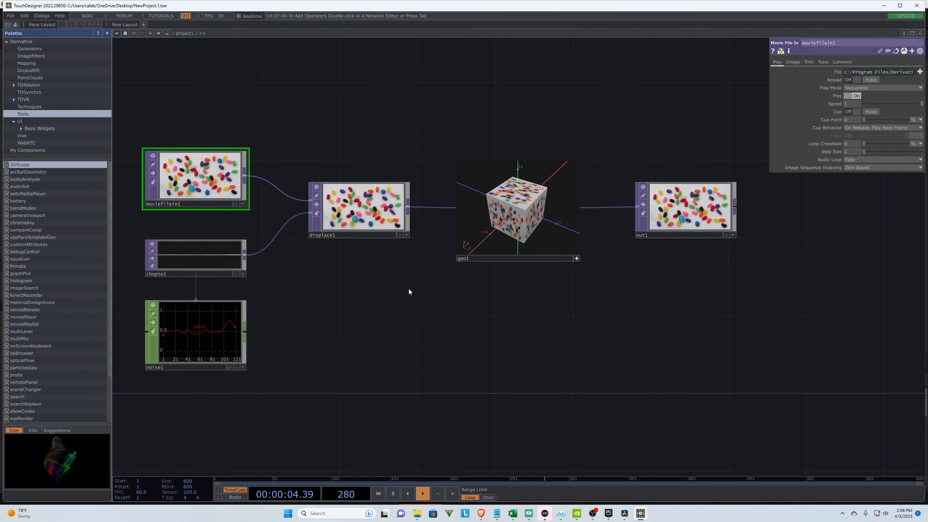
pyautogui.press('Tab')
pyautogui.write('cont')
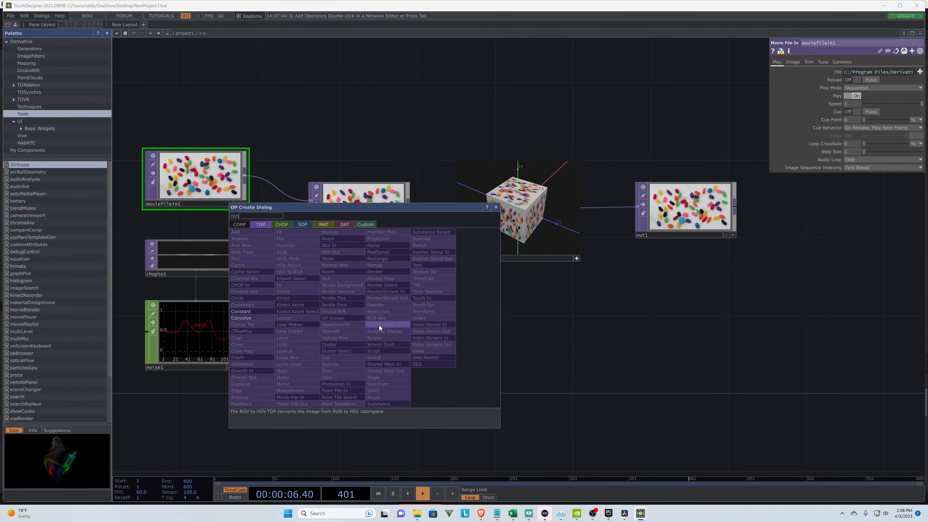
pyautogui.click(240, 226)
pyautogui.click(286, 245)
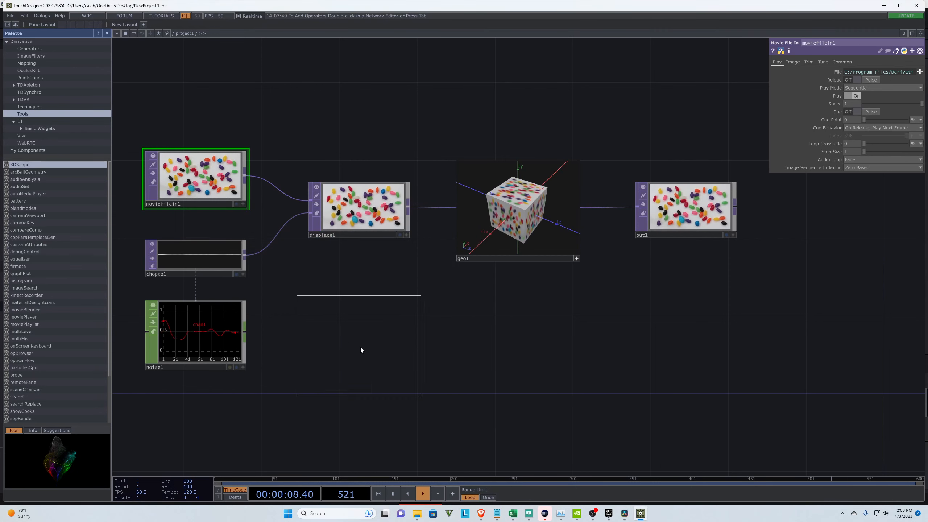
pyautogui.click(363, 343)
# Step: Copy the whole default network, from moviefilein1 to out1, into container1 and enter the container
pyautogui.moveTo(659, 373); pyautogui.dragTo(357, 258)
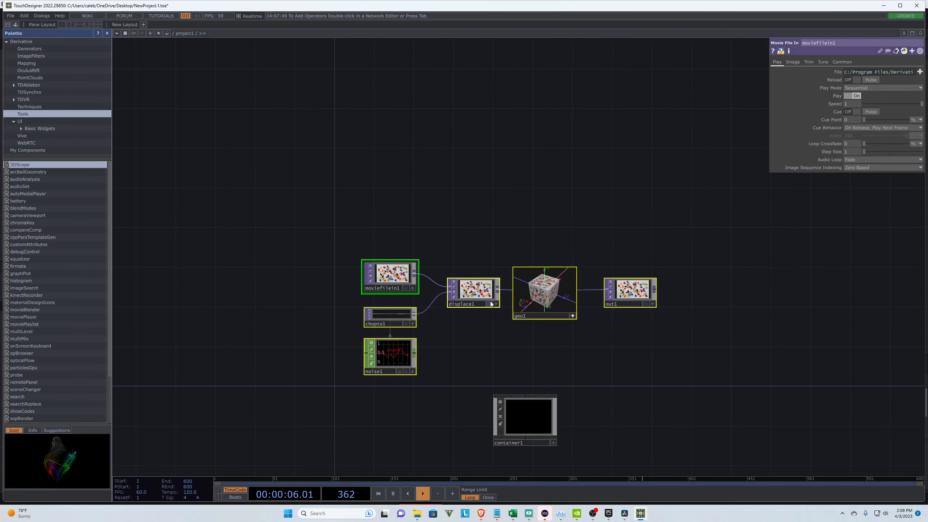
pyautogui.hotkey('ctrl', 'c')
pyautogui.hotkey('ctrl', 'v')
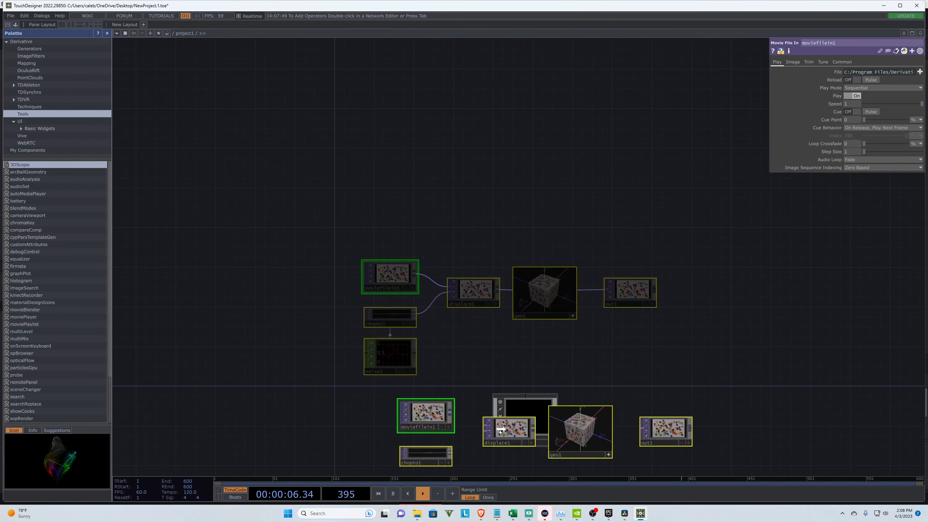
pyautogui.click(512, 419)
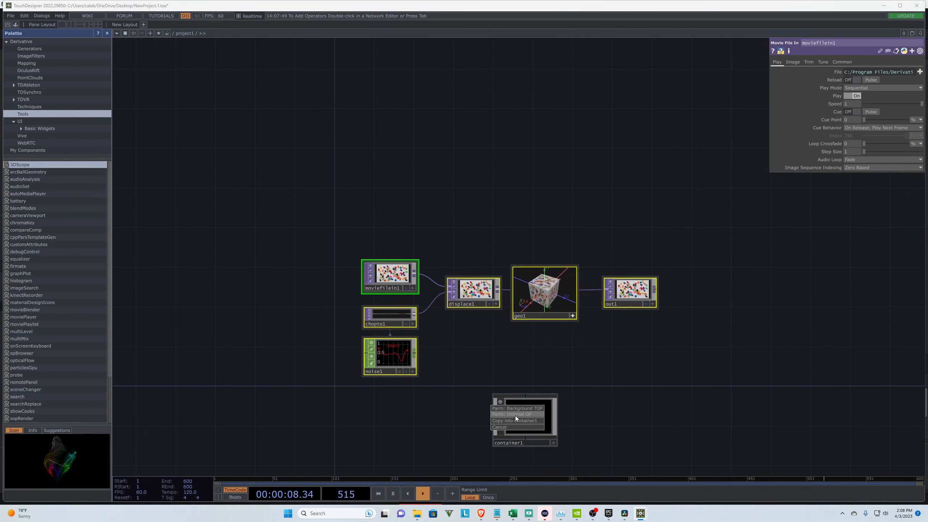
pyautogui.click(516, 422)
pyautogui.moveTo(690, 380); pyautogui.dragTo(462, 374, button='right')
pyautogui.press('i')
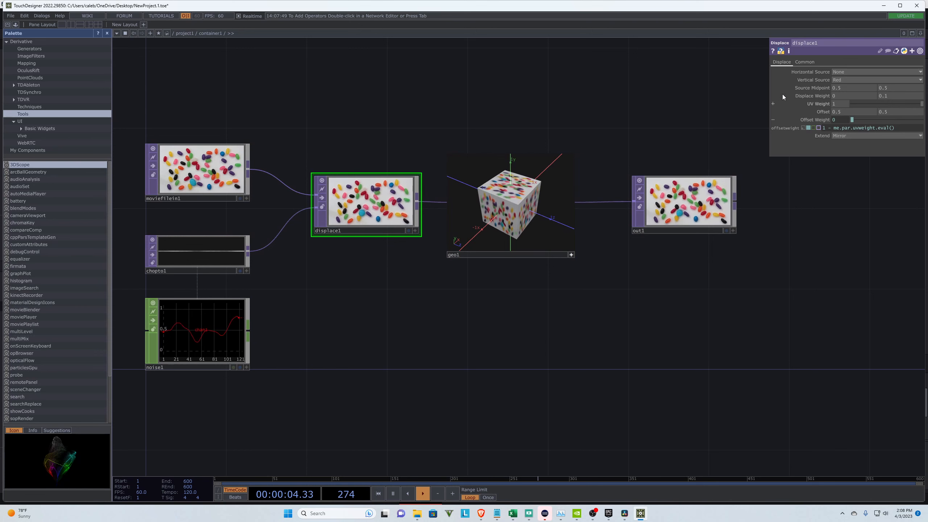
# Step: Inspect the operator information and parameters of displace1 inside the copied network
pyautogui.click(789, 52)
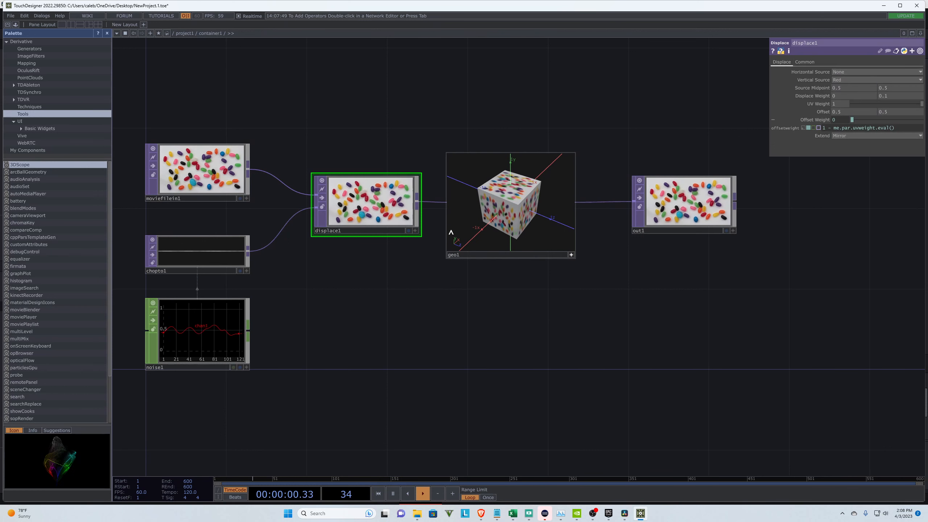
pyautogui.scroll(-1, 420, 236)
pyautogui.scroll(-5, 373, 272)
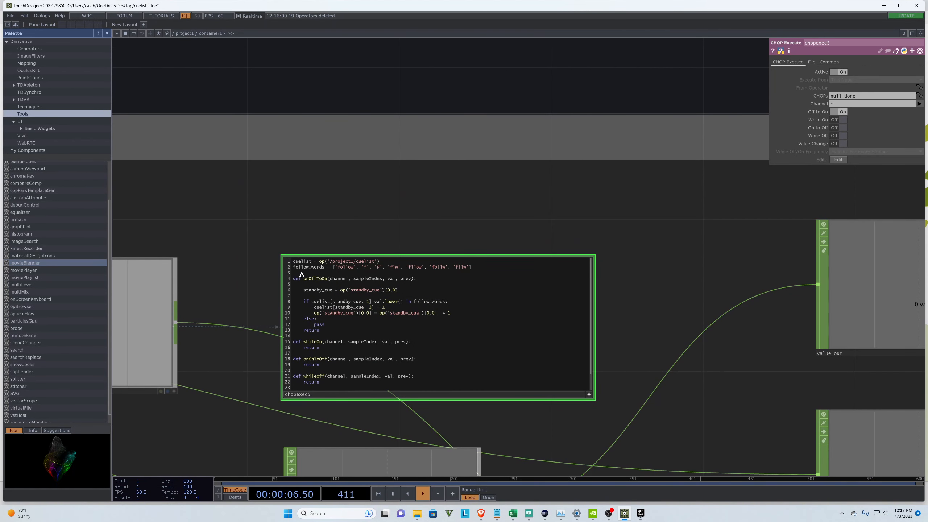
# Step: In container1's chopexec5 script, define standby_cue = op('standby_cue') on line 2 and use standby_cue instead of op('standby_cue') on lines 7 and 11
pyautogui.press('Return')
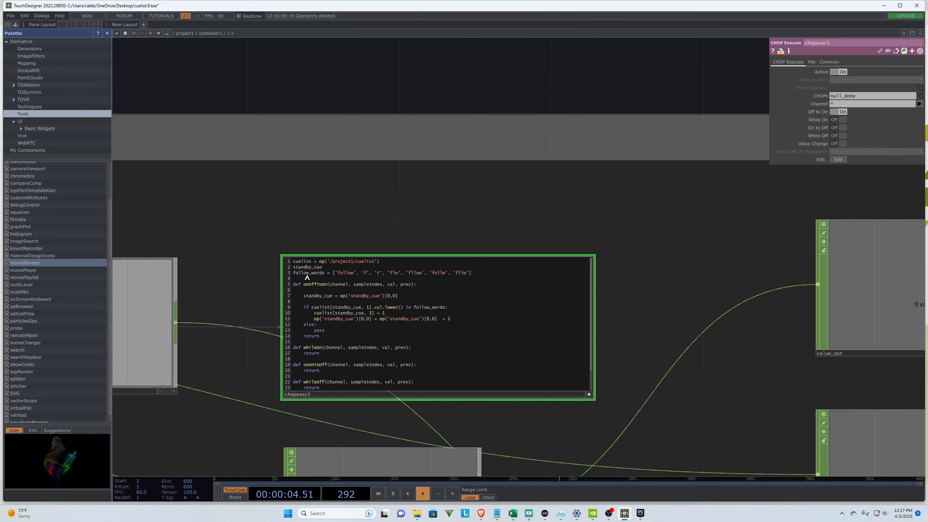
pyautogui.write("('standby_cue")
pyautogui.moveTo(323, 267); pyautogui.dragTo(293, 268)
pyautogui.moveTo(372, 319); pyautogui.dragTo(314, 320)
pyautogui.click(359, 325)
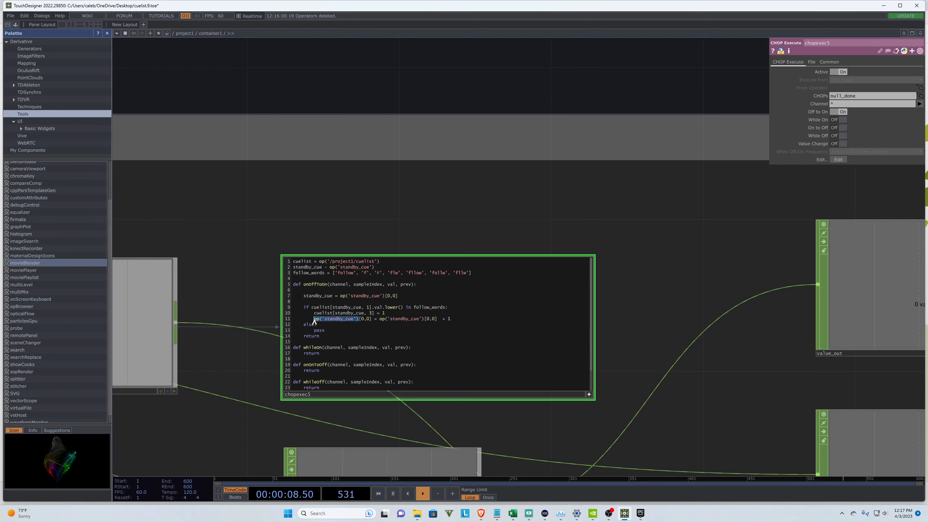
pyautogui.hotkey('ctrl', 'v')
pyautogui.moveTo(408, 319); pyautogui.dragTo(362, 320)
pyautogui.hotkey('ctrl', 'v')
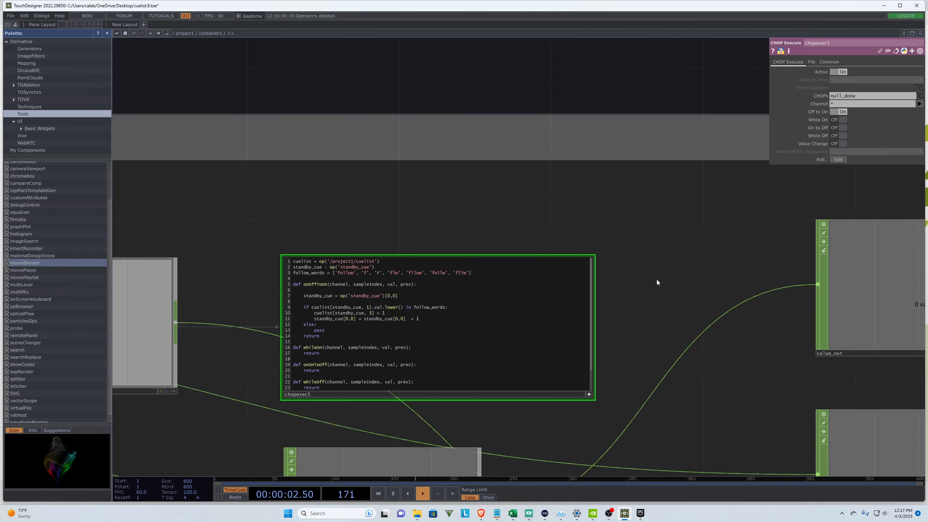
pyautogui.moveTo(386, 296); pyautogui.dragTo(340, 296)
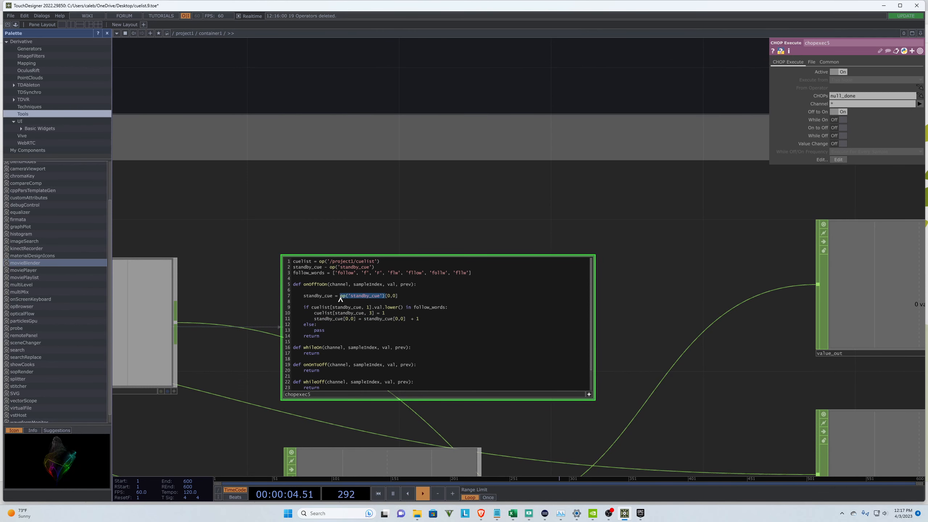
pyautogui.hotkey('ctrl', 'v')
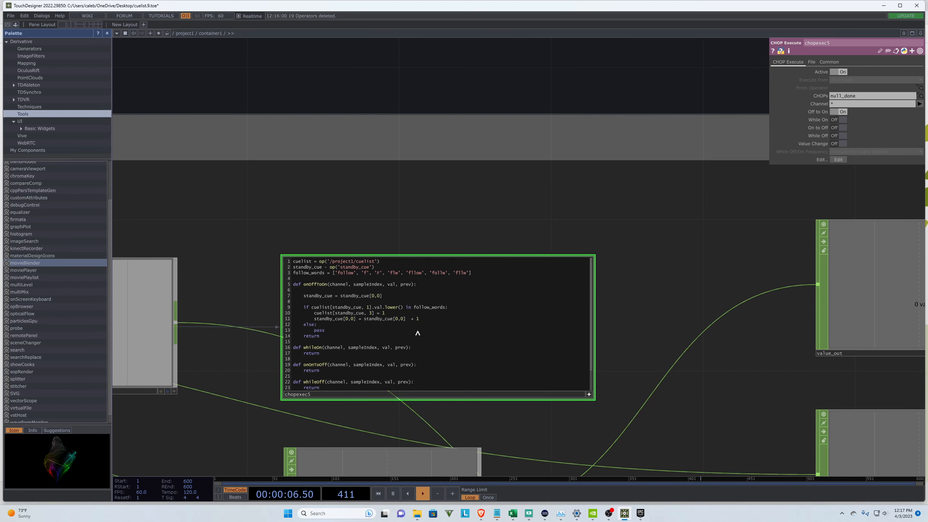
# Step: Change the line 2 reference in chopexec5 to the absolute path op('/project1/standby_cue')
pyautogui.scroll(-10, 605, 269)
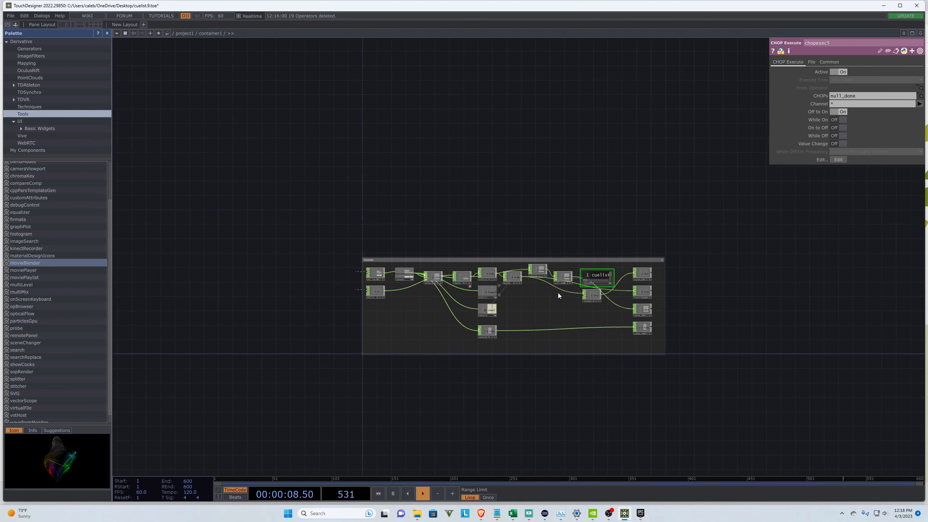
pyautogui.scroll(10, 607, 274)
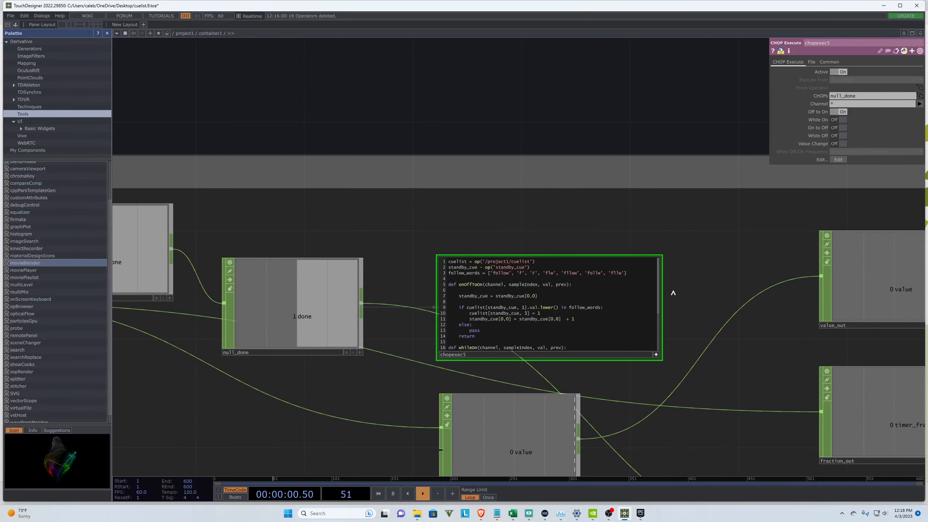
pyautogui.scroll(3, 621, 287)
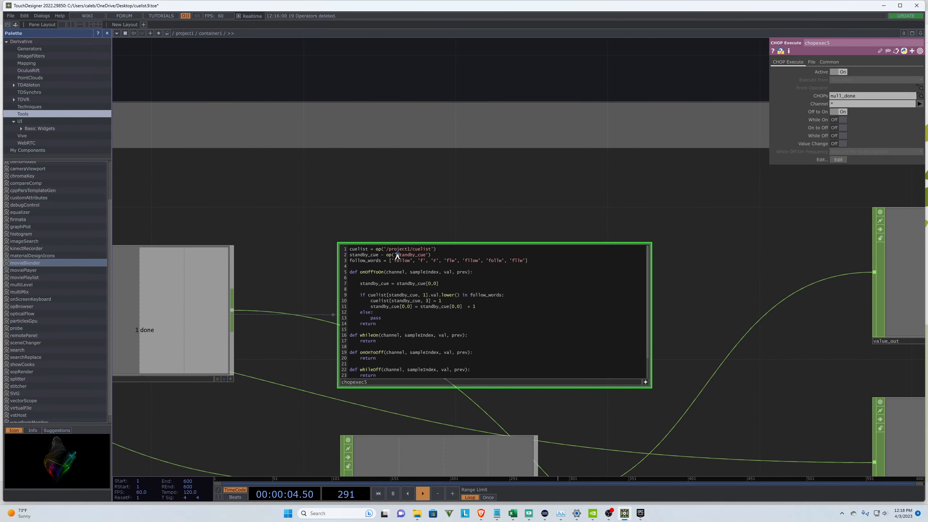
pyautogui.write('/project1/')
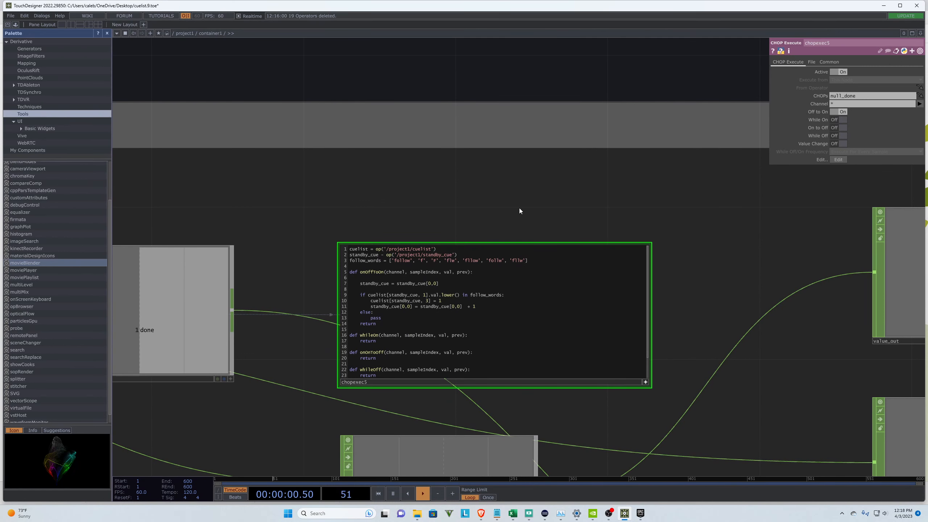
# Step: Return to project1 and test the cue system by triggering Off followed by Go
pyautogui.scroll(-10, 603, 226)
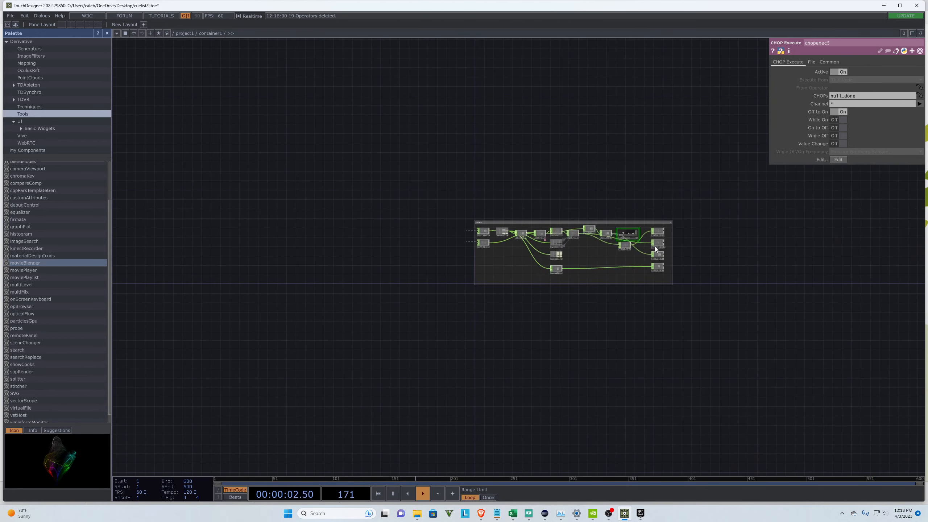
pyautogui.scroll(-3, 655, 247)
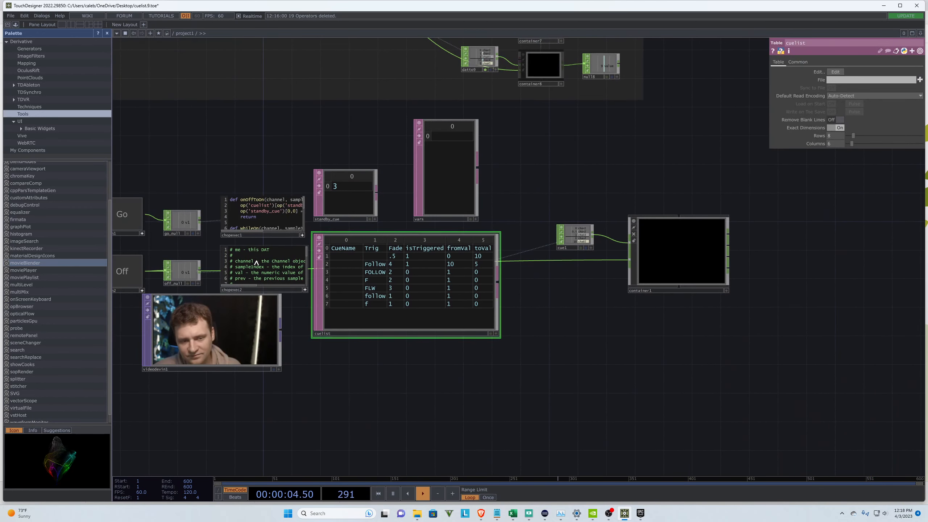
pyautogui.click(135, 268)
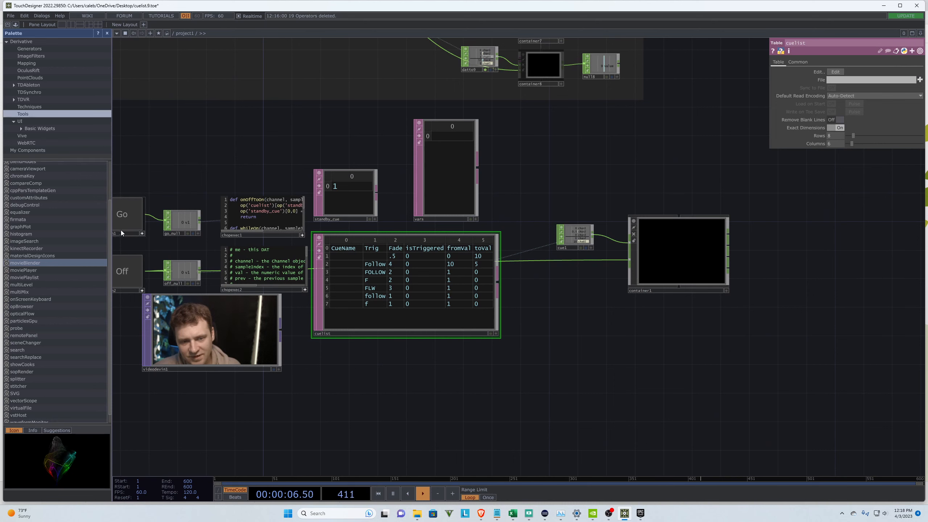
pyautogui.click(123, 218)
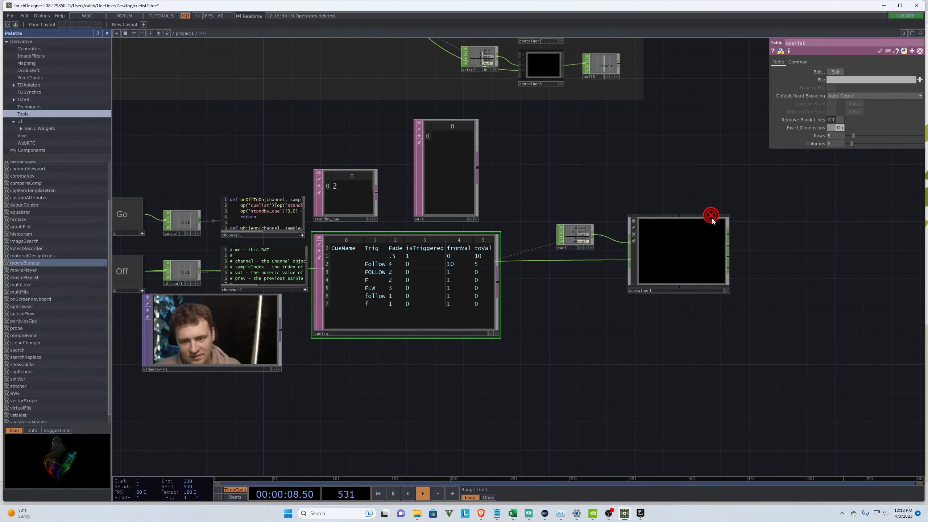
# Step: Enter container1 and examine the error information and script of chopexec5
pyautogui.scroll(3, 712, 221)
pyautogui.scroll(3, 637, 263)
pyautogui.scroll(5, 624, 192)
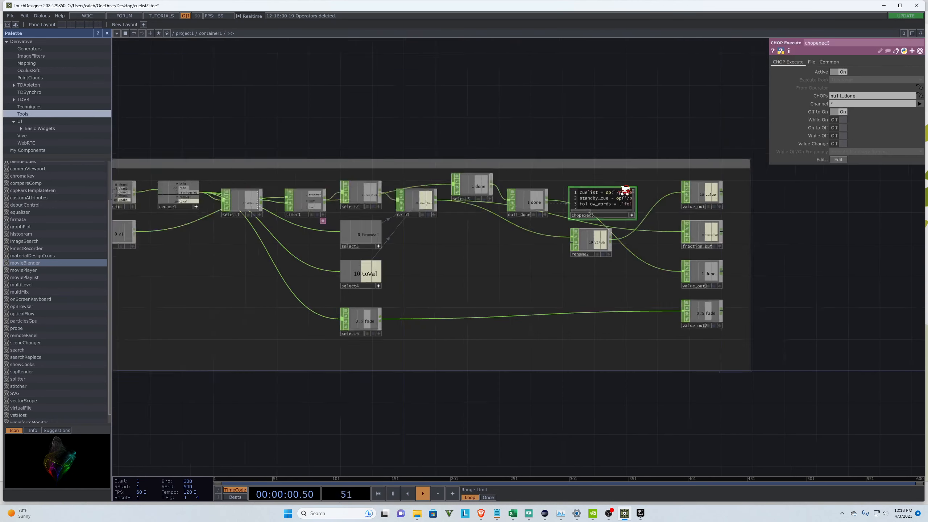
pyautogui.middleClick(654, 183)
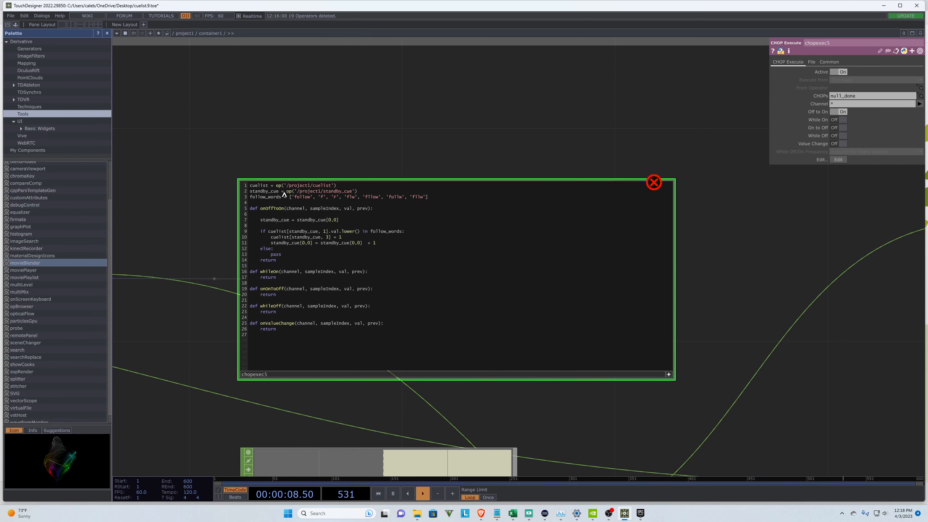
# Step: Trigger Go again in project1 and read the script error details of chopexec5 inside container1
pyautogui.scroll(-5, 734, 220)
pyautogui.scroll(-15, 679, 243)
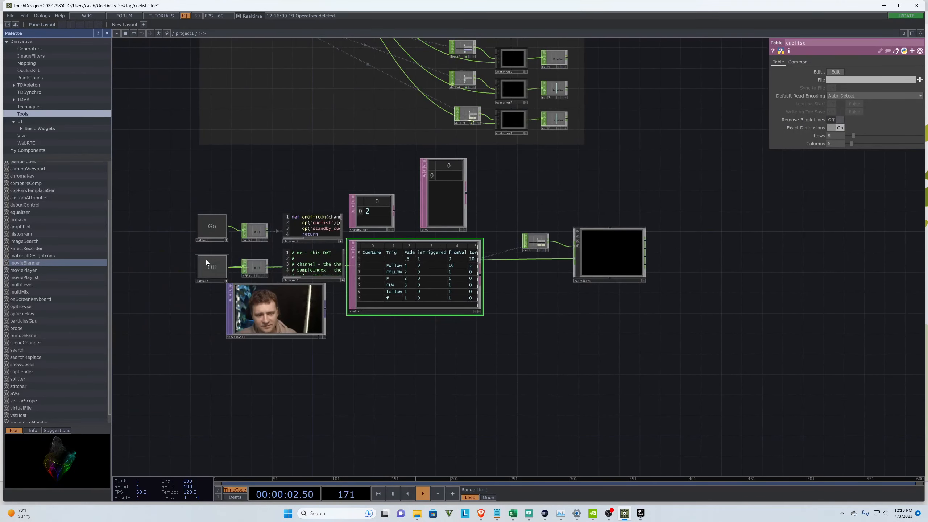
pyautogui.click(209, 233)
pyautogui.scroll(10, 619, 253)
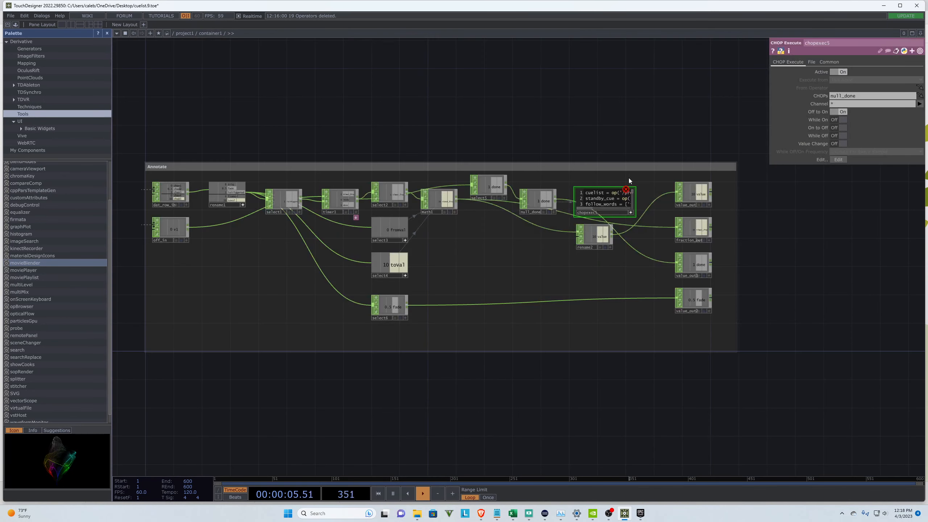
pyautogui.scroll(5, 628, 181)
pyautogui.middleClick(629, 213)
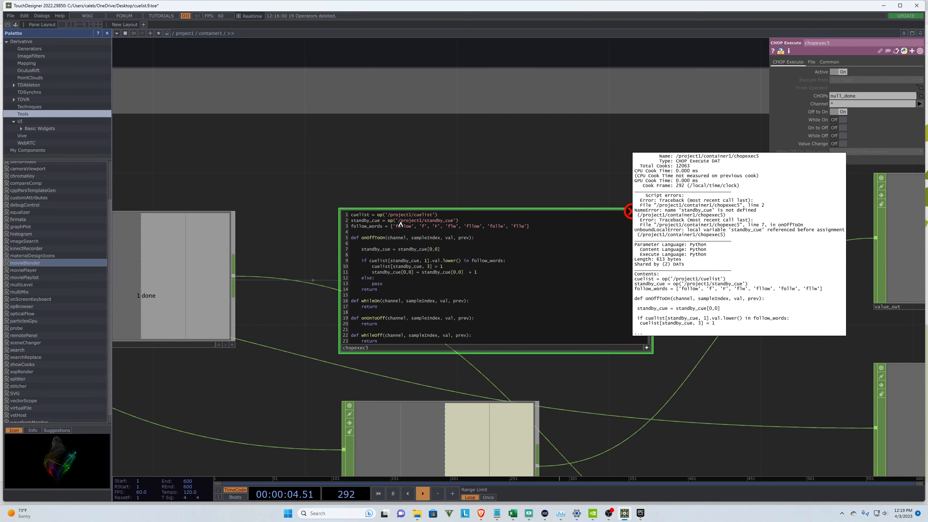
# Step: Examine how the chopexec5 script inside the older cue container references cuelist and current_cue, and return to project1
pyautogui.scroll(-10, 406, 220)
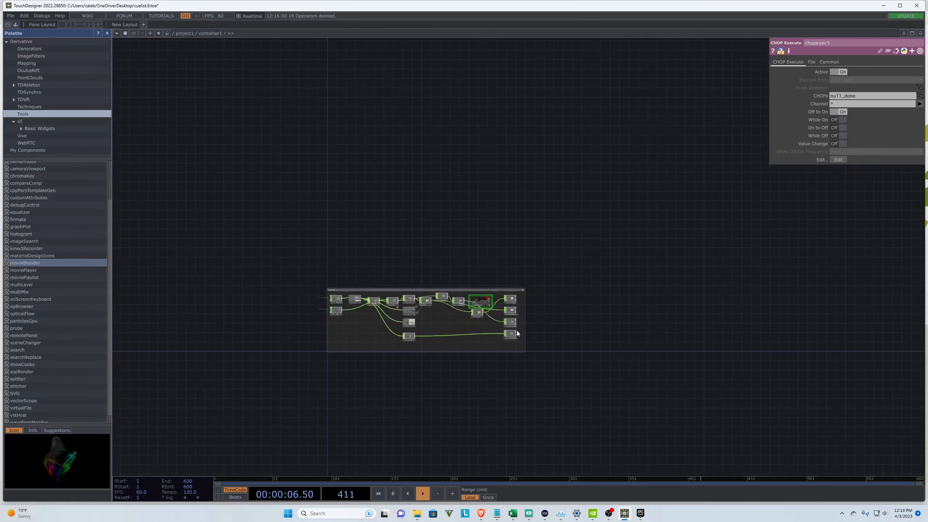
pyautogui.scroll(-12, 518, 332)
pyautogui.scroll(9, 482, 200)
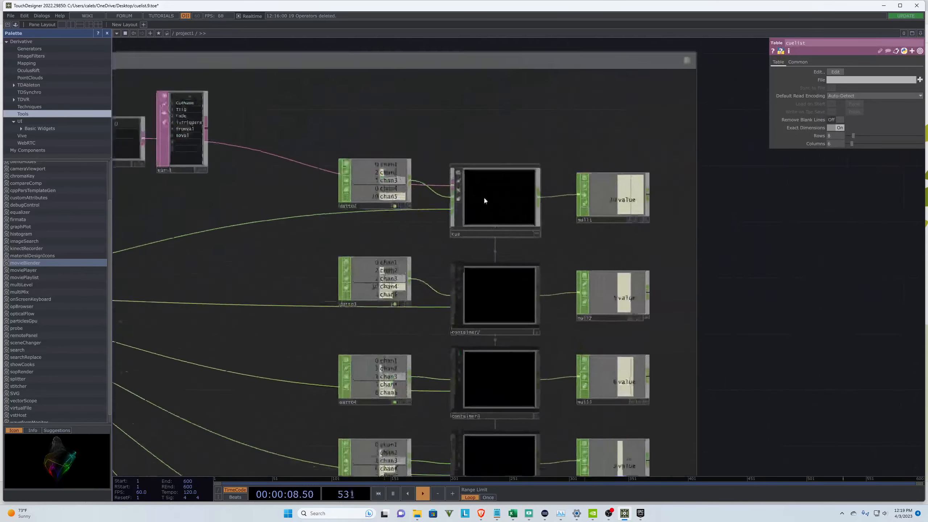
pyautogui.scroll(3, 482, 196)
pyautogui.scroll(3, 487, 278)
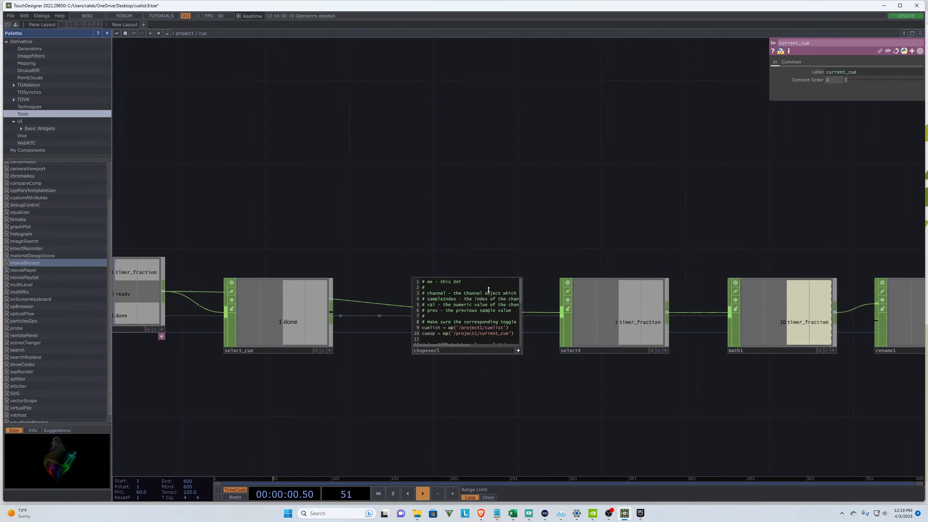
pyautogui.scroll(2, 482, 371)
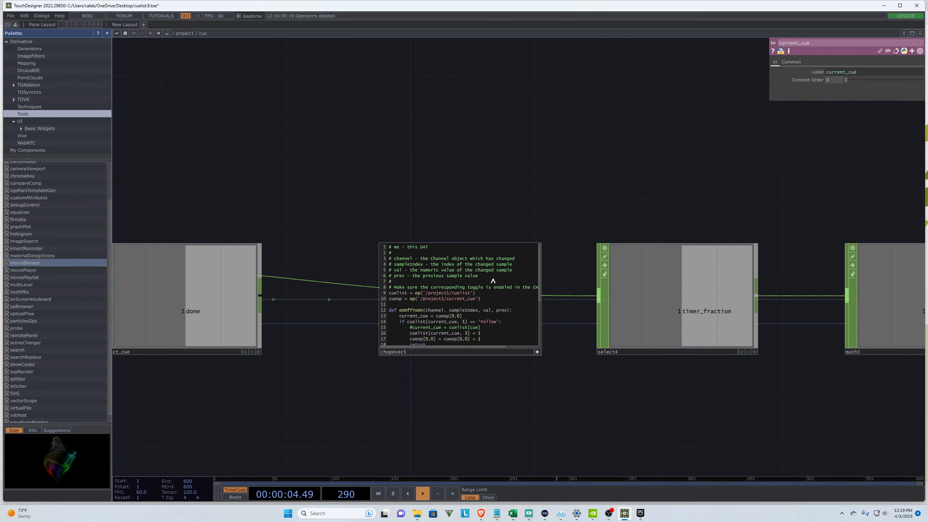
pyautogui.scroll(-6, 481, 277)
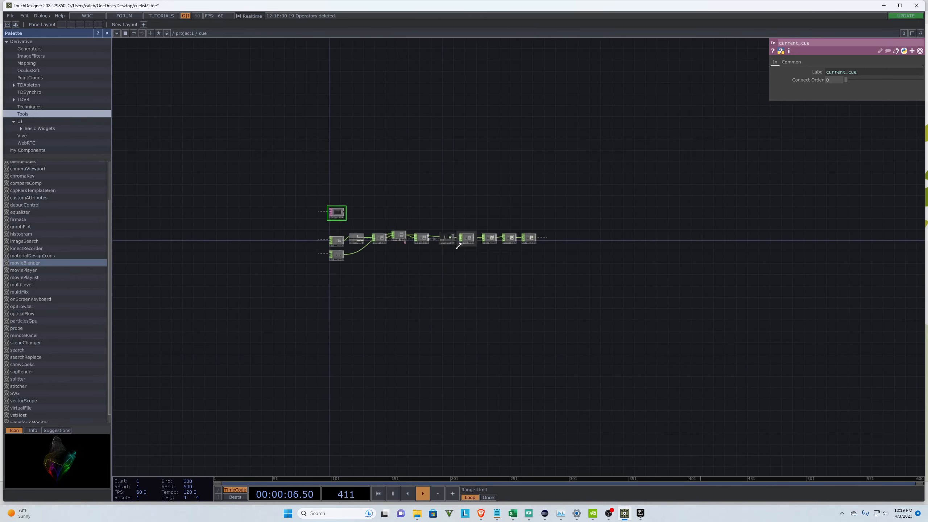
pyautogui.scroll(-6, 476, 255)
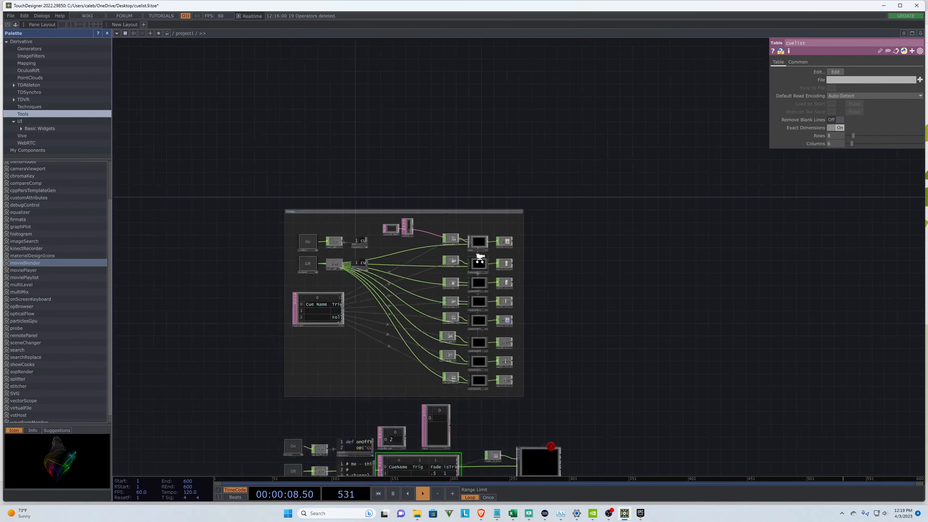
# Step: Recheck container1's chopexec5 script against the standby_cue and cuelist tables in project1
pyautogui.scroll(6, 481, 388)
pyautogui.scroll(5, 512, 373)
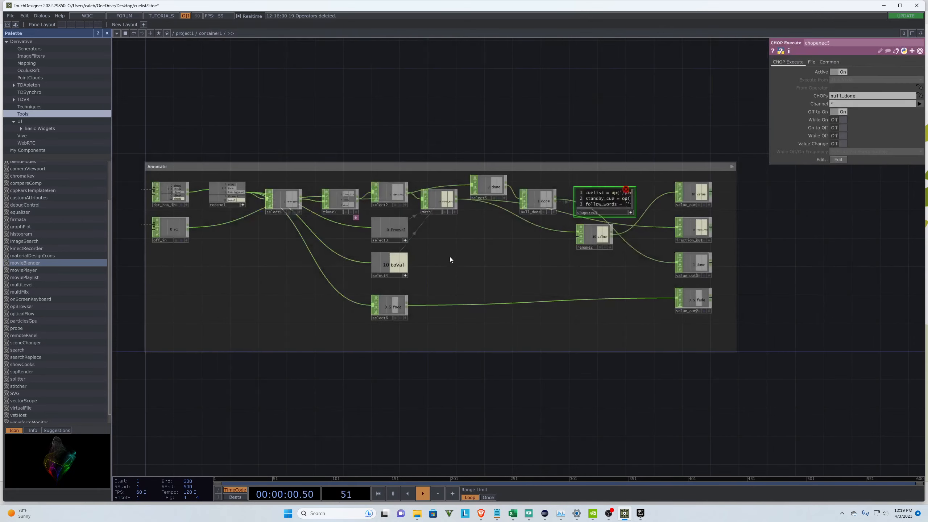
pyautogui.scroll(4, 622, 191)
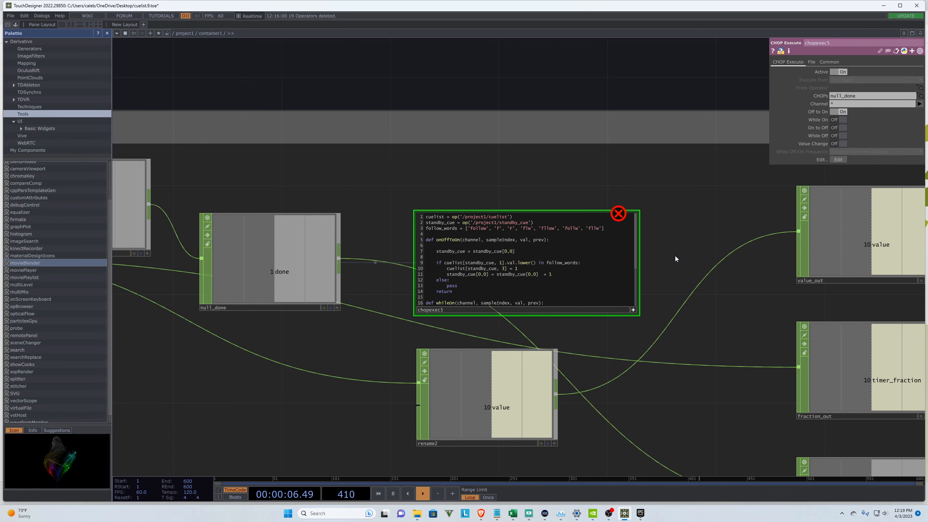
pyautogui.scroll(-10, 676, 255)
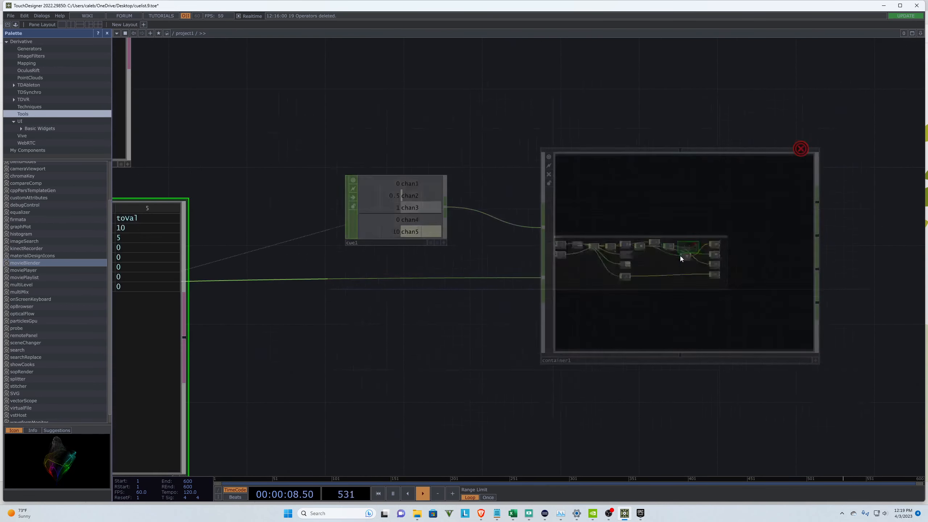
pyautogui.scroll(-6, 681, 257)
pyautogui.scroll(2, 342, 170)
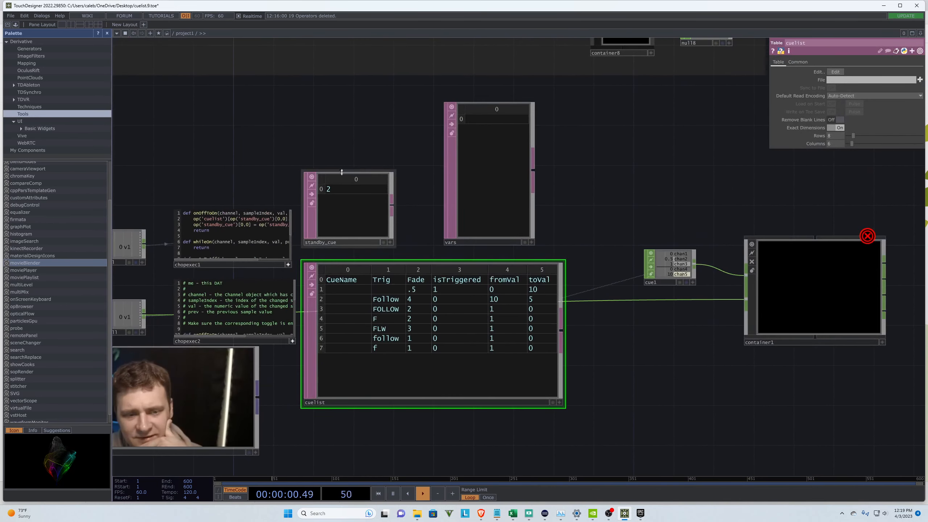
pyautogui.scroll(-3, 693, 242)
pyautogui.scroll(5, 602, 232)
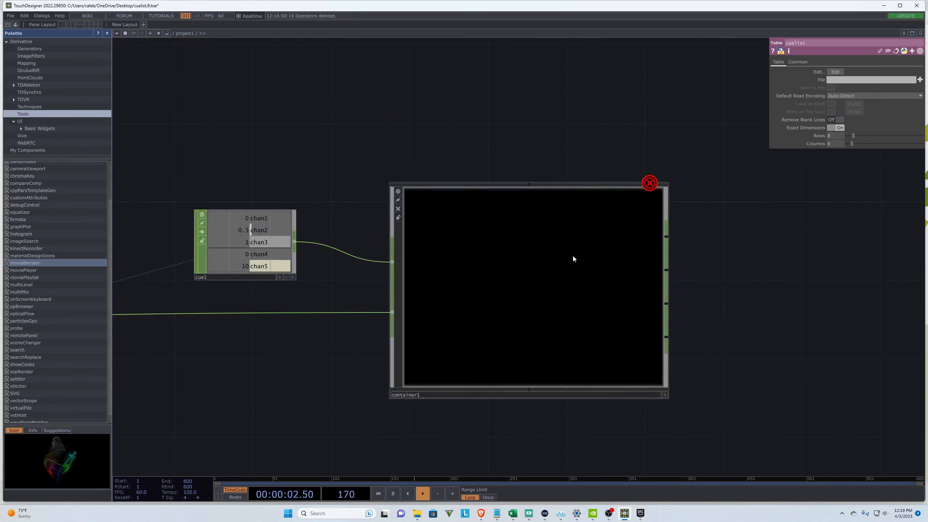
# Step: Read the script errors of chopexec5 inside container1 and add a #test comment line at the beginning of its script
pyautogui.scroll(4, 573, 259)
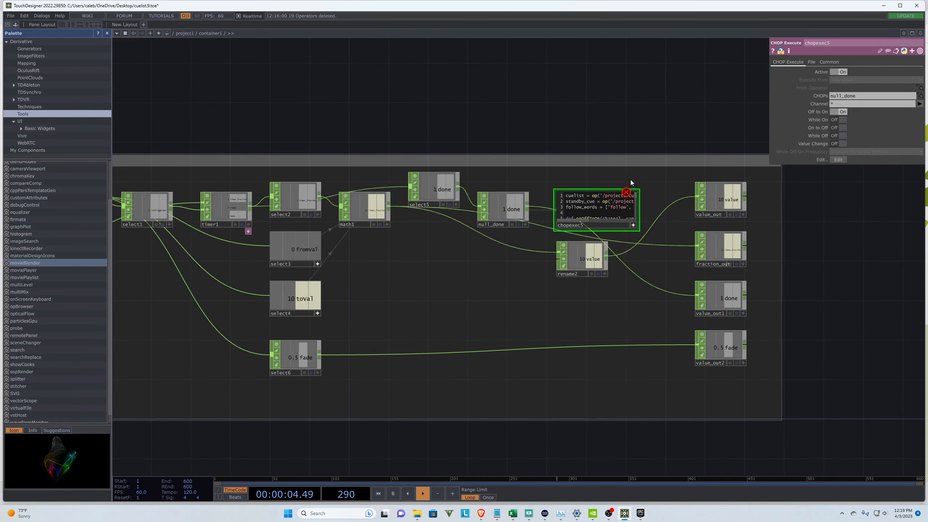
pyautogui.scroll(3, 630, 180)
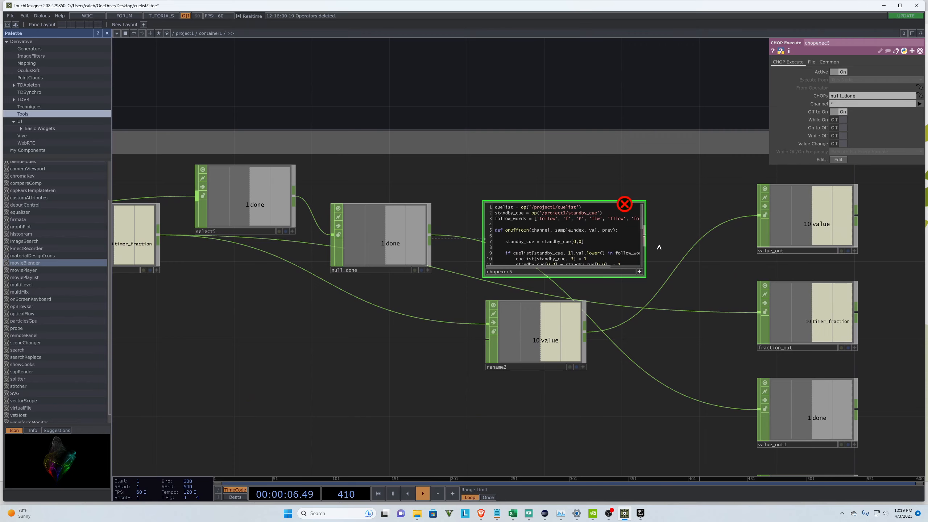
pyautogui.scroll(-3, 729, 238)
pyautogui.scroll(5, 696, 211)
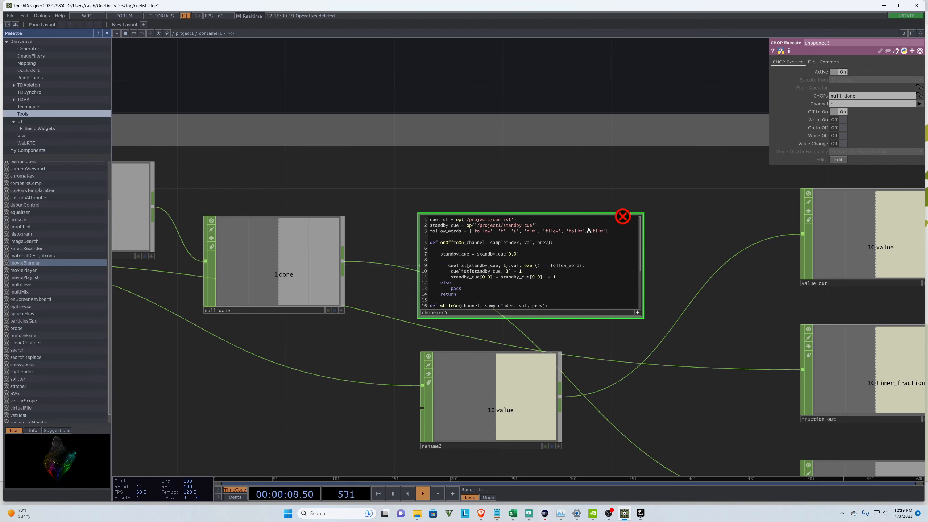
pyautogui.click(620, 217)
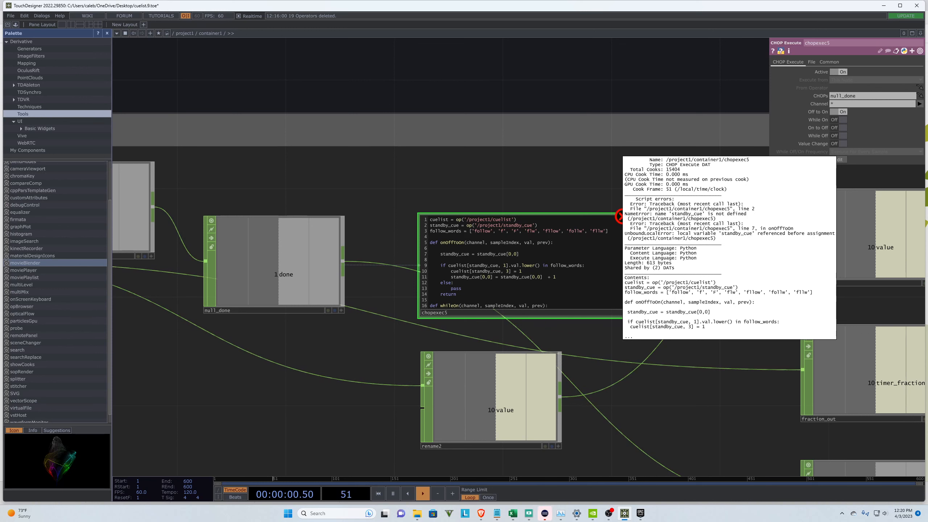
pyautogui.moveTo(548, 226); pyautogui.dragTo(545, 227, button='middle')
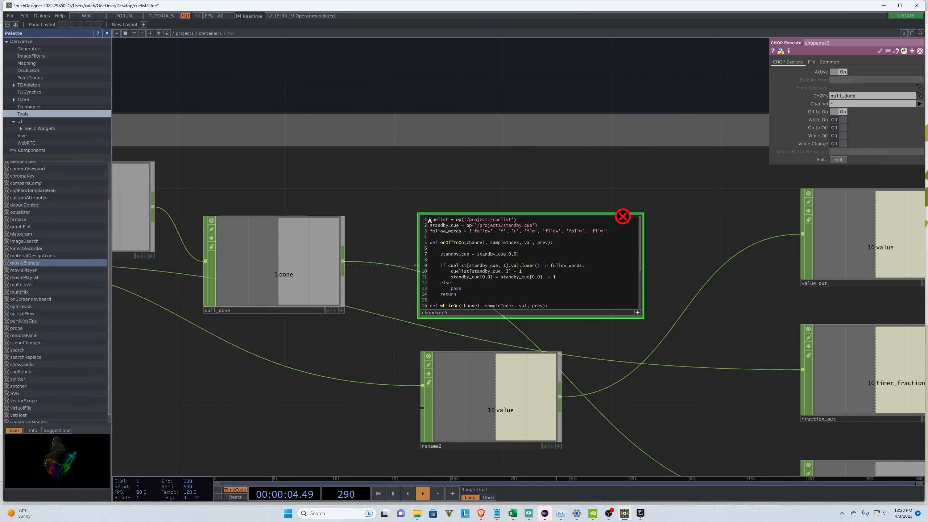
pyautogui.press('Return')
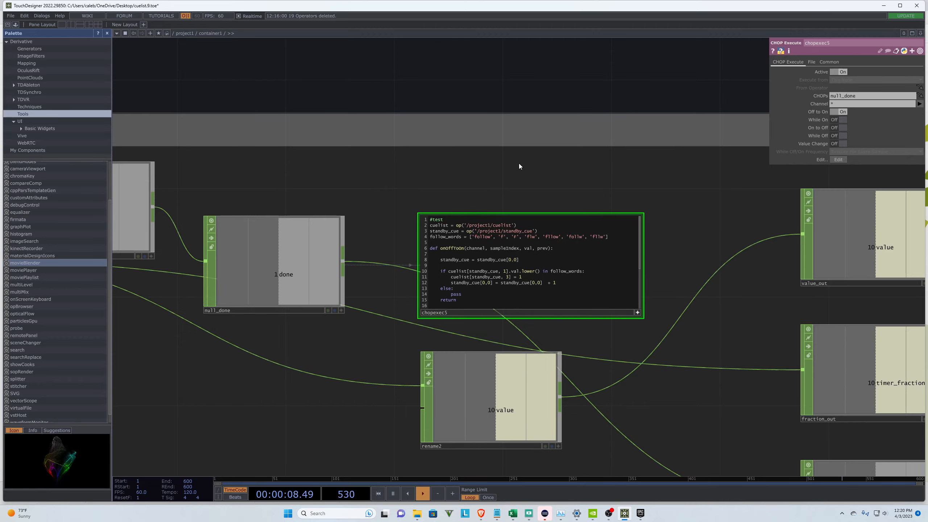
# Step: Trigger Off and Go in project1, and check chopexec5 inside container1 for script errors
pyautogui.scroll(-10, 665, 182)
pyautogui.scroll(15, 689, 218)
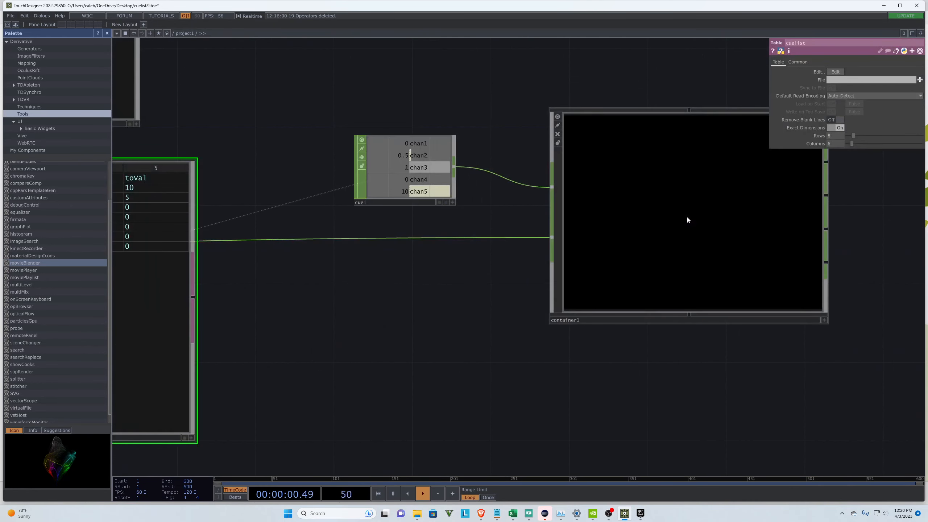
pyautogui.scroll(-6, 686, 215)
pyautogui.click(272, 229)
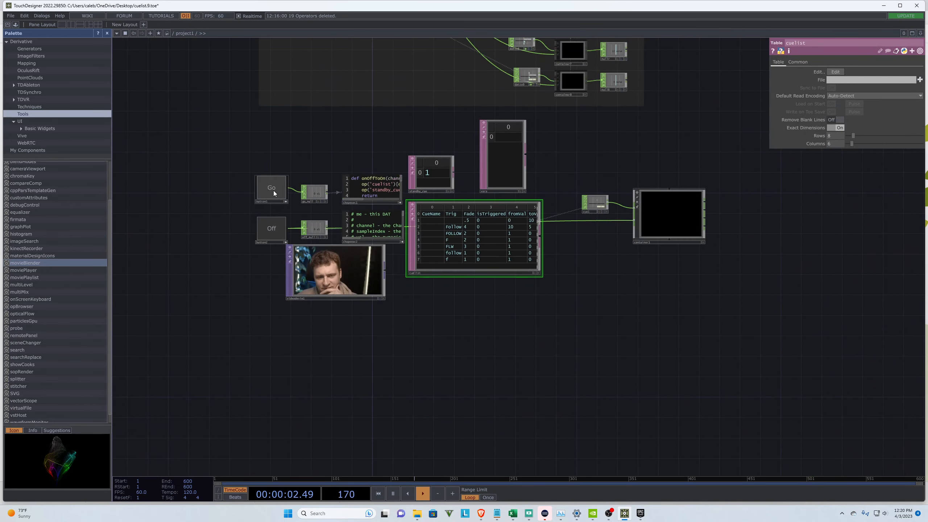
pyautogui.click(273, 190)
pyautogui.moveTo(690, 193); pyautogui.dragTo(632, 267, button='middle')
pyautogui.scroll(10, 621, 237)
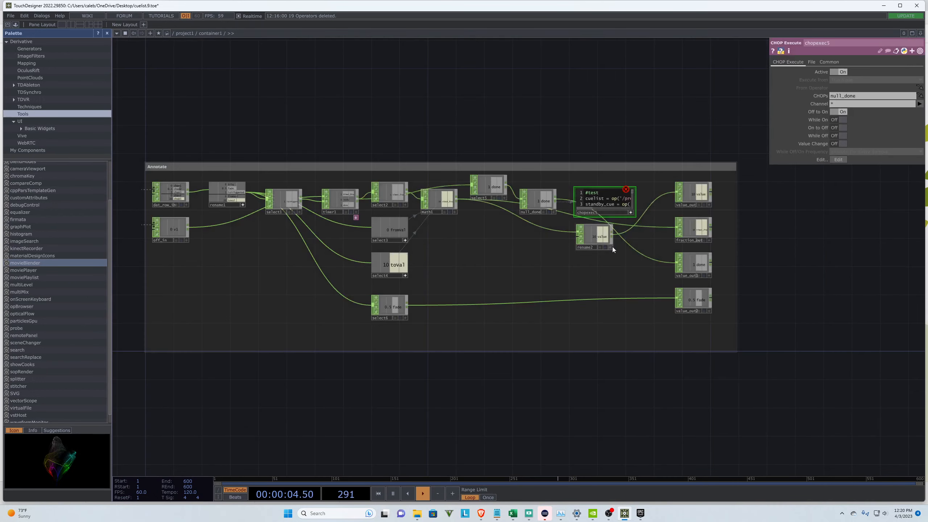
pyautogui.moveTo(588, 198)
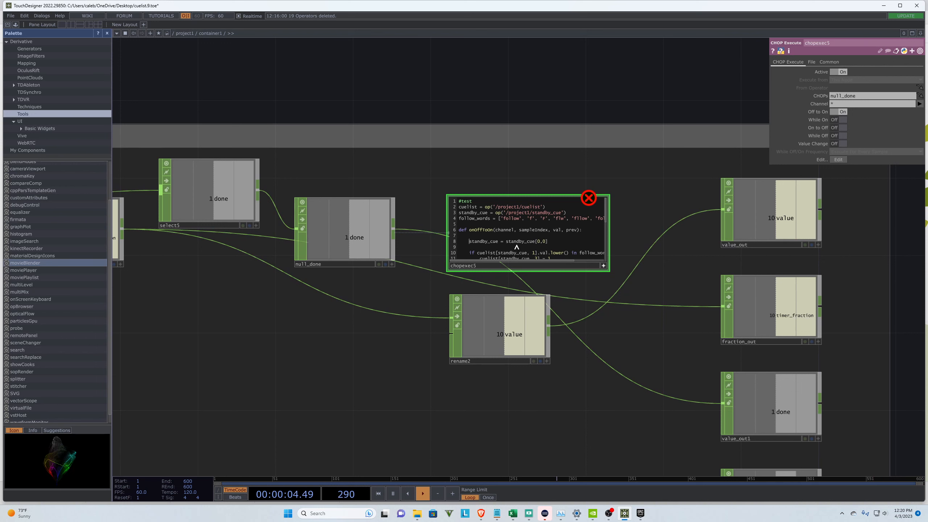
# Step: In chopexec5's onOffToOn function, replace standby_cue before [0,0] in the first assignment with op('/project1/standby_cue')
pyautogui.moveTo(507, 242); pyautogui.dragTo(518, 242)
pyautogui.click(550, 244)
pyautogui.moveTo(496, 213); pyautogui.dragTo(565, 216)
pyautogui.hotkey('ctrl', 'c')
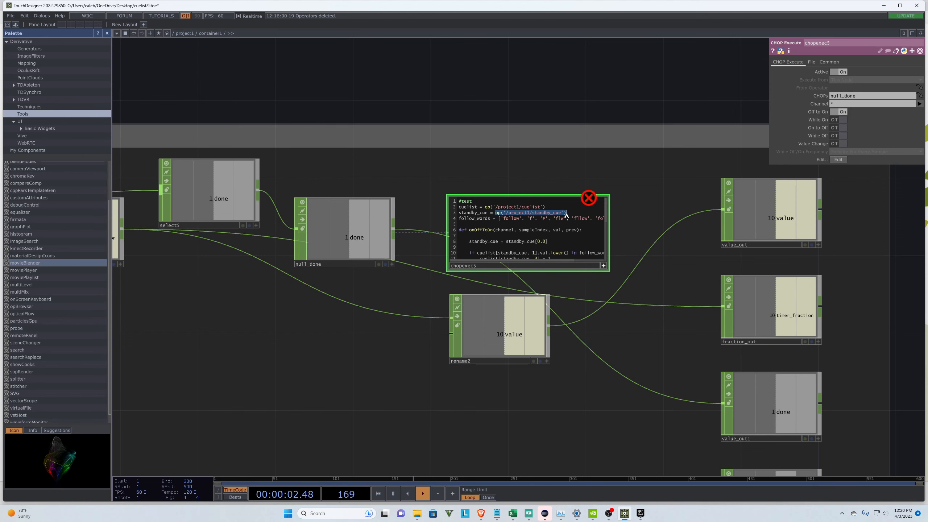
pyautogui.click(498, 242)
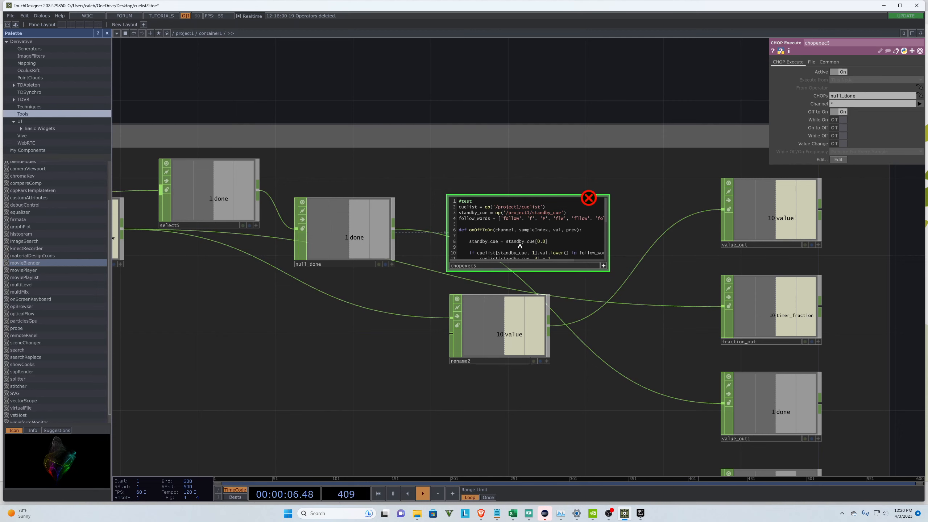
pyautogui.moveTo(523, 244); pyautogui.dragTo(506, 242)
pyautogui.hotkey('ctrl', 'v')
# Step: Test the cue triggering again from project1 and inspect the error state of chopexec5 inside container1
pyautogui.press('u')
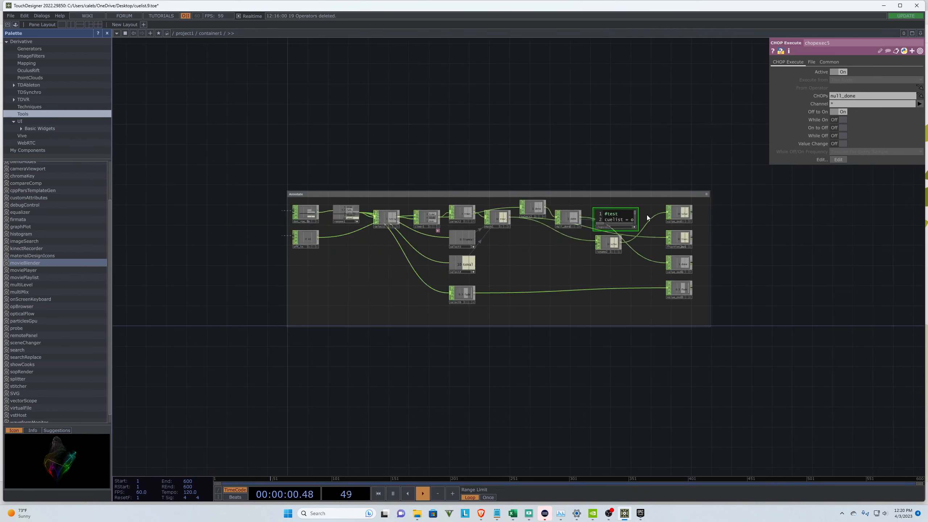
pyautogui.scroll(-5, 642, 256)
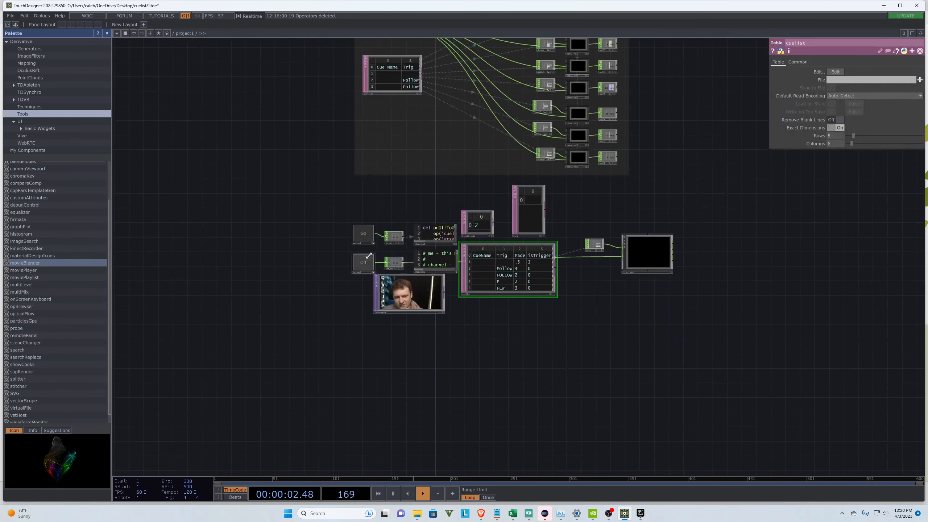
pyautogui.scroll(1, 614, 275)
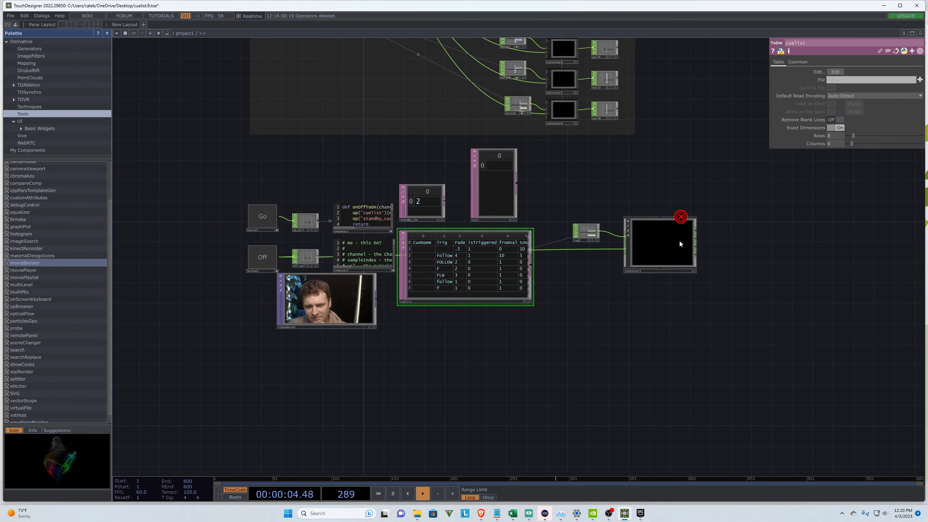
pyautogui.scroll(5, 679, 241)
pyautogui.scroll(-4, 644, 248)
pyautogui.doubleClick(646, 250)
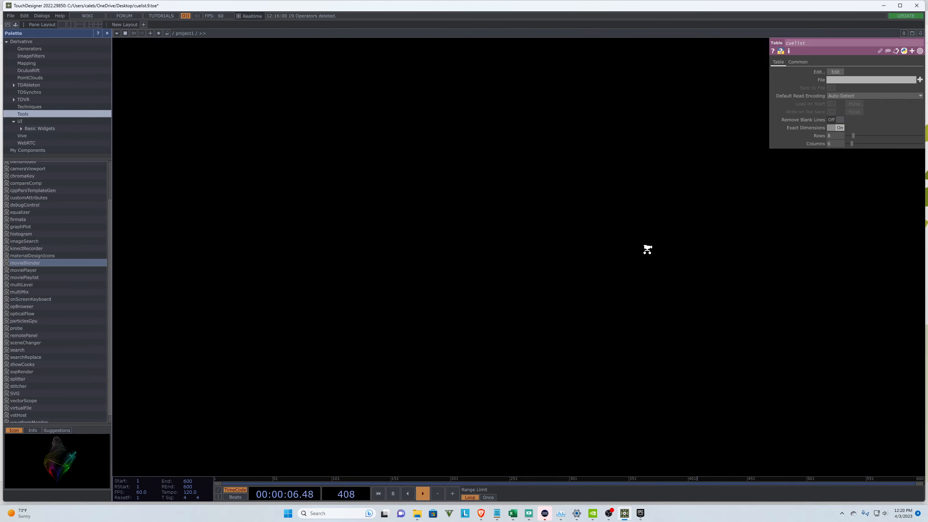
pyautogui.scroll(3, 623, 188)
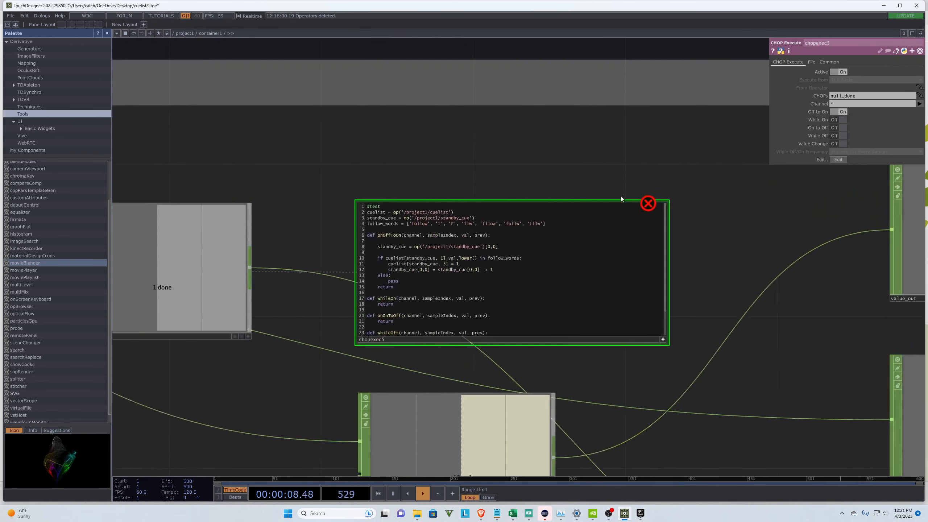
pyautogui.moveTo(646, 204)
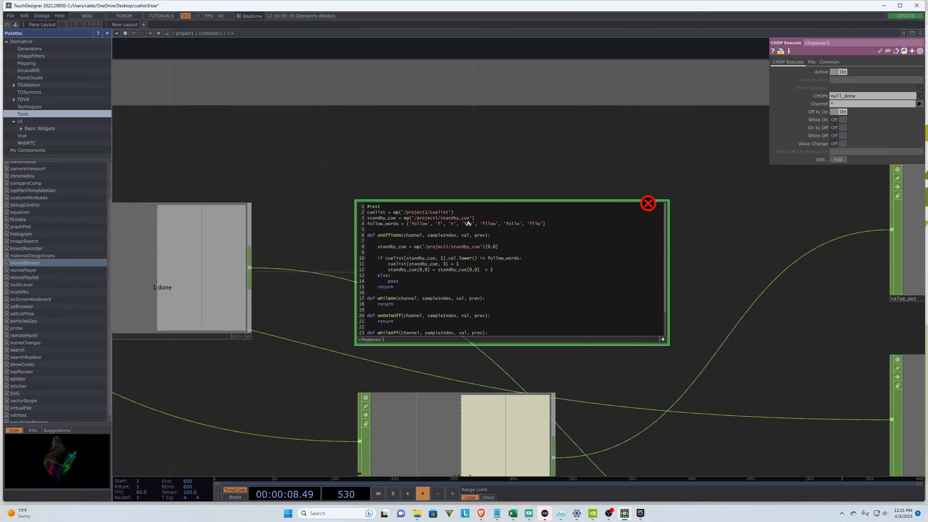
# Step: Replace the standby_cue[0,0] reference before + 1 on line 12 of chopexec5 with op('/project1/standby_cue')
pyautogui.moveTo(475, 218); pyautogui.dragTo(404, 221)
pyautogui.hotkey('ctrl', 'c')
pyautogui.moveTo(479, 270); pyautogui.dragTo(440, 271)
pyautogui.hotkey('ctrl', 'v')
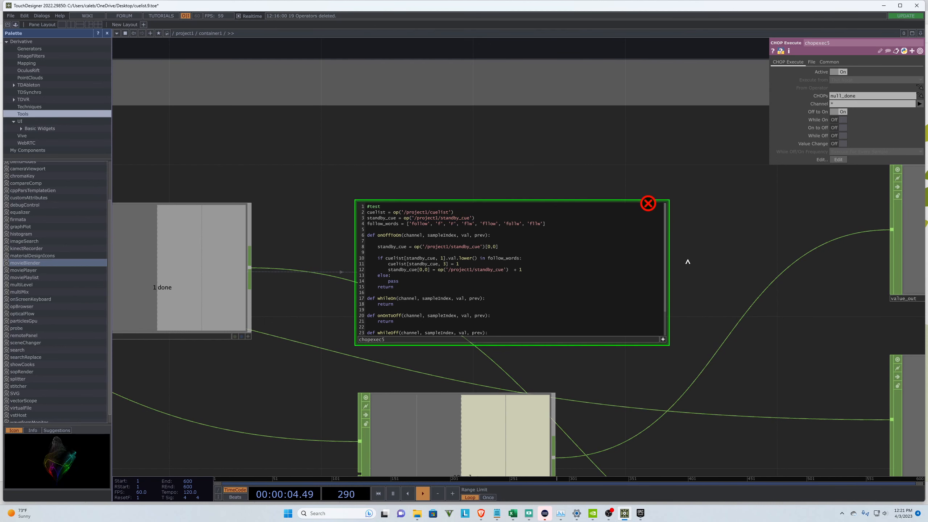
# Step: Rerun the cue from project1 with the edited increment line and read the error details of chopexec5 in container1
pyautogui.scroll(-2, 737, 216)
pyautogui.scroll(-5, 737, 216)
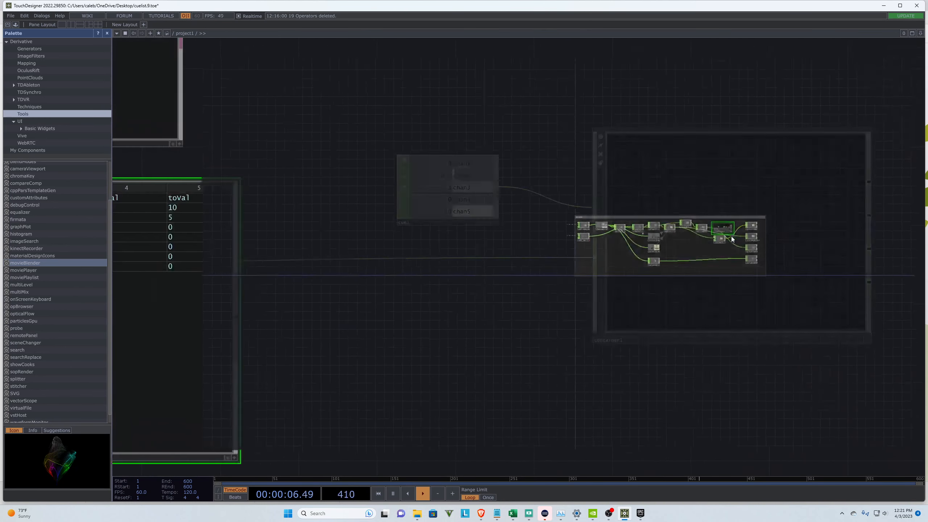
pyautogui.scroll(-2, 709, 242)
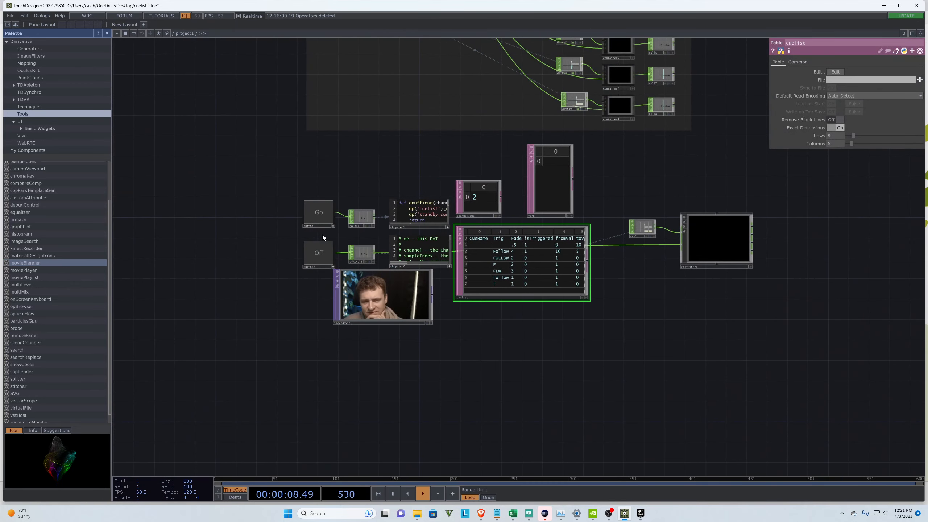
pyautogui.scroll(2, 681, 175)
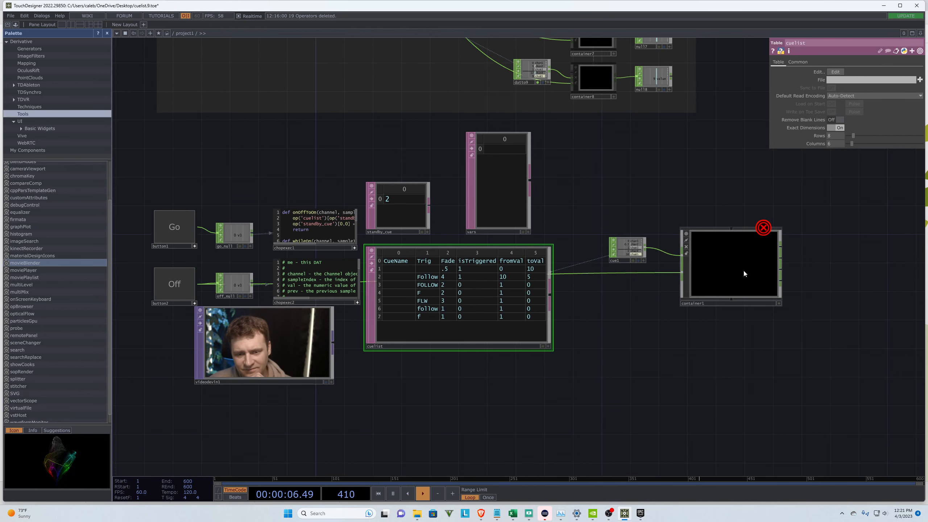
pyautogui.scroll(10, 709, 275)
pyautogui.scroll(2, 621, 198)
pyautogui.moveTo(622, 189)
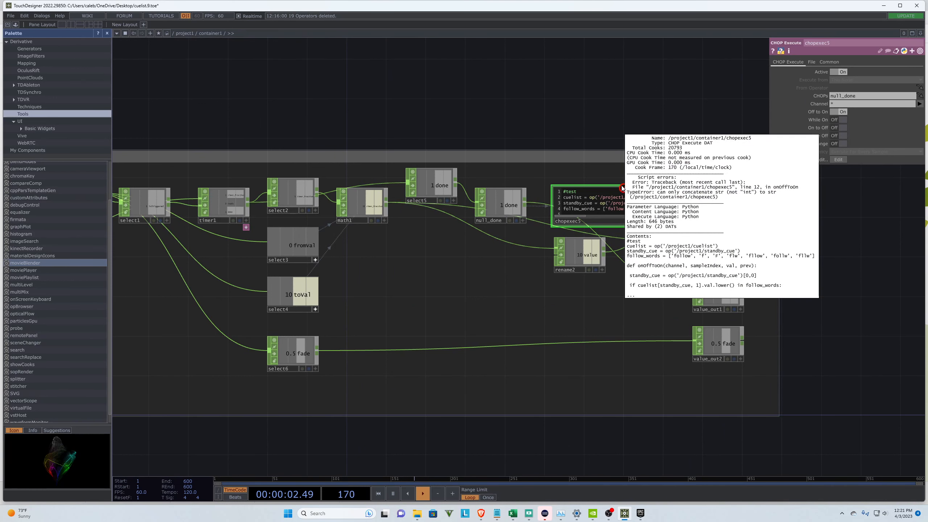
pyautogui.scroll(8, 621, 184)
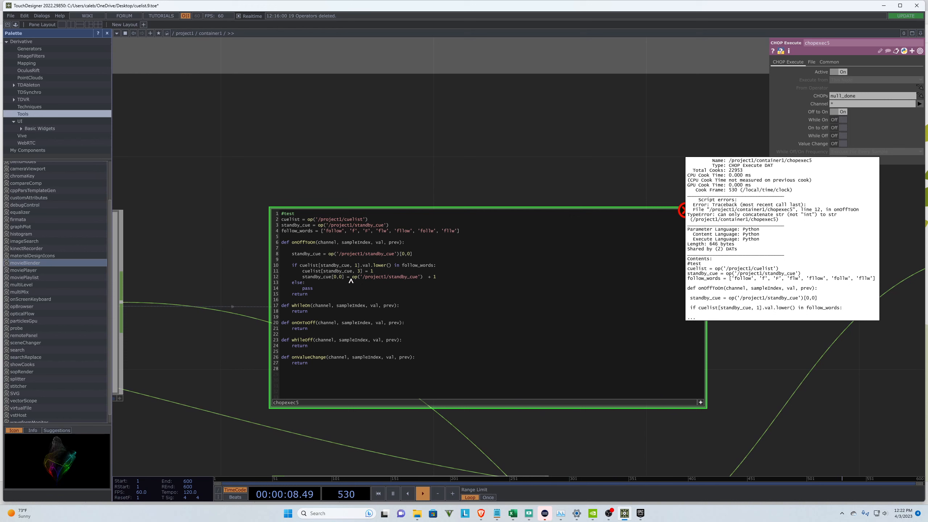
# Step: Compare the standby_cue references in chopexec5's script with the standby_cue table in project1
pyautogui.moveTo(355, 280); pyautogui.dragTo(355, 280, button='middle')
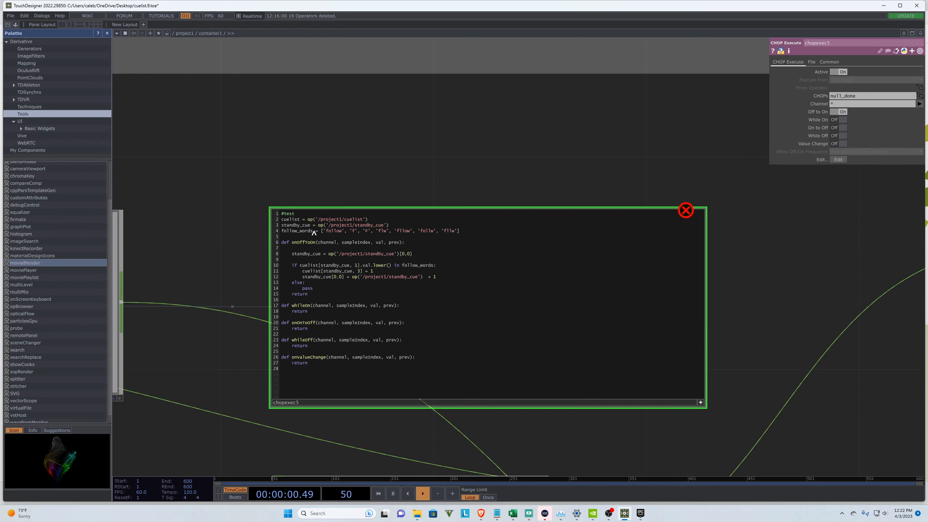
pyautogui.scroll(-10, 764, 390)
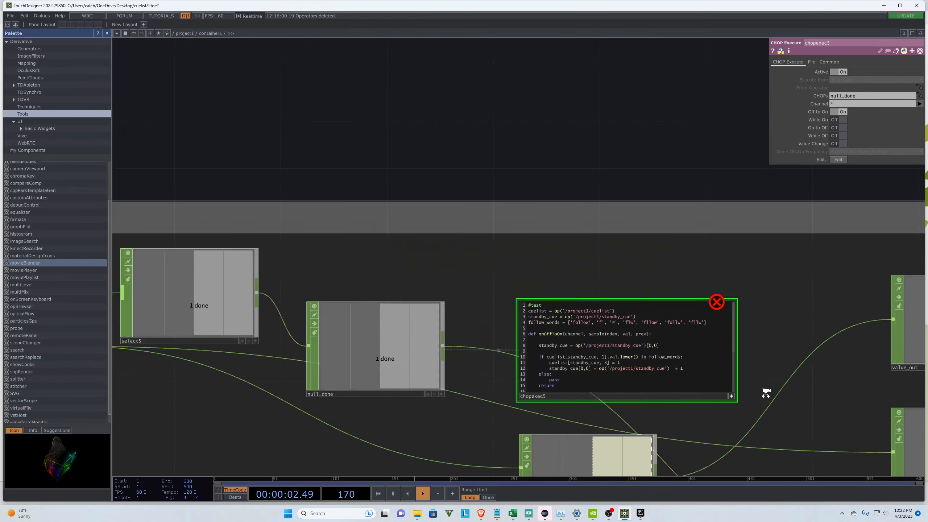
pyautogui.press('u')
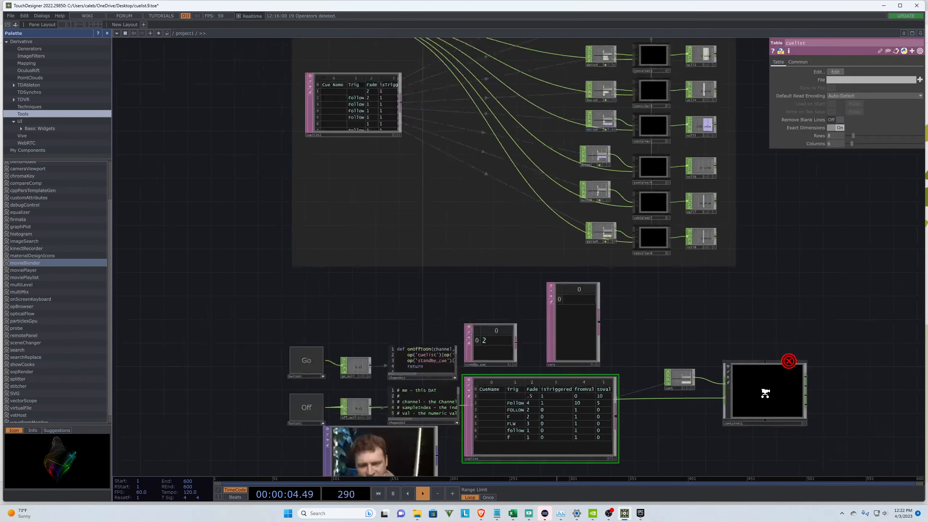
pyautogui.scroll(5, 534, 351)
pyautogui.click(431, 286)
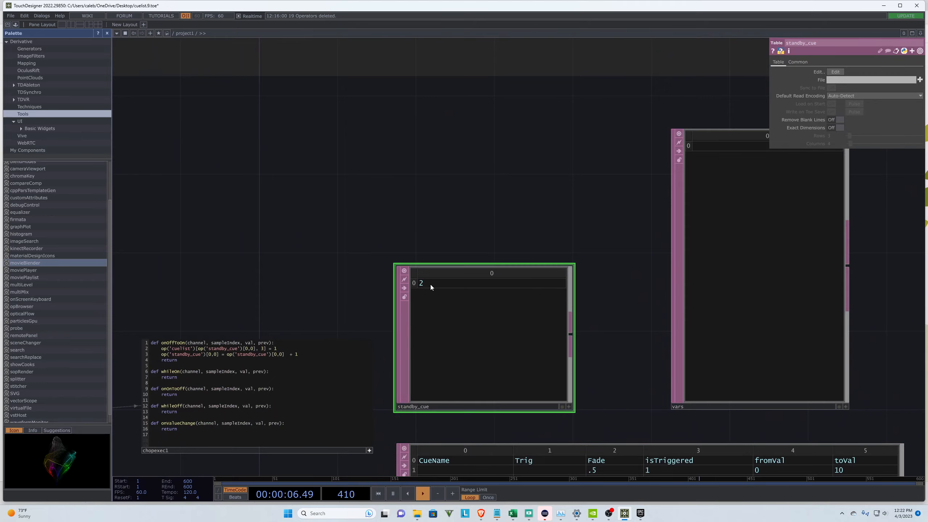
pyautogui.scroll(-5, 224, 257)
# Step: Replace the assignment target standby_cue[0,0] on line 12 of container1's chopexec5 script with op('/project1/standby_cue')
pyautogui.scroll(10, 389, 293)
pyautogui.scroll(3, 452, 291)
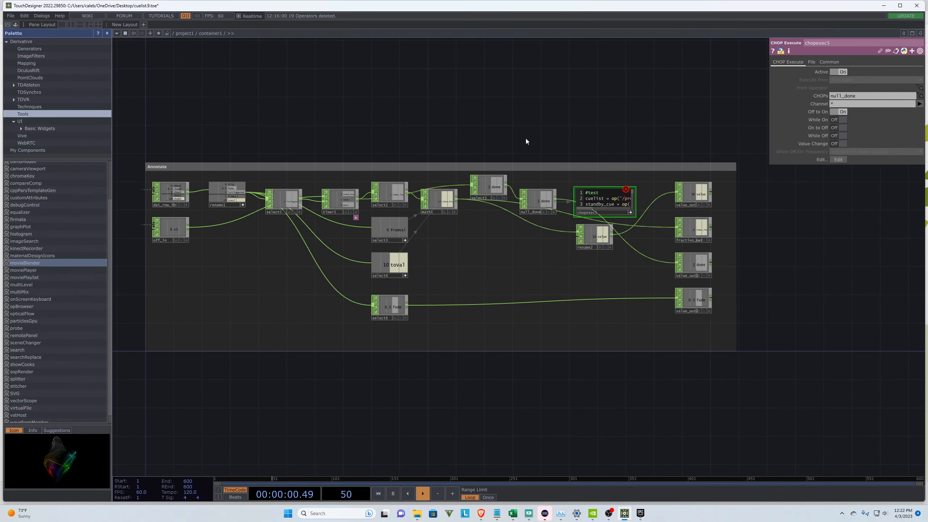
pyautogui.scroll(5, 592, 155)
pyautogui.scroll(4, 611, 201)
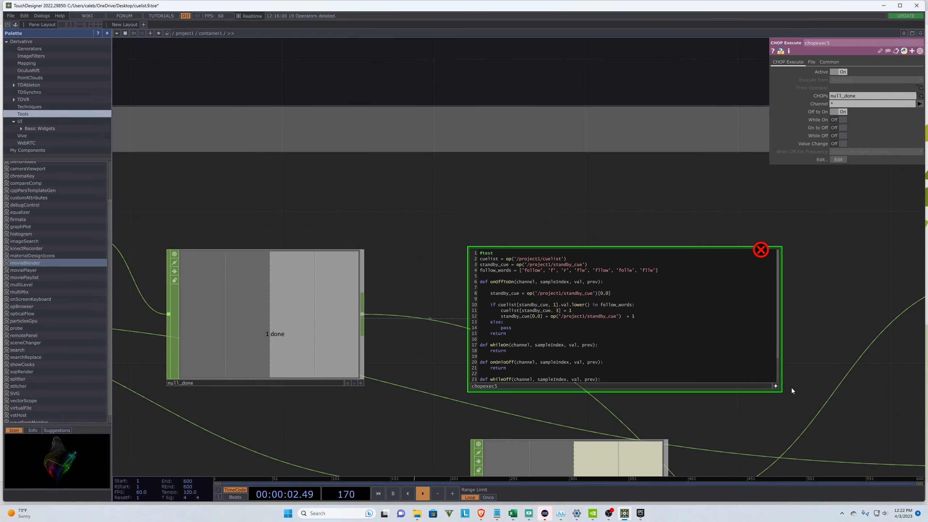
pyautogui.moveTo(779, 356); pyautogui.dragTo(779, 379)
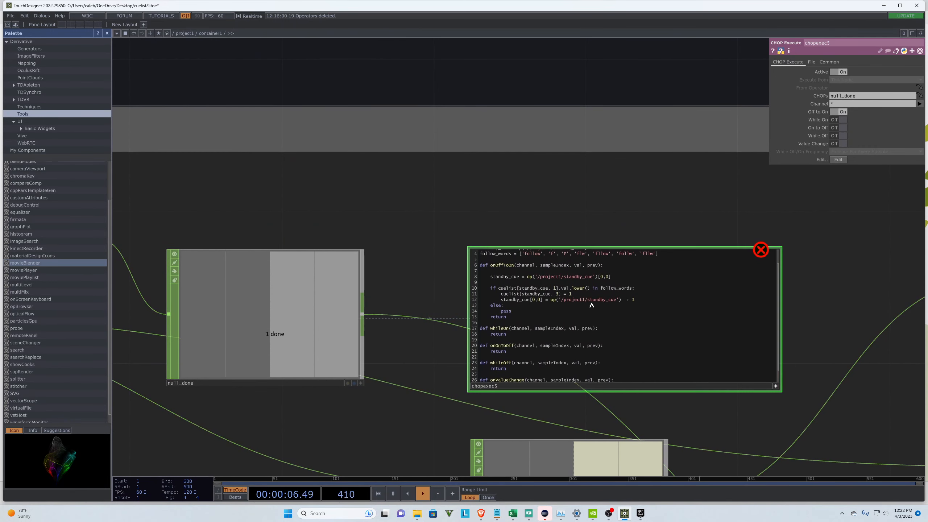
pyautogui.moveTo(624, 302); pyautogui.dragTo(501, 300)
pyautogui.hotkey('ctrl', 'v')
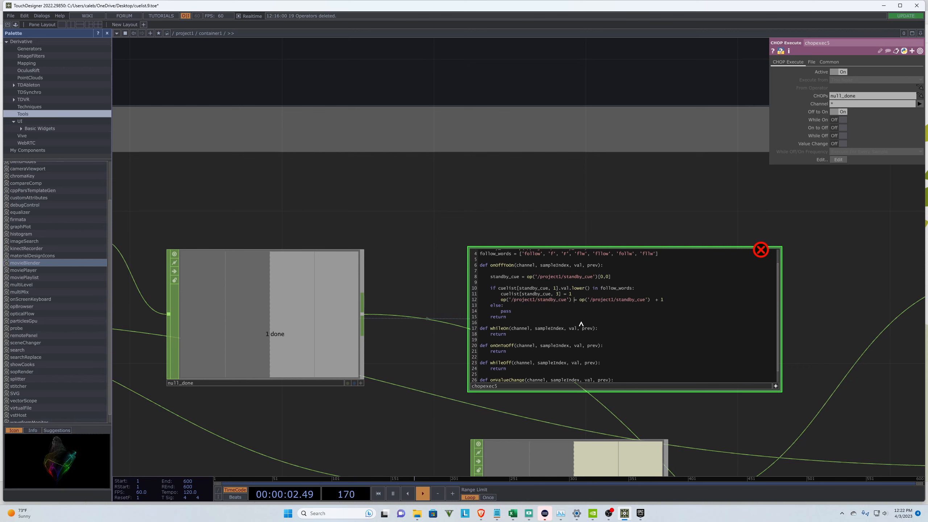
# Step: Return to project1, reset the cues with Off and trigger Go to test the new assignment target
pyautogui.scroll(-6, 752, 245)
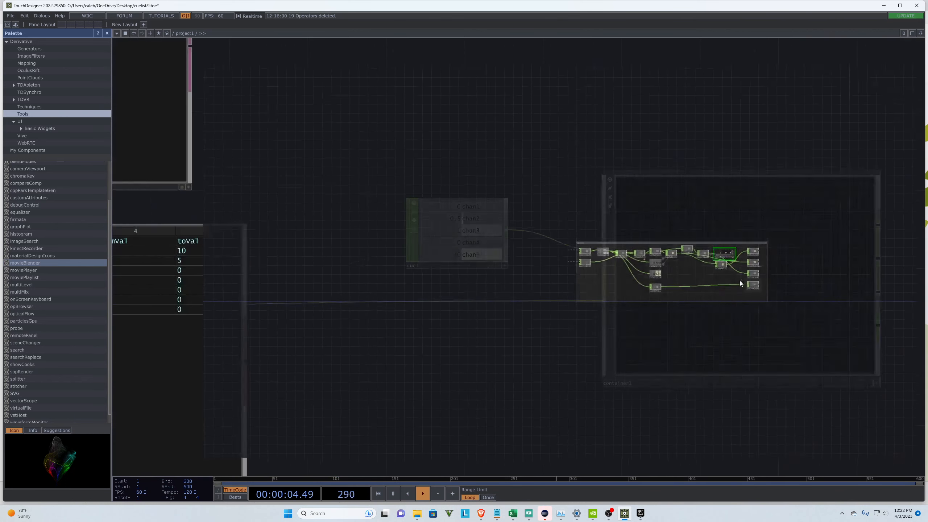
pyautogui.scroll(-8, 740, 280)
pyautogui.click(348, 293)
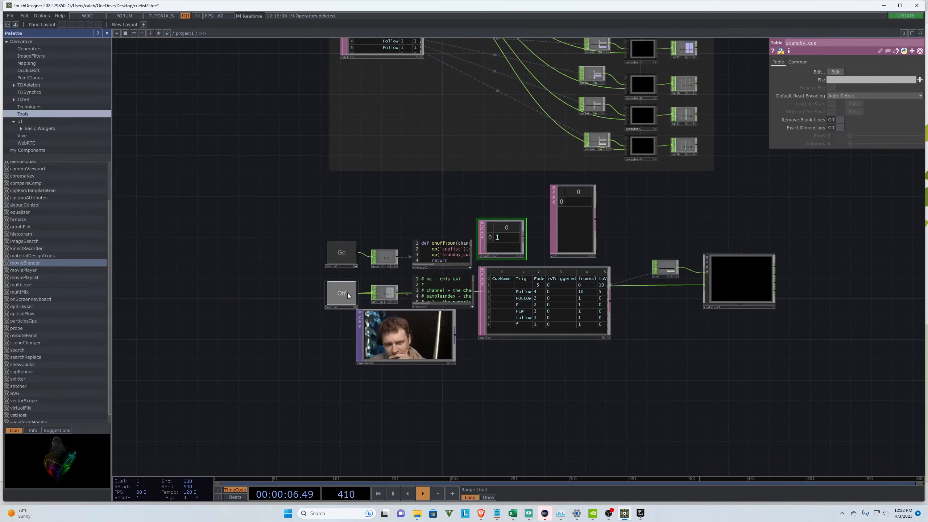
pyautogui.click(343, 259)
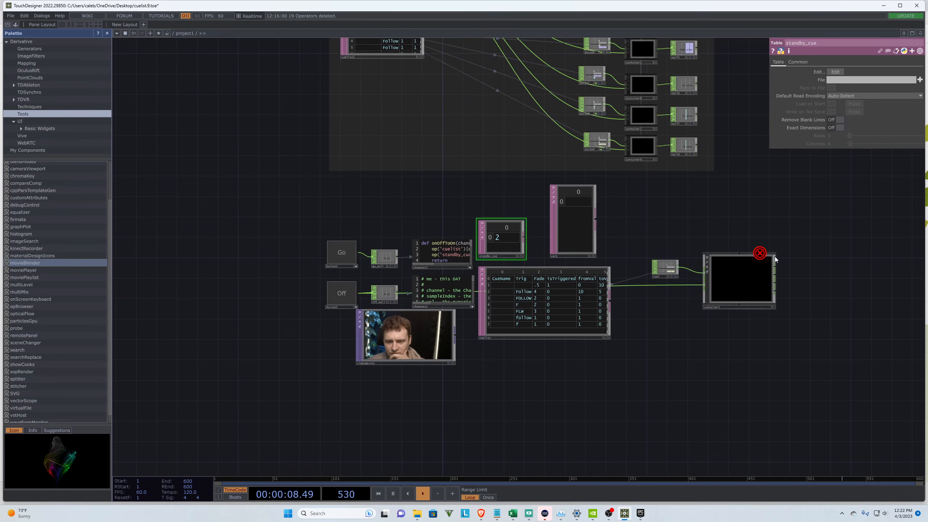
# Step: Enter container1 and read the error details of its chopexec5 script
pyautogui.scroll(10, 775, 259)
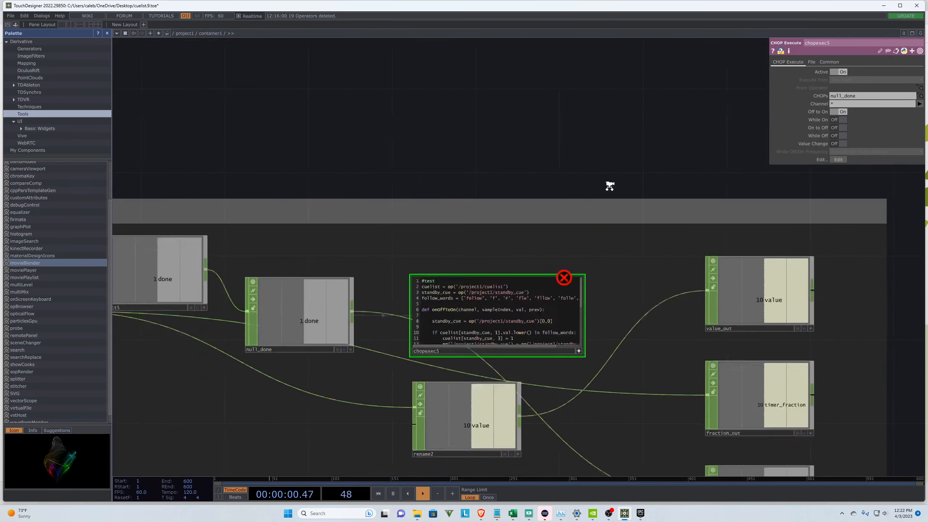
pyautogui.scroll(4, 609, 186)
pyautogui.scroll(-3, 758, 220)
pyautogui.scroll(2, 638, 298)
pyautogui.middleClick(644, 300)
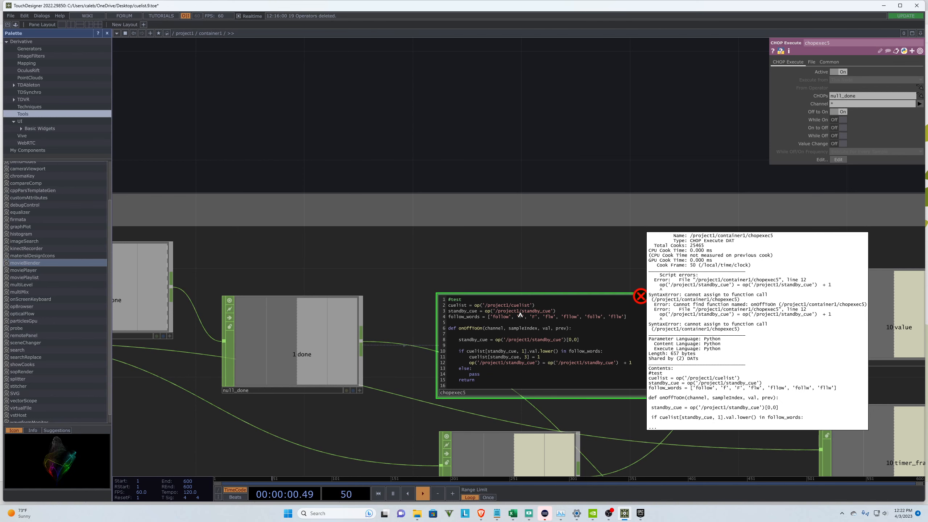
# Step: Copy the cuelist and cueop definitions and the onOffToOn function from the chopexec5 script inside project1's cue component
pyautogui.scroll(-10, 520, 315)
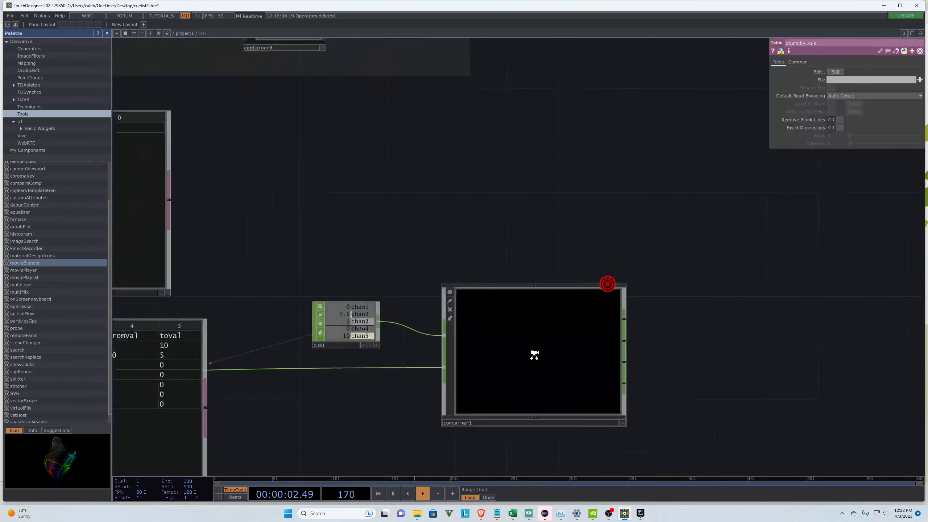
pyautogui.scroll(-5, 535, 355)
pyautogui.scroll(6, 438, 168)
pyautogui.scroll(-5, 437, 270)
pyautogui.scroll(2, 421, 122)
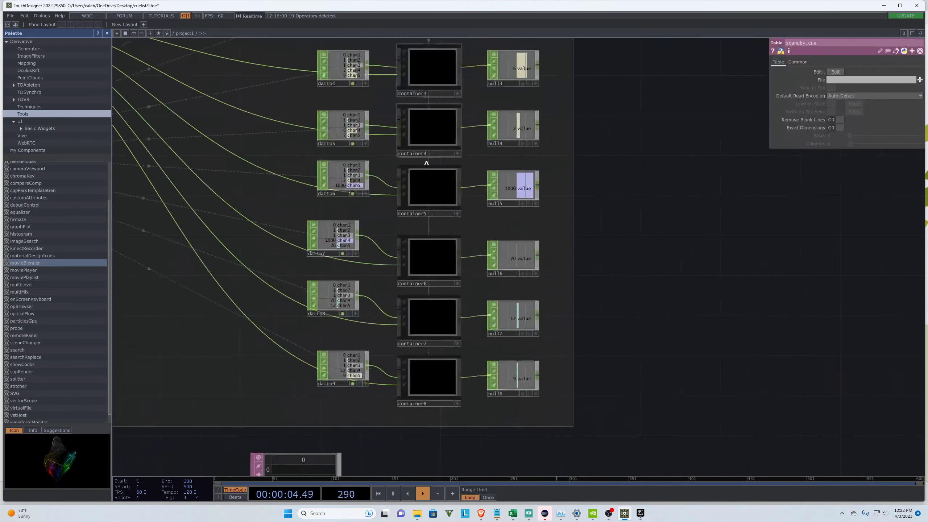
pyautogui.scroll(-5, 419, 95)
pyautogui.scroll(12, 472, 207)
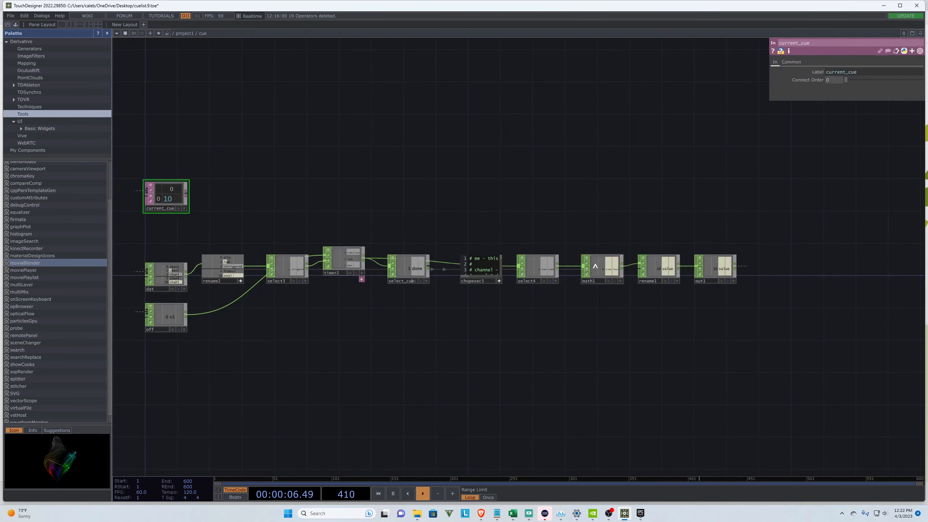
pyautogui.scroll(6, 487, 255)
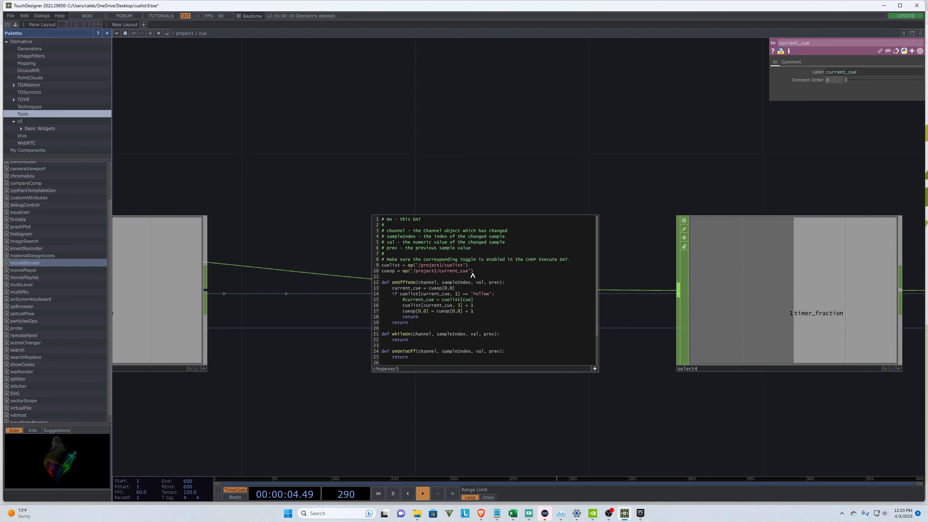
pyautogui.moveTo(473, 271); pyautogui.dragTo(381, 271)
pyautogui.moveTo(409, 322); pyautogui.dragTo(381, 266)
pyautogui.hotkey('ctrl', 'c')
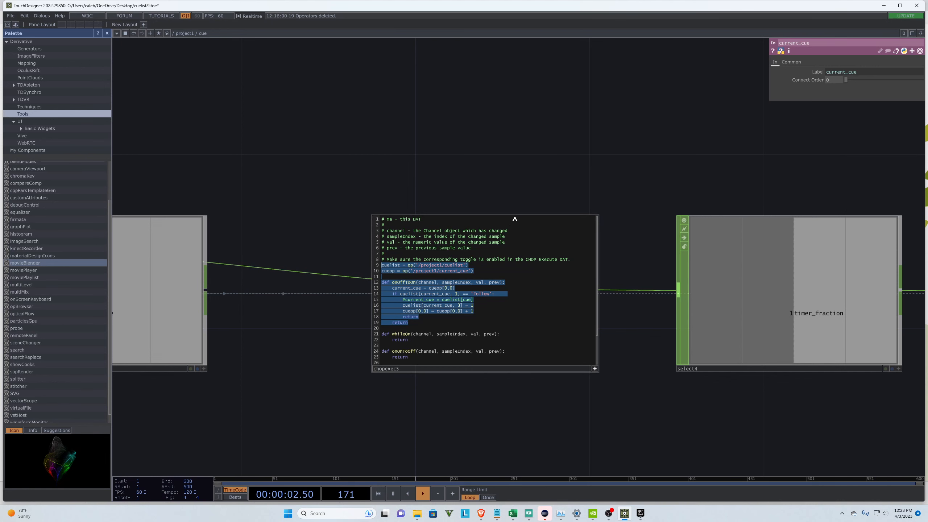
# Step: Paste the copied reference code below the #test line in container1's chopexec5 script
pyautogui.scroll(-3, 475, 278)
pyautogui.scroll(-2, 353, 272)
pyautogui.scroll(-10, 526, 315)
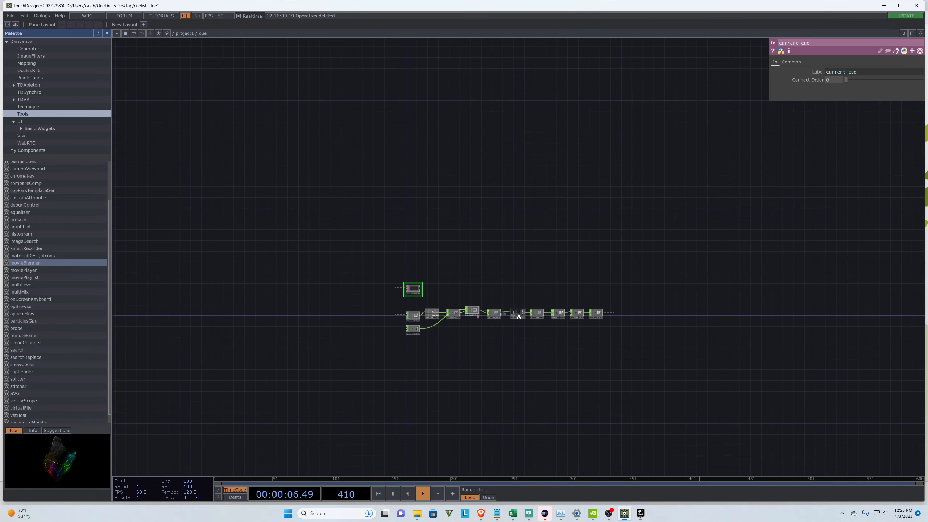
pyautogui.scroll(-5, 518, 316)
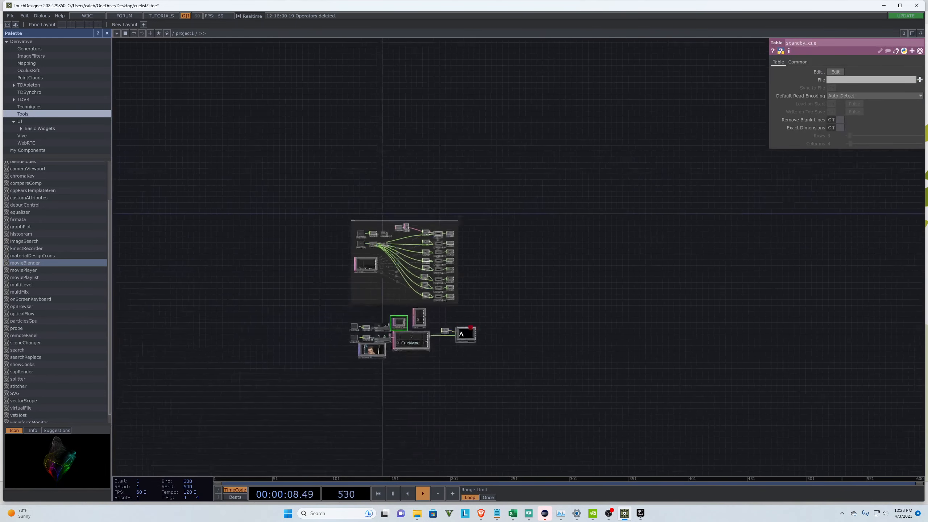
pyautogui.scroll(5, 461, 334)
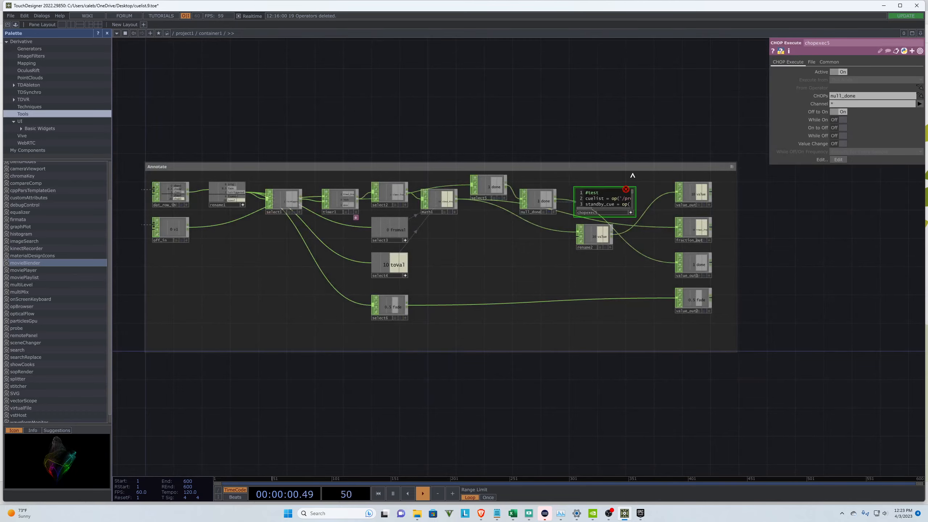
pyautogui.scroll(5, 633, 175)
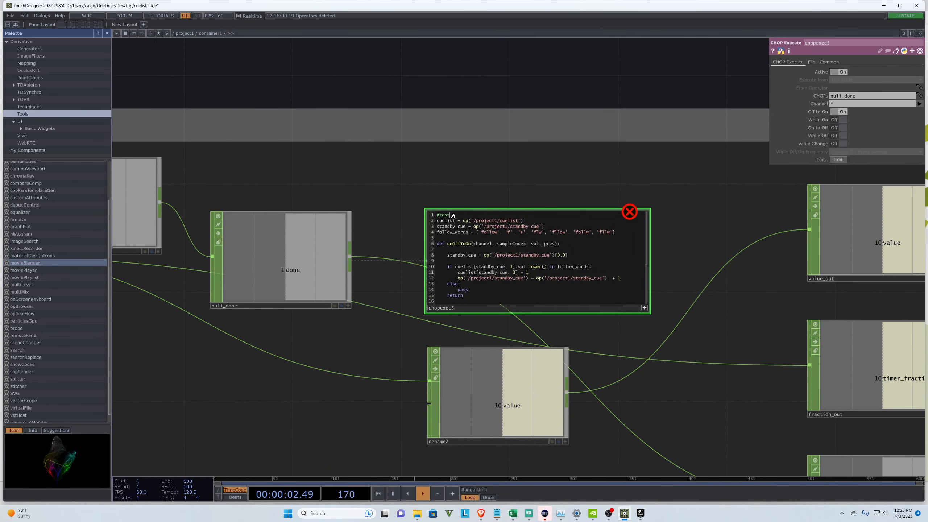
pyautogui.press('Return')
pyautogui.press('Return')
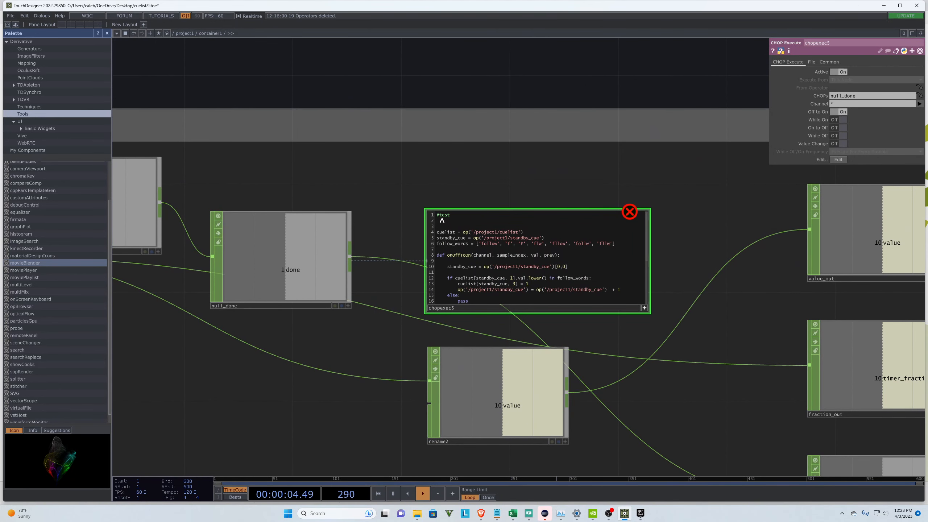
pyautogui.hotkey('ctrl', 'v')
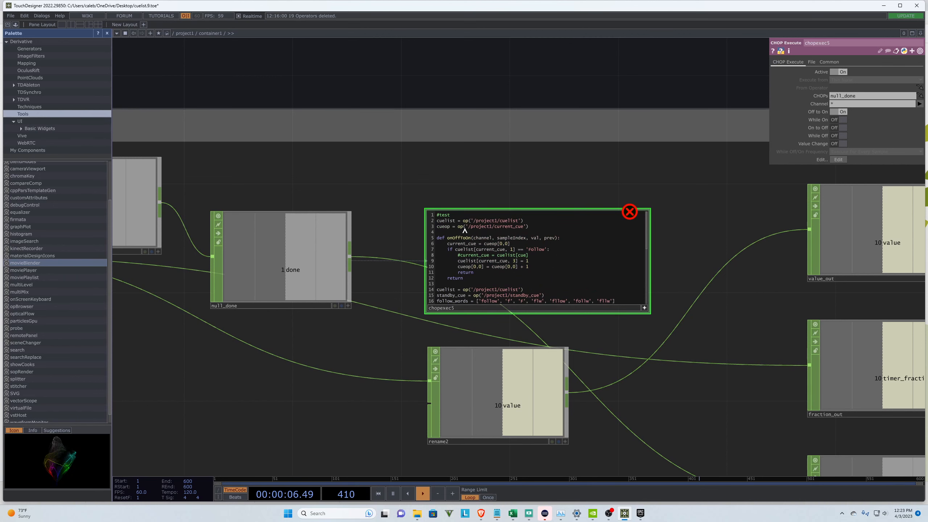
# Step: Compare the current_cue and cueop variables in the pasted code with the standby_cue assignments in the container's own code
pyautogui.scroll(-2, 460, 224)
pyautogui.scroll(4, 594, 307)
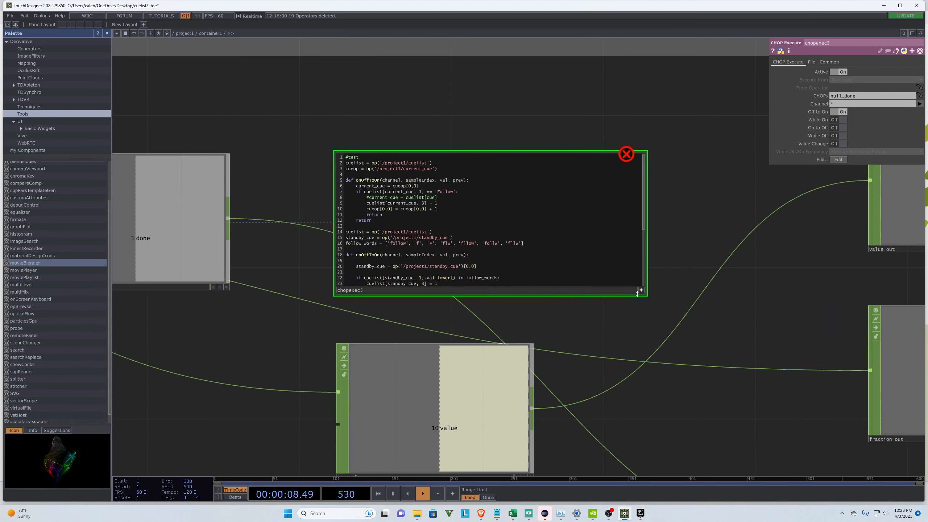
pyautogui.moveTo(643, 227)
pyautogui.mouseDown()
pyautogui.moveTo(644, 240)
pyautogui.moveTo(646, 221)
pyautogui.mouseUp()
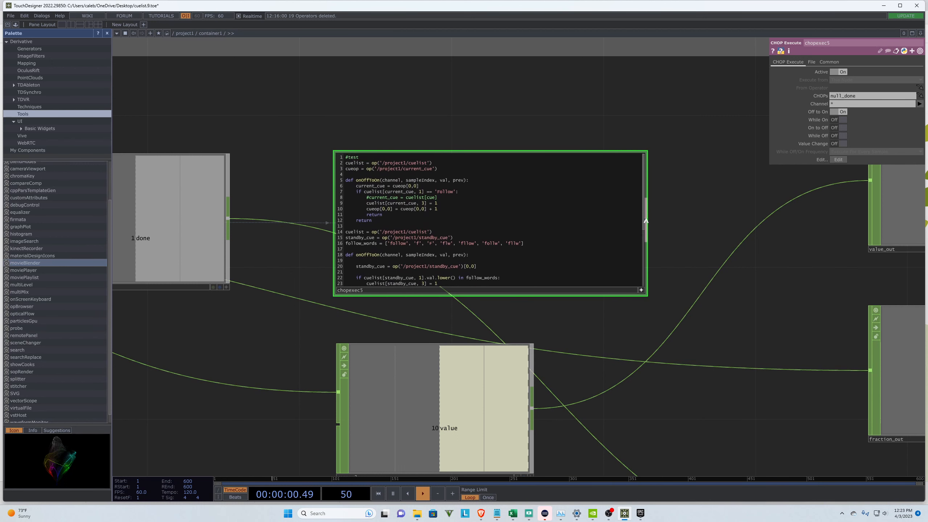
pyautogui.moveTo(646, 219)
pyautogui.mouseDown()
pyautogui.moveTo(646, 240)
pyautogui.moveTo(646, 222)
pyautogui.mouseUp()
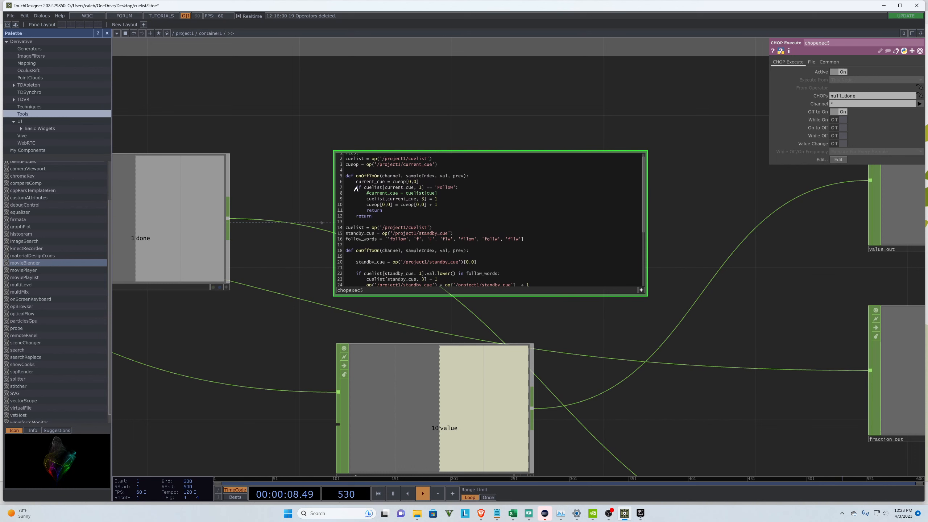
pyautogui.moveTo(355, 181); pyautogui.dragTo(382, 183)
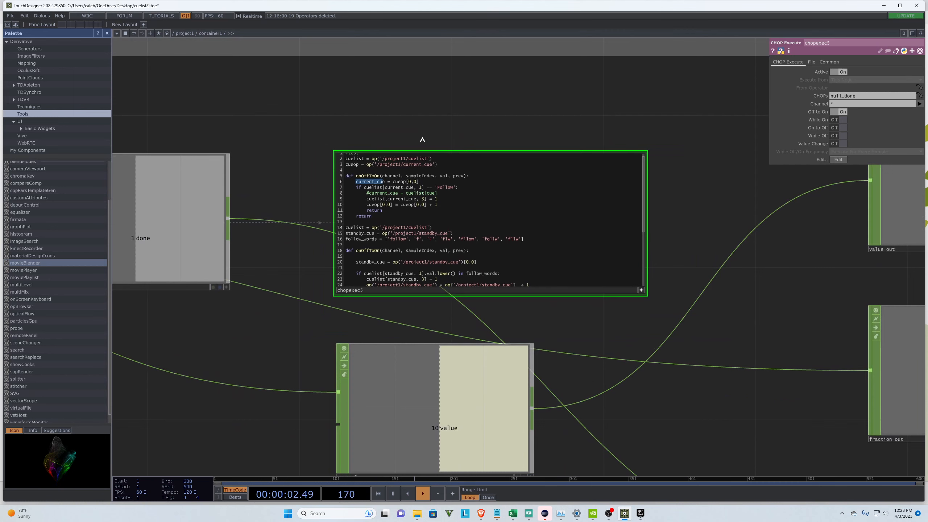
pyautogui.scroll(-4, 379, 144)
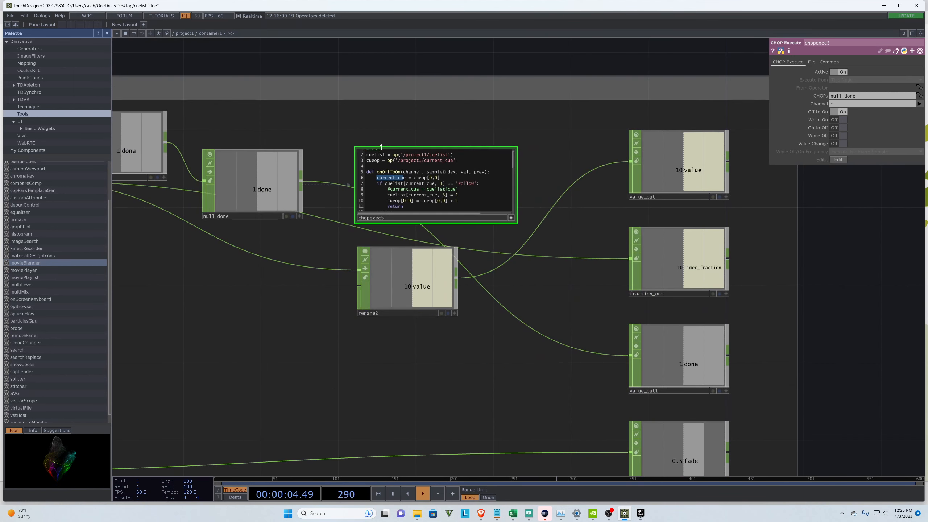
pyautogui.scroll(4, 380, 145)
pyautogui.scroll(-2, 639, 204)
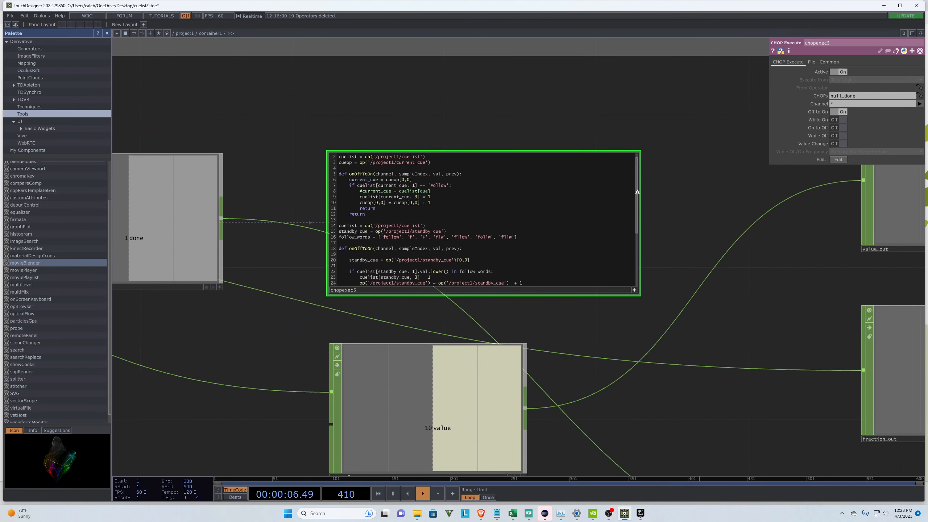
pyautogui.scroll(-1, 639, 204)
pyautogui.moveTo(338, 199); pyautogui.dragTo(343, 200)
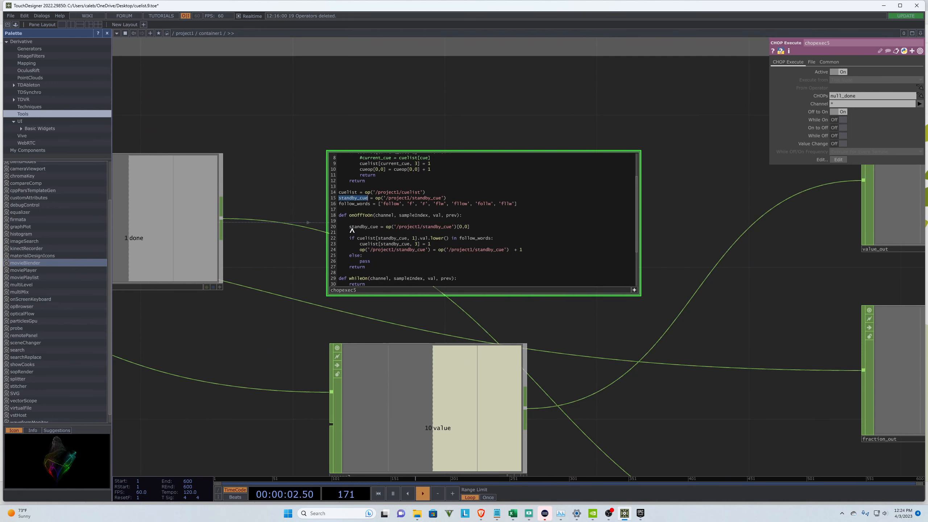
pyautogui.moveTo(349, 227); pyautogui.dragTo(378, 229)
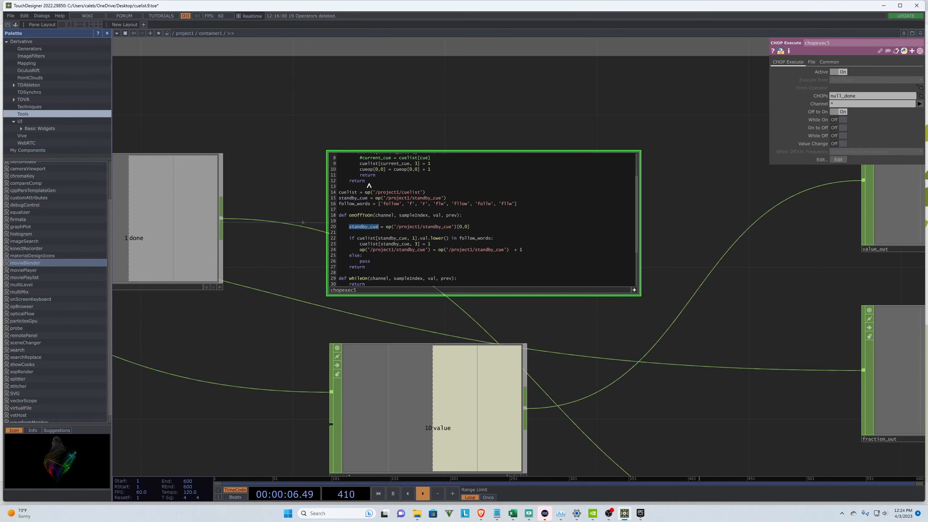
# Step: Delete the pasted reference code and the #test comment so the script starts with the cuelist definition
pyautogui.moveTo(369, 185); pyautogui.dragTo(304, 128)
pyautogui.press('BackSpace')
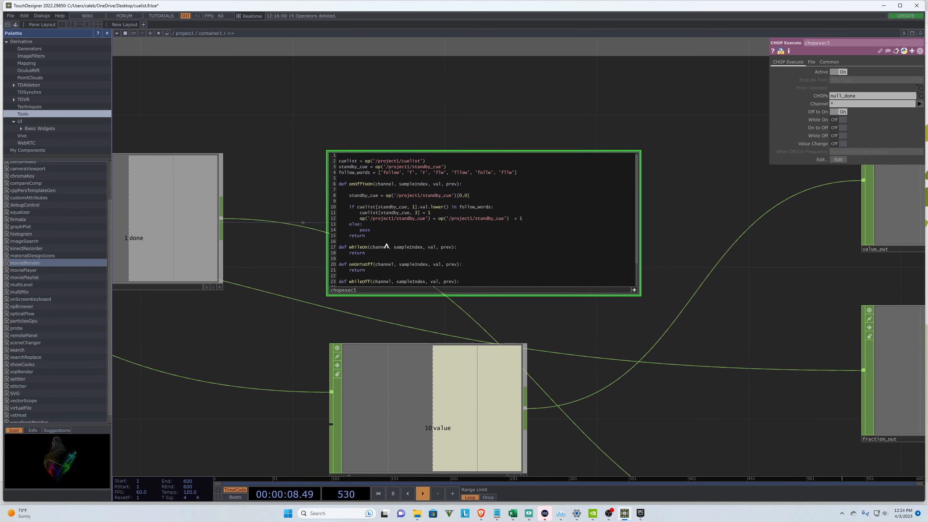
pyautogui.press('Delete')
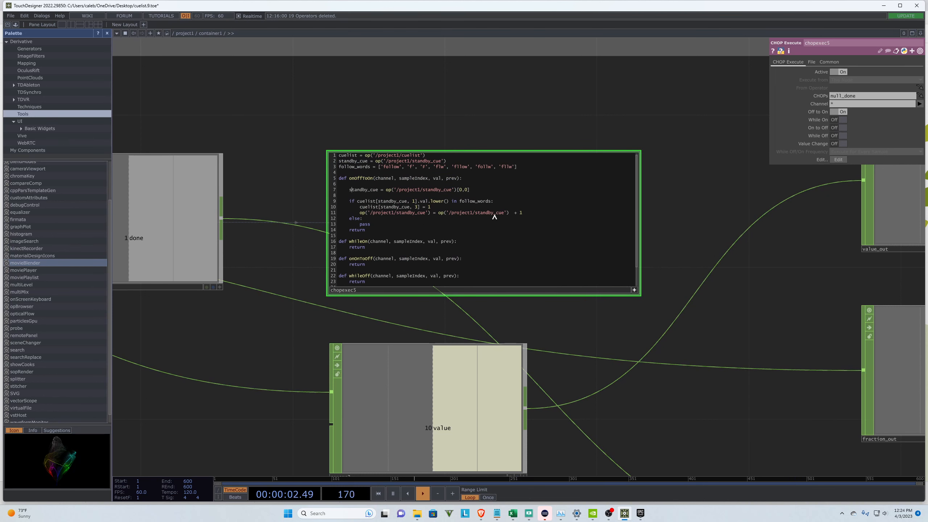
pyautogui.moveTo(379, 192); pyautogui.dragTo(350, 193)
pyautogui.click(378, 192)
pyautogui.write('_number')
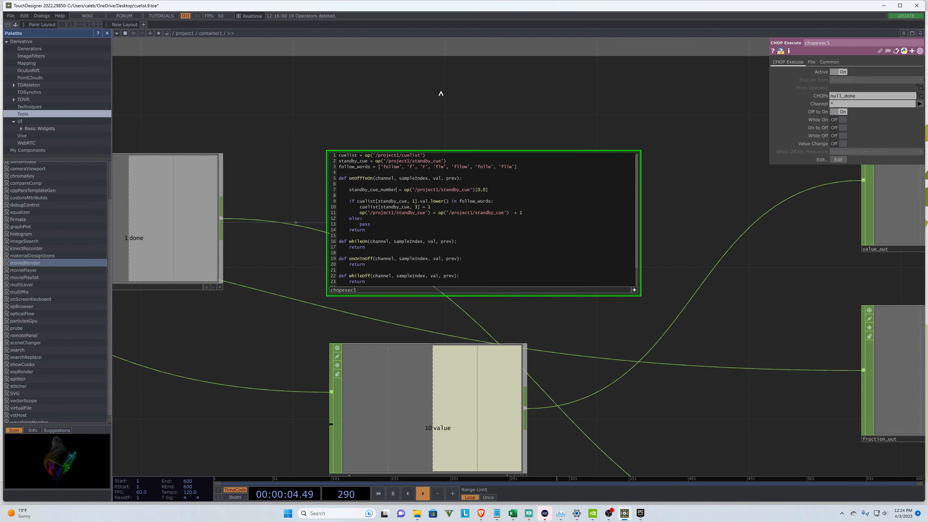
pyautogui.press('BackSpace')
pyautogui.press('BackSpace')
pyautogui.press('BackSpace')
pyautogui.press('BackSpace')
pyautogui.press('BackSpace')
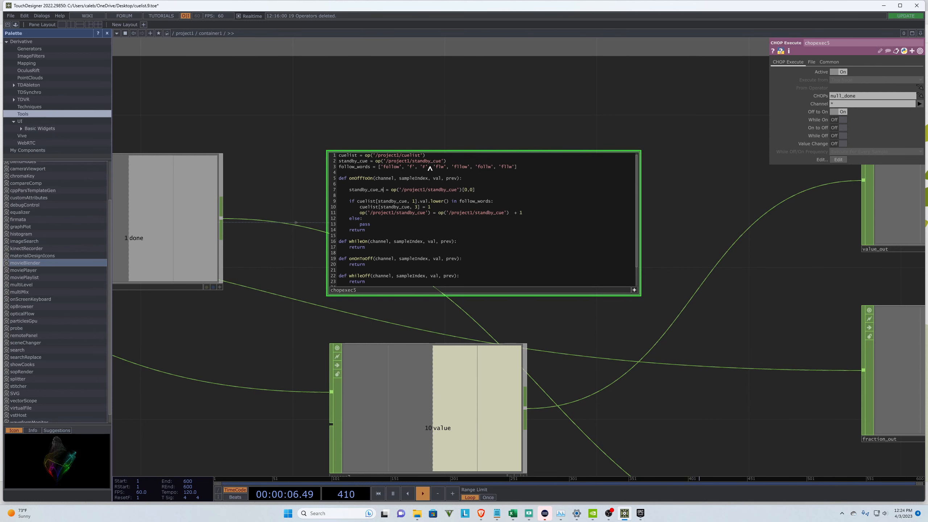
pyautogui.press('BackSpace')
pyautogui.press('BackSpace')
# Step: Rename the operator variable on line 2 to standby_cue_op and use that name in the cuelist lookups on lines 9 and 10
pyautogui.write('_op')
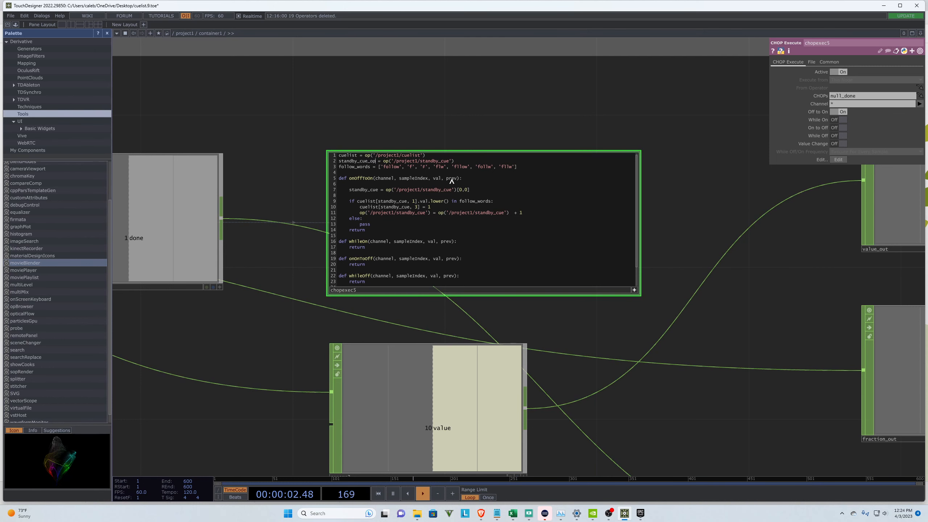
pyautogui.click(409, 201)
pyautogui.write('_op')
pyautogui.click(410, 208)
pyautogui.write('_op')
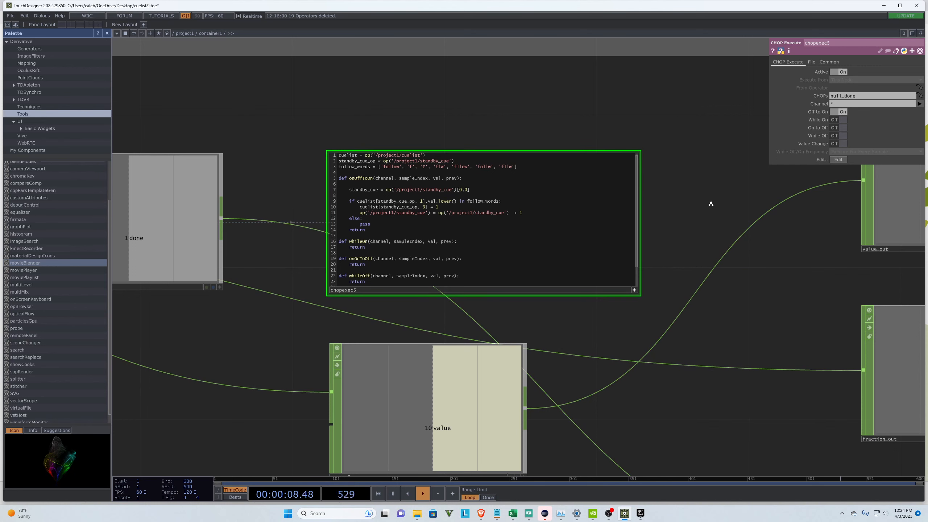
# Step: Check the standby_cue_op lookups in the if condition on line 9 and the trigger assignment on line 10
pyautogui.scroll(-1, 724, 204)
pyautogui.scroll(-2, 724, 207)
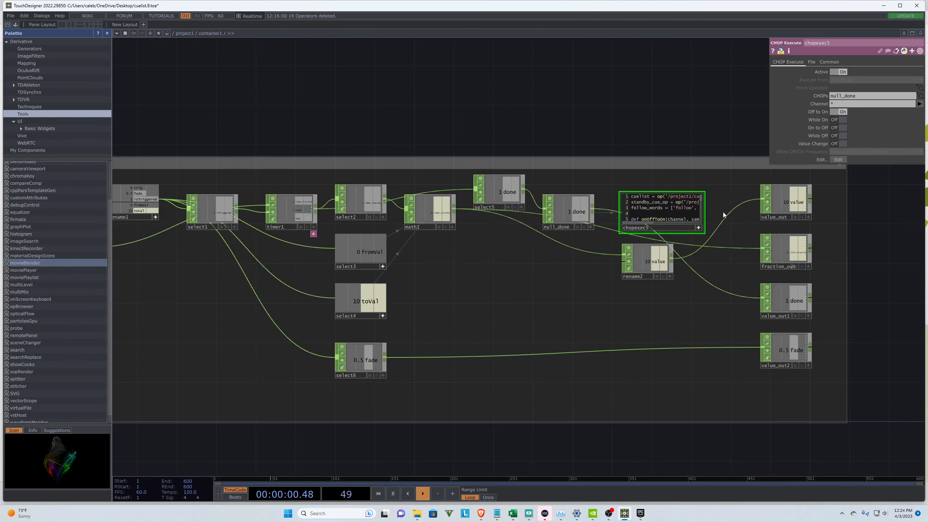
pyautogui.scroll(4, 724, 211)
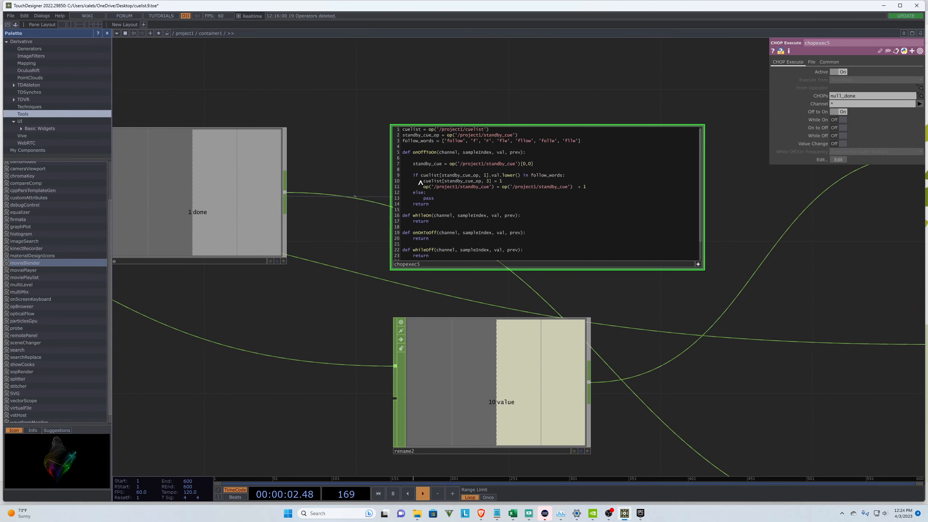
pyautogui.moveTo(422, 178); pyautogui.dragTo(479, 179)
pyautogui.click(483, 177)
pyautogui.click(570, 182)
pyautogui.moveTo(424, 182); pyautogui.dragTo(480, 183)
pyautogui.click(491, 183)
# Step: Replace the assignment target on line 11 of the script with standby_cue_op[0,0]
pyautogui.moveTo(426, 190); pyautogui.dragTo(493, 189)
pyautogui.click(423, 188)
pyautogui.moveTo(492, 189); pyautogui.dragTo(426, 188)
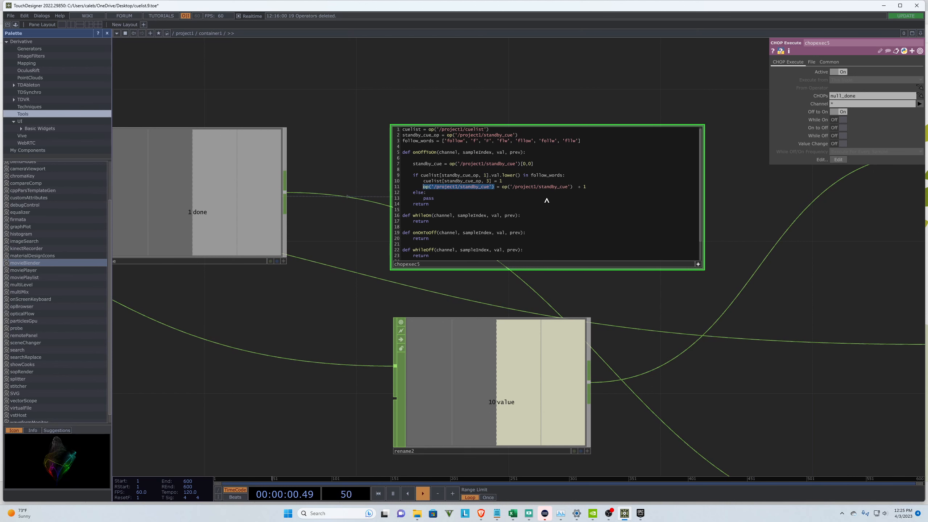
pyautogui.write('standby_cue')
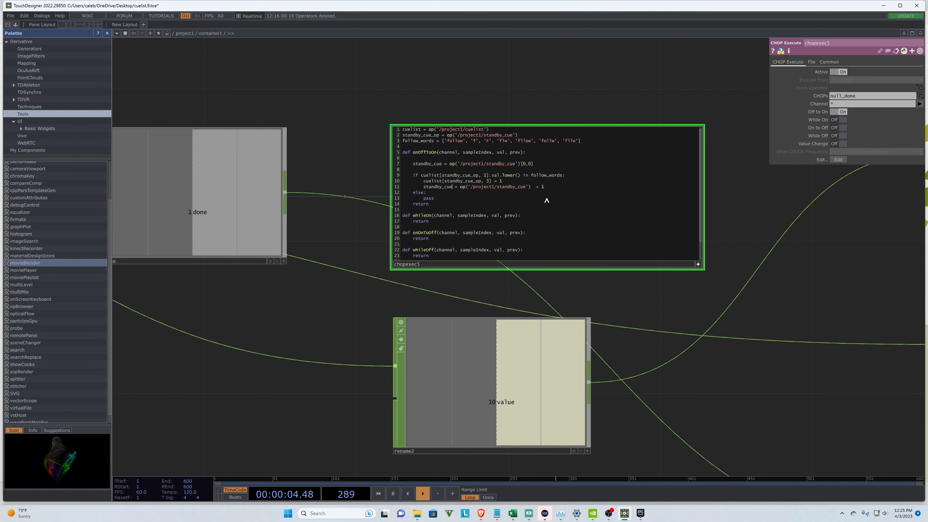
pyautogui.write('_op[0,0]')
# Step: Replace the operator reference before + 1 on line 11 with standby_cue_op[0,0], and return to project1
pyautogui.moveTo(474, 187); pyautogui.dragTo(424, 188)
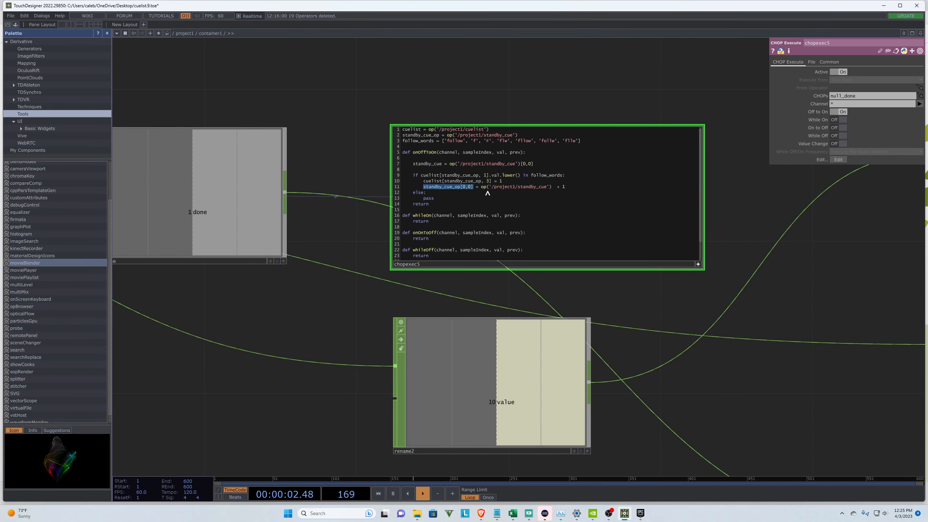
pyautogui.hotkey('ctrl', 'c')
pyautogui.moveTo(551, 187); pyautogui.dragTo(481, 188)
pyautogui.hotkey('ctrl', 'v')
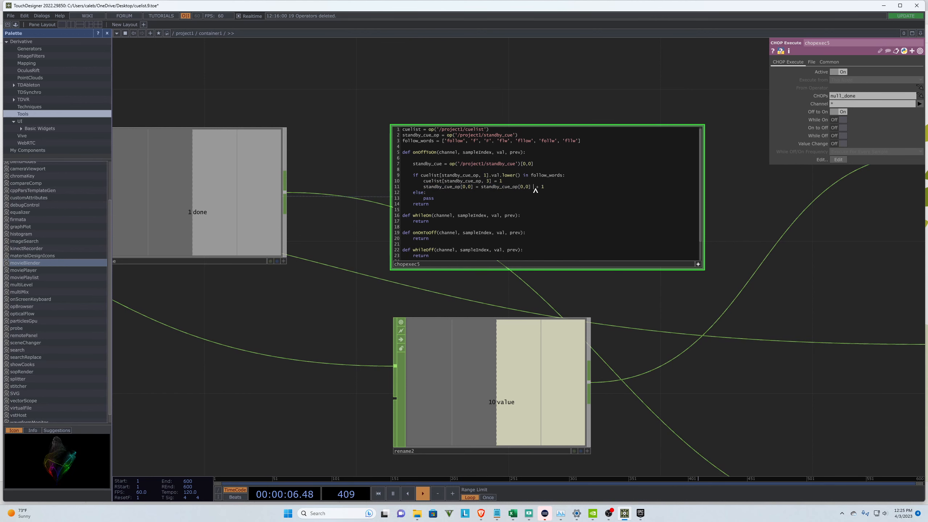
pyautogui.press('Delete')
pyautogui.scroll(-10, 578, 95)
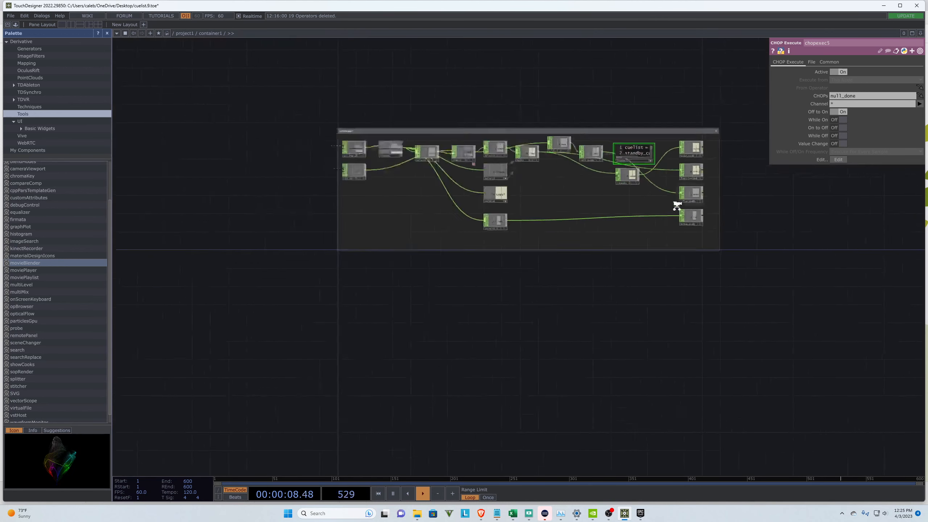
pyautogui.scroll(-3, 543, 225)
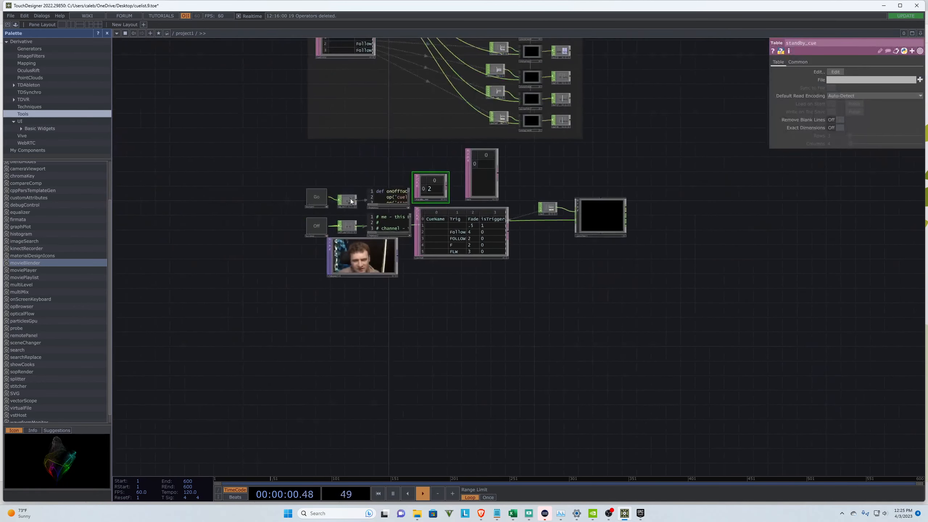
# Step: Open container1 and read the script error reported on chopexec5
pyautogui.scroll(3, 611, 147)
pyautogui.scroll(8, 588, 224)
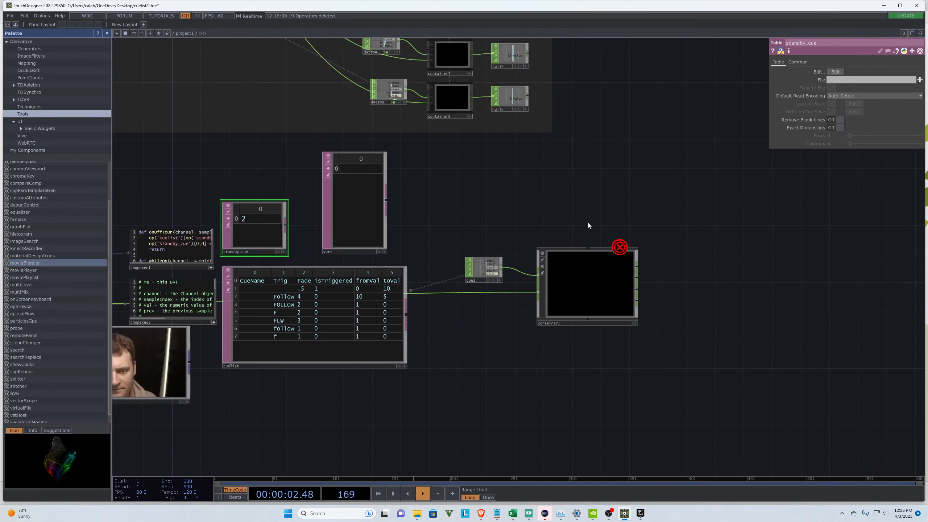
pyautogui.scroll(4, 628, 198)
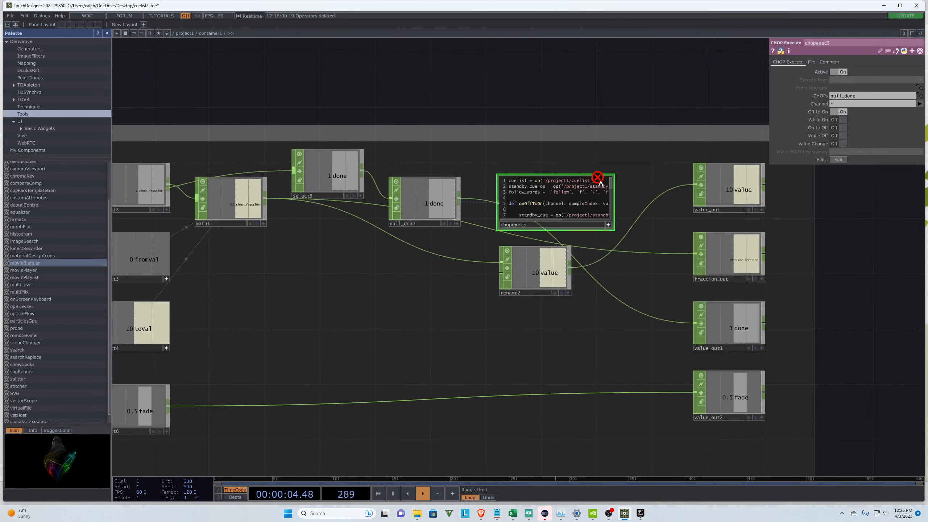
pyautogui.moveTo(598, 179)
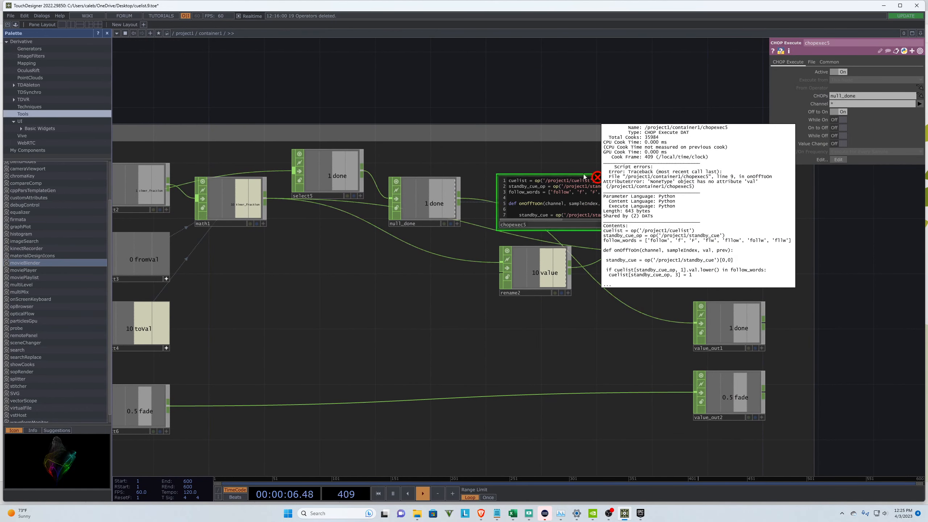
pyautogui.scroll(4, 568, 165)
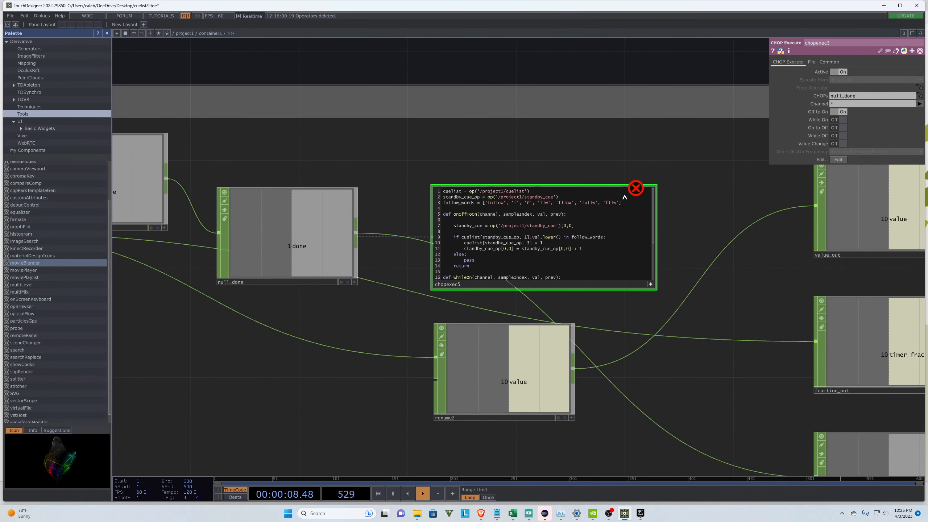
pyautogui.moveTo(633, 190)
# Step: Replace standby_cue_op with standby_cue in the cuelist lookups on lines 9 and 10 of chopexec5
pyautogui.moveTo(462, 237); pyautogui.dragTo(479, 238)
pyautogui.moveTo(443, 191); pyautogui.dragTo(461, 191)
pyautogui.moveTo(483, 238); pyautogui.dragTo(519, 238)
pyautogui.click(519, 238)
pyautogui.press('BackSpace')
pyautogui.press('BackSpace')
pyautogui.press('BackSpace')
pyautogui.press('BackSpace')
pyautogui.press('BackSpace')
pyautogui.press('BackSpace')
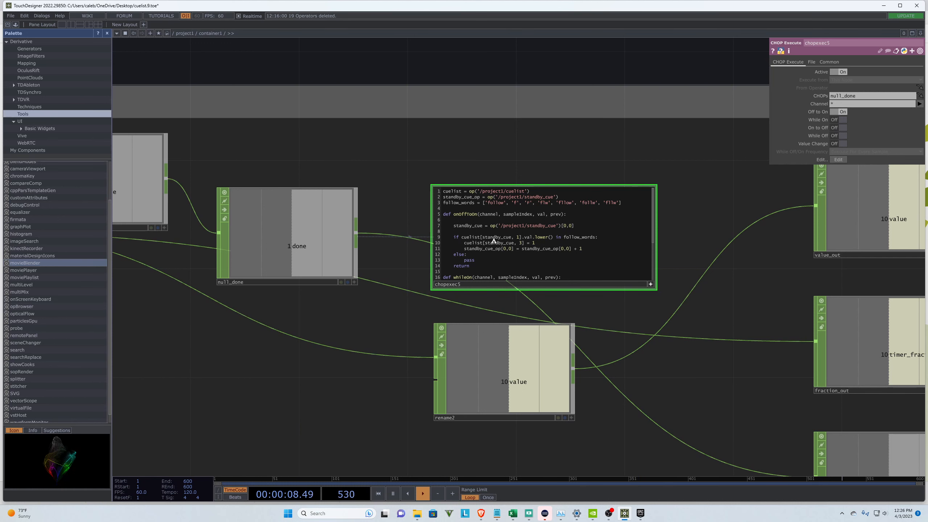
# Step: Check the standby_cue lookup on line 10 and the standby_cue_op[0,0] increment on line 11 of the script
pyautogui.moveTo(482, 240); pyautogui.dragTo(513, 245)
pyautogui.scroll(-6, 625, 214)
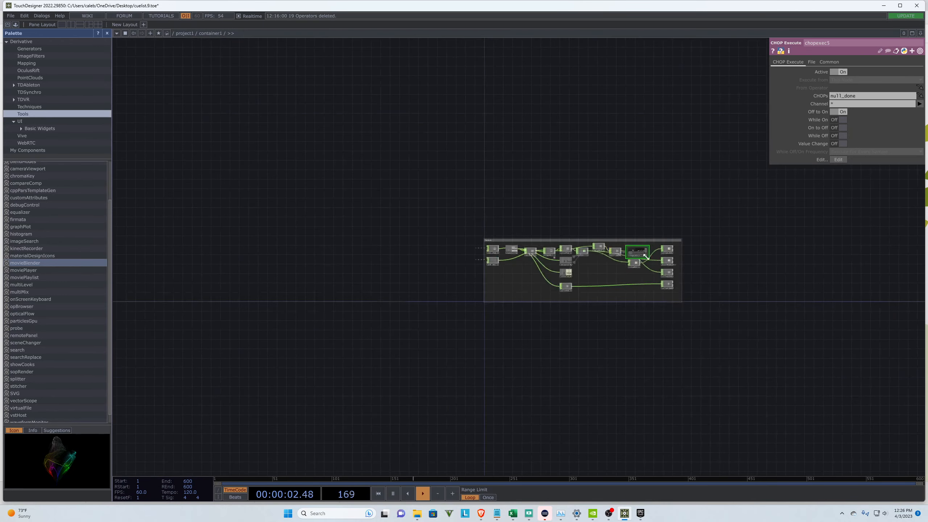
pyautogui.scroll(7, 644, 254)
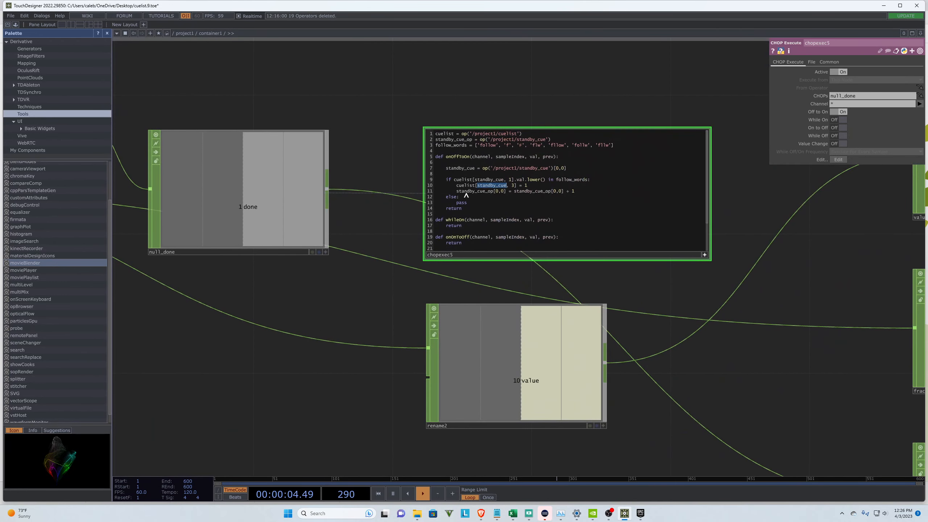
pyautogui.click(522, 187)
pyautogui.moveTo(457, 191); pyautogui.dragTo(550, 191)
pyautogui.click(493, 193)
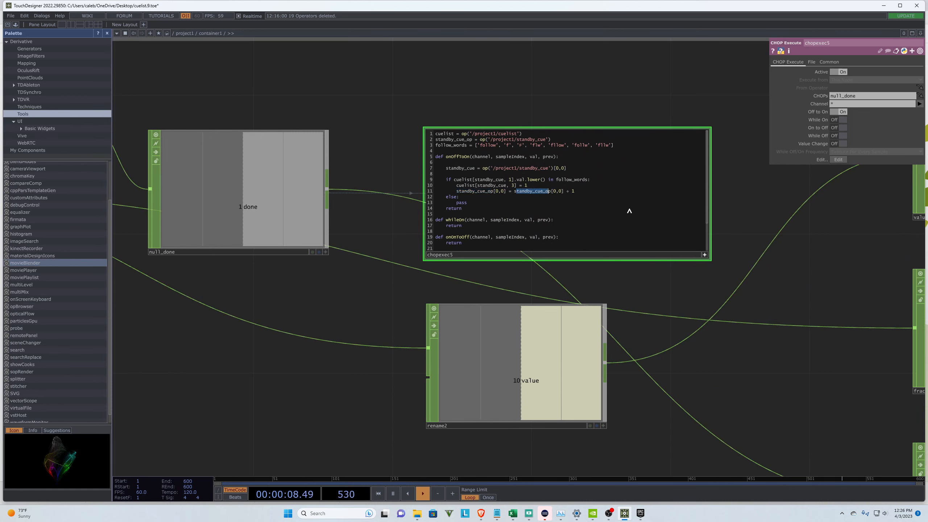
# Step: Return to project1 and run the cues to test the follow advance, inspecting the cuelist table and the container network
pyautogui.press('u')
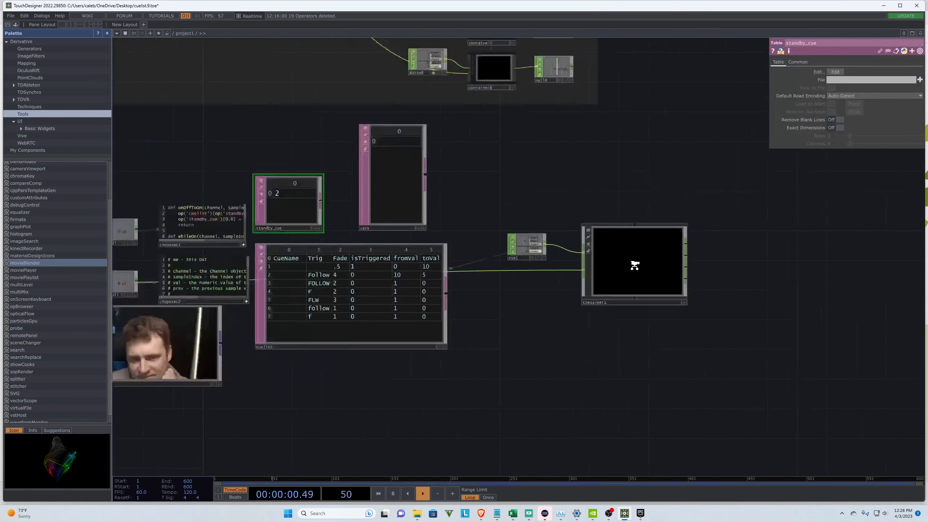
pyautogui.click(240, 274)
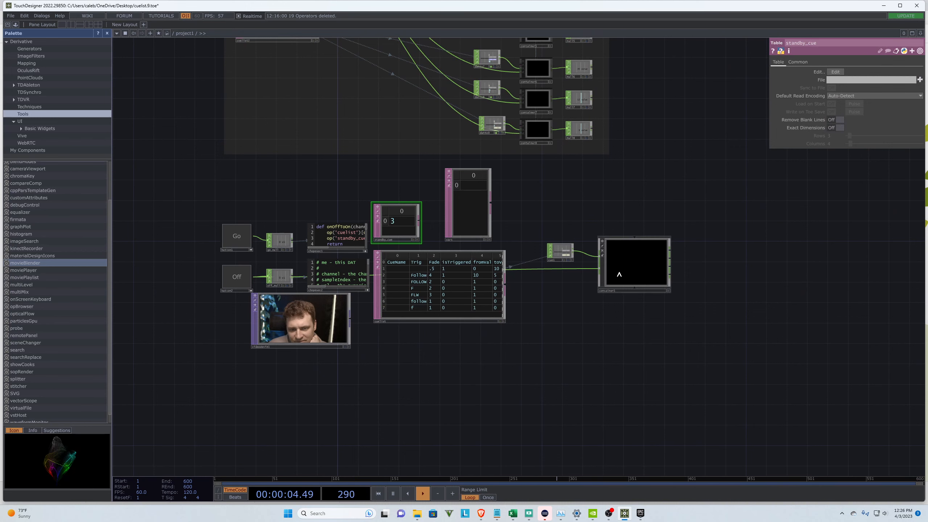
pyautogui.scroll(5, 392, 274)
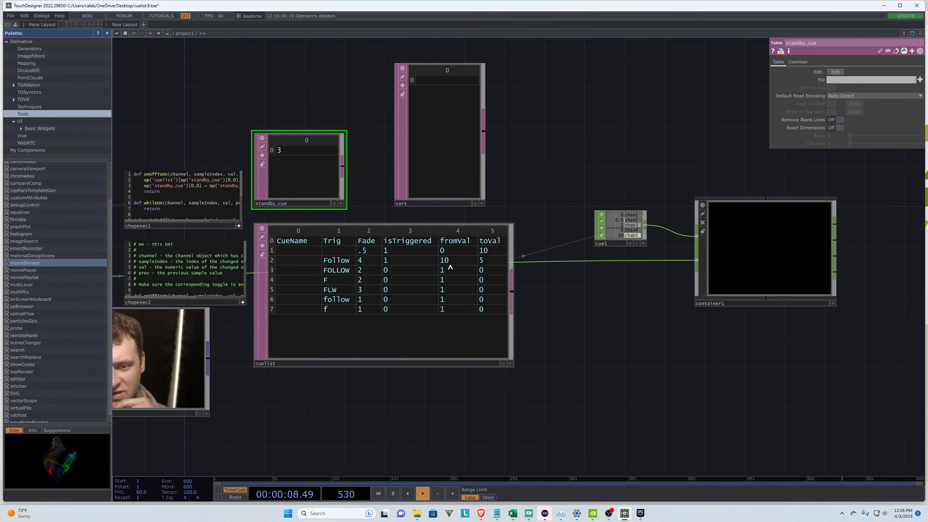
pyautogui.scroll(-5, 455, 264)
pyautogui.scroll(7, 572, 222)
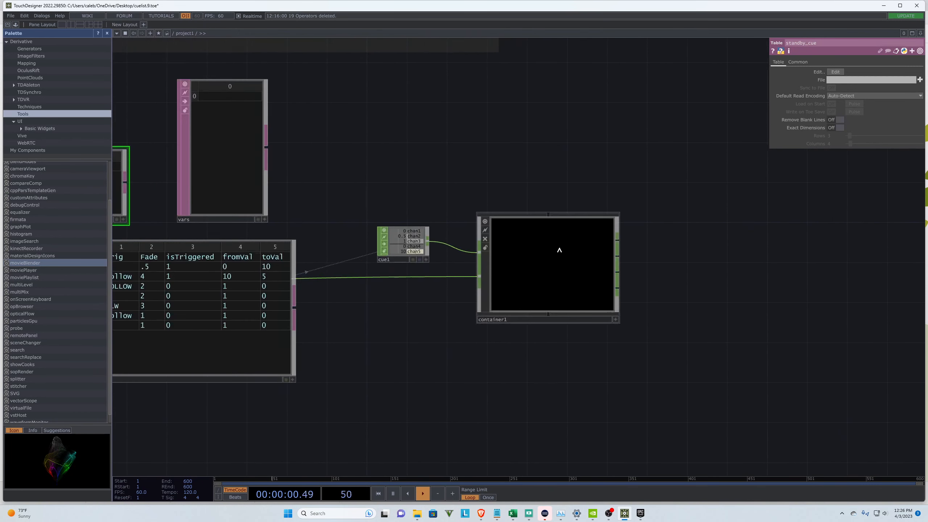
pyautogui.scroll(6, 549, 255)
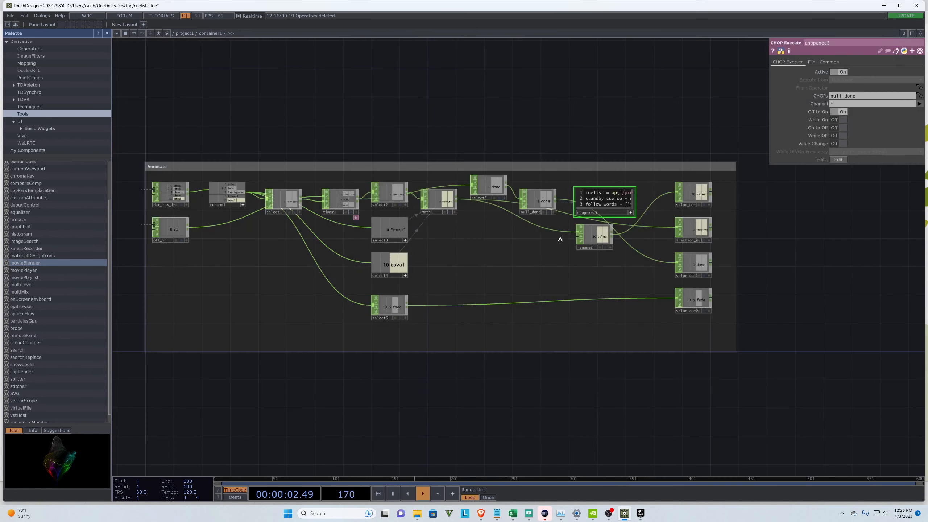
pyautogui.scroll(-10, 786, 257)
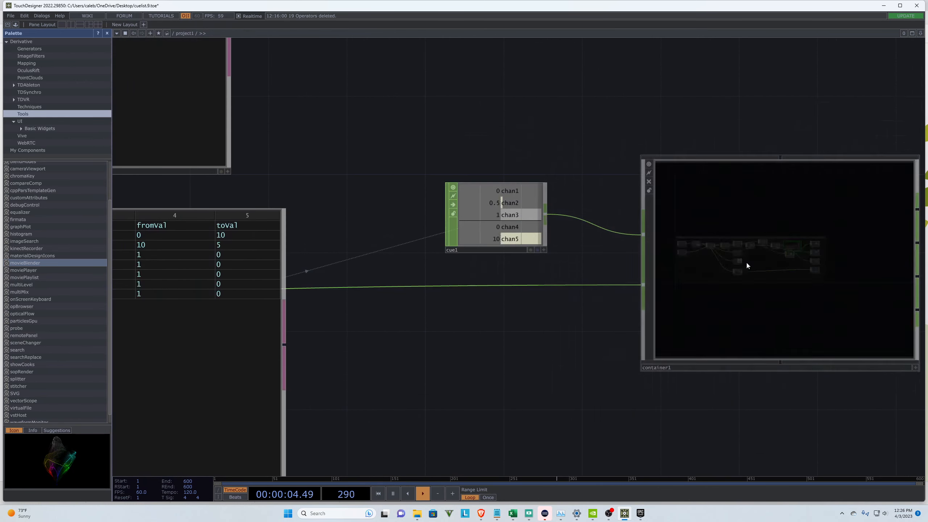
# Step: Save the project and rename container1 as container_cue1
pyautogui.hotkey('ctrl', 's')
pyautogui.click(575, 311)
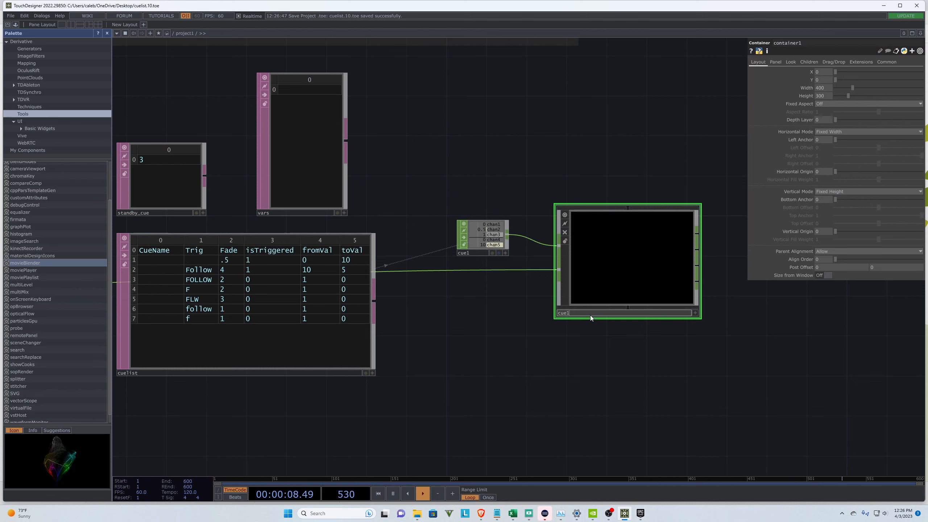
pyautogui.press('Return')
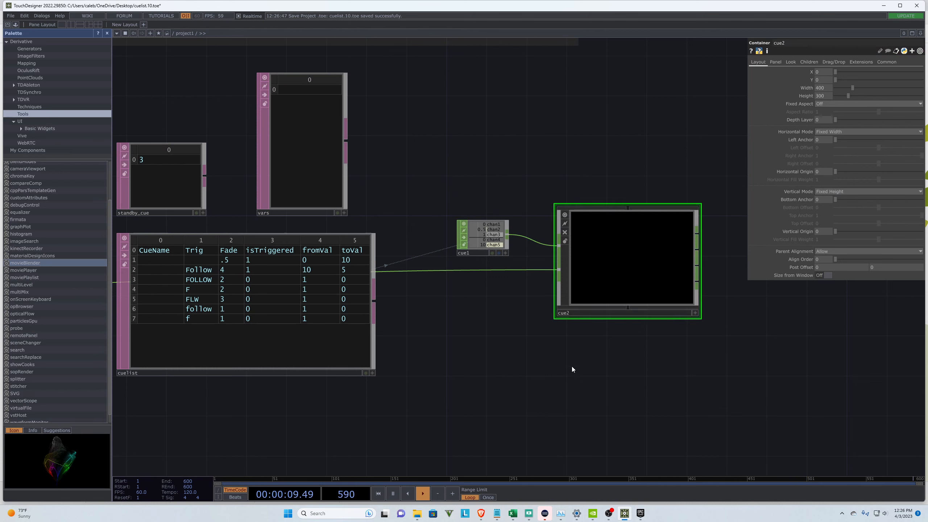
pyautogui.click(569, 313)
pyautogui.write('con')
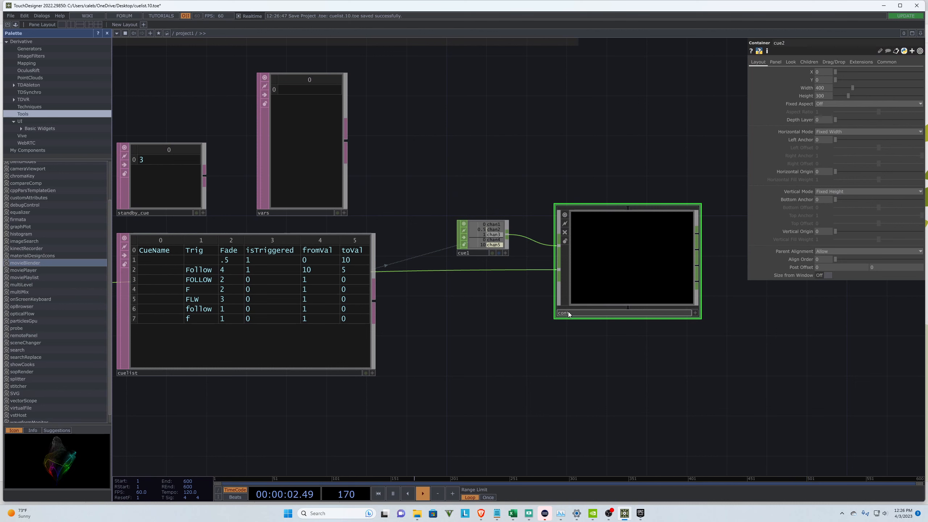
pyautogui.write('tainer_cue')
pyautogui.click(472, 337)
# Step: Reposition container_cue1 beside the cue1 operator in project1
pyautogui.moveTo(625, 253); pyautogui.dragTo(638, 232)
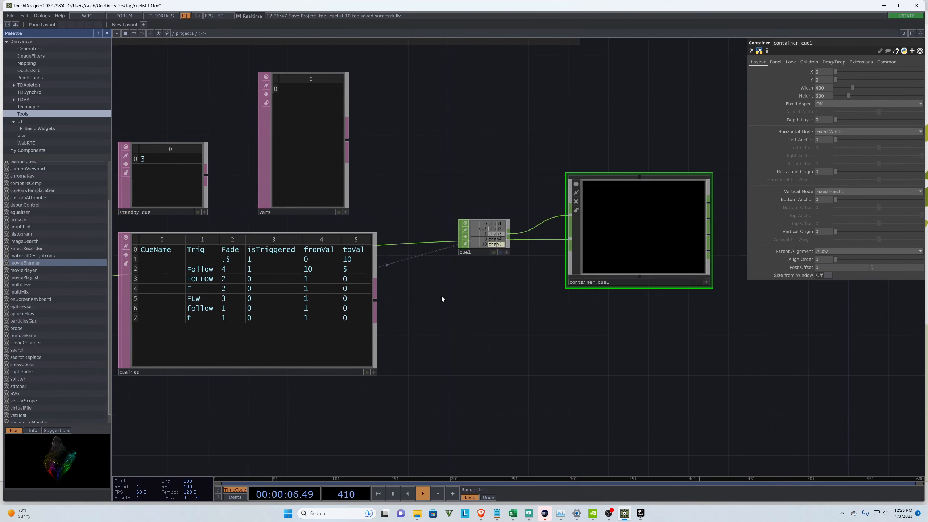
pyautogui.scroll(-5, 443, 295)
pyautogui.moveTo(560, 268)
pyautogui.mouseDown()
pyautogui.moveTo(570, 283)
pyautogui.moveTo(558, 276)
pyautogui.mouseUp()
pyautogui.moveTo(459, 270); pyautogui.dragTo(485, 267)
pyautogui.scroll(4, 516, 258)
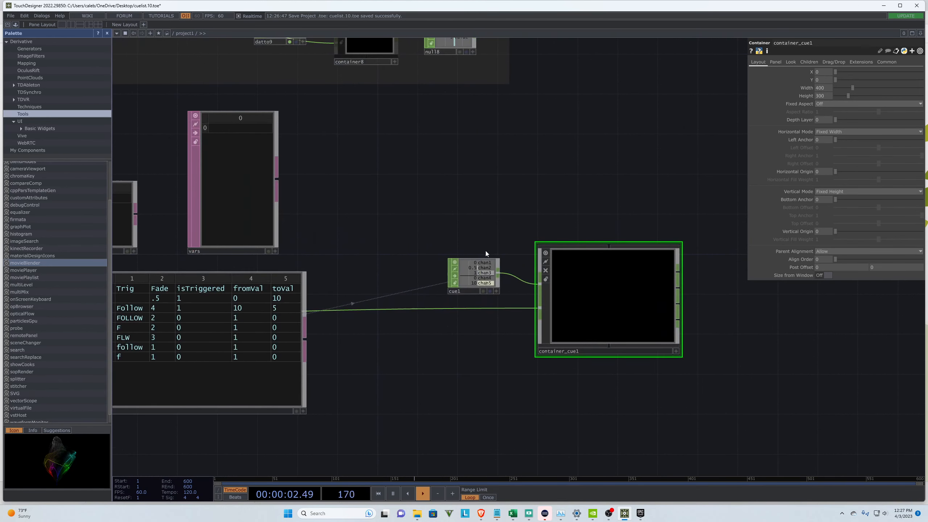
pyautogui.scroll(2, 485, 252)
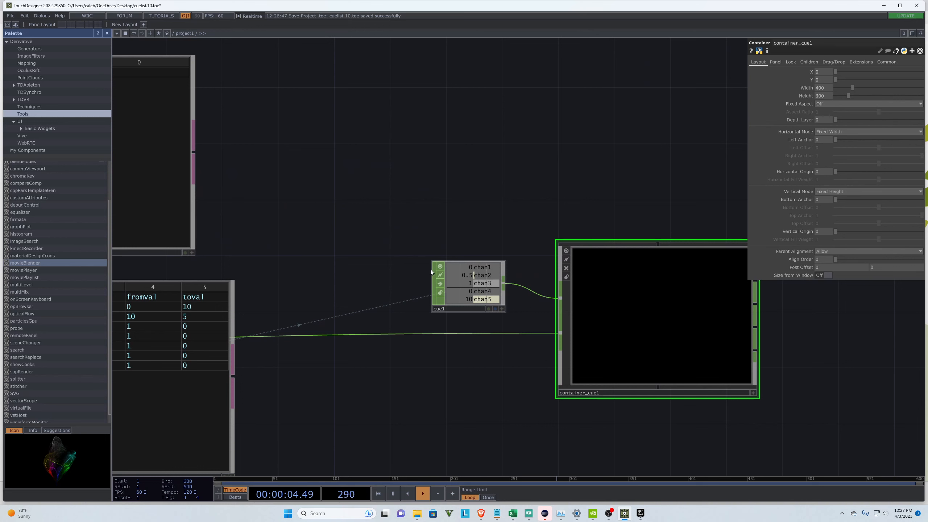
pyautogui.scroll(-1, 417, 275)
pyautogui.moveTo(414, 275); pyautogui.dragTo(385, 283)
pyautogui.scroll(1, 508, 259)
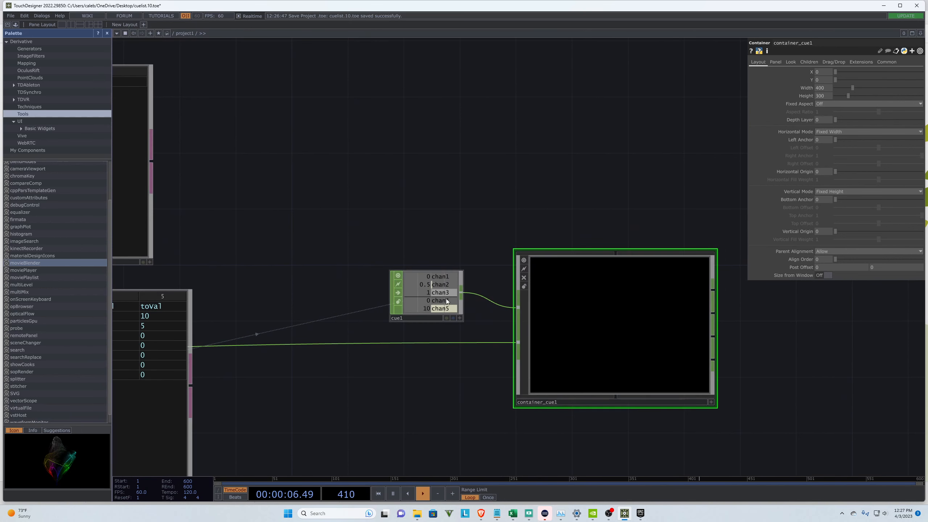
# Step: Cut the cue1 operator from project1 and open the container_cue1 network
pyautogui.click(426, 291)
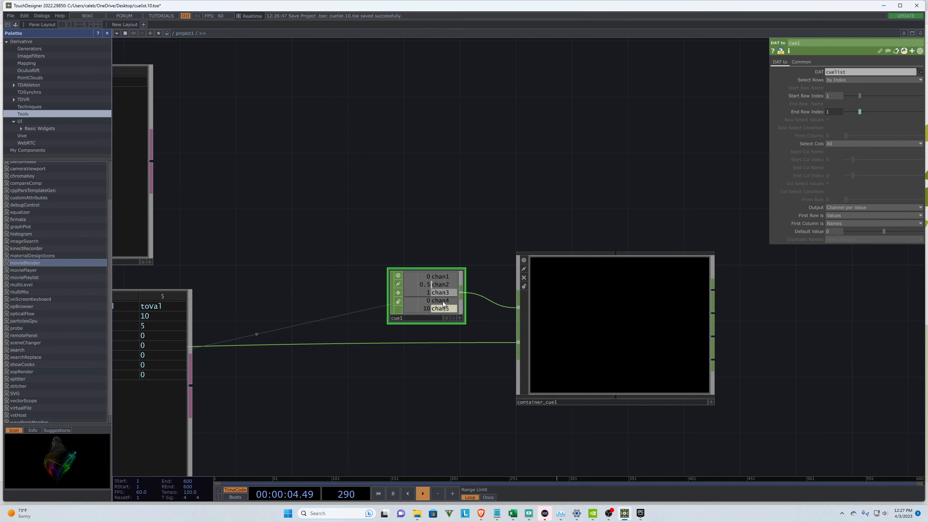
pyautogui.press('Delete')
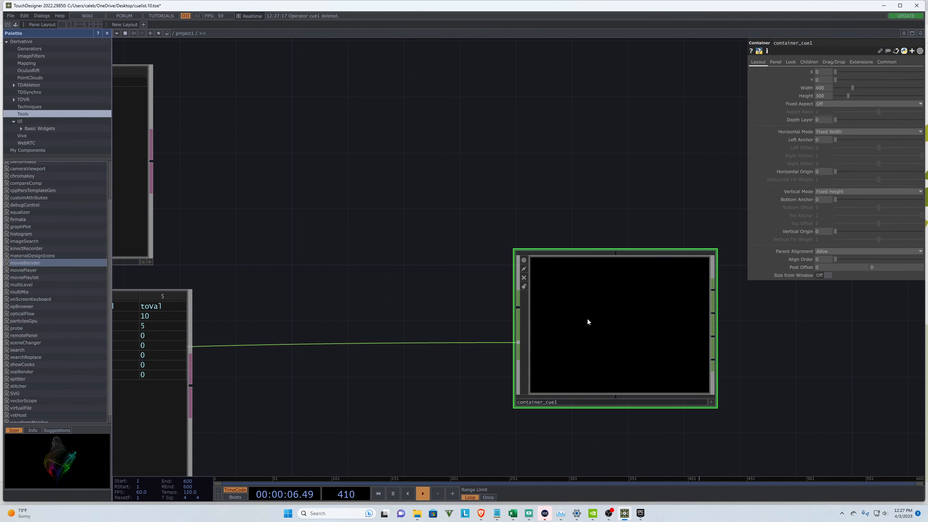
pyautogui.scroll(6, 587, 318)
pyautogui.scroll(4, 588, 332)
pyautogui.scroll(6, 152, 186)
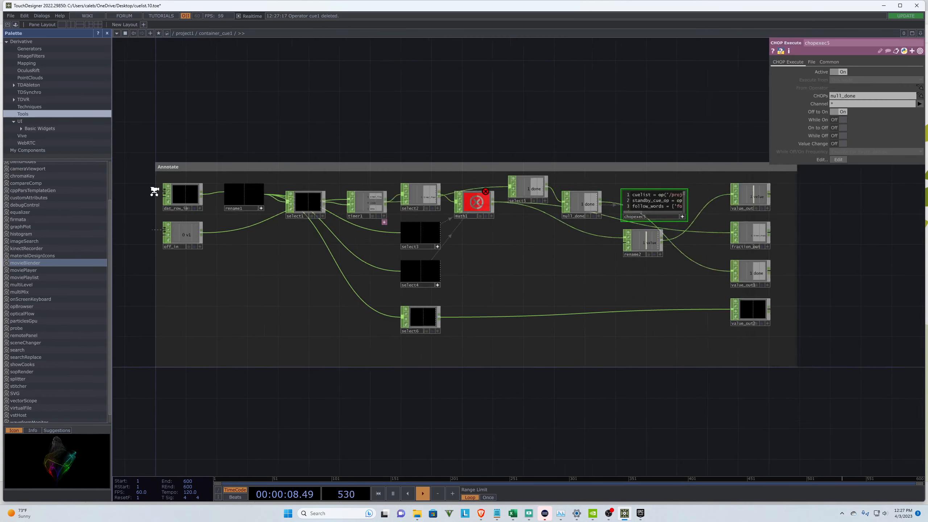
# Step: Shift select1 and rename1 to the right to make room after dat_row_in
pyautogui.moveTo(313, 198); pyautogui.dragTo(327, 203)
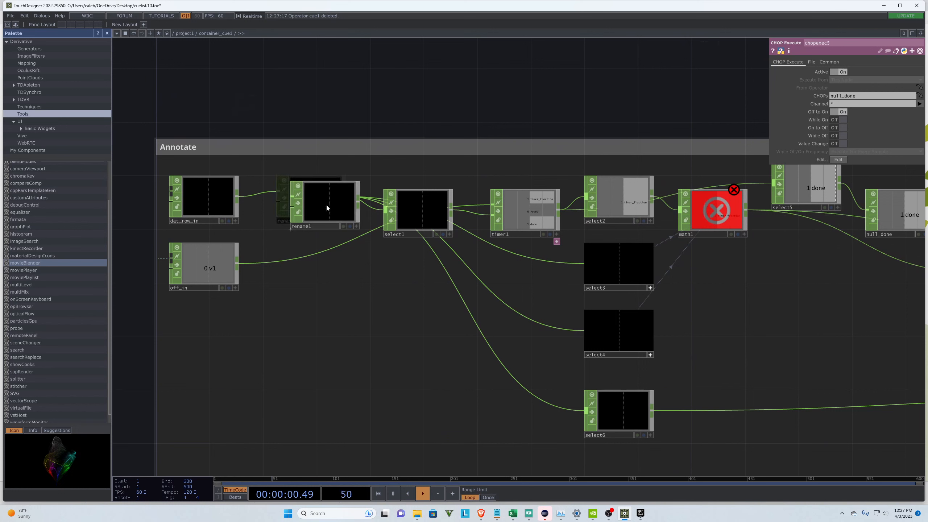
pyautogui.moveTo(422, 221); pyautogui.dragTo(449, 212)
pyautogui.moveTo(319, 202); pyautogui.dragTo(360, 201)
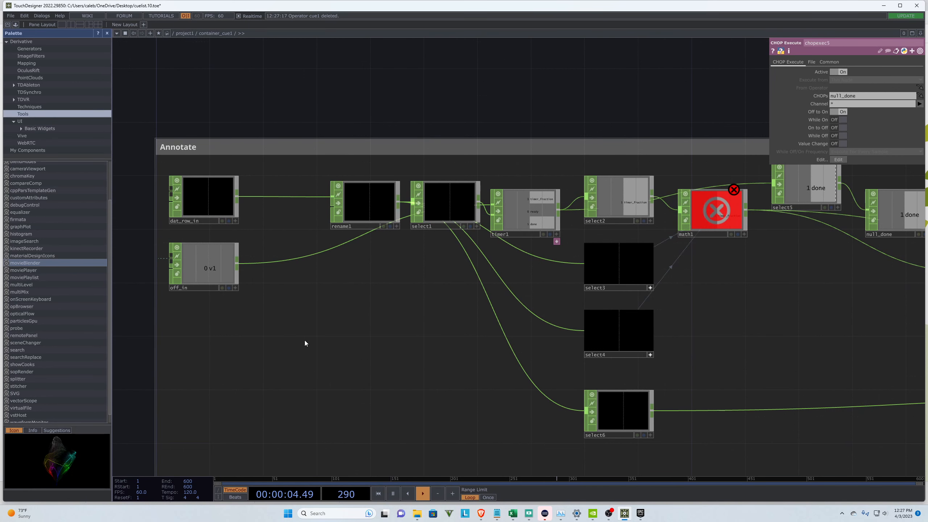
# Step: Paste cue1 into container_cue1 near the input operators and move off_in further down
pyautogui.hotkey('ctrl', 'v')
pyautogui.click(317, 306)
pyautogui.moveTo(230, 270); pyautogui.dragTo(230, 316)
# Step: Extend the Annotate frame to the left and spread dat_row_in and cue1 apart inside it
pyautogui.moveTo(156, 255); pyautogui.dragTo(104, 251)
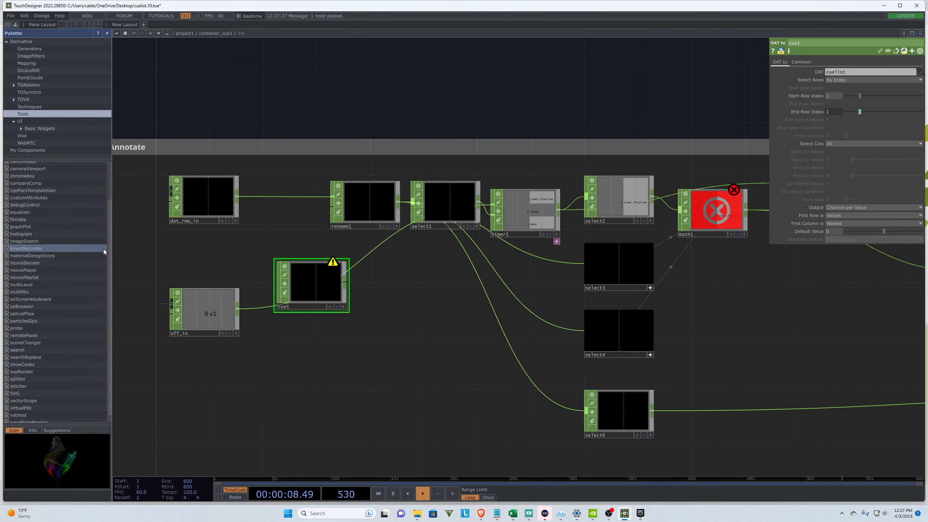
pyautogui.scroll(-3, 498, 279)
pyautogui.moveTo(185, 183); pyautogui.dragTo(284, 214)
pyautogui.scroll(6, 283, 213)
pyautogui.moveTo(518, 284); pyautogui.dragTo(444, 284)
pyautogui.moveTo(649, 406); pyautogui.dragTo(594, 332)
# Step: Try to wire dat_row_in into cue1, and place cue1 directly beneath dat_row_in
pyautogui.click(495, 300)
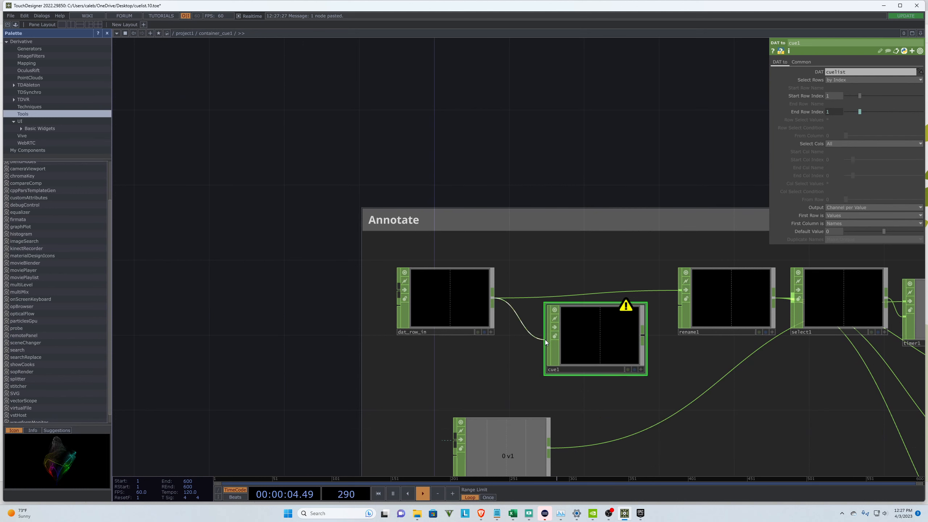
pyautogui.moveTo(546, 340); pyautogui.dragTo(493, 306)
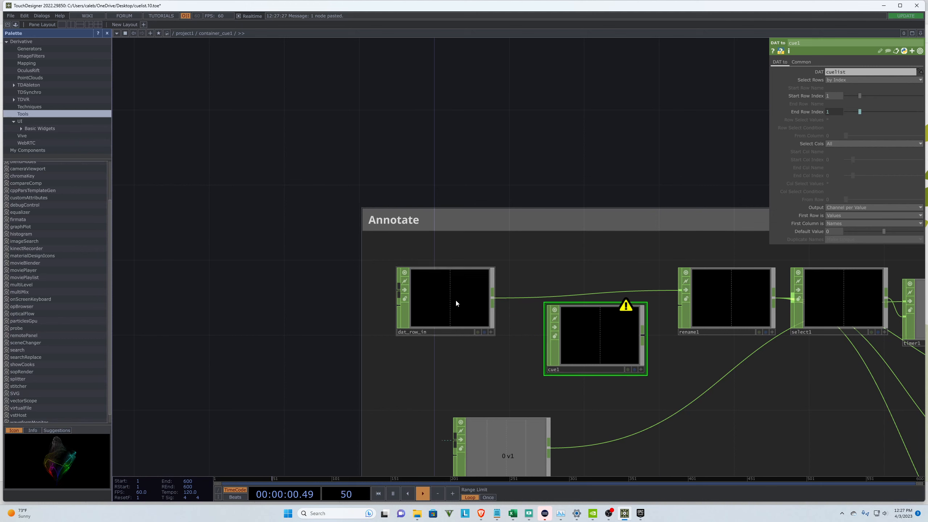
pyautogui.moveTo(456, 303); pyautogui.dragTo(456, 284)
pyautogui.moveTo(594, 351); pyautogui.dragTo(444, 369)
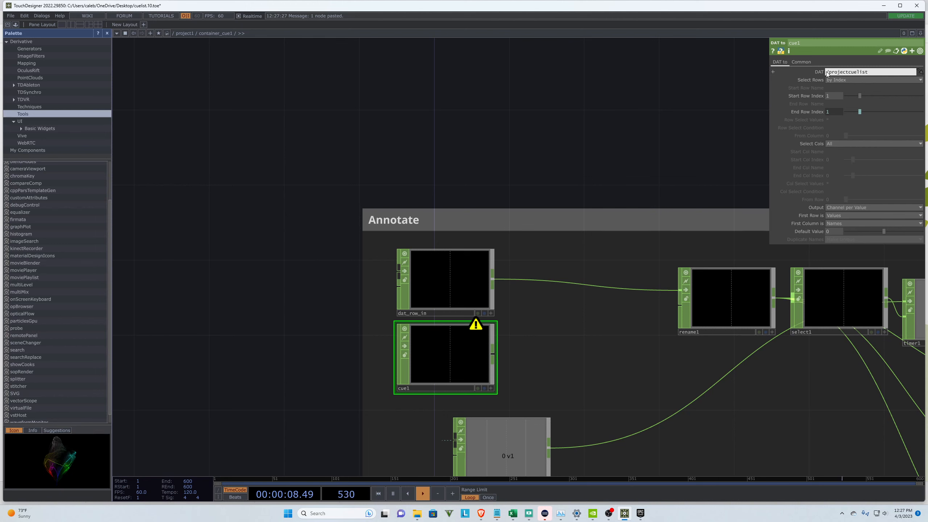
# Step: Set cue1's DAT reference to /project1/cuelist and wire cue1 into rename1 in place of dat_row_in
pyautogui.press('Return')
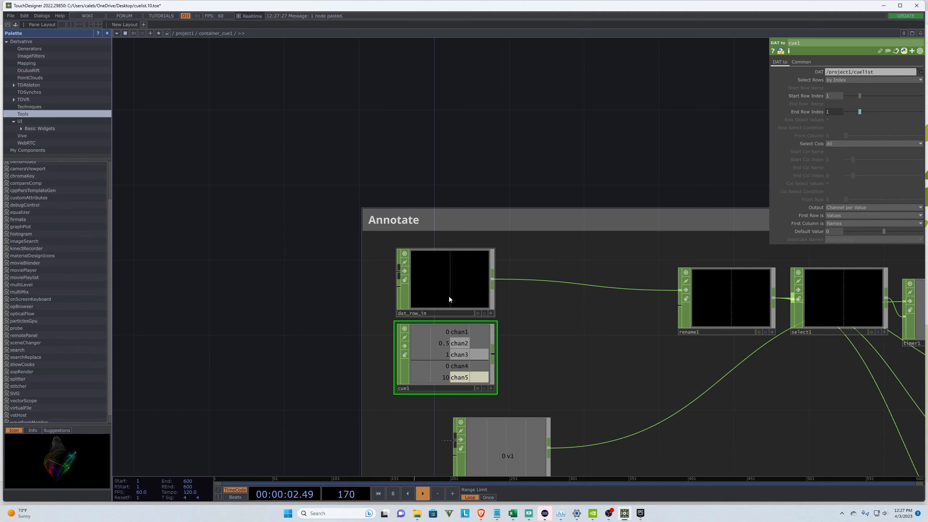
pyautogui.click(460, 285)
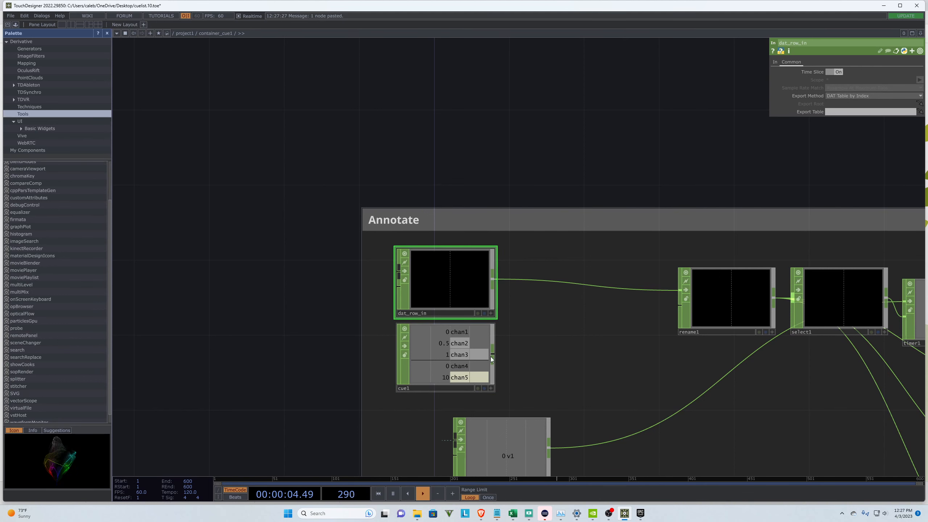
pyautogui.moveTo(493, 354); pyautogui.dragTo(679, 290)
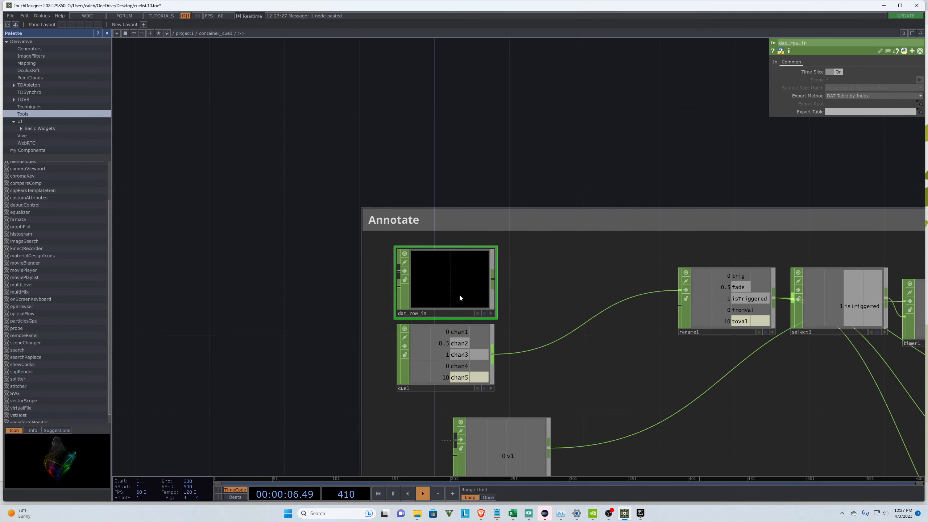
# Step: Rename the dat_row_in input operator as cue_number
pyautogui.click(428, 313)
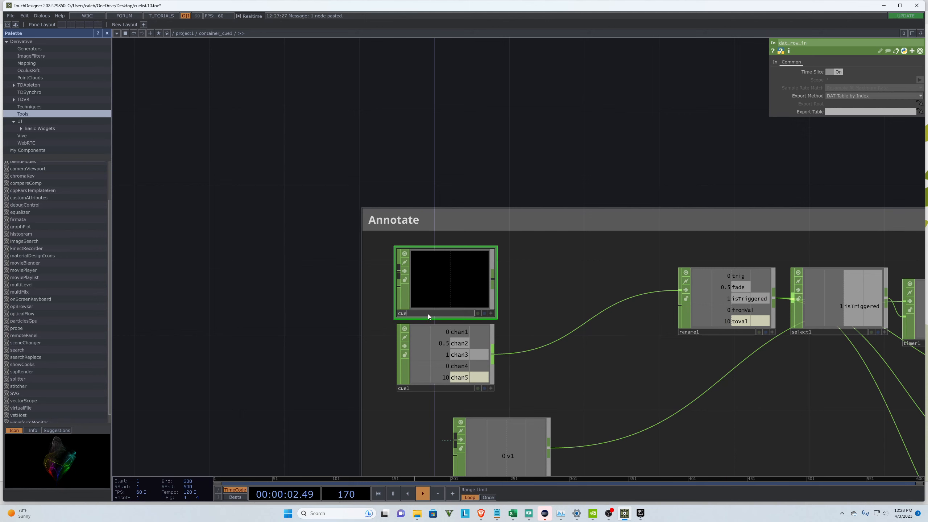
pyautogui.write('cue_number')
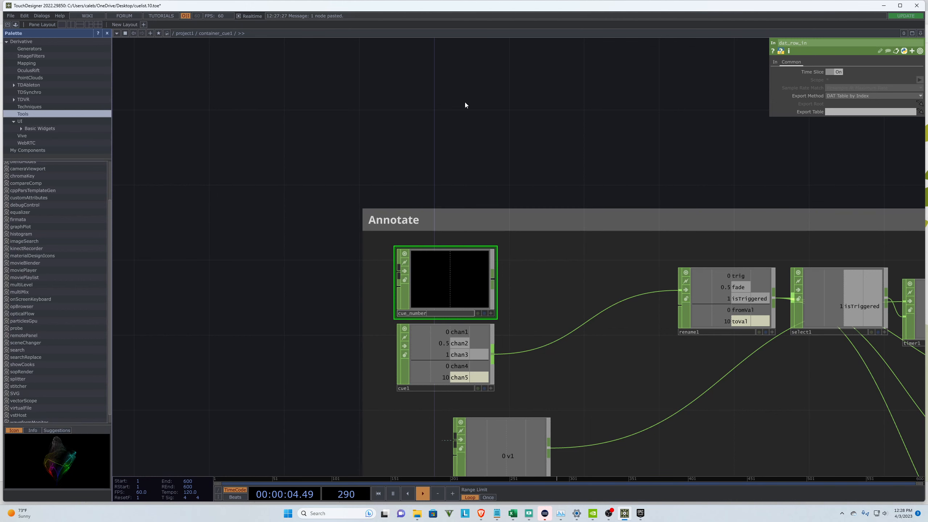
pyautogui.press('Return')
# Step: Return to the project1 network, add a Constant CHOP beside container_cue1 and wire it into the container's first input
pyautogui.press('u')
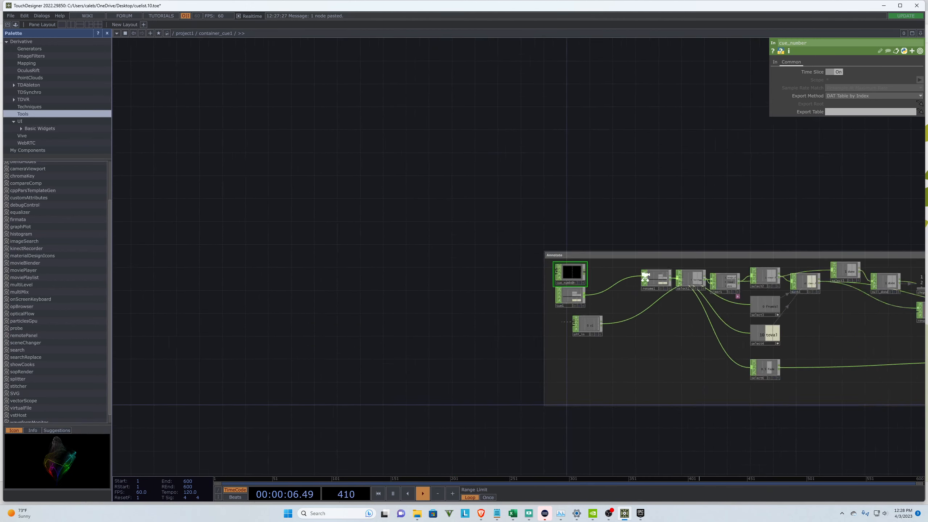
pyautogui.scroll(-2, 645, 286)
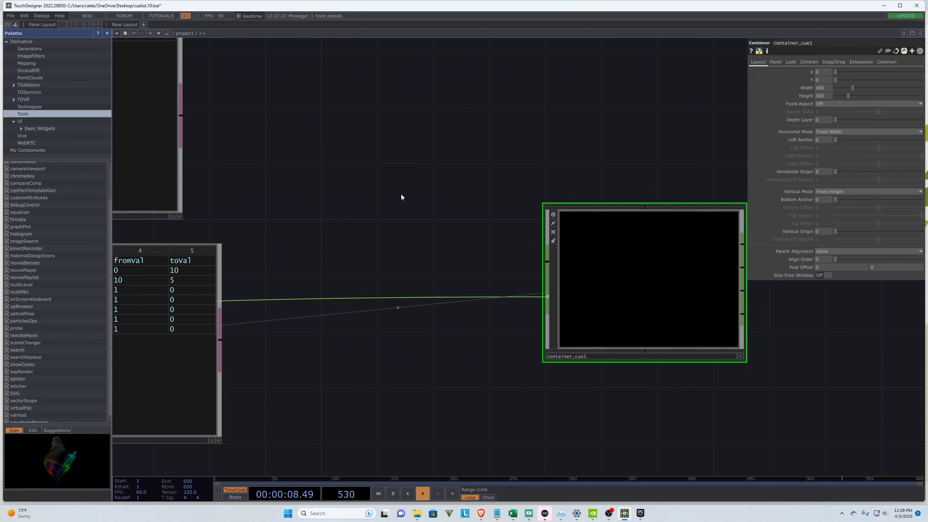
pyautogui.press('Tab')
pyautogui.write('con')
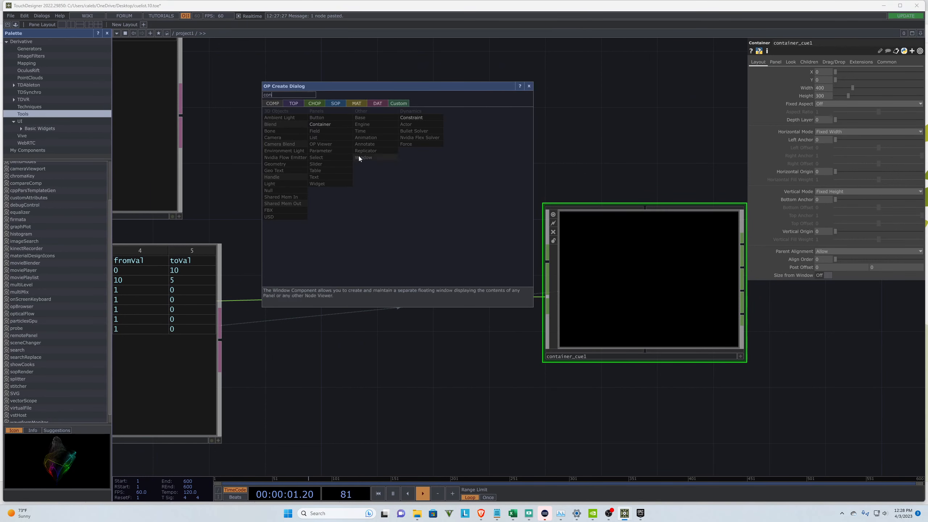
pyautogui.click(314, 103)
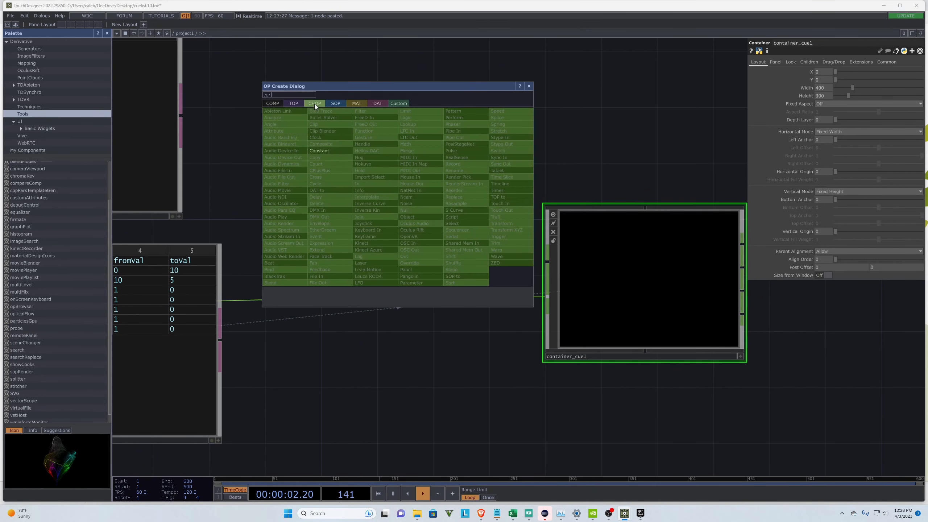
pyautogui.click(326, 150)
pyautogui.click(444, 242)
pyautogui.moveTo(476, 235)
pyautogui.mouseDown()
pyautogui.moveTo(548, 264)
pyautogui.moveTo(477, 236)
pyautogui.mouseUp()
pyautogui.click(446, 249)
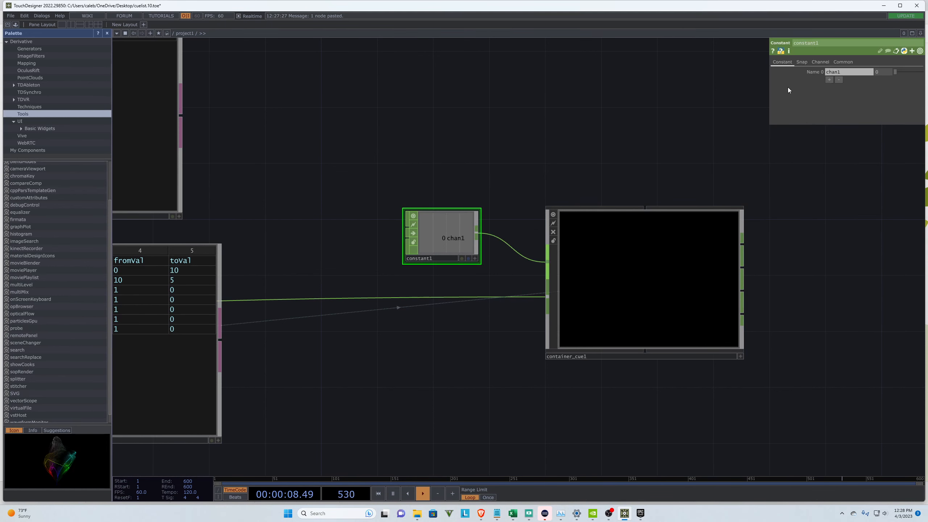
# Step: Name the constant's channel cue_number and rename the operator itself cue_number
pyautogui.write('cue_num')
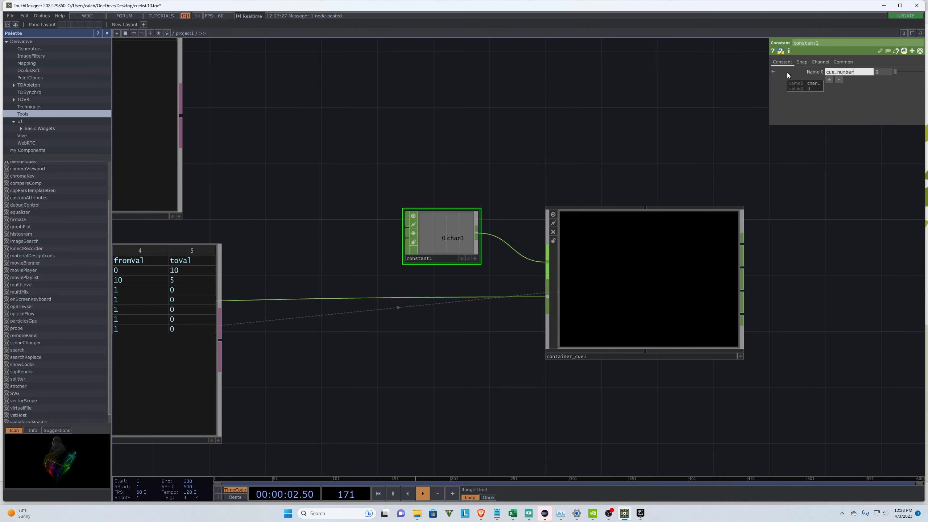
pyautogui.write('ber')
pyautogui.press('Return')
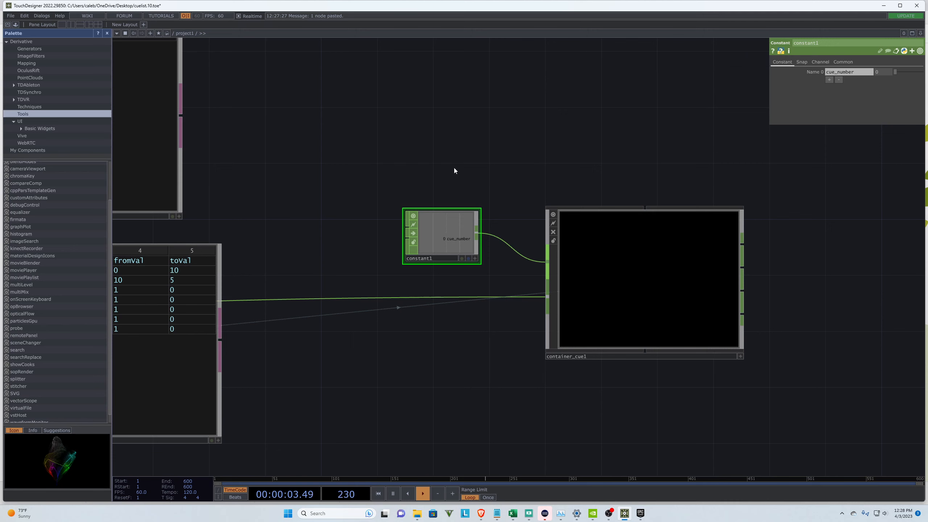
pyautogui.click(435, 258)
pyautogui.write('cue_number')
pyautogui.press('Return')
# Step: Set the cue_number constant's value to 1 and enter container_cue1
pyautogui.scroll(8, 596, 255)
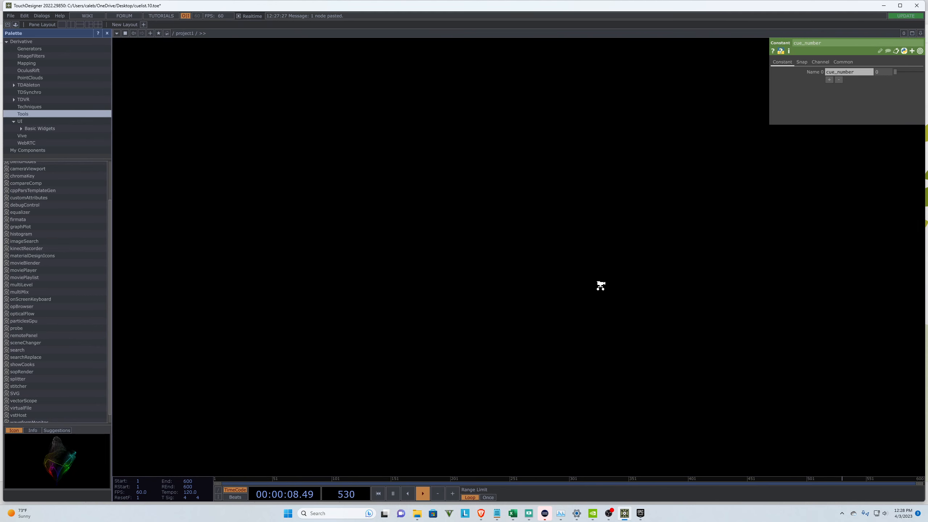
pyautogui.moveTo(603, 285); pyautogui.dragTo(614, 272, button='middle')
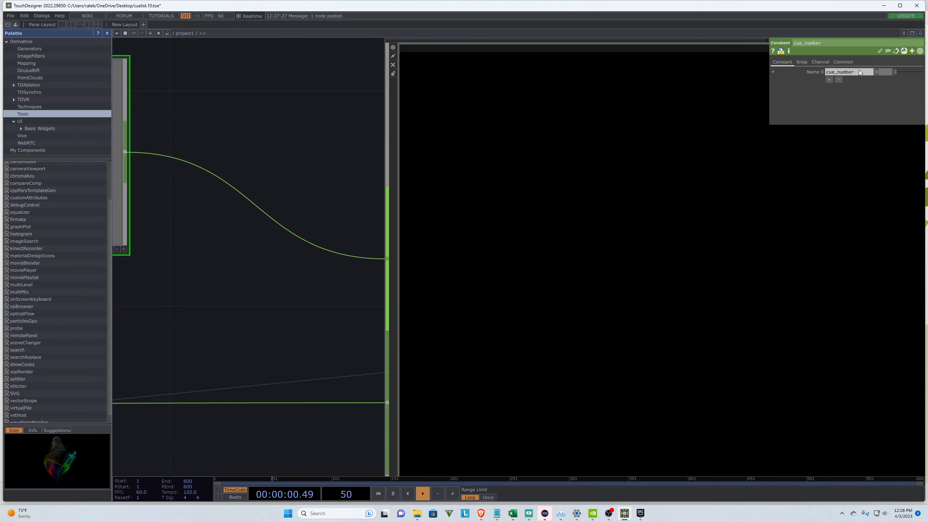
pyautogui.moveTo(583, 223); pyautogui.dragTo(557, 228, button='middle')
pyautogui.moveTo(173, 206); pyautogui.dragTo(136, 208, button='middle')
pyautogui.scroll(2, 136, 207)
pyautogui.scroll(-4, 310, 306)
# Step: Link cue1's Start Row Index and End Row Index to the channel of the cue_number input
pyautogui.click(238, 256)
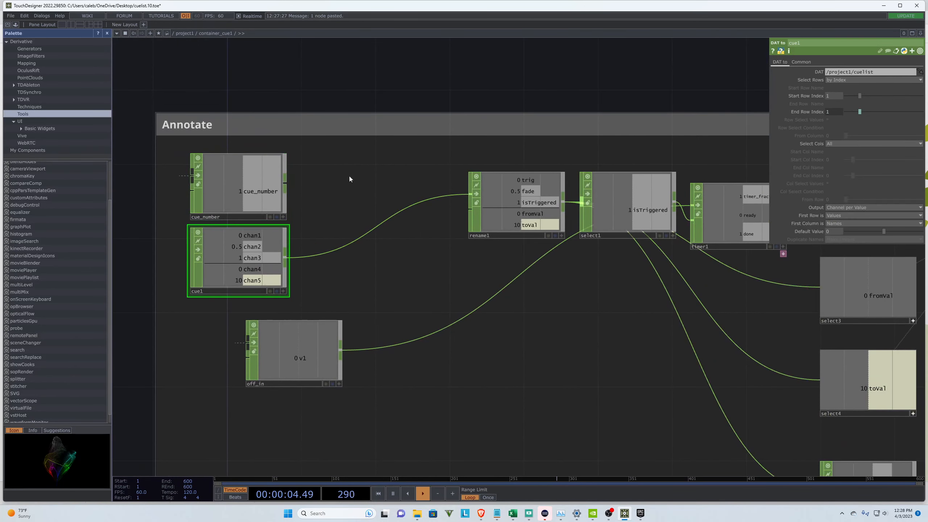
pyautogui.scroll(3, 249, 220)
pyautogui.click(303, 237)
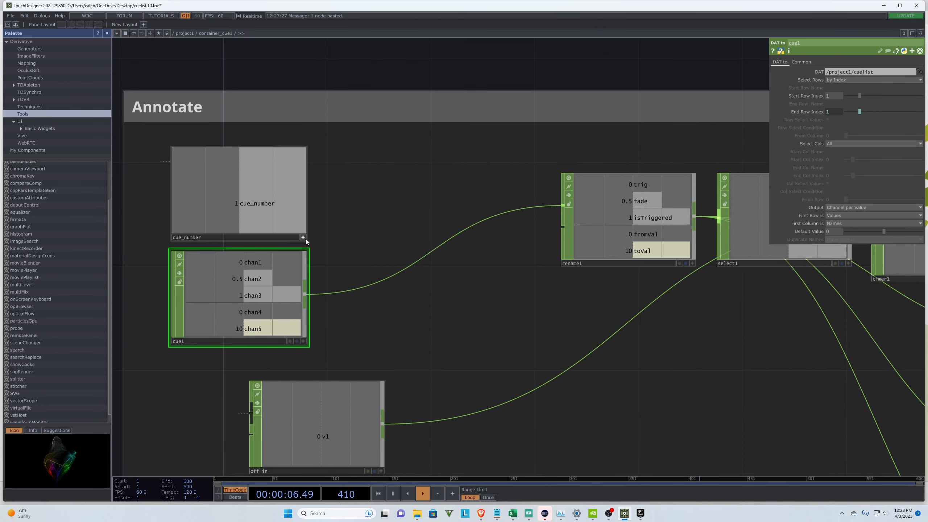
pyautogui.moveTo(263, 167); pyautogui.dragTo(840, 94)
pyautogui.click(839, 95)
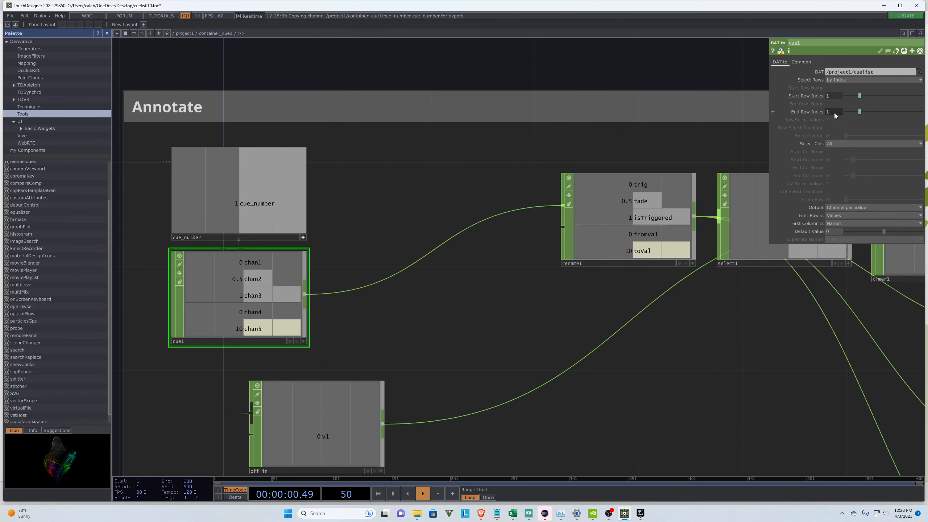
pyautogui.click(834, 114)
pyautogui.press('Return')
# Step: Return to the project1 network and look over container_cue1 with its cue_number constant and cuelist
pyautogui.scroll(-5, 539, 283)
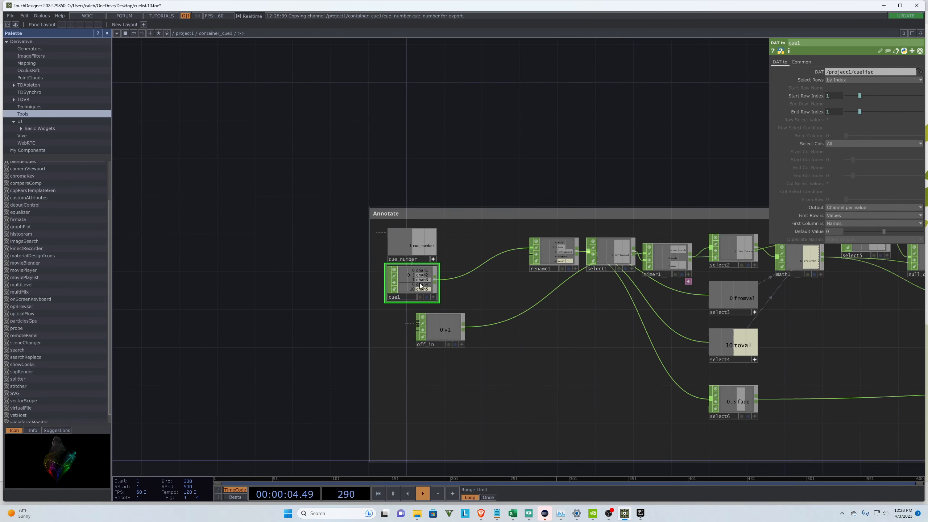
pyautogui.scroll(-5, 463, 287)
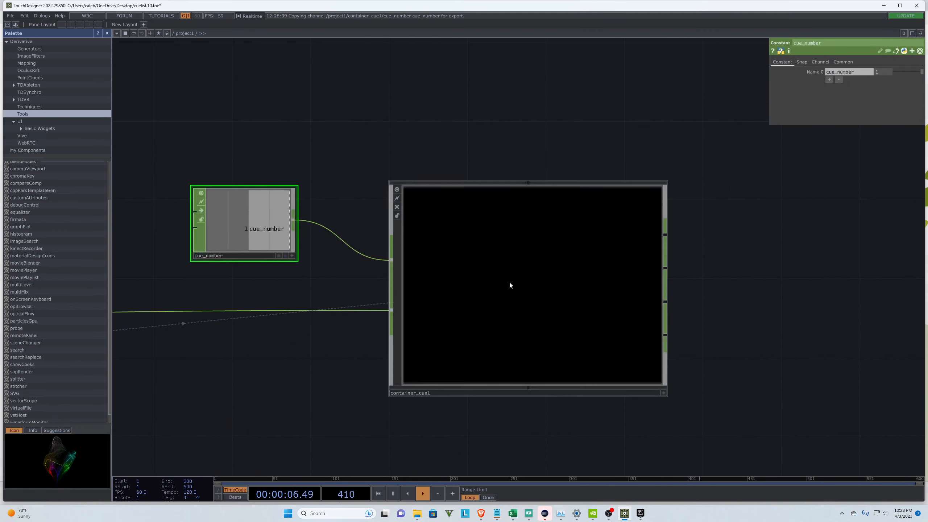
pyautogui.click(539, 282)
pyautogui.scroll(-3, 585, 200)
pyautogui.scroll(3, 384, 209)
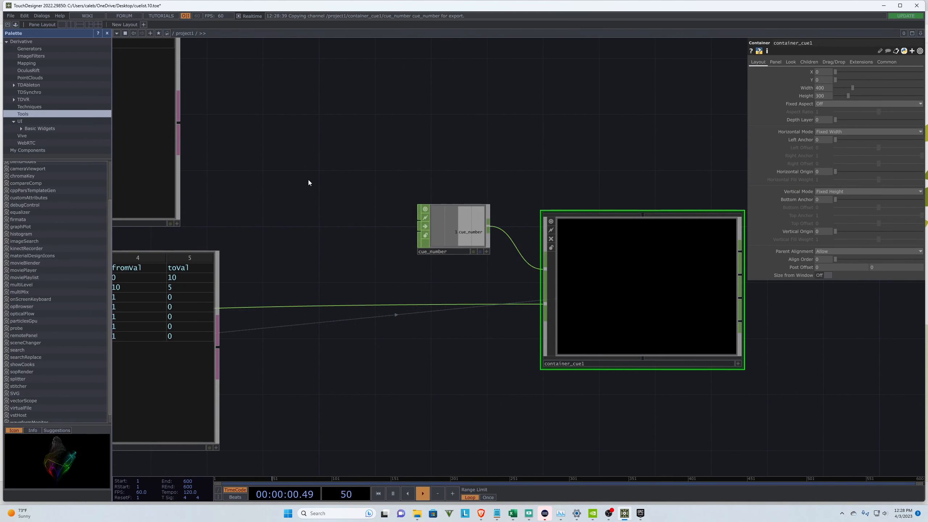
pyautogui.scroll(-2, 325, 167)
pyautogui.scroll(-1, 275, 164)
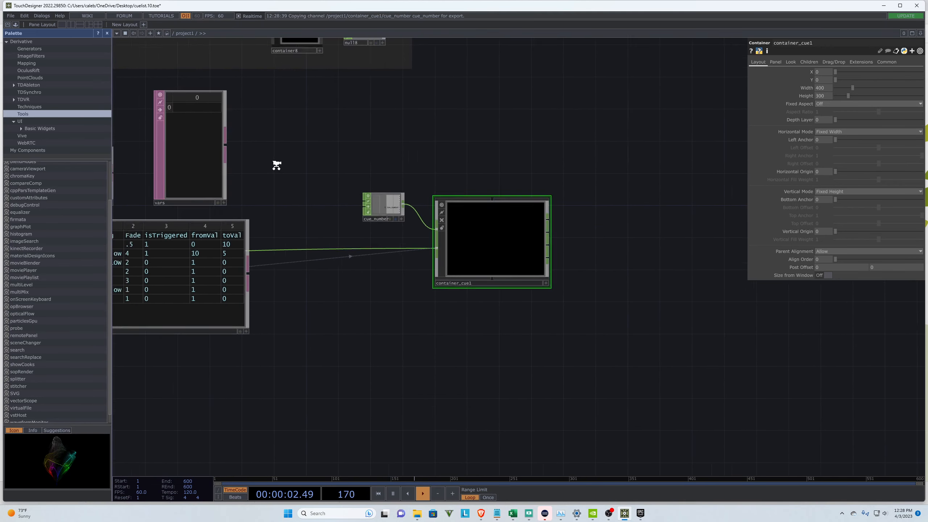
pyautogui.scroll(3, 497, 211)
pyautogui.scroll(-2, 676, 314)
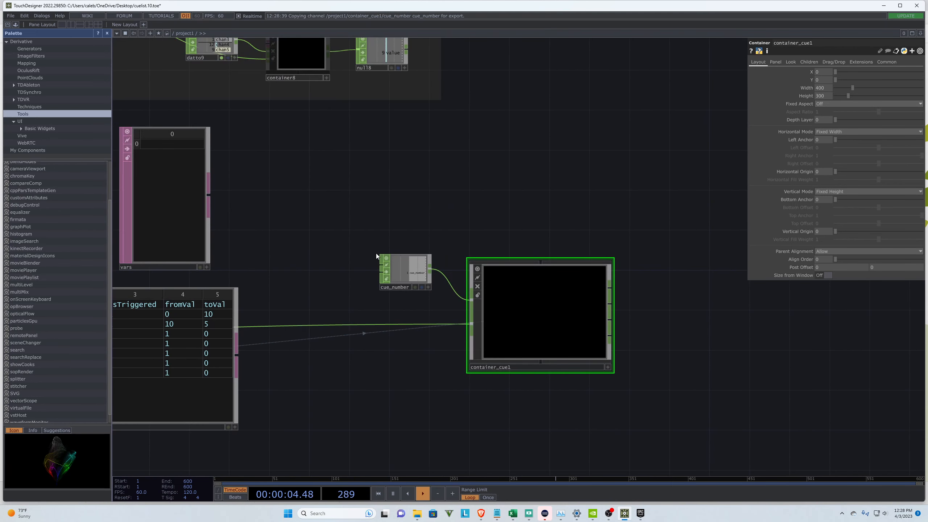
# Step: Copy the cue_number constant together with container_cue1 and paste six copies of the pair below
pyautogui.click(398, 268)
pyautogui.moveTo(649, 380); pyautogui.dragTo(342, 205)
pyautogui.scroll(-2, 581, 210)
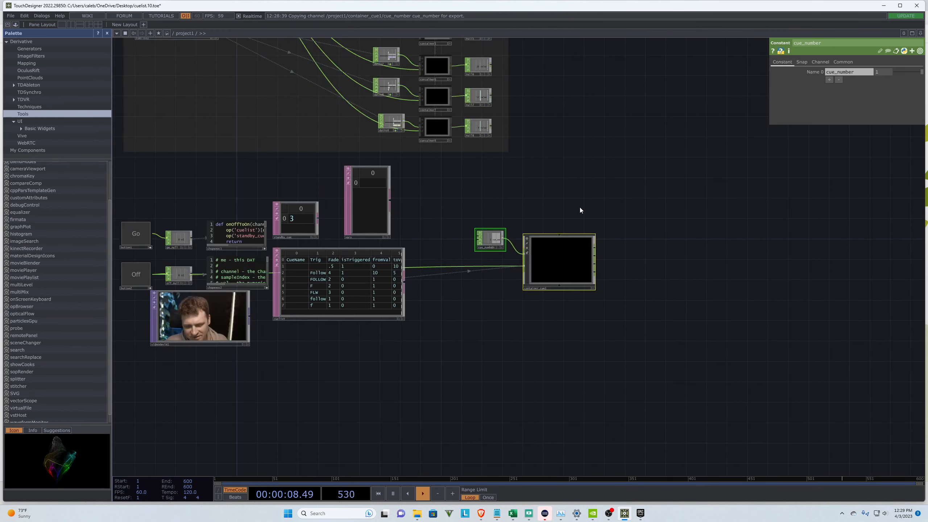
pyautogui.hotkey('ctrl', 'c')
pyautogui.hotkey('ctrl', 'v')
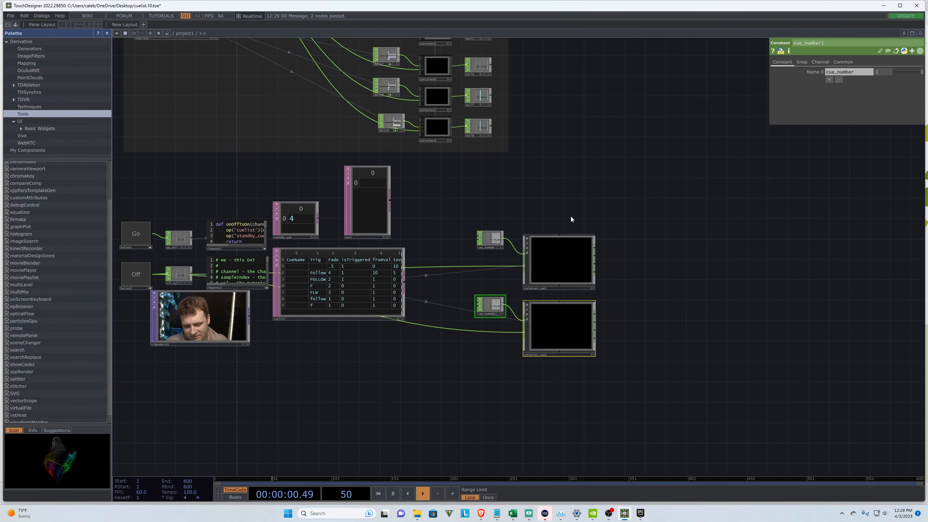
pyautogui.hotkey('ctrl', 'v')
pyautogui.hotkey('ctrl', 'v')
pyautogui.hotkey('ctrl', 'v')
pyautogui.scroll(-2, 552, 168)
pyautogui.hotkey('ctrl', 'v')
pyautogui.hotkey('ctrl', 'v')
pyautogui.scroll(2, 561, 198)
# Step: Check the stack of cue containers one by one against the rows of the cuelist table
pyautogui.scroll(-2, 560, 197)
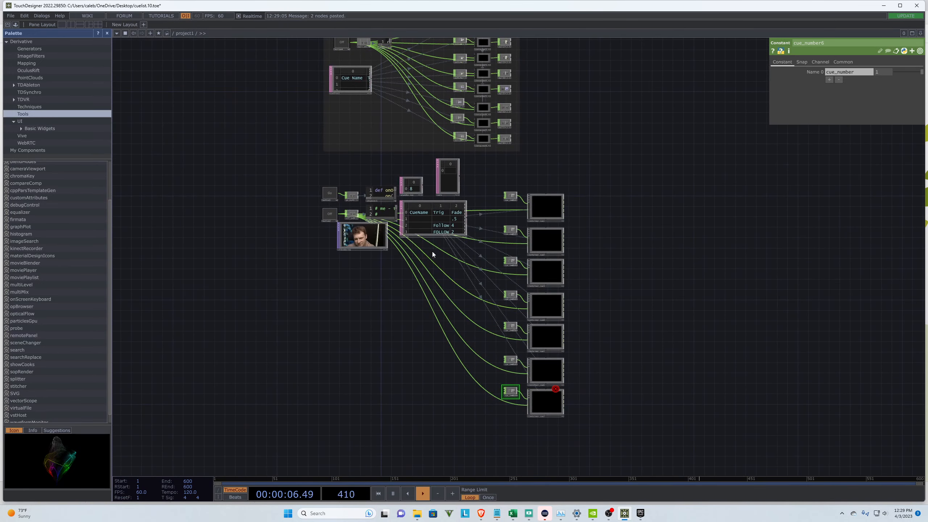
pyautogui.scroll(5, 406, 220)
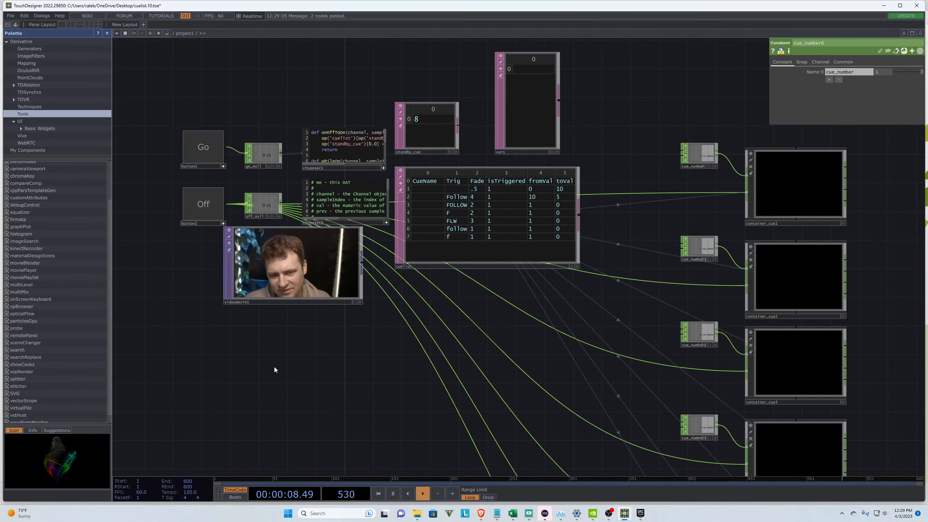
pyautogui.scroll(-6, 275, 367)
pyautogui.scroll(2, 415, 460)
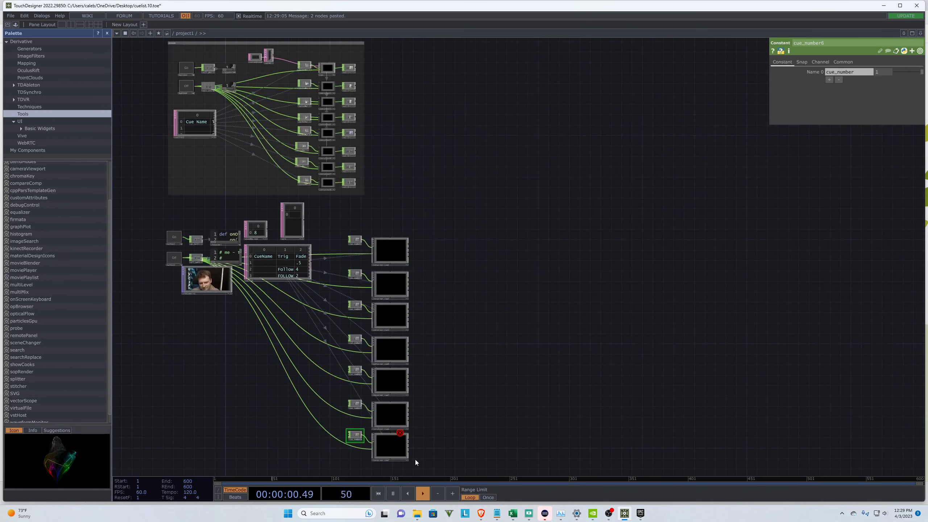
pyautogui.click(396, 409)
pyautogui.click(394, 375)
pyautogui.click(392, 347)
pyautogui.click(390, 319)
pyautogui.click(387, 277)
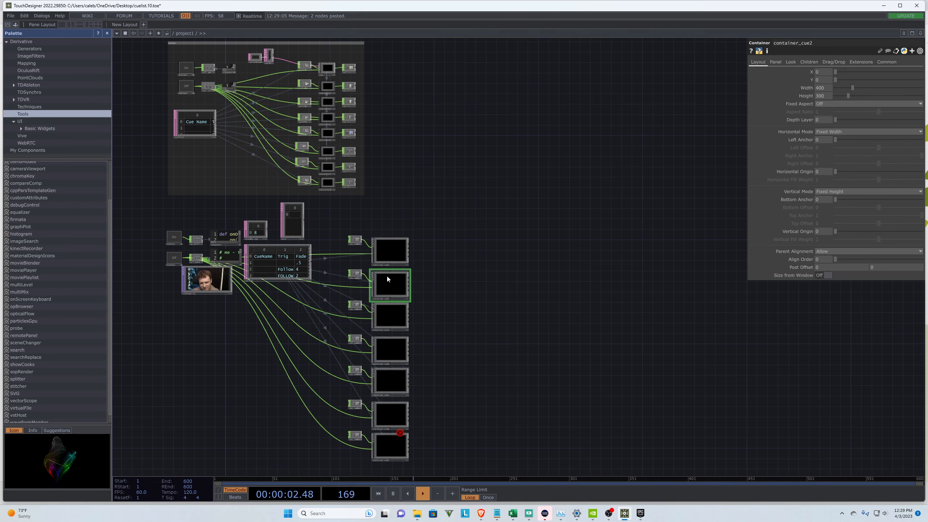
pyautogui.click(390, 251)
pyautogui.scroll(4, 237, 231)
pyautogui.scroll(2, 330, 272)
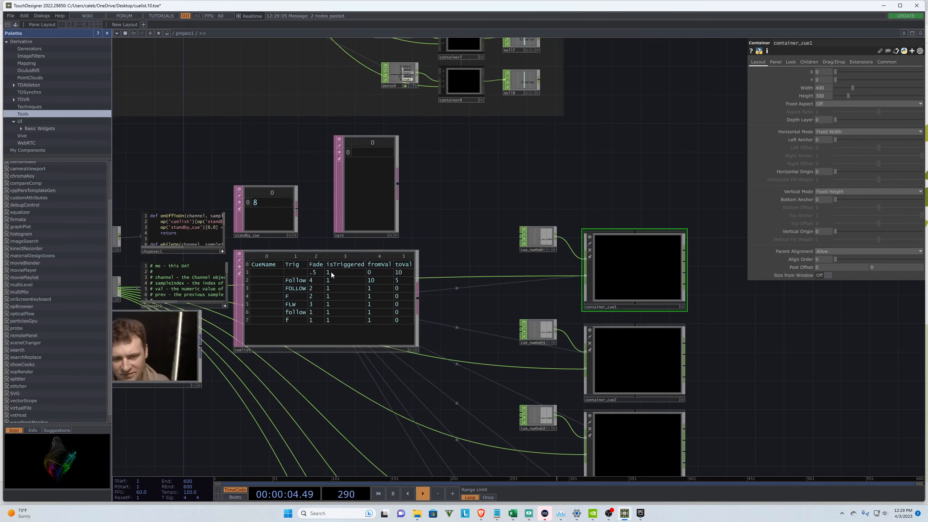
pyautogui.click(333, 280)
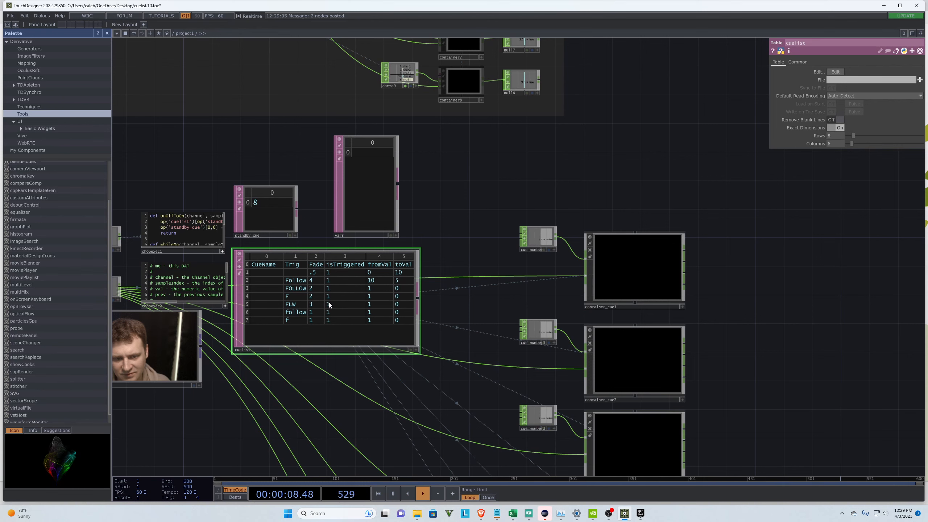
# Step: Select all the pasted cue containers and set their Clone Master to container_cue1
pyautogui.scroll(-7, 146, 198)
pyautogui.scroll(1, 541, 280)
pyautogui.scroll(-1, 636, 278)
pyautogui.moveTo(284, 453); pyautogui.dragTo(409, 239, button='right')
pyautogui.scroll(1, 288, 198)
pyautogui.scroll(3, 288, 198)
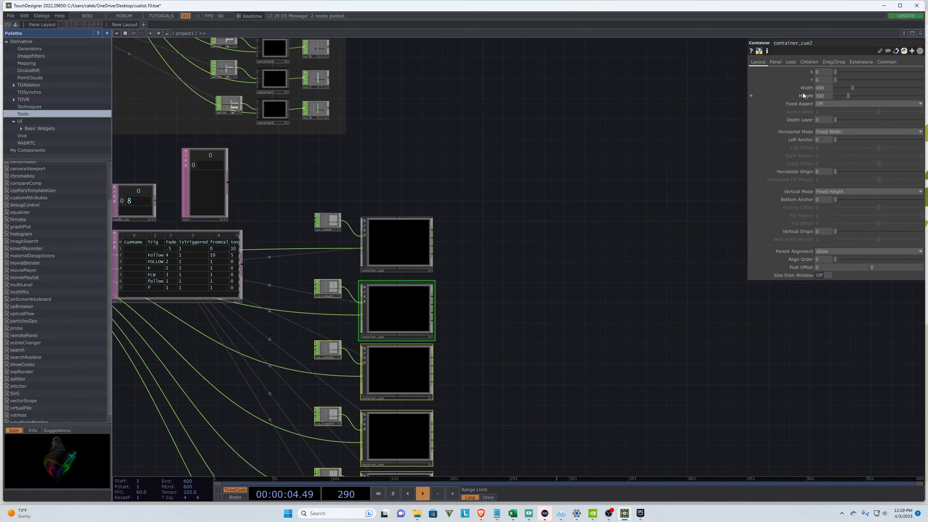
pyautogui.click(887, 61)
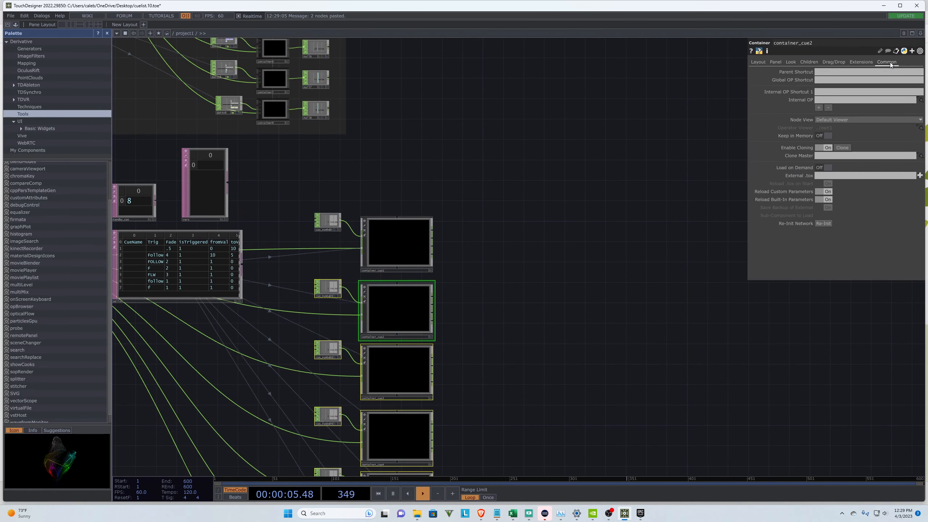
pyautogui.click(830, 157)
pyautogui.scroll(4, 375, 188)
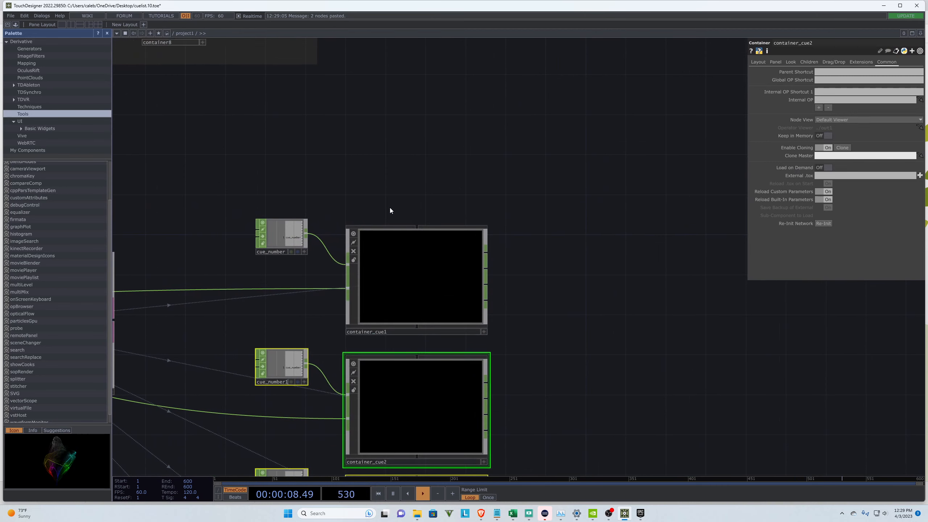
pyautogui.write('container_cue1')
pyautogui.press('Return')
# Step: Set the cue_number1 constant feeding container_cue2 to 2
pyautogui.scroll(-3, 632, 175)
pyautogui.scroll(-5, 630, 178)
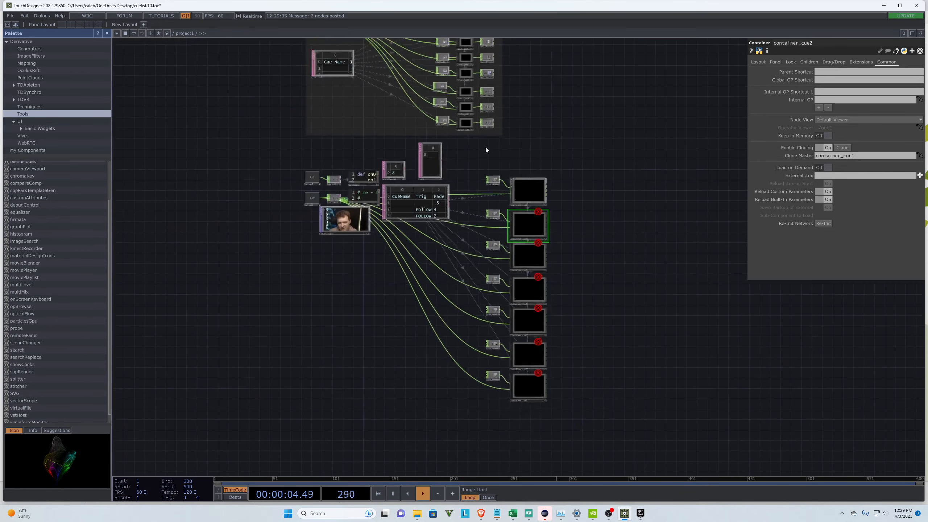
pyautogui.scroll(3, 621, 172)
pyautogui.scroll(5, 486, 243)
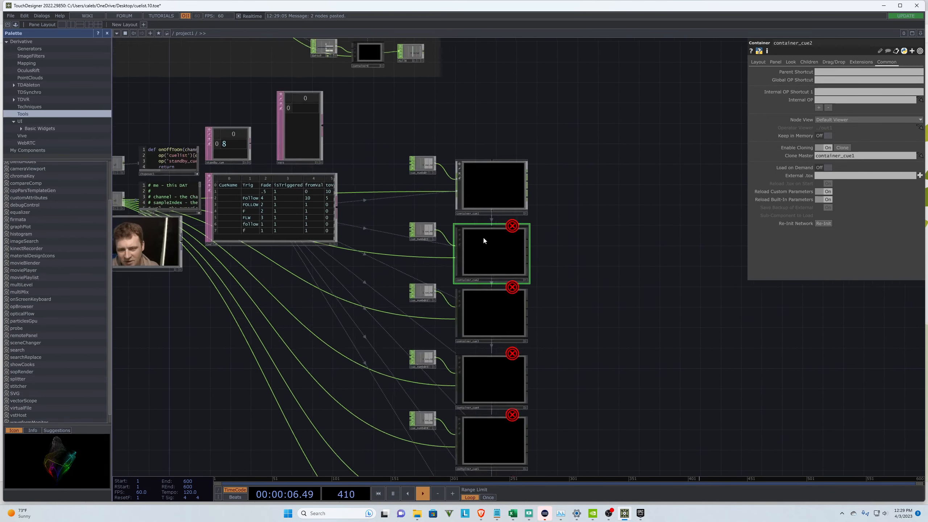
pyautogui.scroll(-2, 430, 148)
pyautogui.scroll(4, 402, 205)
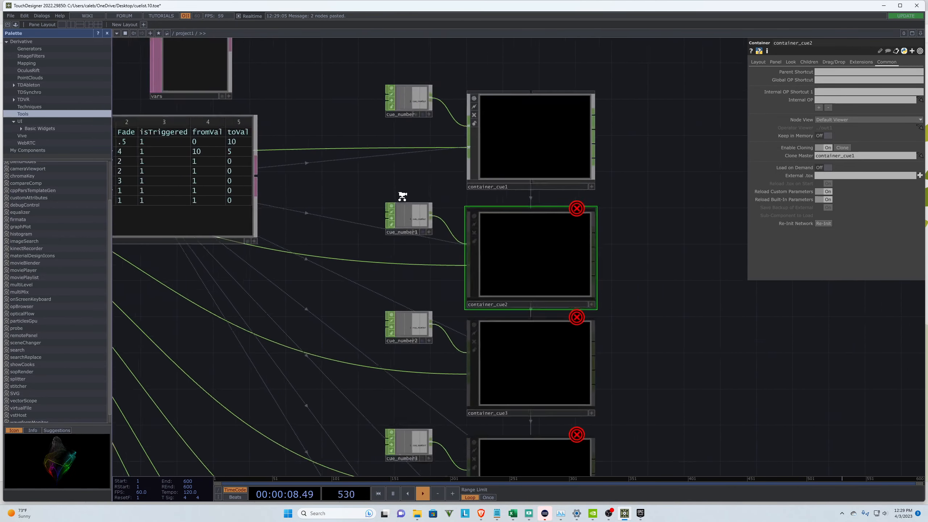
pyautogui.click(412, 225)
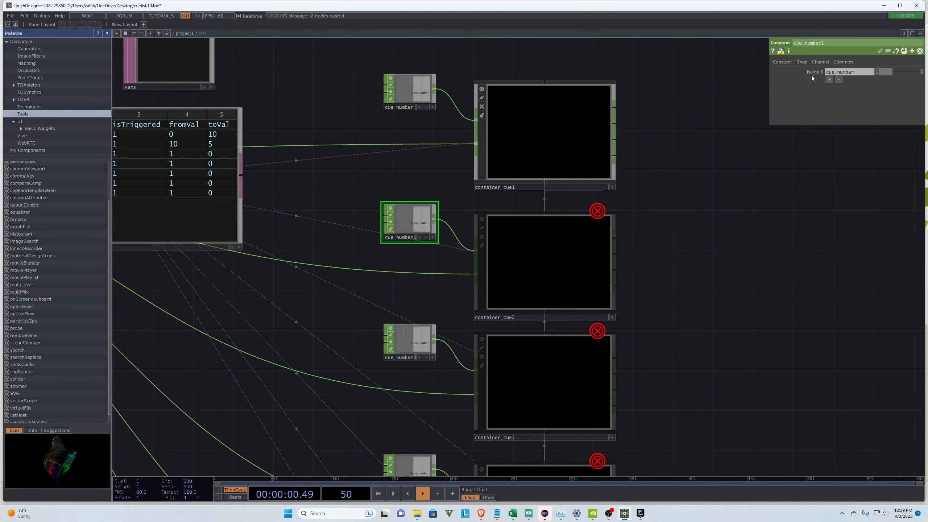
pyautogui.scroll(3, 397, 391)
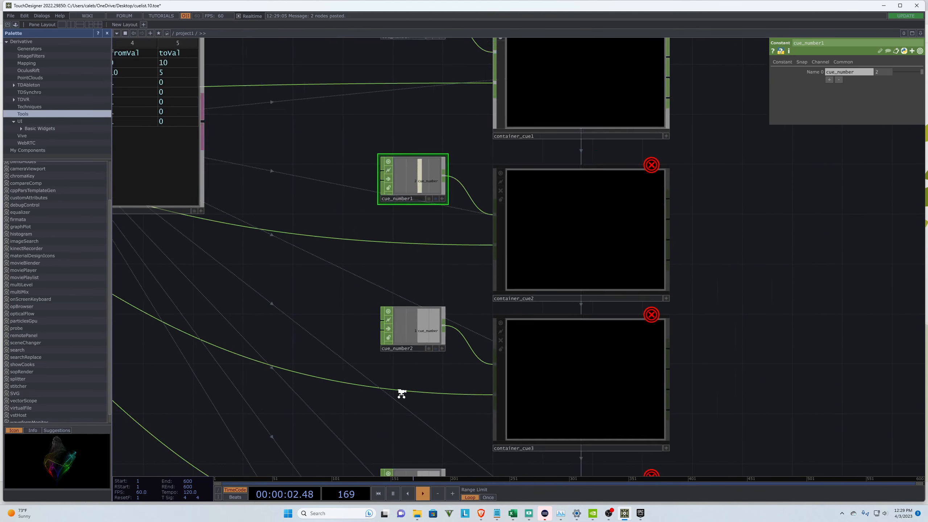
# Step: Set the cue_number2 constant feeding container_cue3 to 3 and the cue_number3 constant feeding container_cue4 to 4
pyautogui.click(422, 331)
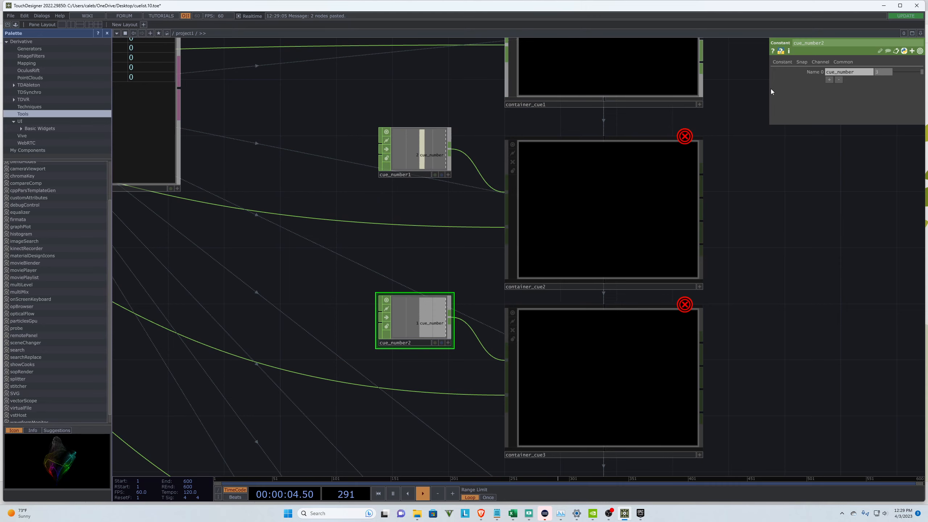
pyautogui.scroll(-2, 329, 292)
pyautogui.scroll(4, 346, 386)
pyautogui.click(403, 281)
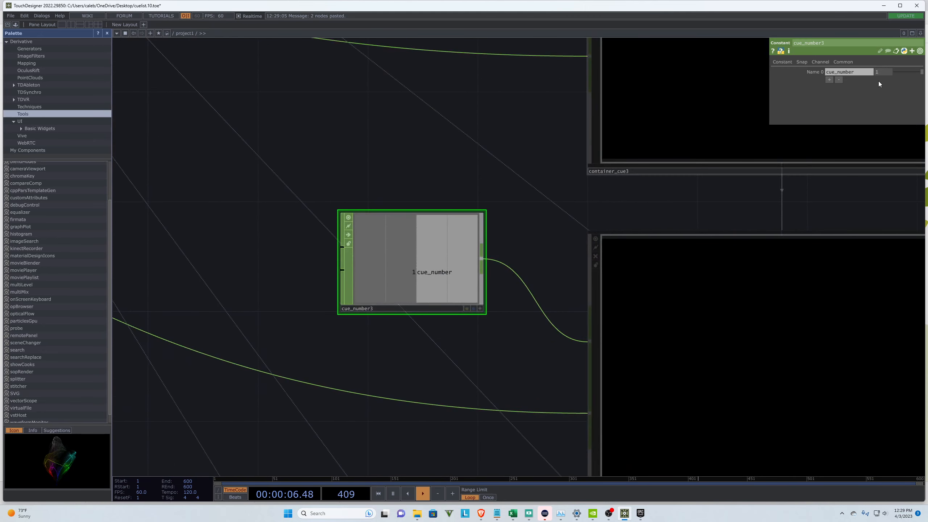
pyautogui.write('4')
pyautogui.press('Return')
pyautogui.scroll(-4, 284, 137)
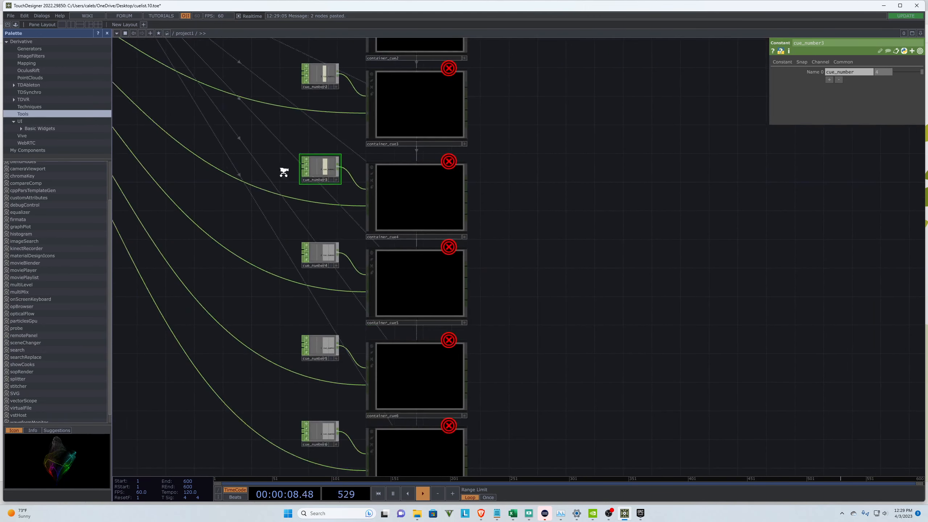
# Step: Set the remaining cue constants to match their rows: cue_number4 to 5, cue_number5 to 6 and cue_number6 to 7
pyautogui.click(323, 255)
pyautogui.click(883, 73)
pyautogui.write('5')
pyautogui.press('Return')
pyautogui.click(323, 342)
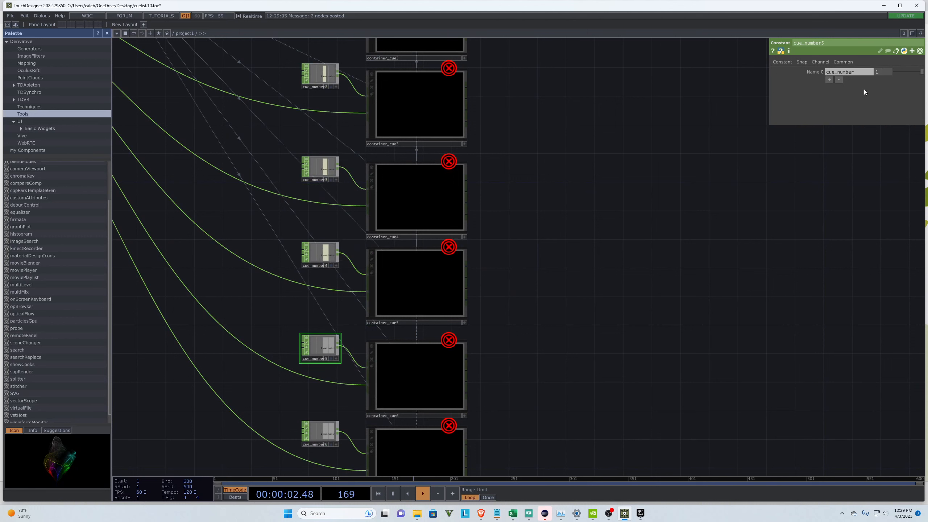
pyautogui.click(320, 432)
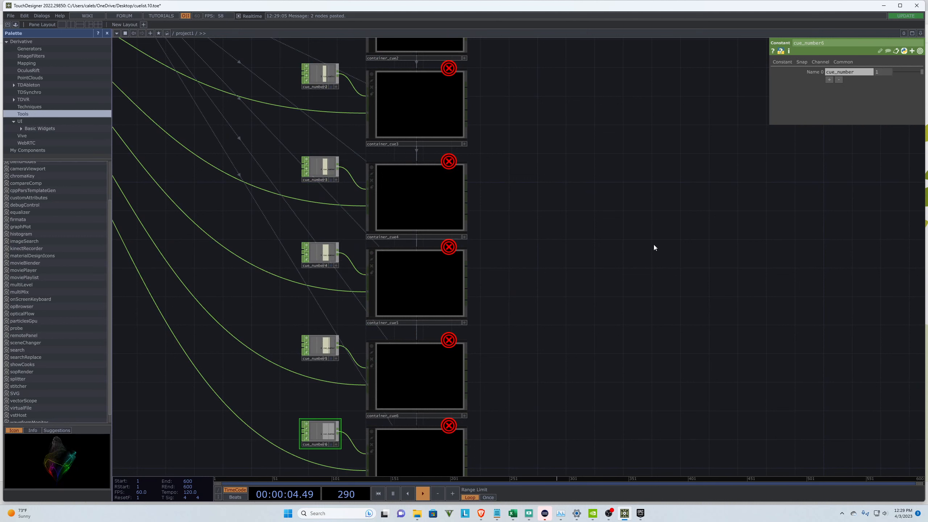
pyautogui.write('7')
pyautogui.press('Return')
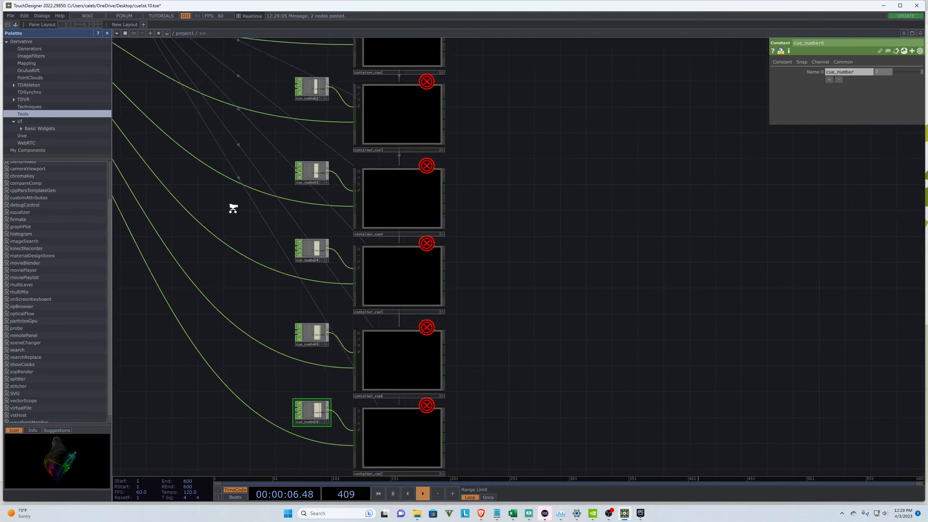
# Step: Compare the rows of the cuelist table with the stack of numbered cue containers
pyautogui.scroll(3, 234, 410)
pyautogui.scroll(-10, 234, 409)
pyautogui.scroll(10, 439, 152)
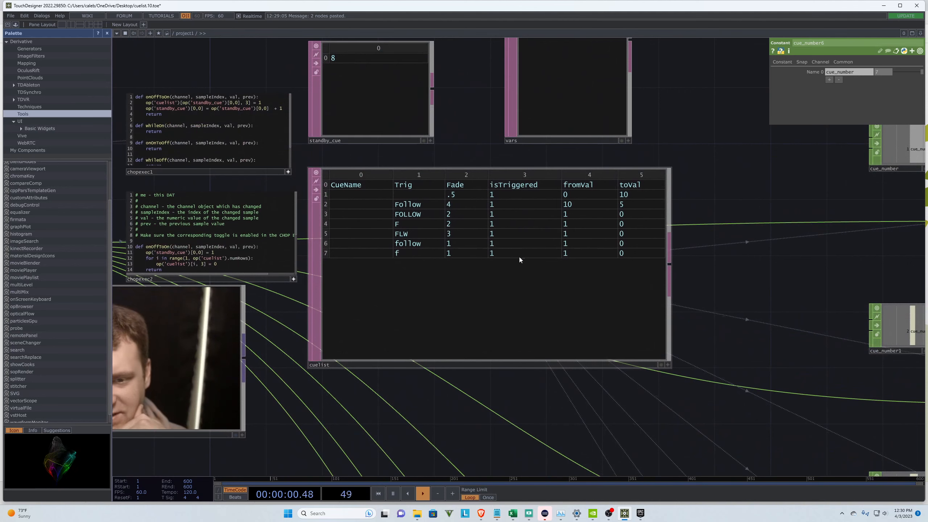
pyautogui.scroll(-3, 220, 252)
pyautogui.scroll(-10, 228, 288)
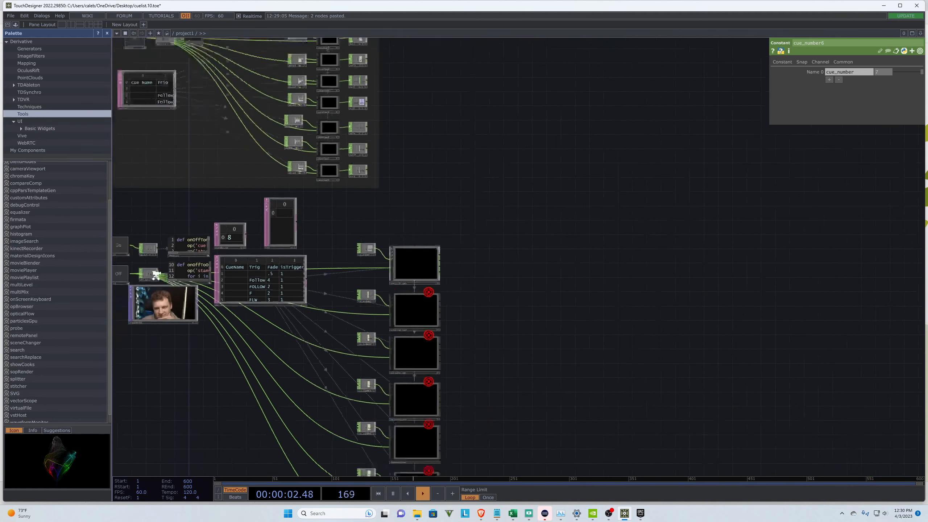
pyautogui.scroll(3, 367, 219)
pyautogui.scroll(3, 367, 239)
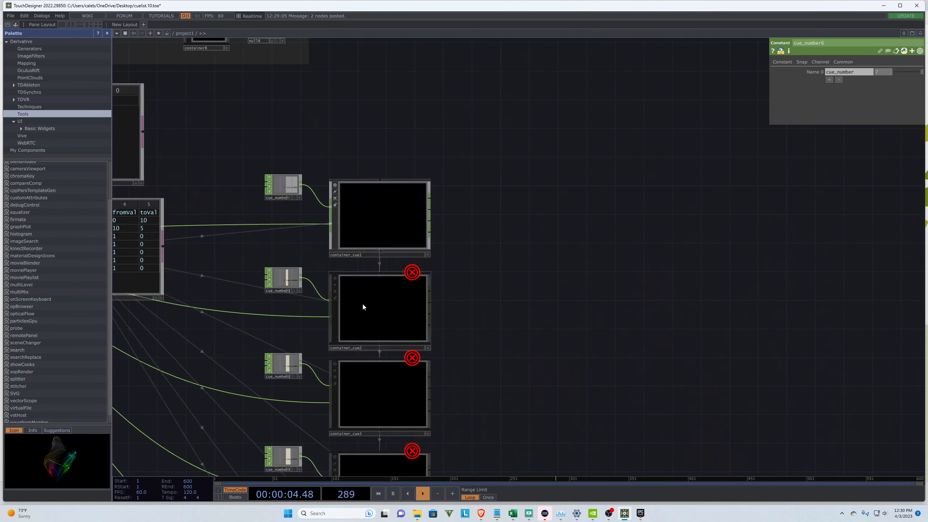
# Step: Go inside container_cue2 and read the script error on its chopexec5 DAT
pyautogui.scroll(5, 363, 307)
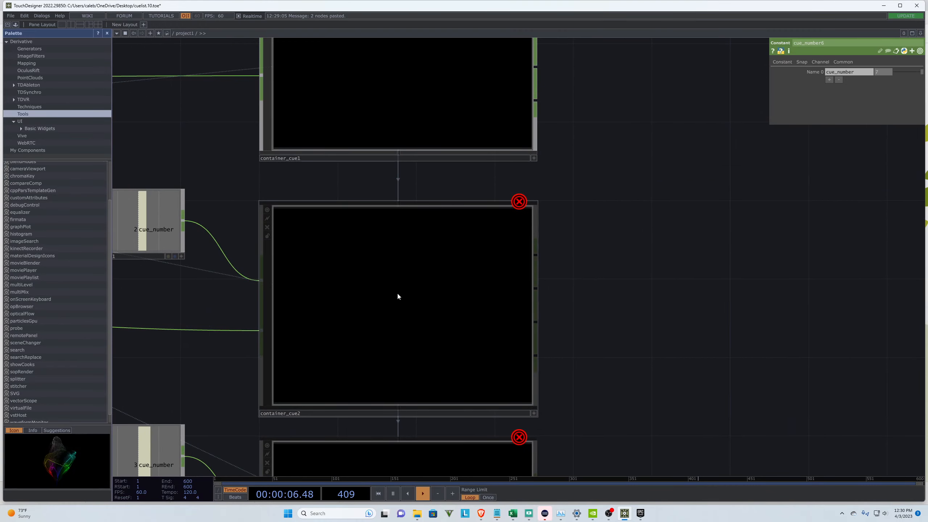
pyautogui.scroll(-4, 390, 313)
pyautogui.scroll(6, 408, 261)
pyautogui.scroll(3, 398, 289)
pyautogui.scroll(6, 683, 162)
pyautogui.moveTo(687, 146)
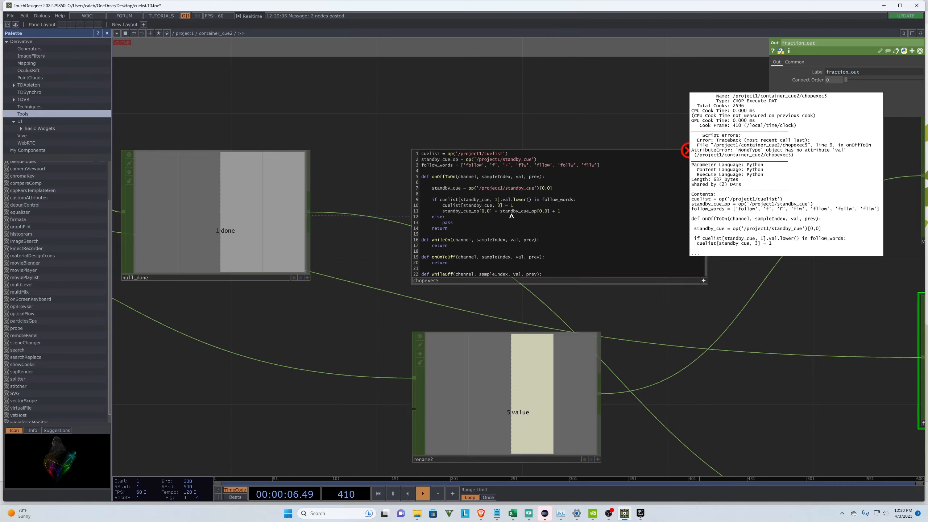
# Step: Return to project1, reset the cues with the Off button and fire Go to test the cue sequence
pyautogui.scroll(-10, 715, 272)
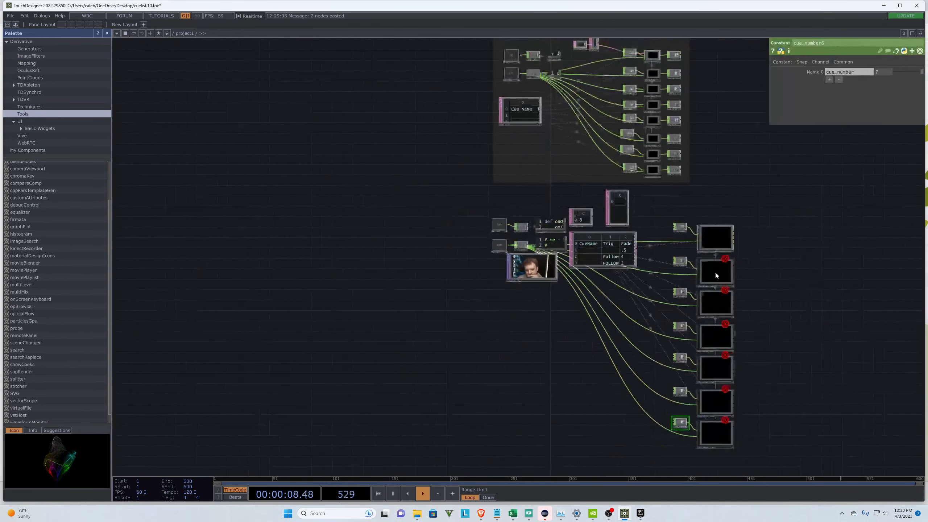
pyautogui.scroll(-3, 390, 199)
pyautogui.scroll(6, 468, 231)
pyautogui.click(316, 220)
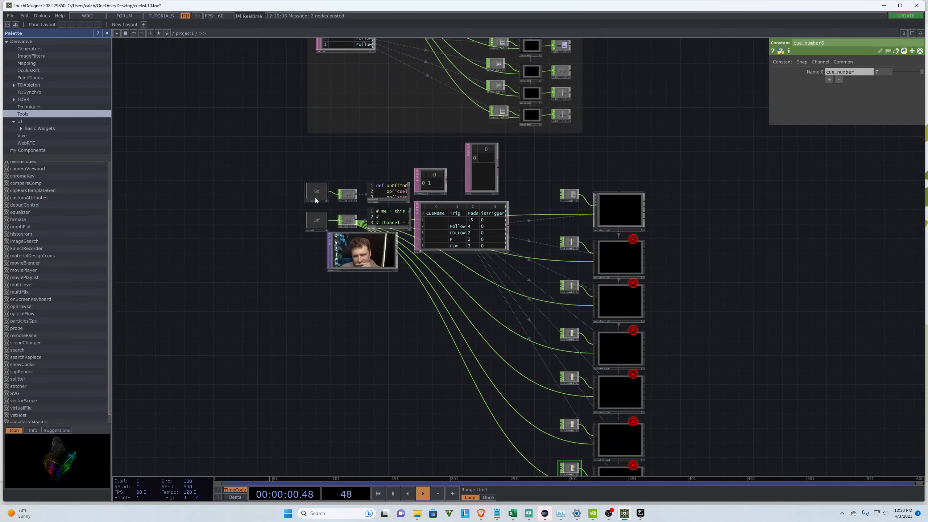
pyautogui.click(317, 198)
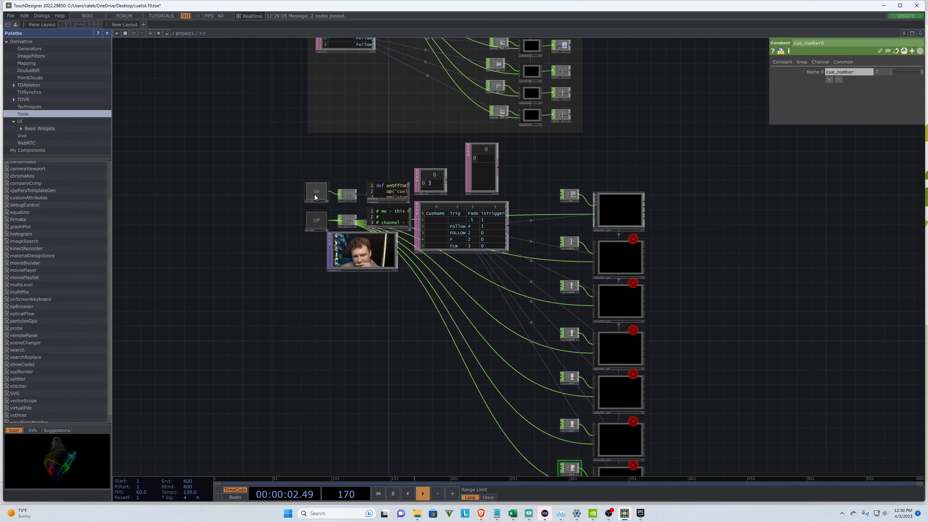
pyautogui.scroll(4, 538, 187)
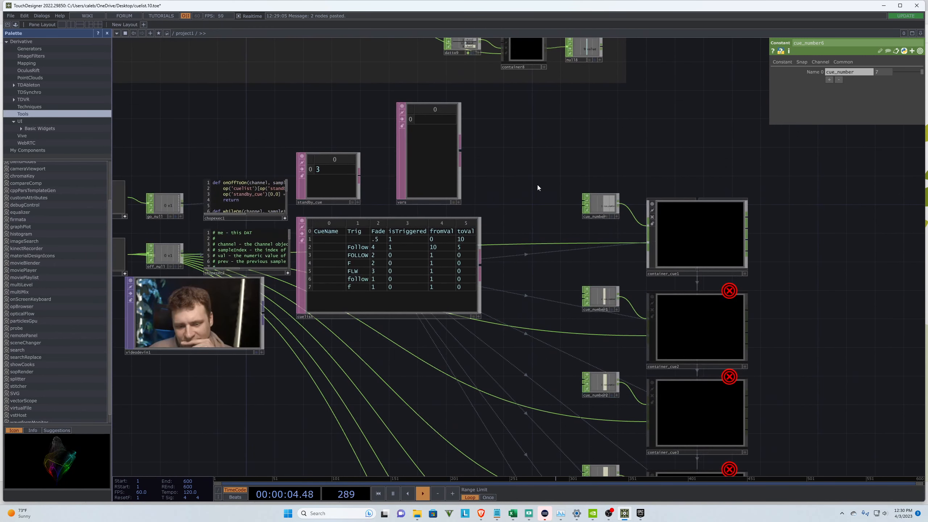
pyautogui.click(115, 196)
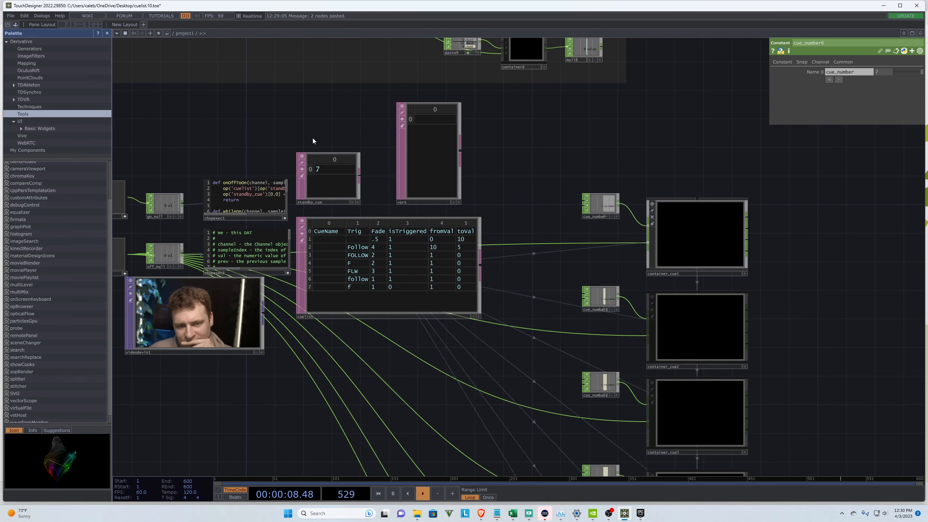
# Step: Examine the whole stack of cue containers for remaining error flags after the test run
pyautogui.scroll(-5, 313, 132)
pyautogui.scroll(5, 314, 127)
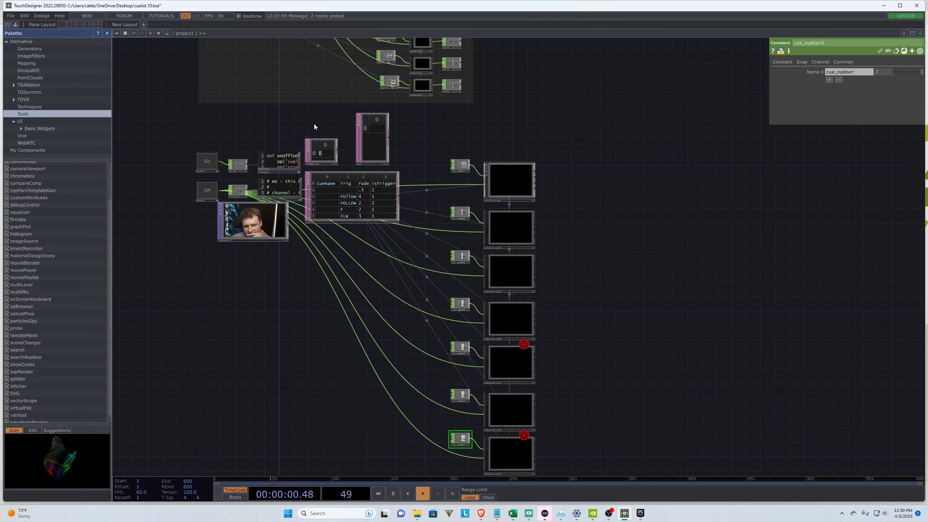
pyautogui.scroll(-3, 314, 127)
pyautogui.scroll(2, 526, 383)
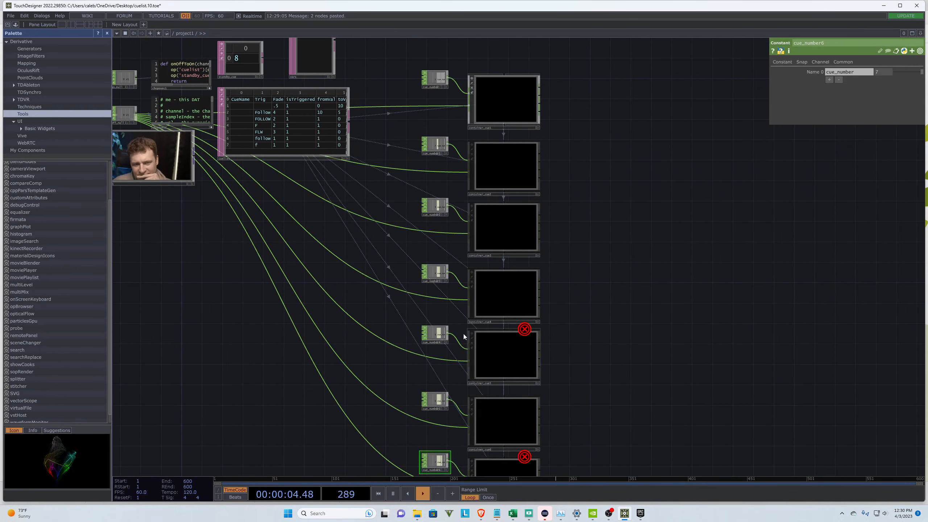
pyautogui.scroll(-2, 631, 333)
pyautogui.scroll(2, 577, 349)
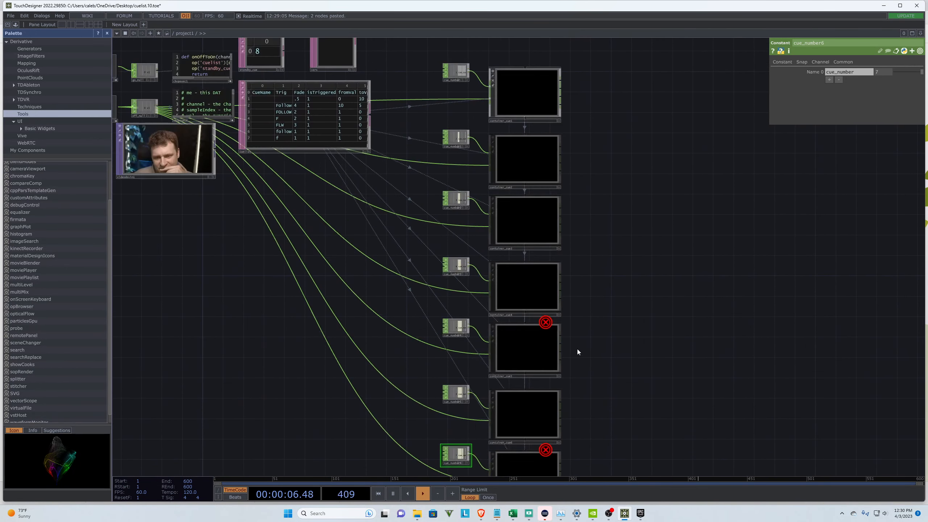
pyautogui.scroll(-2, 575, 351)
# Step: Go inside container_cue5 and read the script error details of its chopexec5 DAT
pyautogui.scroll(8, 555, 348)
pyautogui.scroll(2, 515, 326)
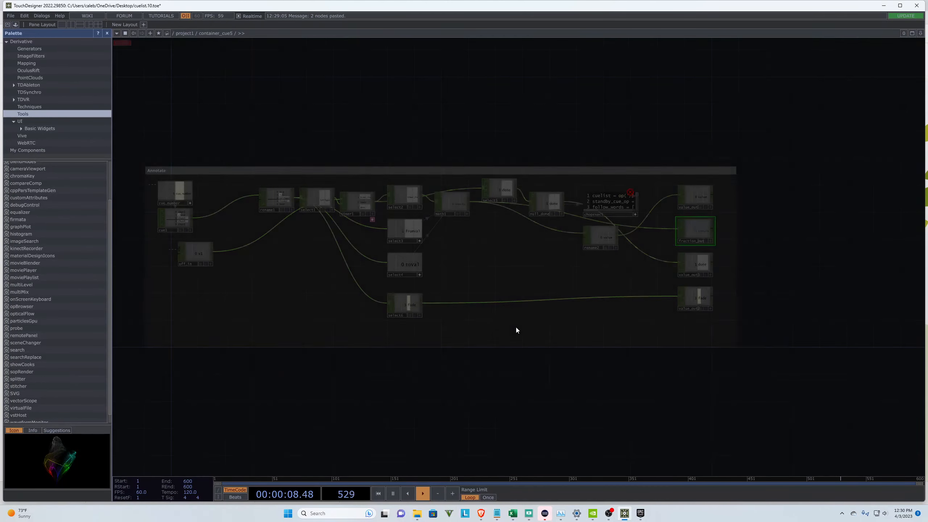
pyautogui.scroll(5, 628, 186)
pyautogui.scroll(3, 633, 211)
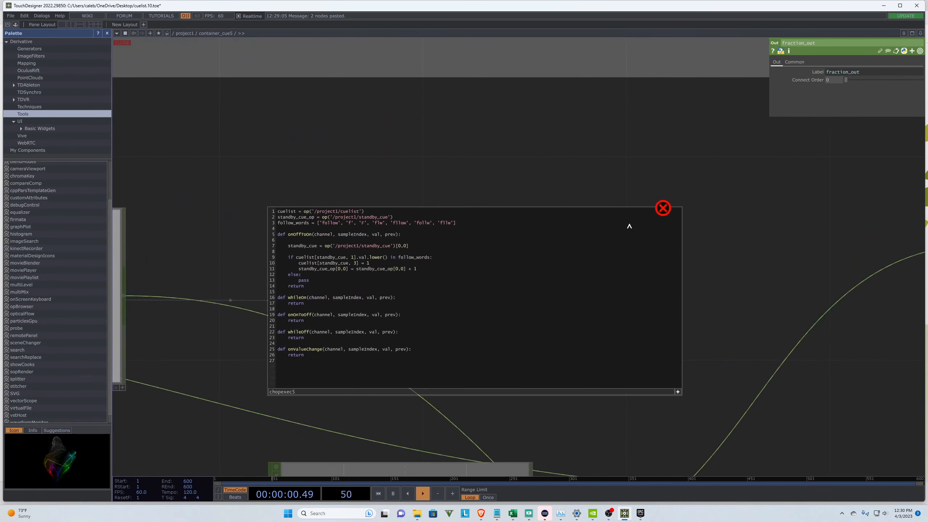
pyautogui.middleClick(650, 219)
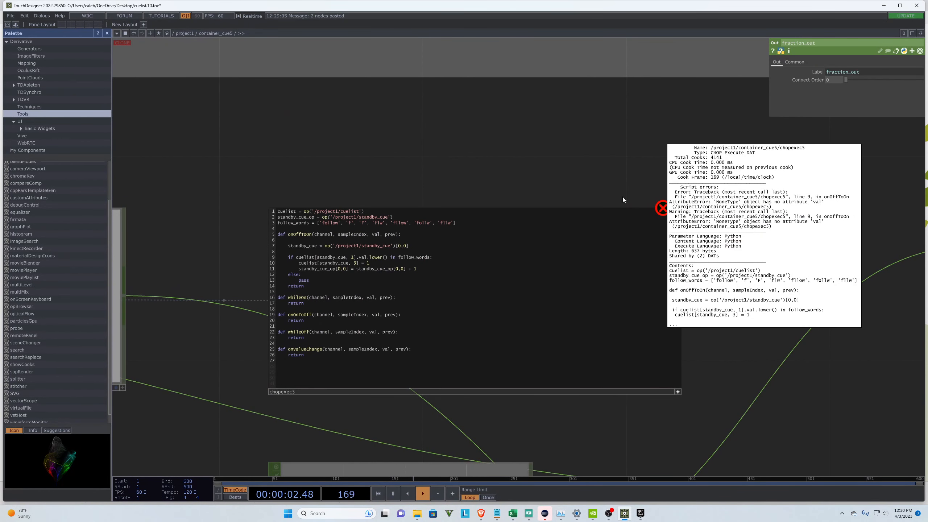
# Step: Return to project1 and check standby_cue and the cuelist table's isTriggered column
pyautogui.scroll(-9, 625, 199)
pyautogui.scroll(-10, 632, 205)
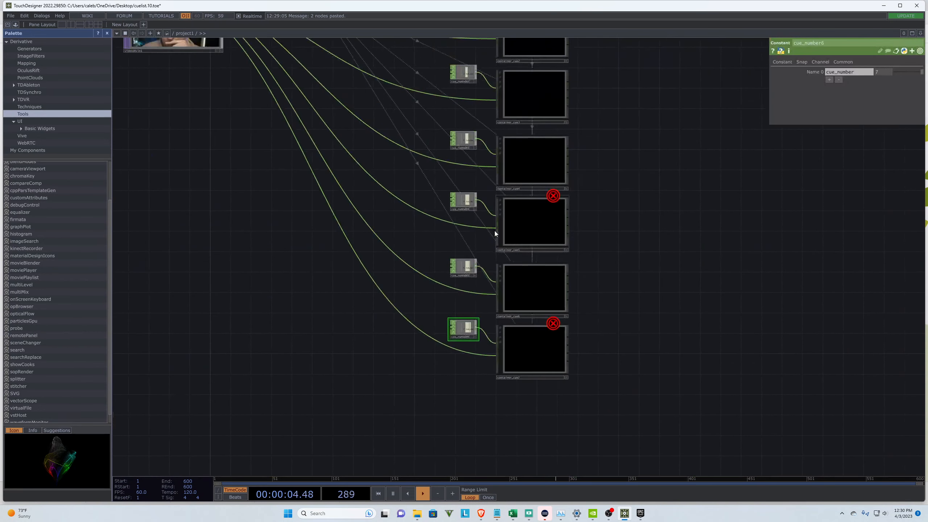
pyautogui.scroll(-3, 522, 321)
pyautogui.scroll(10, 375, 133)
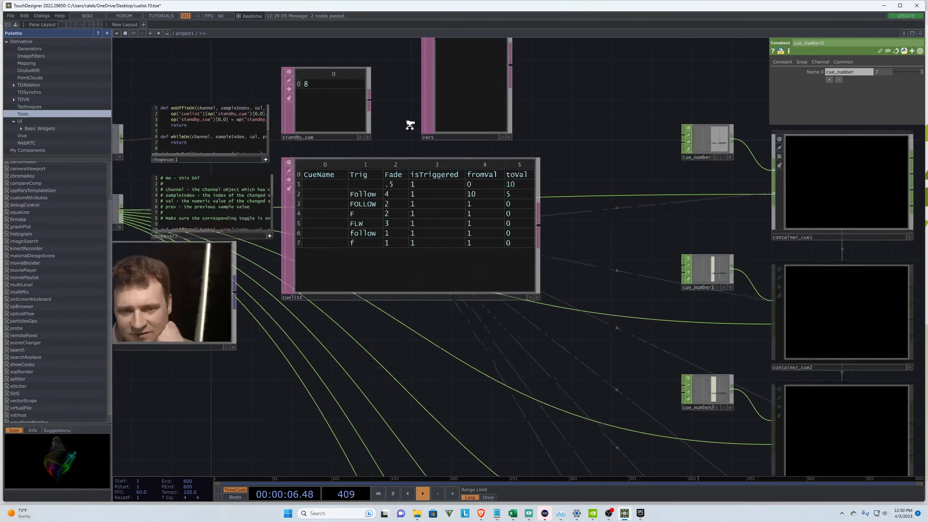
pyautogui.scroll(-4, 144, 72)
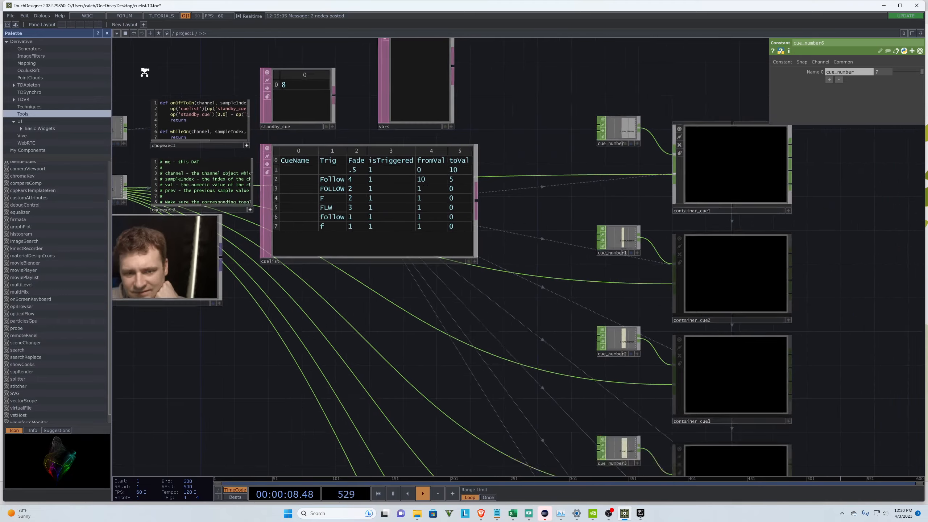
pyautogui.scroll(5, 422, 110)
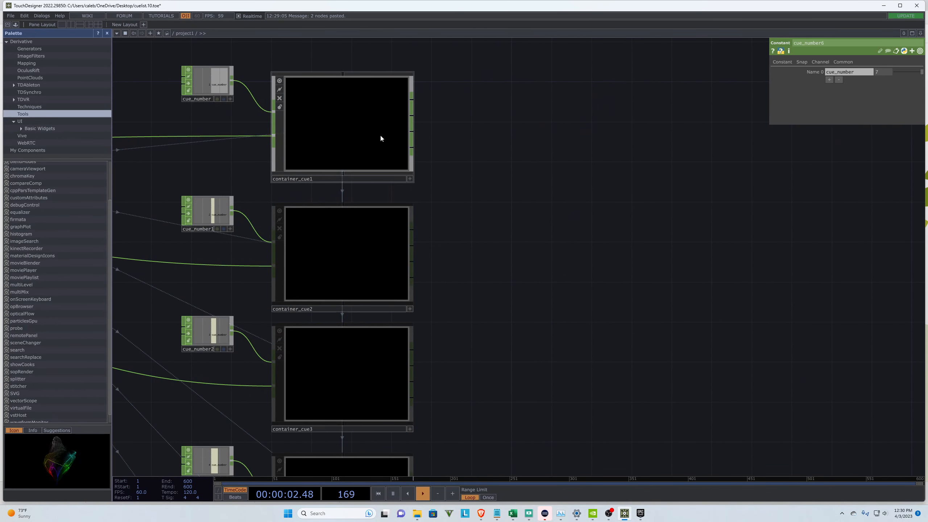
# Step: Inside container_cue1, set the Connect Order of the fraction_out output to 1
pyautogui.click(335, 116)
pyautogui.scroll(10, 372, 168)
pyautogui.scroll(2, 373, 170)
pyautogui.scroll(7, 720, 223)
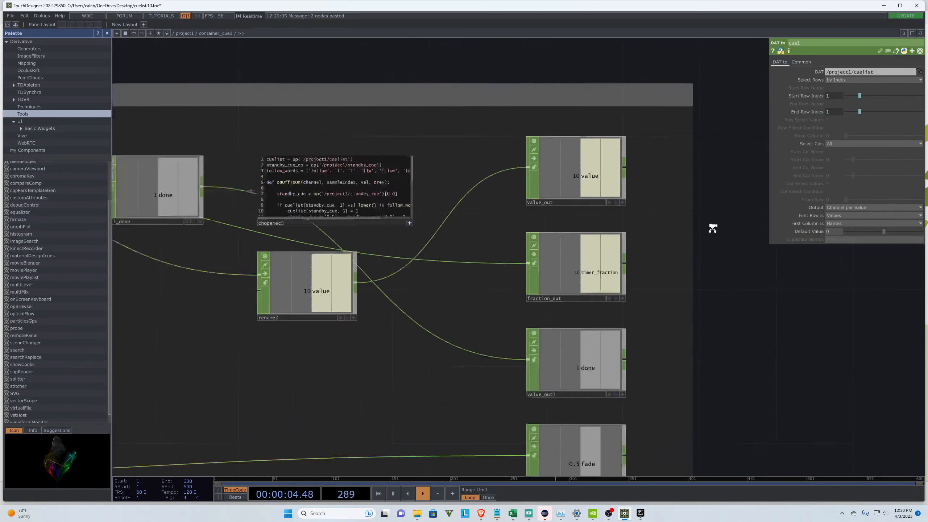
pyautogui.scroll(-4, 352, 103)
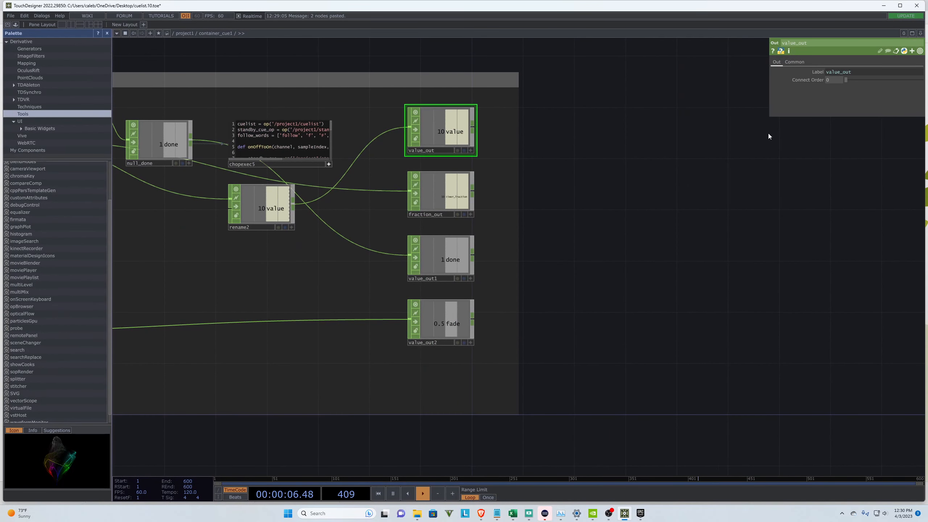
pyautogui.click(443, 195)
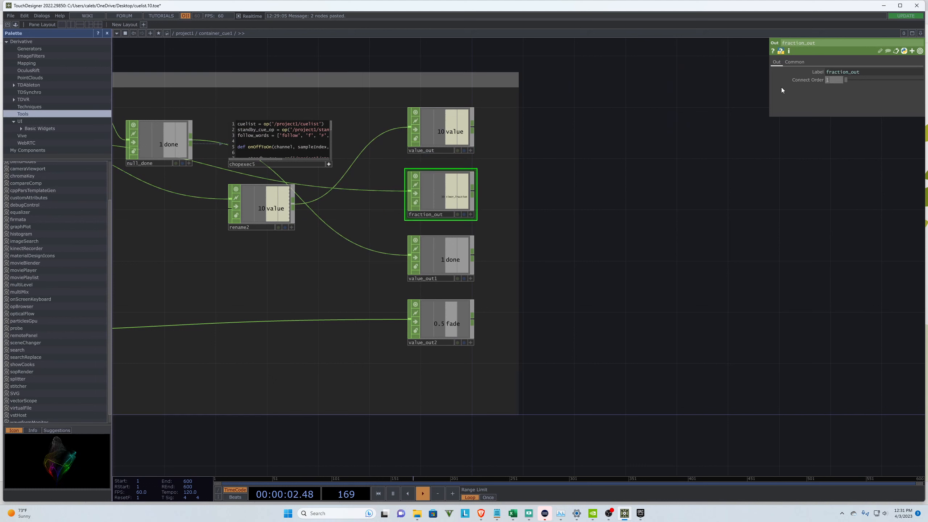
# Step: Rename the value_out1 output to done_out and edit its Connect Order
pyautogui.click(450, 260)
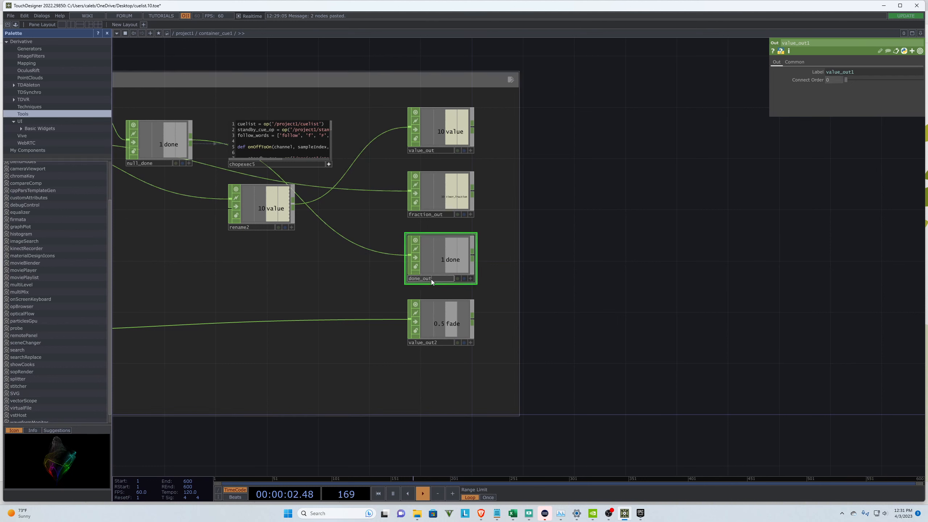
pyautogui.write('out')
pyautogui.press('Return')
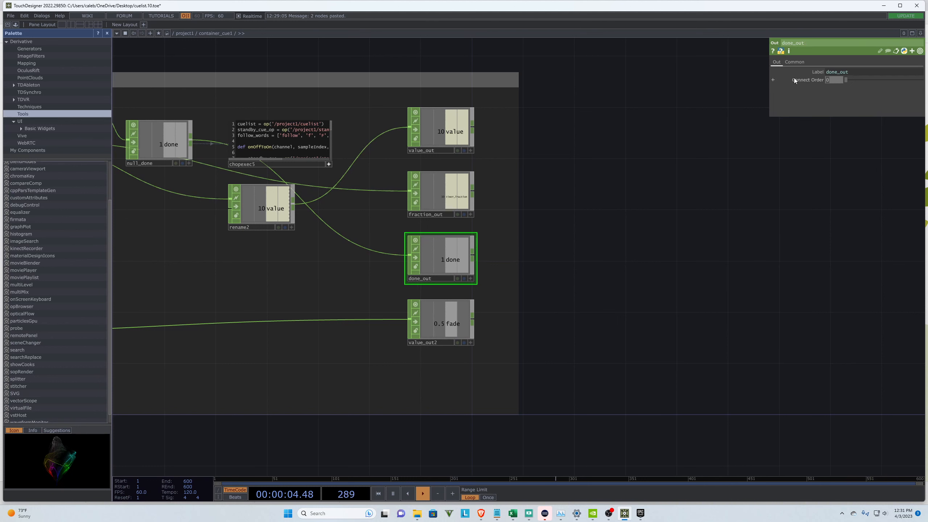
# Step: Check the Connect Order of fraction_out, value_out and done_out, and select the value_out2 output carrying the fade channel
pyautogui.click(444, 196)
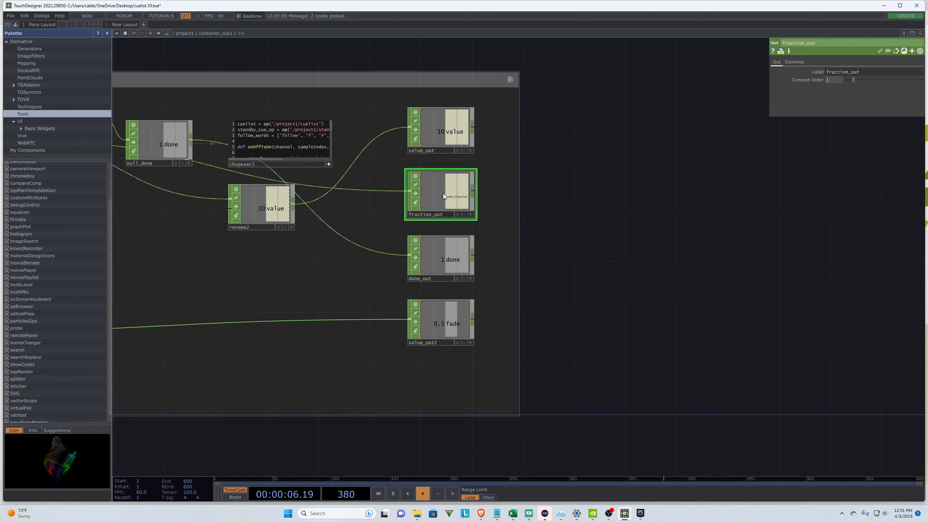
pyautogui.click(437, 126)
pyautogui.click(451, 244)
pyautogui.click(450, 320)
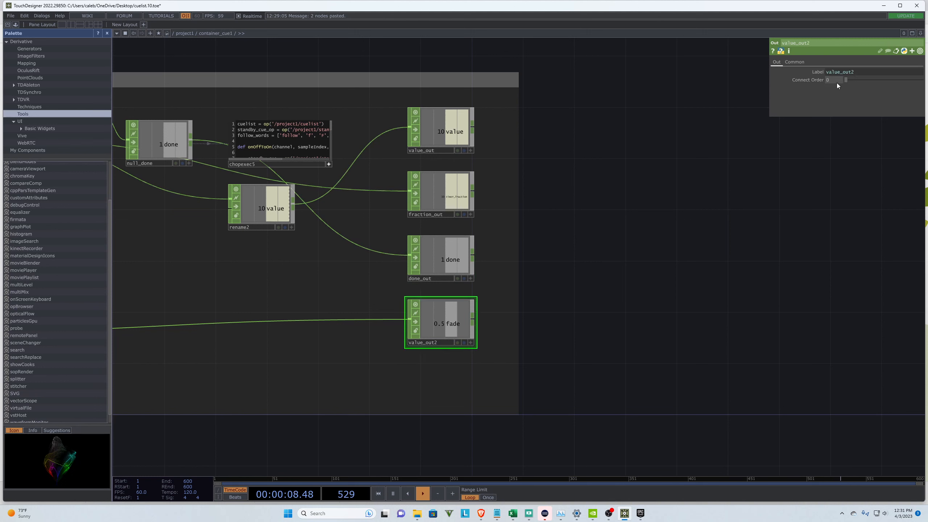
# Step: Attach a Null CHOP to the value output of each of the seven cue containers in /project1
pyautogui.scroll(-8, 687, 241)
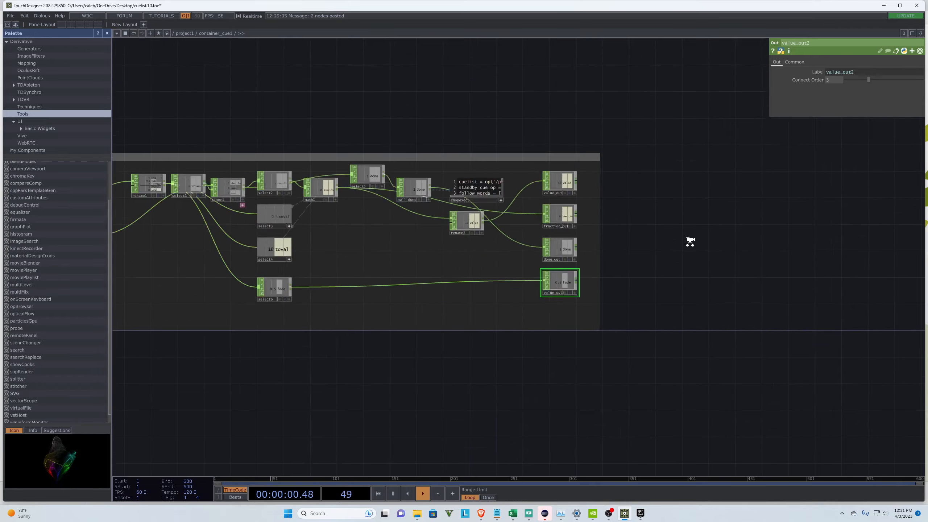
pyautogui.scroll(-1, 248, 141)
pyautogui.scroll(-6, 249, 141)
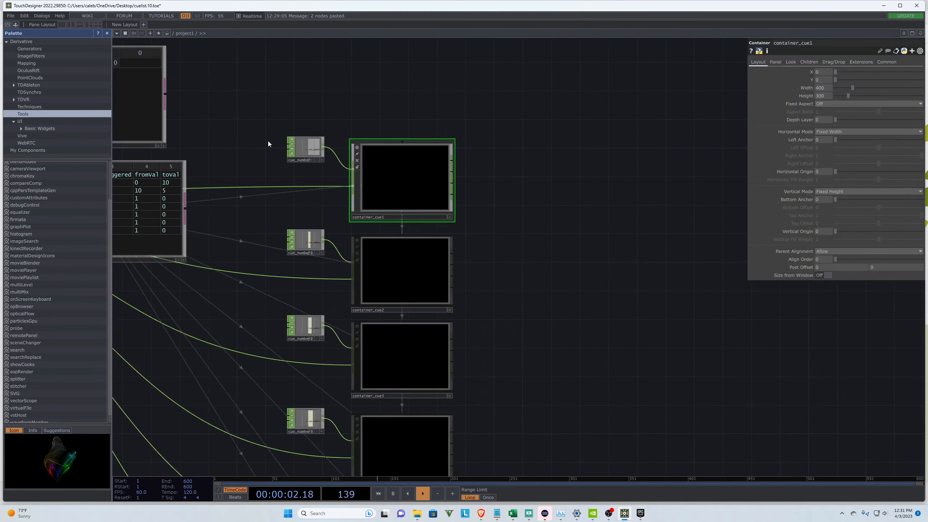
pyautogui.rightClick(453, 162)
pyautogui.click(461, 172)
pyautogui.click(659, 356)
pyautogui.scroll(-5, 308, 101)
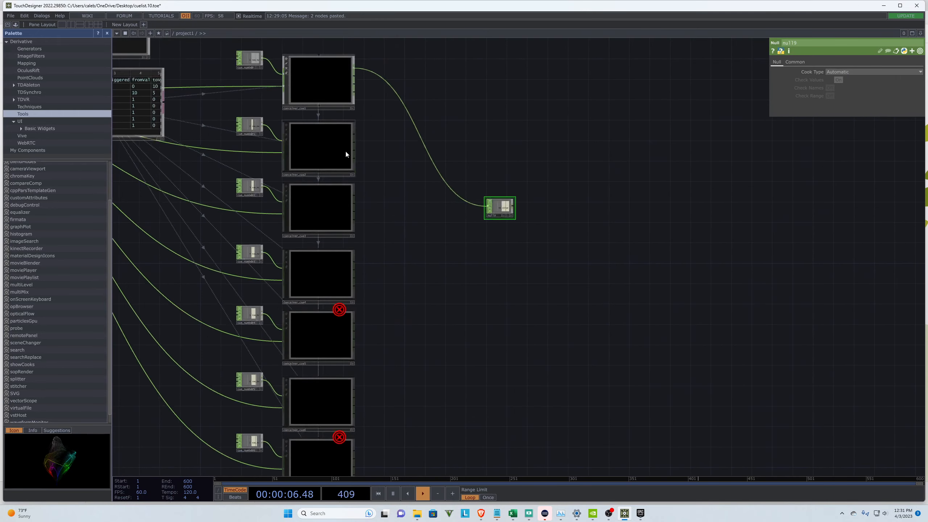
# Step: In the cuelist table, set the Fade value of cues 6 and 7 to 2
pyautogui.scroll(5, 548, 269)
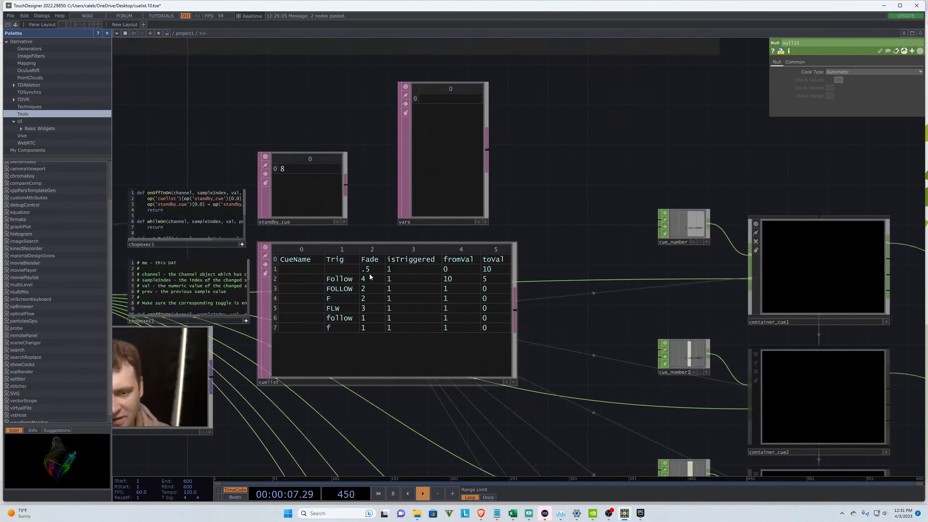
pyautogui.click(370, 319)
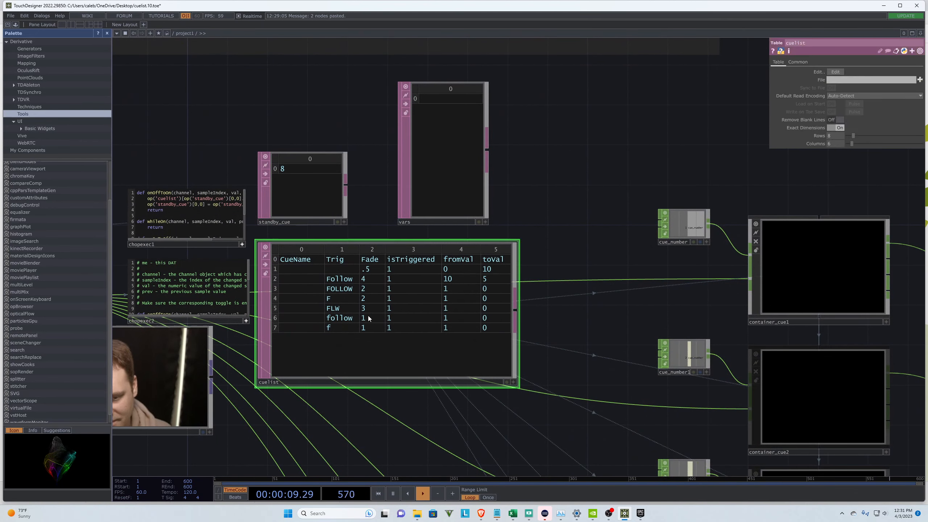
pyautogui.click(513, 382)
pyautogui.click(363, 317)
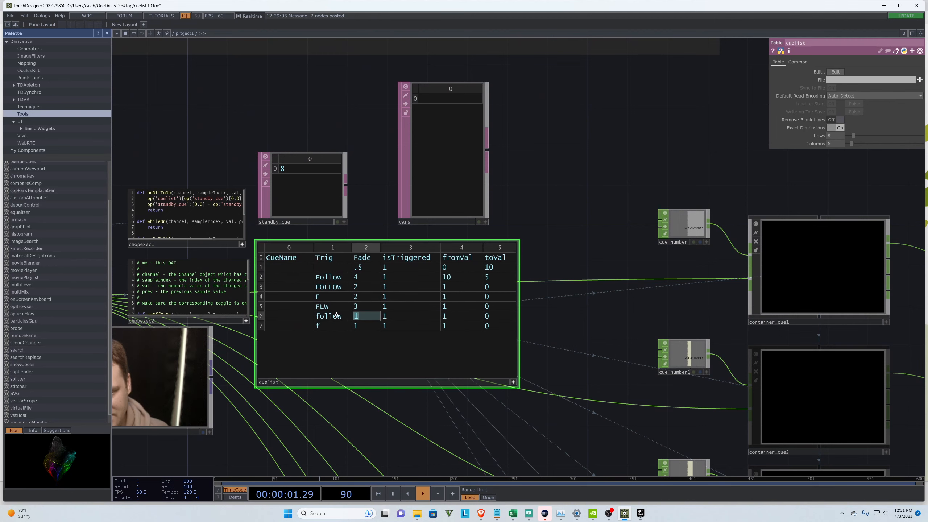
pyautogui.write('2')
pyautogui.click(359, 328)
pyautogui.write('2')
pyautogui.click(382, 394)
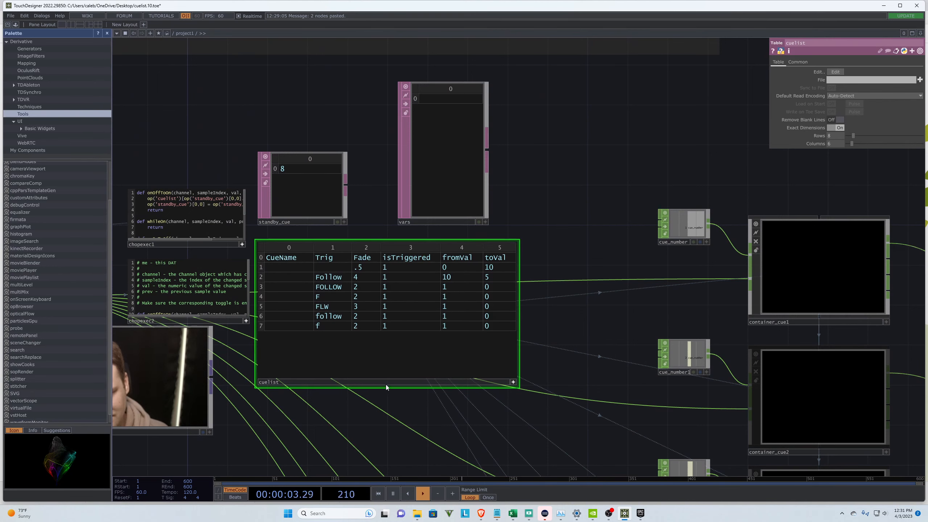
# Step: Reset and fire the cue list, examining how the values fade in sequence through the Nulls on the container outputs
pyautogui.scroll(-3, 232, 186)
pyautogui.scroll(-3, 205, 198)
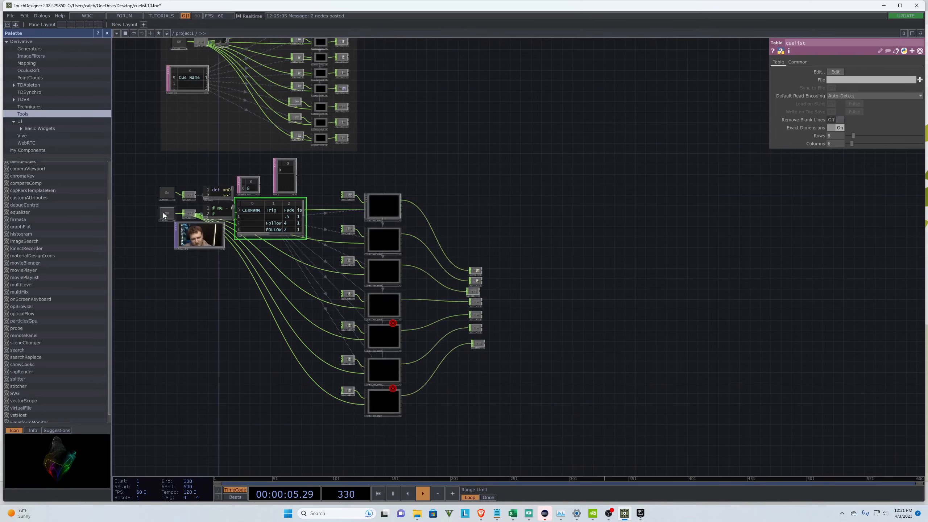
pyautogui.scroll(2, 150, 172)
pyautogui.scroll(-2, 148, 179)
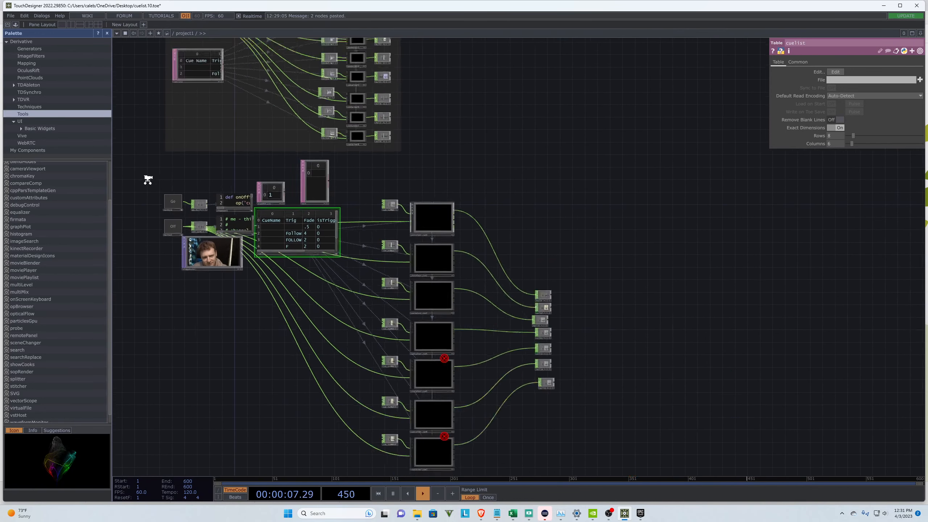
pyautogui.scroll(4, 499, 337)
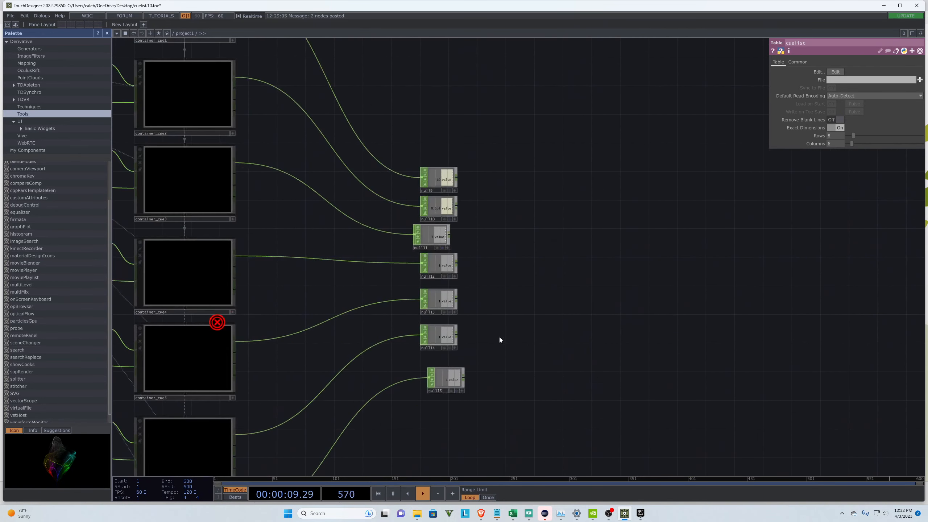
pyautogui.scroll(2, 498, 337)
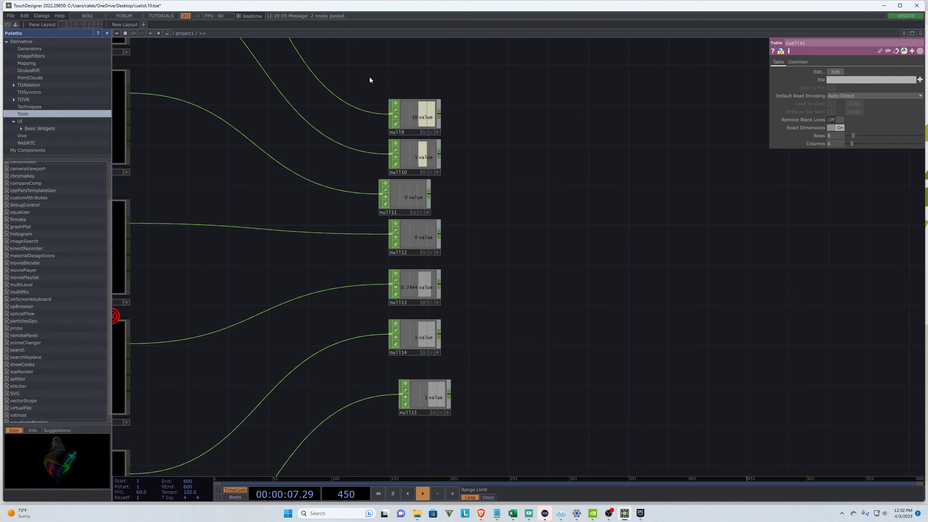
pyautogui.scroll(-2, 609, 209)
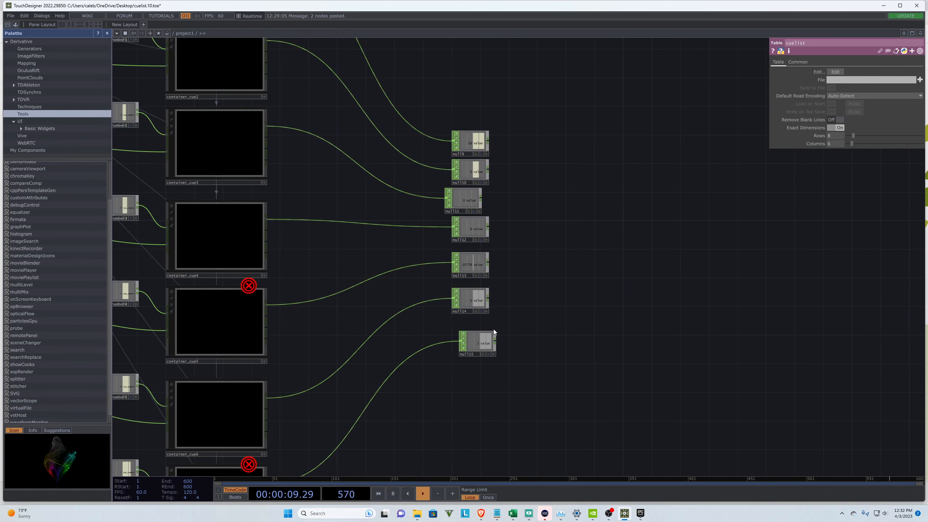
pyautogui.scroll(2, 508, 358)
pyautogui.scroll(-2, 602, 196)
pyautogui.scroll(2, 523, 342)
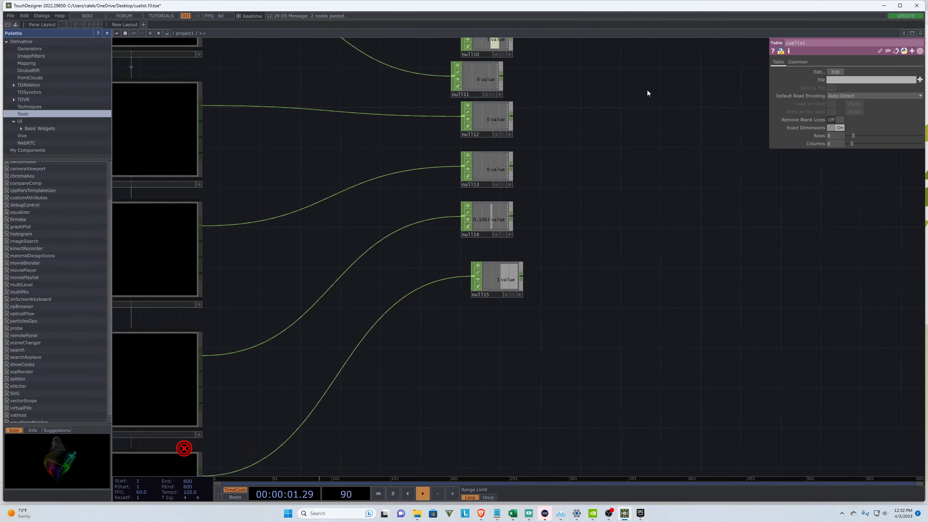
pyautogui.scroll(-4, 647, 90)
pyautogui.scroll(2, 589, 238)
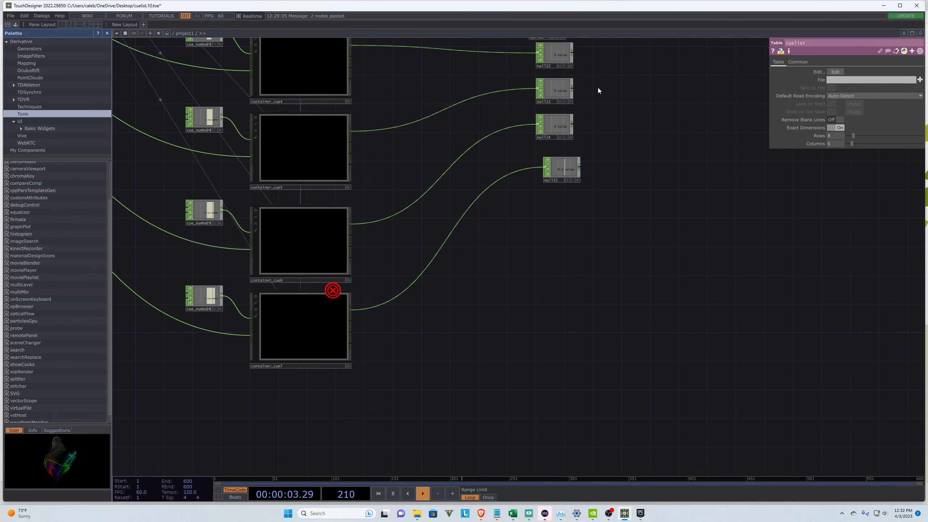
pyautogui.scroll(-3, 601, 248)
pyautogui.scroll(3, 564, 165)
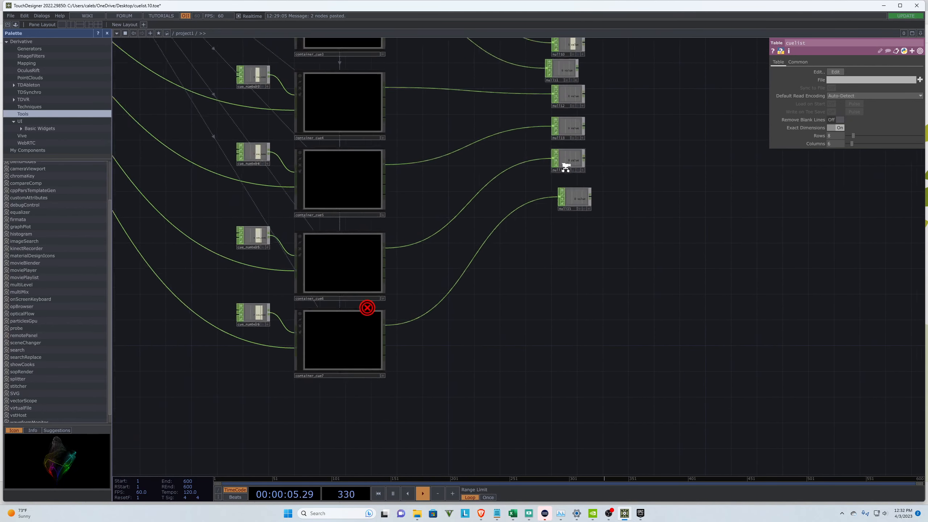
pyautogui.scroll(-1, 656, 247)
pyautogui.scroll(-3, 656, 251)
pyautogui.scroll(3, 640, 149)
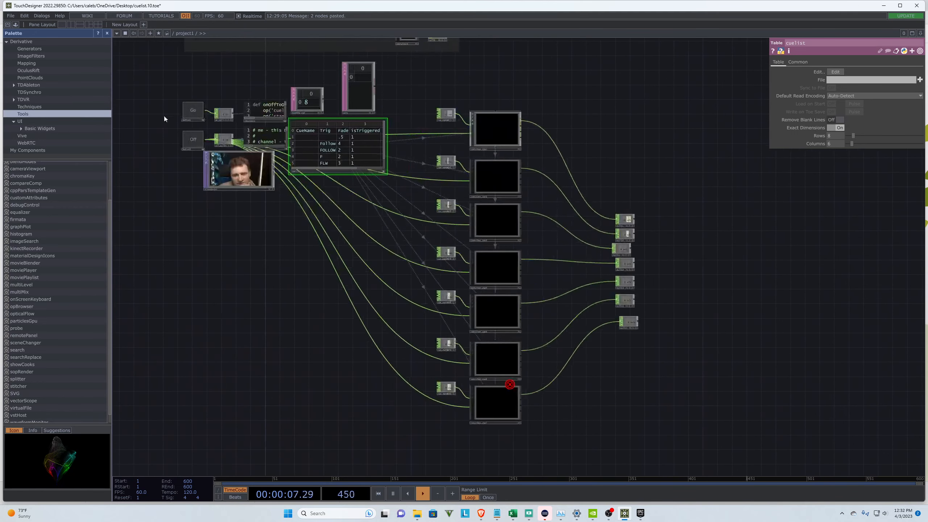
# Step: Set the Fade value of cues 2 through 6 in the cuelist table to .5
pyautogui.scroll(3, 300, 69)
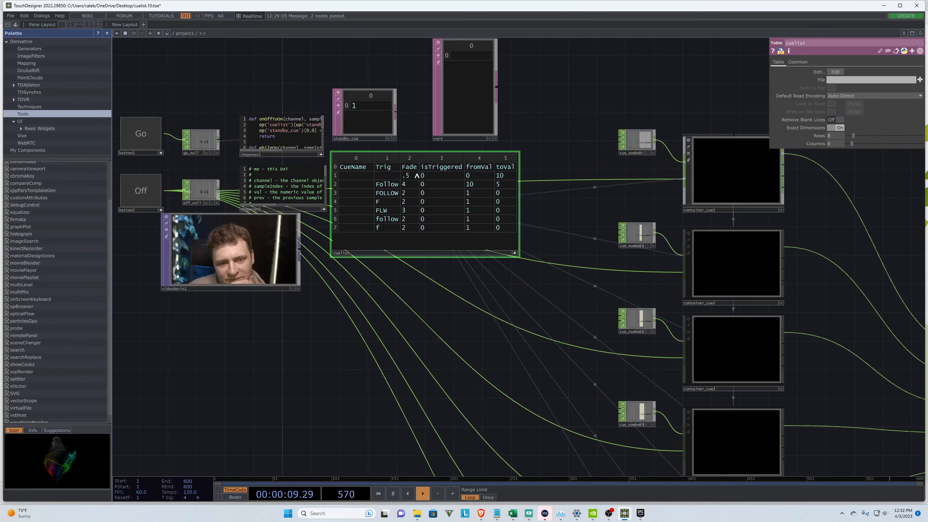
pyautogui.click(409, 185)
pyautogui.press('BackSpace')
pyautogui.write('.5')
pyautogui.click(409, 194)
pyautogui.press('BackSpace')
pyautogui.write('.5')
pyautogui.click(409, 203)
pyautogui.press('BackSpace')
pyautogui.write('.5')
pyautogui.click(408, 211)
pyautogui.click(409, 219)
pyautogui.press('BackSpace')
pyautogui.write('.5')
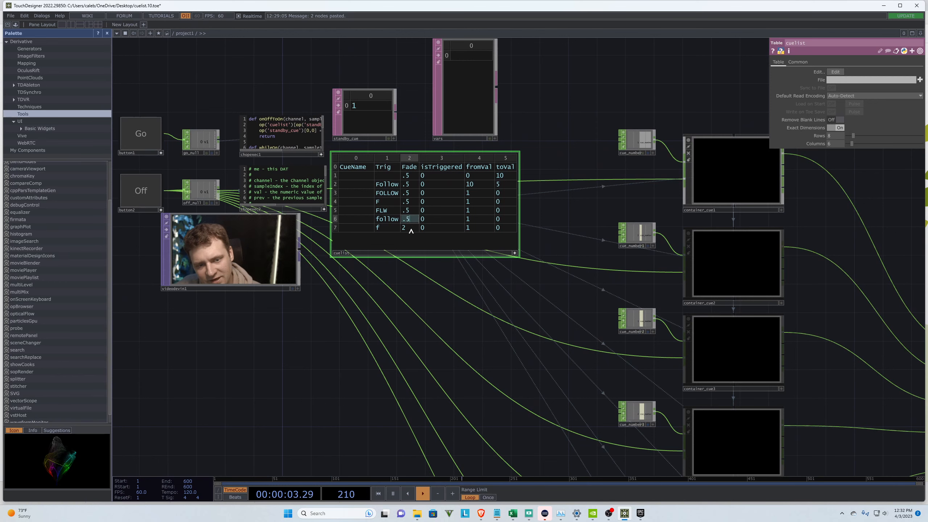
# Step: Fire the first cue with the Go button component and examine how the follow cues run through the containers
pyautogui.click(142, 136)
pyautogui.scroll(-5, 186, 68)
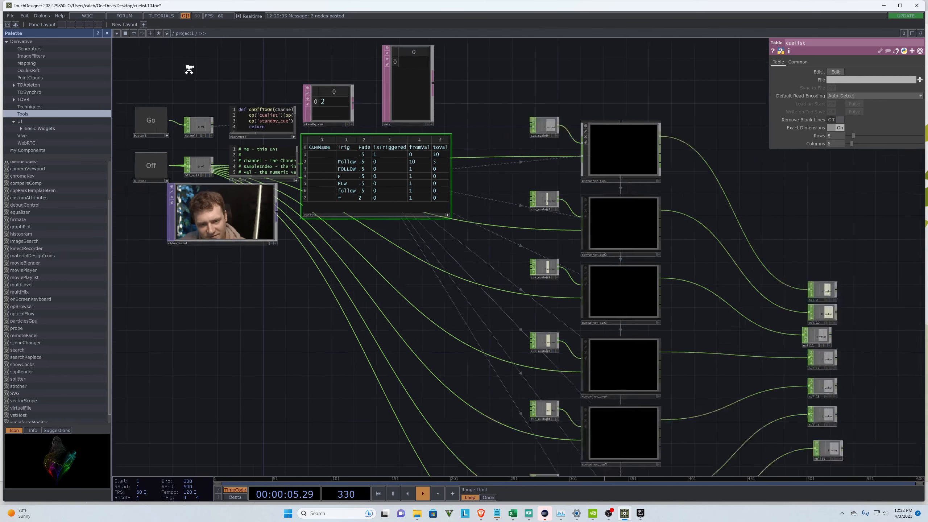
pyautogui.scroll(4, 215, 80)
pyautogui.scroll(-3, 215, 80)
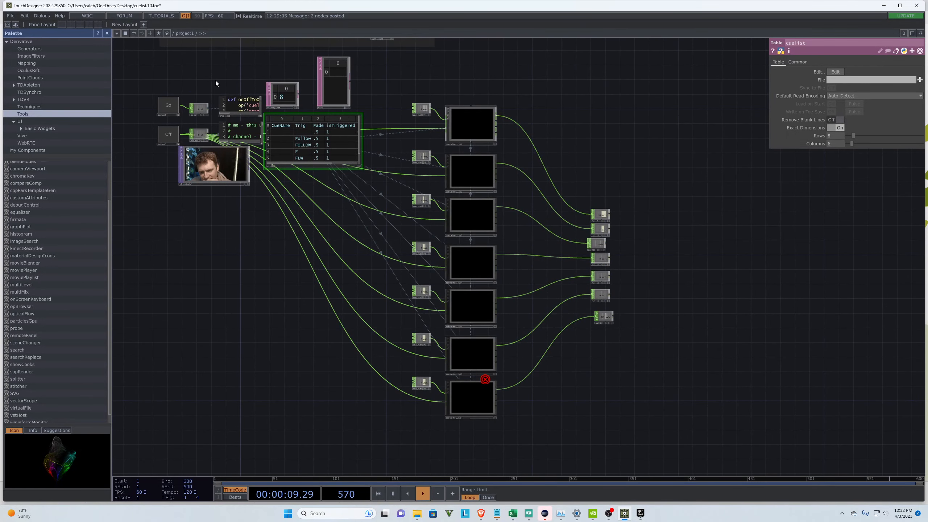
# Step: Inspect the script error on chopexec5 inside container_cue7 and return to the project1 network
pyautogui.scroll(10, 478, 402)
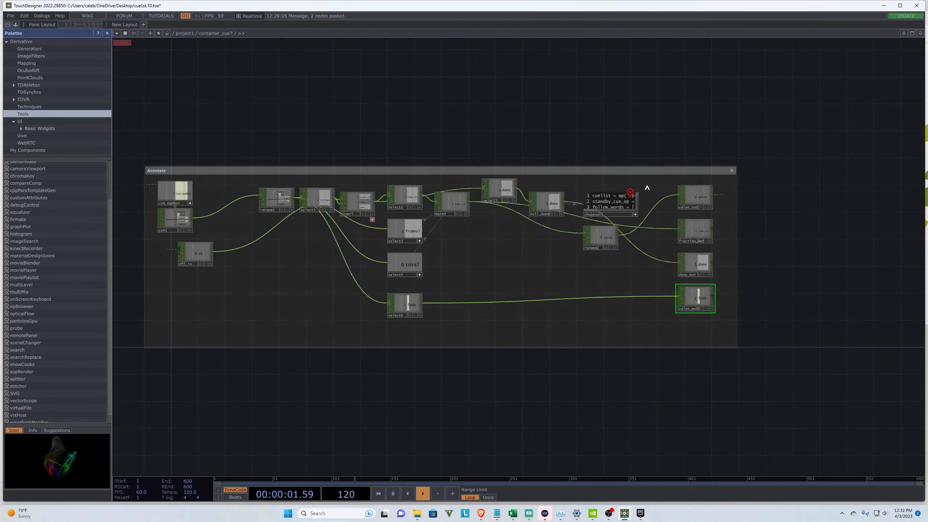
pyautogui.scroll(7, 643, 181)
pyautogui.moveTo(602, 236)
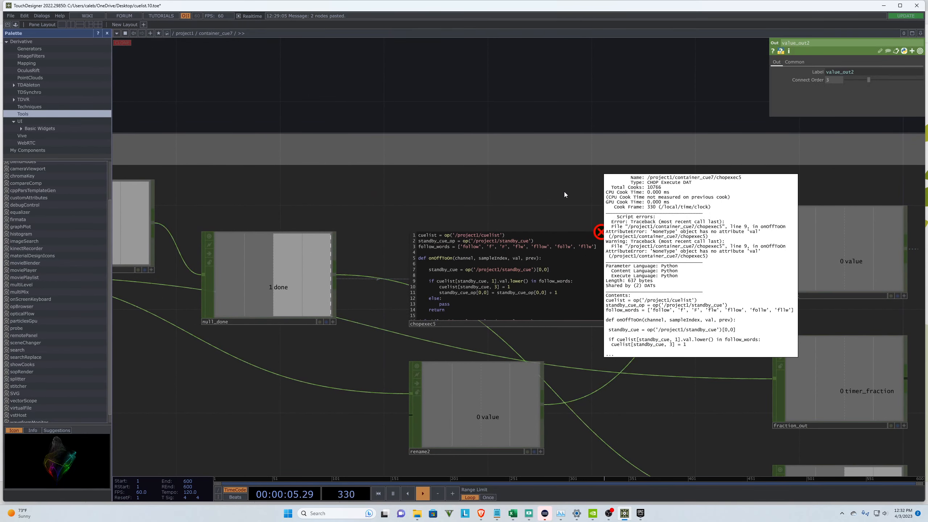
pyautogui.scroll(-5, 565, 192)
pyautogui.scroll(2, 597, 201)
pyautogui.scroll(-6, 662, 244)
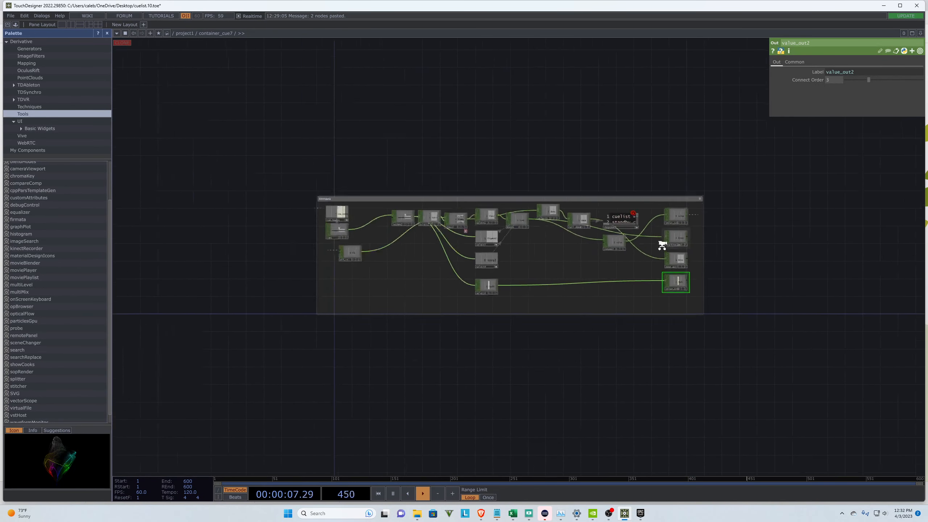
pyautogui.scroll(-3, 585, 263)
pyautogui.scroll(-5, 509, 290)
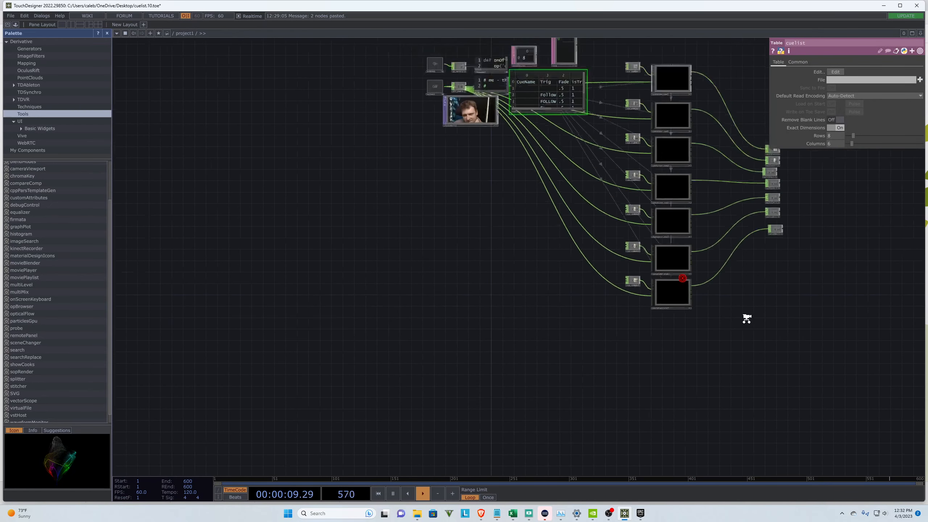
# Step: Examine the cuelist rows against the cue number stored in the standby_cue table
pyautogui.scroll(-2, 818, 163)
pyautogui.scroll(3, 711, 255)
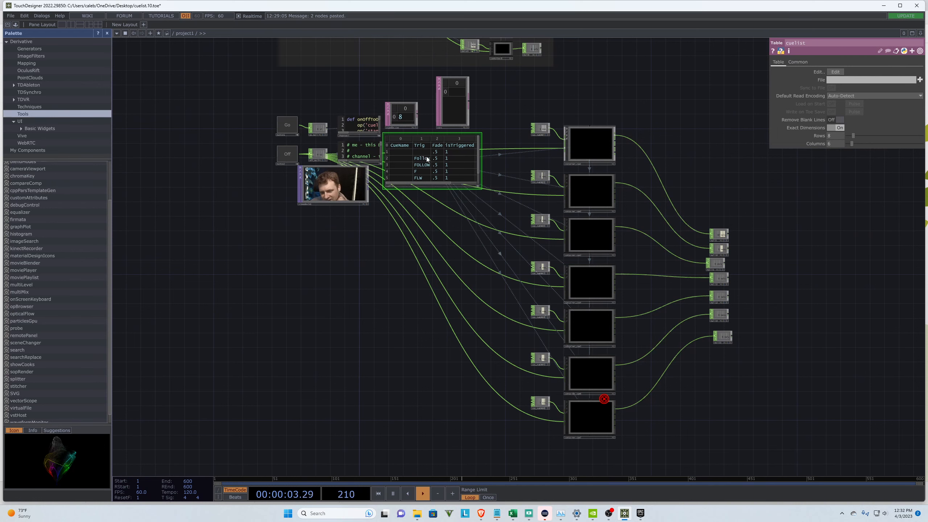
pyautogui.scroll(3, 386, 87)
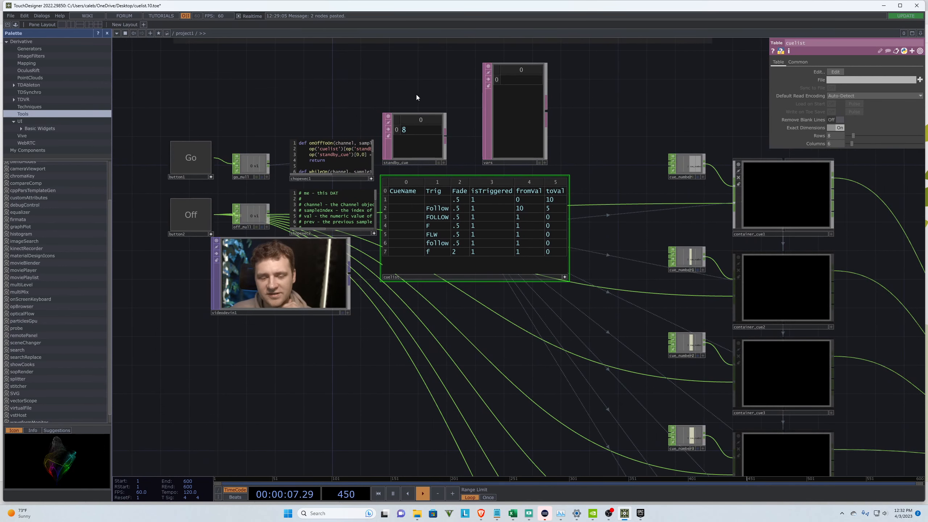
pyautogui.scroll(2, 404, 96)
pyautogui.scroll(-2, 383, 84)
pyautogui.scroll(3, 397, 129)
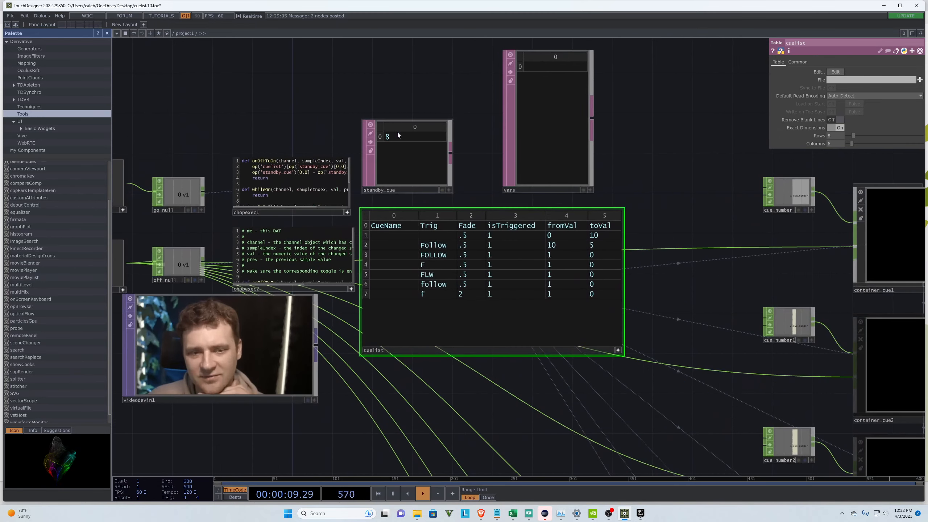
pyautogui.click(395, 137)
pyautogui.scroll(-4, 197, 59)
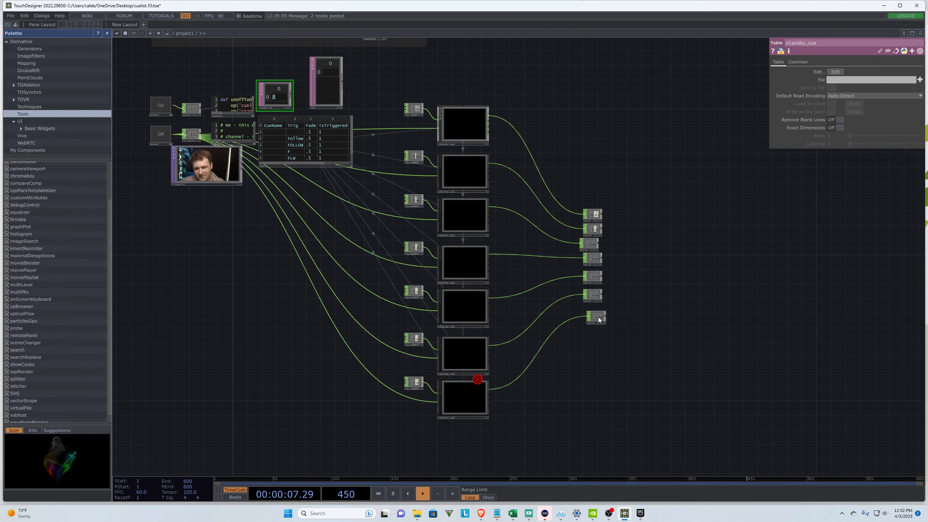
# Step: Line up the last Null with the others and move the annotated older cue network farther above the current one
pyautogui.scroll(-2, 734, 309)
pyautogui.scroll(-2, 733, 309)
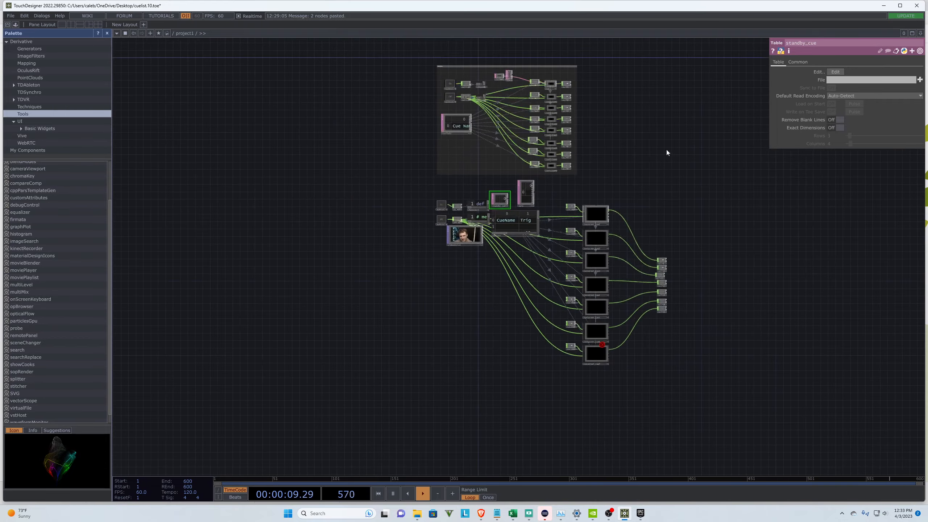
pyautogui.scroll(2, 666, 146)
pyautogui.scroll(-2, 470, 186)
pyautogui.moveTo(473, 77); pyautogui.dragTo(474, 53)
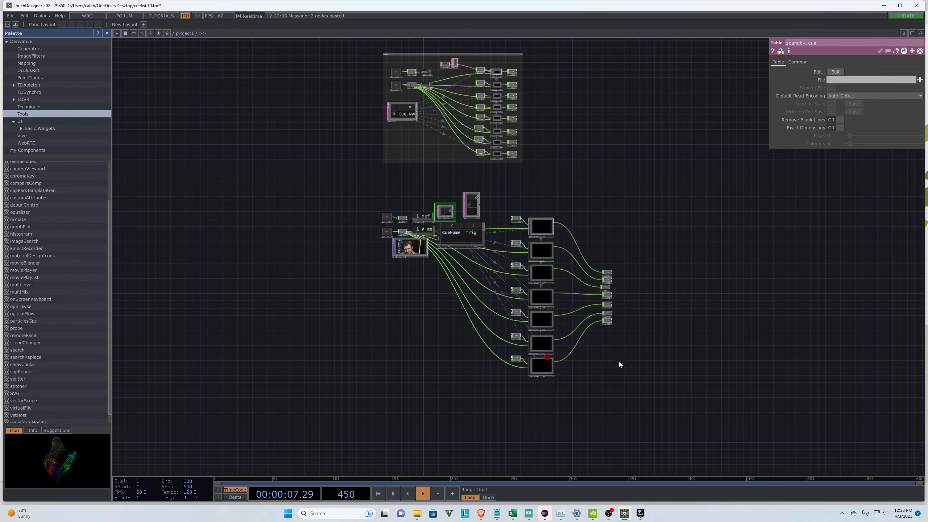
# Step: Copy the chopexec5 script inside container_cue1 from its first line through the end of the onOffToOn function
pyautogui.scroll(4, 620, 362)
pyautogui.scroll(-4, 642, 322)
pyautogui.scroll(6, 520, 213)
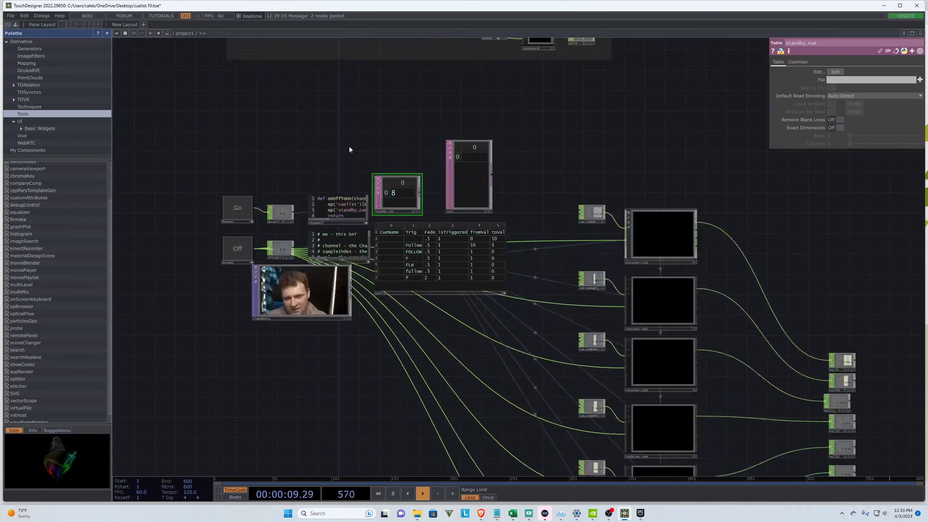
pyautogui.scroll(-2, 336, 152)
pyautogui.scroll(5, 565, 196)
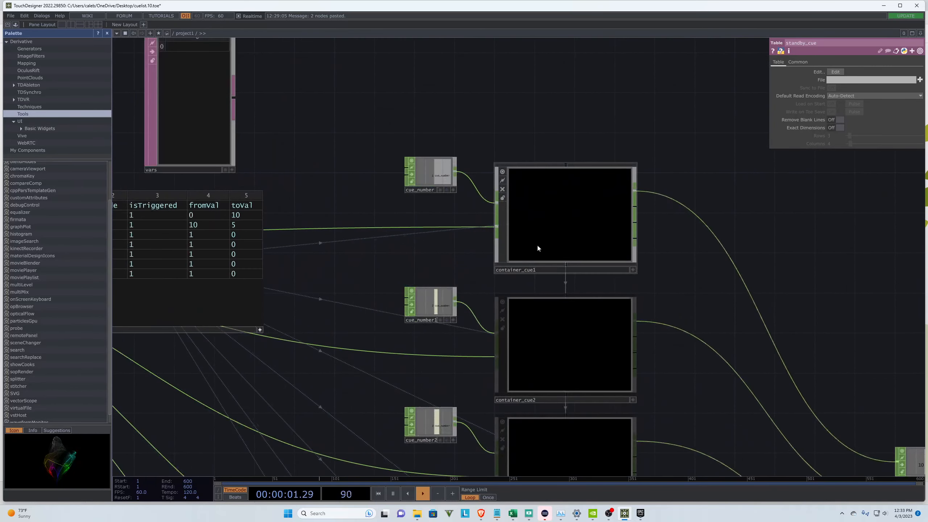
pyautogui.scroll(6, 584, 189)
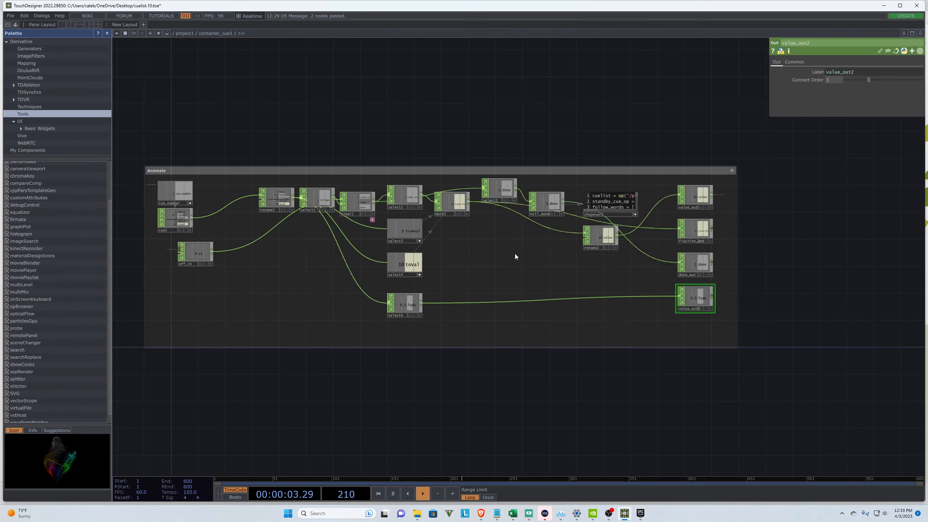
pyautogui.scroll(6, 585, 202)
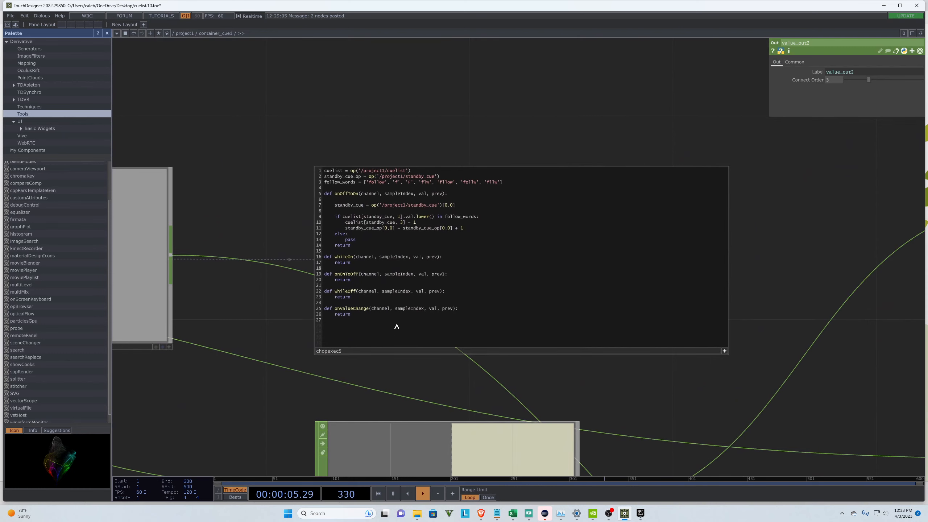
pyautogui.moveTo(355, 317); pyautogui.dragTo(298, 148)
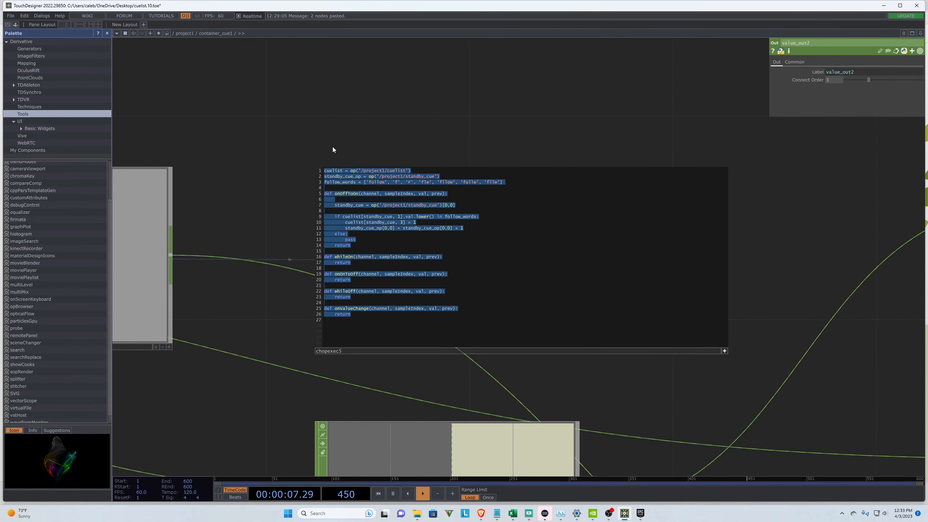
pyautogui.click(481, 513)
pyautogui.click(449, 481)
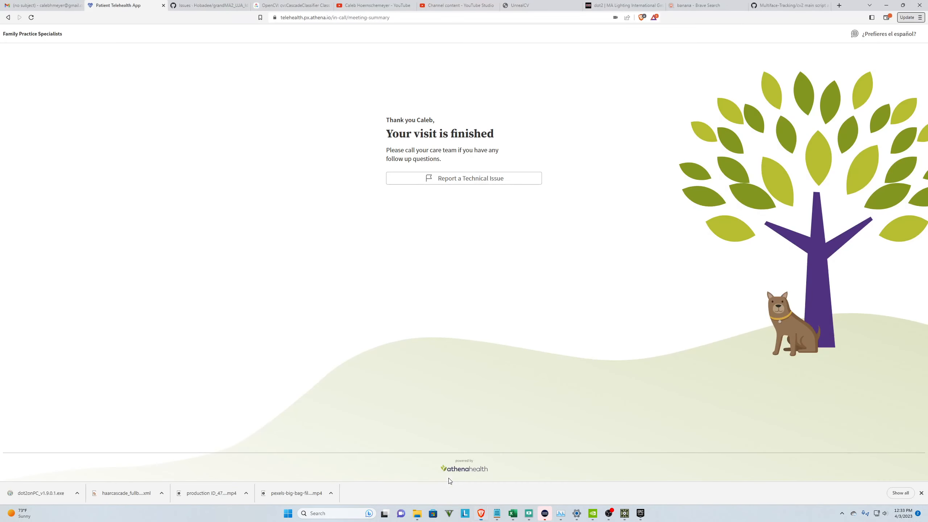
pyautogui.hotkey('alt', 'Tab')
pyautogui.moveTo(357, 250); pyautogui.dragTo(307, 159)
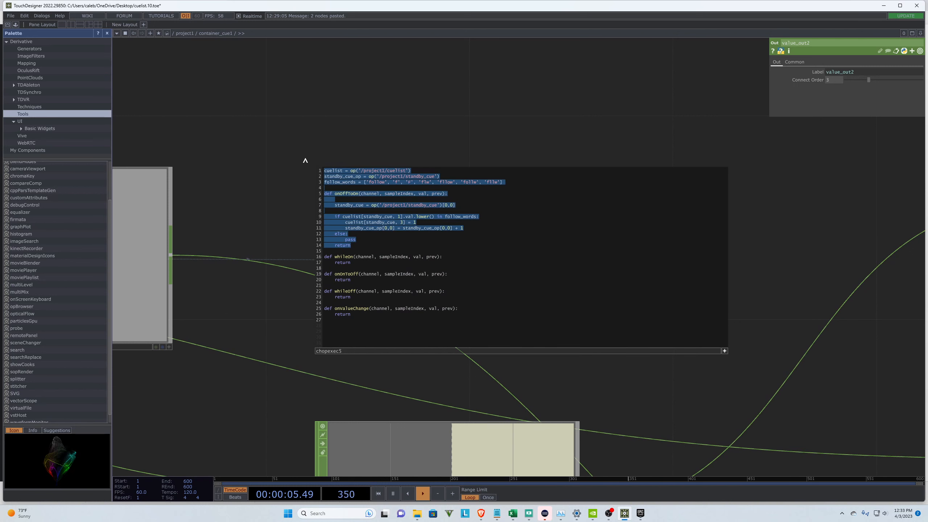
# Step: Switch to the new ChatGPT chat in the browser and paste the copied script into the message
pyautogui.click(481, 513)
pyautogui.click(464, 447)
pyautogui.hotkey('ctrl', 'v')
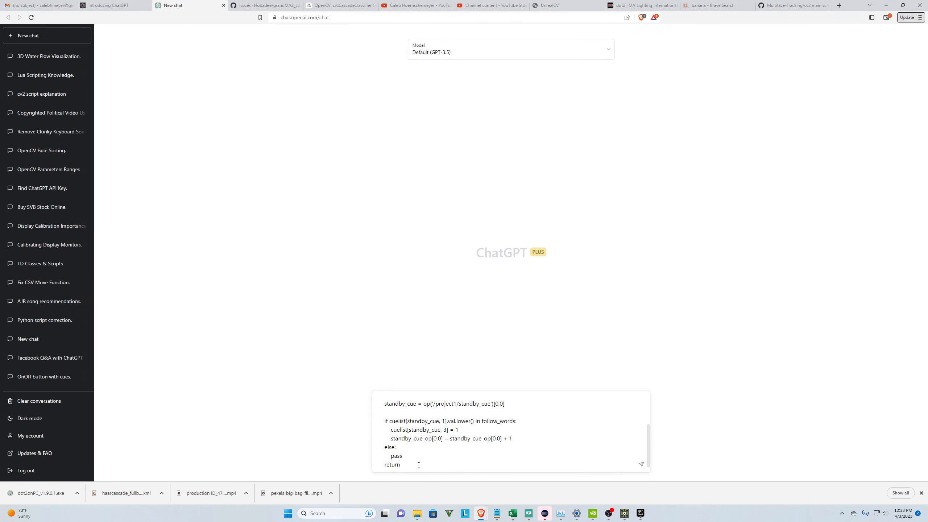
# Step: Begin the message ahead of the pasted script with "I have here a script that, upon firing, checks the"
pyautogui.scroll(5, 443, 434)
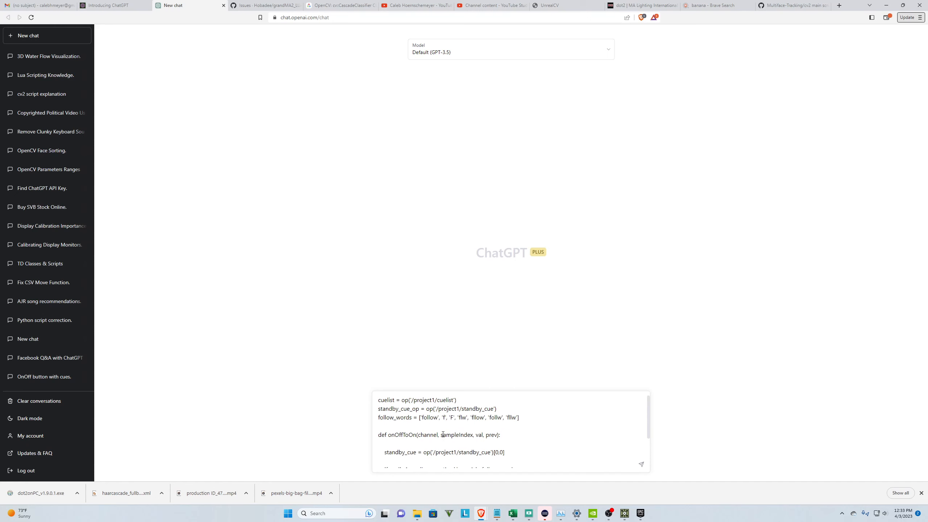
pyautogui.click(380, 399)
pyautogui.write('I have here a')
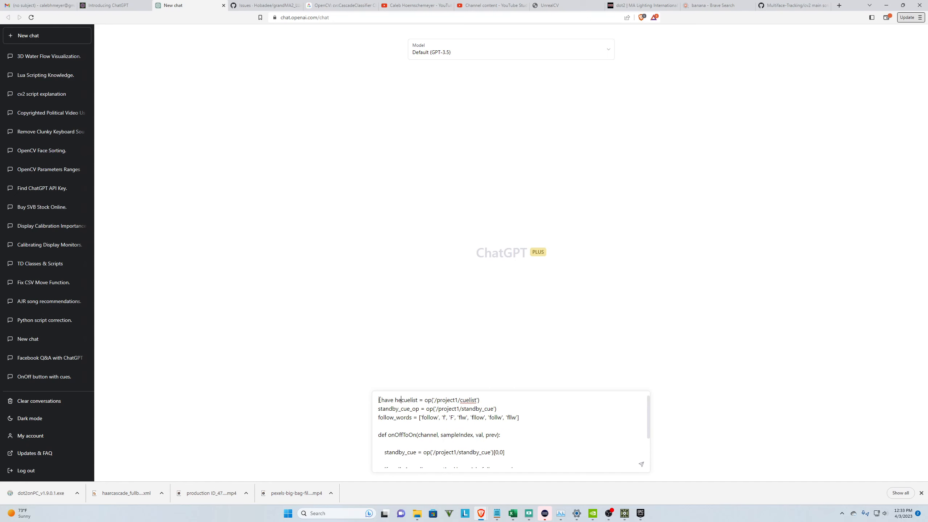
pyautogui.write(' script that')
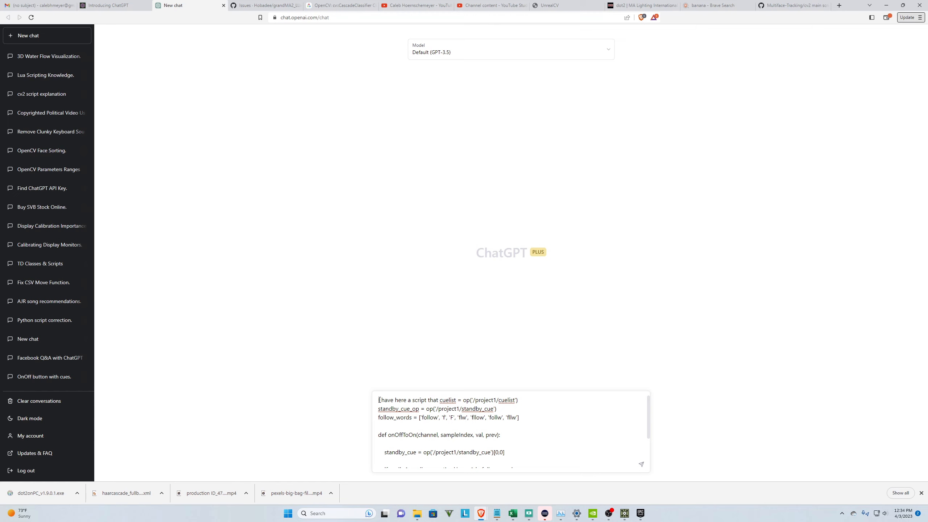
pyautogui.press('BackSpace')
pyautogui.write(', upon ')
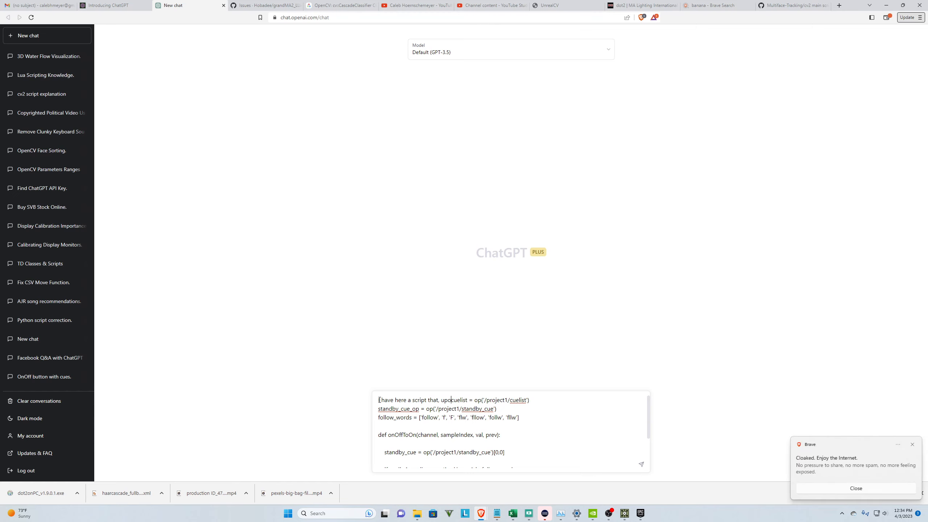
pyautogui.write('fi')
pyautogui.write('ring, checks the')
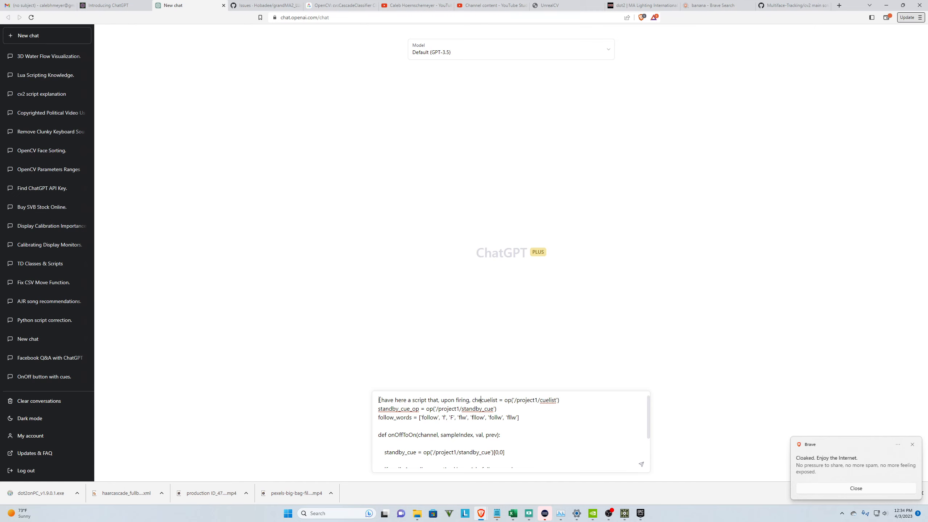
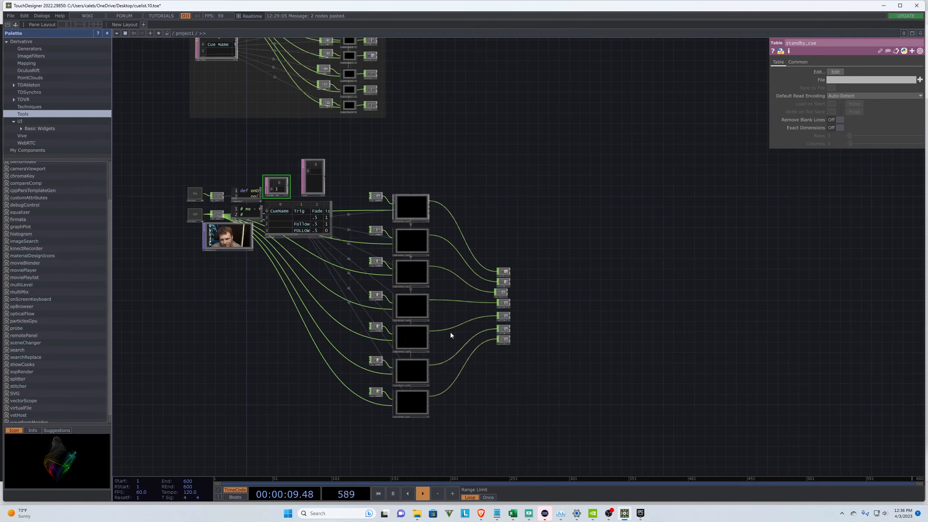
# Step: Examine the script error and the try/except AttributeError block of chopexec5 inside container_cue7
pyautogui.scroll(6, 449, 330)
pyautogui.scroll(-3, 489, 205)
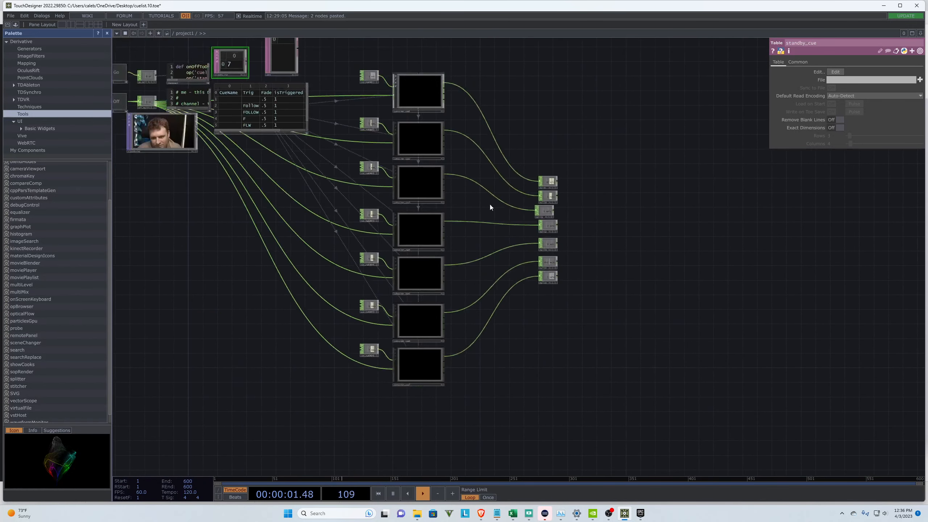
pyautogui.scroll(2, 483, 297)
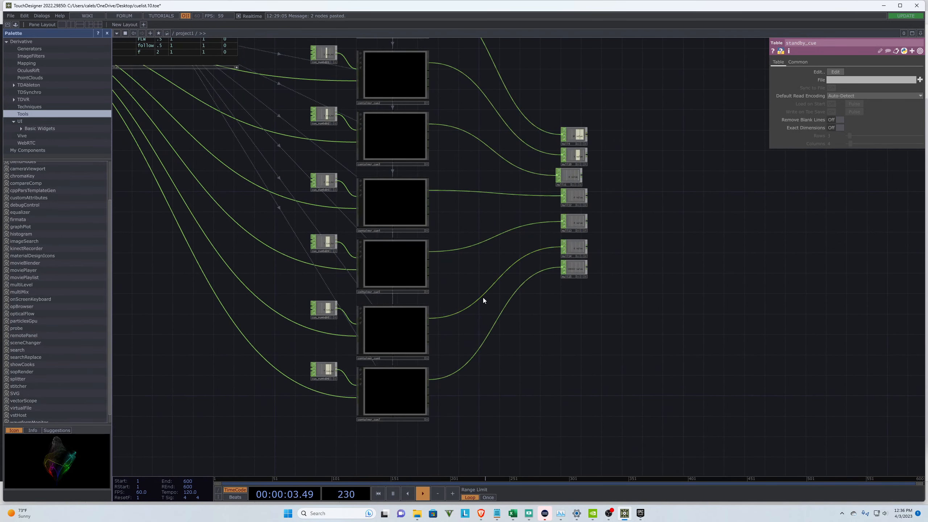
pyautogui.scroll(5, 395, 387)
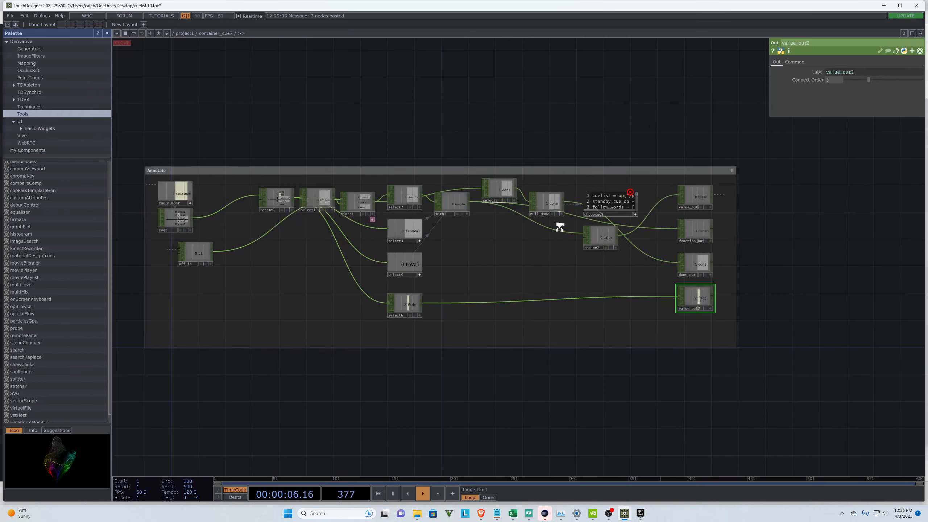
pyautogui.scroll(5, 559, 226)
pyautogui.moveTo(570, 270)
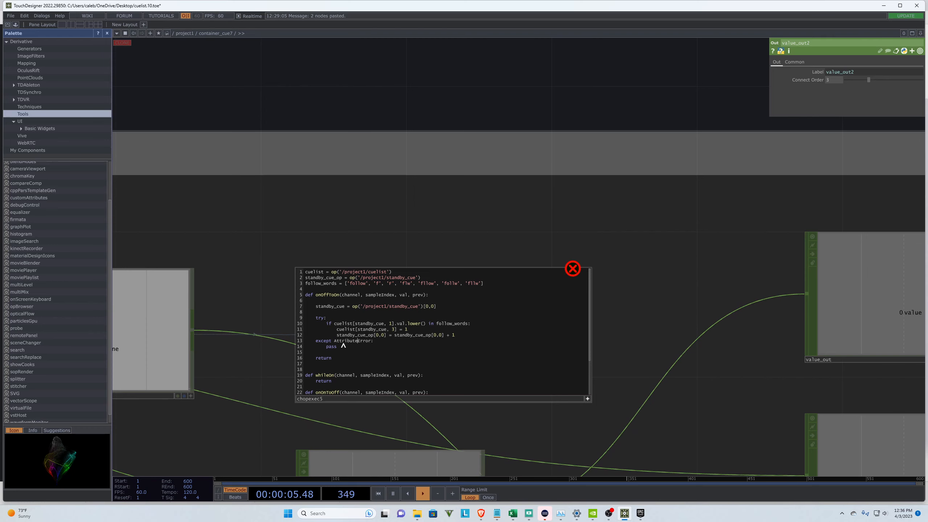
pyautogui.scroll(-10, 553, 281)
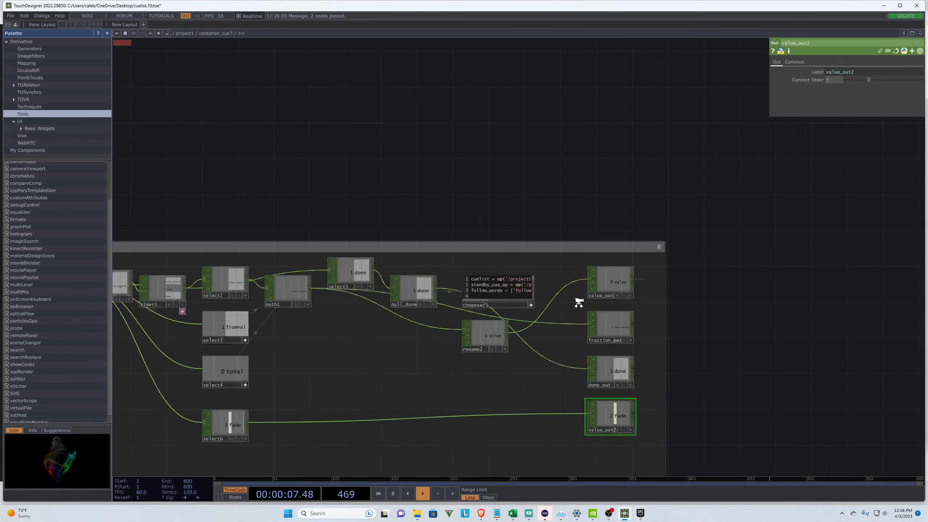
# Step: Return to the project1 network and examine how the follow cues fade through the Nulls of the seven containers
pyautogui.scroll(-8, 585, 302)
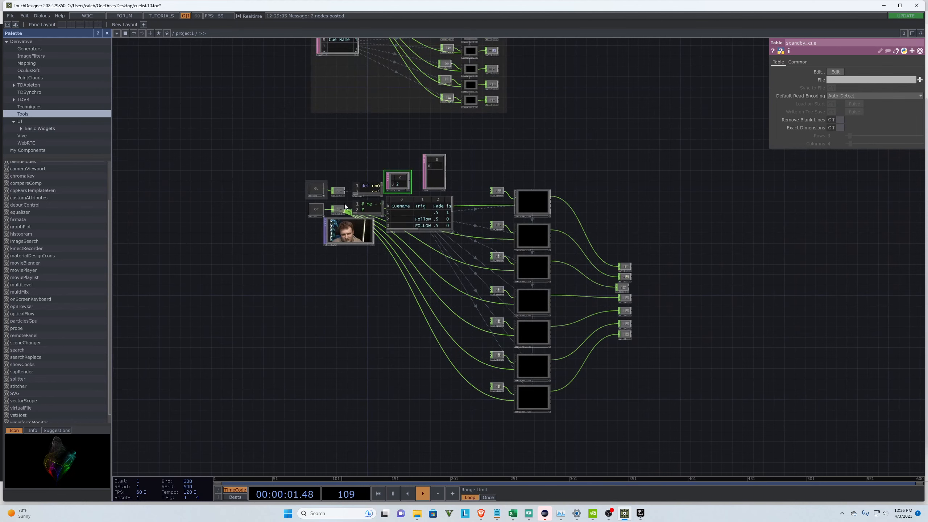
pyautogui.scroll(6, 640, 297)
pyautogui.scroll(4, 708, 391)
pyautogui.scroll(-3, 524, 103)
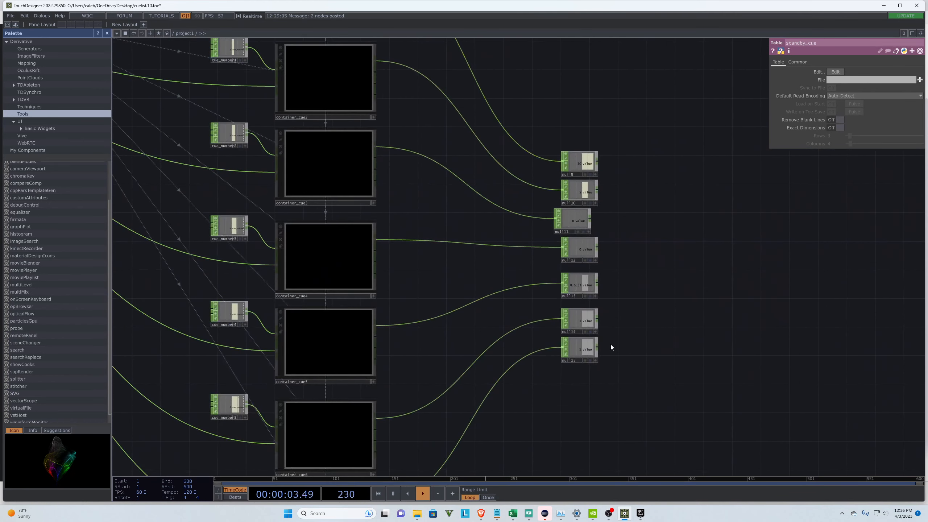
pyautogui.scroll(-3, 618, 192)
pyautogui.scroll(3, 496, 425)
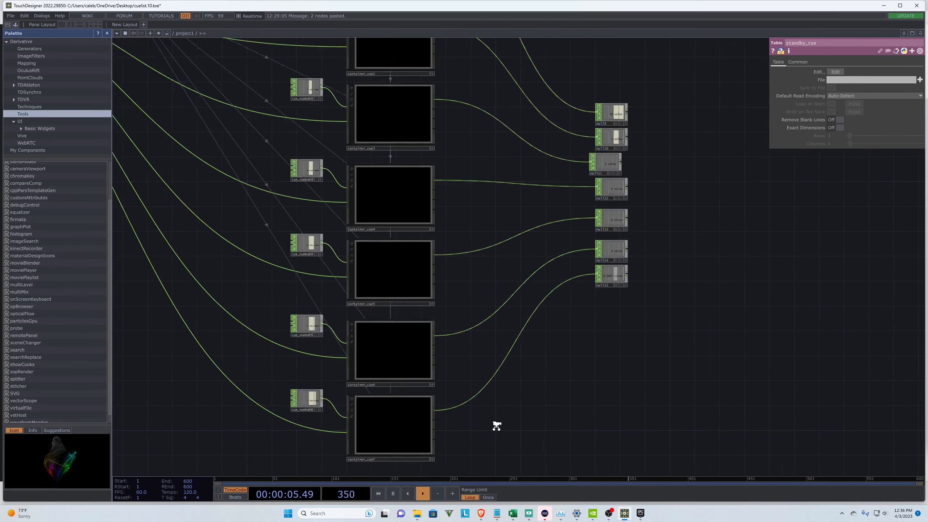
pyautogui.scroll(-2, 452, 238)
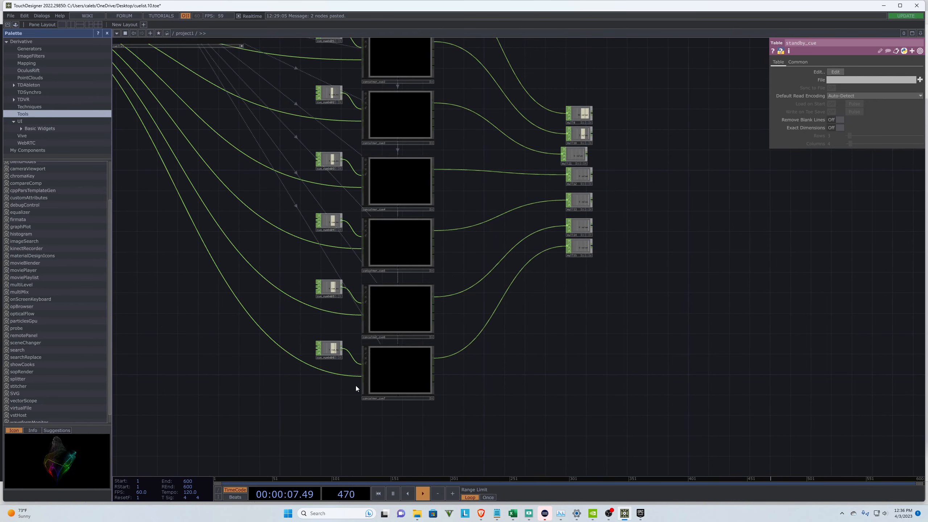
# Step: Add an Out CHOP to the done output of container_cue7 and place it beyond the column of Nulls
pyautogui.scroll(6, 356, 390)
pyautogui.scroll(2, 404, 351)
pyautogui.scroll(-4, 338, 323)
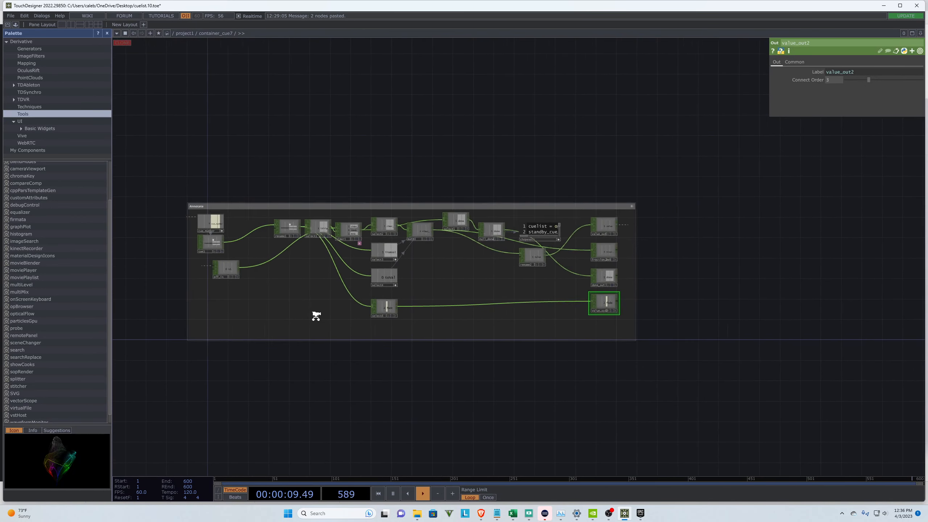
pyautogui.scroll(-4, 317, 319)
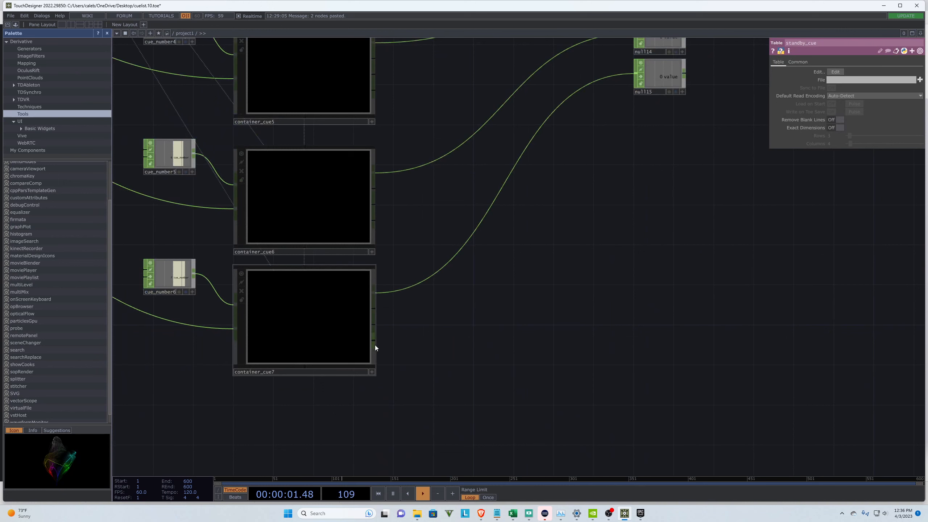
pyautogui.rightClick(372, 325)
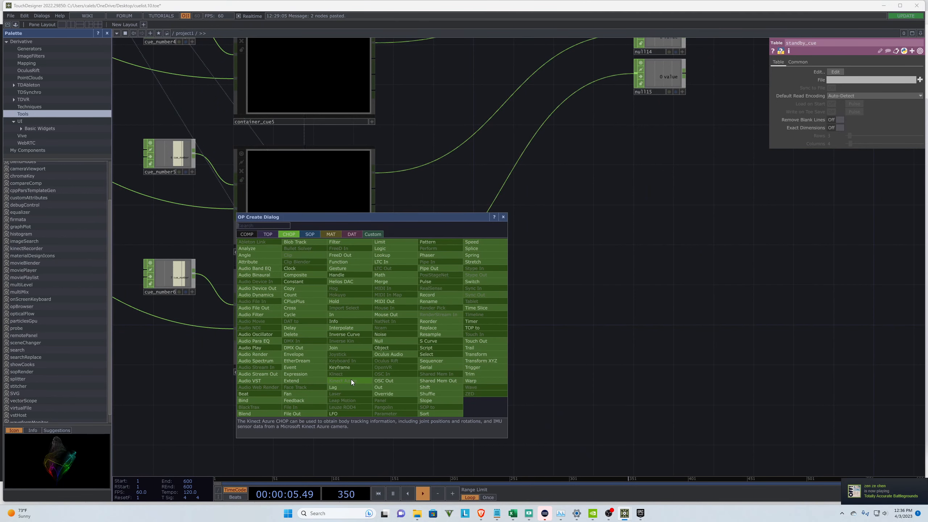
pyautogui.click(378, 387)
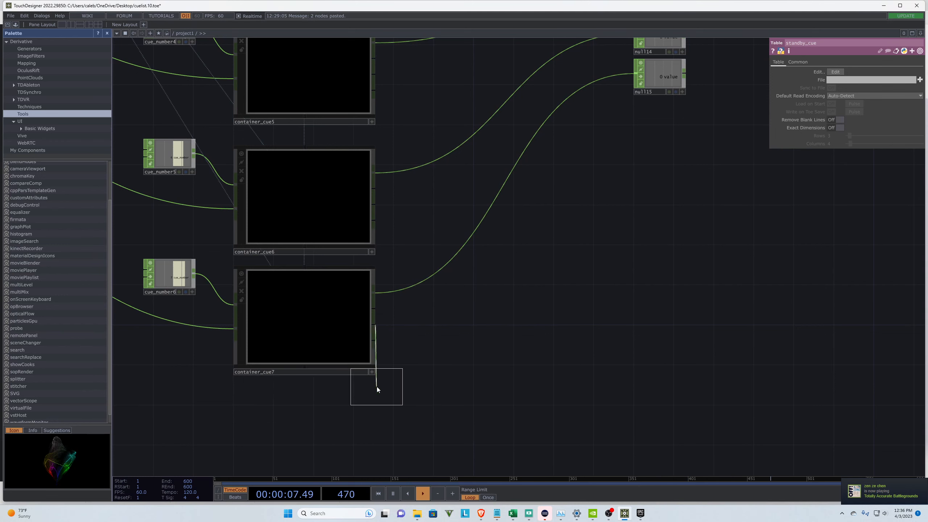
pyautogui.scroll(-5, 377, 387)
pyautogui.click(608, 292)
pyautogui.scroll(5, 654, 365)
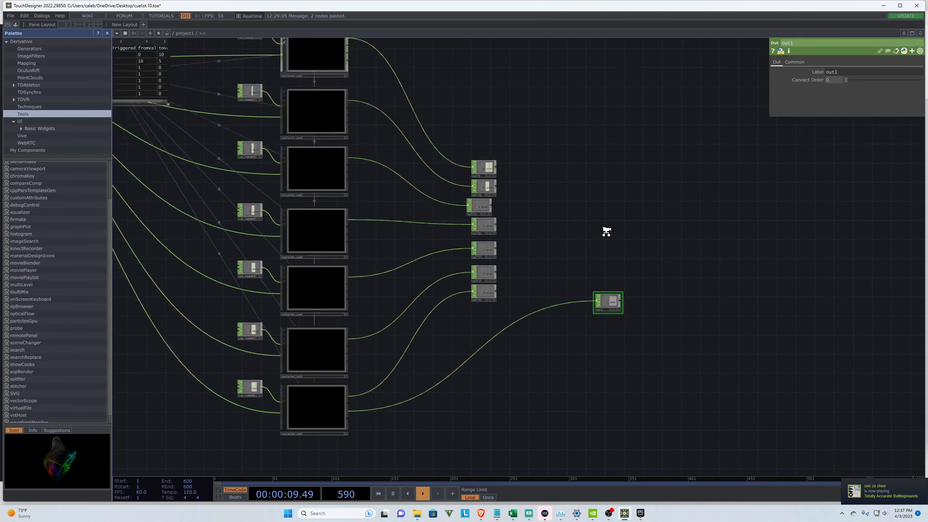
pyautogui.scroll(-3, 615, 319)
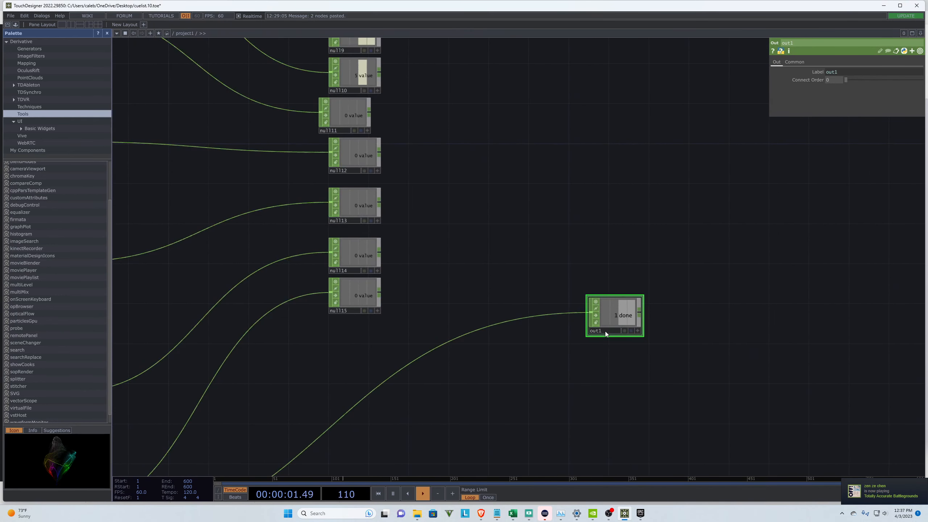
pyautogui.click(603, 332)
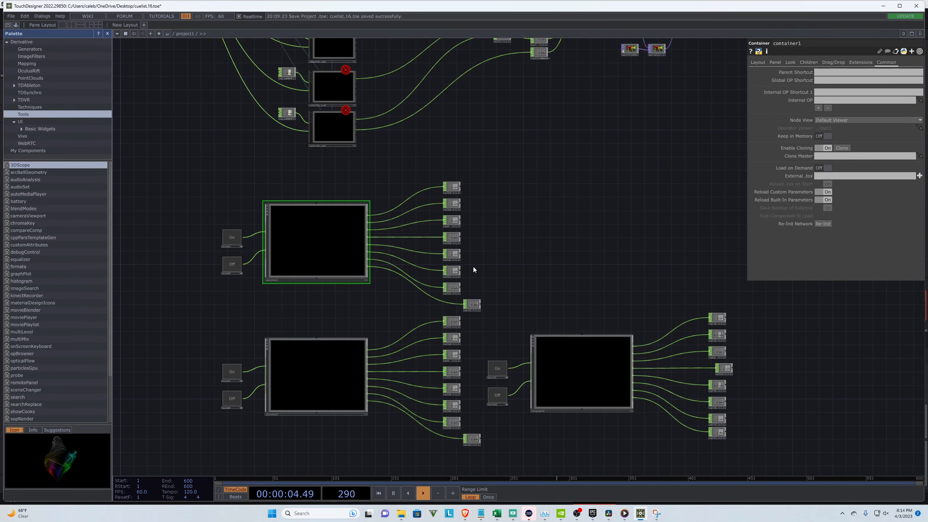
# Step: Fire a cue with the Go button wired to container1 and examine the values in its output Nulls
pyautogui.moveTo(195, 313); pyautogui.dragTo(518, 170)
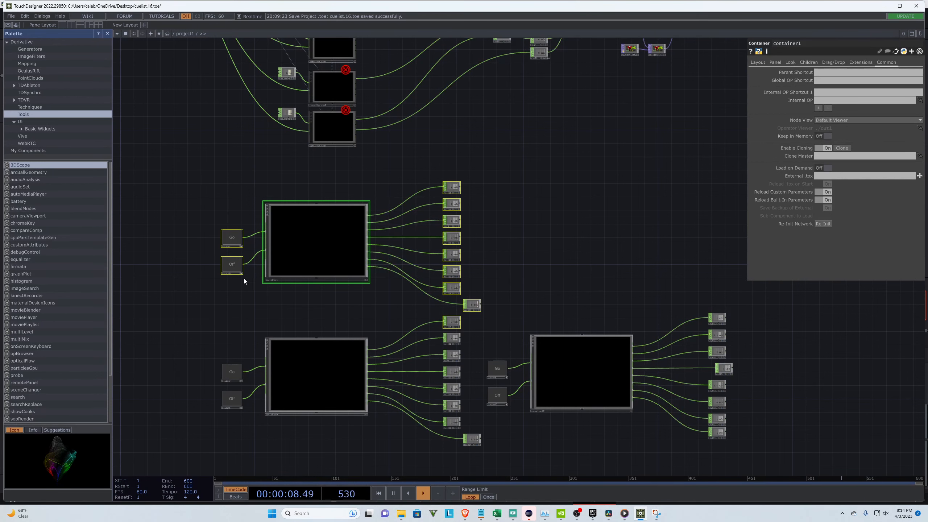
pyautogui.moveTo(322, 189); pyautogui.dragTo(270, 237)
pyautogui.scroll(3, 269, 247)
pyautogui.scroll(-3, 269, 242)
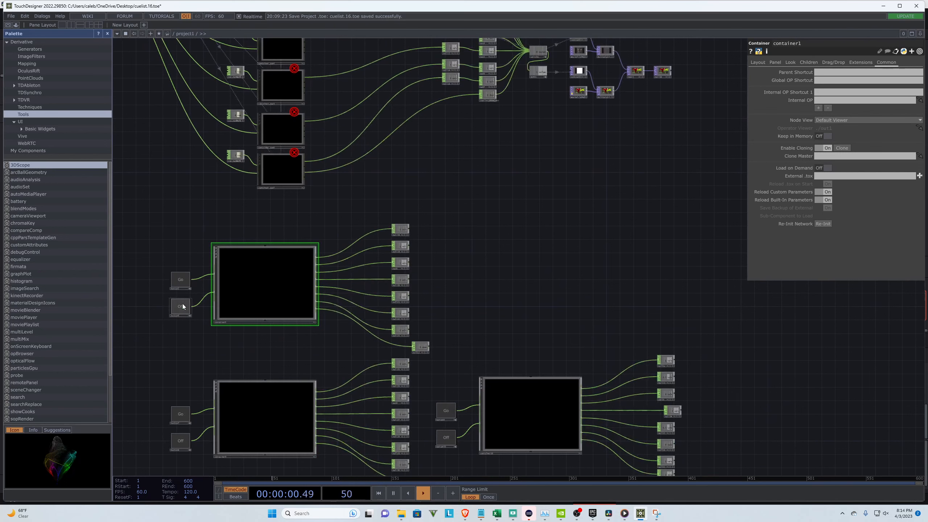
pyautogui.scroll(3, 189, 270)
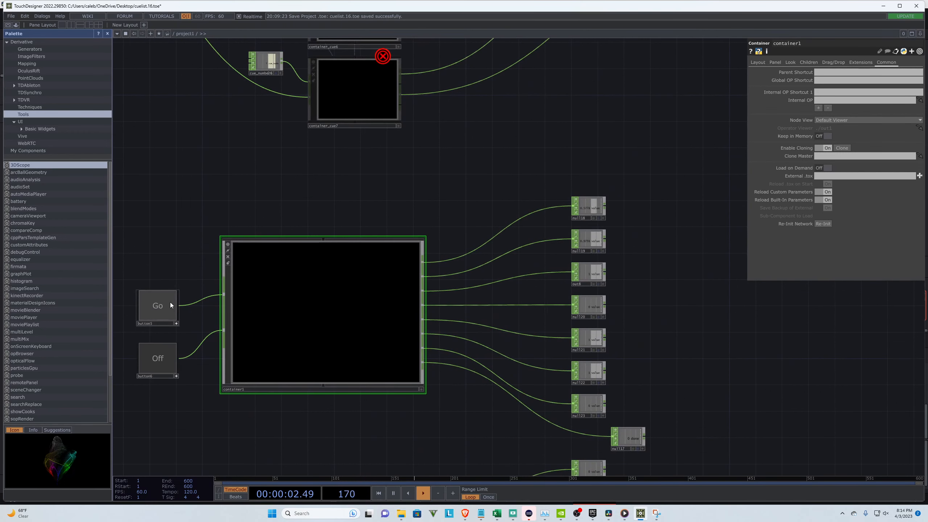
pyautogui.click(171, 305)
pyautogui.scroll(-3, 216, 199)
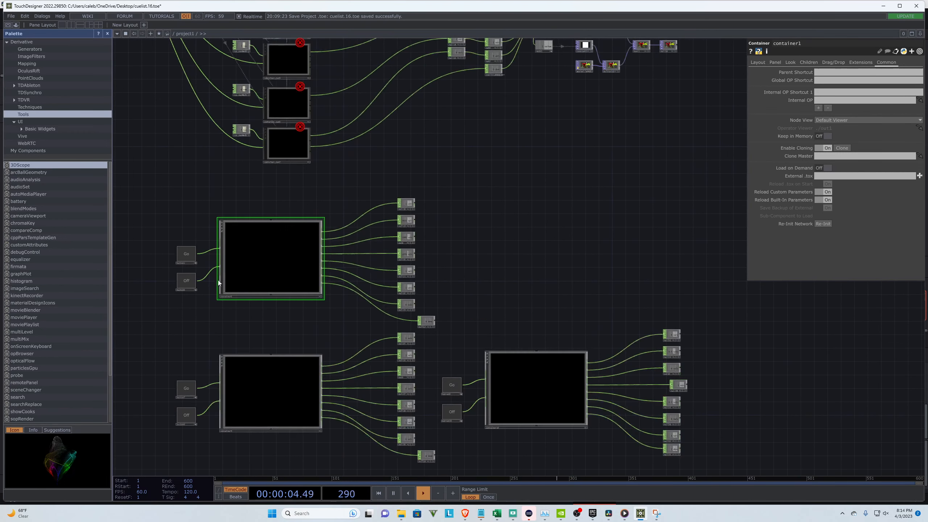
# Step: Select container9 with its buttons and Nulls, clear the selection, and compare the output values of container1 and its copies
pyautogui.moveTo(148, 465); pyautogui.dragTo(432, 336)
pyautogui.scroll(3, 221, 412)
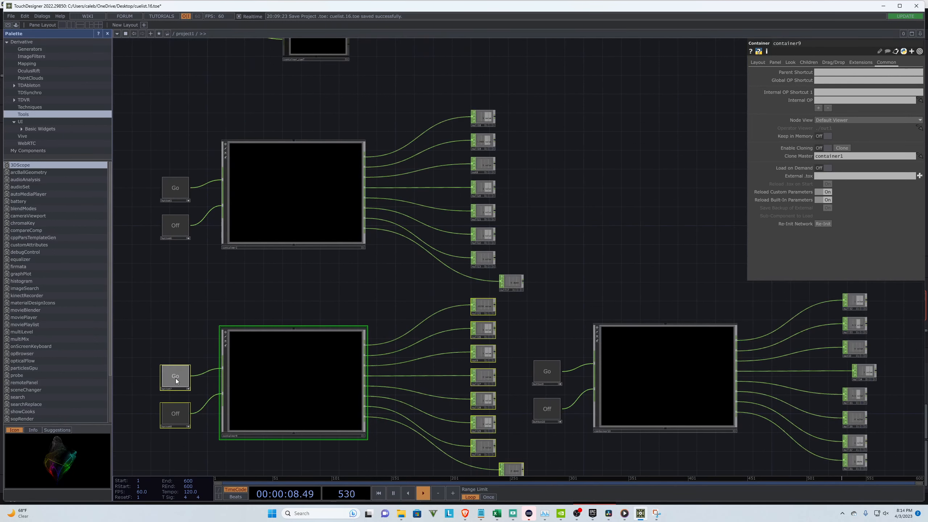
pyautogui.click(177, 287)
pyautogui.scroll(-2, 177, 288)
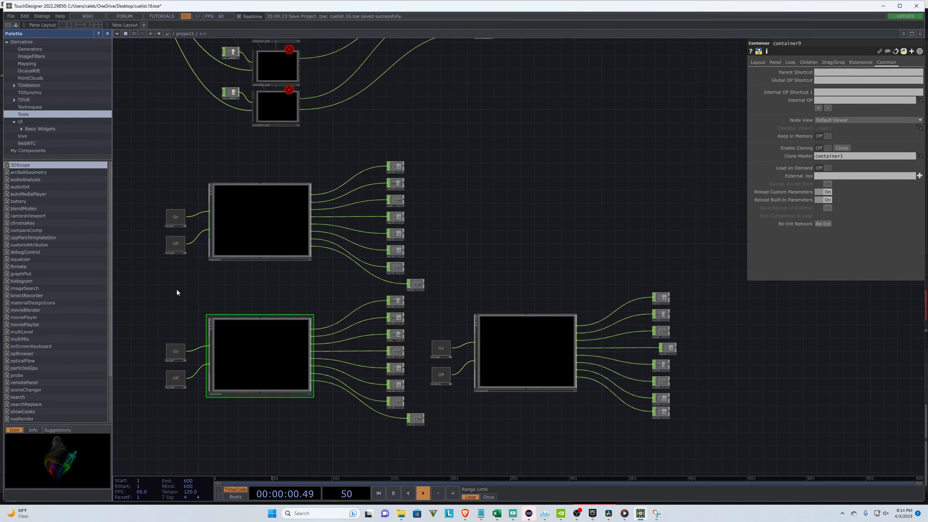
pyautogui.scroll(-3, 279, 312)
pyautogui.scroll(6, 241, 212)
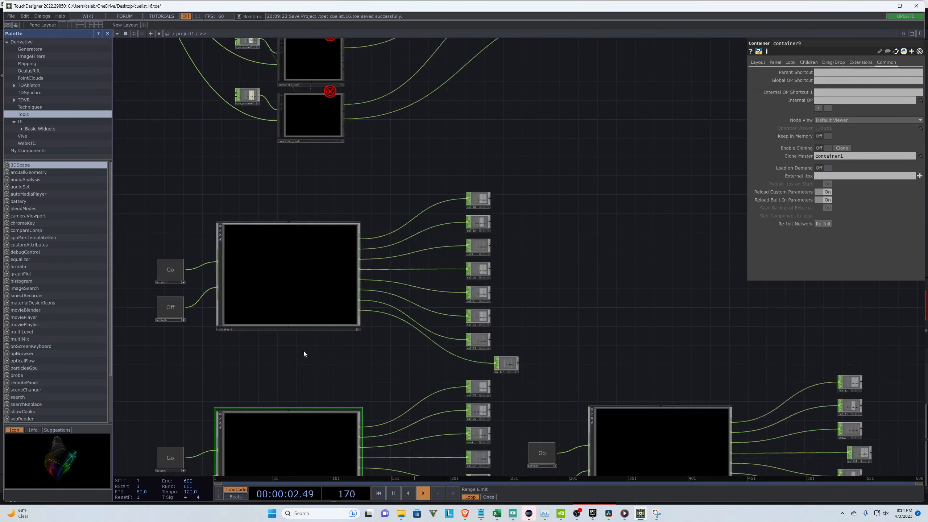
pyautogui.scroll(-3, 298, 380)
pyautogui.scroll(-2, 290, 424)
pyautogui.scroll(6, 292, 409)
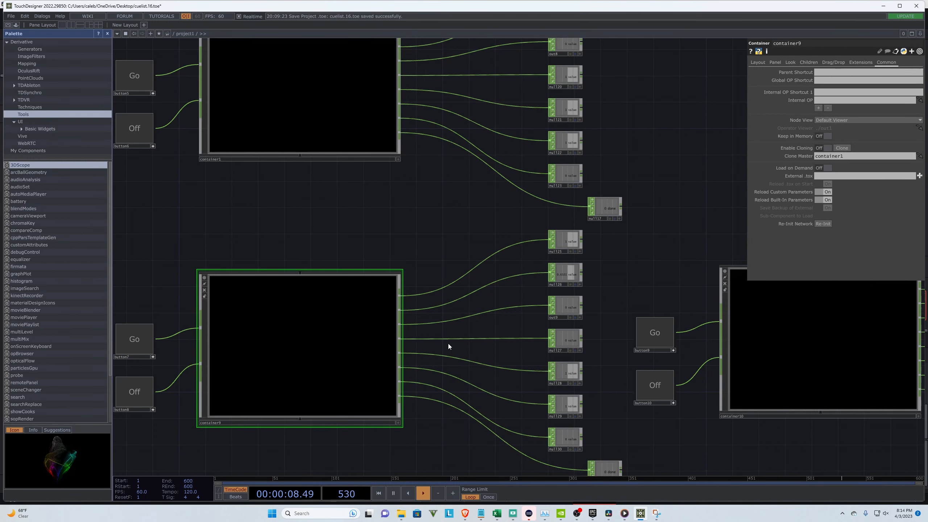
pyautogui.scroll(-2, 367, 401)
pyautogui.scroll(-1, 367, 401)
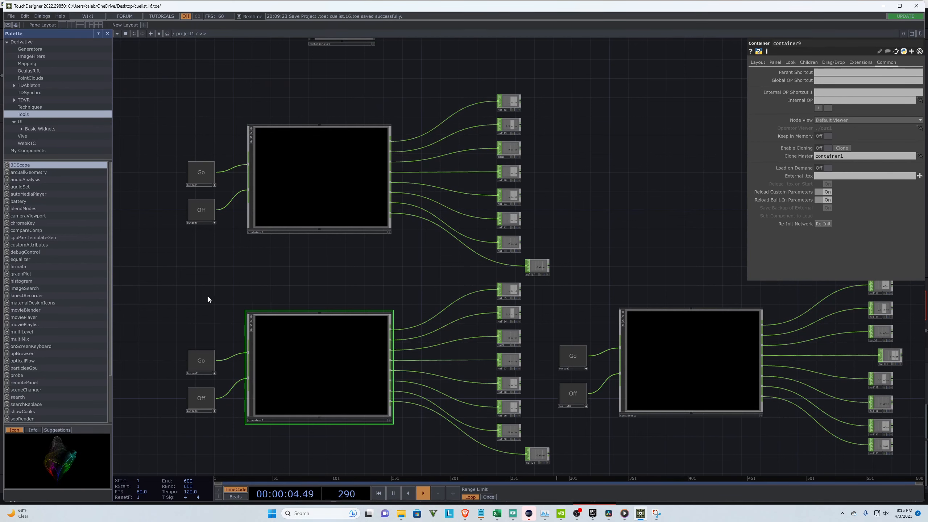
pyautogui.scroll(5, 315, 170)
pyautogui.press('Tab')
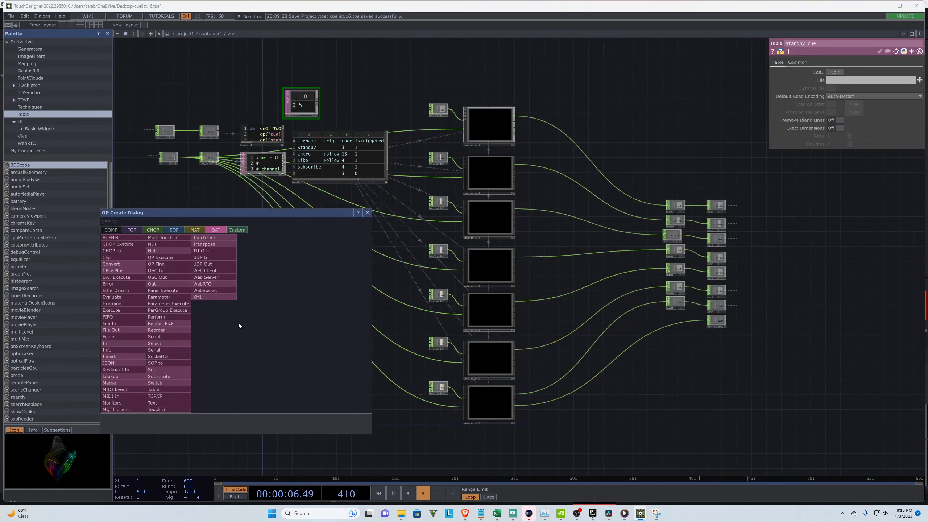
pyautogui.click(158, 323)
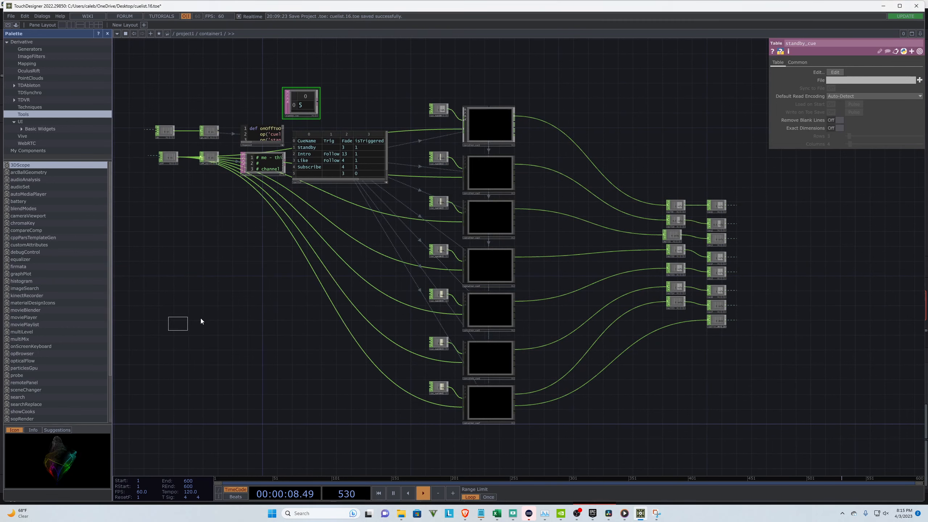
pyautogui.click(252, 298)
pyautogui.scroll(-8, 237, 281)
pyautogui.scroll(-3, 264, 270)
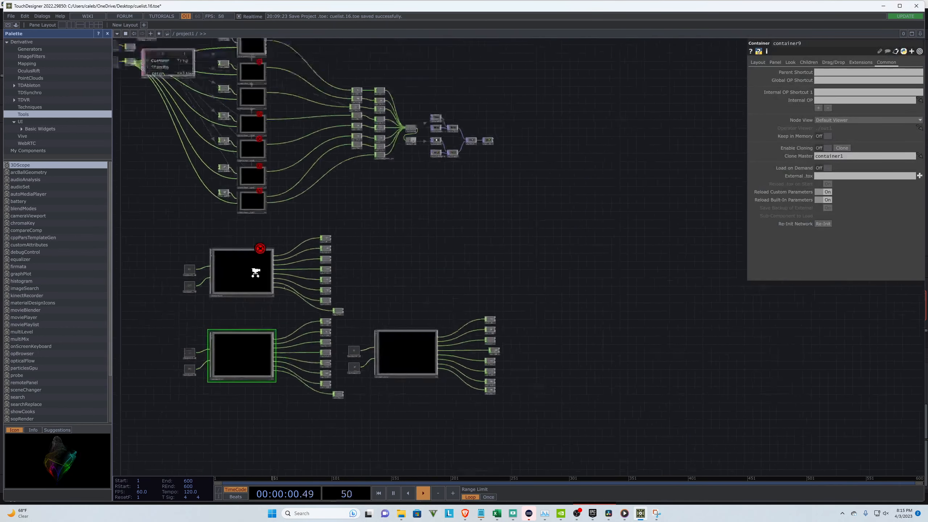
pyautogui.scroll(8, 383, 332)
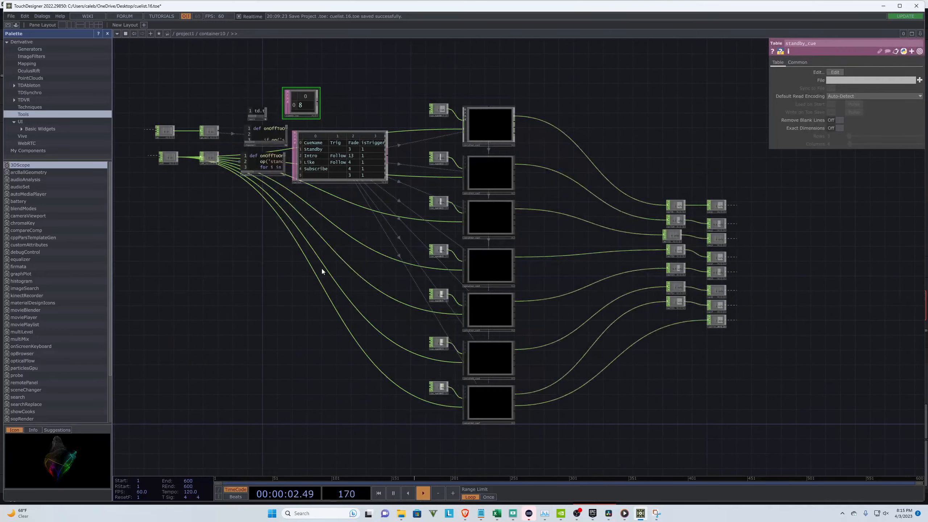
pyautogui.scroll(-10, 322, 271)
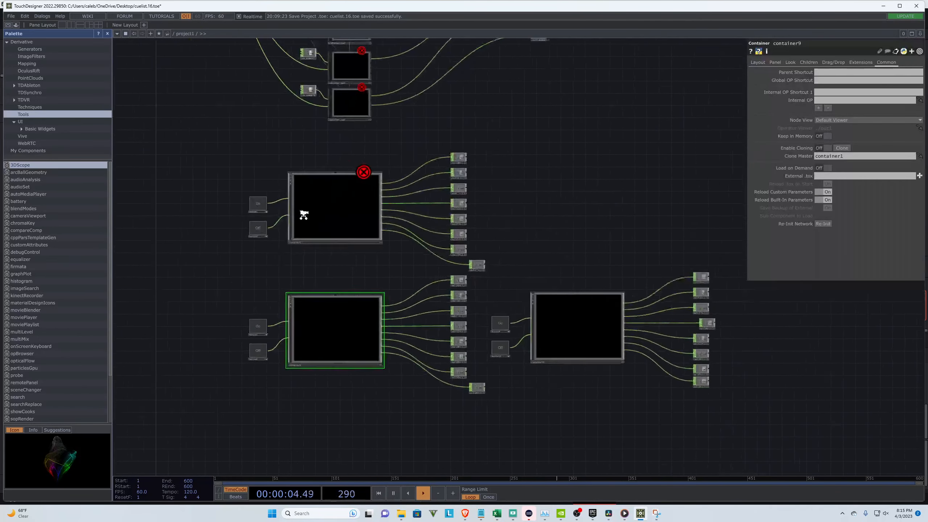
pyautogui.scroll(10, 356, 226)
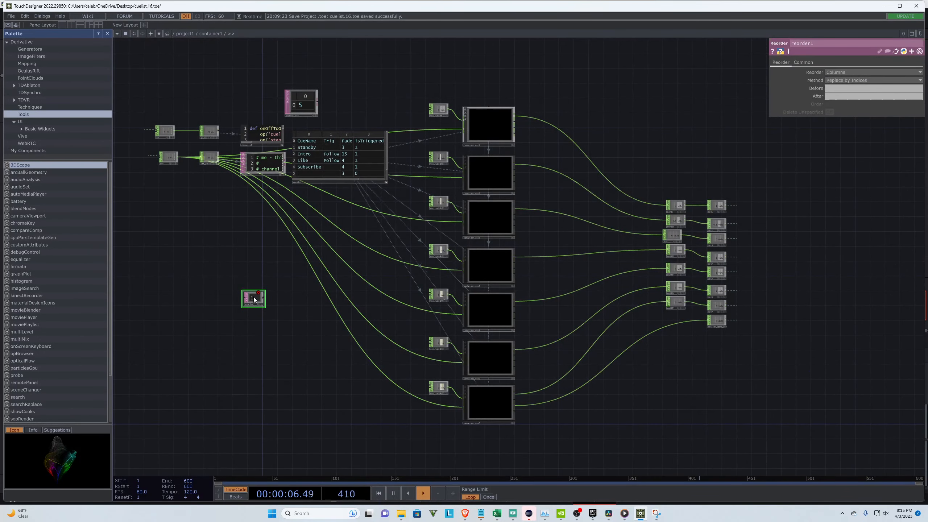
pyautogui.press('Delete')
pyautogui.scroll(-10, 297, 247)
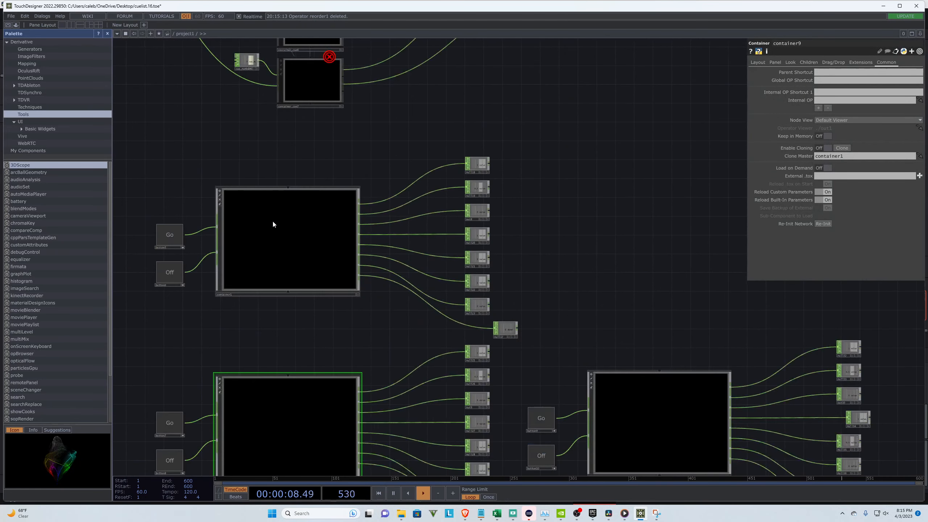
# Step: Compare the cloning parameters of container10 and container1, and examine the Nulls wired to container10
pyautogui.scroll(-2, 272, 224)
pyautogui.click(551, 362)
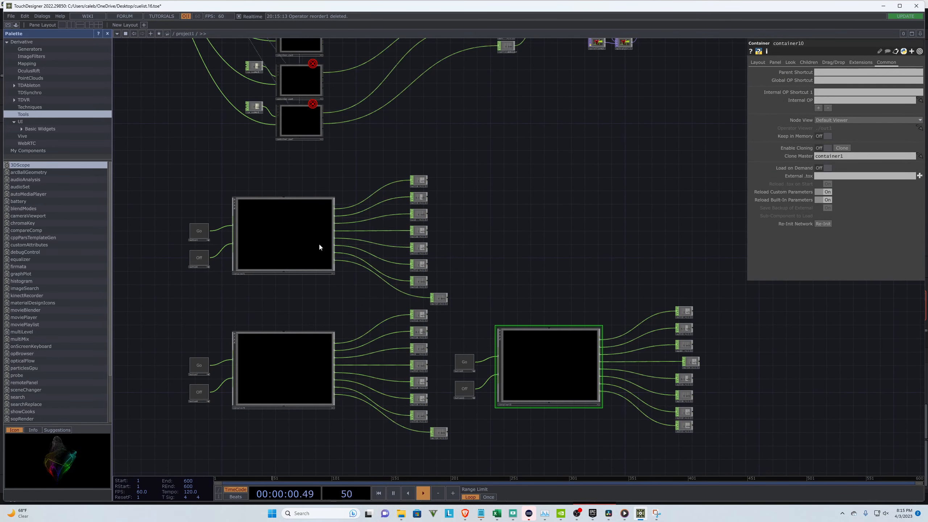
pyautogui.click(285, 220)
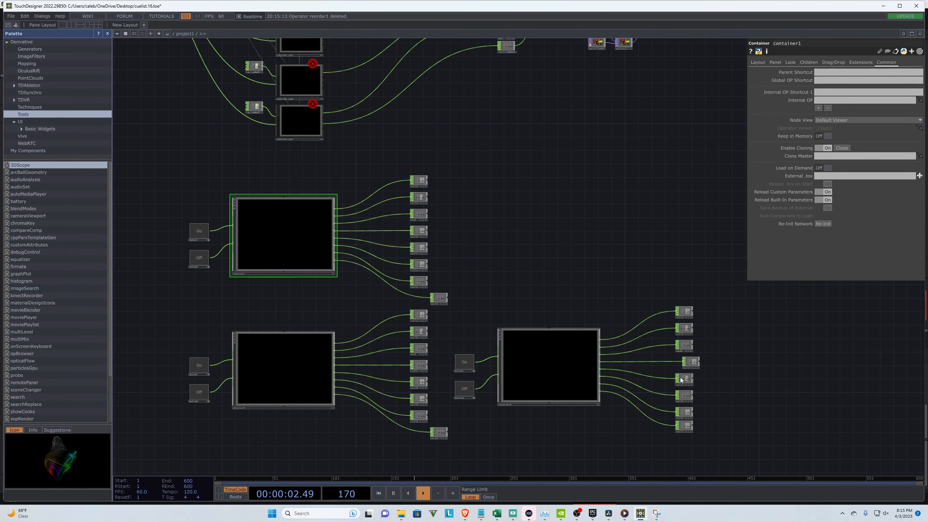
pyautogui.scroll(5, 249, 225)
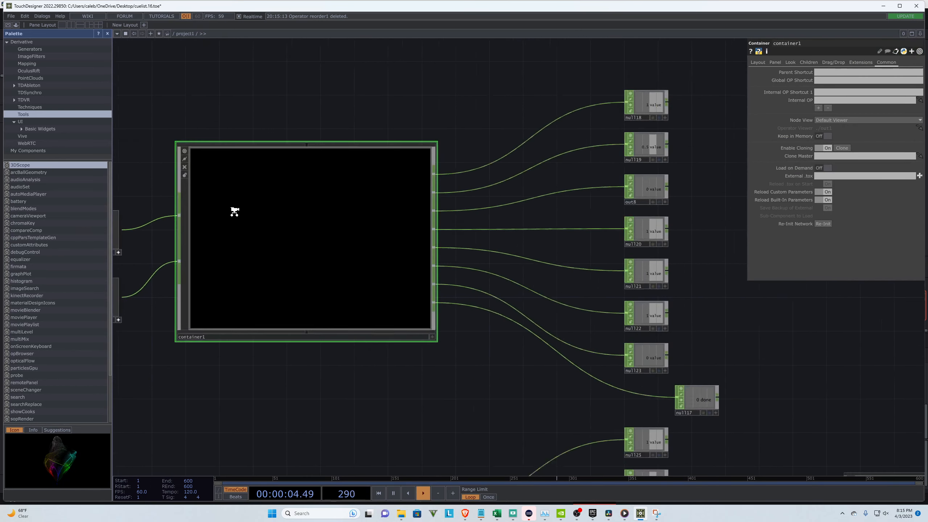
pyautogui.scroll(-7, 236, 210)
pyautogui.scroll(4, 514, 341)
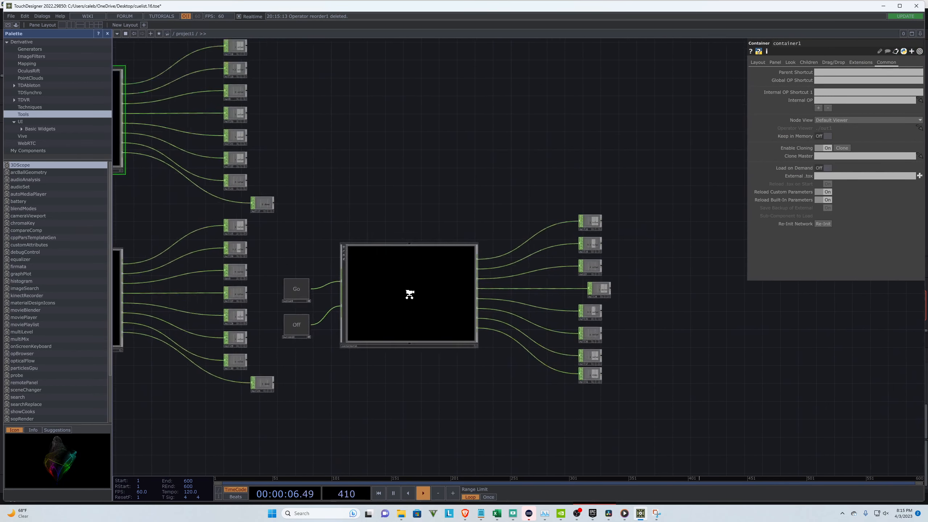
pyautogui.scroll(1, 409, 295)
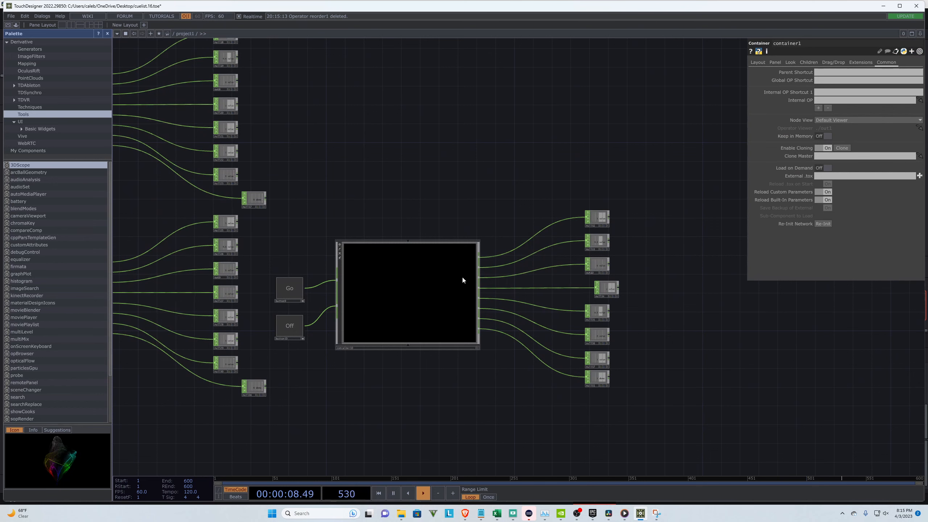
pyautogui.scroll(-2, 615, 322)
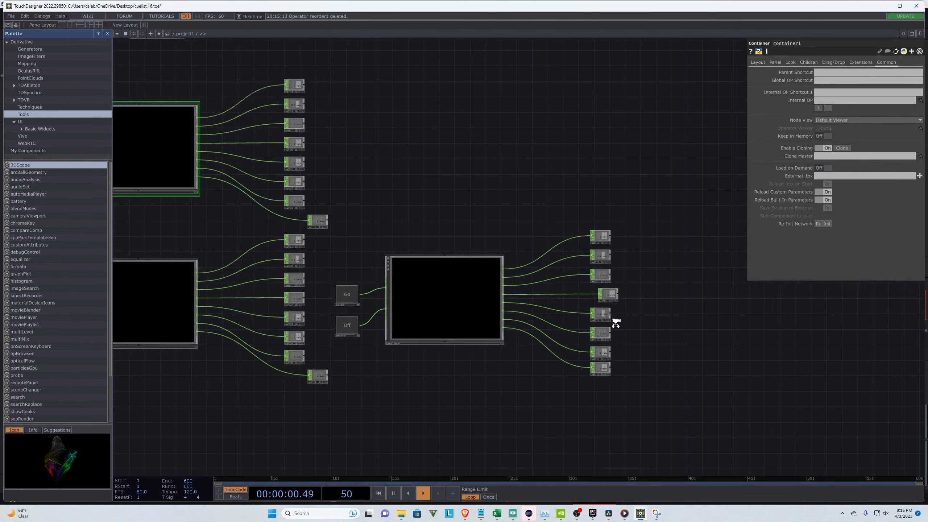
pyautogui.scroll(-1, 600, 318)
pyautogui.scroll(2, 583, 317)
pyautogui.scroll(-2, 677, 323)
pyautogui.scroll(2, 599, 317)
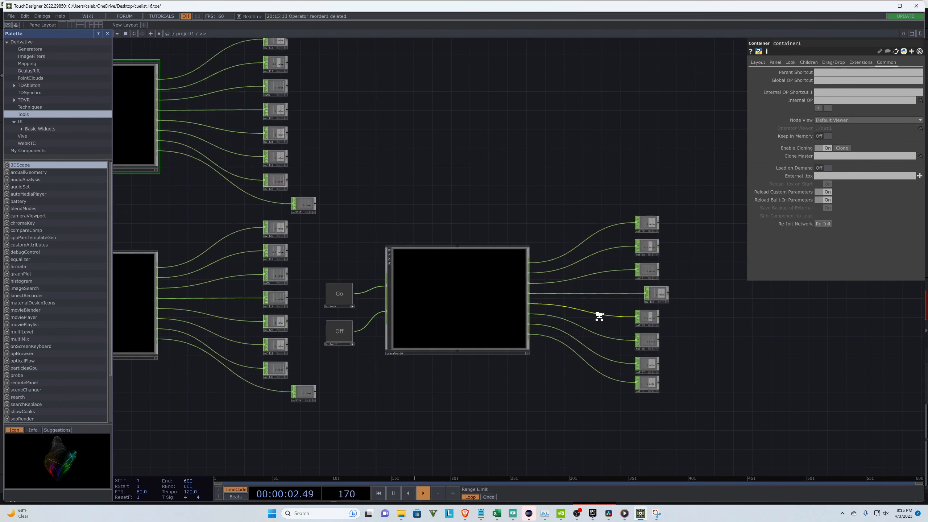
# Step: Inside container10, examine the if condition in chopexec1 that compares standby_cue with the row count of cuelist
pyautogui.scroll(5, 342, 276)
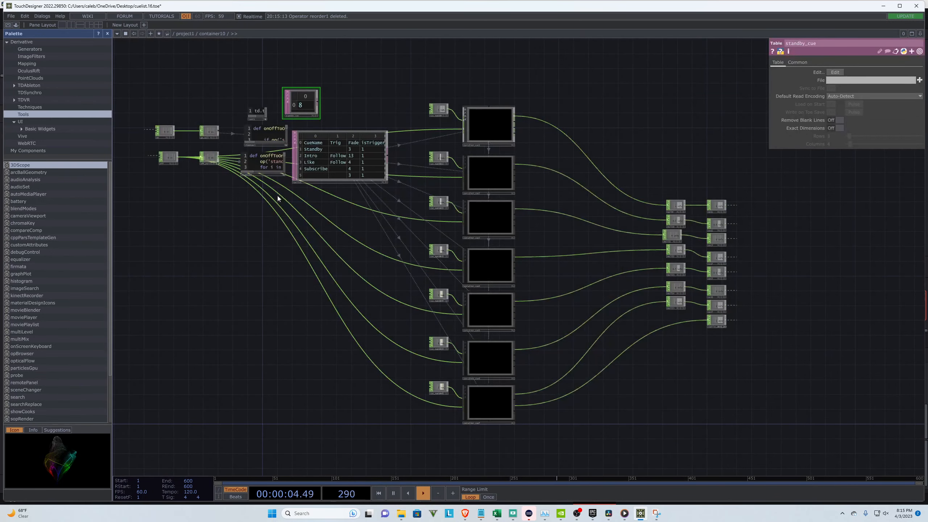
pyautogui.scroll(5, 245, 86)
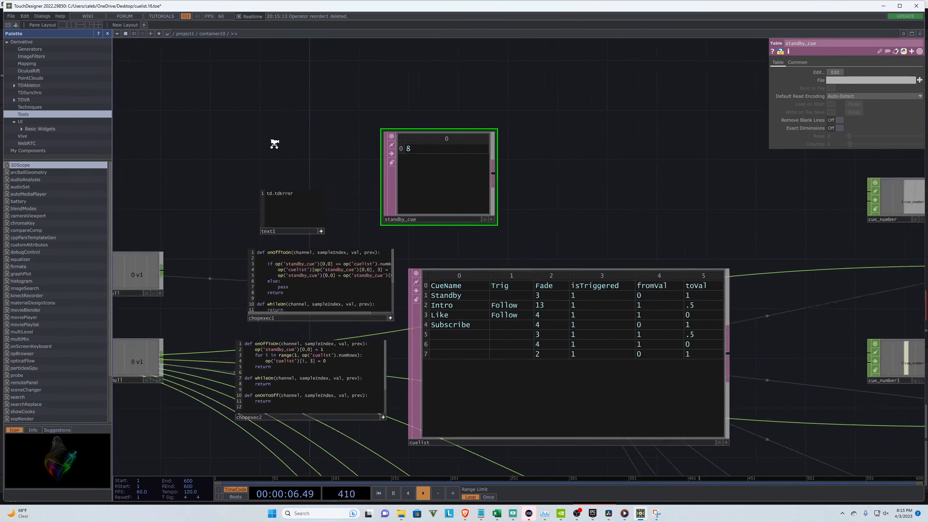
pyautogui.scroll(3, 310, 212)
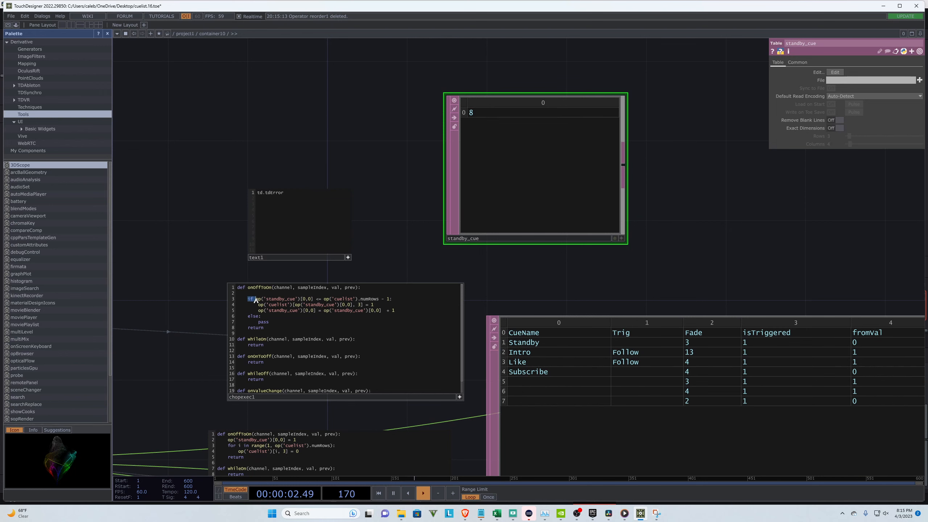
pyautogui.click(312, 306)
pyautogui.moveTo(256, 300); pyautogui.dragTo(309, 303)
pyautogui.click(247, 299)
pyautogui.click(486, 115)
pyautogui.moveTo(325, 300); pyautogui.dragTo(375, 299)
pyautogui.scroll(-2, 520, 373)
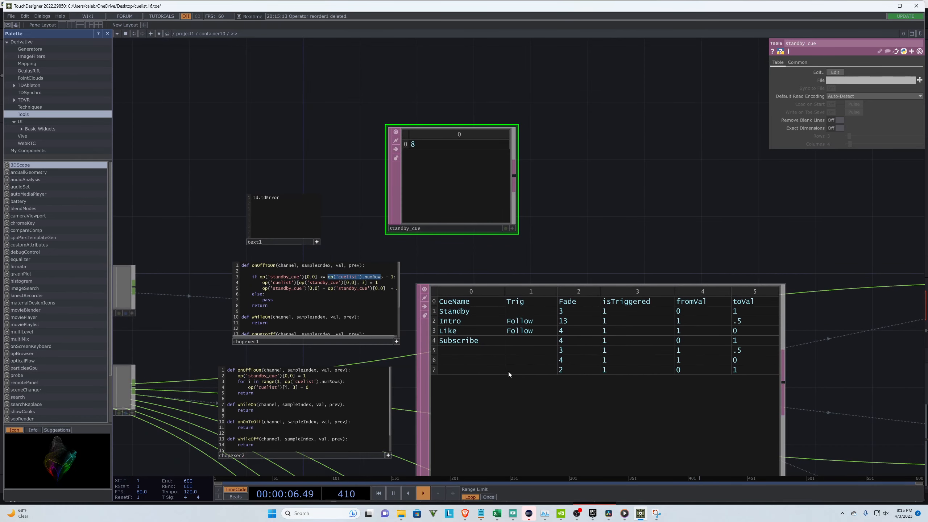
pyautogui.scroll(2, 345, 246)
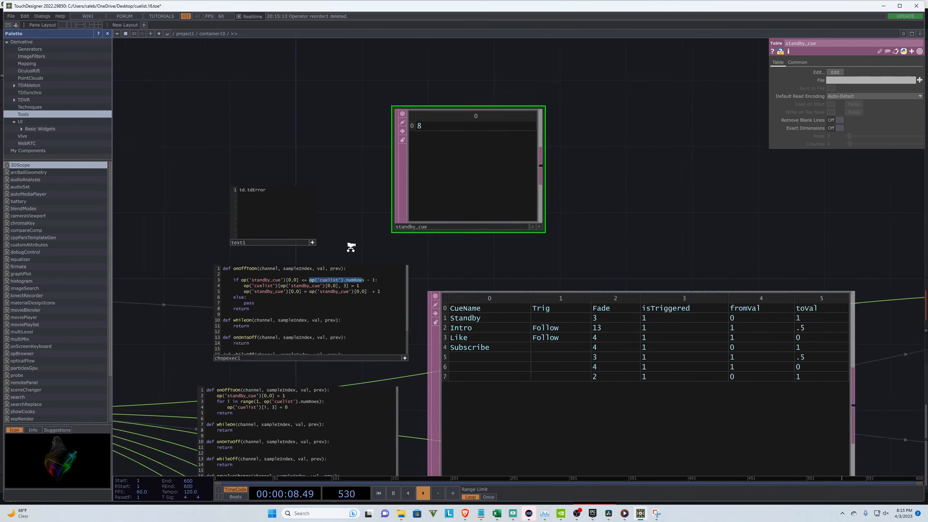
# Step: Examine the lines of chopexec1 that trigger the cue and advance standby_cue, its else branch, and the two tables
pyautogui.moveTo(353, 297); pyautogui.dragTo(195, 290)
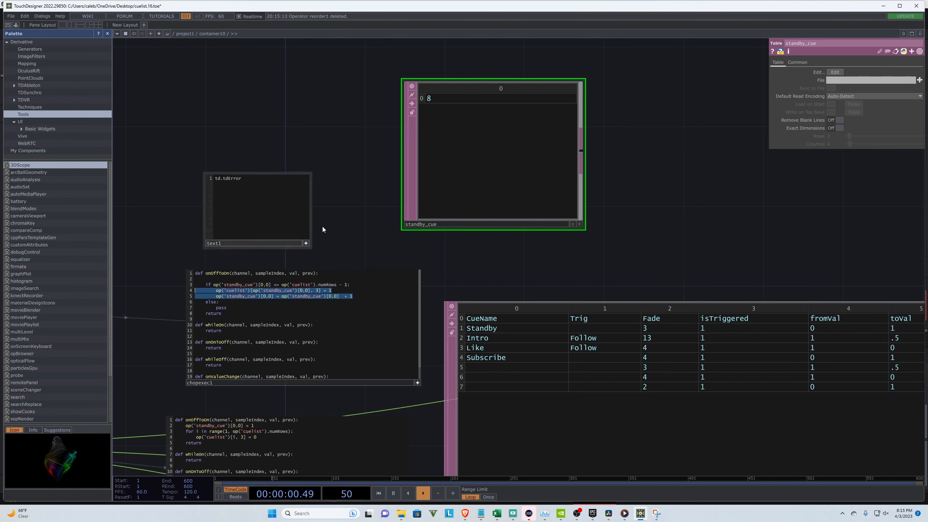
pyautogui.click(209, 303)
pyautogui.scroll(-6, 161, 208)
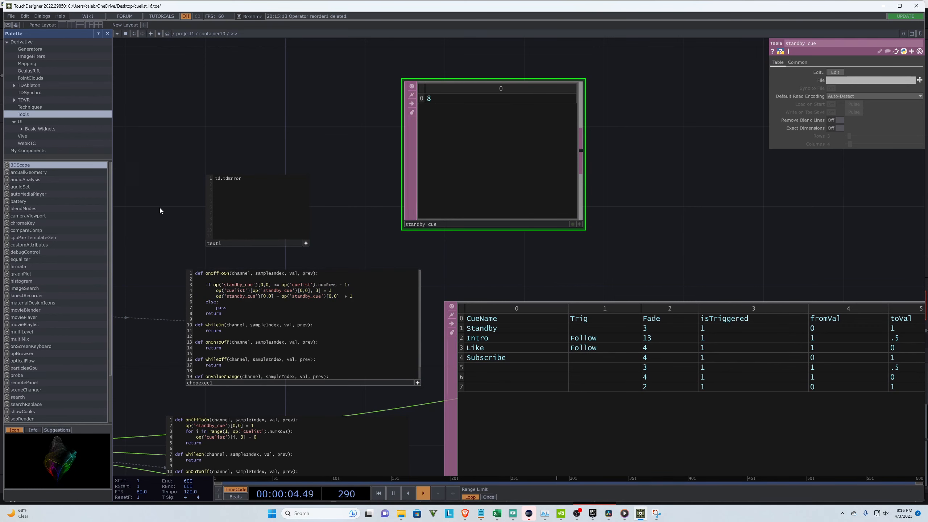
pyautogui.scroll(8, 245, 246)
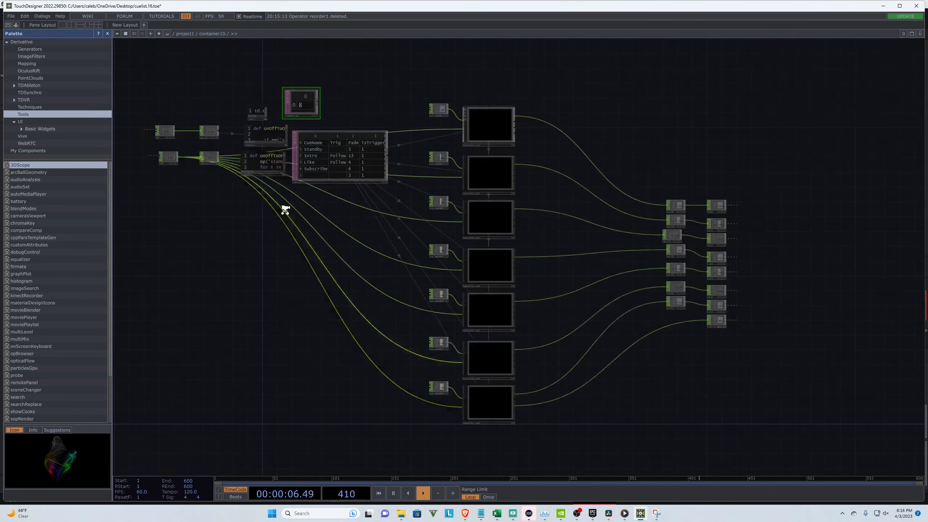
pyautogui.click(349, 104)
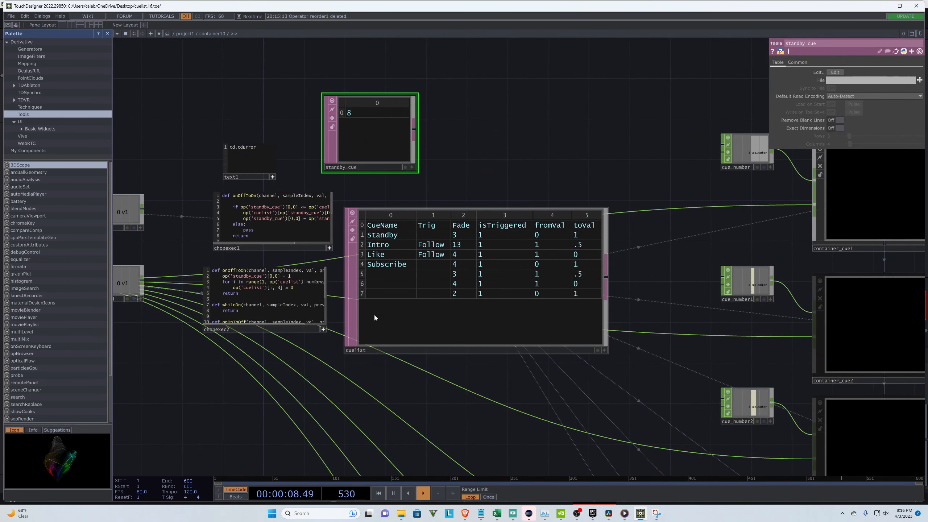
# Step: Reset container10's cue list from the project1 network with its Off button and go back inside container10
pyautogui.scroll(-8, 364, 298)
pyautogui.scroll(-4, 371, 280)
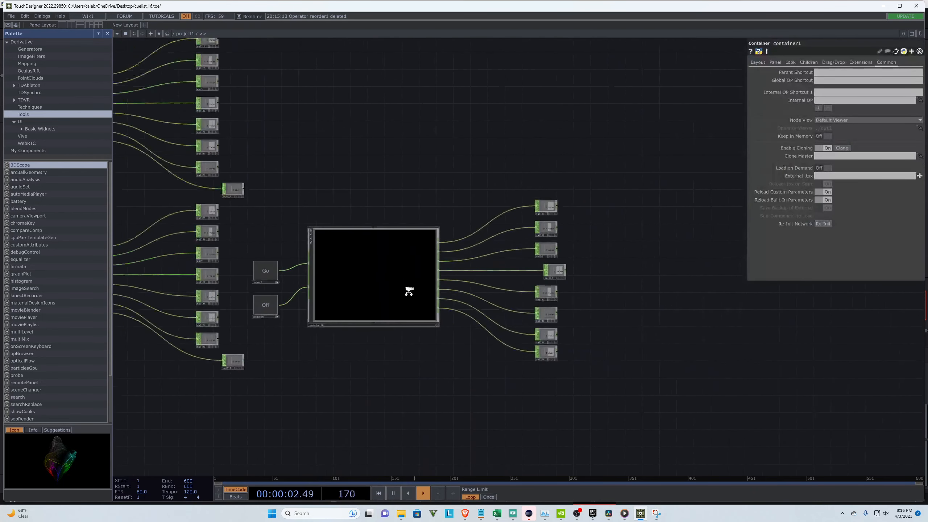
pyautogui.scroll(4, 307, 304)
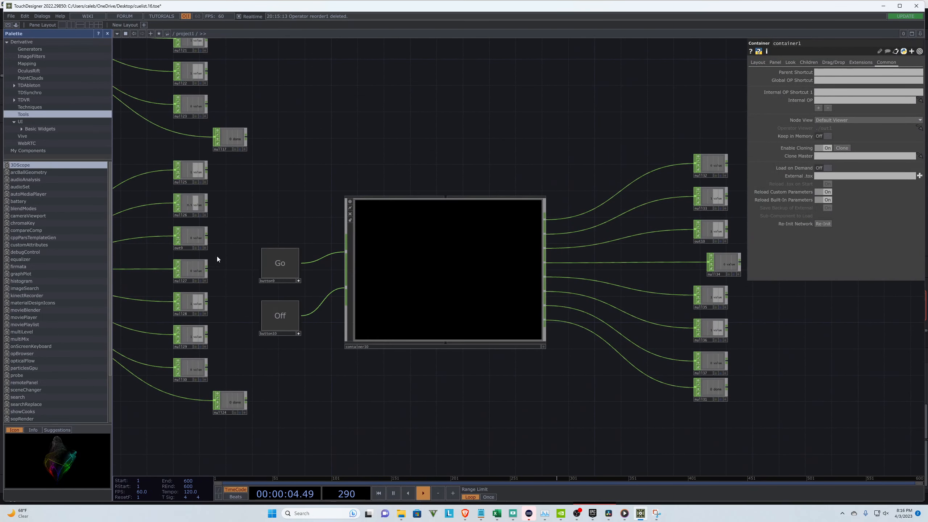
pyautogui.scroll(4, 440, 275)
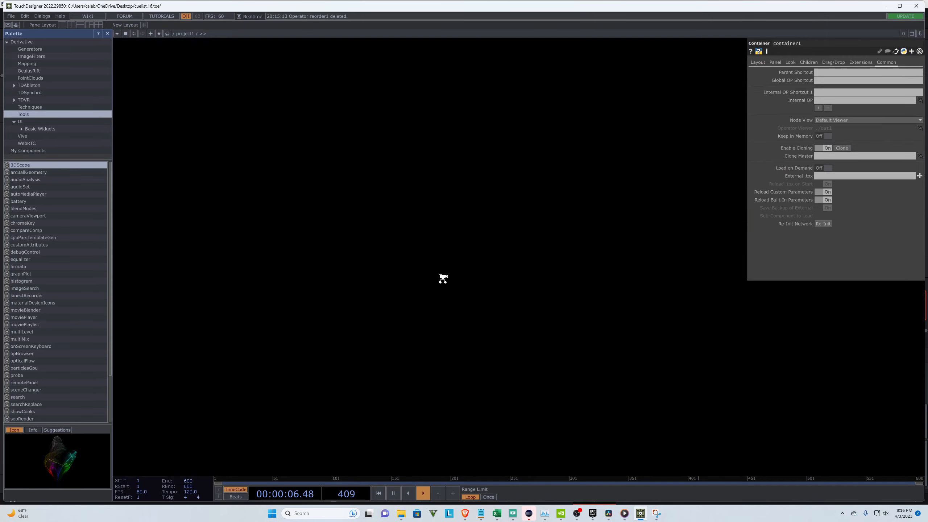
pyautogui.press('p')
pyautogui.scroll(3, 479, 96)
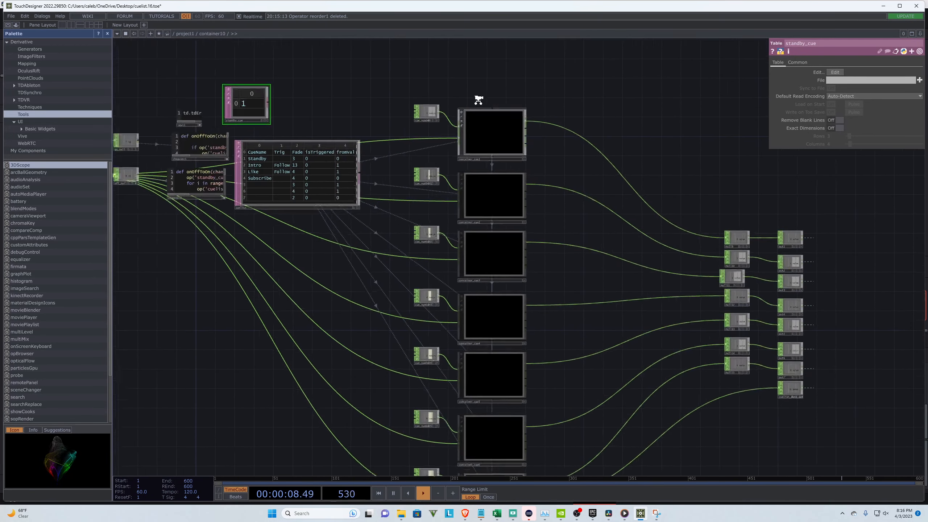
# Step: Open container_cue1 and examine the DAT path of the cue1 DAT to CHOP, /project1/container10/cuelist
pyautogui.scroll(5, 491, 101)
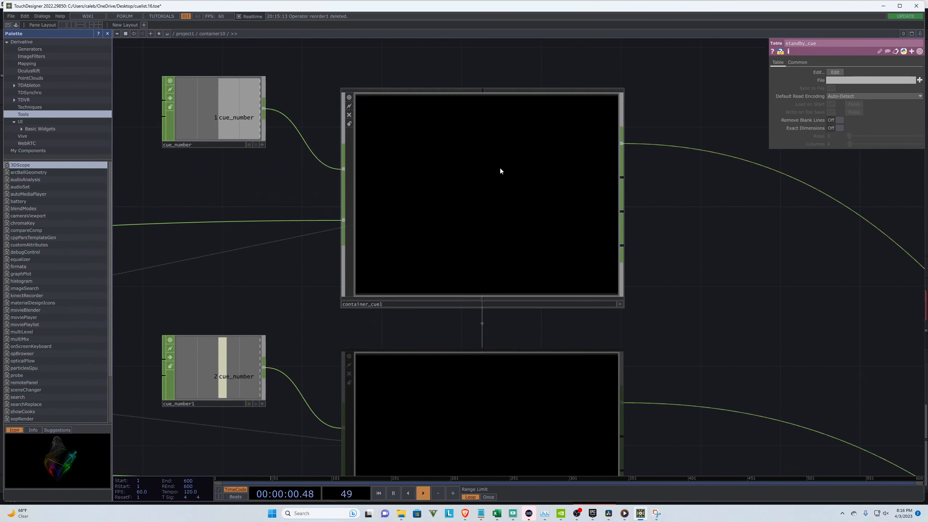
pyautogui.click(515, 165)
pyautogui.scroll(5, 508, 163)
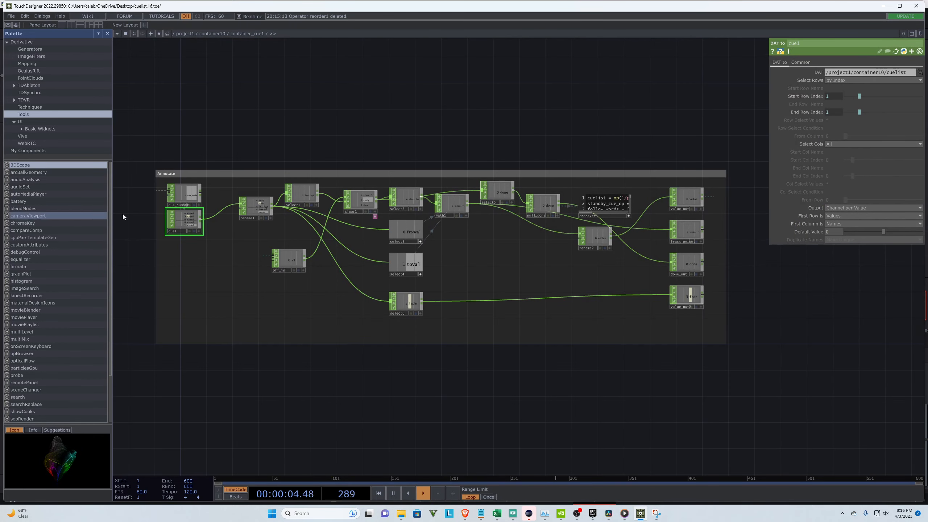
pyautogui.scroll(4, 140, 210)
pyautogui.scroll(3, 140, 210)
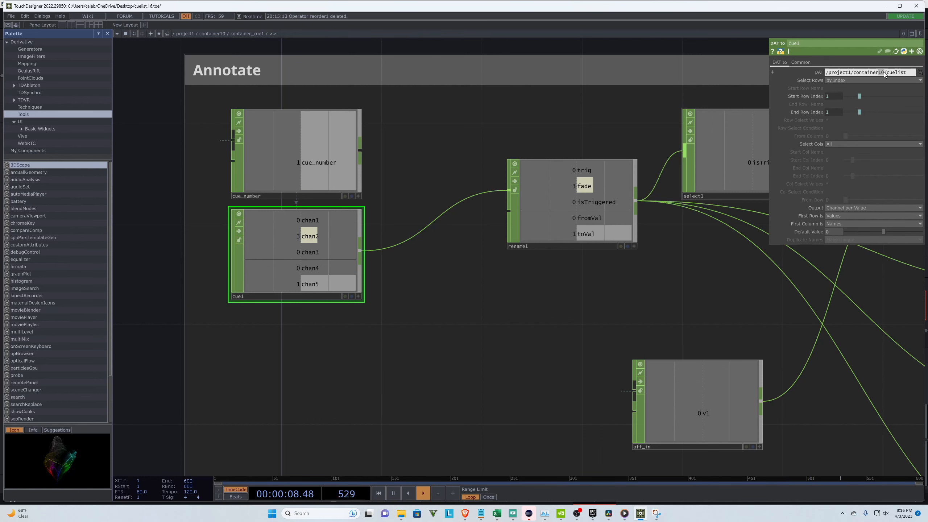
# Step: Examine the /project1/container10/cuelist path in container_cue1's chopexec5 script, and return to the container10 network
pyautogui.scroll(-6, 181, 242)
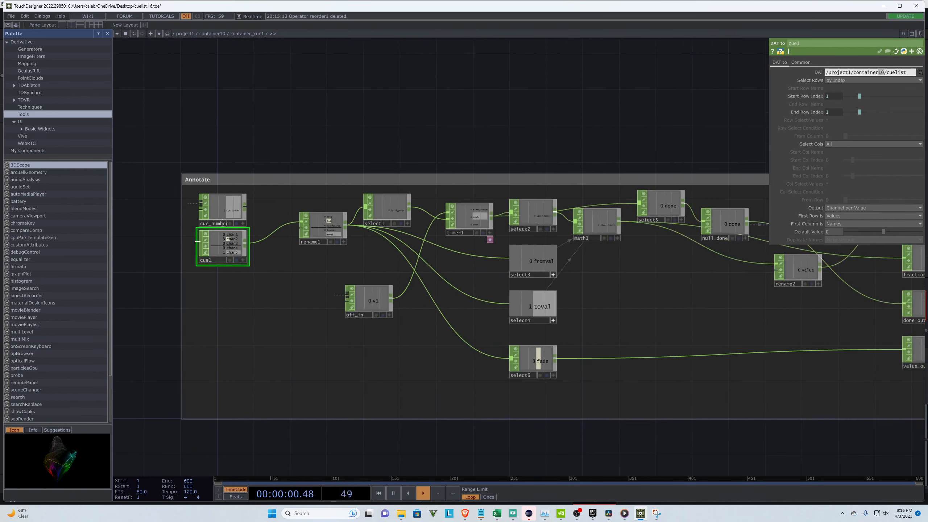
pyautogui.scroll(9, 665, 215)
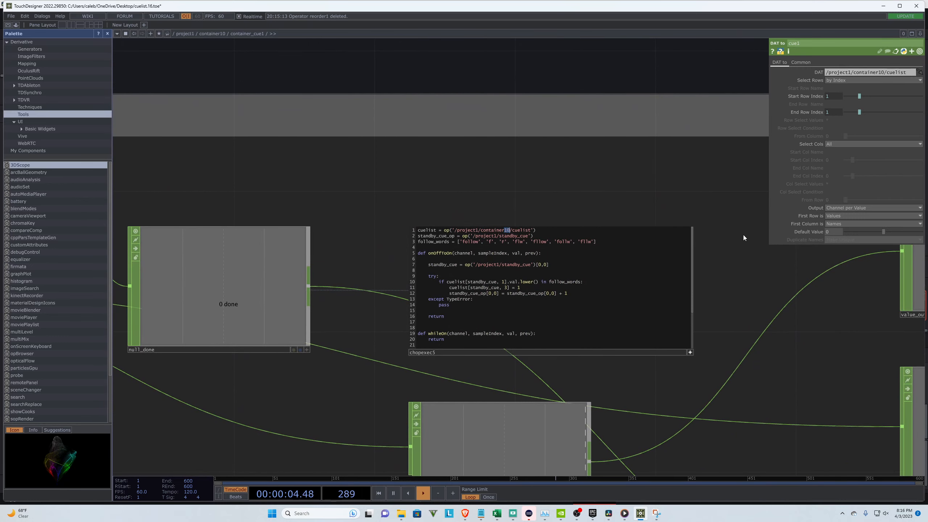
pyautogui.scroll(-10, 749, 251)
pyautogui.scroll(-15, 749, 252)
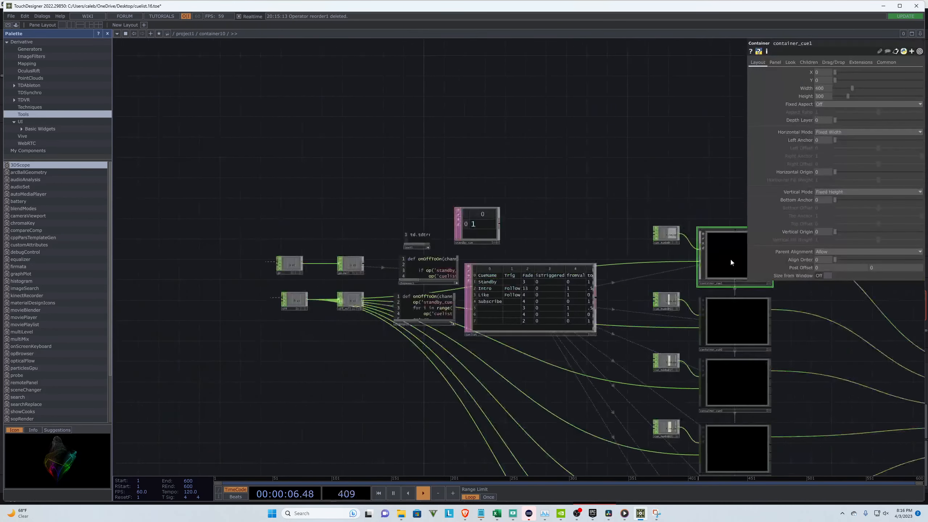
# Step: Check container10's name in the project1 network and go back inside it
pyautogui.scroll(12, 582, 262)
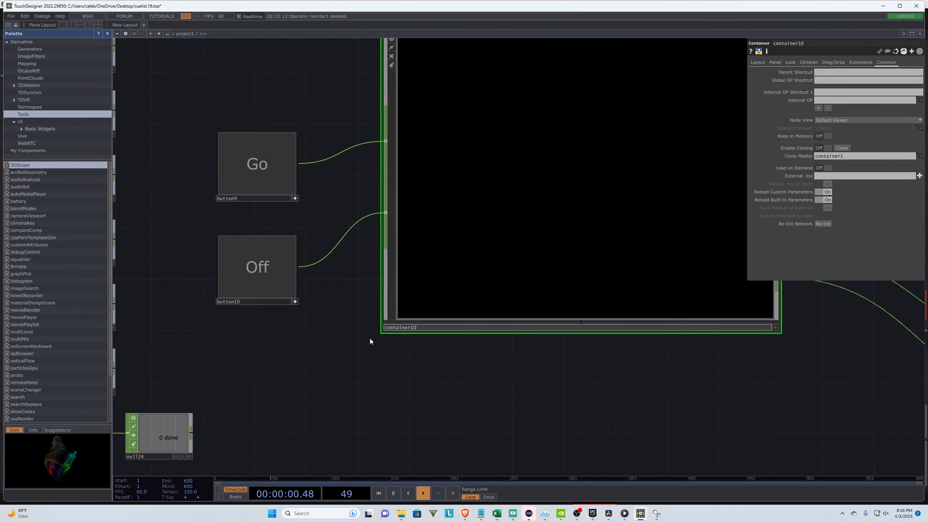
pyautogui.scroll(-2, 326, 311)
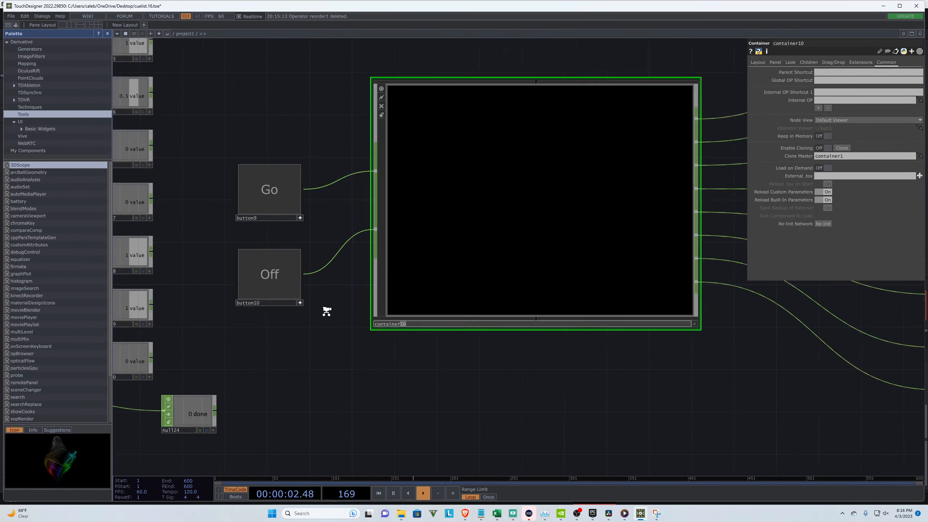
pyautogui.scroll(10, 473, 222)
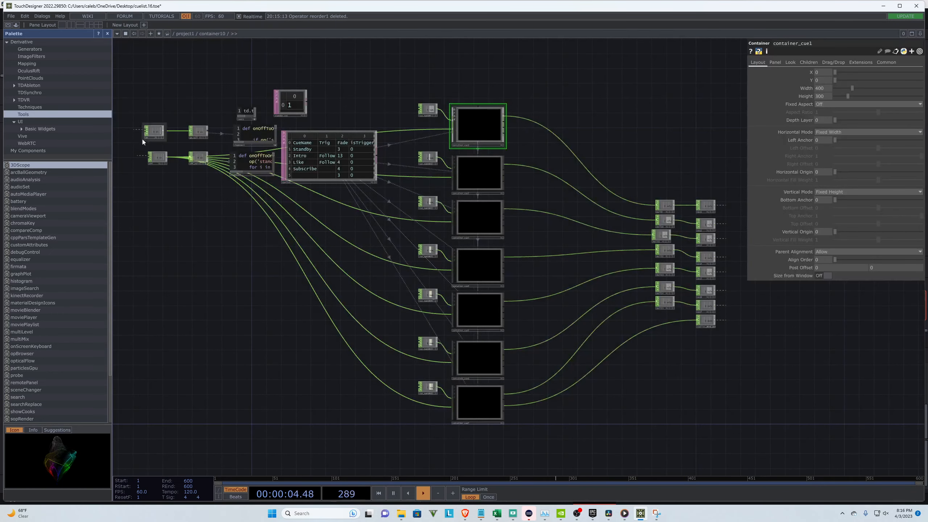
# Step: Select the off In CHOP inside container10 and examine its connections and the chopexec2 script
pyautogui.scroll(8, 149, 155)
pyautogui.click(256, 174)
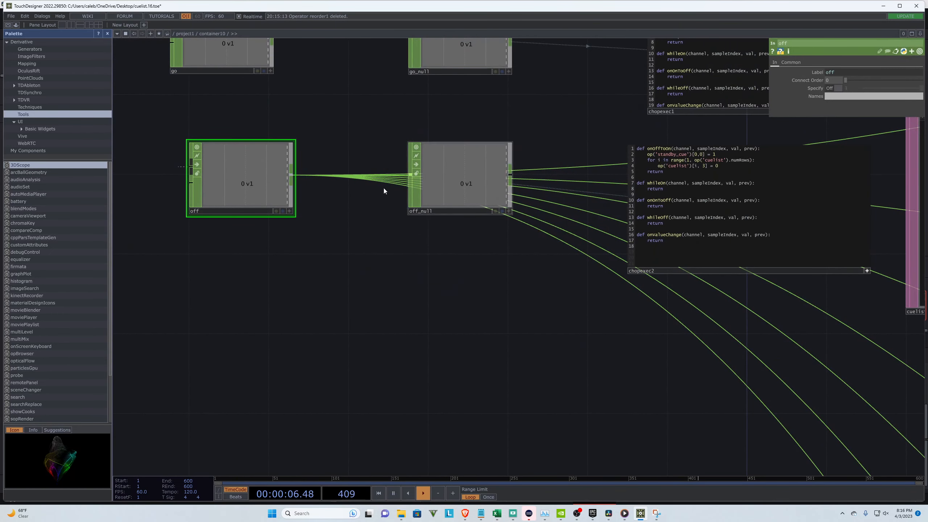
pyautogui.scroll(-3, 299, 269)
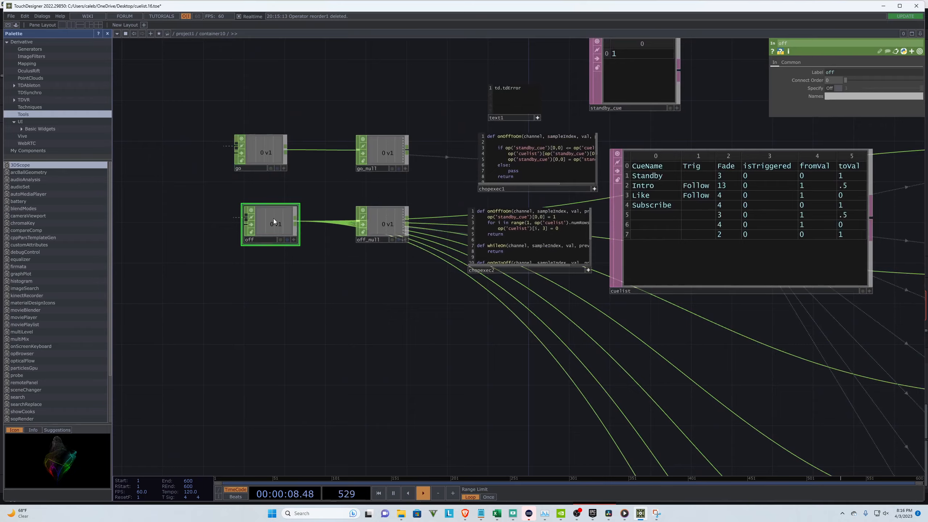
pyautogui.scroll(-3, 271, 218)
# Step: Open container_cue1 to check the container10 part of cue1's DAT path, and return to container10
pyautogui.scroll(8, 615, 302)
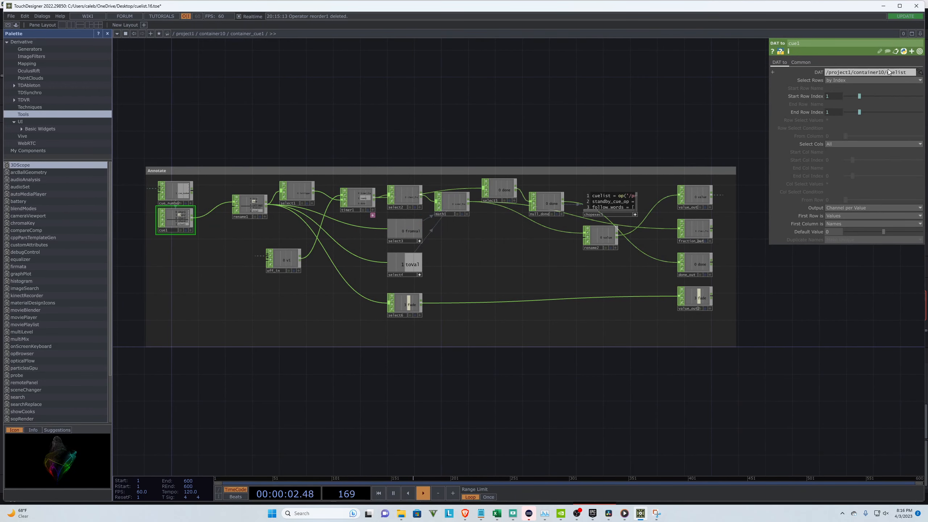
pyautogui.click(877, 71)
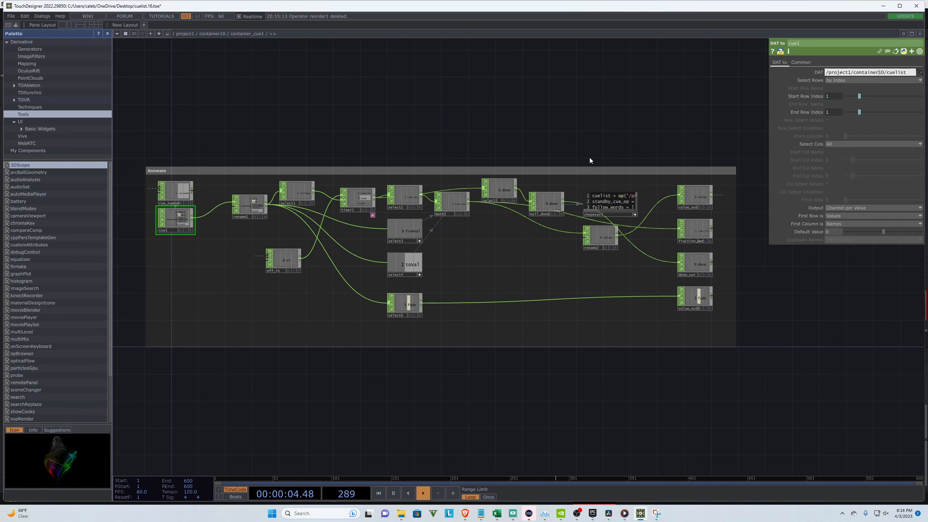
pyautogui.scroll(-5, 546, 251)
pyautogui.scroll(-8, 570, 240)
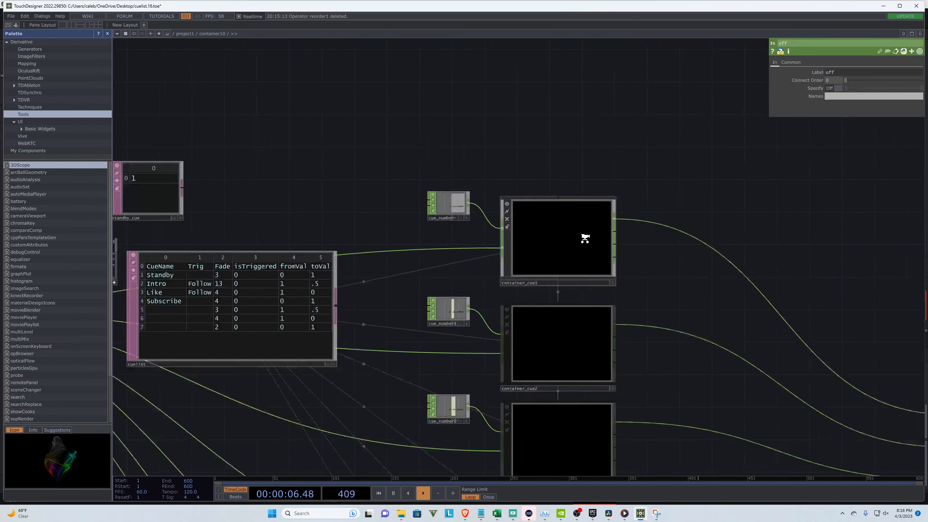
# Step: Select the cuelist table in container10 and examine its operator info alongside the cue containers
pyautogui.scroll(6, 361, 294)
pyautogui.click(320, 257)
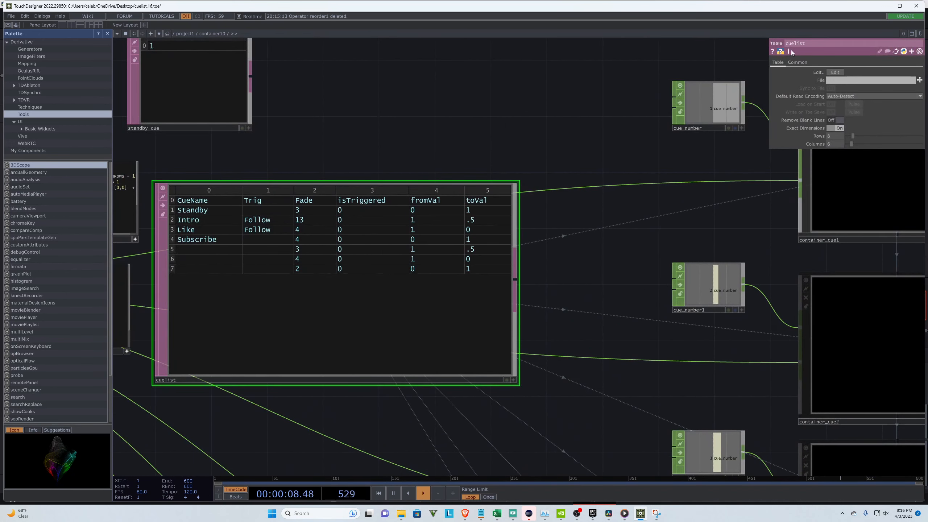
pyautogui.moveTo(789, 52)
pyautogui.scroll(-5, 146, 252)
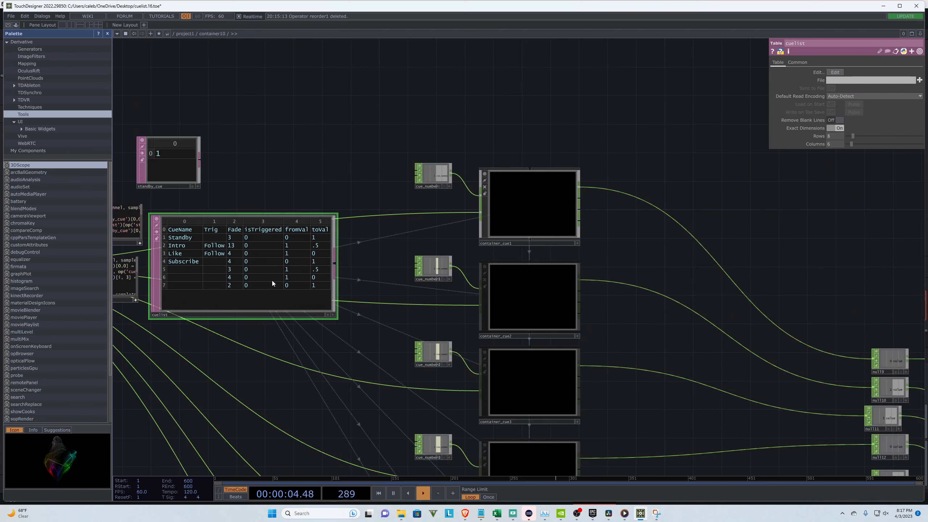
pyautogui.scroll(2, 553, 194)
pyautogui.scroll(-3, 582, 197)
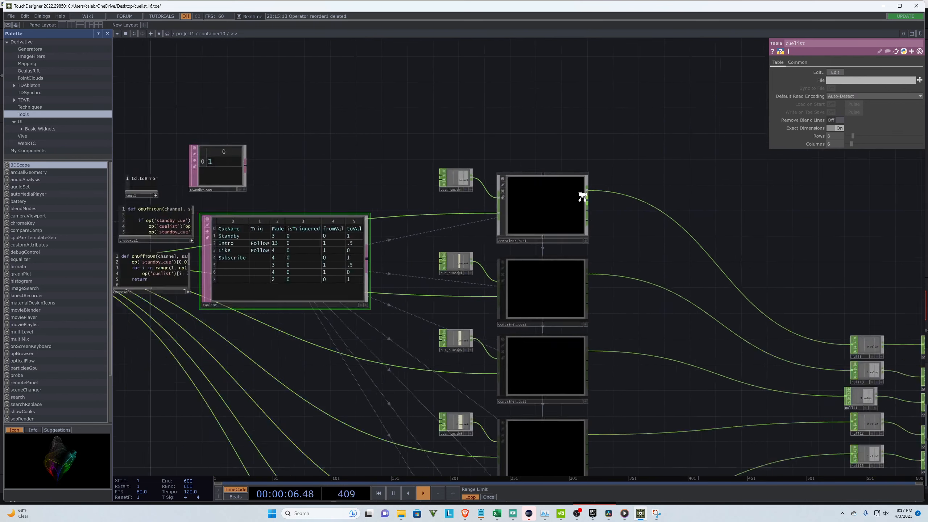
pyautogui.scroll(-1, 582, 196)
pyautogui.scroll(2, 559, 201)
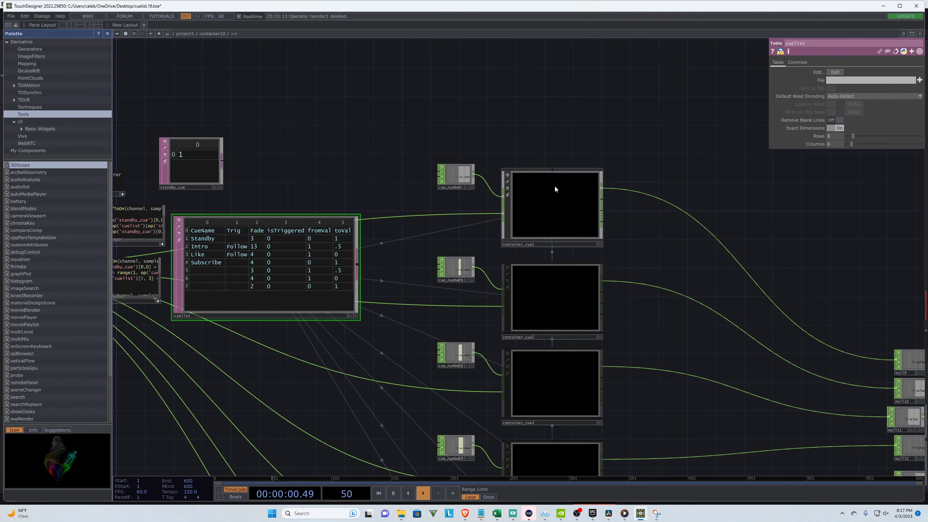
# Step: Reopen container_cue1 and compare cue1's DAT path with the cuelist path in chopexec5
pyautogui.moveTo(569, 197); pyautogui.dragTo(509, 212, button='middle')
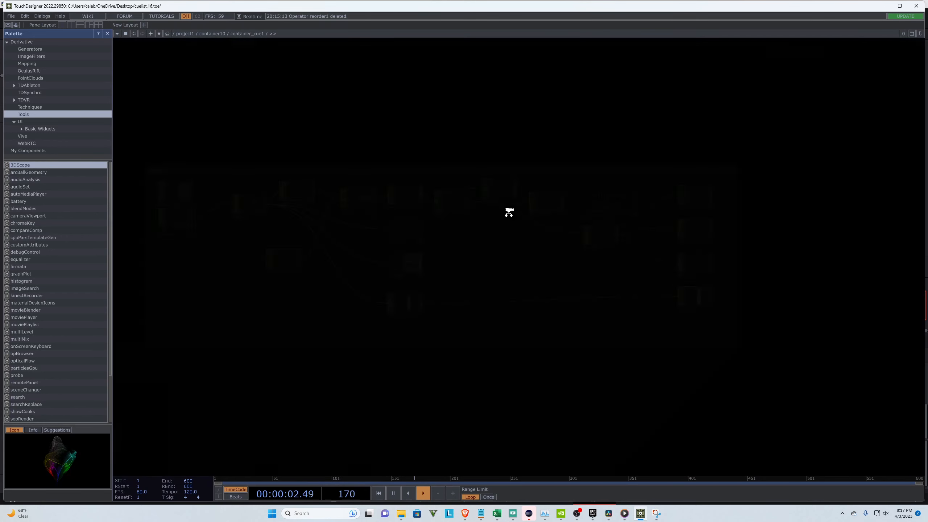
pyautogui.scroll(6, 144, 212)
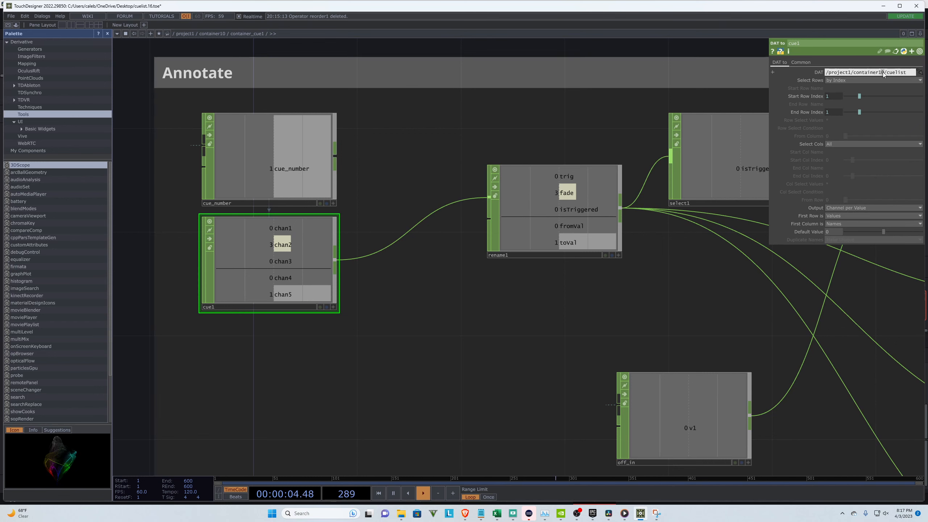
pyautogui.scroll(-6, 136, 218)
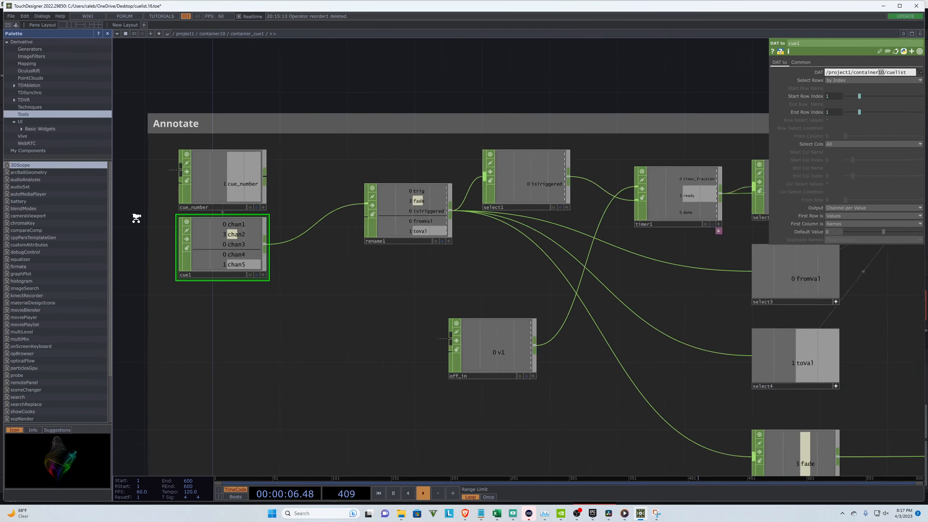
pyautogui.scroll(6, 643, 213)
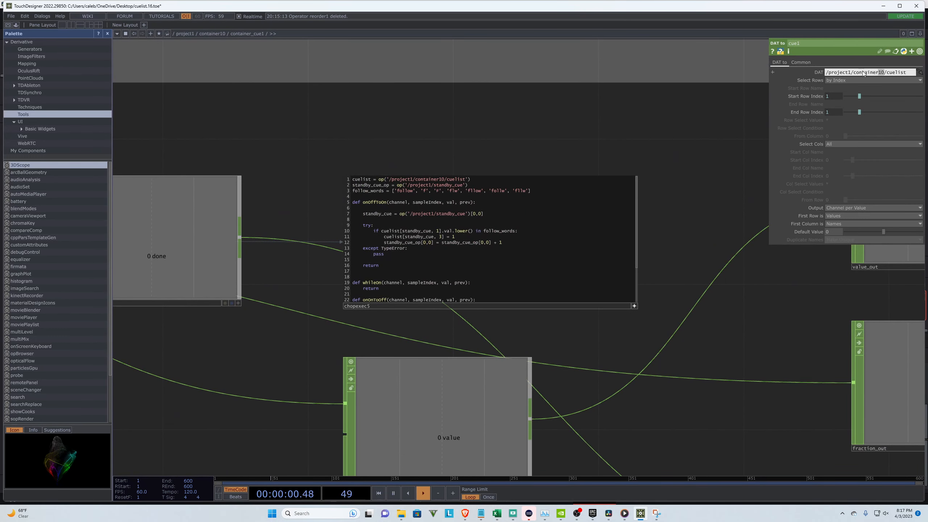
pyautogui.click(827, 73)
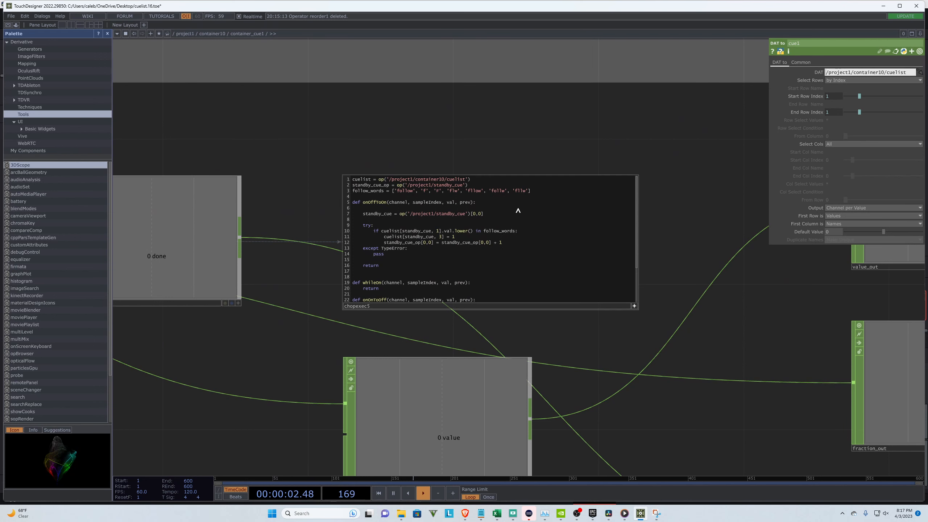
# Step: Examine the expression behind cue1's Start Row Index parameter
pyautogui.scroll(-8, 603, 230)
pyautogui.scroll(2, 147, 249)
pyautogui.click(146, 249)
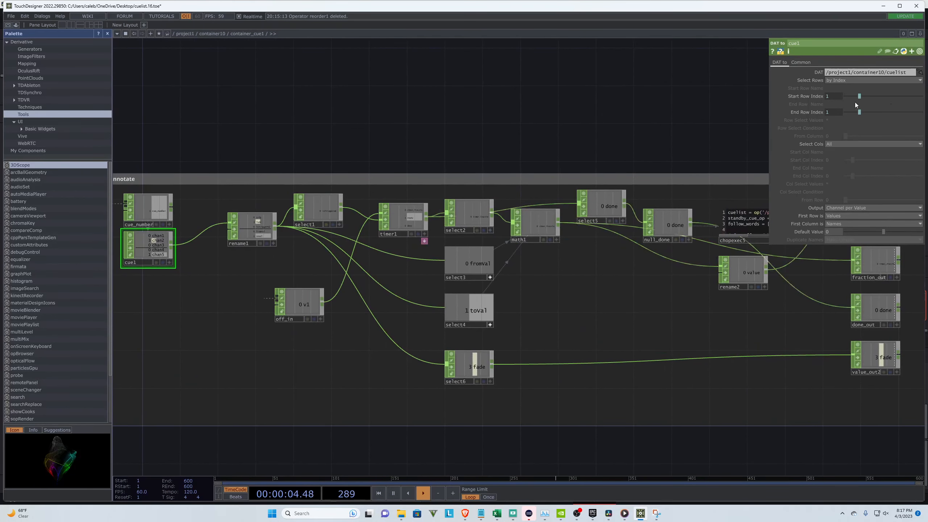
pyautogui.click(915, 72)
pyautogui.click(834, 96)
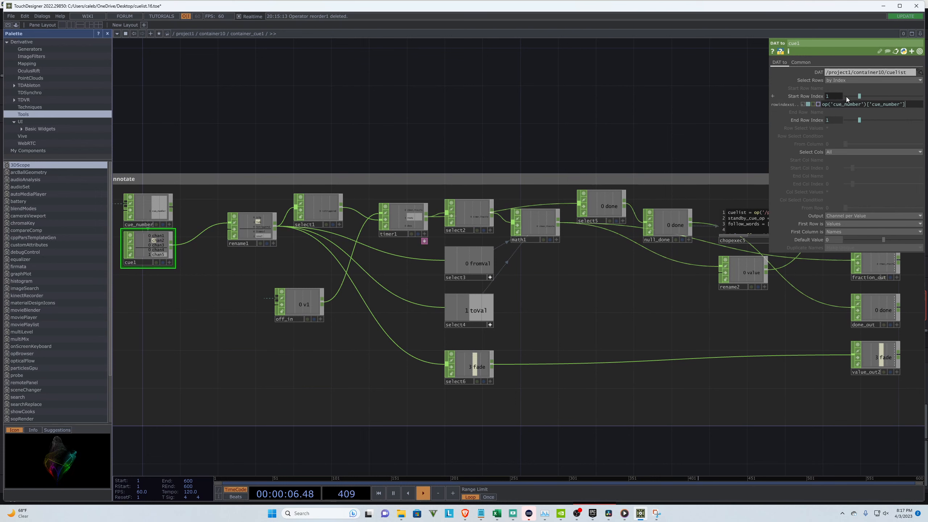
# Step: In chopexec5, highlight container10 in the cuelist path and project1 in the standby_cue_op path
pyautogui.scroll(-3, 643, 273)
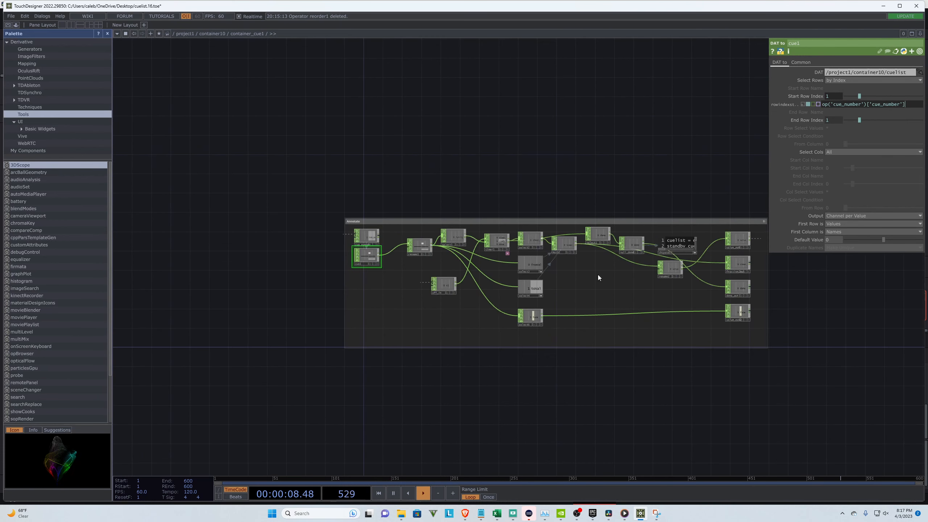
pyautogui.scroll(-2, 646, 241)
pyautogui.scroll(3, 675, 245)
pyautogui.scroll(2, 466, 242)
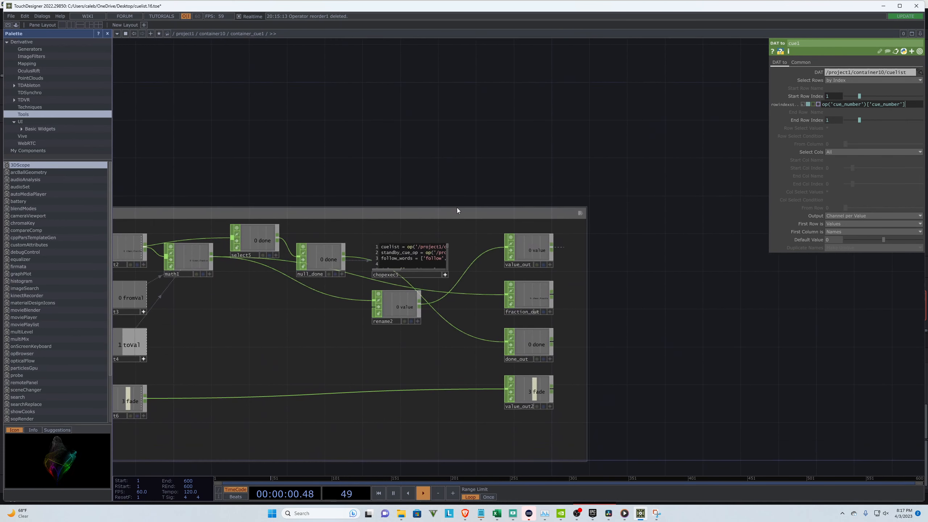
pyautogui.scroll(5, 448, 228)
pyautogui.scroll(-2, 527, 285)
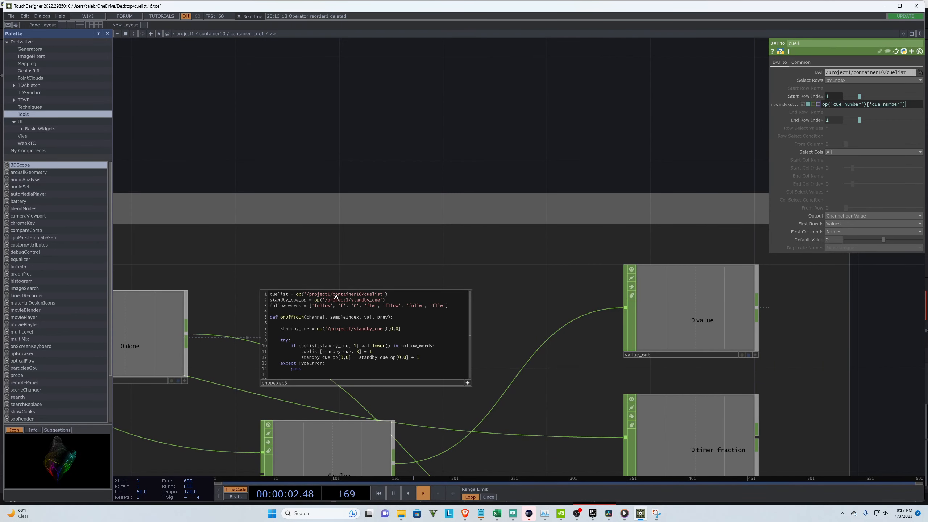
pyautogui.moveTo(361, 295); pyautogui.dragTo(332, 295)
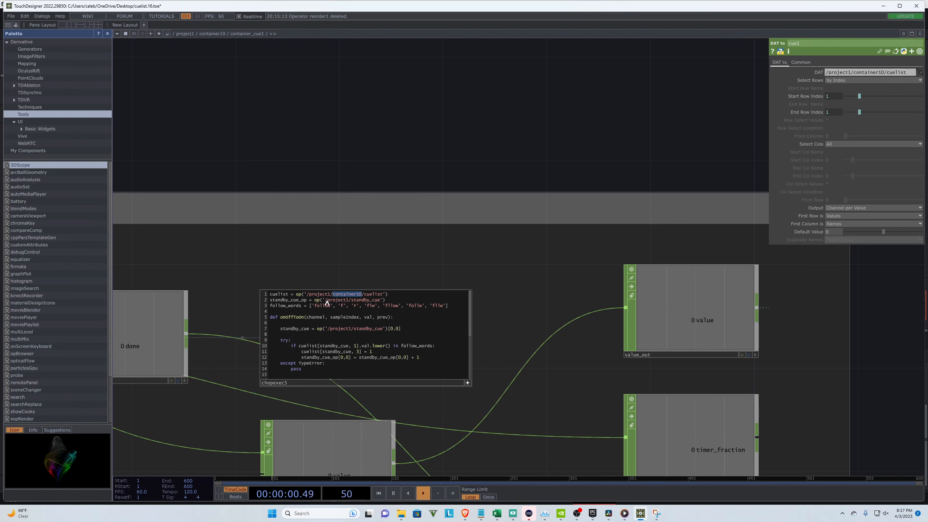
pyautogui.moveTo(327, 301); pyautogui.dragTo(347, 301)
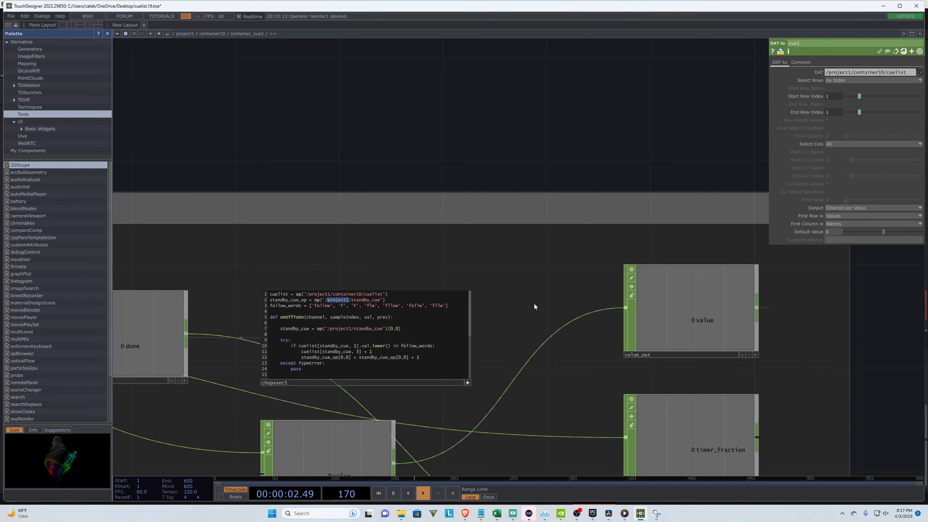
# Step: Return to container10, select the standby_cue table and examine its operator info
pyautogui.scroll(-5, 543, 303)
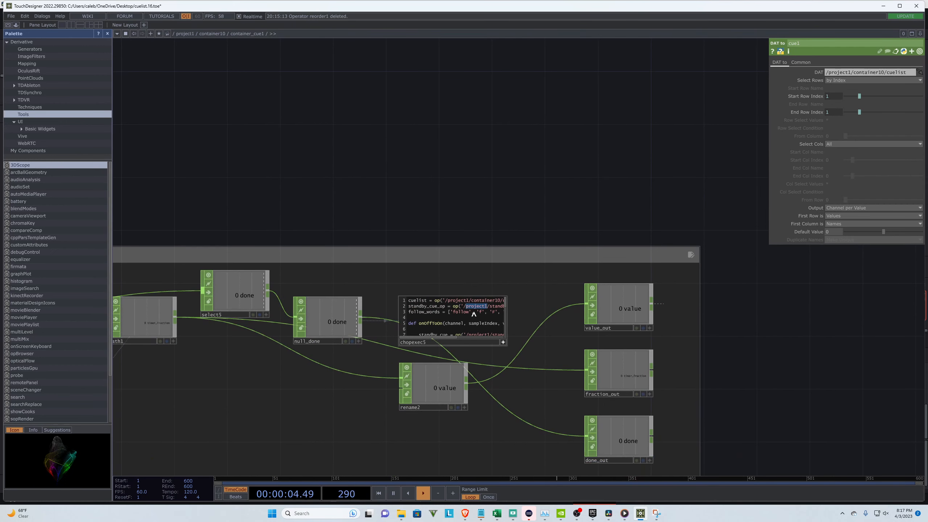
pyautogui.scroll(3, 435, 274)
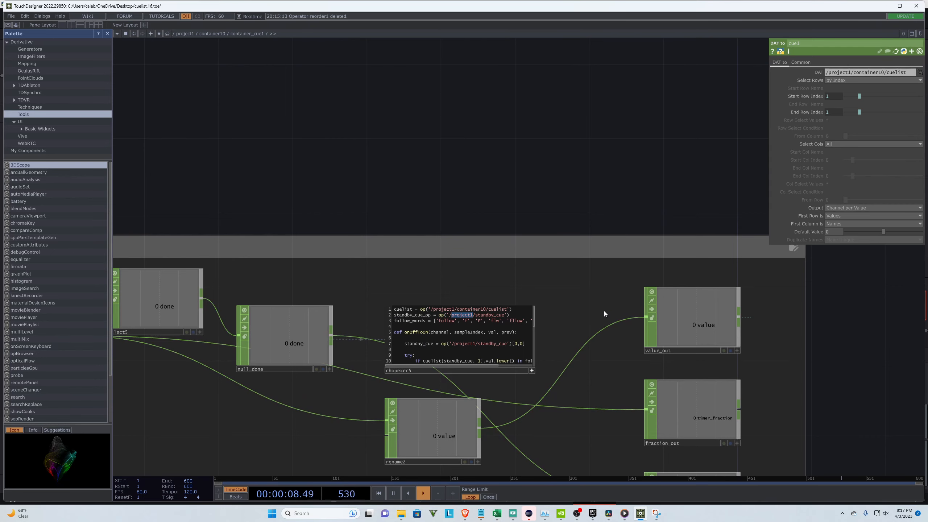
pyautogui.scroll(-6, 603, 310)
pyautogui.scroll(-5, 610, 314)
pyautogui.scroll(5, 445, 303)
pyautogui.click(386, 292)
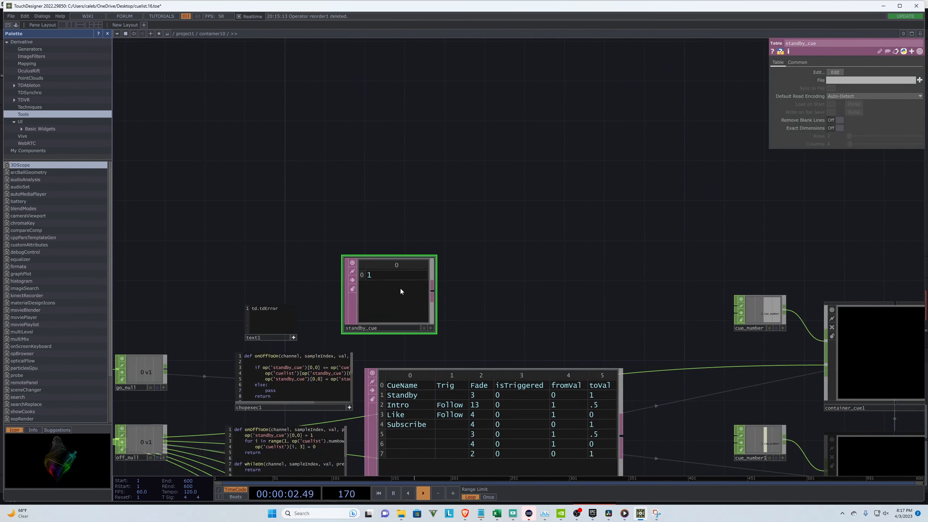
pyautogui.moveTo(791, 53)
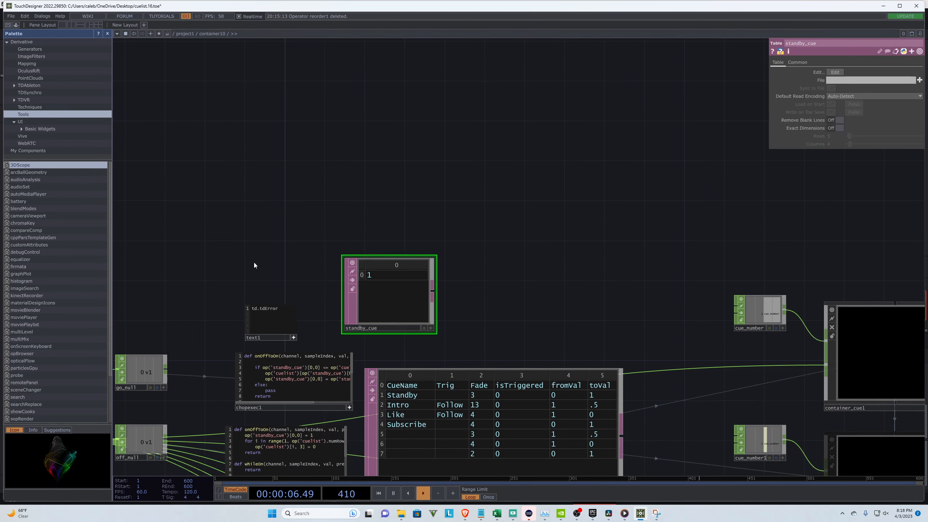
# Step: Reopen container_cue1 and highlight the cuelist and standby_cue_op lines in chopexec5
pyautogui.scroll(-3, 254, 262)
pyautogui.scroll(5, 590, 311)
pyautogui.scroll(2, 591, 311)
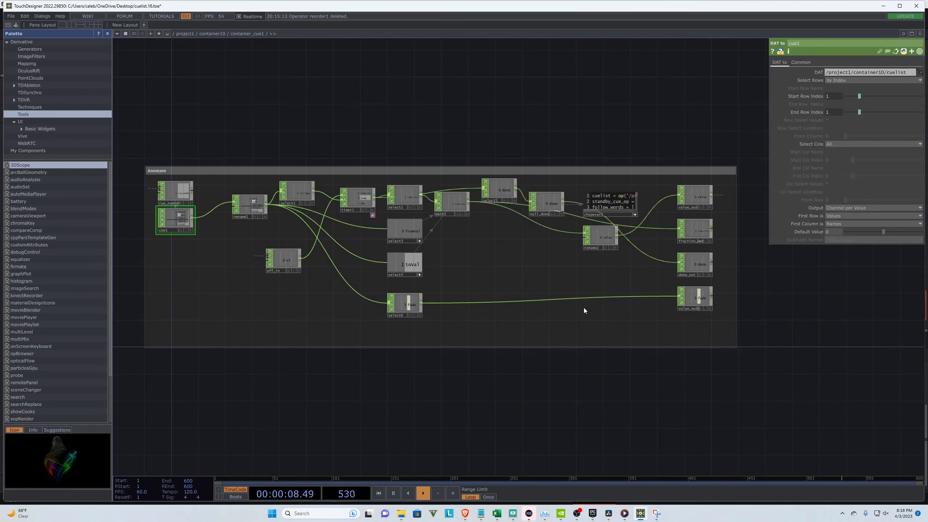
pyautogui.scroll(5, 628, 198)
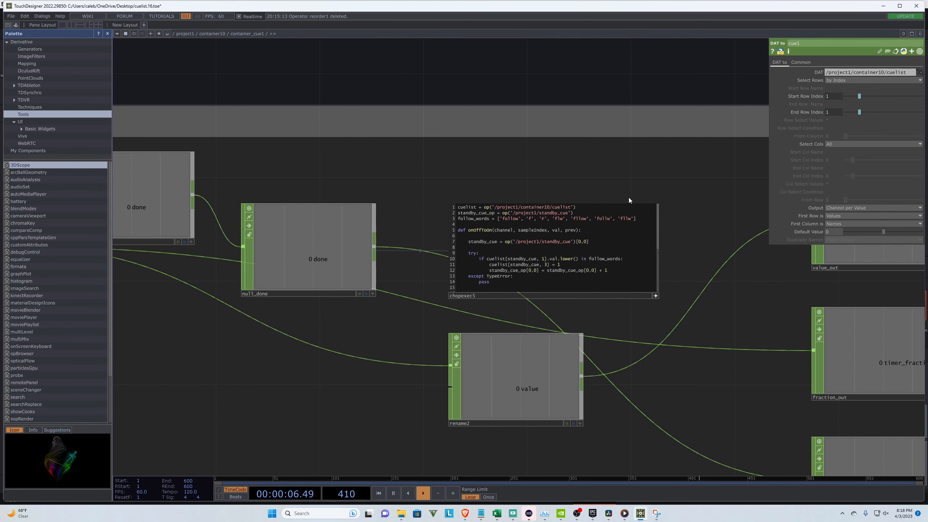
pyautogui.scroll(2, 603, 197)
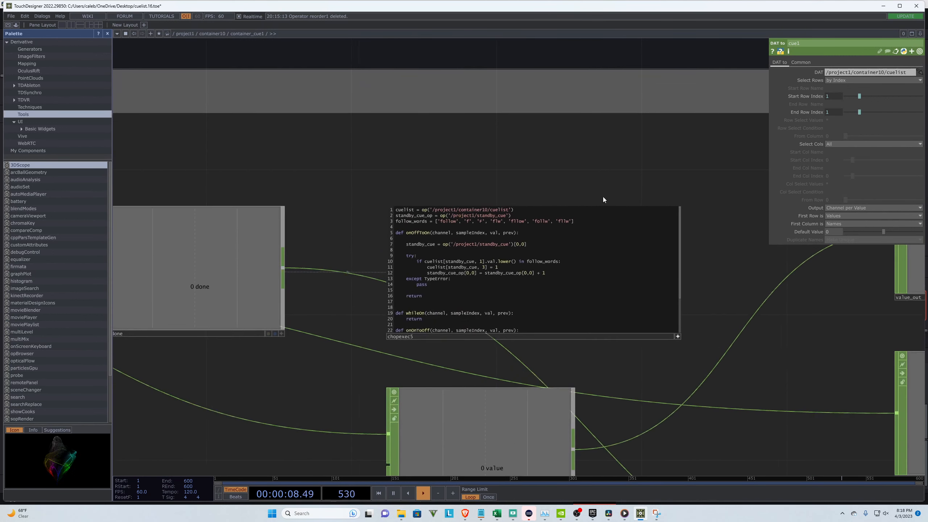
pyautogui.moveTo(511, 215); pyautogui.dragTo(396, 209)
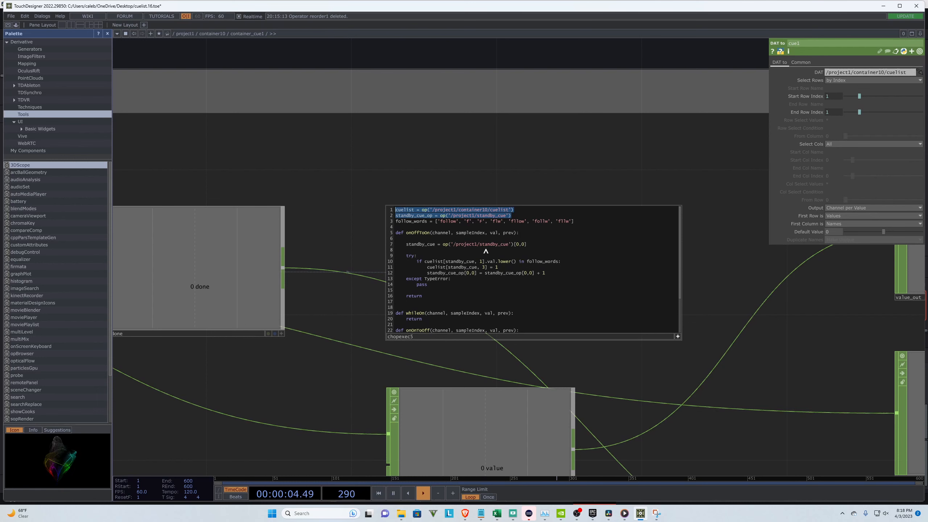
# Step: Highlight the local standby_cue assignment in chopexec5's onOffToOn function and return to container10
pyautogui.moveTo(515, 246); pyautogui.dragTo(388, 246)
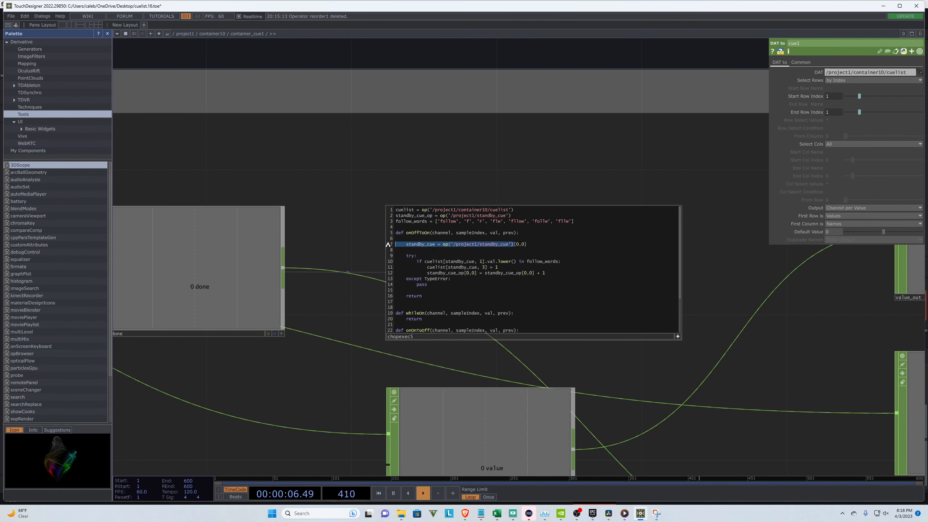
pyautogui.scroll(-10, 830, 287)
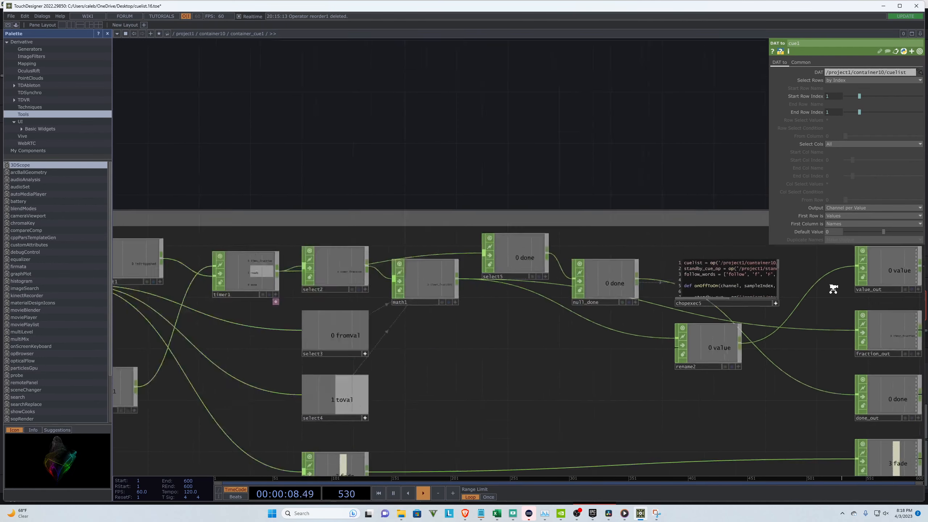
pyautogui.scroll(-5, 717, 299)
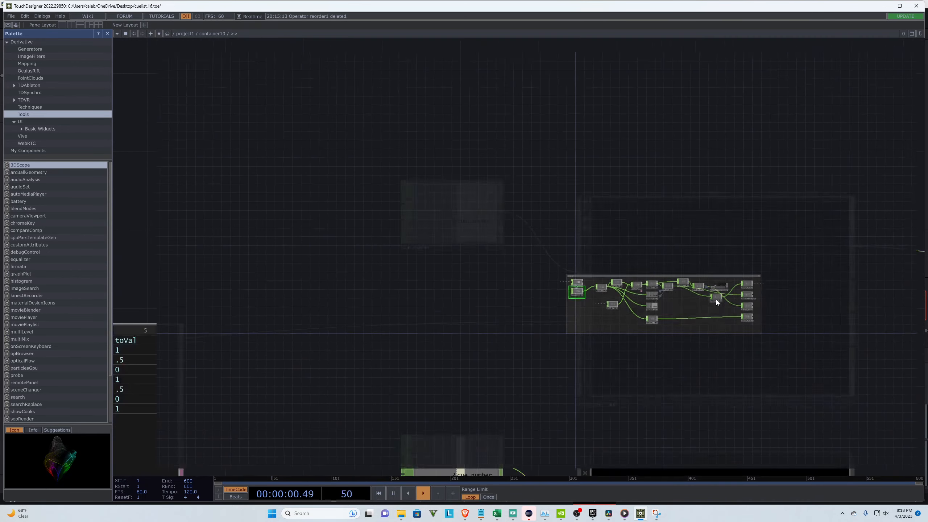
pyautogui.scroll(-6, 410, 253)
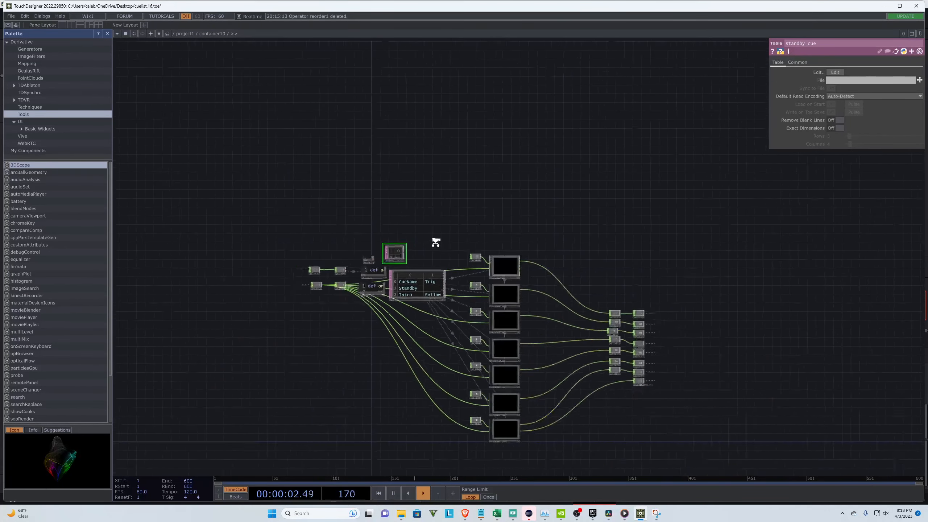
# Step: Examine the standby_cue and cuelist operator references in the chopexec1 and chopexec2 scripts inside container10
pyautogui.scroll(3, 433, 255)
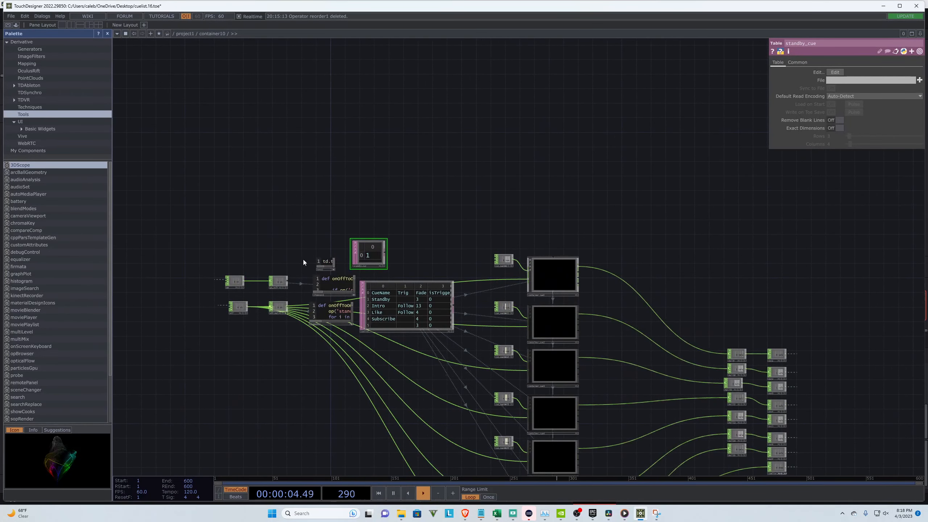
pyautogui.scroll(6, 310, 281)
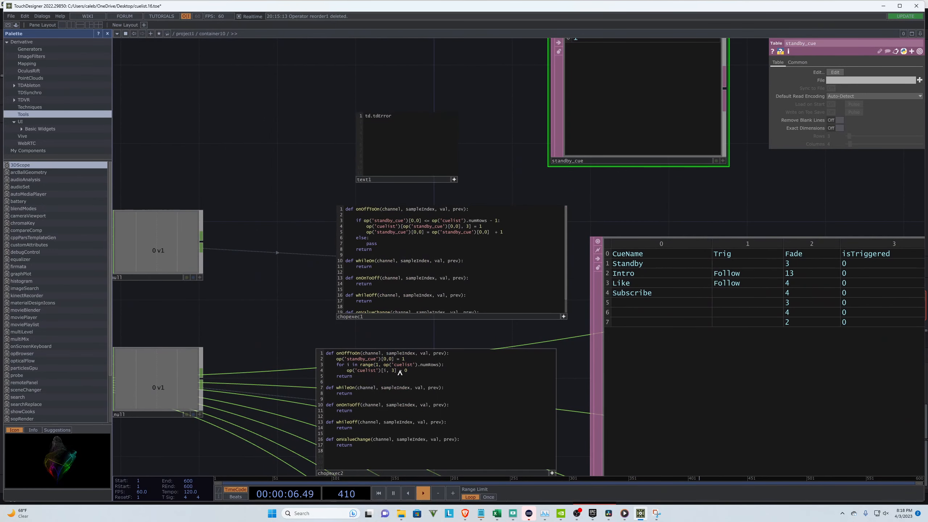
pyautogui.scroll(2, 422, 384)
pyautogui.scroll(-3, 417, 362)
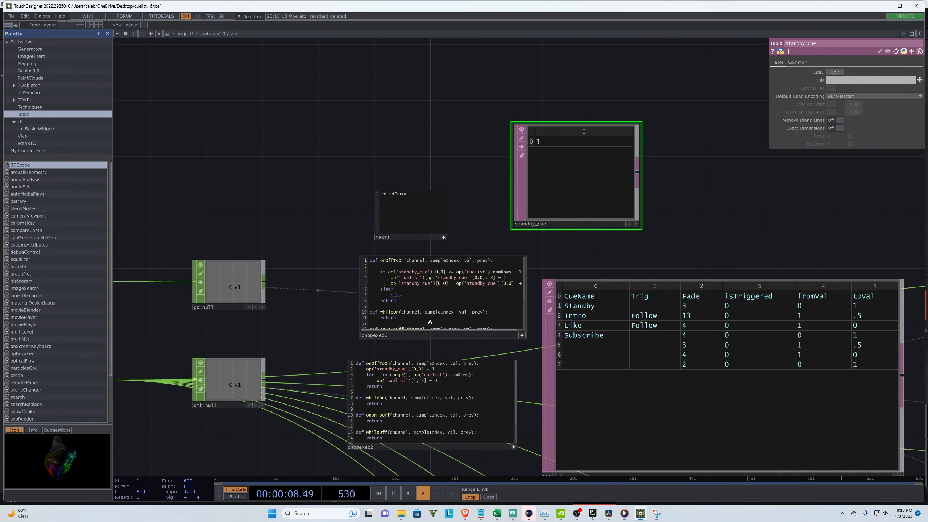
pyautogui.scroll(2, 405, 346)
pyautogui.click(439, 266)
pyautogui.scroll(-1, 560, 282)
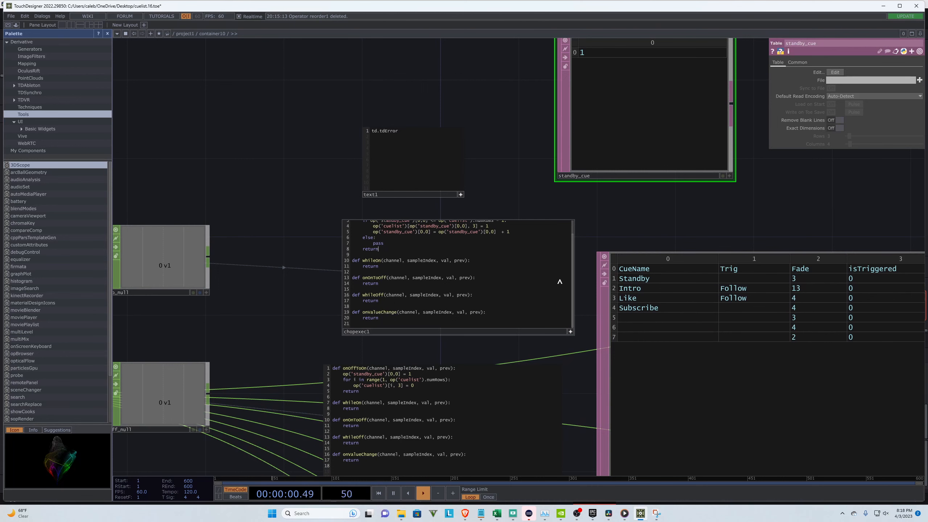
pyautogui.scroll(1, 563, 280)
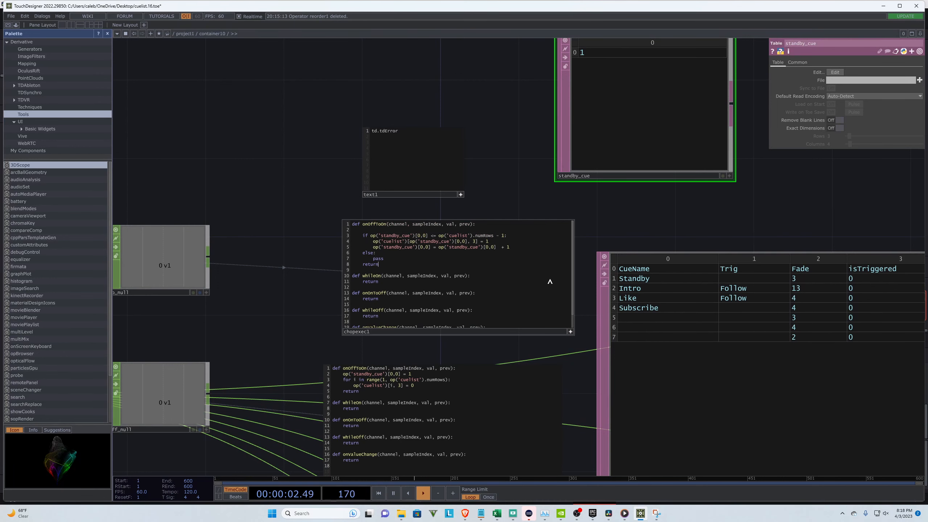
pyautogui.scroll(-1, 619, 204)
# Step: Review container10's network, from the go and off inputs through standby_cue and cuelist to the cue containers
pyautogui.scroll(-6, 353, 198)
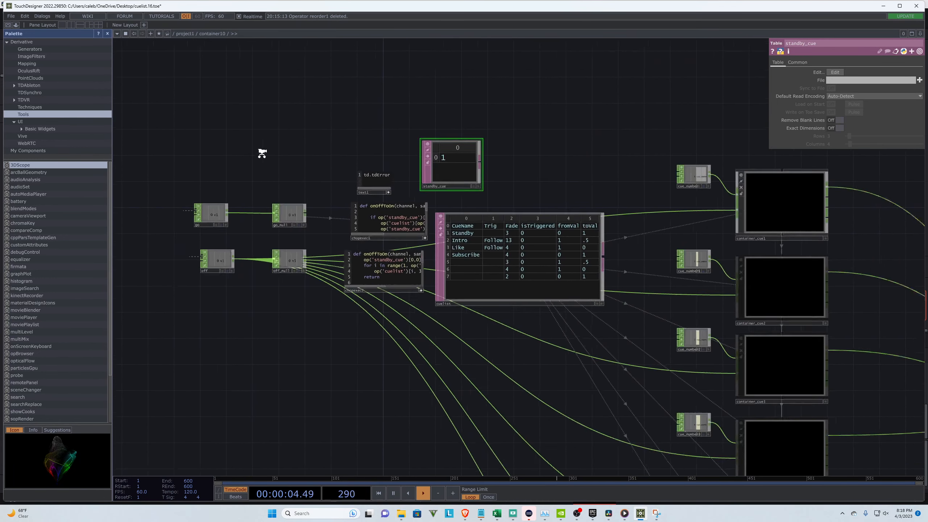
pyautogui.scroll(-3, 294, 151)
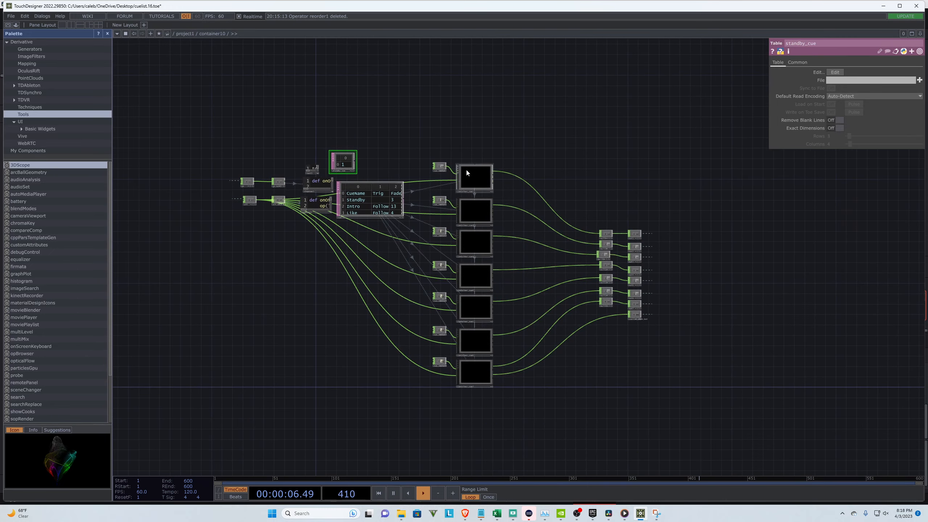
pyautogui.scroll(5, 263, 146)
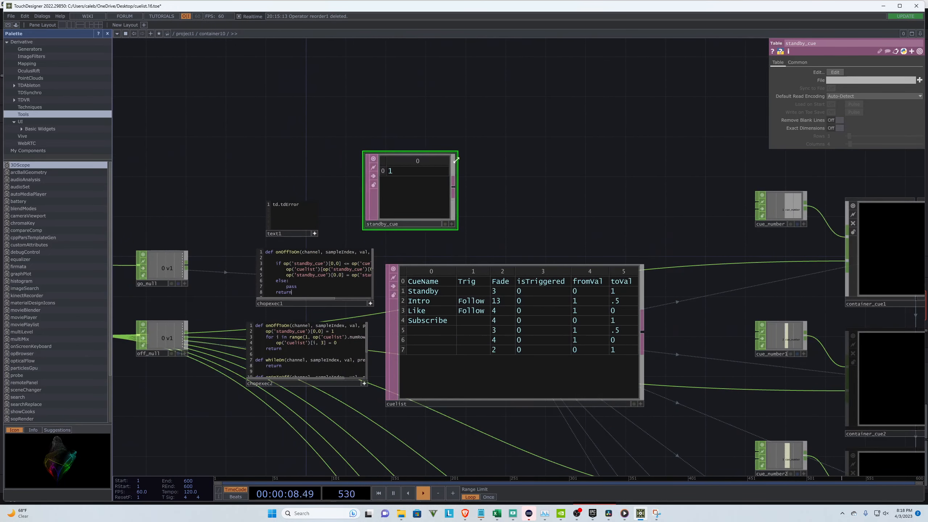
pyautogui.scroll(-3, 667, 190)
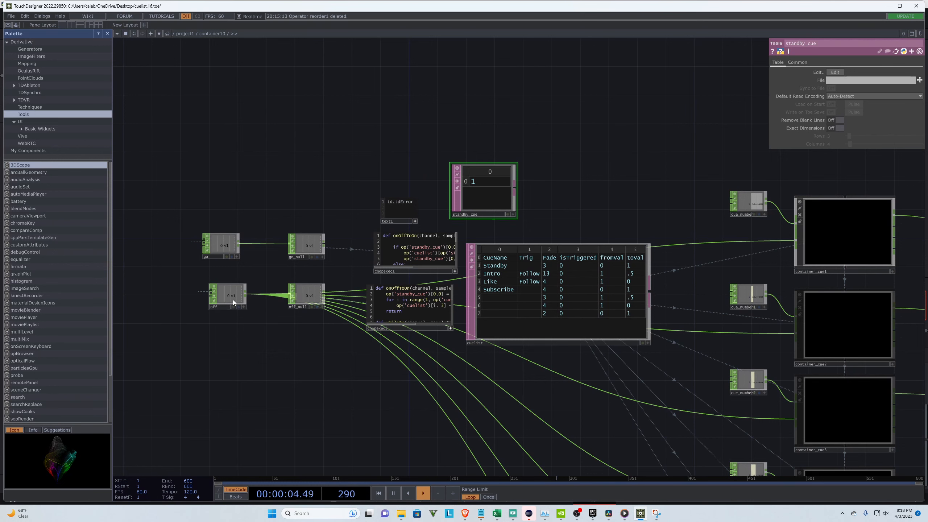
pyautogui.scroll(-2, 190, 112)
pyautogui.scroll(3, 412, 113)
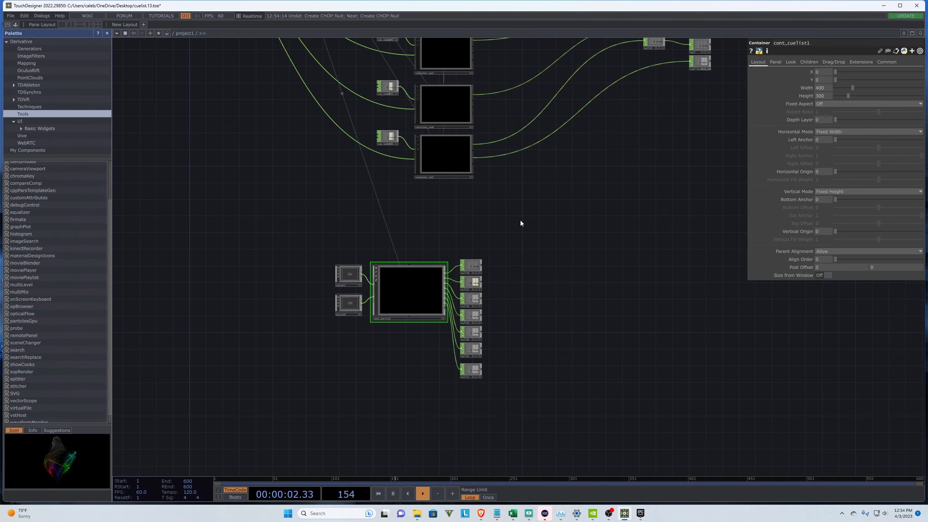
# Step: Undo the creation of the null CHOPs and the edits preceding it in the project1 network
pyautogui.hotkey('ctrl', 'z')
pyautogui.hotkey('ctrl', 'z')
pyautogui.hotkey('ctrl', 'z')
pyautogui.hotkey('ctrl', 'z')
pyautogui.hotkey('ctrl', 'z')
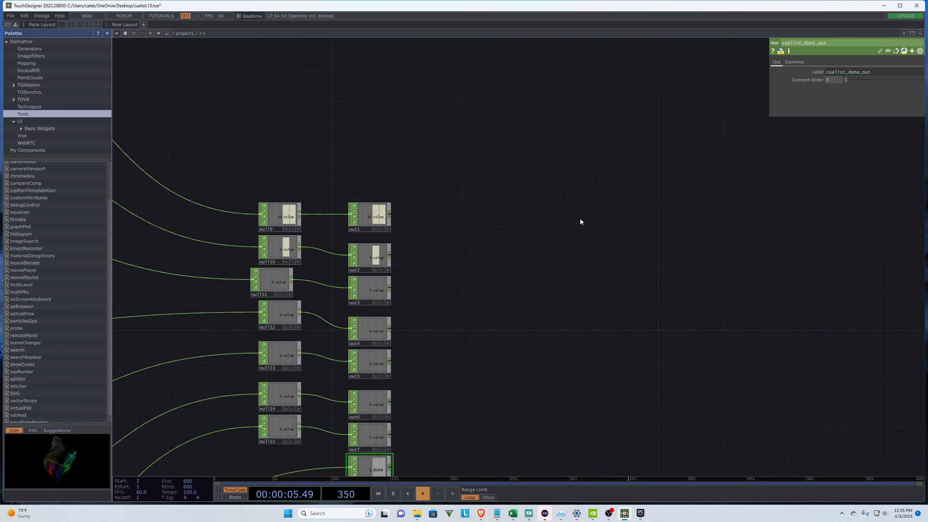
# Step: Review the null and out CHOP chains, the standby_cue and cuelist tables and the cue containers in project1
pyautogui.scroll(-3, 598, 227)
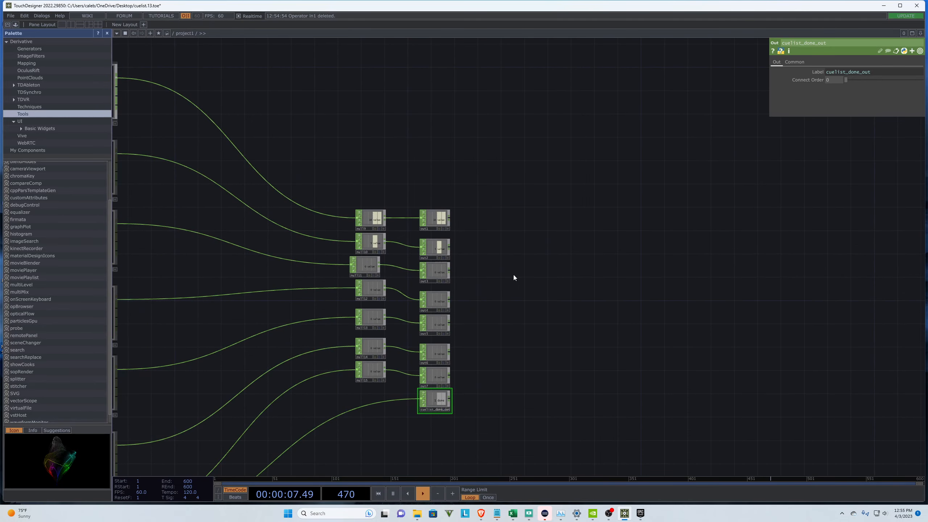
pyautogui.scroll(2, 490, 414)
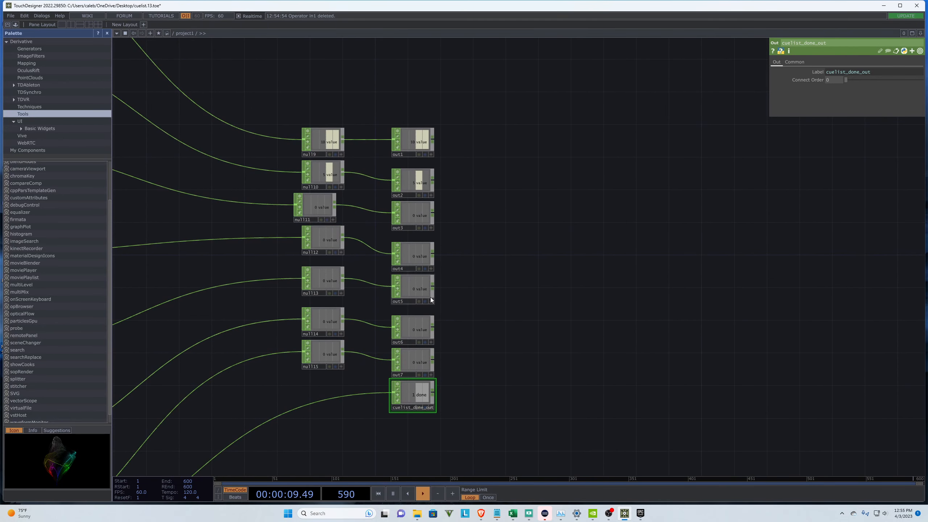
pyautogui.scroll(-6, 709, 317)
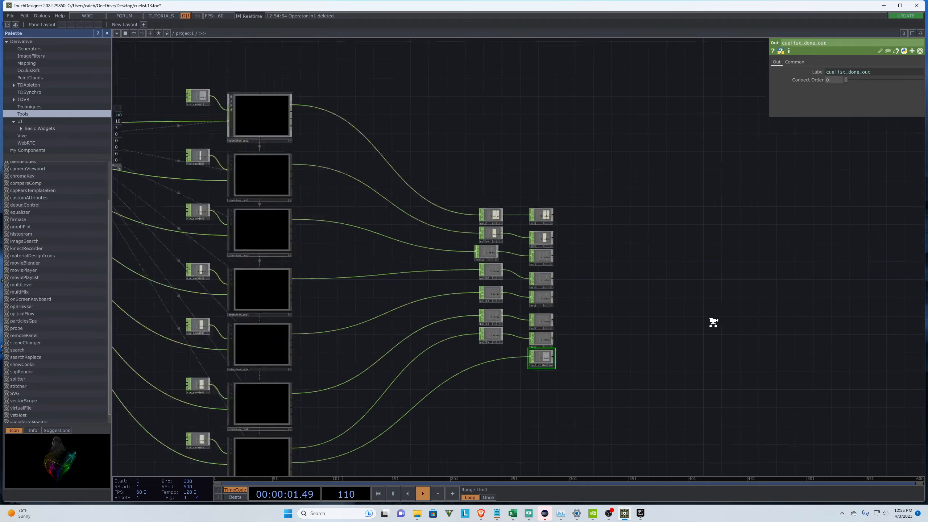
pyautogui.scroll(7, 396, 226)
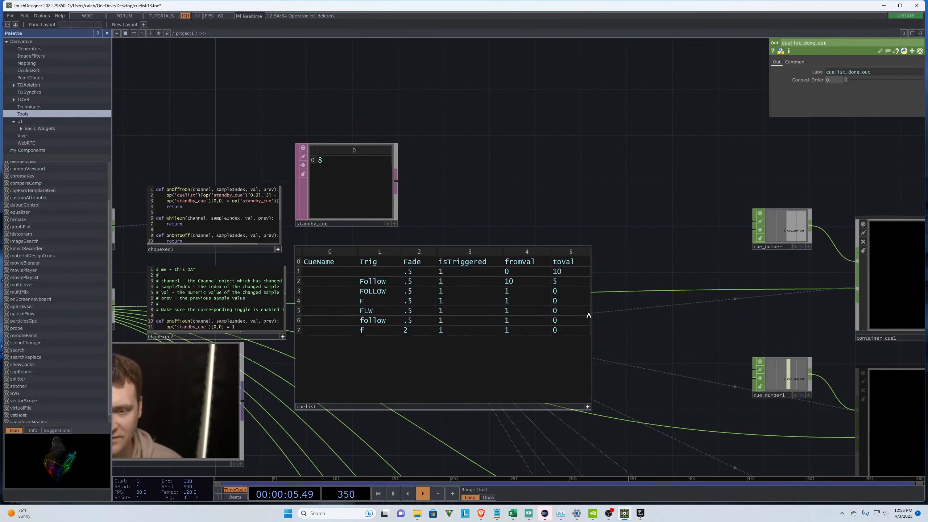
pyautogui.scroll(-5, 198, 177)
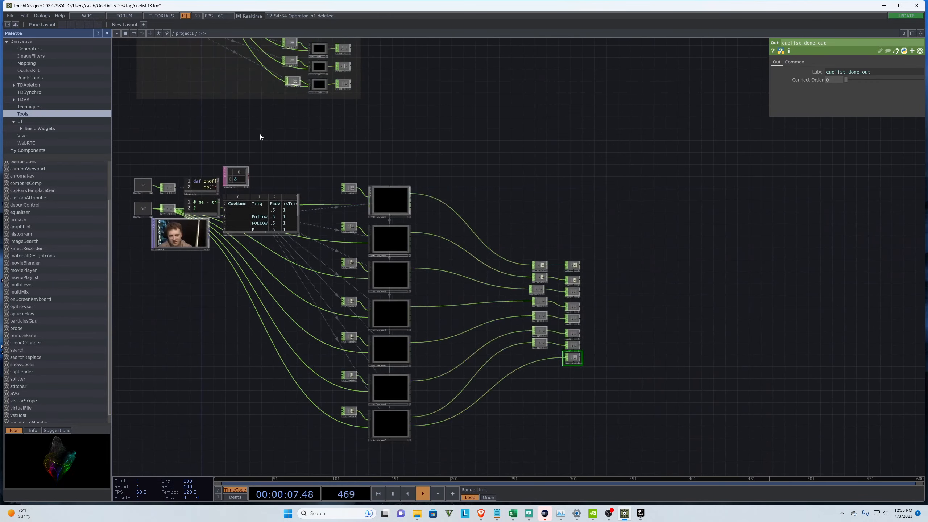
pyautogui.scroll(6, 238, 157)
pyautogui.scroll(-5, 205, 158)
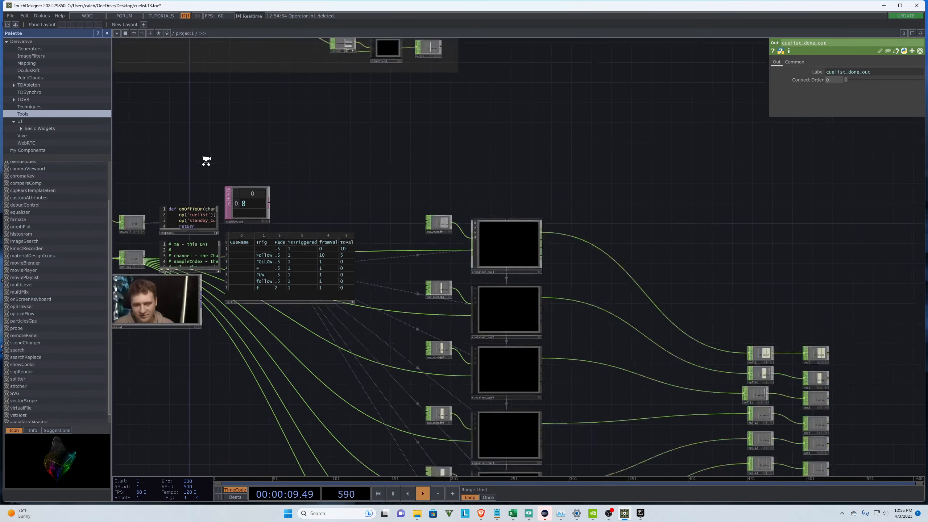
pyautogui.scroll(4, 626, 344)
pyautogui.scroll(3, 682, 297)
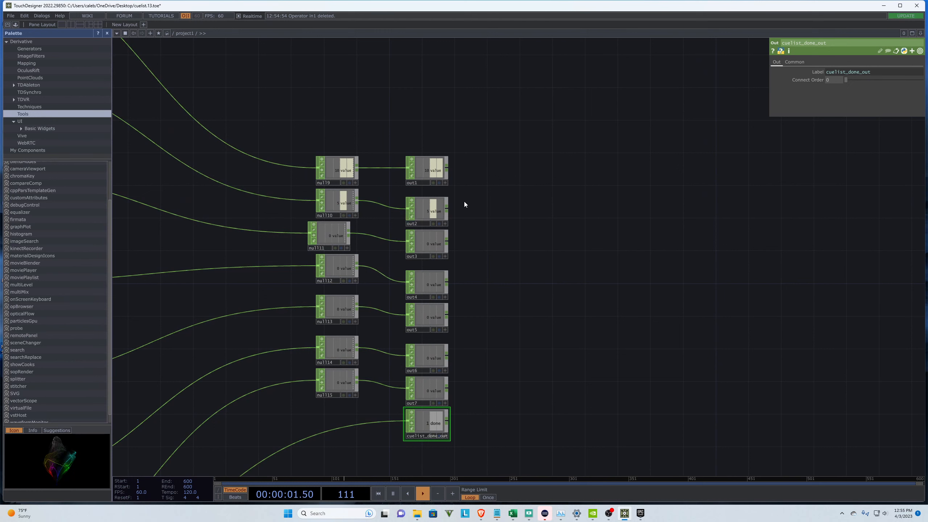
# Step: Add a Switch CHOP fed by out1 and place it beside the column of out CHOPs
pyautogui.rightClick(446, 170)
pyautogui.write('switch')
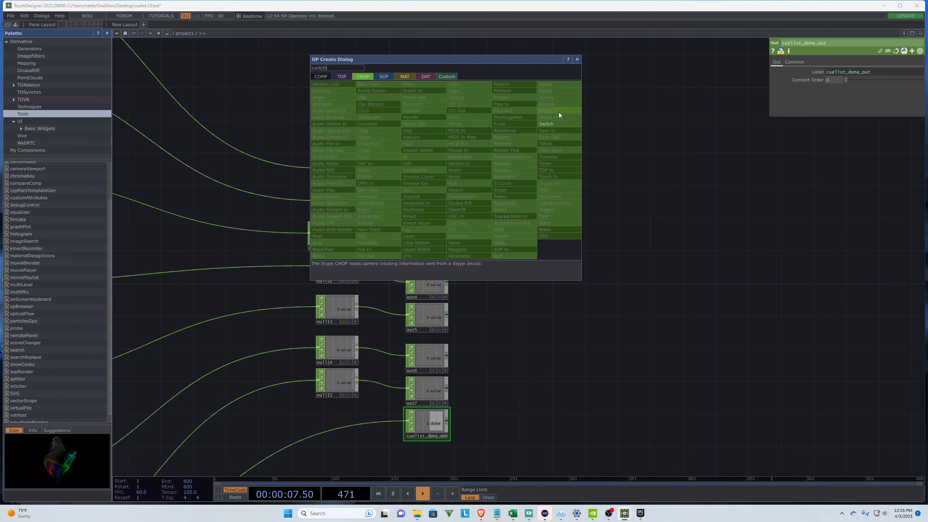
pyautogui.click(546, 123)
pyautogui.click(564, 334)
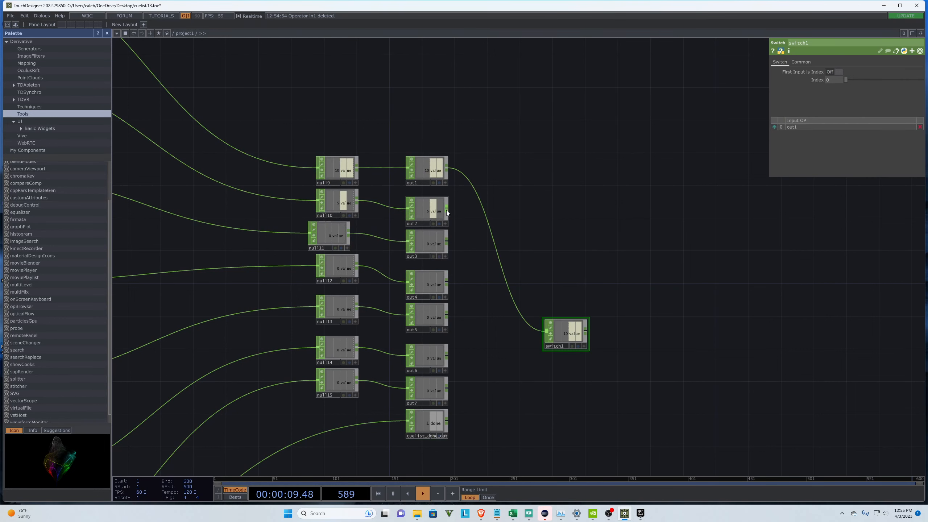
# Step: Wire out2 through out7 and cuelist_done_out, in that order, into switch1
pyautogui.moveTo(447, 213); pyautogui.dragTo(546, 334)
pyautogui.moveTo(446, 241); pyautogui.dragTo(546, 333)
pyautogui.moveTo(447, 282); pyautogui.dragTo(546, 334)
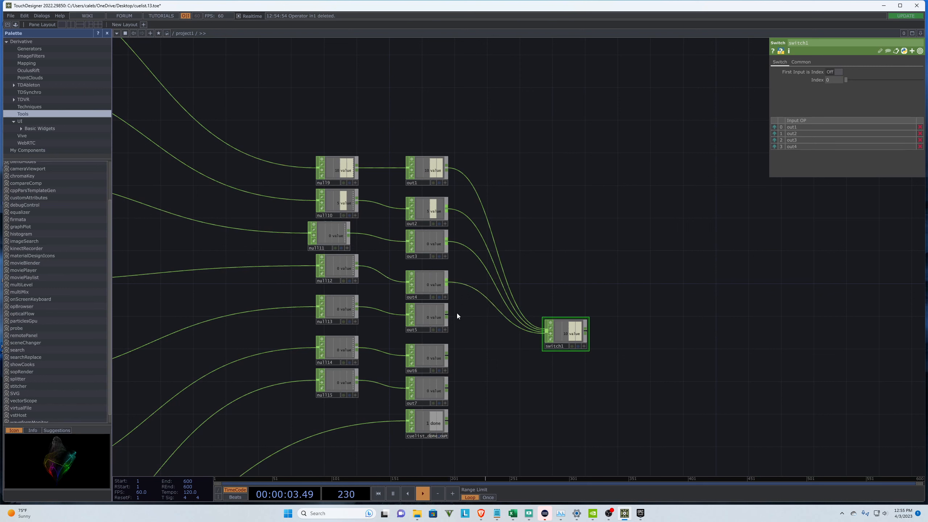
pyautogui.moveTo(447, 315); pyautogui.dragTo(546, 333)
pyautogui.moveTo(447, 352); pyautogui.dragTo(546, 333)
pyautogui.moveTo(447, 390); pyautogui.dragTo(546, 334)
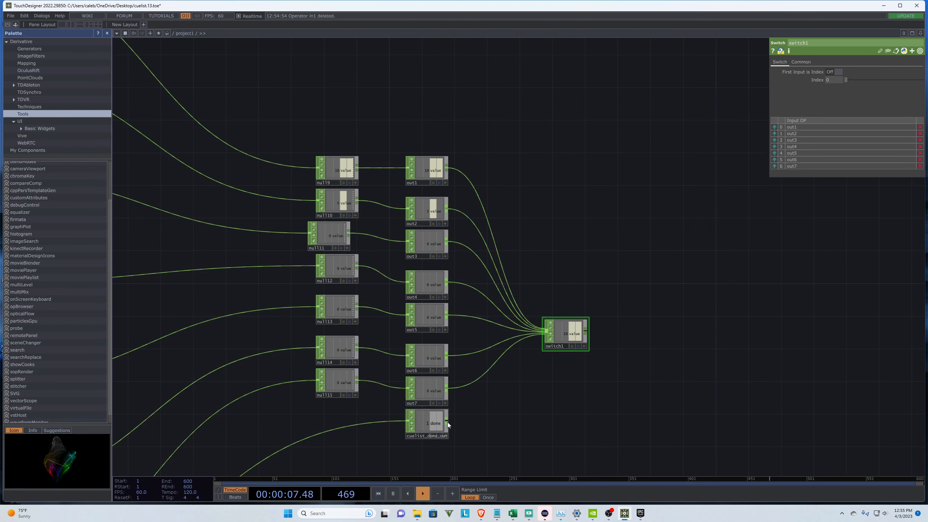
pyautogui.moveTo(447, 422); pyautogui.dragTo(515, 281)
# Step: Move the standby_cue table across the project1 network to just above switch1
pyautogui.scroll(-7, 713, 360)
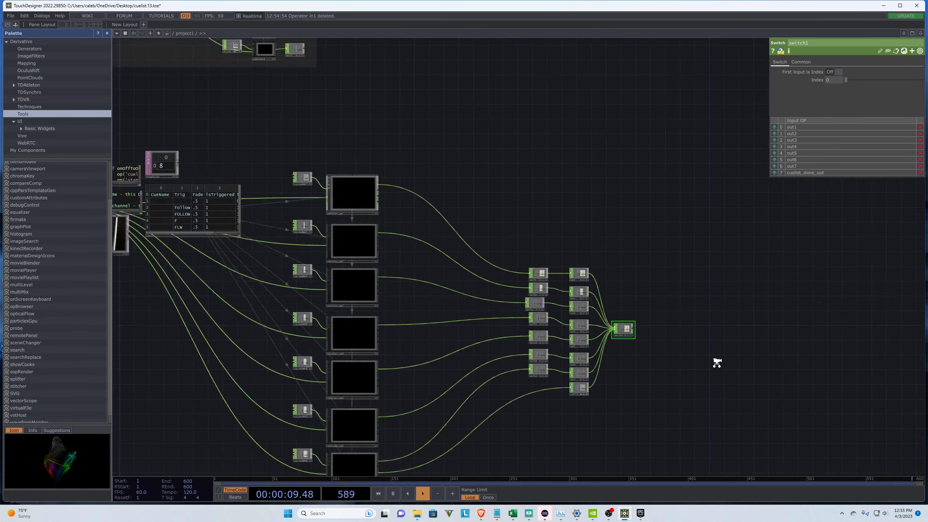
pyautogui.scroll(7, 389, 251)
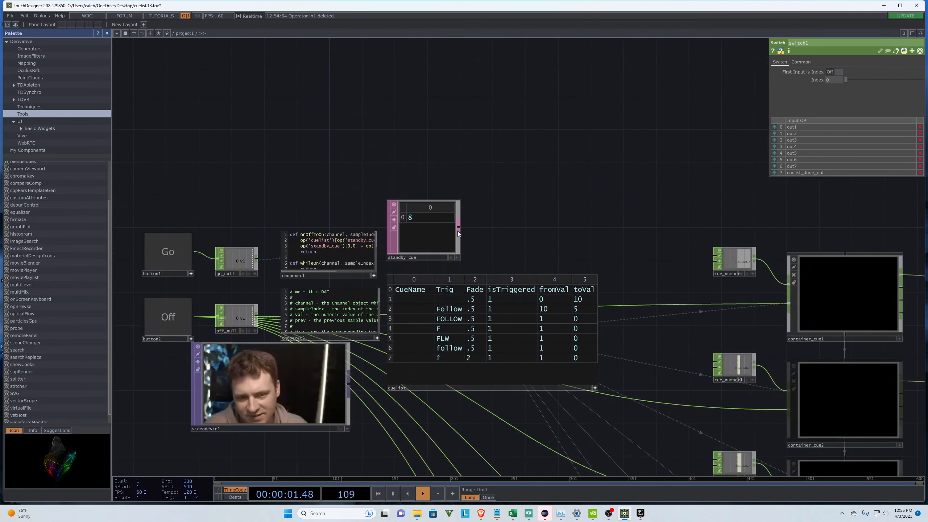
pyautogui.click(458, 258)
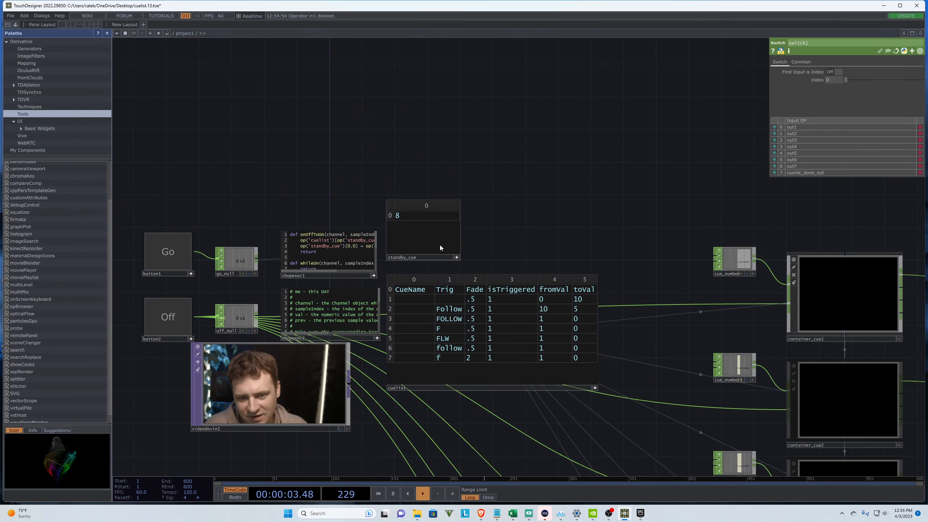
pyautogui.click(407, 219)
pyautogui.scroll(-3, 312, 181)
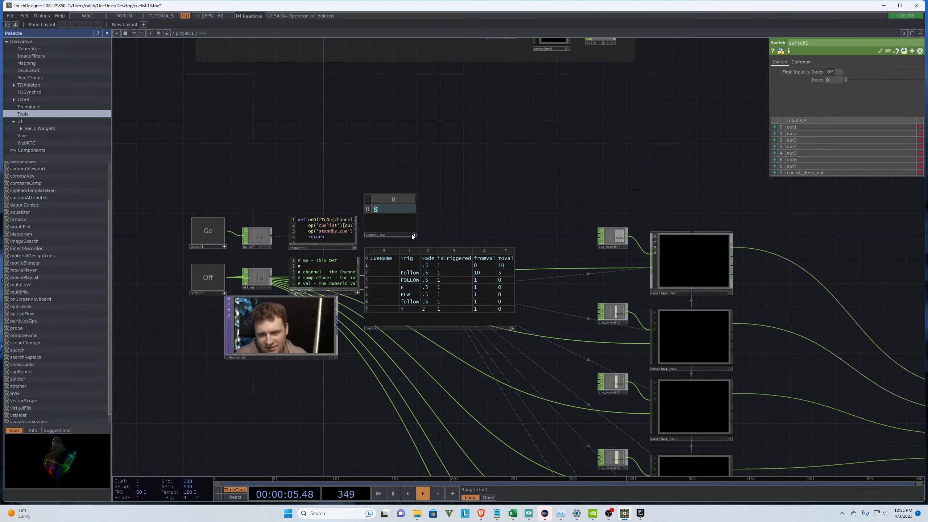
pyautogui.click(414, 235)
pyautogui.scroll(-5, 273, 181)
pyautogui.moveTo(321, 201); pyautogui.dragTo(696, 305)
pyautogui.scroll(5, 733, 342)
pyautogui.scroll(-3, 566, 366)
pyautogui.scroll(3, 563, 286)
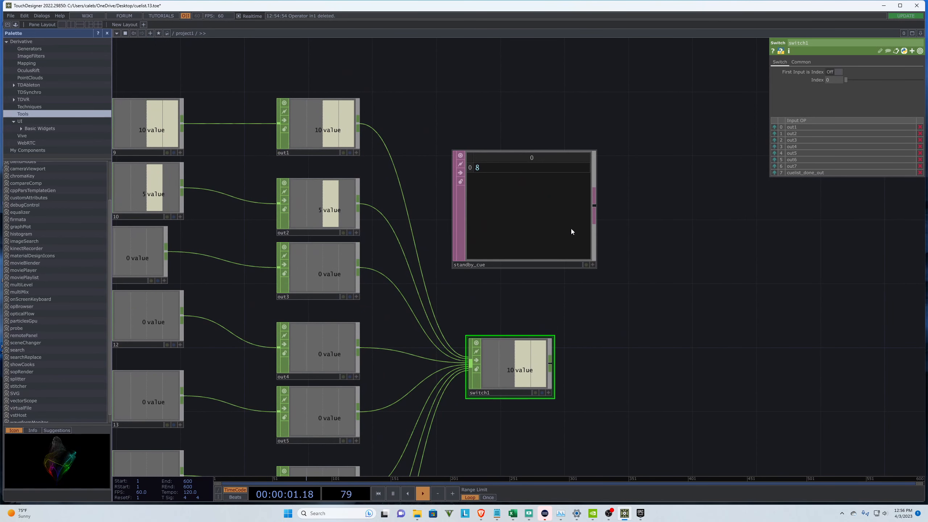
# Step: Make the standby_cue table's viewer active and set switch1's Index to an expression reading its cell 0,0
pyautogui.click(593, 265)
pyautogui.click(504, 167)
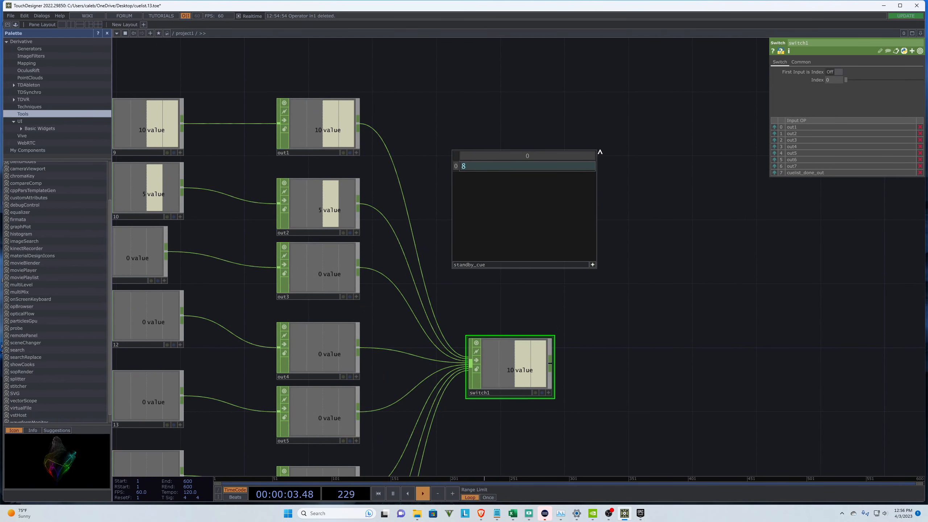
pyautogui.click(834, 79)
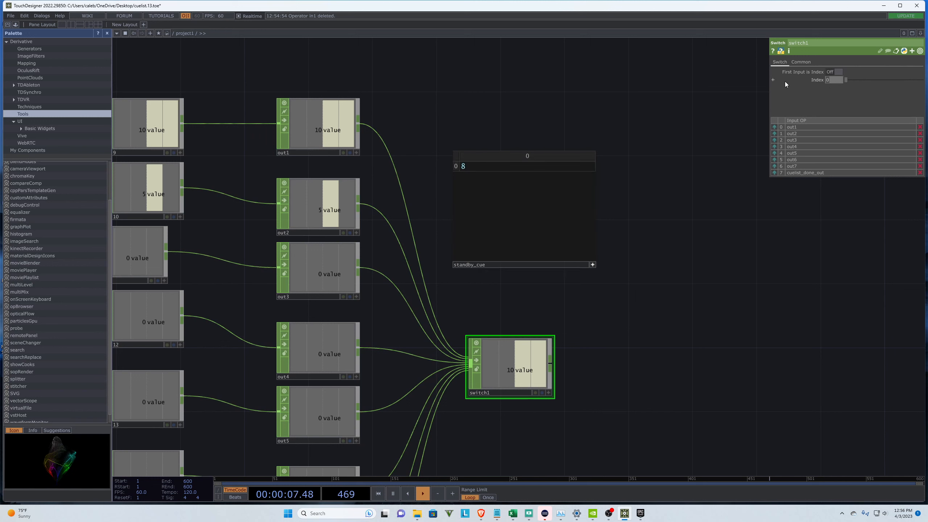
pyautogui.write('op')
pyautogui.write('_cue')
pyautogui.write(',0')
pyautogui.press('Return')
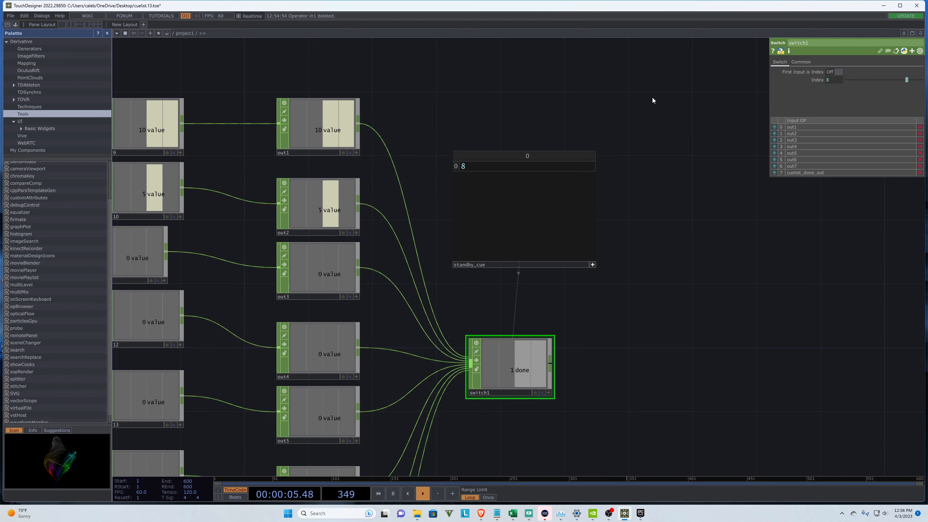
pyautogui.scroll(-2, 672, 205)
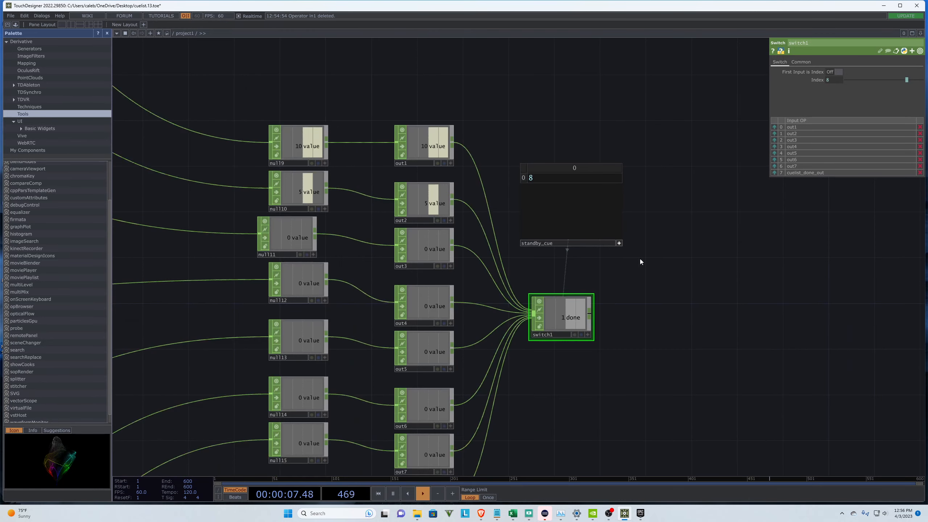
# Step: Change switch1's Index expression to op('standby_cue')[0,0] - 2
pyautogui.scroll(-2, 740, 280)
pyautogui.scroll(-3, 727, 272)
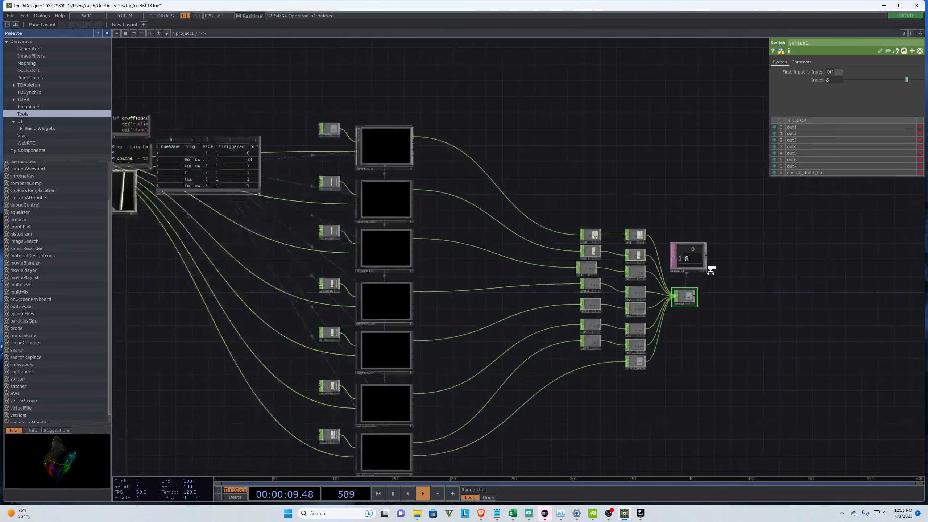
pyautogui.scroll(5, 709, 272)
pyautogui.scroll(2, 691, 277)
pyautogui.click(702, 270)
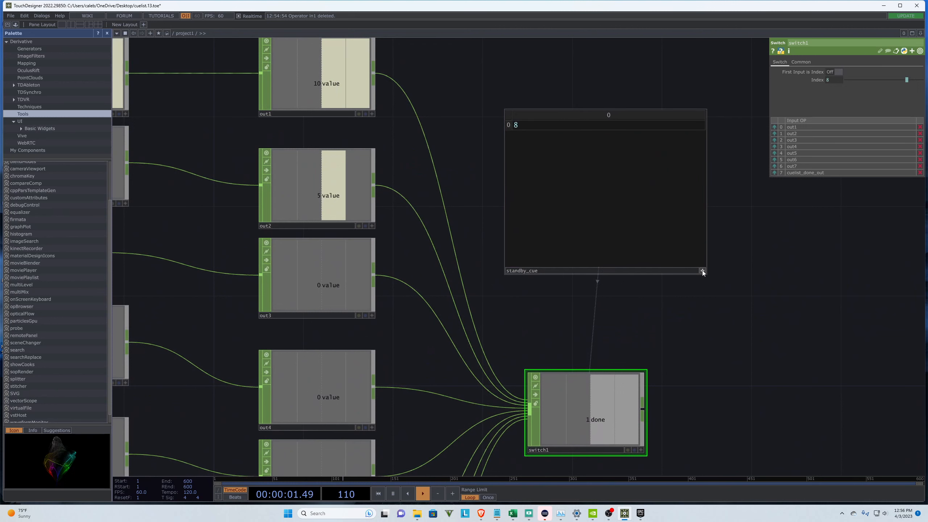
pyautogui.click(835, 79)
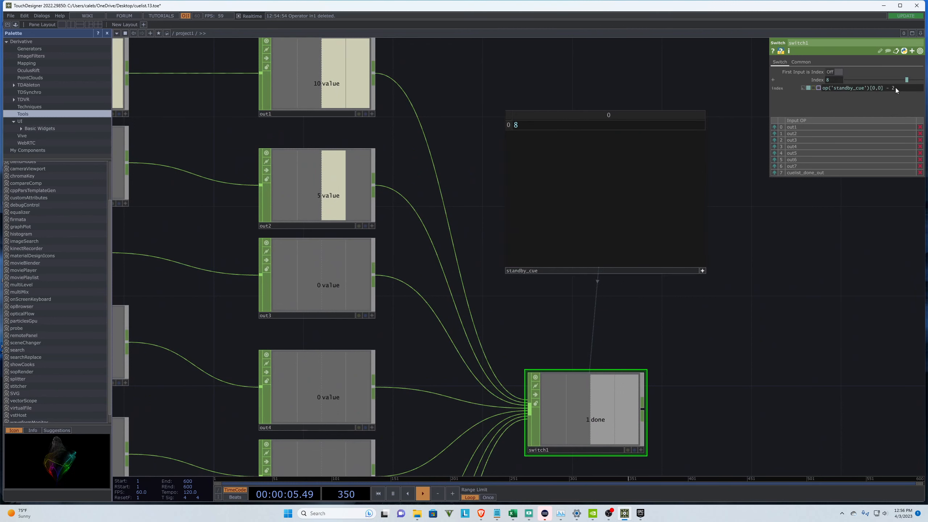
pyautogui.press('Return')
# Step: Reset the cue list with the Off button and check switch1's output and input order
pyautogui.scroll(-3, 780, 258)
pyautogui.scroll(-3, 779, 258)
pyautogui.scroll(-2, 804, 277)
pyautogui.moveTo(788, 266); pyautogui.dragTo(375, 148)
pyautogui.scroll(3, 347, 146)
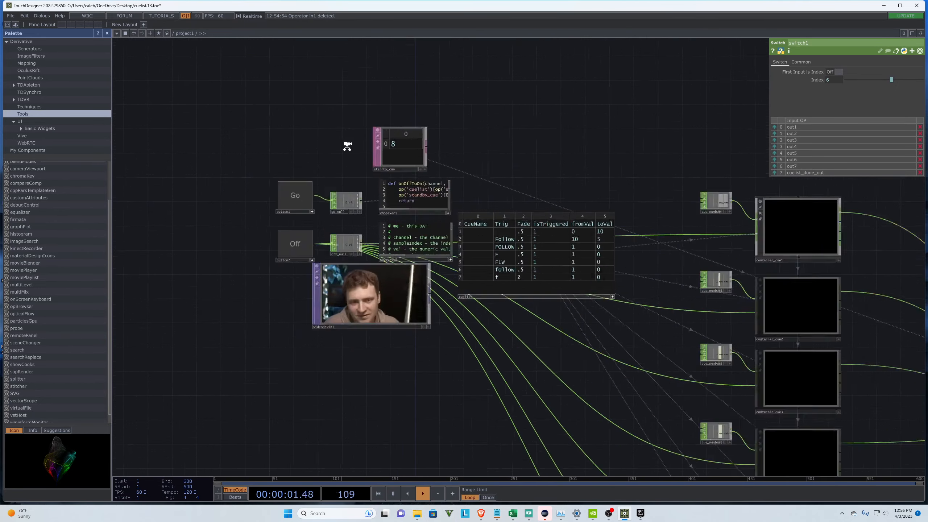
pyautogui.scroll(3, 348, 148)
pyautogui.moveTo(442, 150)
pyautogui.mouseDown()
pyautogui.moveTo(350, 182)
pyautogui.moveTo(449, 154)
pyautogui.mouseUp()
pyautogui.click(250, 329)
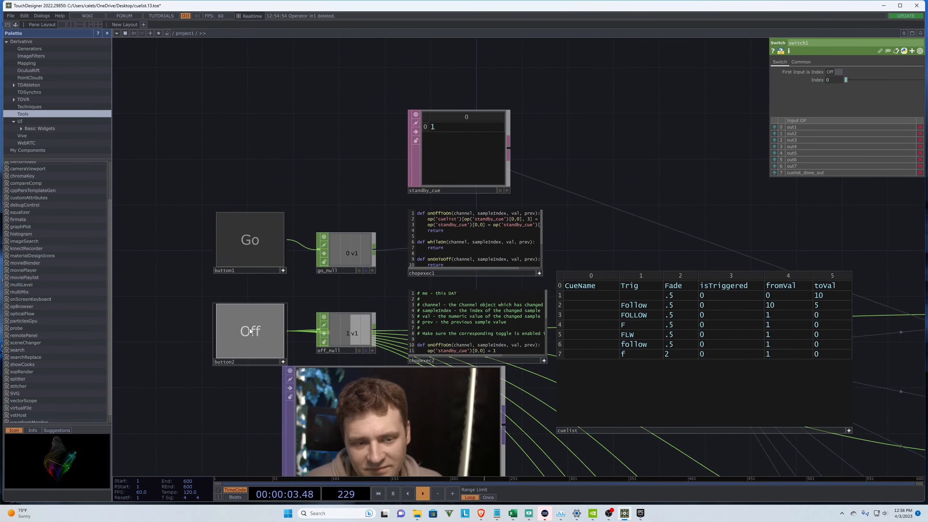
pyautogui.scroll(-2, 173, 186)
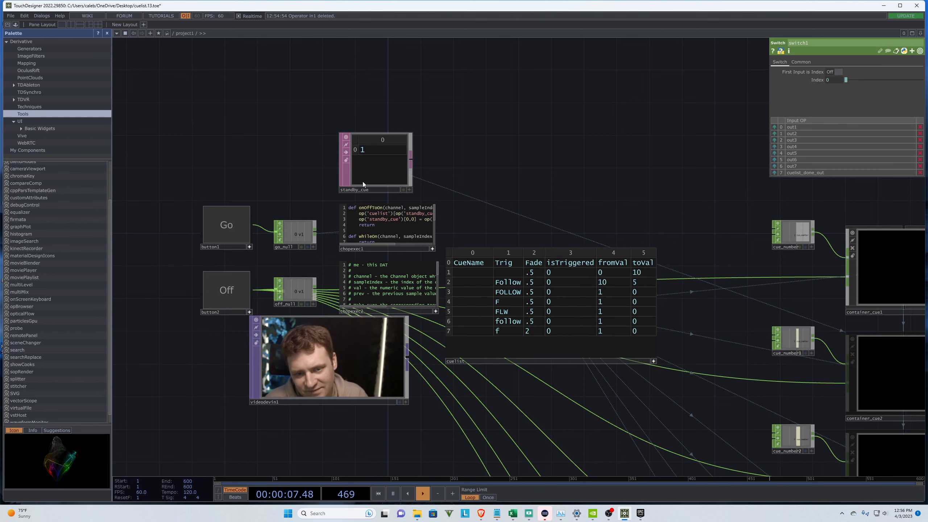
pyautogui.scroll(-2, 218, 186)
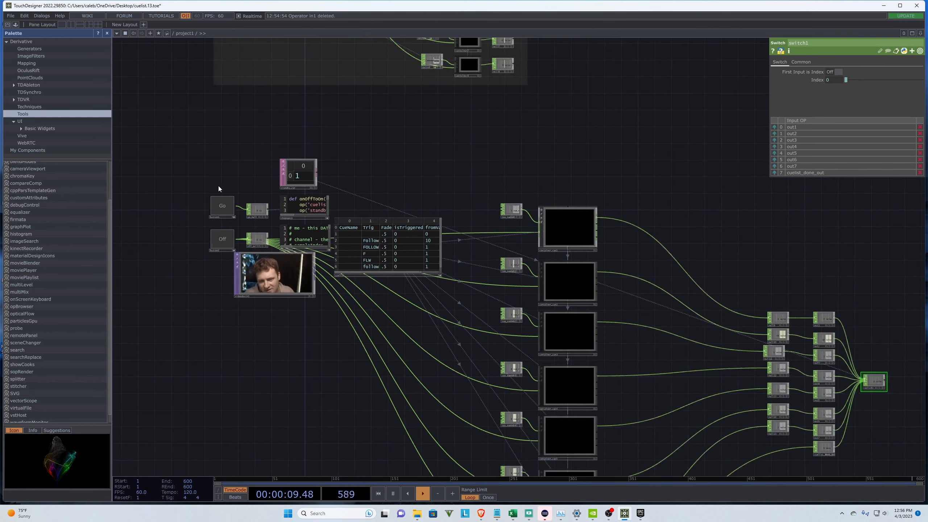
pyautogui.scroll(-2, 218, 186)
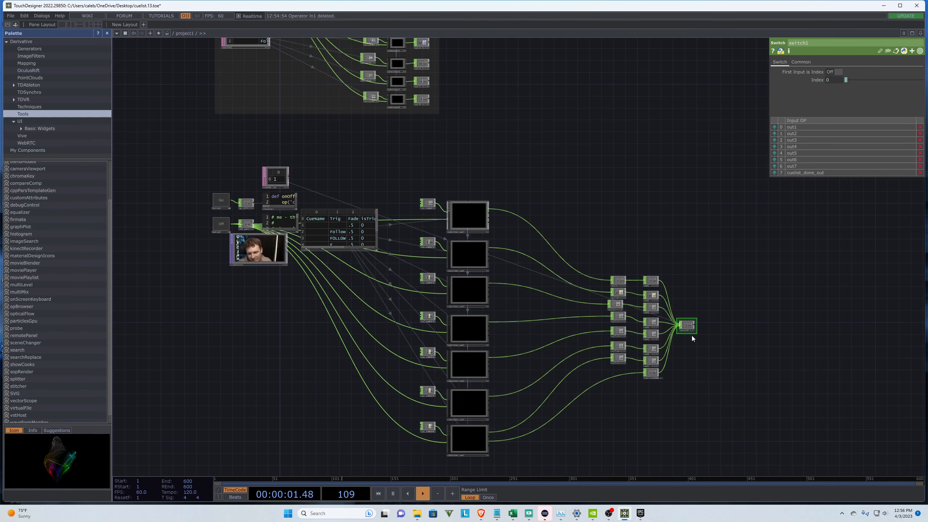
pyautogui.scroll(5, 692, 329)
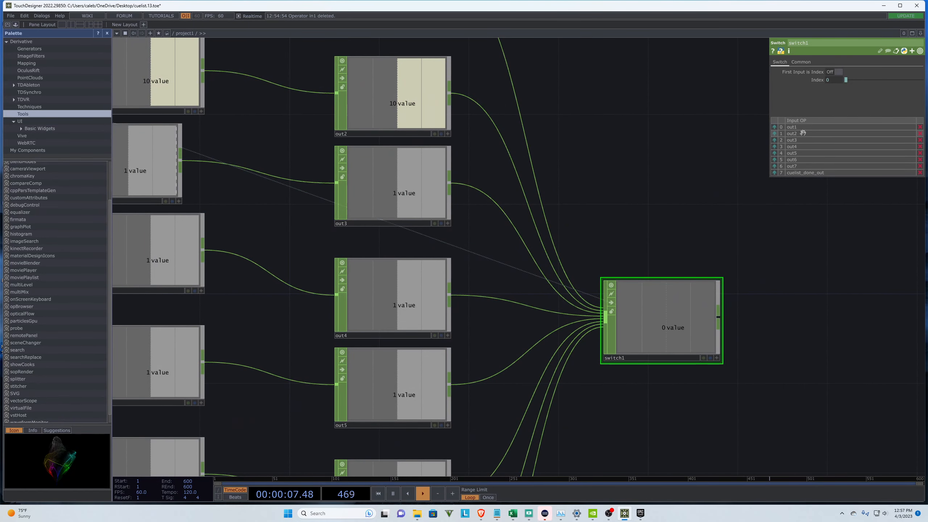
# Step: Remove the - 2 offset from switch1's Index expression
pyautogui.click(835, 79)
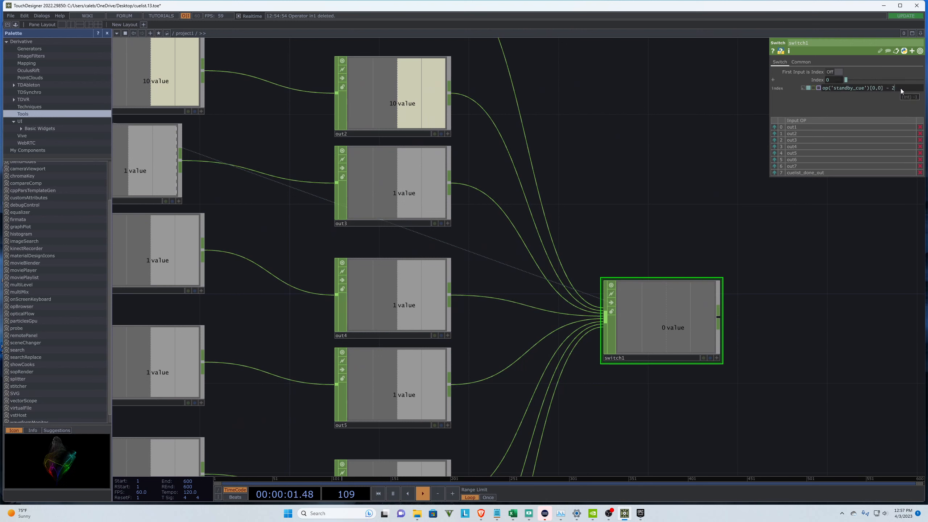
pyautogui.press('BackSpace')
pyautogui.press('BackSpace')
pyautogui.press('BackSpace')
pyautogui.press('BackSpace')
pyautogui.click(818, 241)
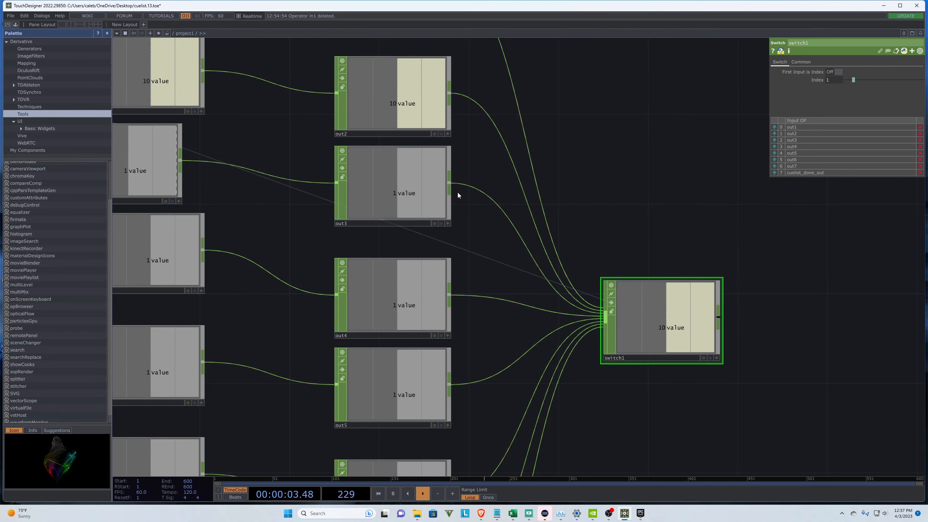
# Step: Compare the outputs of out2 and out1 with the value passed by switch1
pyautogui.click(398, 95)
pyautogui.scroll(-3, 441, 290)
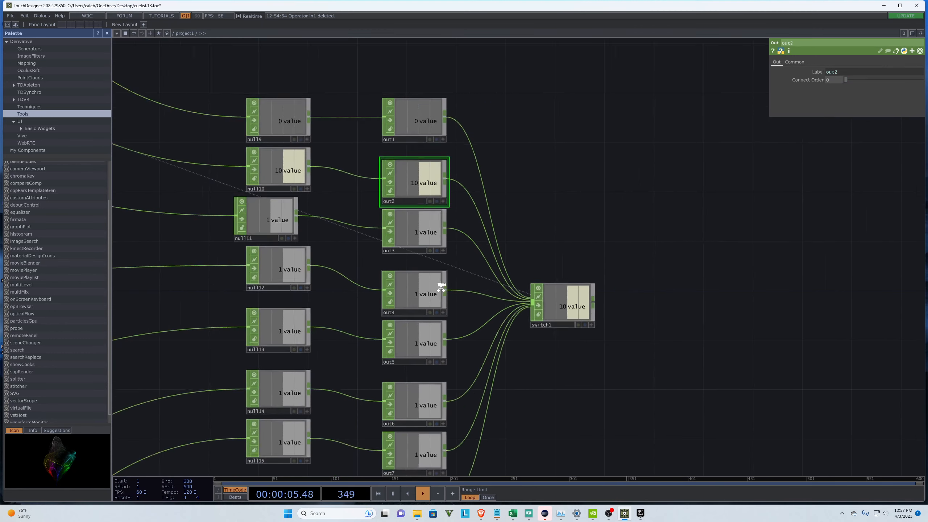
pyautogui.scroll(2, 493, 160)
pyautogui.scroll(-3, 659, 325)
pyautogui.scroll(2, 569, 188)
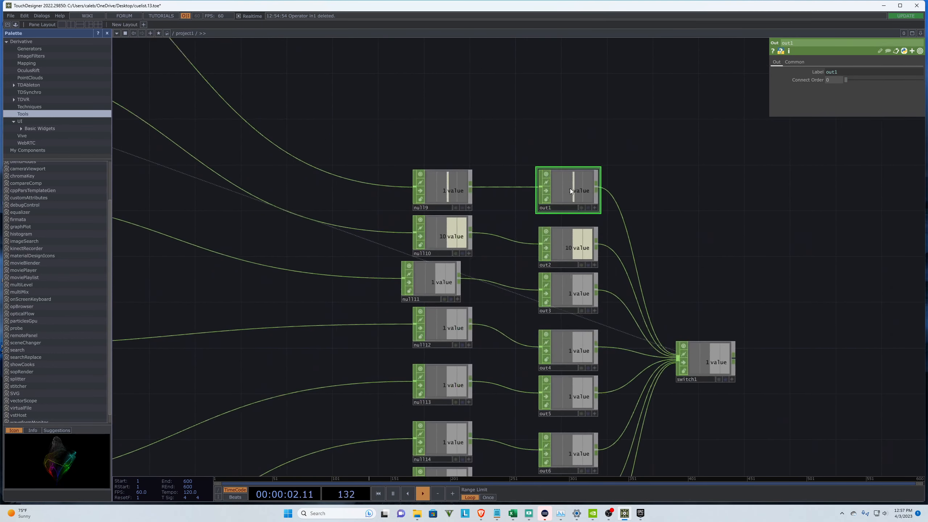
pyautogui.click(572, 187)
pyautogui.scroll(-1, 710, 346)
pyautogui.click(709, 327)
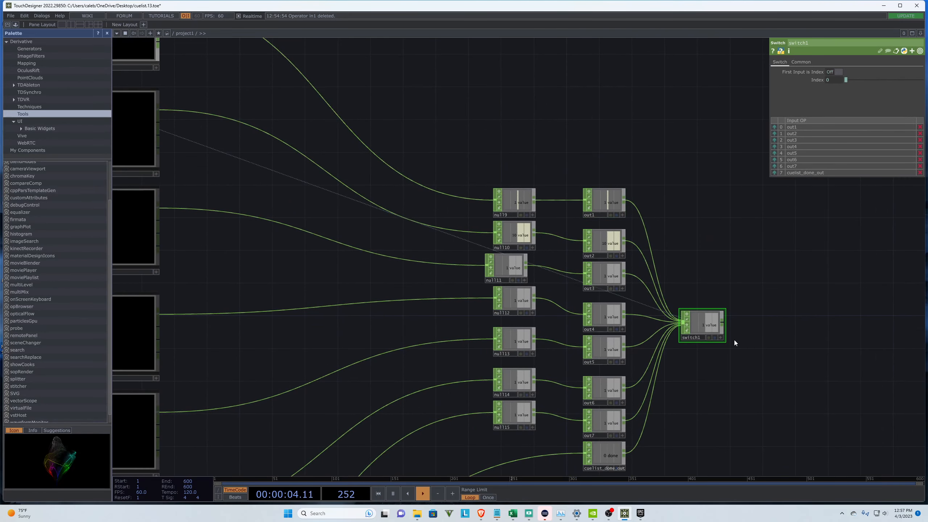
pyautogui.scroll(-2, 734, 340)
pyautogui.scroll(3, 716, 341)
# Step: Display switch1's output in the network background, and reset and run the cue list to watch its values
pyautogui.moveTo(716, 341)
pyautogui.mouseDown()
pyautogui.moveTo(541, 148)
pyautogui.moveTo(743, 364)
pyautogui.moveTo(720, 344)
pyautogui.mouseUp()
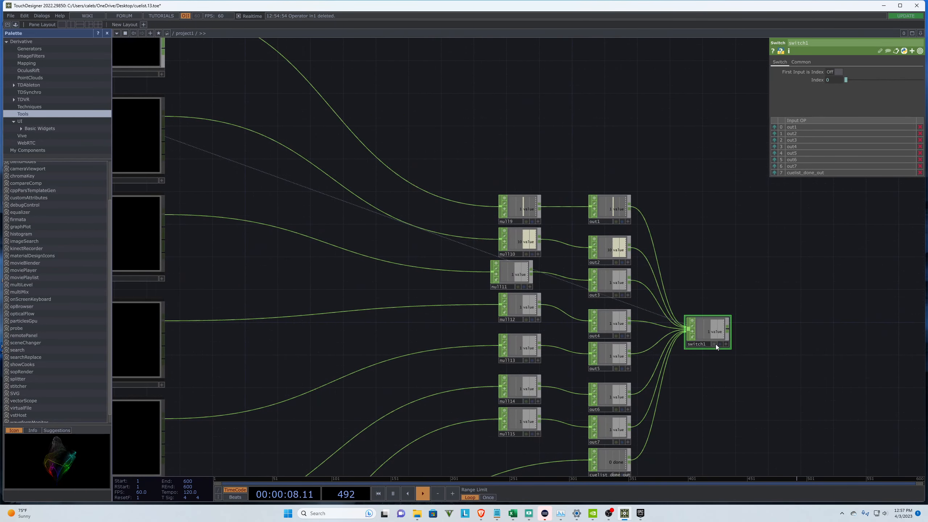
pyautogui.click(720, 345)
pyautogui.scroll(-5, 849, 380)
pyautogui.scroll(3, 446, 273)
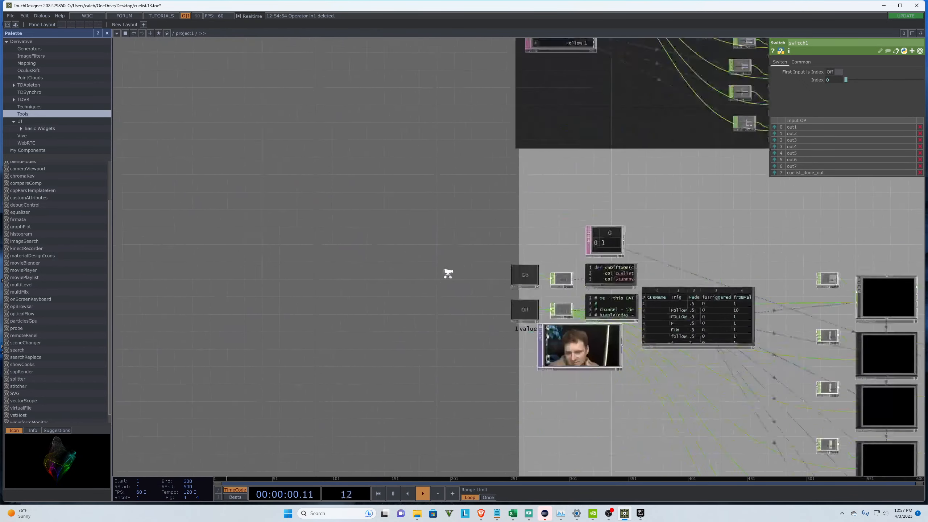
pyautogui.click(553, 329)
pyautogui.click(549, 278)
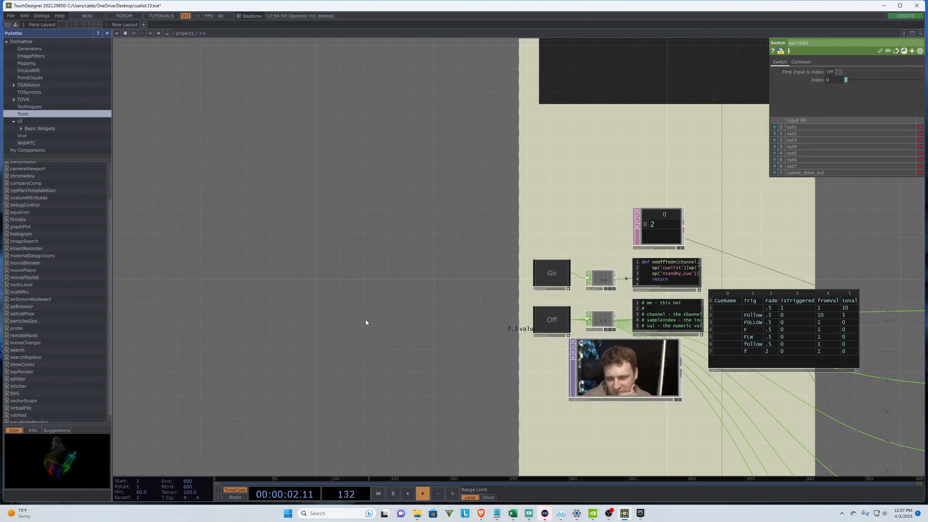
pyautogui.scroll(-4, 353, 319)
pyautogui.scroll(6, 544, 357)
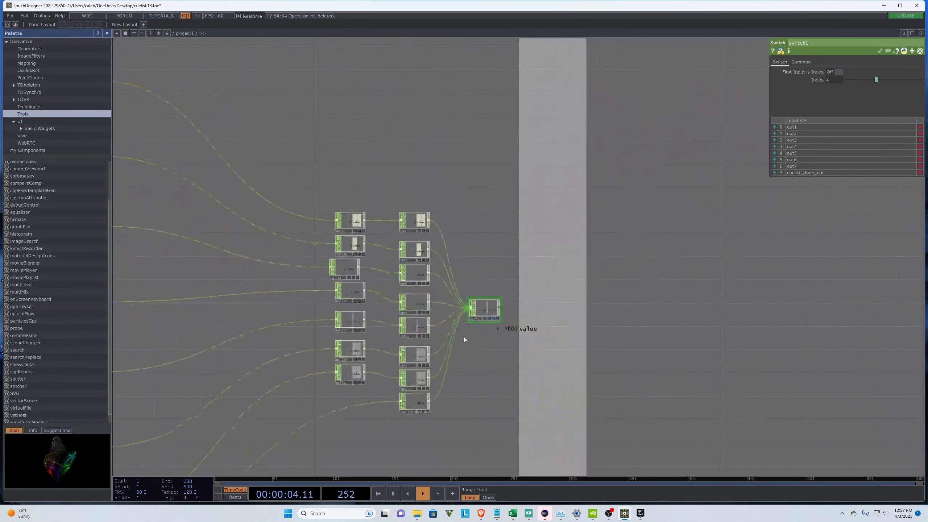
pyautogui.scroll(-4, 513, 216)
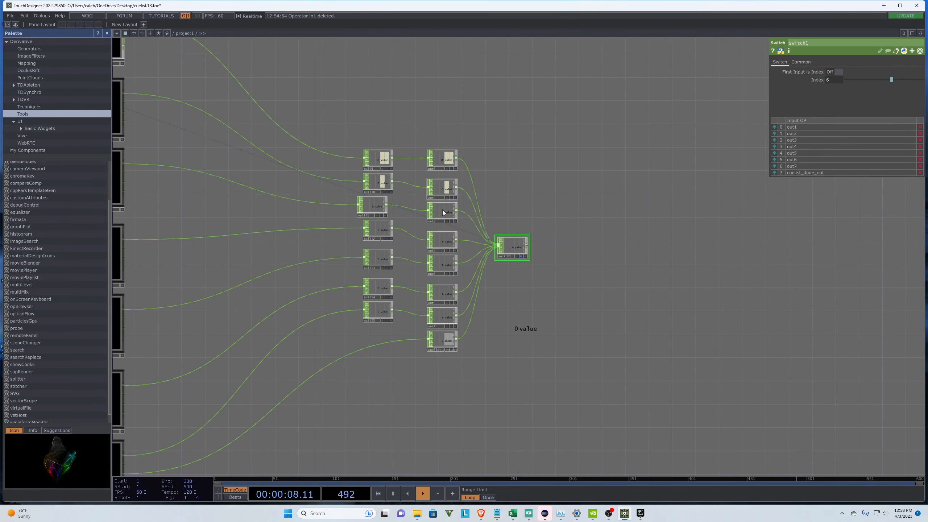
pyautogui.scroll(2, 514, 243)
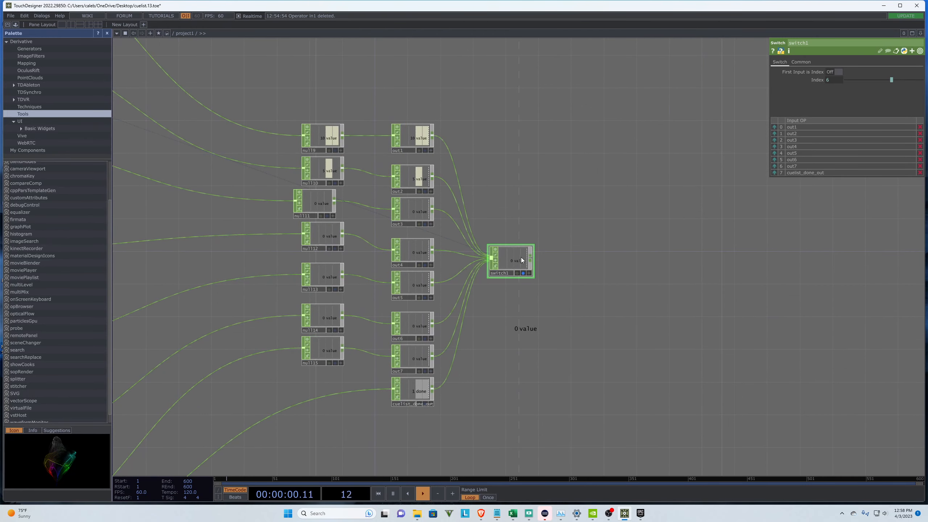
# Step: Delete switch1 and place a Movie File In TOP beside the column of out CHOPs
pyautogui.press('Delete')
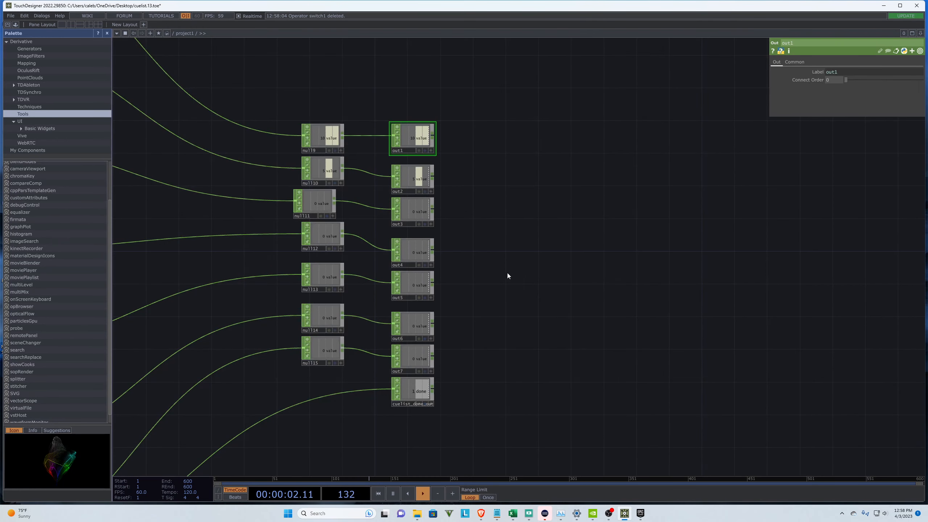
pyautogui.press('Tab')
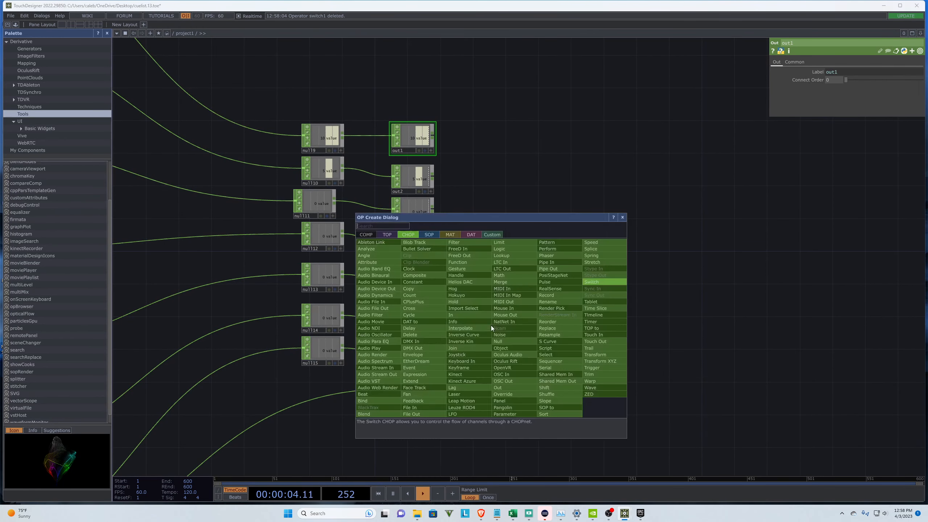
pyautogui.click(387, 234)
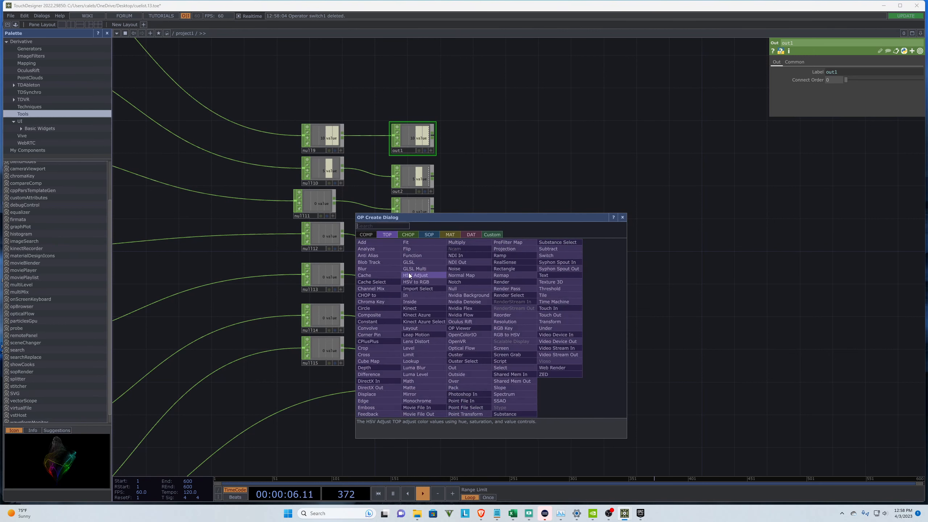
pyautogui.write('tex')
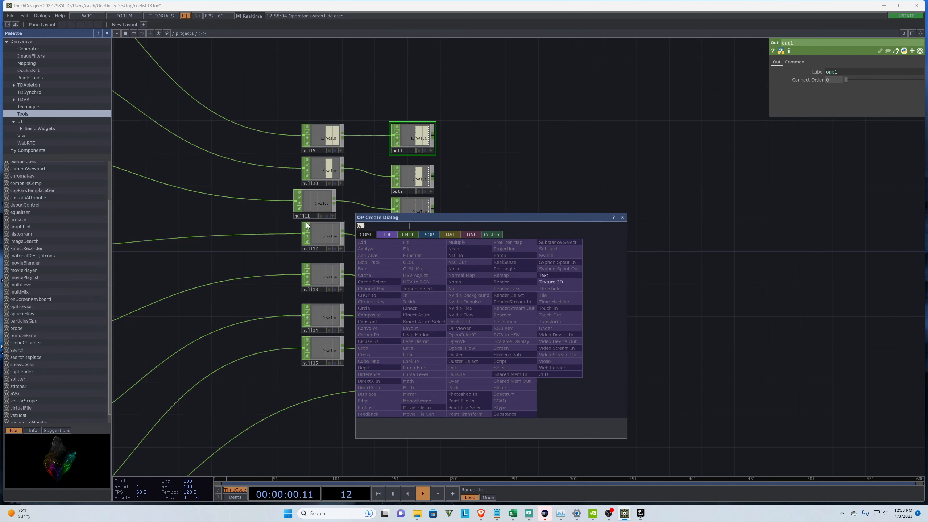
pyautogui.write('movi')
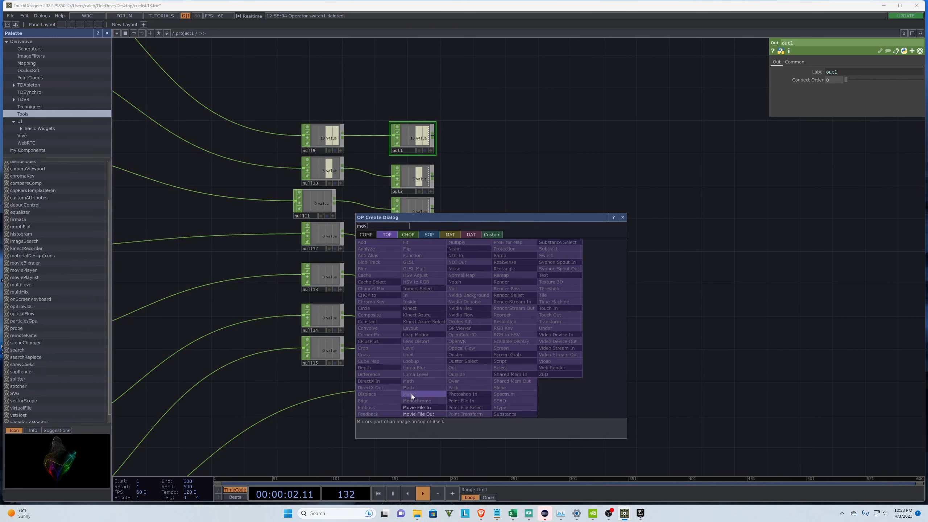
pyautogui.click(425, 409)
pyautogui.click(519, 300)
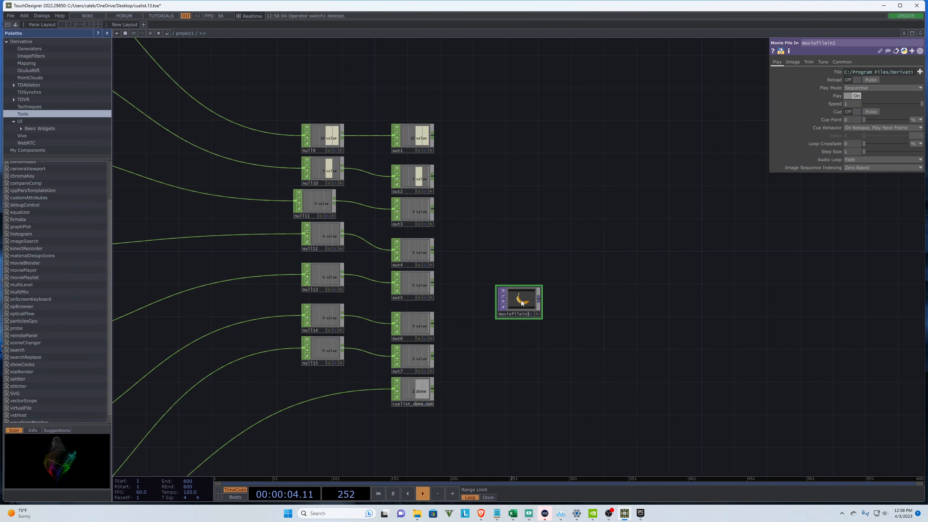
# Step: Load the Butterfly5 sample image into moviefilein1 and move the node up in the network
pyautogui.click(920, 72)
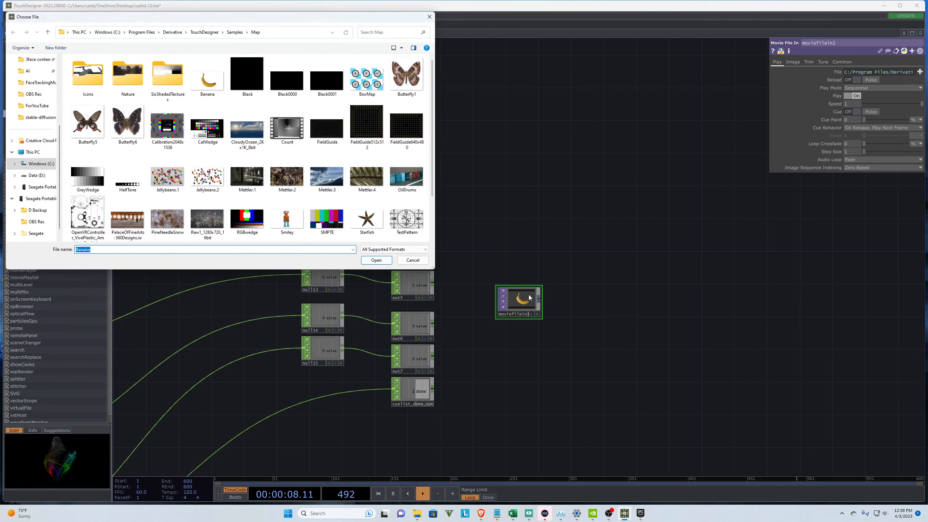
pyautogui.click(88, 125)
pyautogui.click(376, 260)
pyautogui.moveTo(527, 303); pyautogui.dragTo(536, 196)
# Step: Duplicate moviefilein1 below the original and load the Trillium sample image into the copy
pyautogui.hotkey('ctrl', 'c')
pyautogui.hotkey('ctrl', 'v')
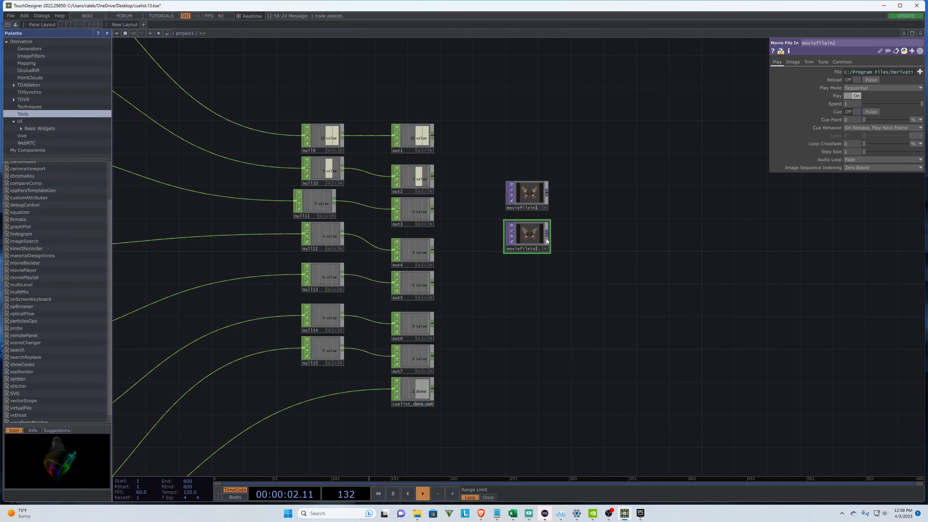
pyautogui.click(536, 271)
pyautogui.click(920, 72)
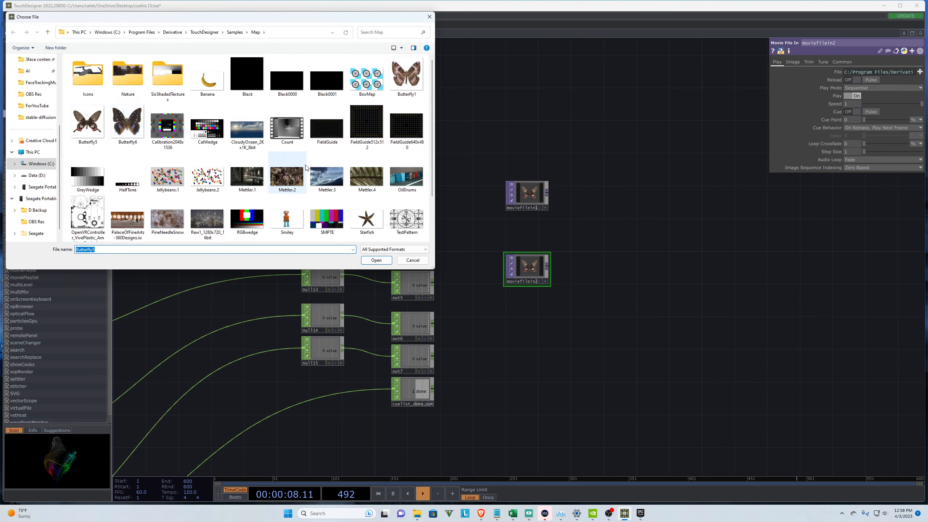
pyautogui.scroll(-2, 306, 168)
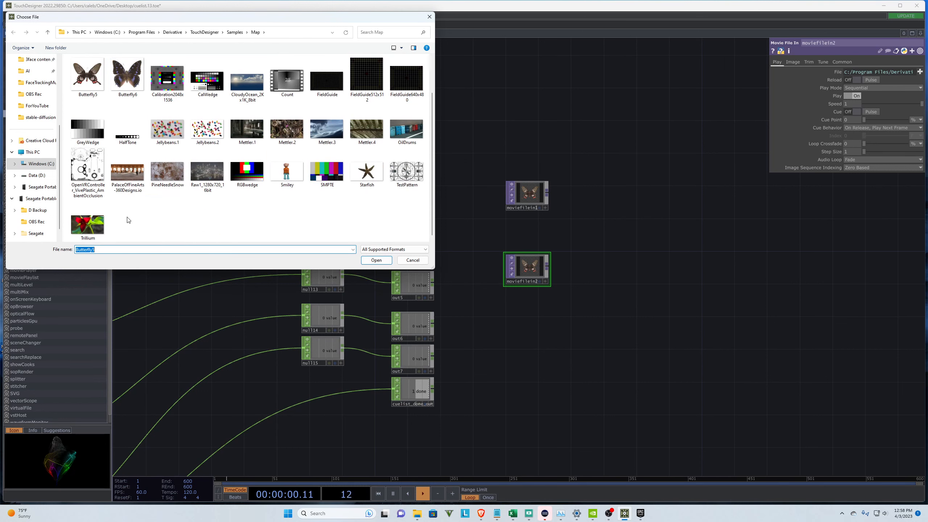
pyautogui.click(87, 225)
pyautogui.click(376, 260)
pyautogui.scroll(5, 516, 234)
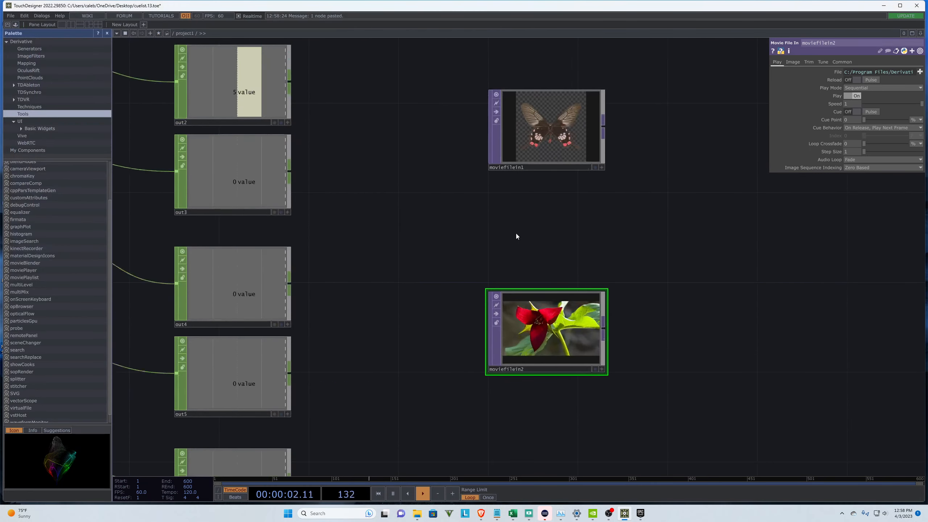
pyautogui.scroll(-3, 472, 433)
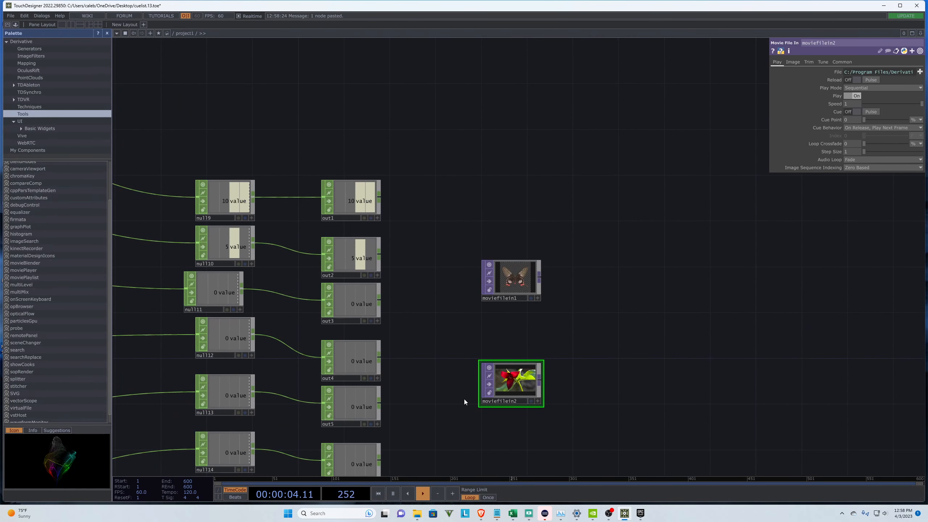
pyautogui.scroll(2, 520, 283)
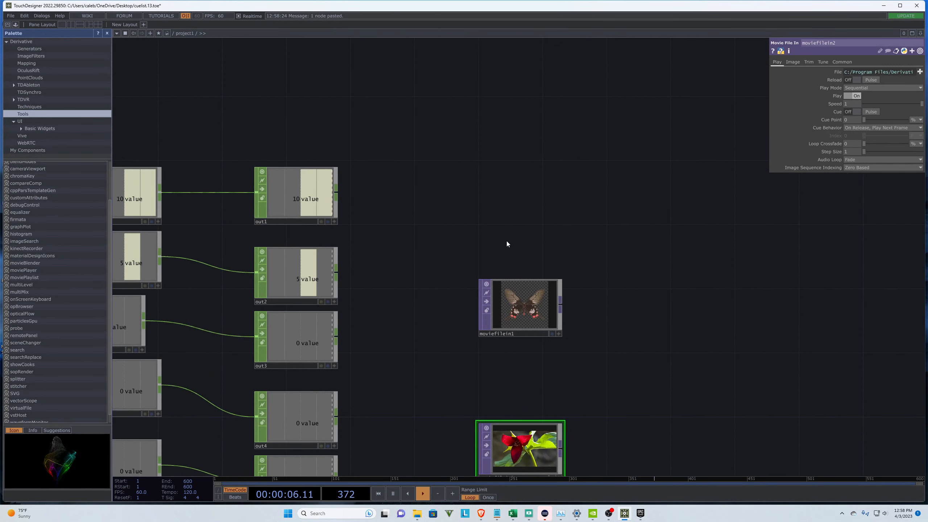
pyautogui.scroll(-5, 559, 323)
pyautogui.scroll(-2, 658, 267)
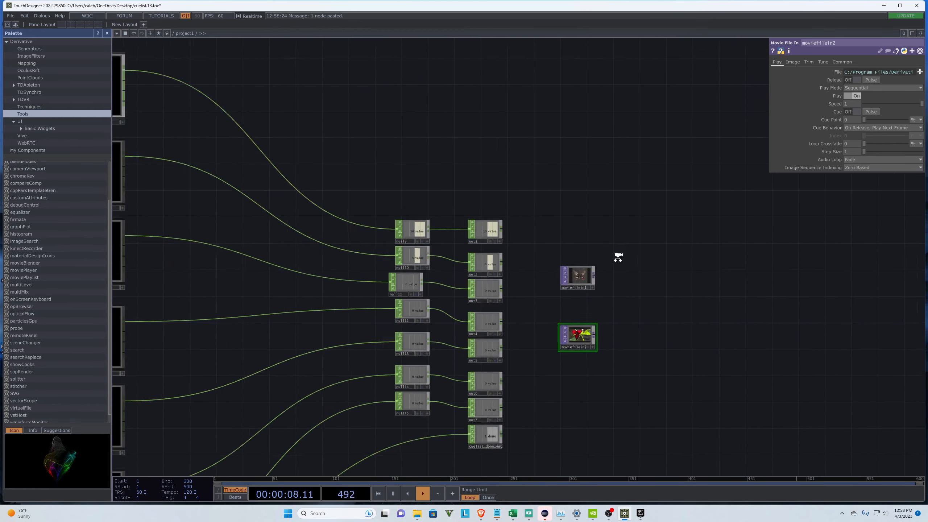
pyautogui.scroll(3, 547, 340)
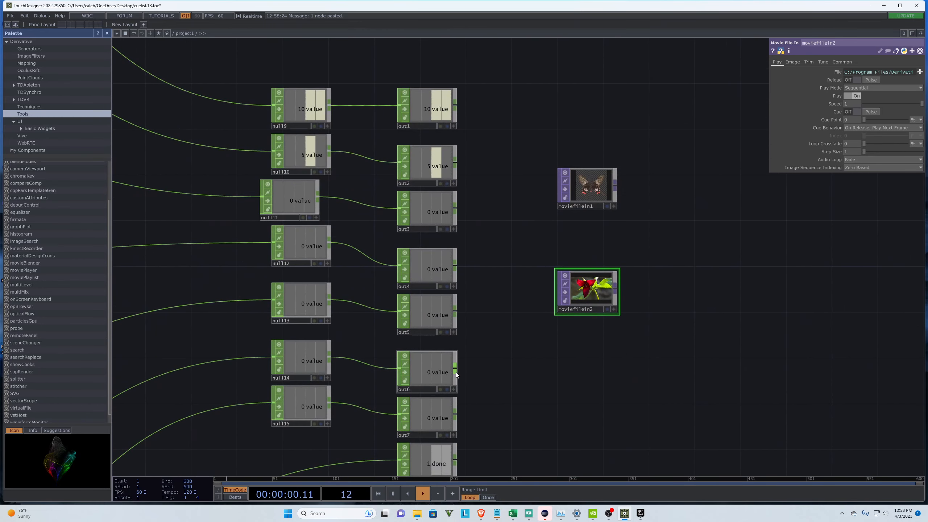
# Step: Set cue 1's fromVal to 0 and its toVal to 1 in the cuelist table
pyautogui.scroll(-5, 696, 403)
pyautogui.scroll(5, 699, 406)
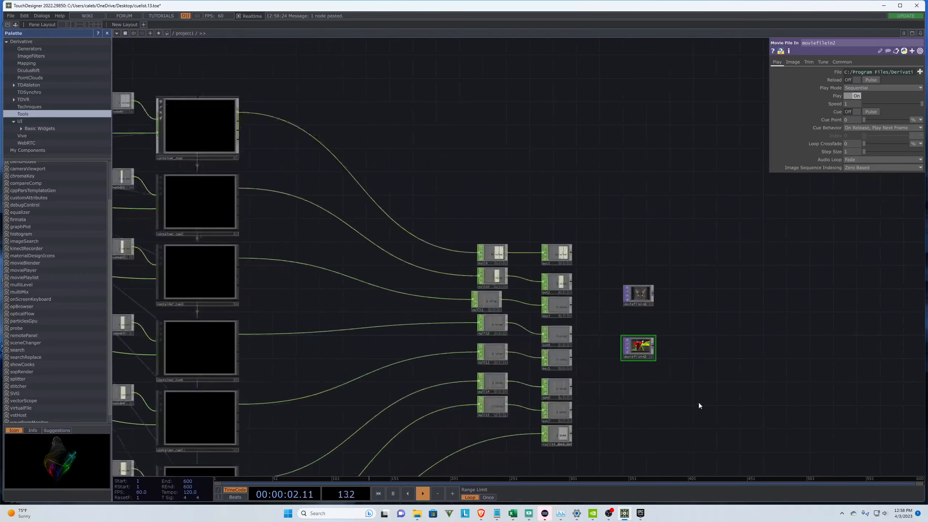
pyautogui.scroll(-4, 769, 300)
pyautogui.scroll(6, 348, 201)
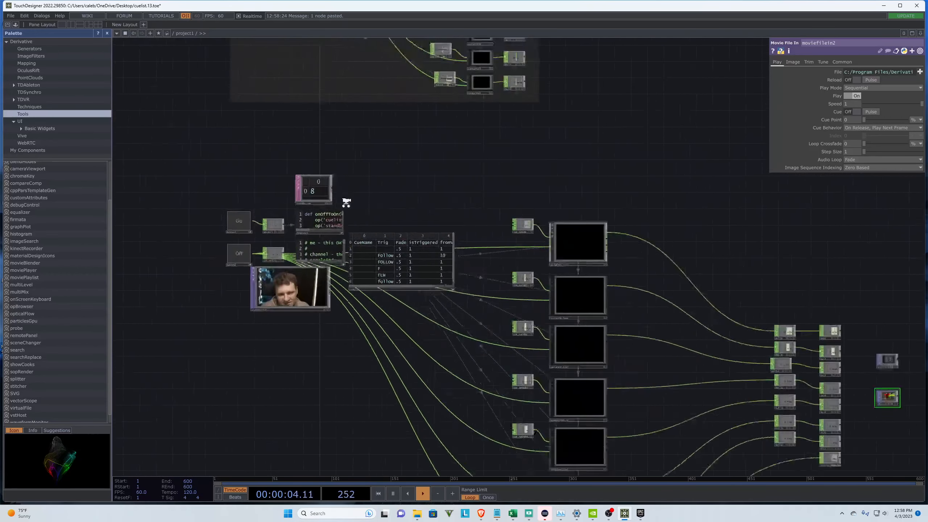
pyautogui.scroll(1, 656, 362)
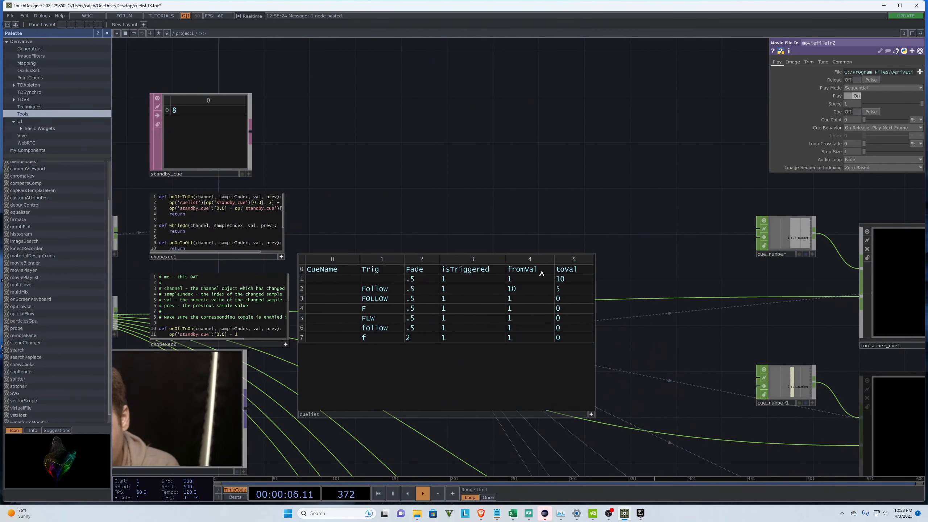
pyautogui.click(530, 280)
pyautogui.write('0')
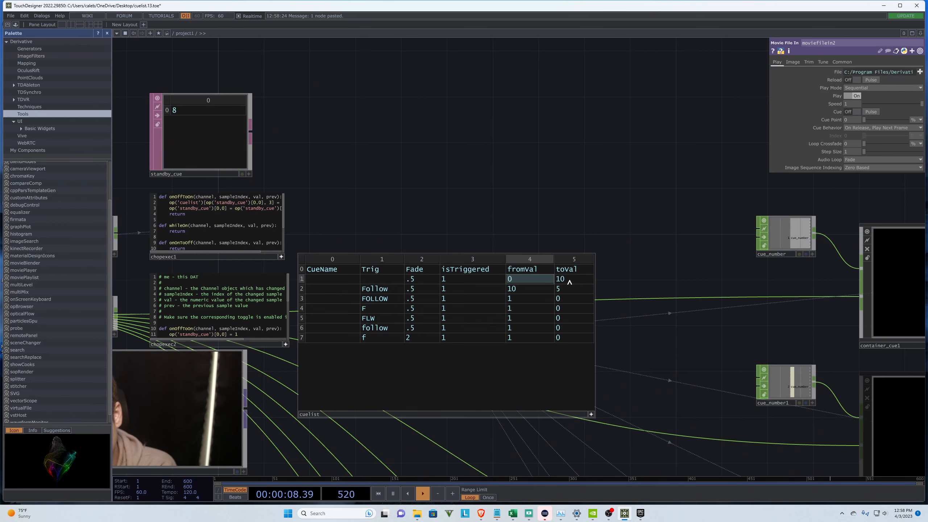
pyautogui.press('Tab')
pyautogui.write('1')
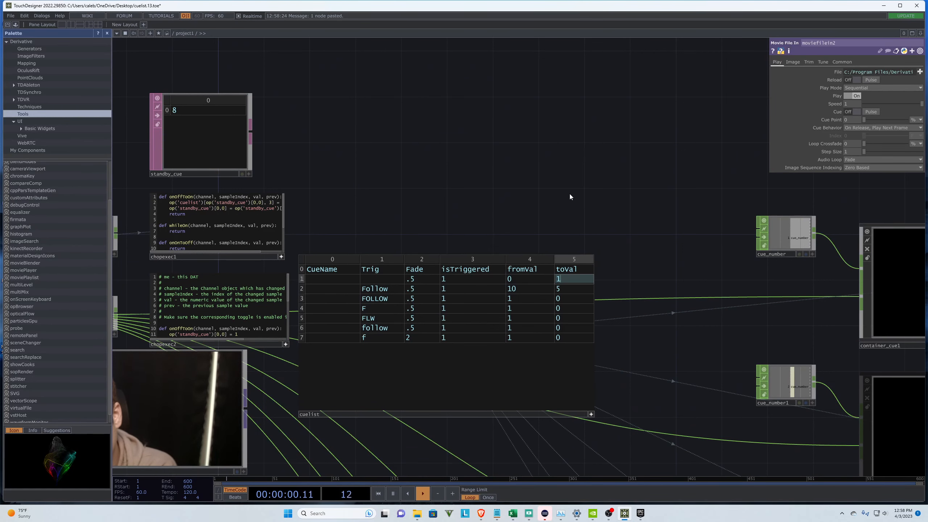
pyautogui.press('Return')
# Step: Set both the fromVal and toVal of cue 2 to 1 in the cuelist table
pyautogui.scroll(-5, 332, 224)
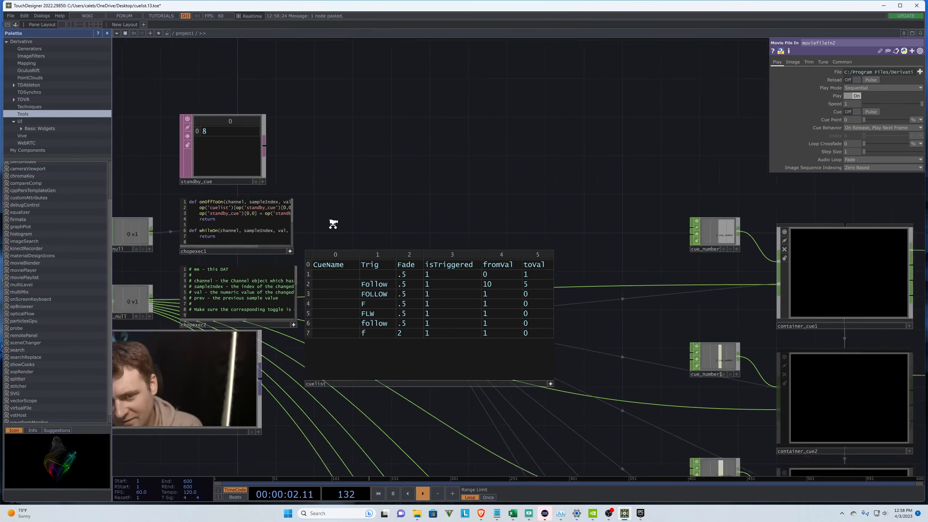
pyautogui.scroll(5, 431, 230)
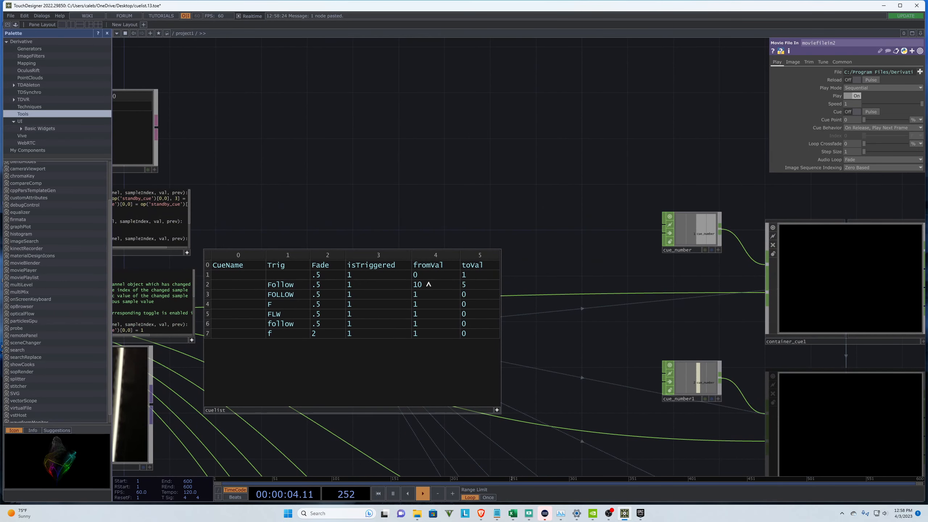
pyautogui.click(431, 287)
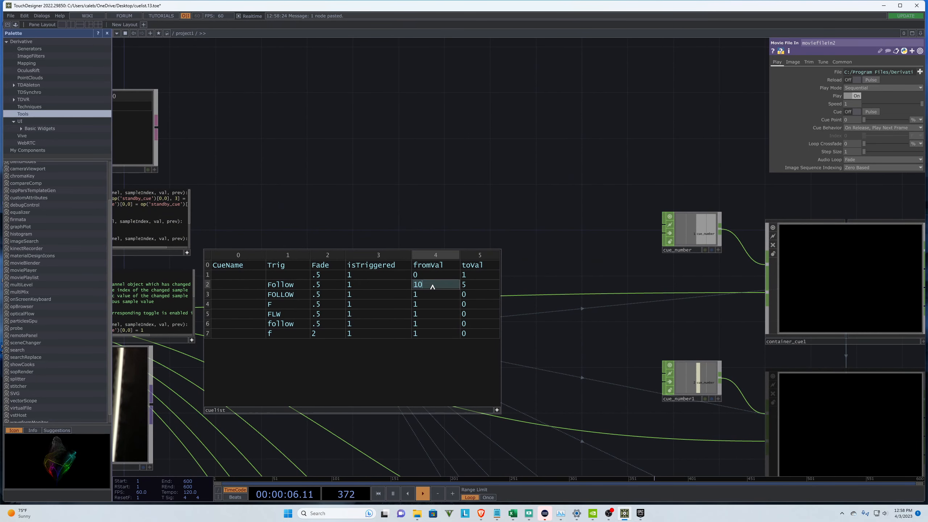
pyautogui.write('0')
pyautogui.click(481, 290)
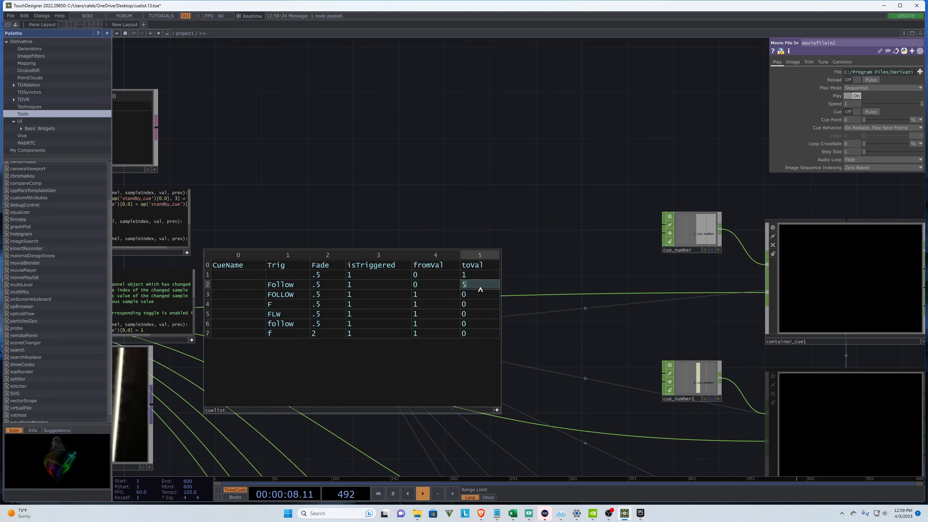
pyautogui.hotkey('shift', 'Tab')
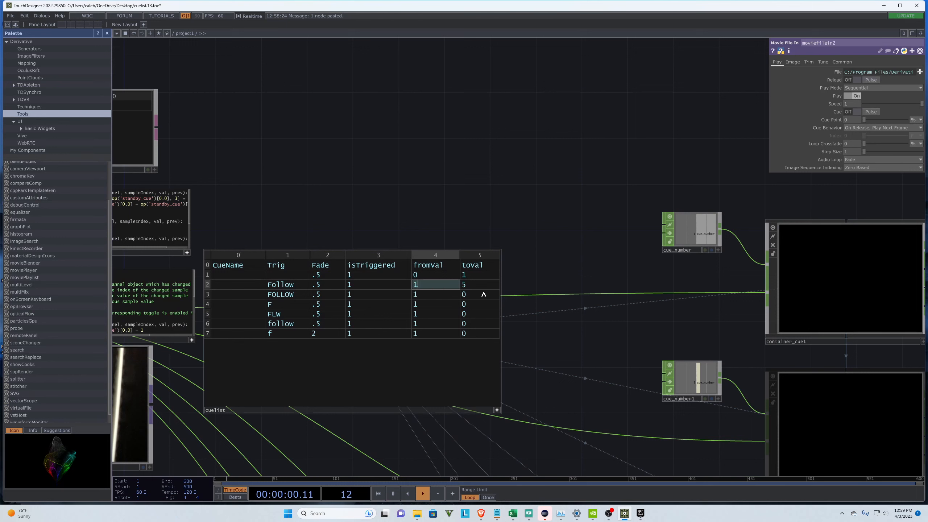
pyautogui.press('Tab')
# Step: Set the fade times in the cuelist table to 3 for cue 2 and 4 for cue 1
pyautogui.click(333, 285)
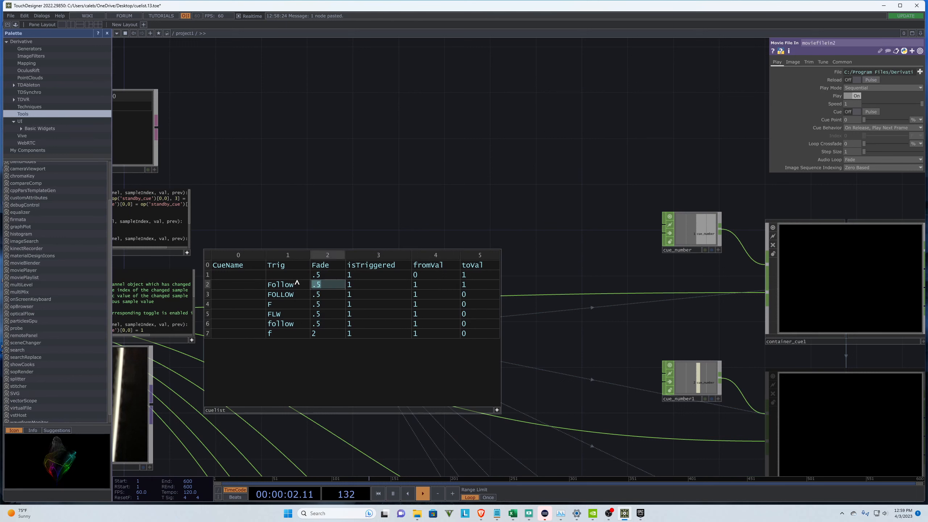
pyautogui.write('3')
pyautogui.press('Return')
pyautogui.click(327, 276)
pyautogui.write('2')
pyautogui.press('Return')
pyautogui.click(321, 277)
pyautogui.write('4')
pyautogui.press('Return')
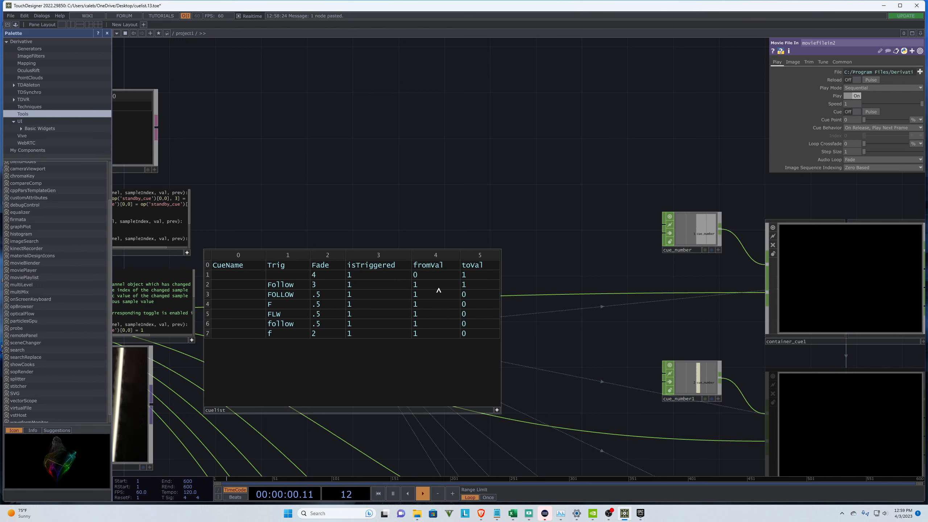
# Step: Set cue 3's fade time to 4 and check its fromVal and toVal cells
pyautogui.click(326, 295)
pyautogui.write('4')
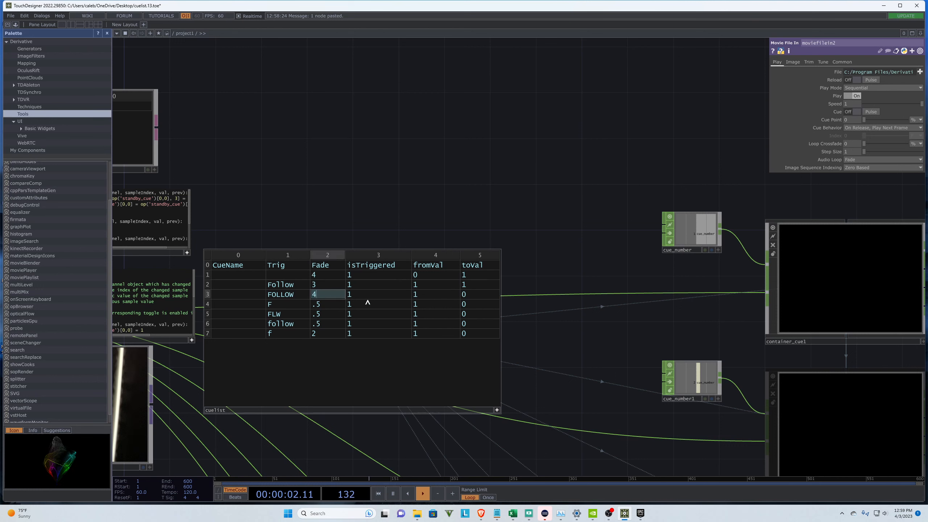
pyautogui.click(367, 295)
pyautogui.click(423, 295)
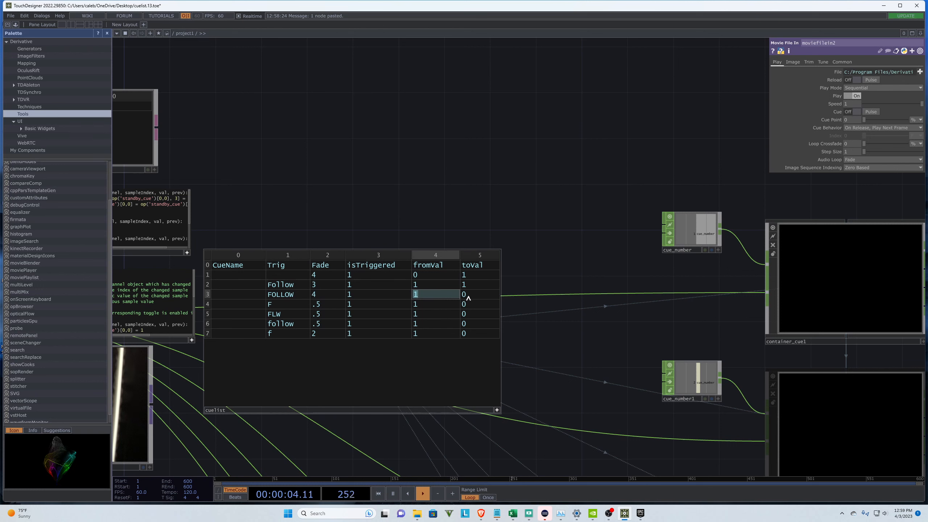
pyautogui.click(468, 297)
pyautogui.click(434, 307)
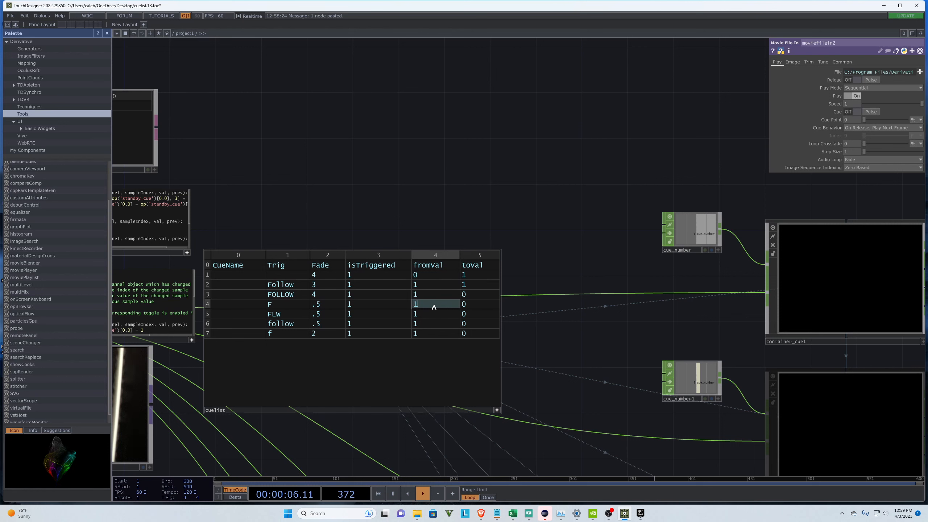
# Step: Set the fade times to 4 for cue 4, 3 for cue 5 and 4 for cue 6
pyautogui.click(328, 305)
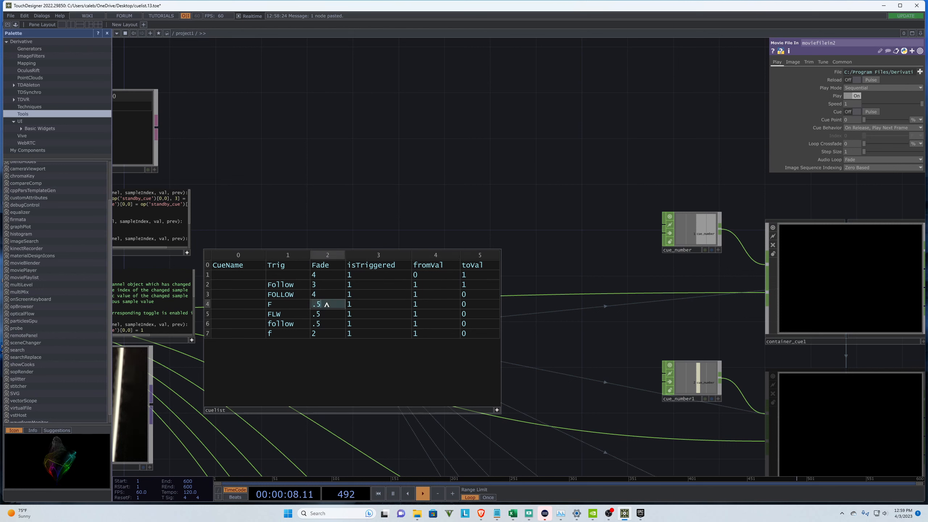
pyautogui.write('4')
pyautogui.press('BackSpace')
pyautogui.click(324, 314)
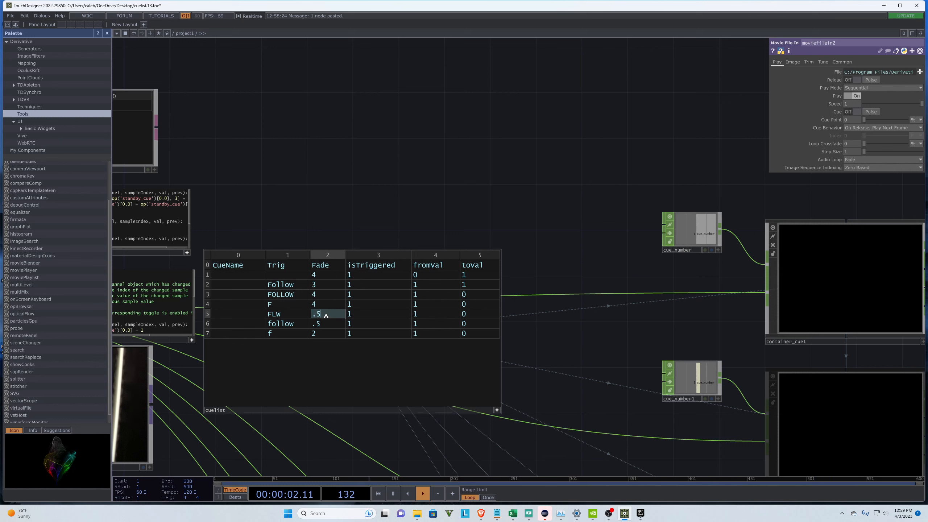
pyautogui.write('3')
pyautogui.click(316, 323)
pyautogui.write('4')
pyautogui.click(385, 217)
# Step: Set cue 4 to run from 0 to 1, and set cue 5's toVal to 1
pyautogui.click(473, 306)
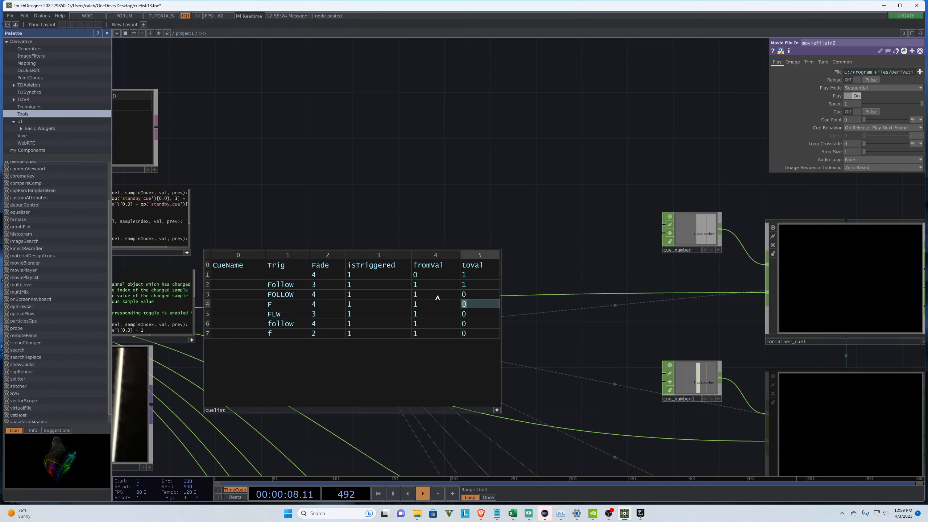
pyautogui.click(436, 306)
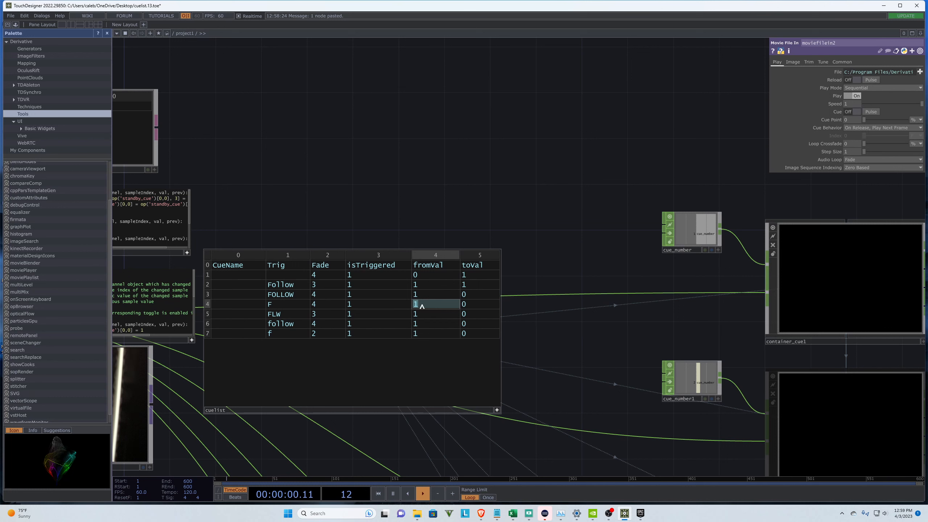
pyautogui.write('0')
pyautogui.moveTo(476, 308); pyautogui.dragTo(406, 317)
pyautogui.write('1')
pyautogui.click(473, 315)
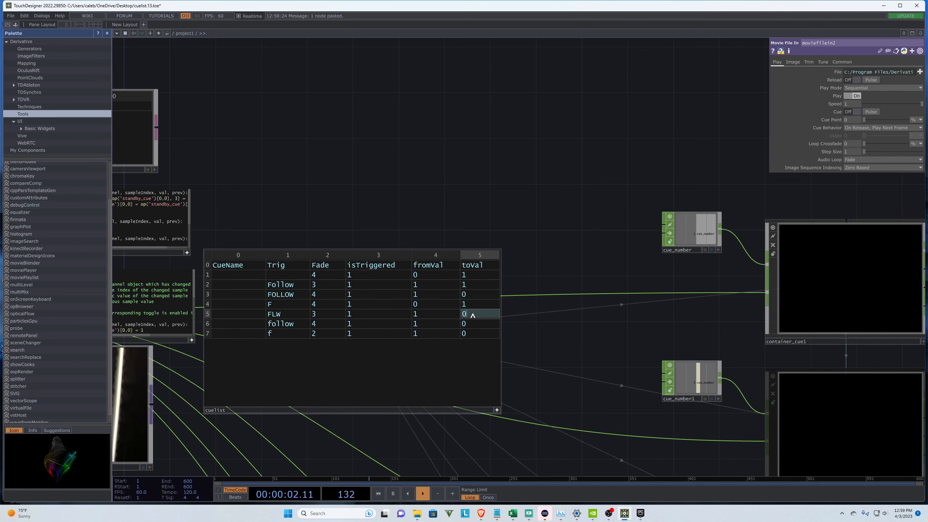
pyautogui.write('1')
# Step: Set cue 7's fromVal to 0 and its toVal to 1 in the cuelist table
pyautogui.click(435, 323)
pyautogui.click(436, 333)
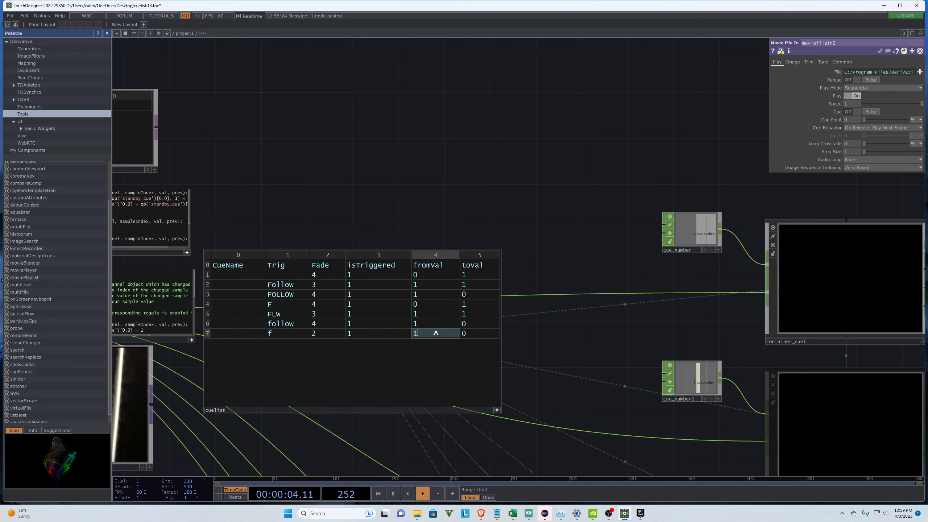
pyautogui.click(474, 334)
pyautogui.write('1')
pyautogui.click(406, 159)
# Step: Reset the cue list so the standby cue and all isTriggered values return to their starting state
pyautogui.scroll(-3, 348, 151)
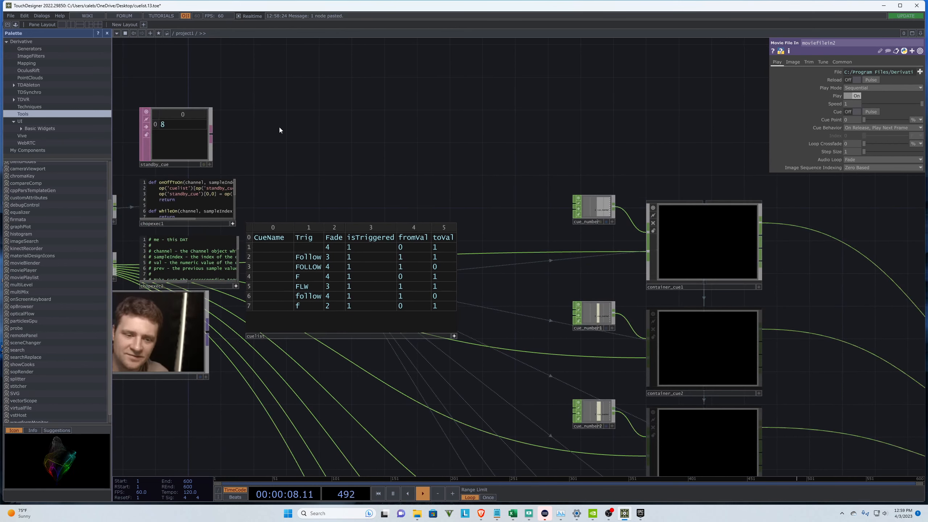
pyautogui.scroll(-2, 499, 201)
pyautogui.scroll(-2, 291, 215)
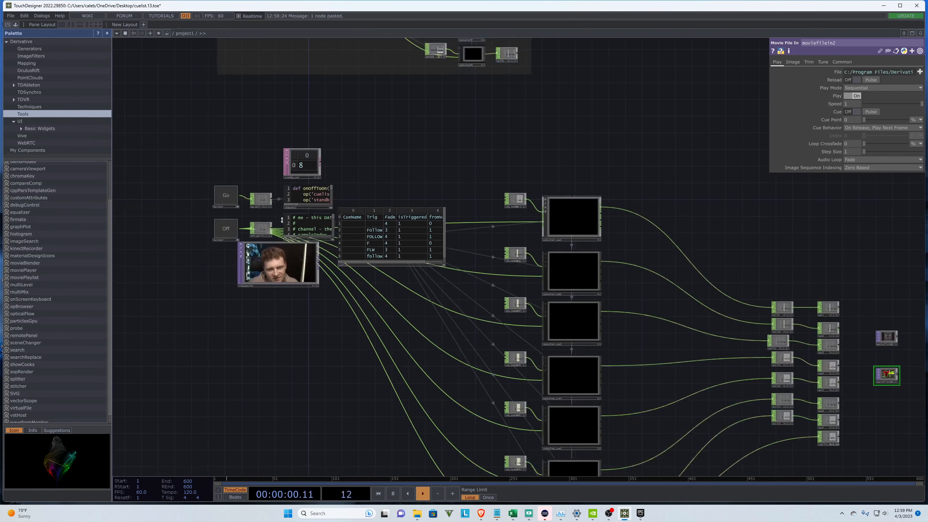
pyautogui.scroll(3, 366, 197)
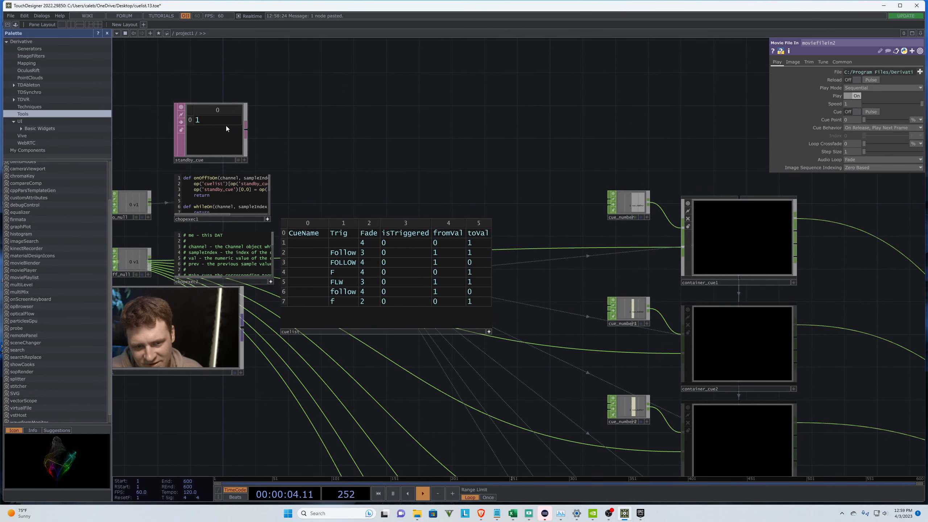
# Step: Examine the values on the null and out CHOPs beside the two image nodes after the reset
pyautogui.scroll(-3, 161, 95)
pyautogui.scroll(2, 261, 145)
pyautogui.scroll(-3, 261, 145)
pyautogui.scroll(1, 406, 174)
pyautogui.scroll(-2, 406, 174)
pyautogui.scroll(2, 680, 277)
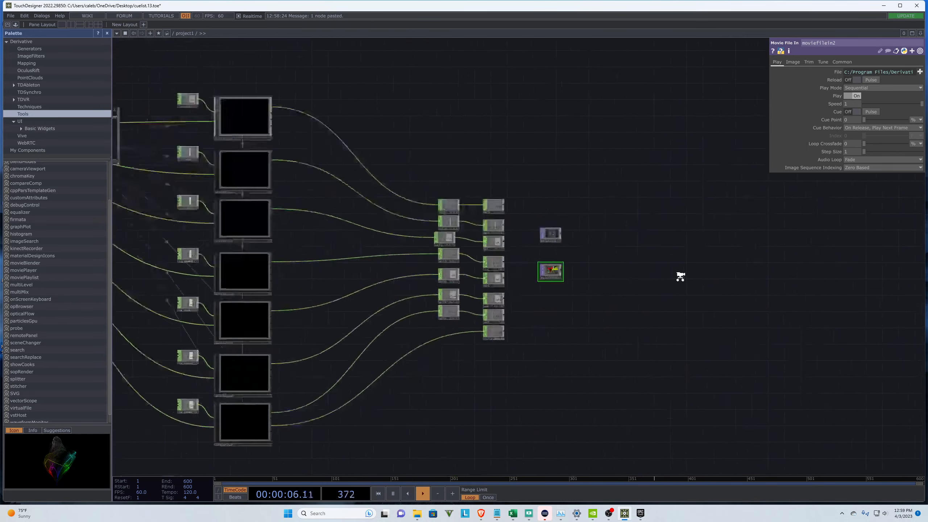
pyautogui.scroll(2, 680, 276)
pyautogui.scroll(2, 291, 195)
pyautogui.scroll(1, 549, 237)
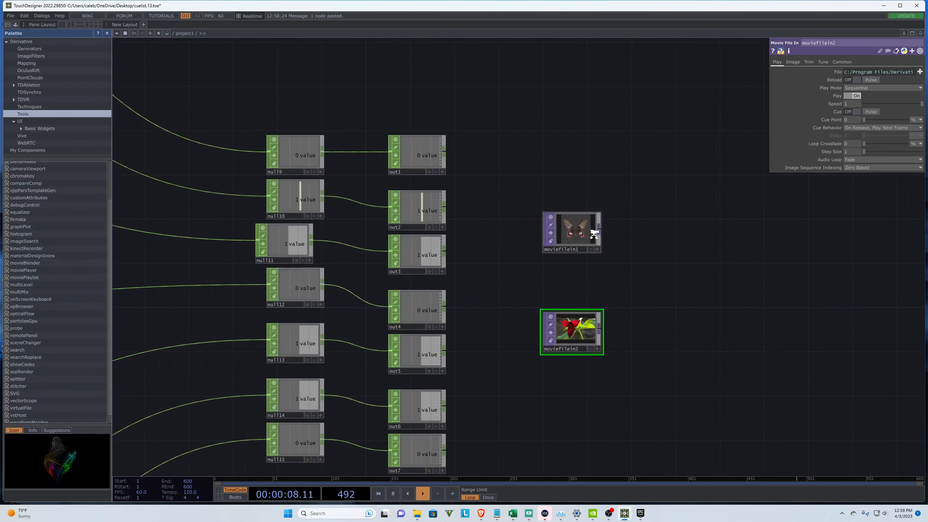
pyautogui.scroll(-4, 891, 277)
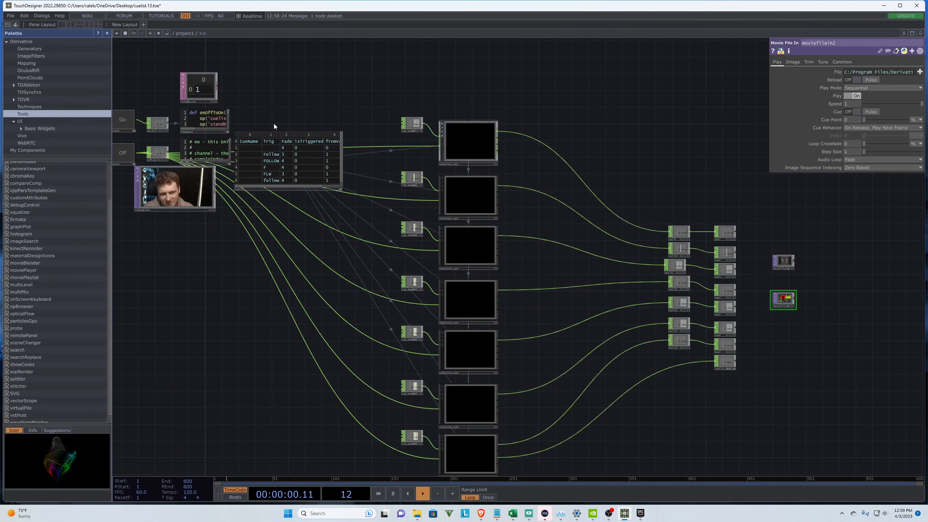
pyautogui.scroll(-1, 821, 247)
pyautogui.scroll(4, 842, 265)
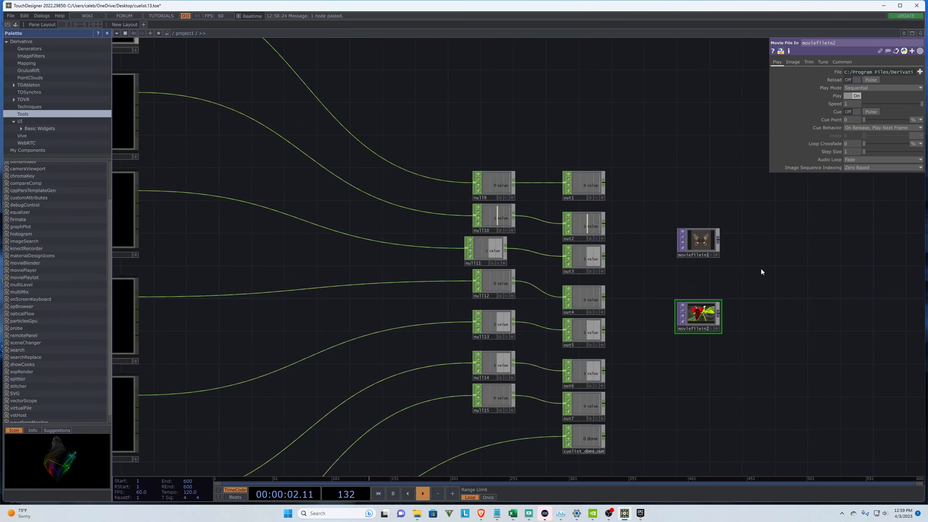
pyautogui.scroll(1, 757, 252)
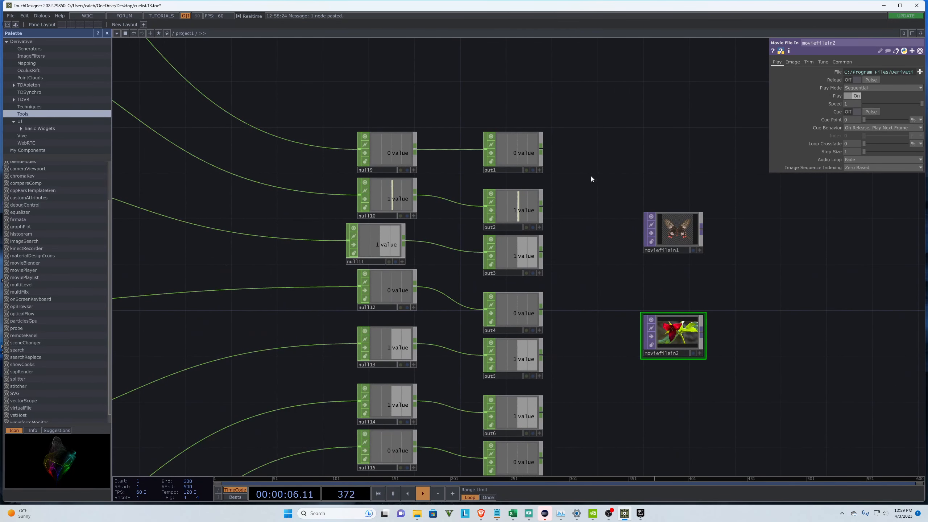
# Step: Move the image nodes aside and wire out1 through out7 and cuelist_done_out into a new Switch CHOP
pyautogui.scroll(-3, 386, 169)
pyautogui.moveTo(539, 260); pyautogui.dragTo(608, 260)
pyautogui.moveTo(525, 201); pyautogui.dragTo(595, 201)
pyautogui.scroll(3, 528, 172)
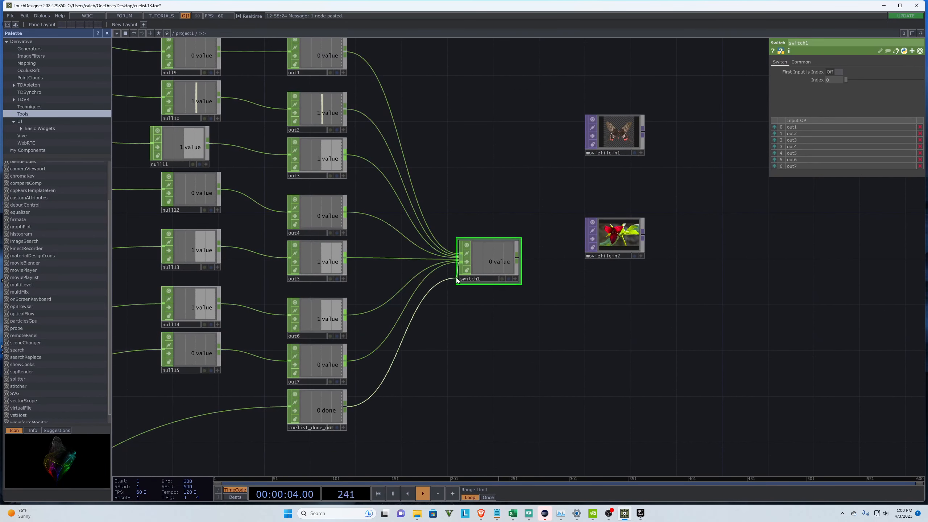
pyautogui.moveTo(457, 280); pyautogui.dragTo(459, 278)
# Step: Link switch1's Index to the cue list with an op() reference expression
pyautogui.scroll(-3, 519, 363)
pyautogui.scroll(3, 507, 273)
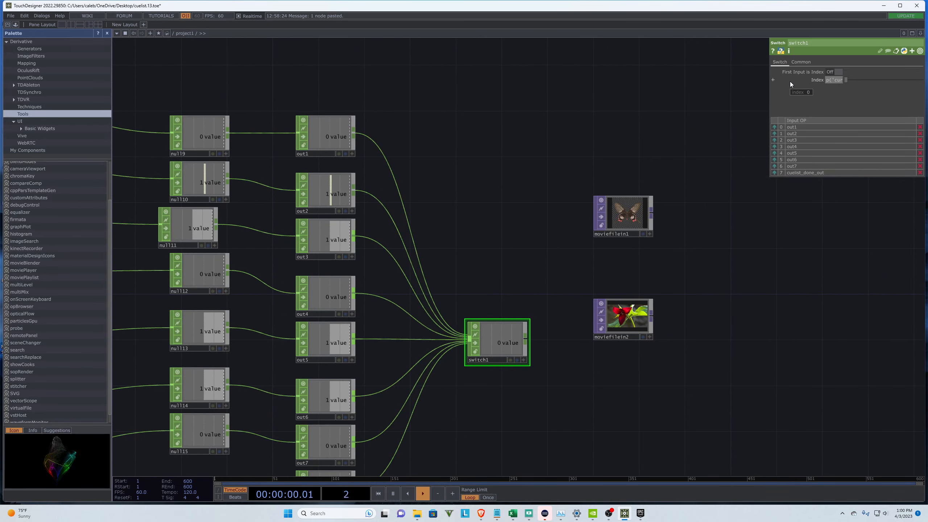
pyautogui.write('_cu')
pyautogui.press('Return')
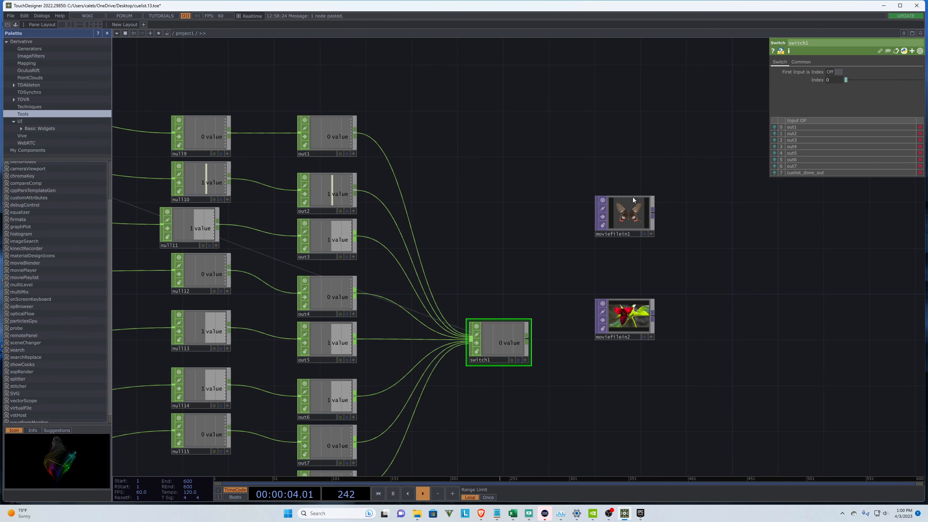
# Step: Add a Math CHOP fed by switch1 and place it directly below the switch
pyautogui.scroll(3, 530, 410)
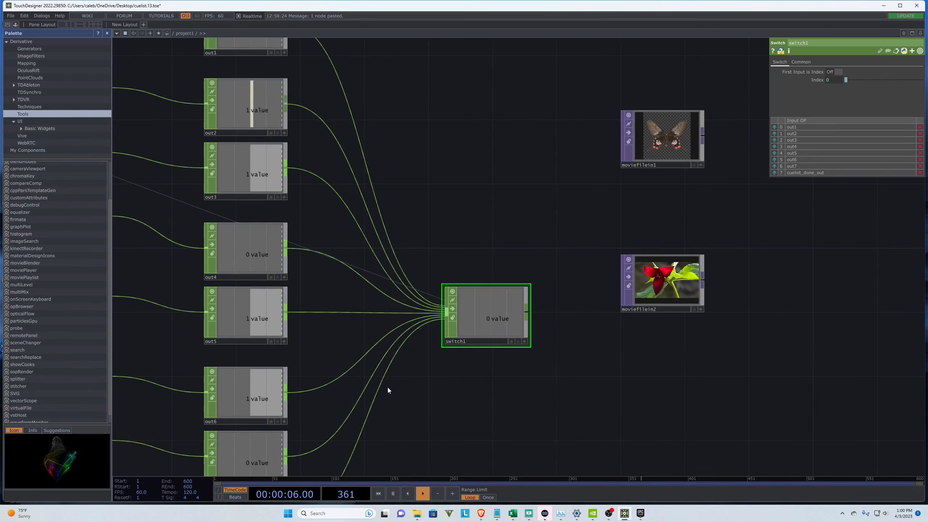
pyautogui.scroll(-3, 387, 388)
pyautogui.scroll(3, 564, 281)
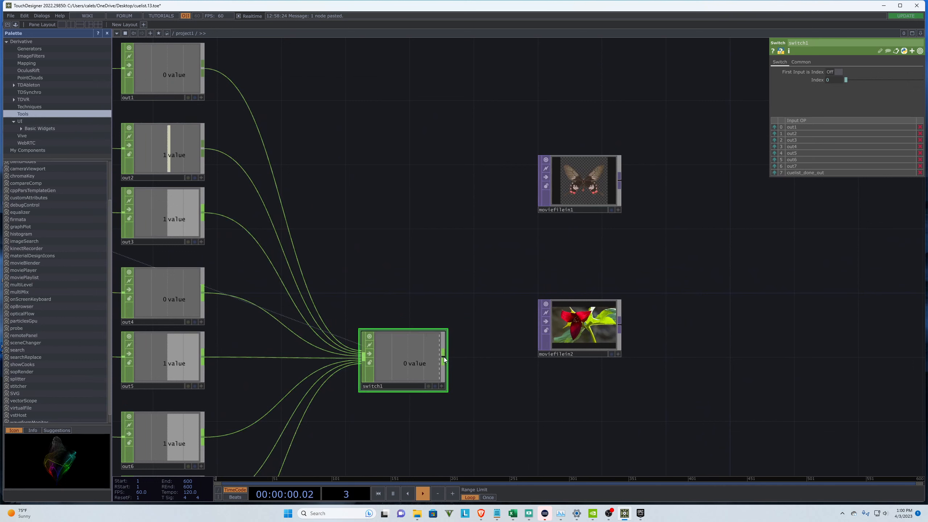
pyautogui.rightClick(444, 359)
pyautogui.write('math')
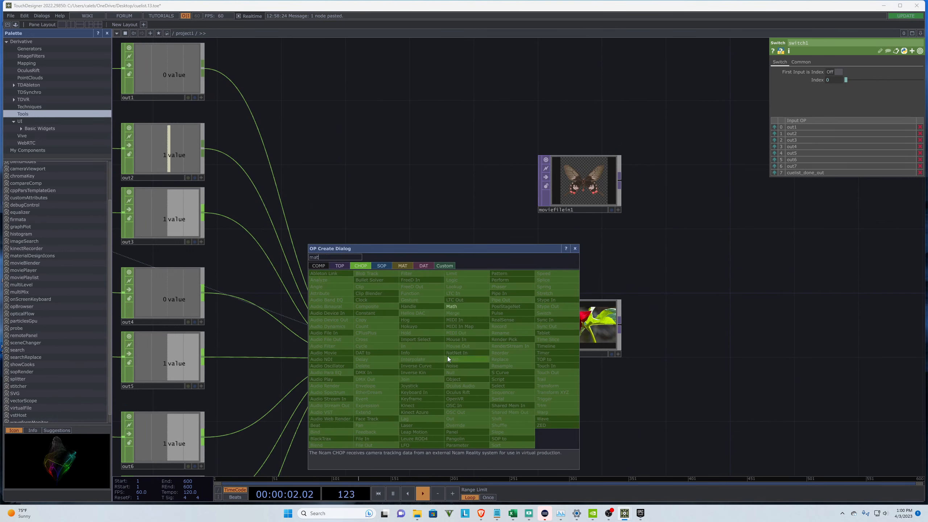
pyautogui.click(455, 306)
pyautogui.click(498, 438)
pyautogui.scroll(-3, 423, 260)
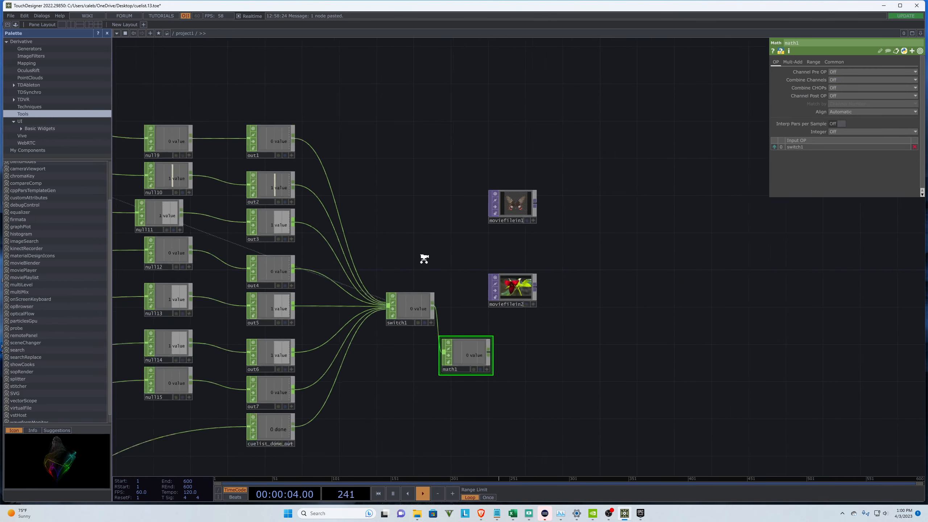
pyautogui.scroll(3, 470, 342)
pyautogui.moveTo(469, 342); pyautogui.dragTo(373, 357)
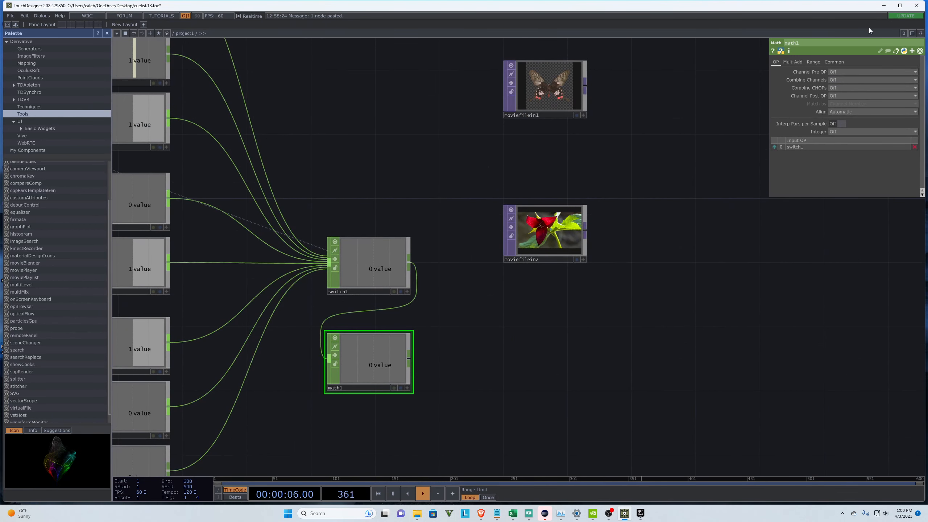
# Step: Invert math1's output by setting its To Range to 1 and 0
pyautogui.click(814, 62)
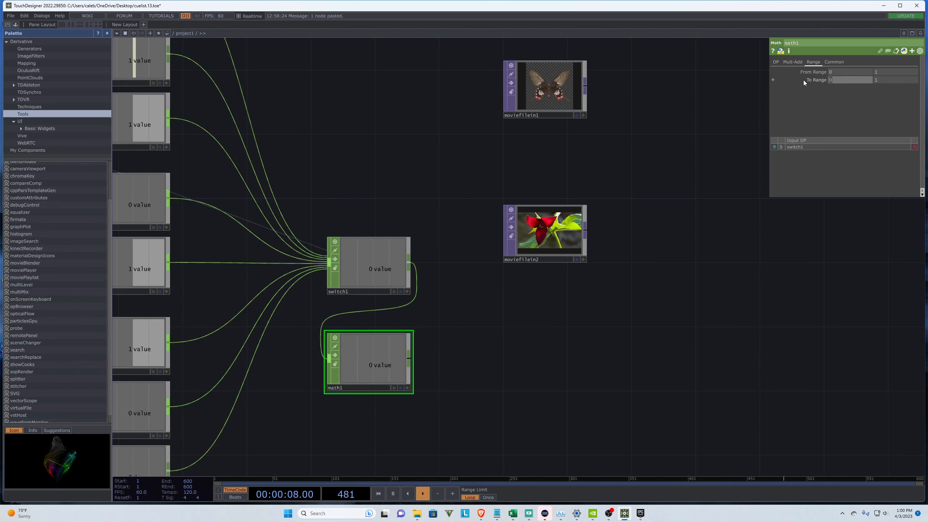
pyautogui.write('1')
pyautogui.click(884, 79)
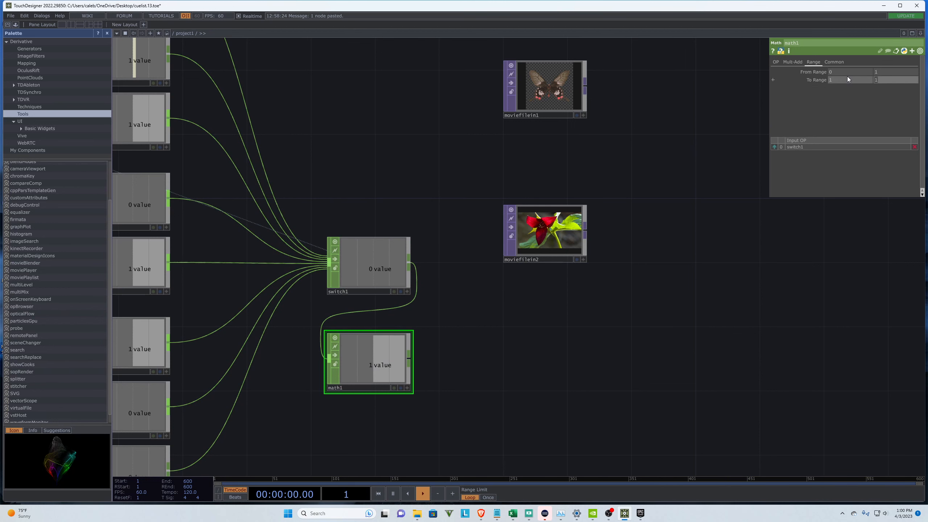
pyautogui.moveTo(522, 324); pyautogui.dragTo(524, 322)
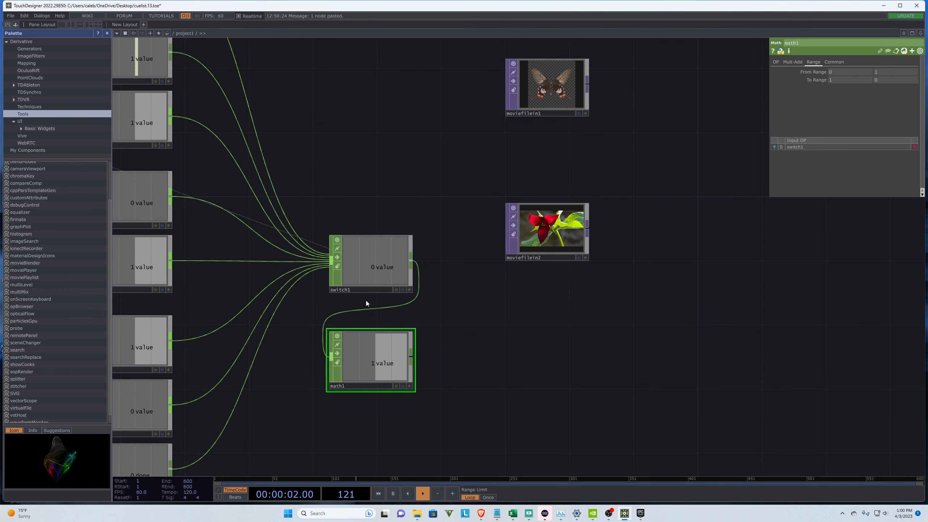
# Step: Move moviefilein1 level with switch1 and moviefilein2 level with math1, leaving a gap beside the CHOPs
pyautogui.moveTo(540, 220); pyautogui.dragTo(492, 348)
pyautogui.moveTo(552, 84); pyautogui.dragTo(503, 261)
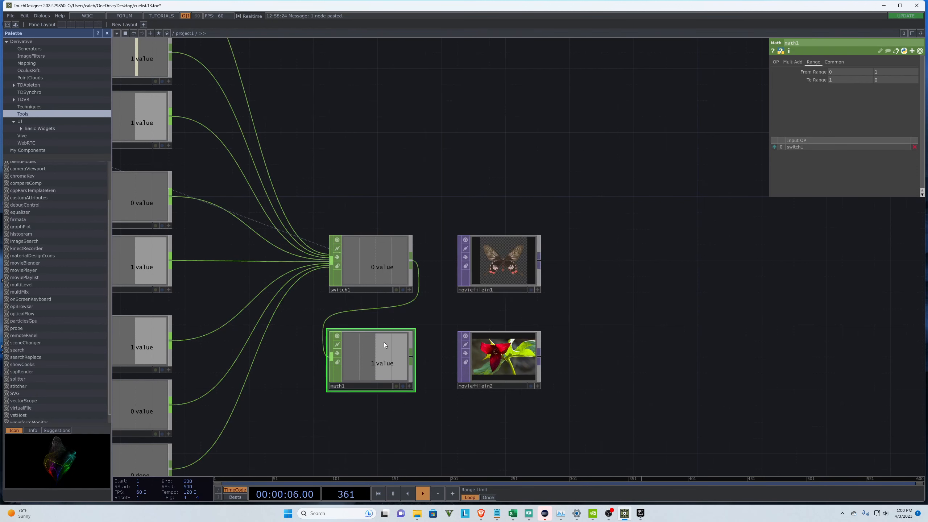
pyautogui.click(379, 243)
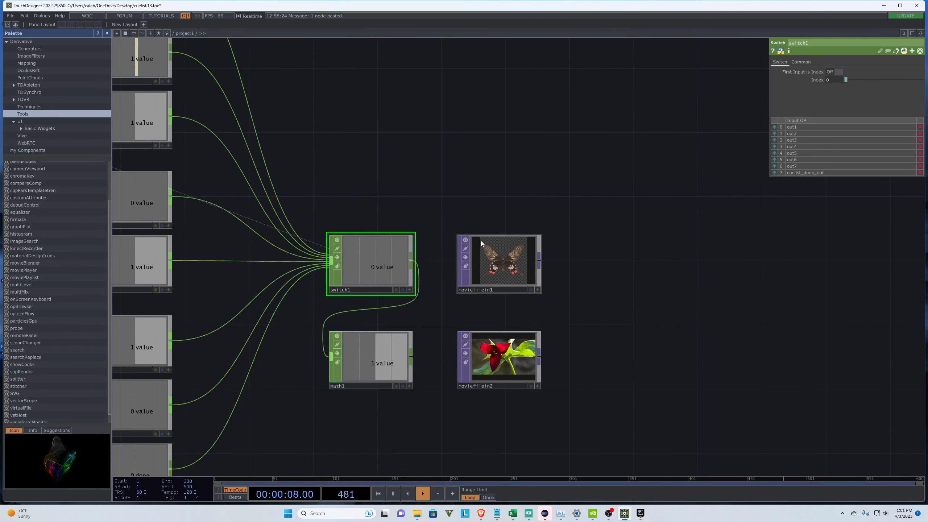
pyautogui.click(514, 271)
pyautogui.click(502, 347)
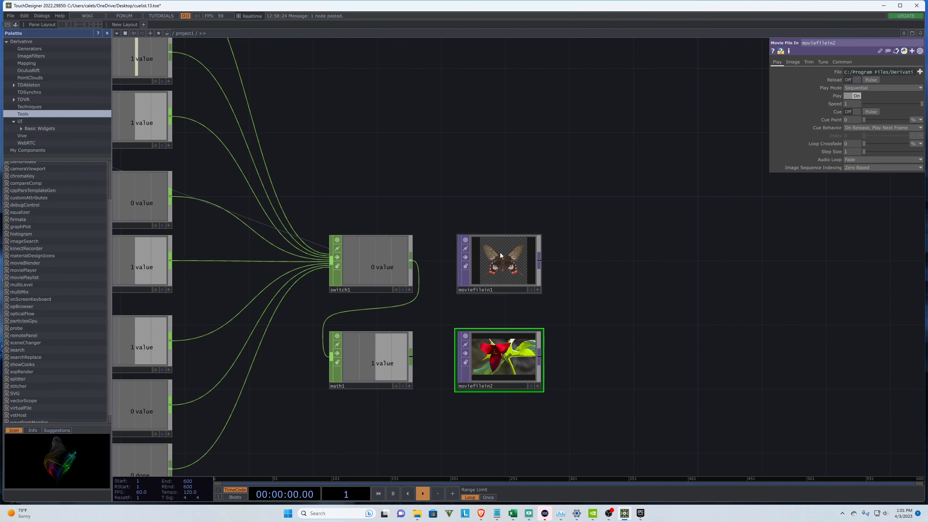
pyautogui.moveTo(500, 253); pyautogui.dragTo(565, 253)
pyautogui.moveTo(520, 355); pyautogui.dragTo(584, 355)
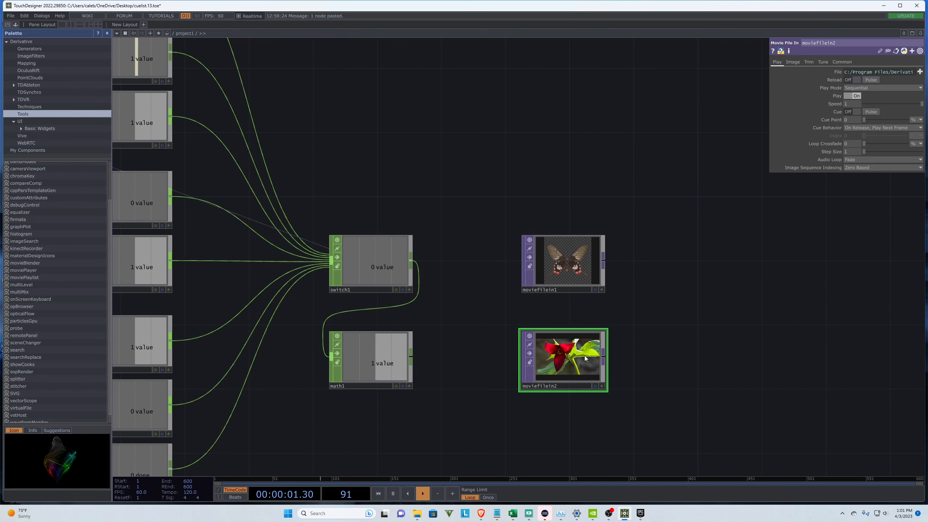
# Step: Add a Multiply TOP after moviefilein2, and place a copy of it after moviefilein1, wired to that image
pyautogui.rightClick(603, 357)
pyautogui.write('mult')
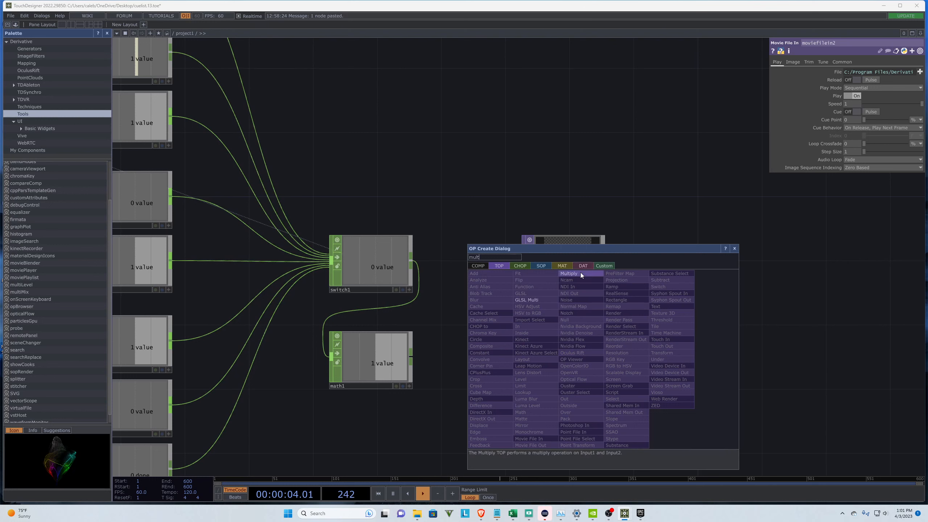
pyautogui.click(581, 274)
pyautogui.click(685, 357)
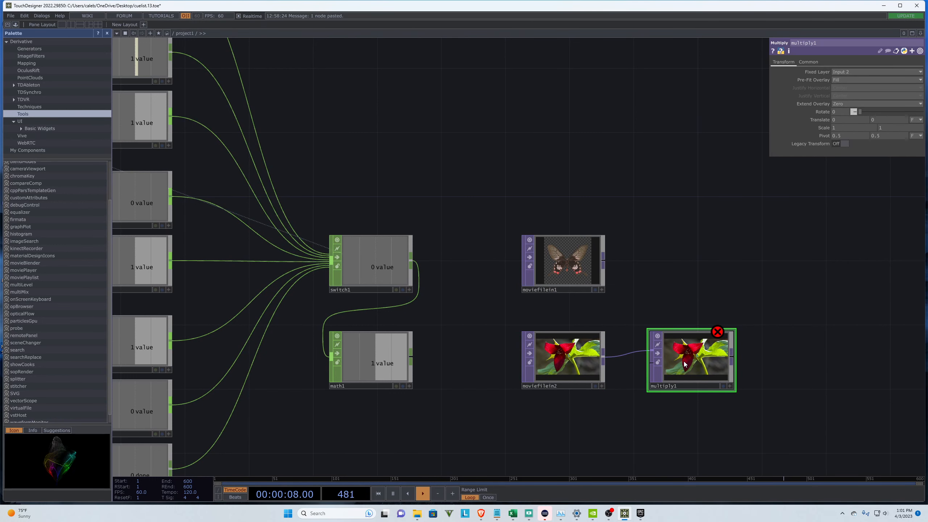
pyautogui.hotkey('ctrl', 'v')
pyautogui.moveTo(692, 439); pyautogui.dragTo(692, 263)
pyautogui.moveTo(604, 260); pyautogui.dragTo(652, 266)
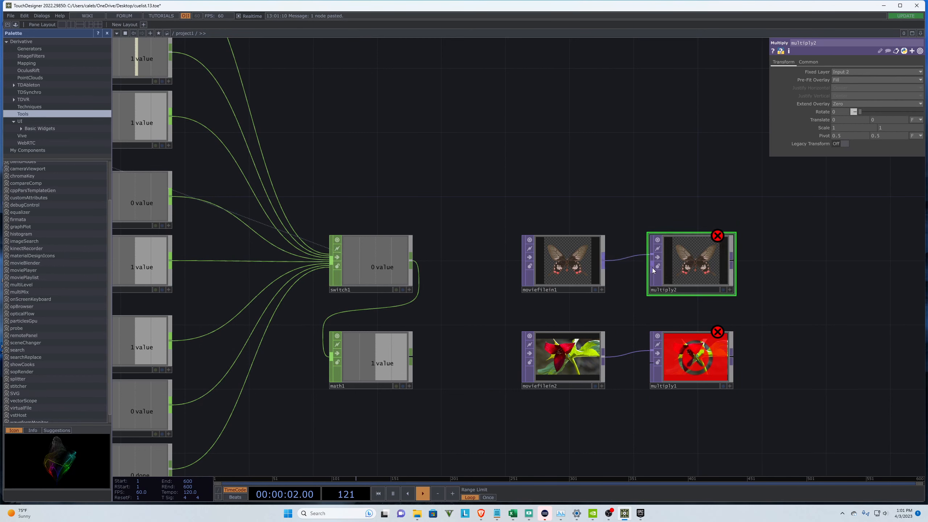
# Step: Add a Constant TOP above moviefilein1, wired into multiply2's second input
pyautogui.press('Tab')
pyautogui.write('con')
pyautogui.click(539, 264)
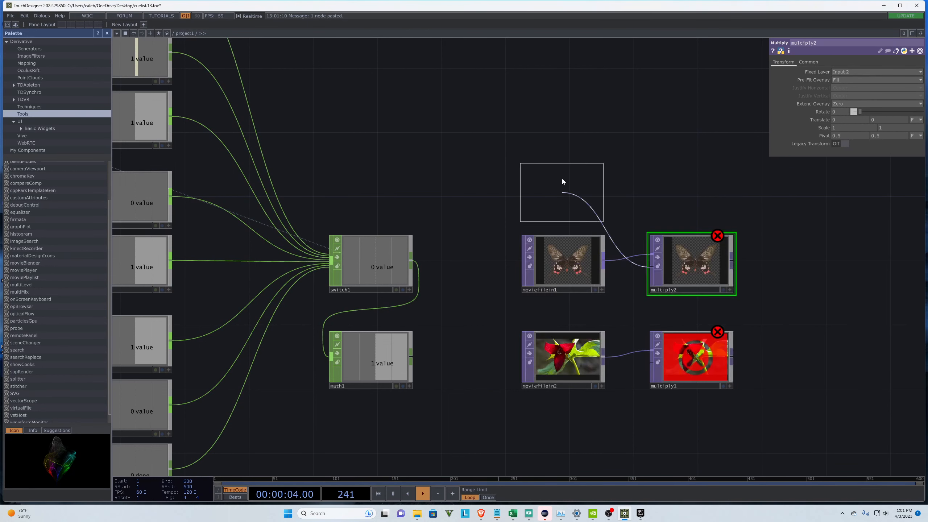
pyautogui.click(560, 186)
pyautogui.scroll(-3, 534, 101)
pyautogui.scroll(3, 595, 274)
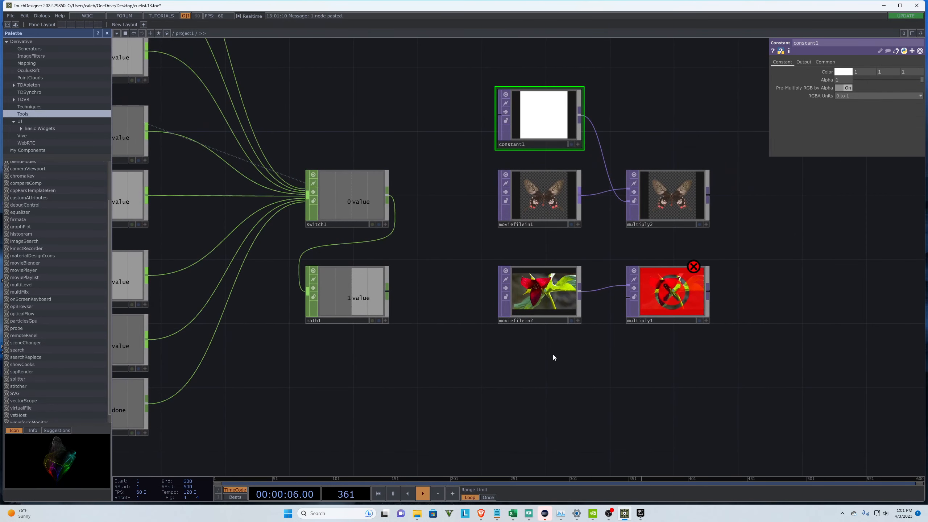
# Step: Move moviefilein2 and multiply1 down, then add a Constant TOP above them and wire it into multiply1
pyautogui.moveTo(697, 352); pyautogui.dragTo(532, 279, button='right')
pyautogui.moveTo(532, 280); pyautogui.dragTo(533, 377)
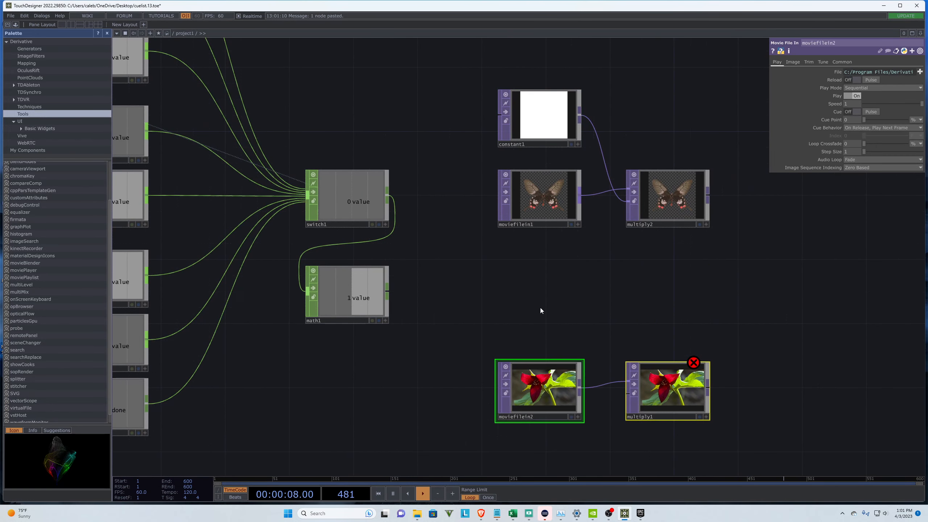
pyautogui.press('Tab')
pyautogui.write('con')
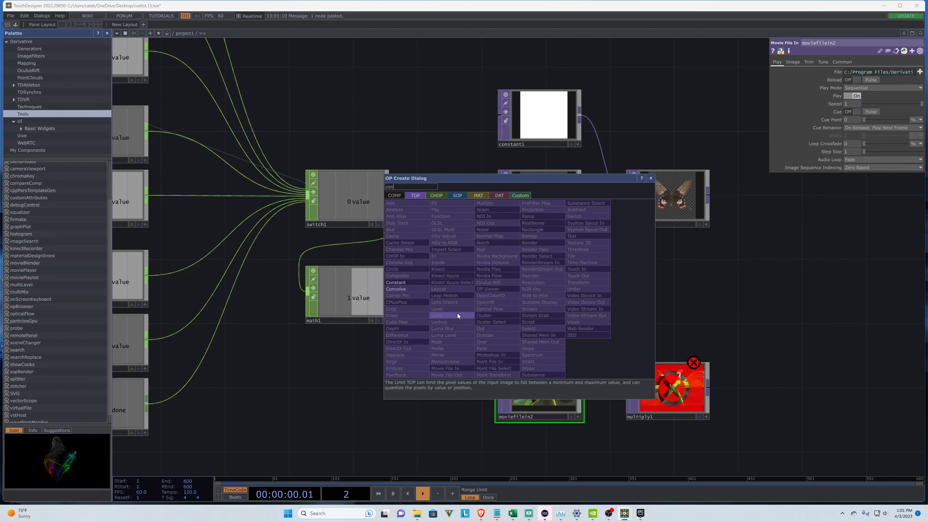
pyautogui.click(407, 283)
pyautogui.click(543, 295)
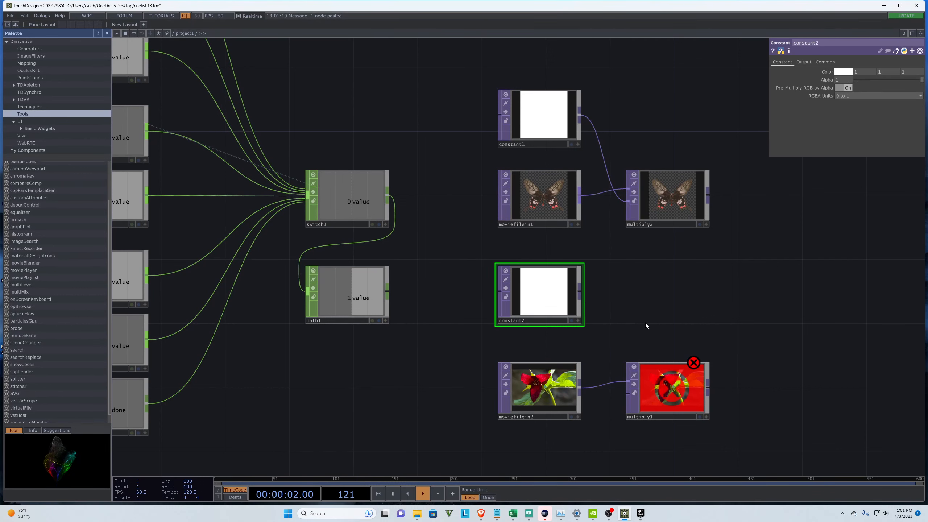
pyautogui.moveTo(579, 290); pyautogui.dragTo(628, 394)
# Step: Try out the Alpha setting on constant1 and constant2
pyautogui.scroll(-3, 694, 451)
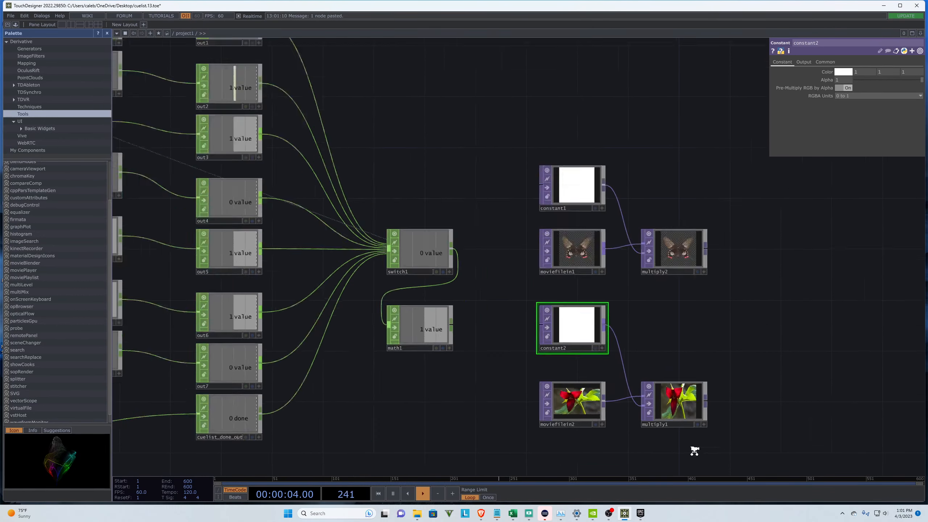
pyautogui.moveTo(544, 265); pyautogui.dragTo(595, 328)
pyautogui.scroll(-1, 496, 207)
pyautogui.scroll(2, 634, 384)
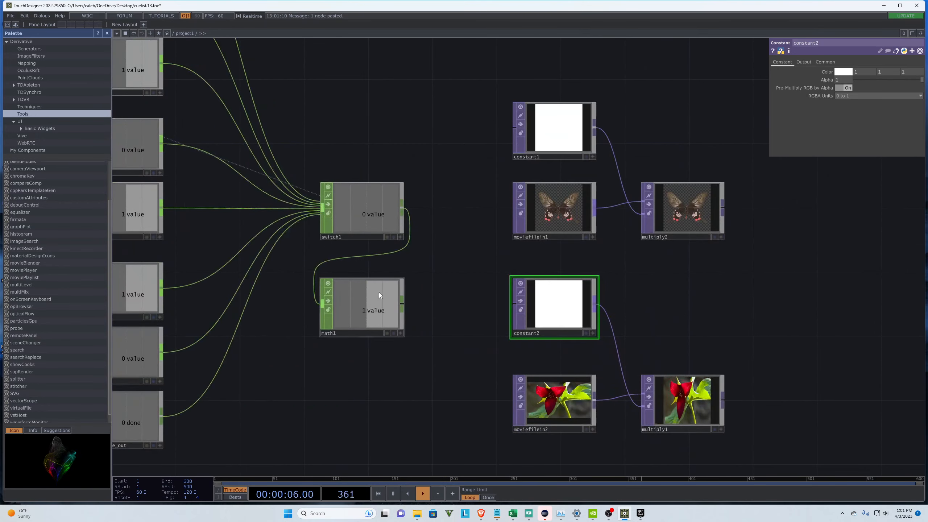
pyautogui.scroll(-1, 386, 295)
pyautogui.click(506, 174)
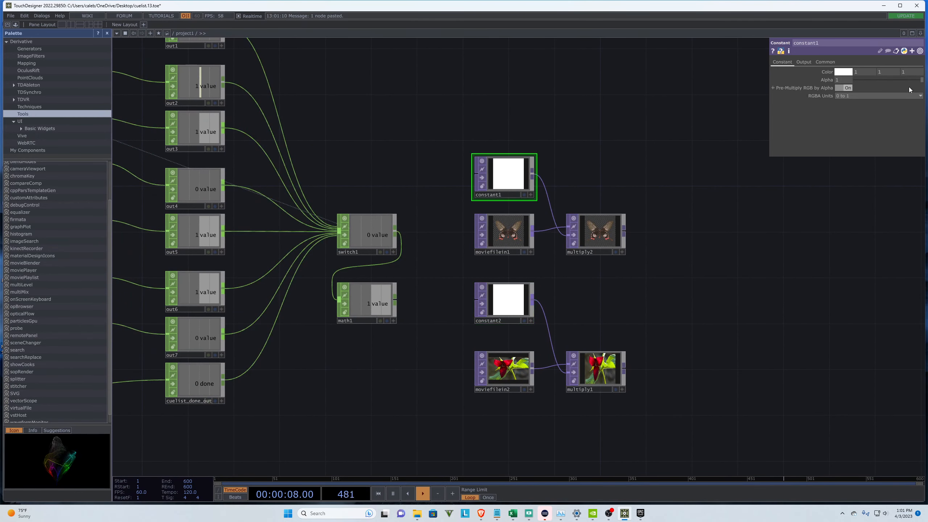
pyautogui.moveTo(920, 80)
pyautogui.mouseDown()
pyautogui.moveTo(829, 81)
pyautogui.moveTo(921, 80)
pyautogui.mouseUp()
pyautogui.click(507, 300)
pyautogui.moveTo(922, 80)
pyautogui.mouseDown()
pyautogui.moveTo(813, 88)
pyautogui.moveTo(922, 80)
pyautogui.mouseUp()
pyautogui.scroll(3, 401, 209)
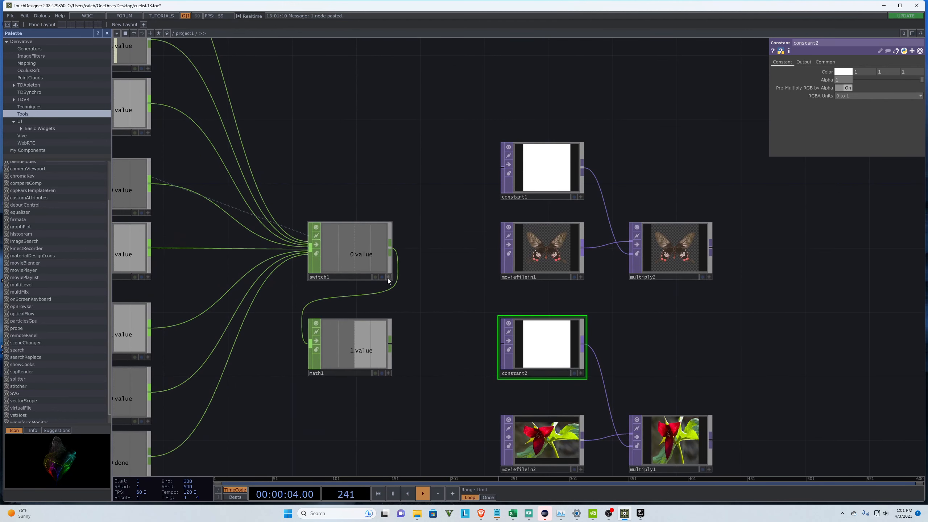
# Step: Make the switch1 and math1 viewers active and link switch1's value channel to constant1's Alpha
pyautogui.click(387, 374)
pyautogui.click(544, 180)
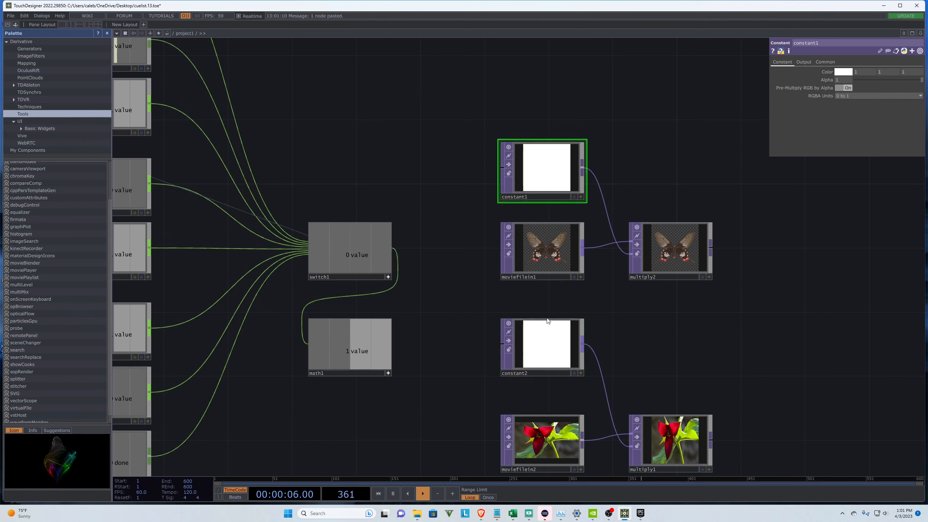
pyautogui.click(535, 354)
pyautogui.moveTo(360, 252); pyautogui.dragTo(488, 211)
pyautogui.click(559, 175)
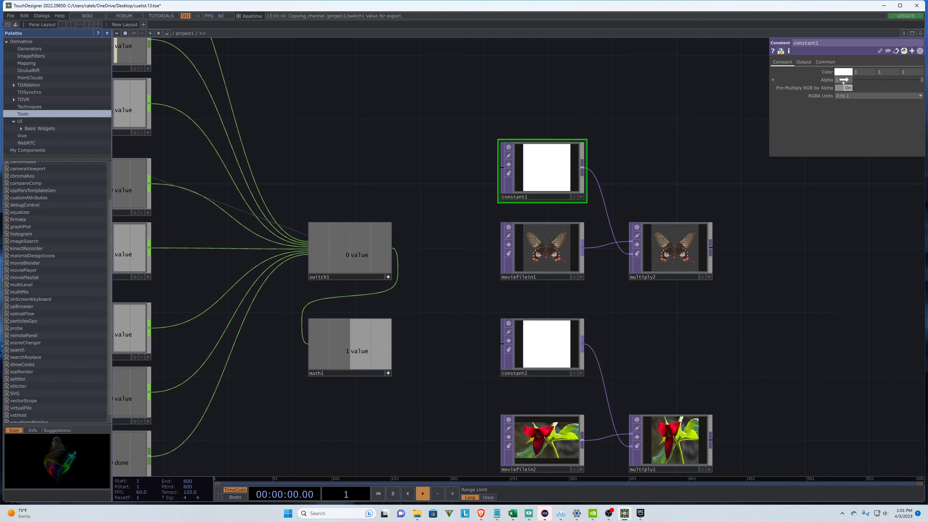
pyautogui.moveTo(844, 79); pyautogui.dragTo(845, 80)
pyautogui.click(849, 79)
# Step: Link math1's value channel to constant2's Alpha
pyautogui.click(558, 344)
pyautogui.moveTo(361, 348); pyautogui.dragTo(844, 80)
pyautogui.click(848, 79)
pyautogui.scroll(-2, 384, 149)
pyautogui.scroll(-3, 383, 150)
pyautogui.scroll(5, 554, 261)
pyautogui.scroll(-3, 712, 307)
pyautogui.scroll(3, 414, 124)
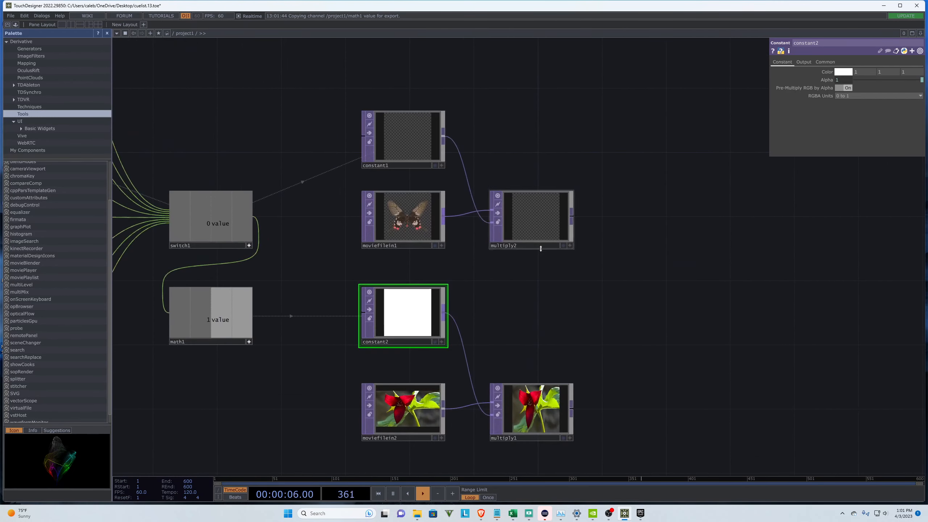
pyautogui.rightClick(572, 409)
pyautogui.write('ov')
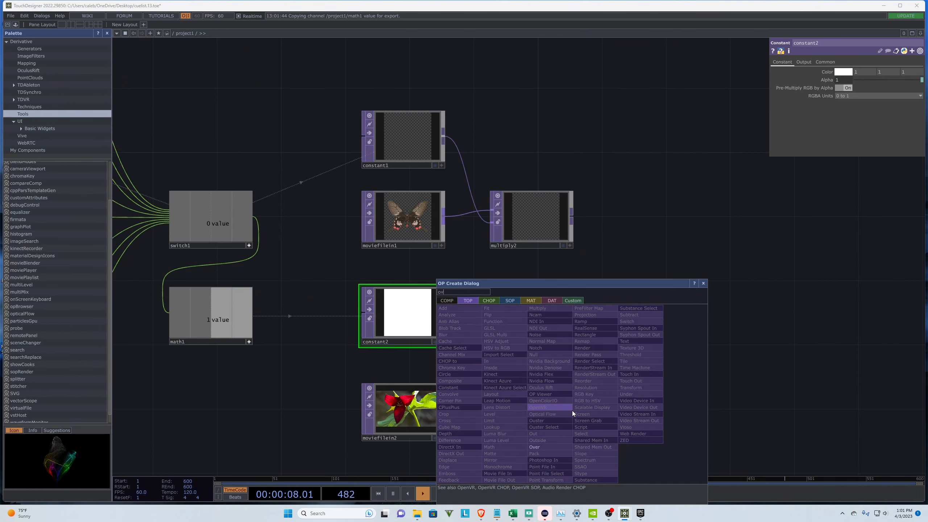
pyautogui.write('er')
pyautogui.click(548, 447)
pyautogui.press('Escape')
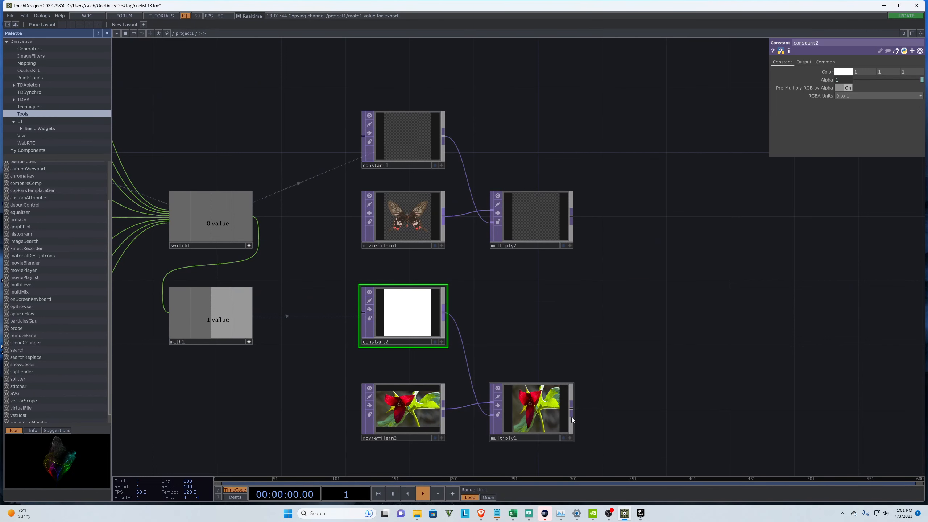
# Step: Add an Over TOP after multiply1, wire multiply2 into it as well, and shift it slightly away from the multiply nodes
pyautogui.rightClick(572, 408)
pyautogui.write('over')
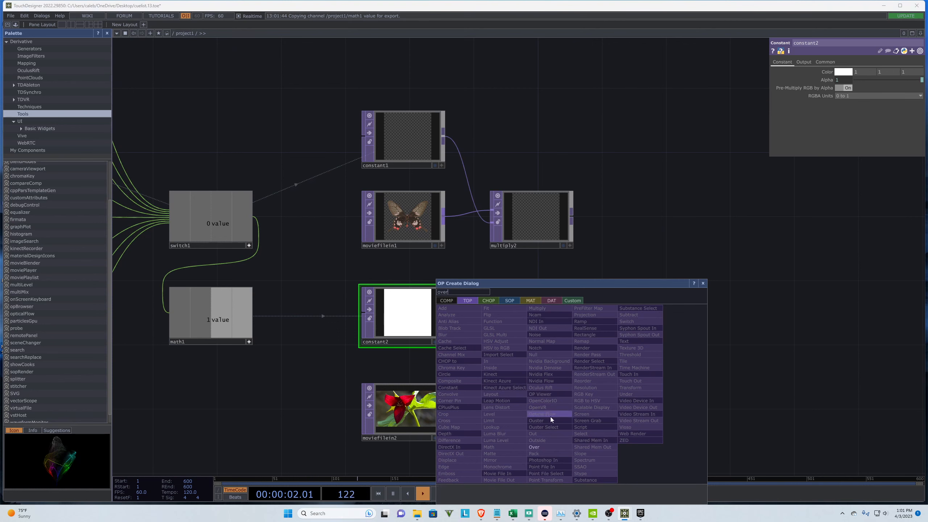
pyautogui.click(534, 447)
pyautogui.click(651, 312)
pyautogui.moveTo(572, 215); pyautogui.dragTo(619, 320)
pyautogui.scroll(-2, 800, 405)
pyautogui.scroll(2, 767, 395)
pyautogui.scroll(-3, 798, 389)
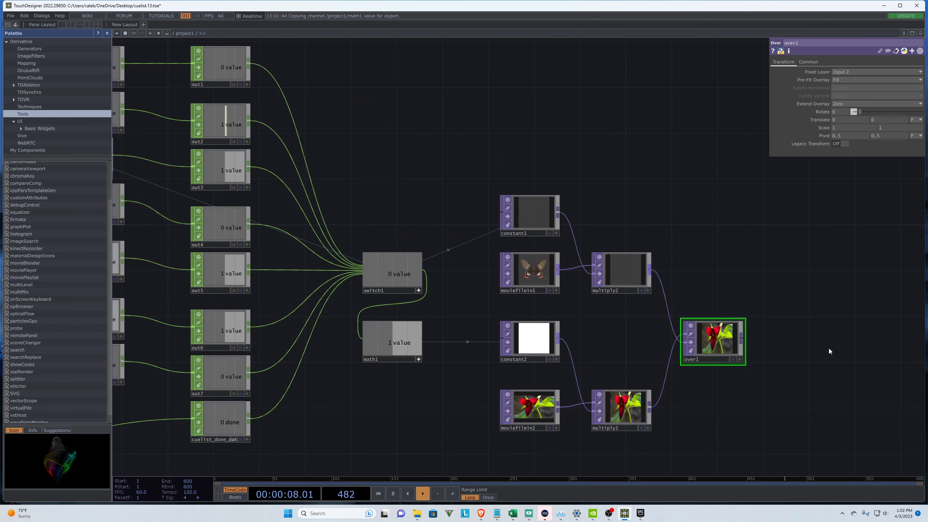
pyautogui.scroll(3, 758, 361)
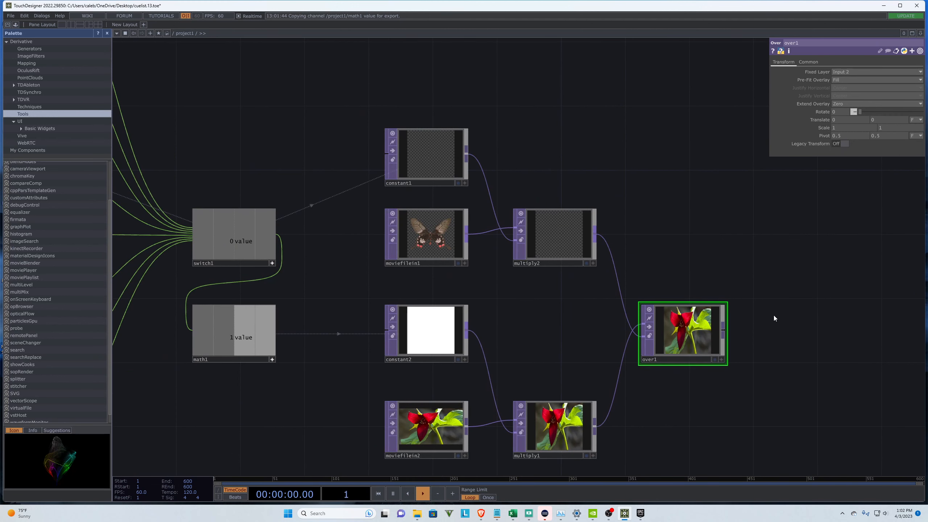
pyautogui.moveTo(679, 330); pyautogui.dragTo(694, 331)
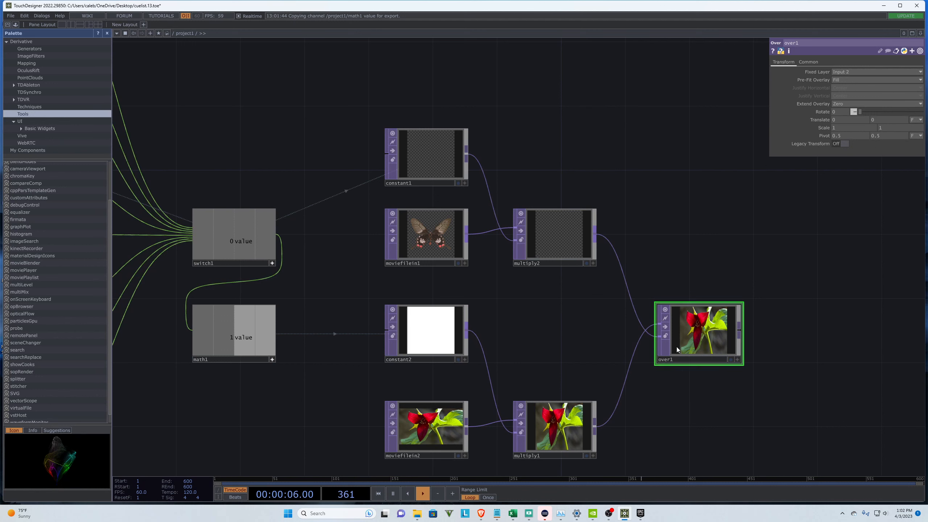
# Step: Examine over1's Common parameters and its incoming connections from multiply1 and multiply2
pyautogui.click(802, 62)
pyautogui.moveTo(595, 425); pyautogui.dragTo(657, 324)
pyautogui.moveTo(596, 232); pyautogui.dragTo(631, 372)
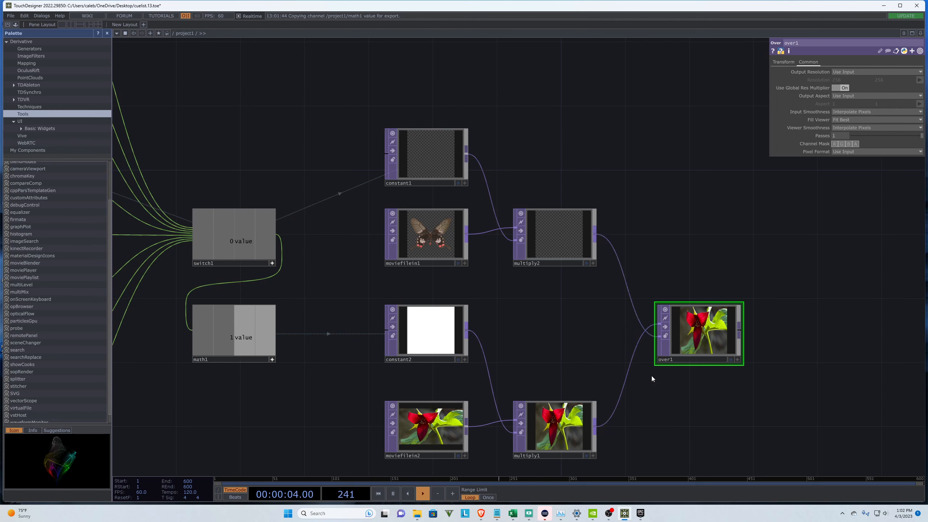
pyautogui.click(393, 431)
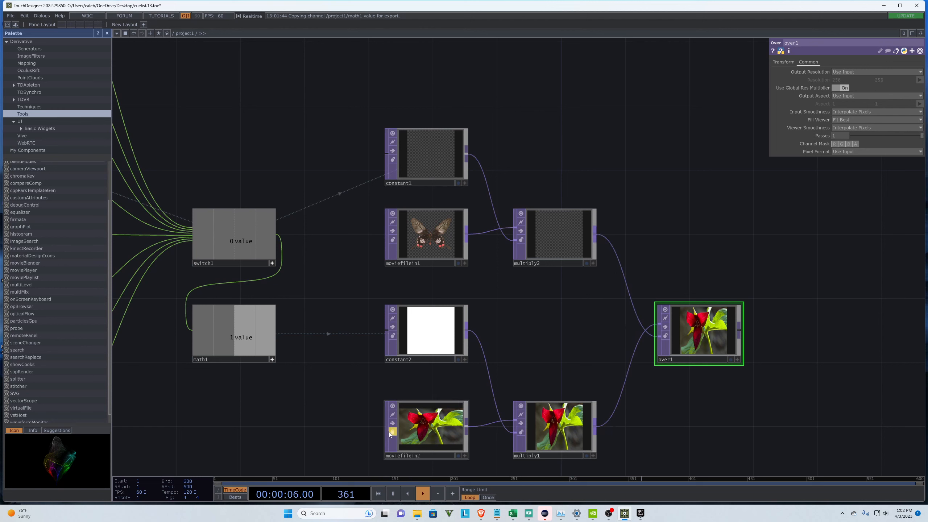
# Step: Rewire multiply1 so that constant2 feeds its first input and moviefilein2 feeds its second input
pyautogui.click(577, 421)
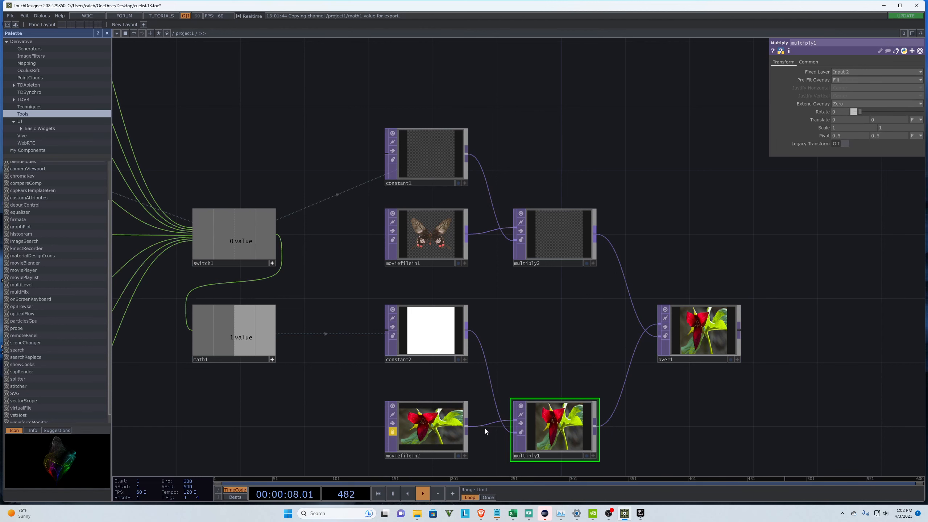
pyautogui.moveTo(468, 427); pyautogui.dragTo(515, 433)
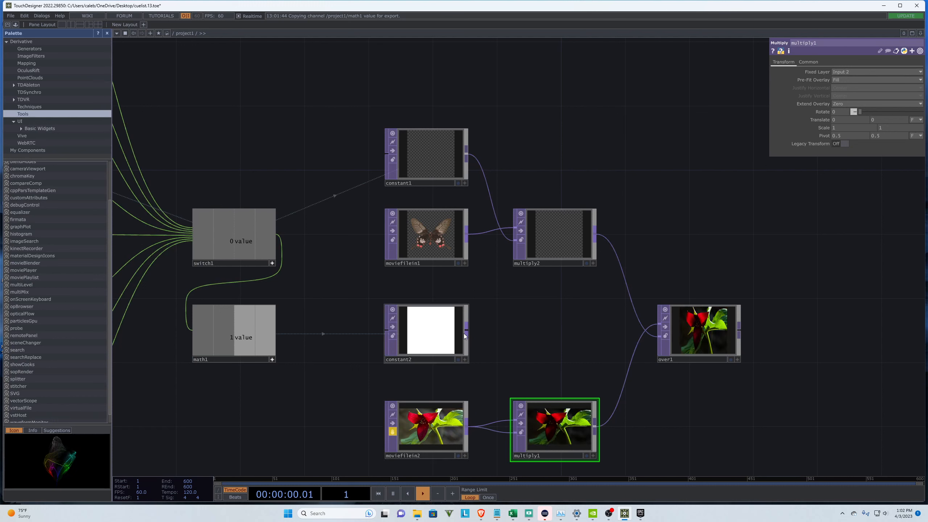
pyautogui.moveTo(464, 334); pyautogui.dragTo(496, 419)
# Step: Remove math1's channel link from constant2's Alpha parameter
pyautogui.click(446, 357)
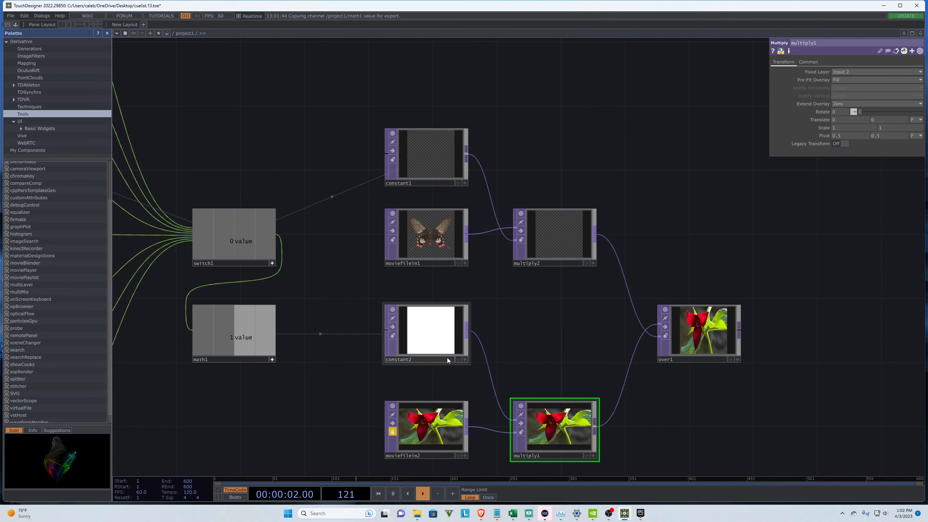
pyautogui.moveTo(921, 81)
pyautogui.mouseDown()
pyautogui.moveTo(821, 83)
pyautogui.moveTo(927, 76)
pyautogui.mouseUp()
pyautogui.scroll(-2, 492, 272)
pyautogui.moveTo(488, 272); pyautogui.dragTo(483, 214)
pyautogui.scroll(2, 483, 213)
pyautogui.scroll(3, 468, 111)
pyautogui.scroll(-3, 545, 269)
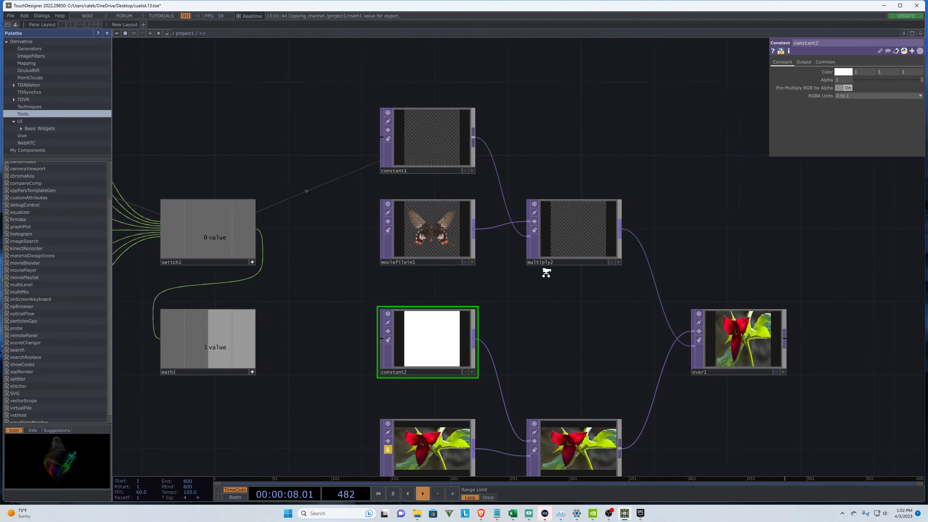
# Step: Rewire multiply2 so that constant1 feeds its first input and moviefilein1 feeds its second input
pyautogui.click(577, 253)
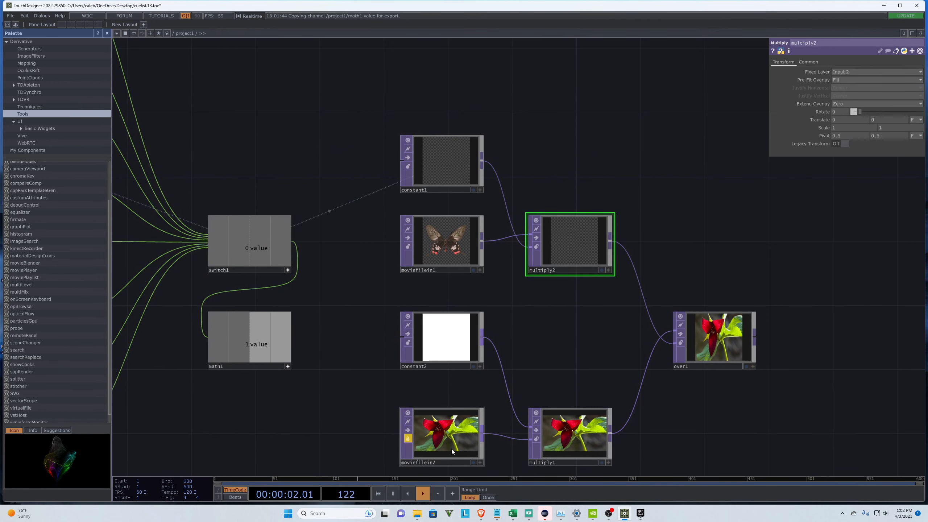
pyautogui.click(443, 438)
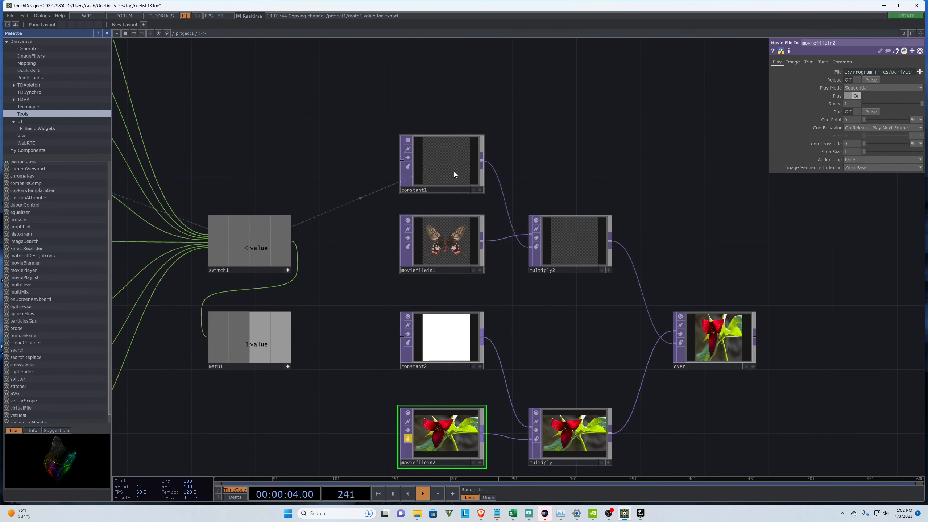
pyautogui.moveTo(483, 241); pyautogui.dragTo(511, 212)
pyautogui.moveTo(483, 161); pyautogui.dragTo(531, 234)
pyautogui.scroll(-2, 528, 118)
pyautogui.scroll(2, 535, 356)
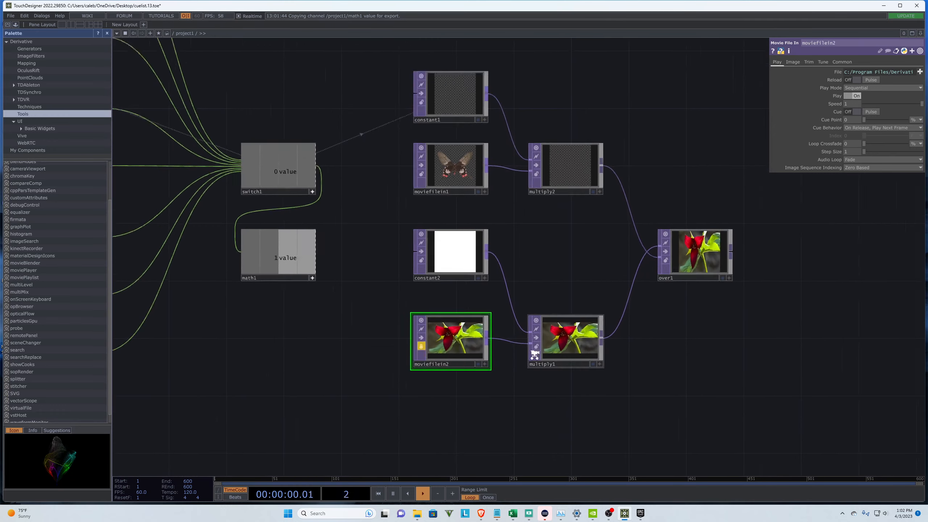
# Step: Swap over1's inputs so that multiply2 enters first and multiply1 second
pyautogui.click(459, 147)
pyautogui.scroll(-2, 459, 147)
pyautogui.scroll(2, 531, 97)
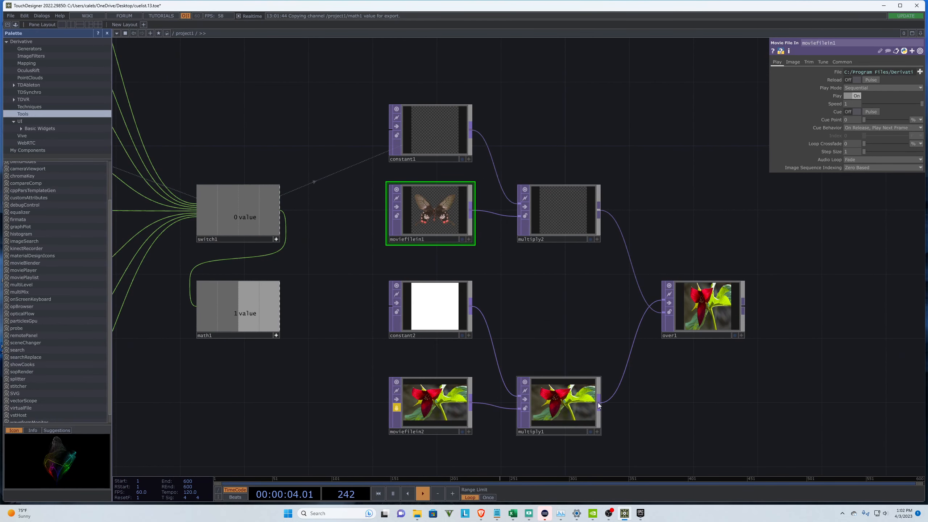
pyautogui.moveTo(599, 402); pyautogui.dragTo(632, 267)
pyautogui.moveTo(599, 211); pyautogui.dragTo(646, 308)
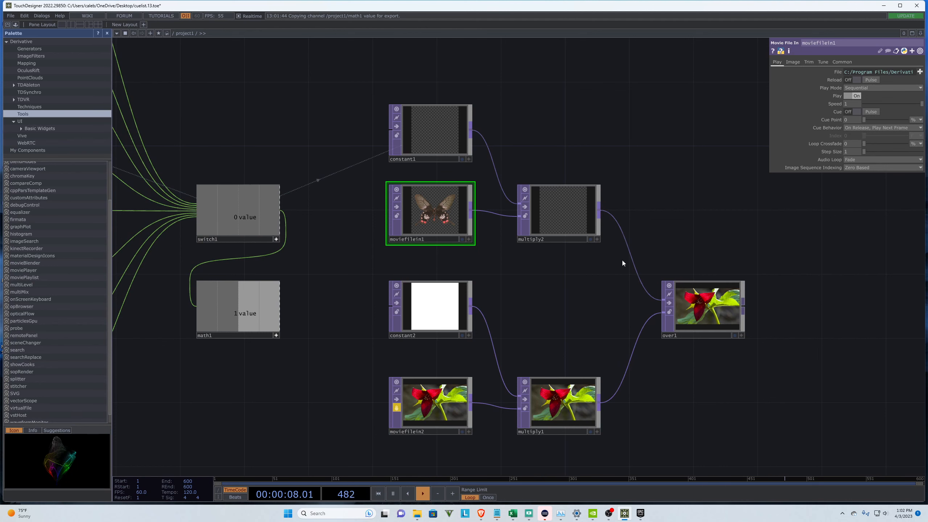
# Step: Re-establish the export of math1's value channel to constant2's Alpha
pyautogui.scroll(-4, 751, 220)
pyautogui.scroll(2, 579, 297)
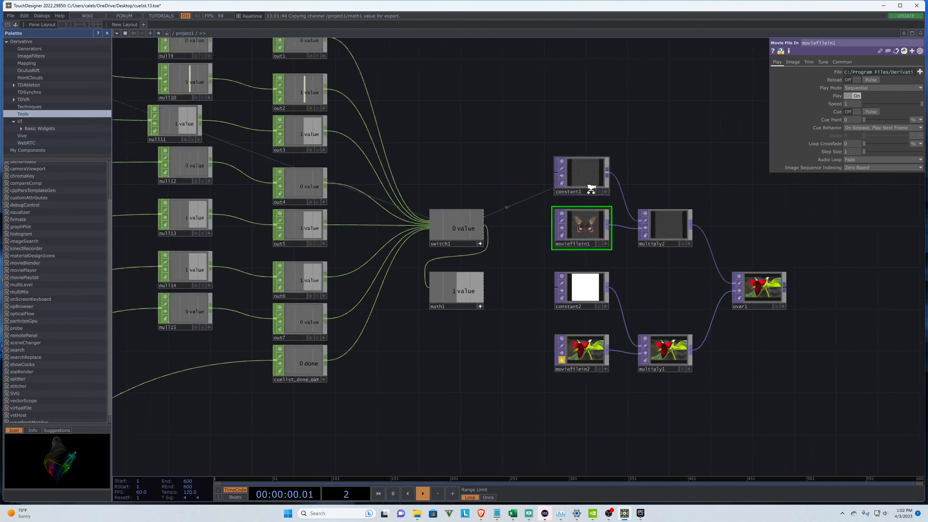
pyautogui.click(579, 296)
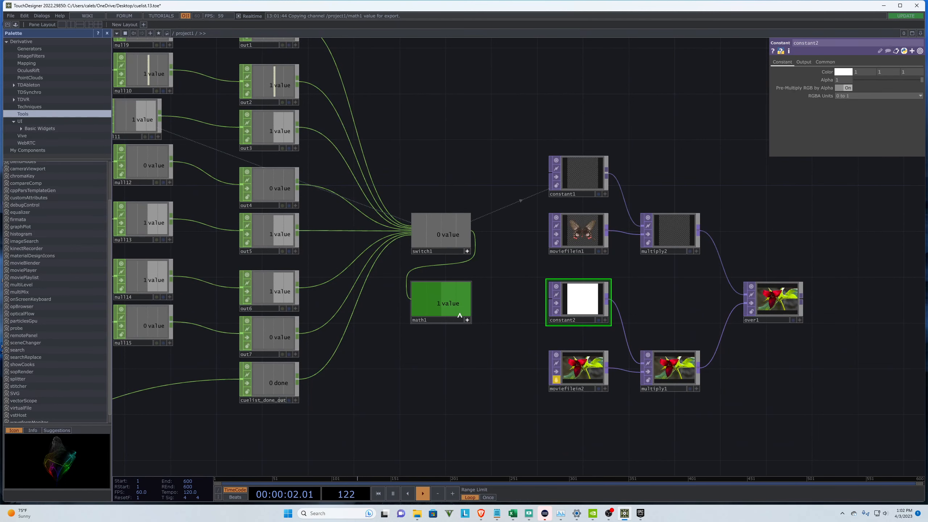
pyautogui.moveTo(459, 313); pyautogui.dragTo(844, 79)
pyautogui.click(845, 78)
# Step: Add a Null TOP after over1 and display it as the network background
pyautogui.scroll(-4, 738, 259)
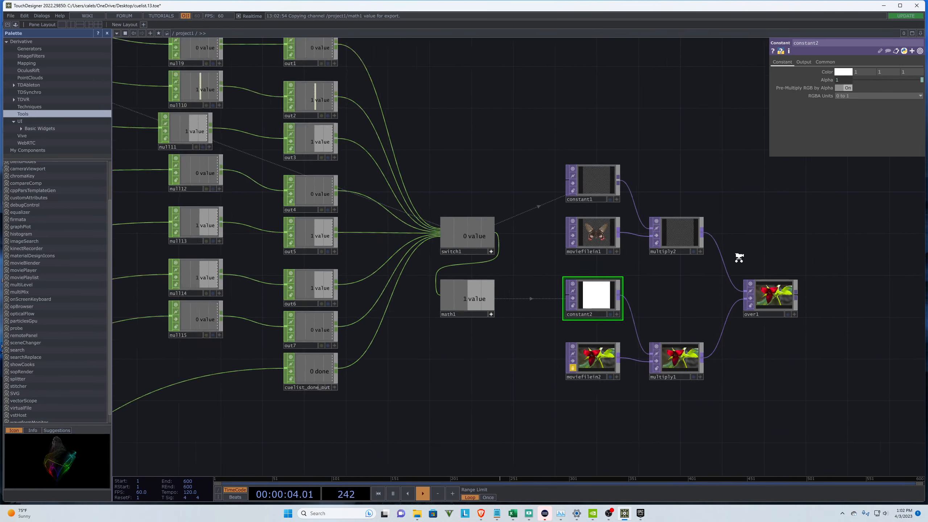
pyautogui.scroll(4, 654, 278)
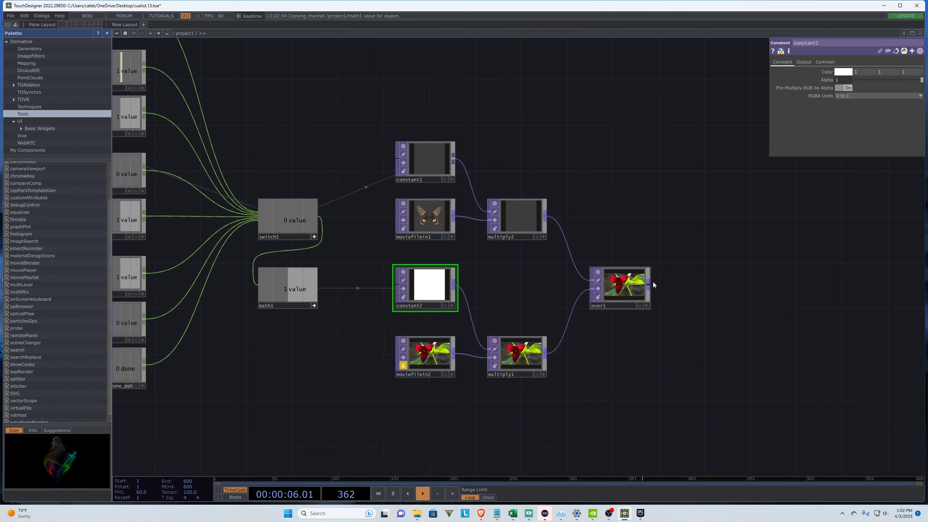
pyautogui.rightClick(652, 281)
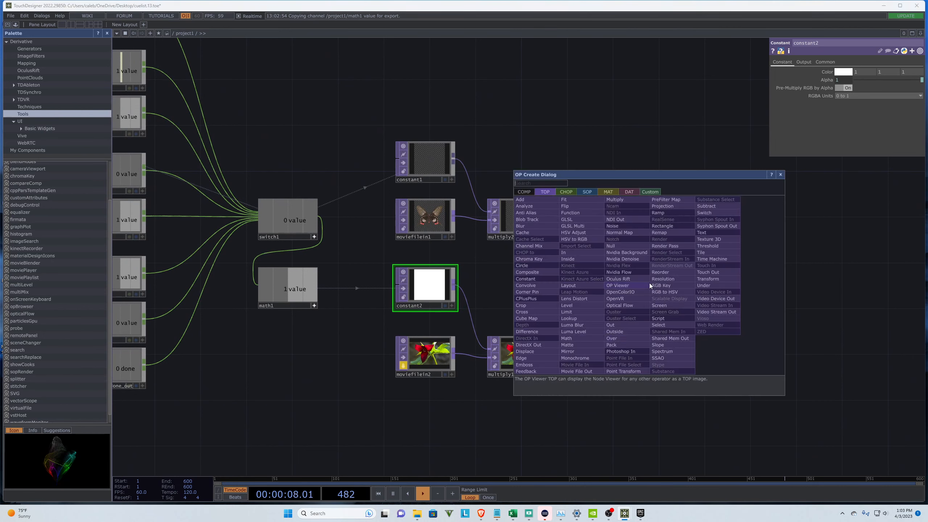
pyautogui.click(638, 278)
pyautogui.click(724, 289)
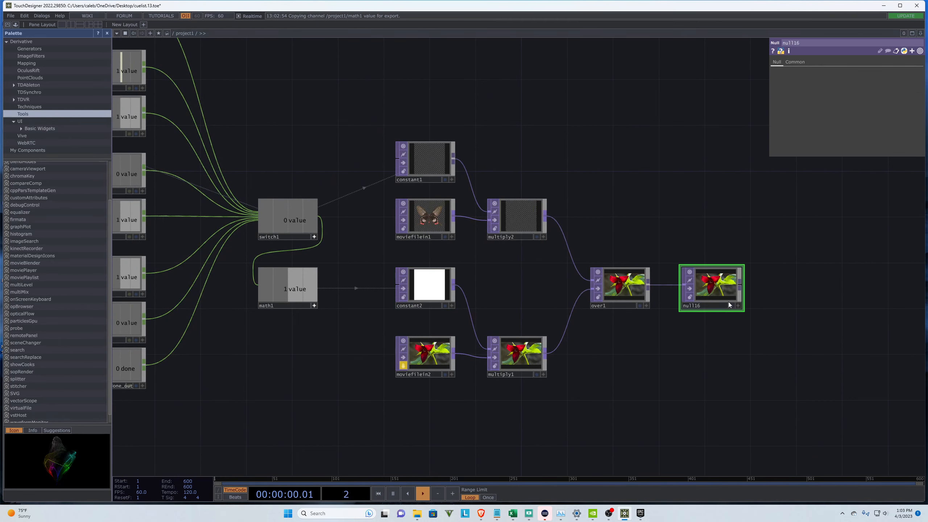
pyautogui.click(731, 305)
# Step: Start the cue list with the Go button beside the standby cue and cue table
pyautogui.scroll(-4, 812, 331)
pyautogui.scroll(-4, 814, 332)
pyautogui.scroll(7, 331, 201)
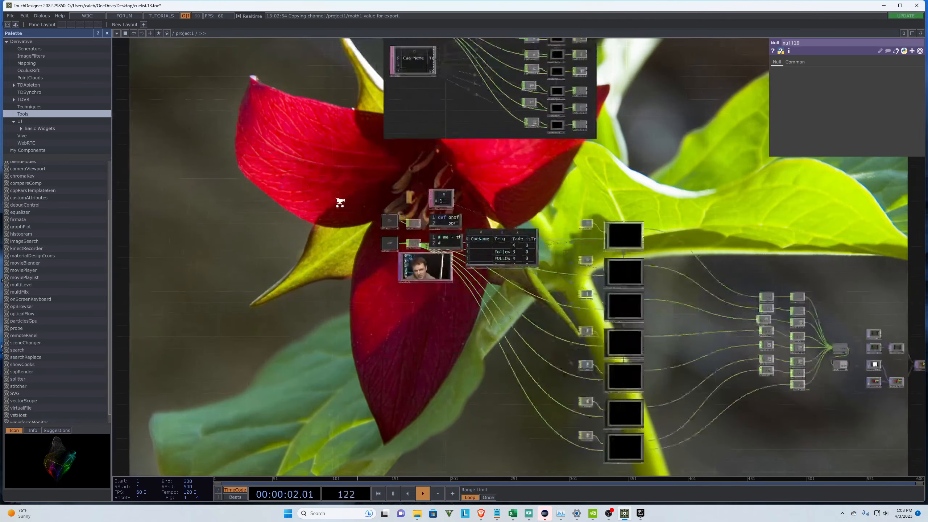
pyautogui.scroll(-2, 407, 196)
pyautogui.scroll(5, 463, 369)
pyautogui.click(466, 371)
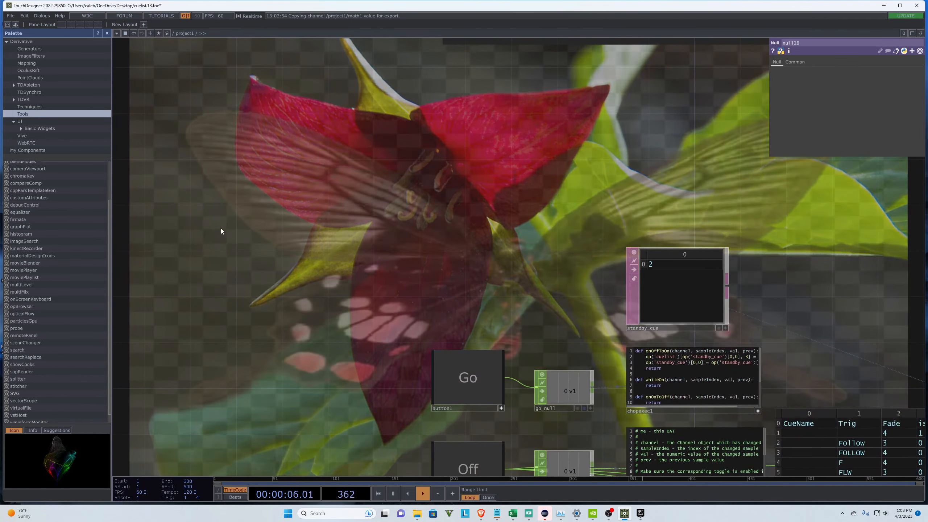
# Step: Examine how the background image crossfades and the cue table, switch1 and math1 values change as the follow cues run
pyautogui.scroll(-5, 221, 228)
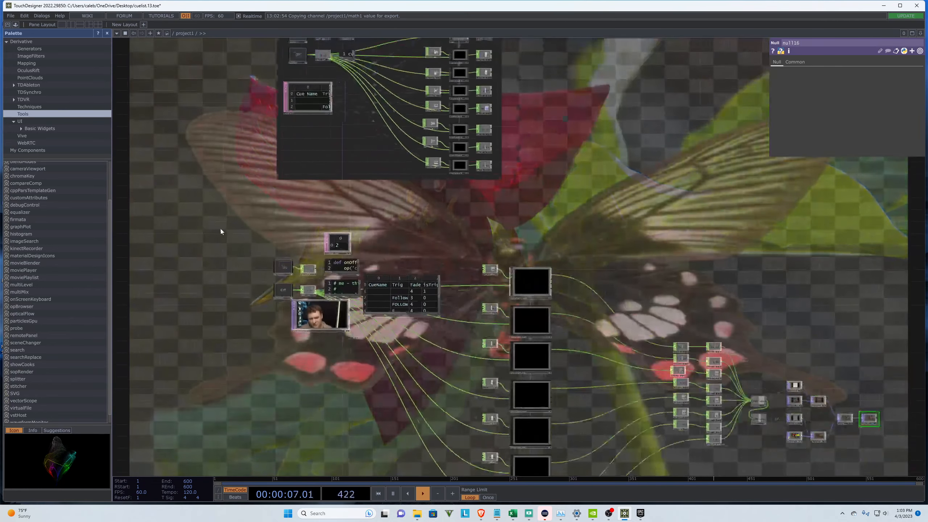
pyautogui.scroll(-3, 652, 352)
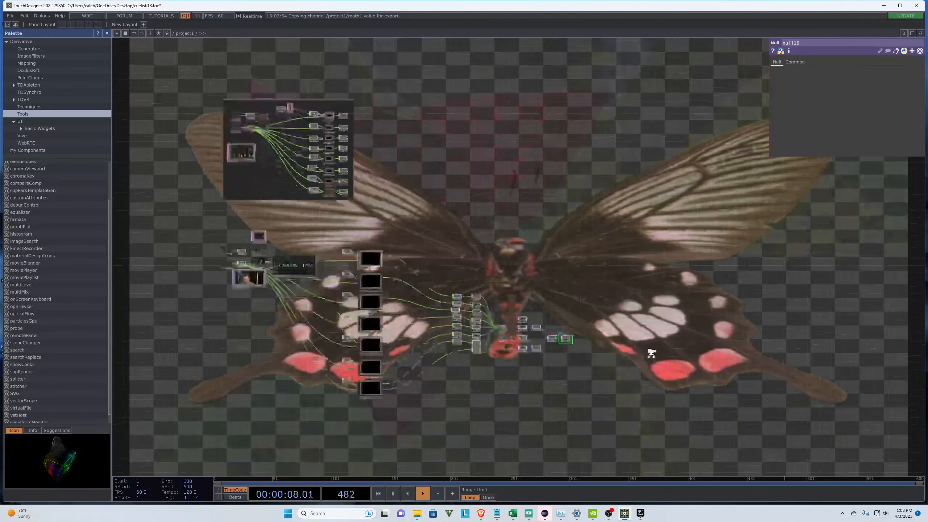
pyautogui.scroll(6, 542, 368)
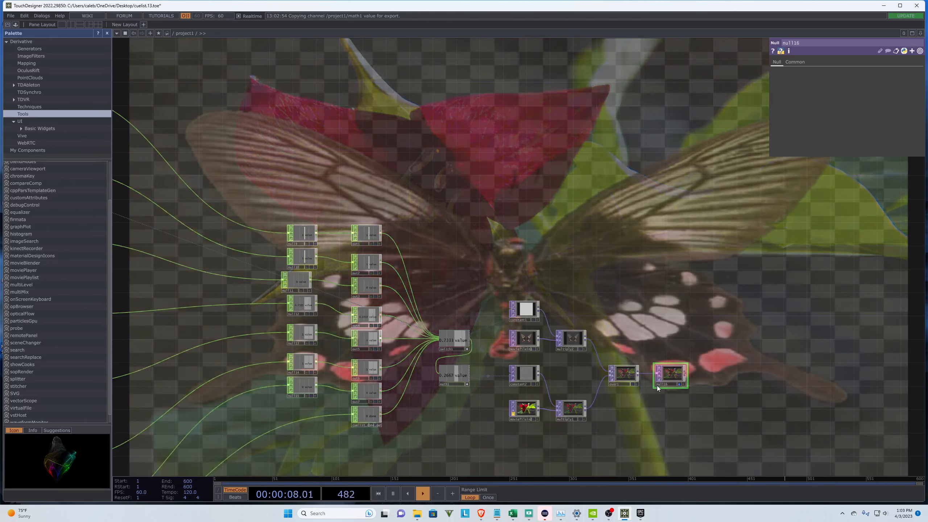
pyautogui.scroll(-5, 761, 373)
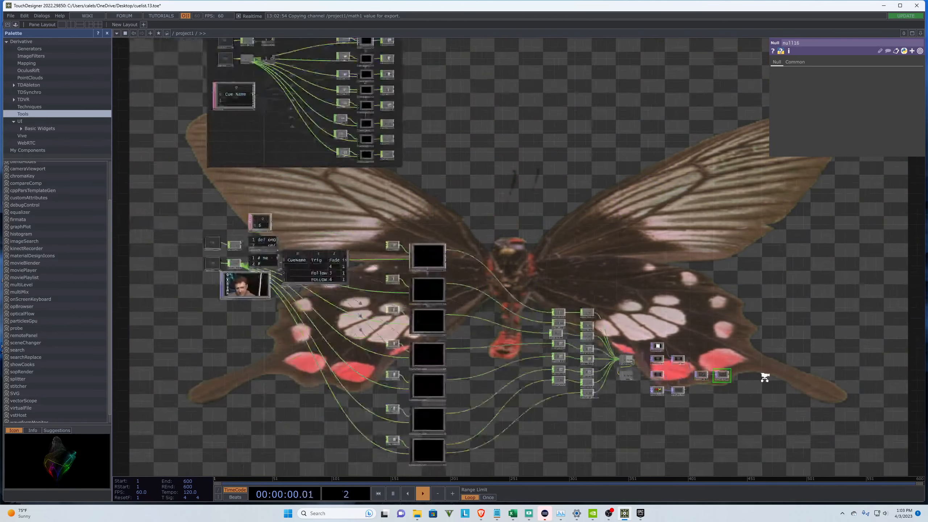
pyautogui.scroll(5, 365, 272)
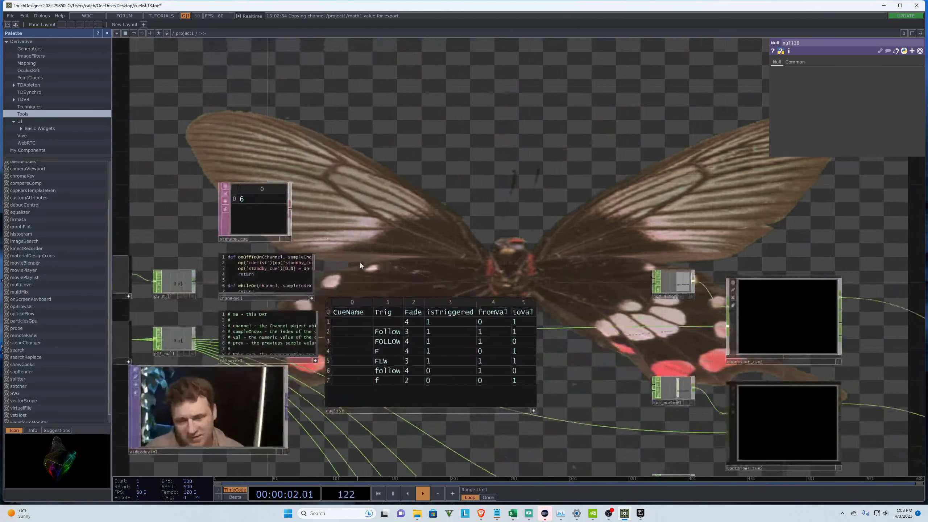
pyautogui.scroll(-5, 362, 262)
pyautogui.scroll(5, 737, 369)
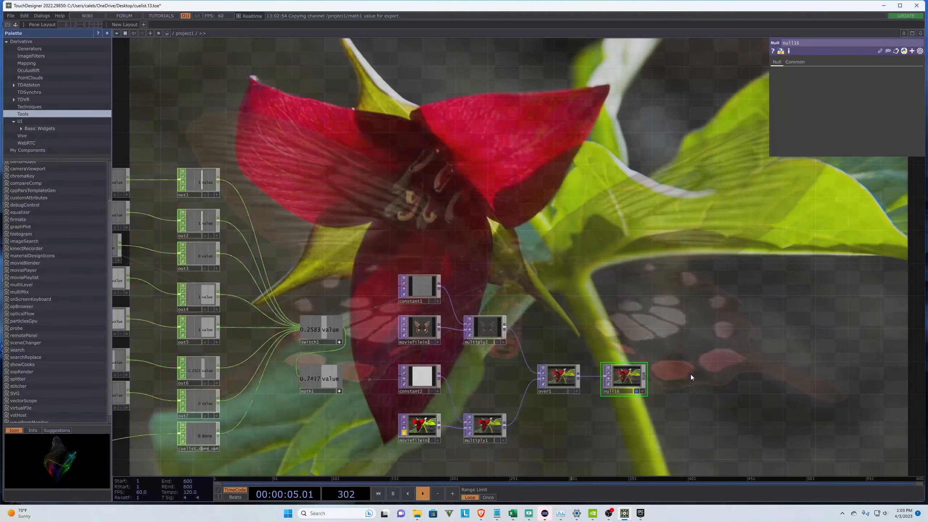
pyautogui.scroll(-5, 689, 374)
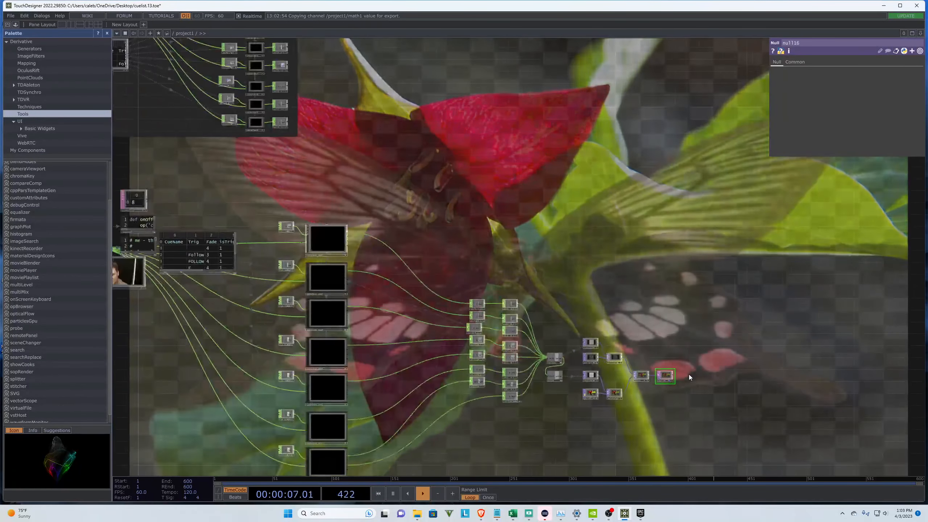
pyautogui.scroll(-4, 688, 375)
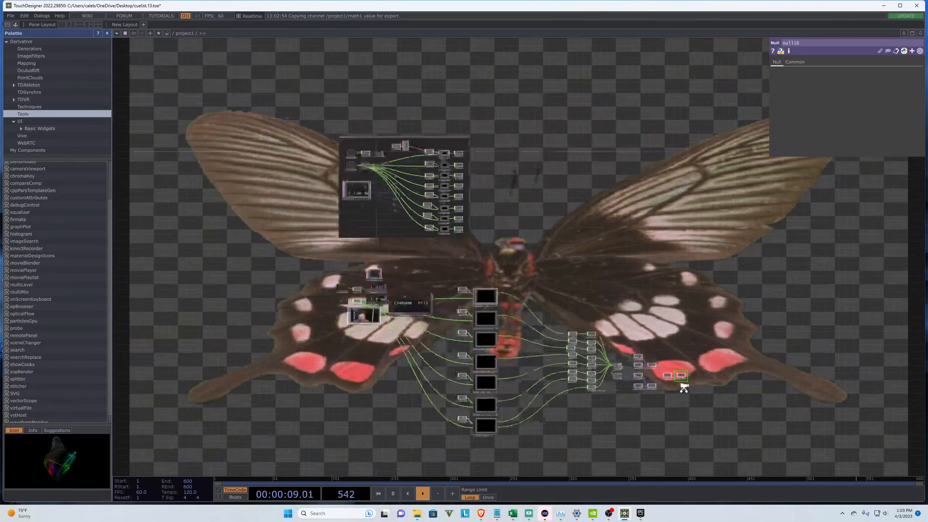
pyautogui.scroll(2, 683, 388)
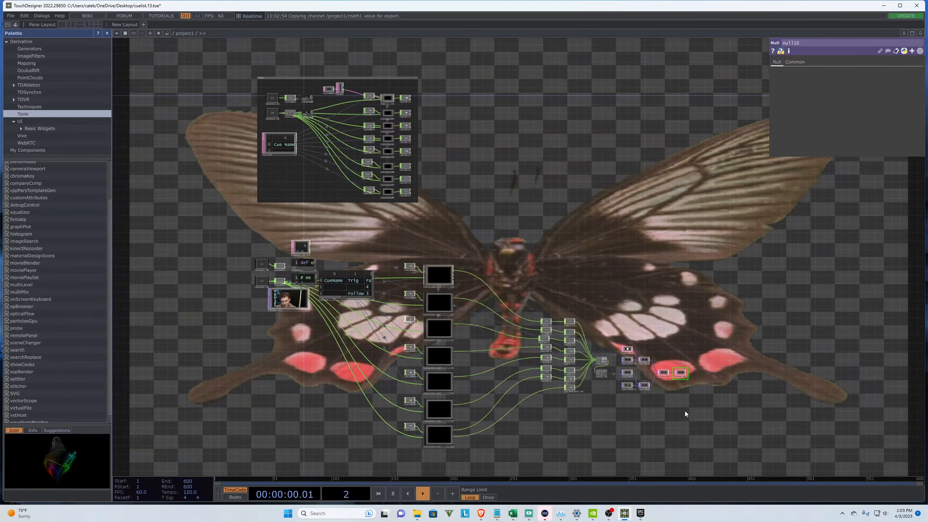
pyautogui.scroll(4, 234, 251)
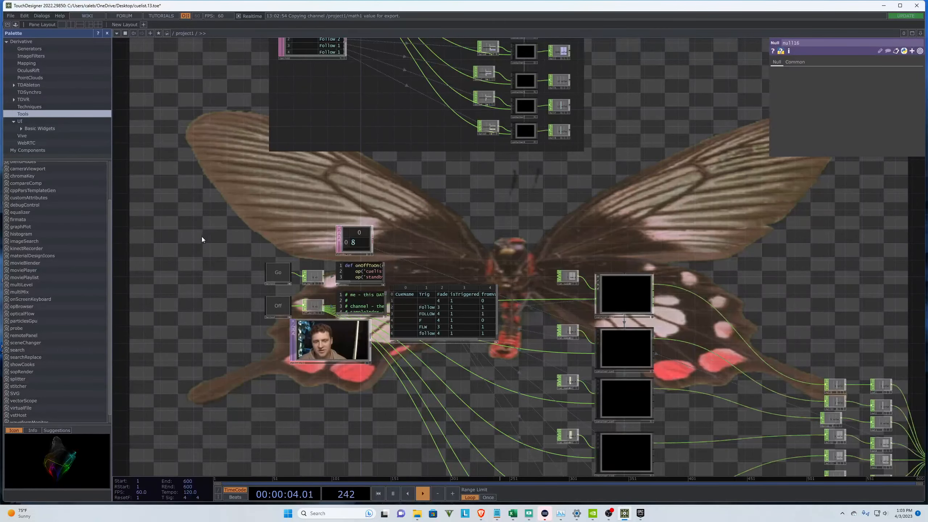
pyautogui.scroll(-5, 203, 237)
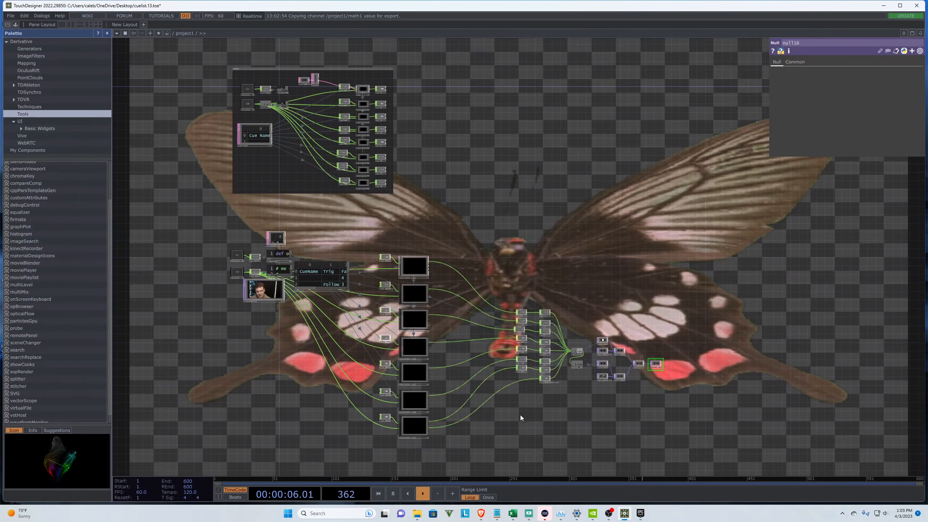
pyautogui.scroll(4, 658, 417)
pyautogui.scroll(-4, 654, 355)
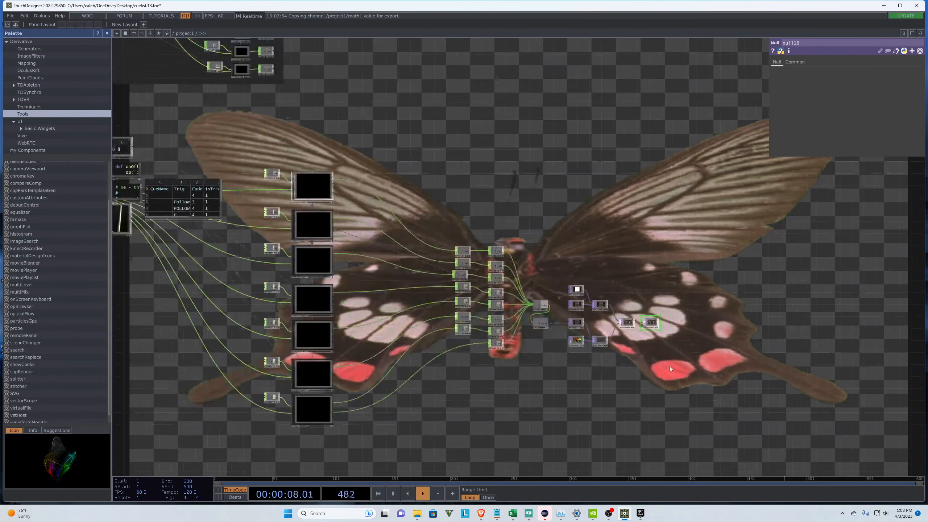
pyautogui.scroll(3, 569, 386)
pyautogui.scroll(-3, 749, 380)
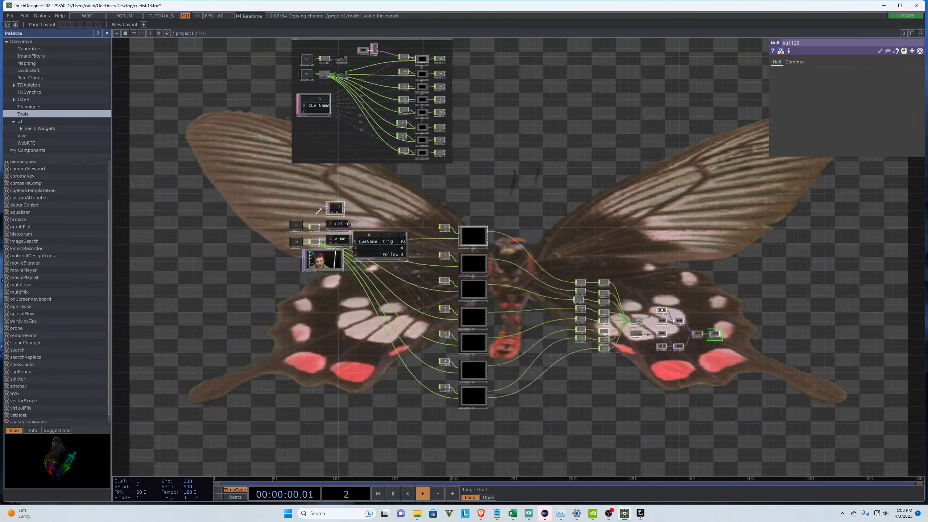
pyautogui.scroll(3, 318, 211)
pyautogui.scroll(-3, 267, 242)
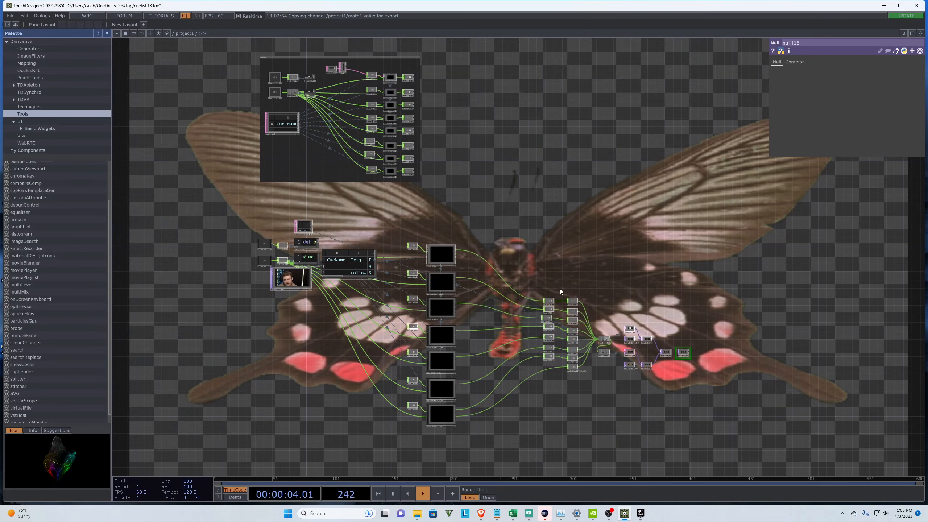
pyautogui.scroll(3, 513, 298)
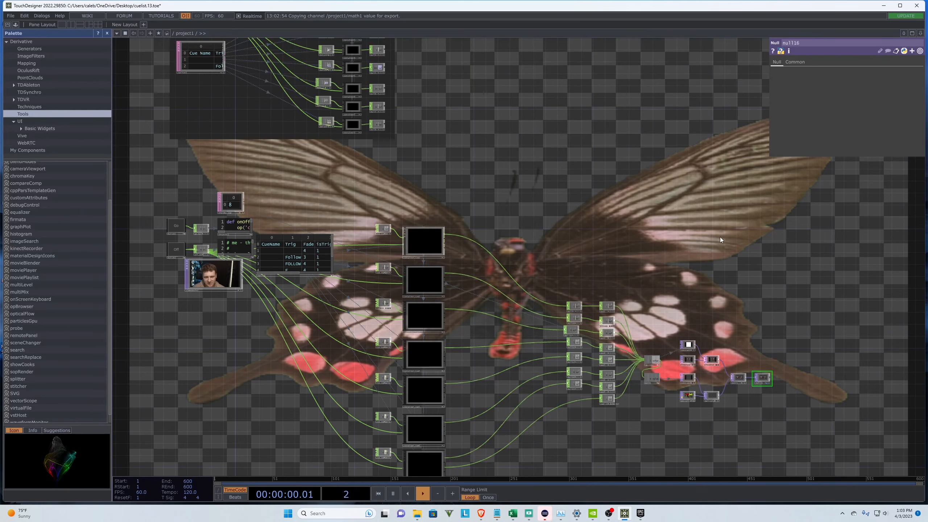
pyautogui.scroll(-3, 524, 302)
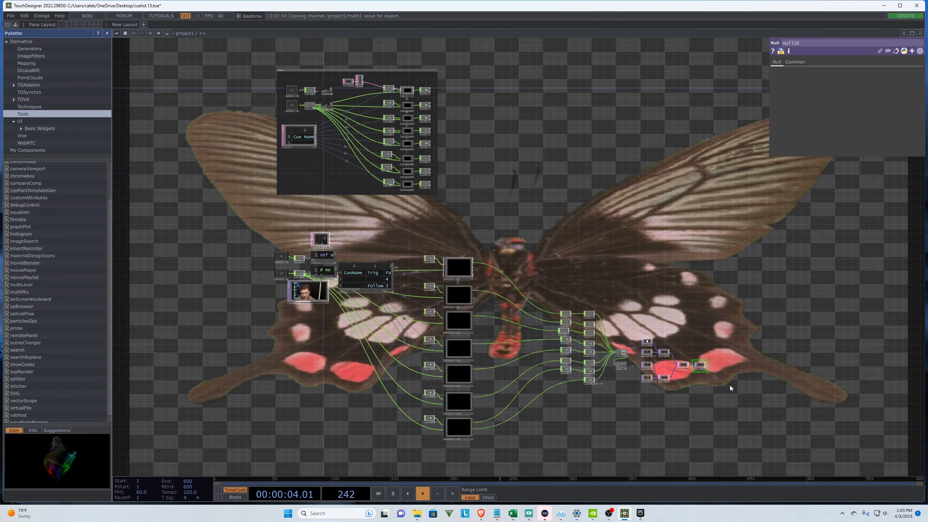
pyautogui.scroll(-2, 691, 367)
pyautogui.scroll(2, 663, 380)
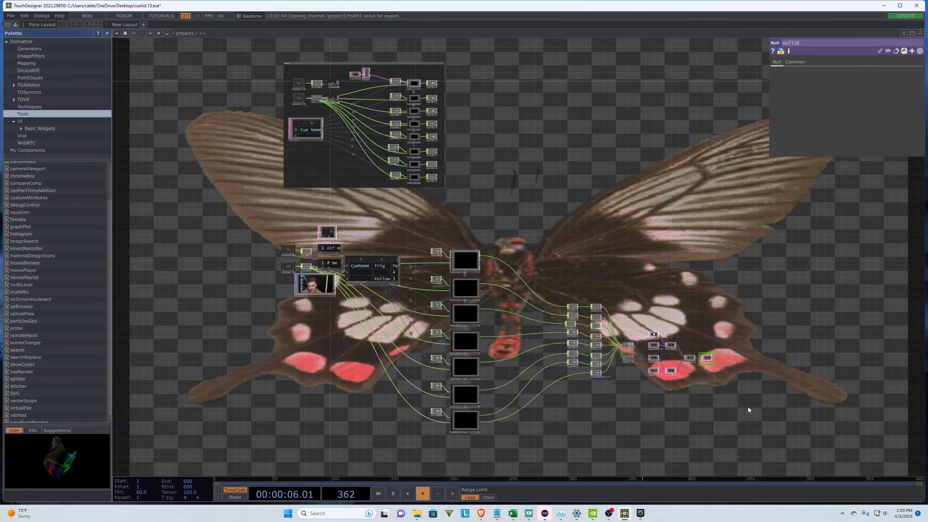
pyautogui.scroll(4, 321, 297)
pyautogui.scroll(3, 467, 221)
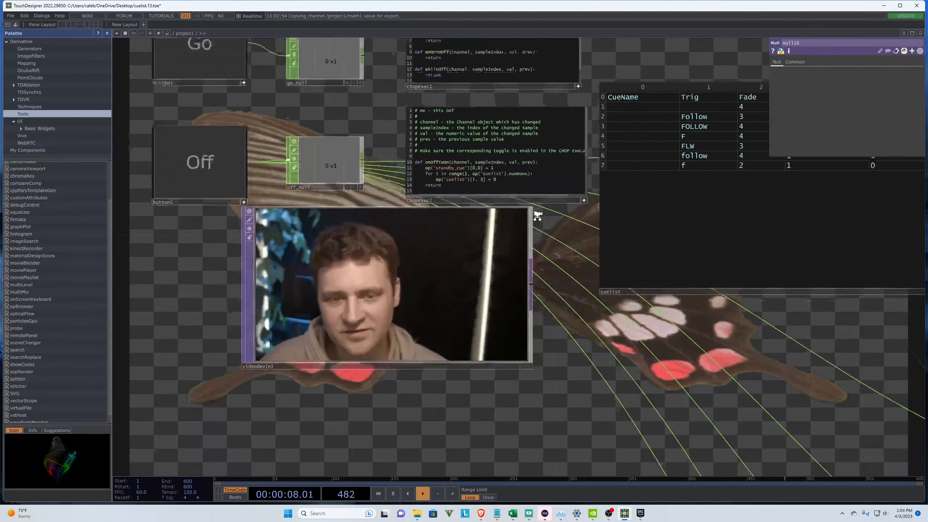
pyautogui.scroll(1, 538, 216)
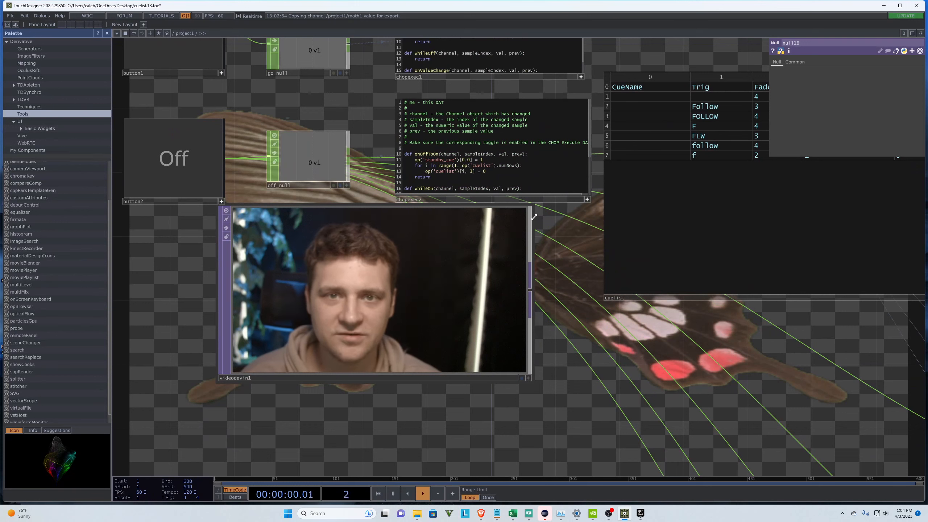